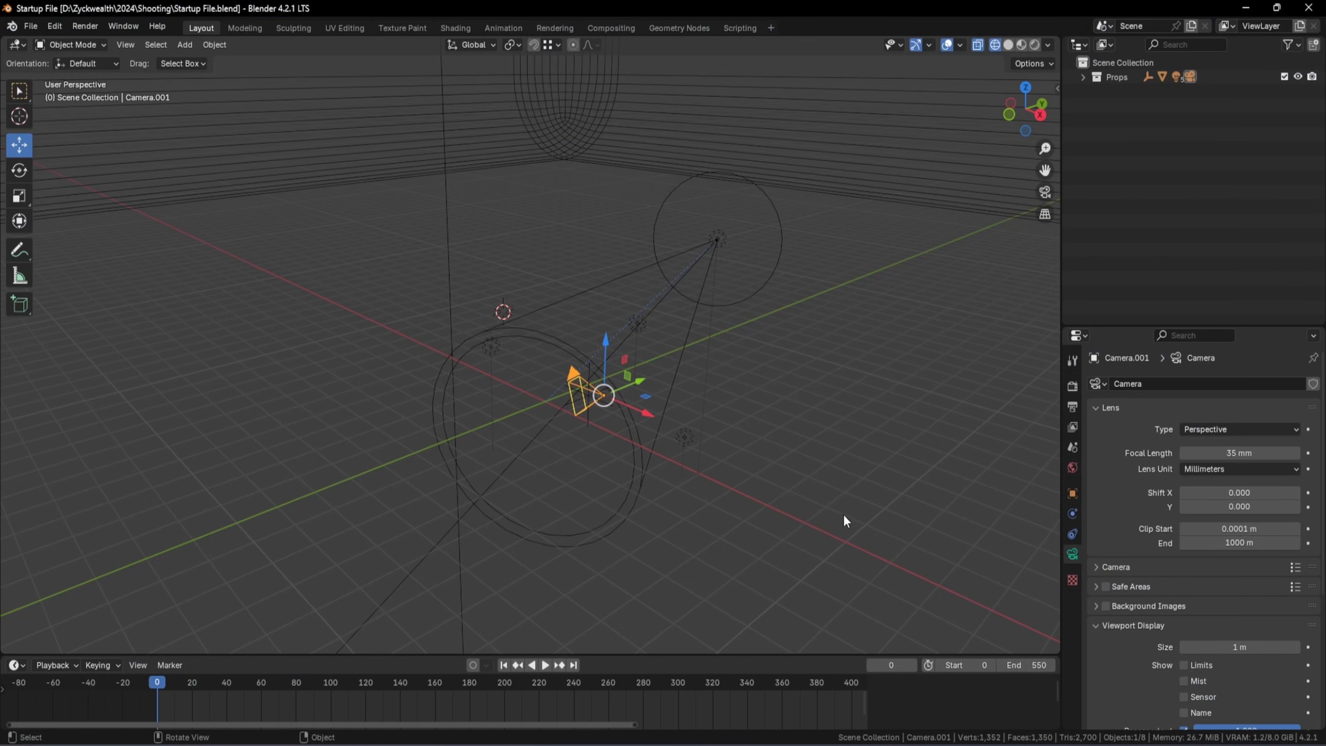
Show the startup scene in rendered shading
{"action": "middle_click_drag", "start_coordinate": [843, 510], "coordinate": [837, 505]}
{"action": "scroll", "coordinate": [739, 443], "scroll_direction": "down", "scroll_amount": 4}
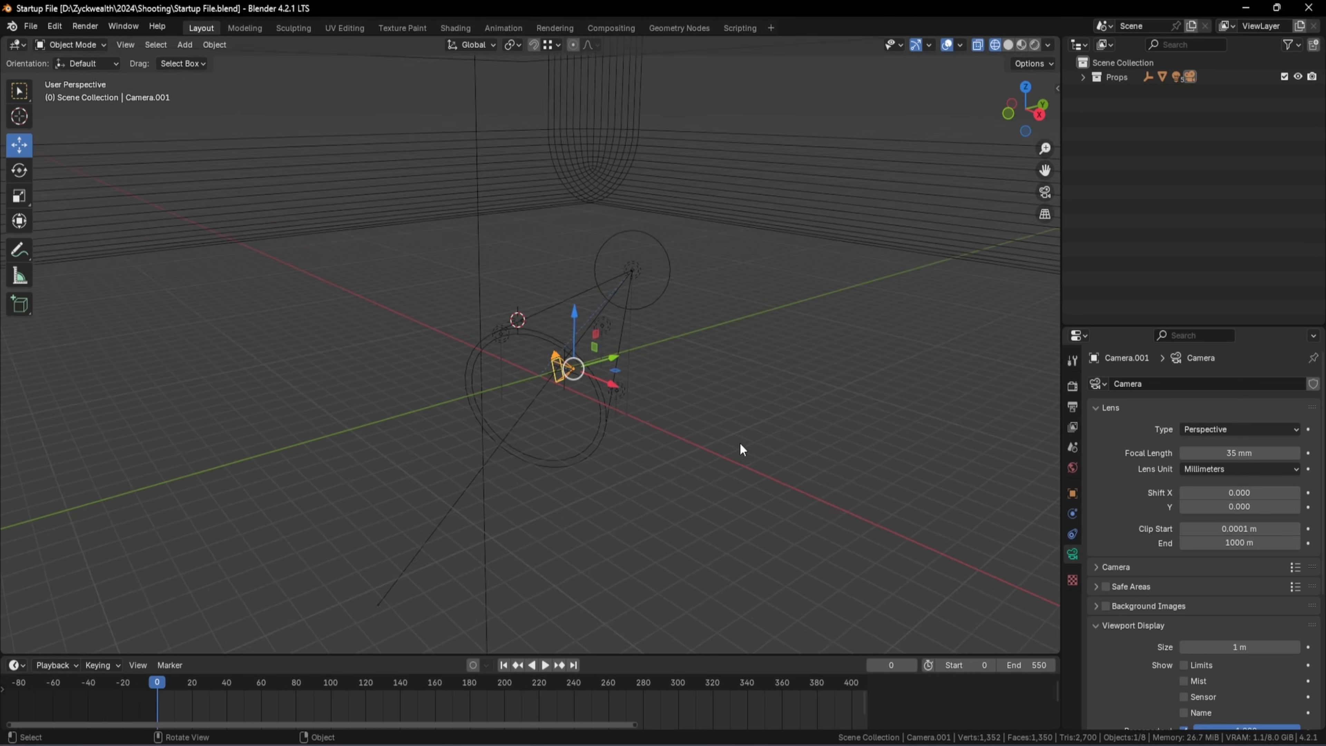
{"action": "left_click", "coordinate": [1034, 45]}
{"action": "scroll", "coordinate": [495, 318], "scroll_direction": "up", "scroll_amount": 2}
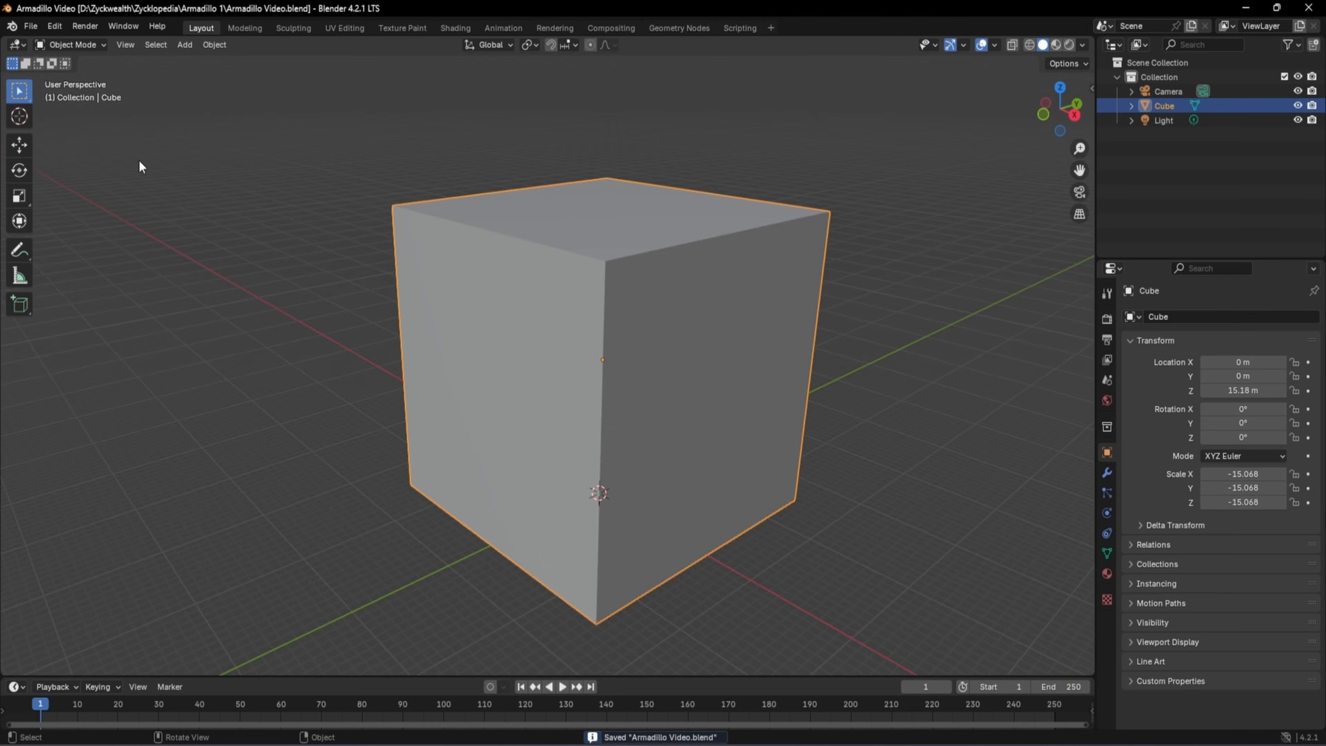
Enter Edit Mode on the cube, switch to edge selection and select all of its linked geometry
{"action": "middle_click_drag", "start_coordinate": [139, 161], "coordinate": [184, 214]}
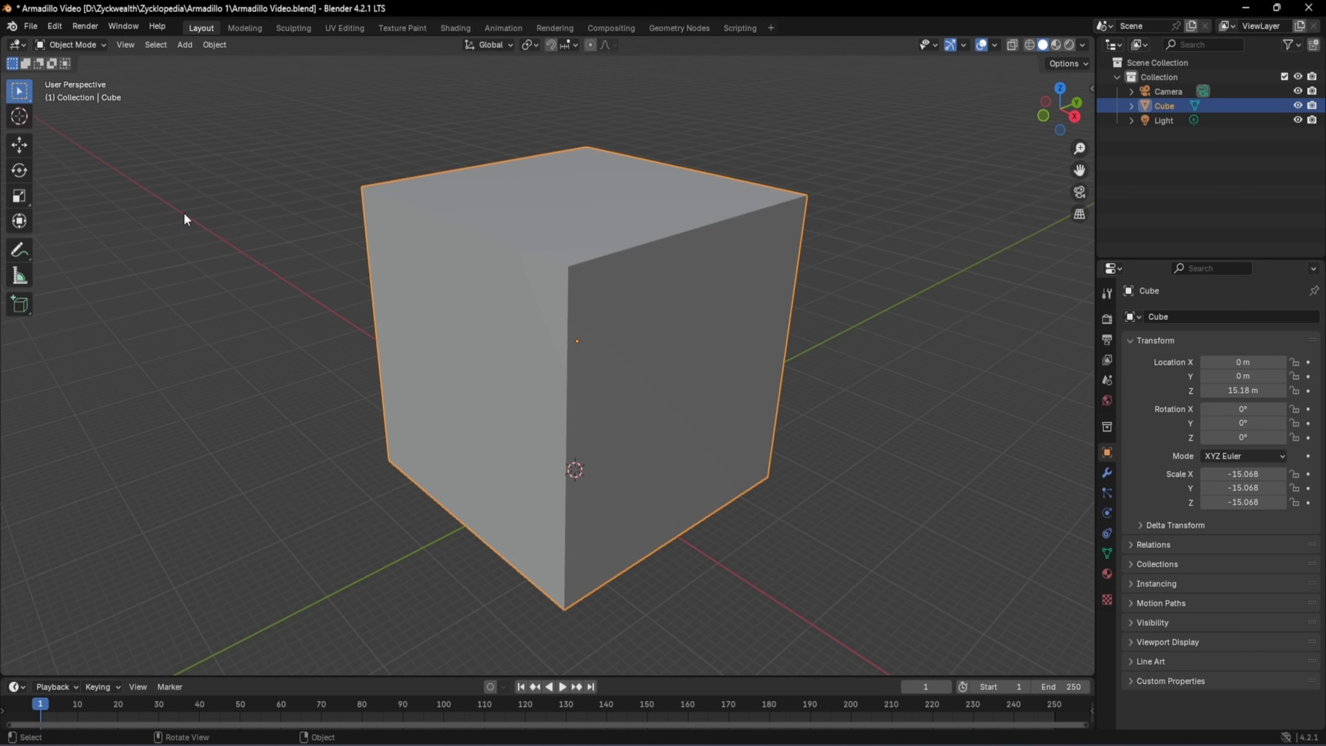
{"action": "key", "text": "Tab"}
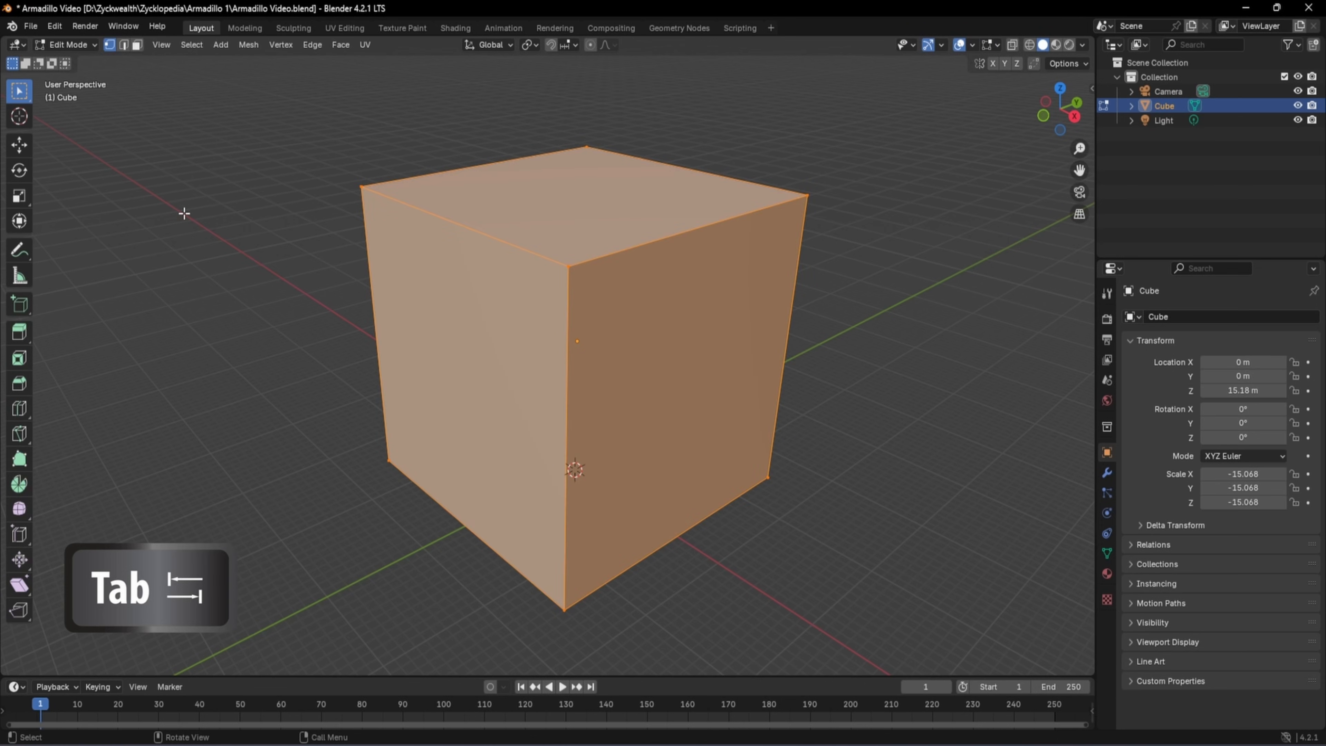
{"action": "left_click", "coordinate": [124, 46]}
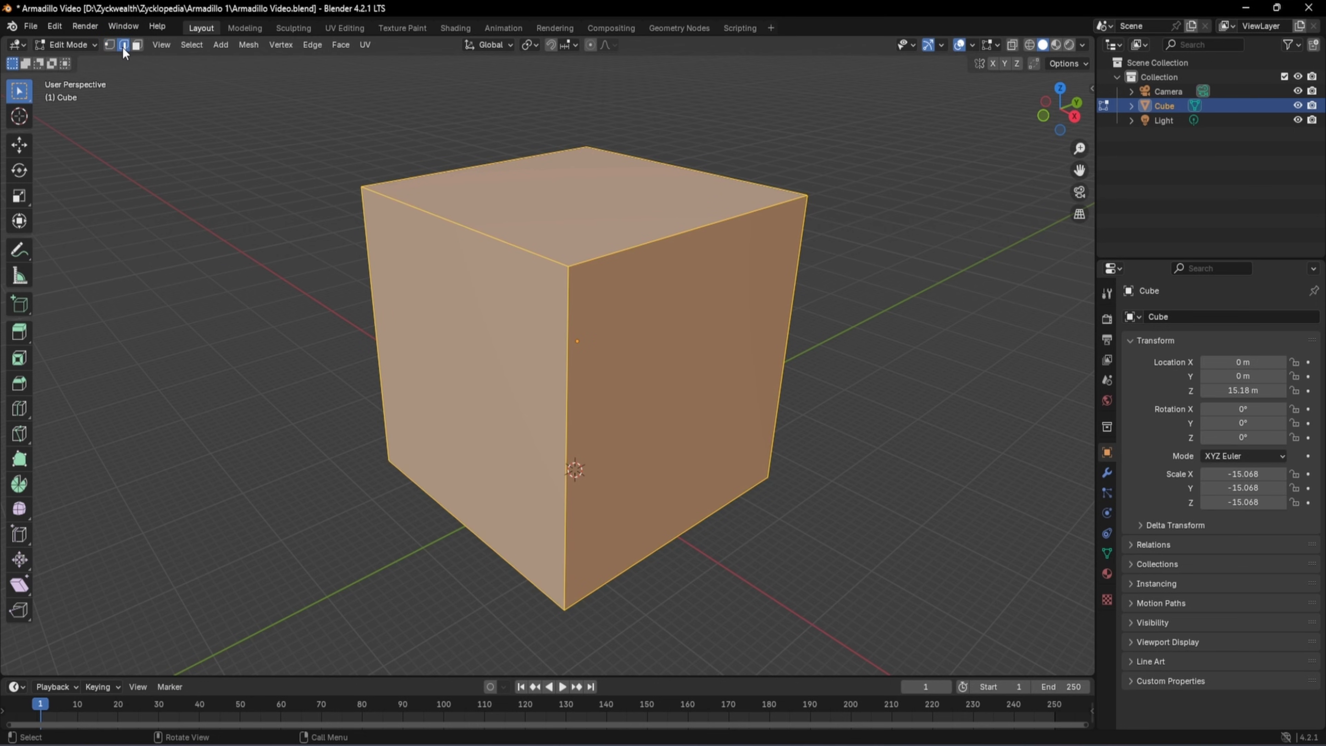
{"action": "left_click", "coordinate": [712, 225]}
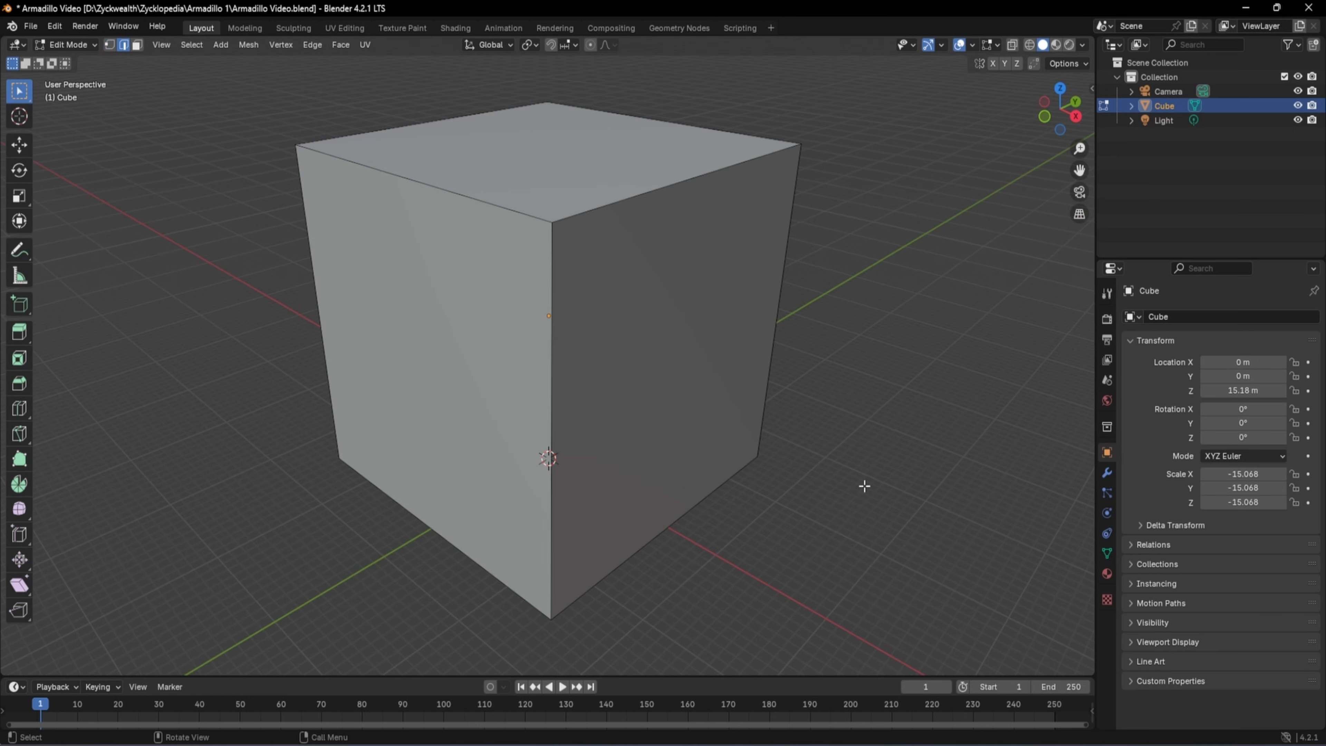
{"action": "left_click", "coordinate": [774, 384]}
{"action": "key", "text": "ctrl"}
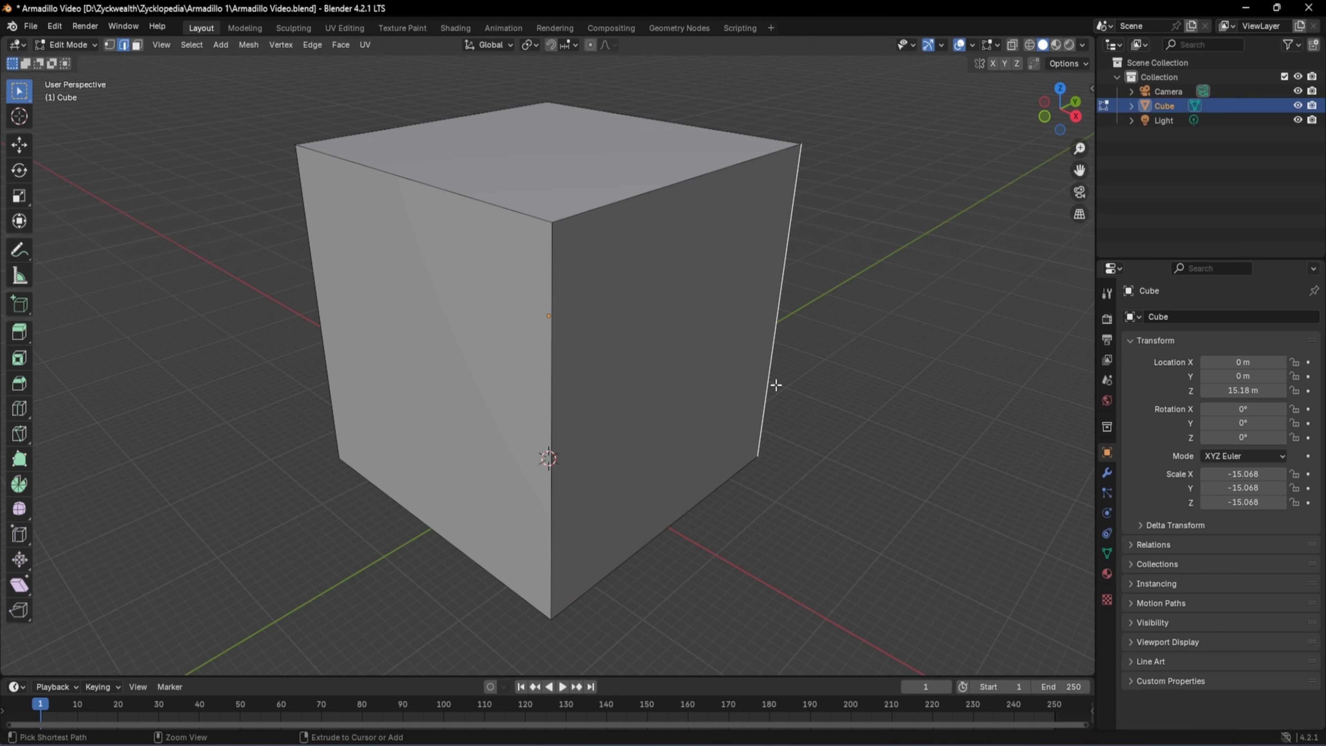
{"action": "key", "text": "ctrl+l"}
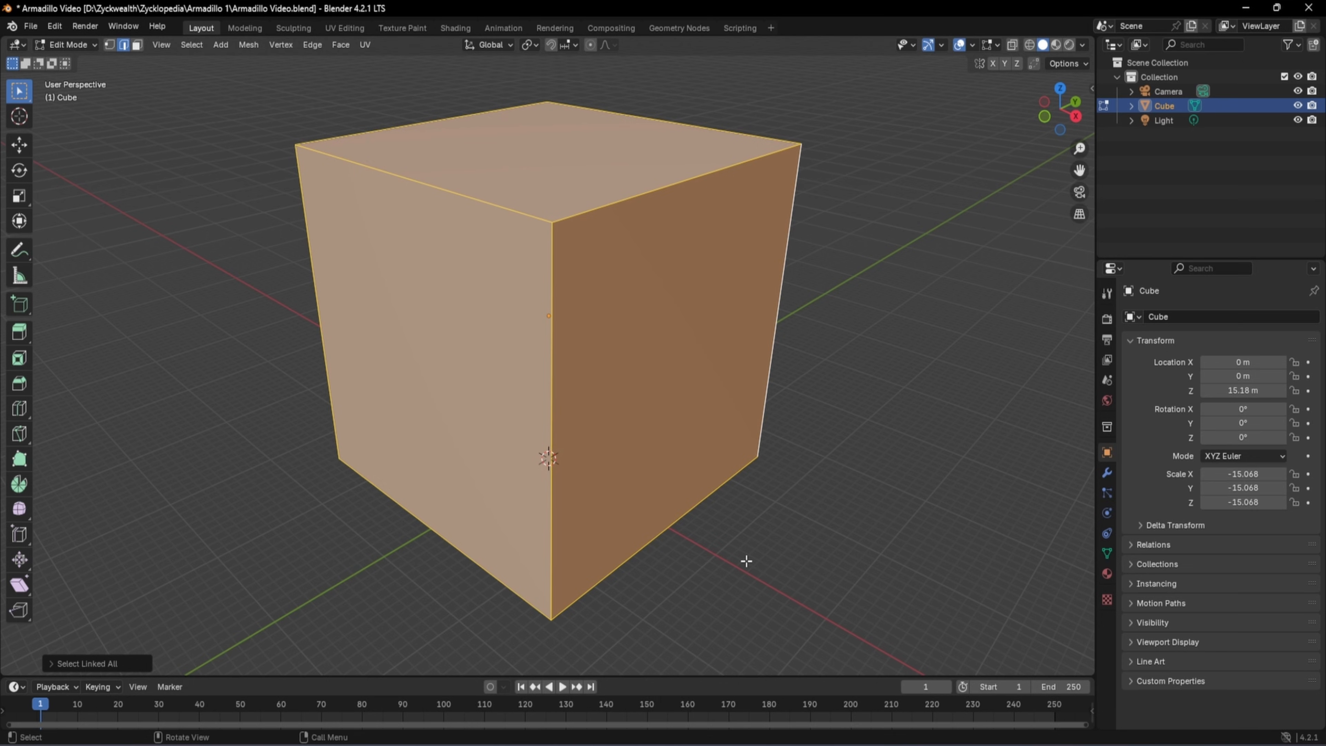
Add a Bevel modifier to the cube
{"action": "left_click", "coordinate": [1107, 473]}
{"action": "left_click", "coordinate": [1230, 317]}
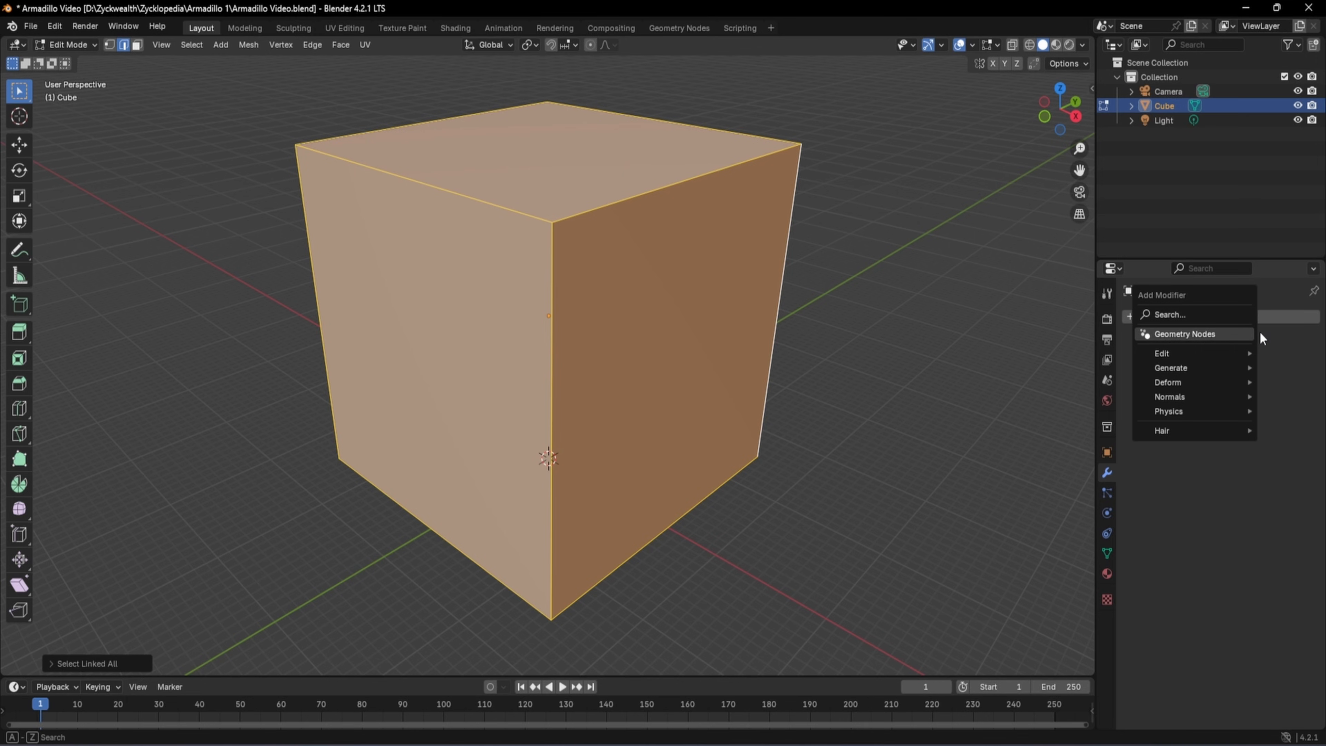
{"action": "left_click", "coordinate": [1211, 312]}
{"action": "type", "text": "beve"}
{"action": "key", "text": "Return"}
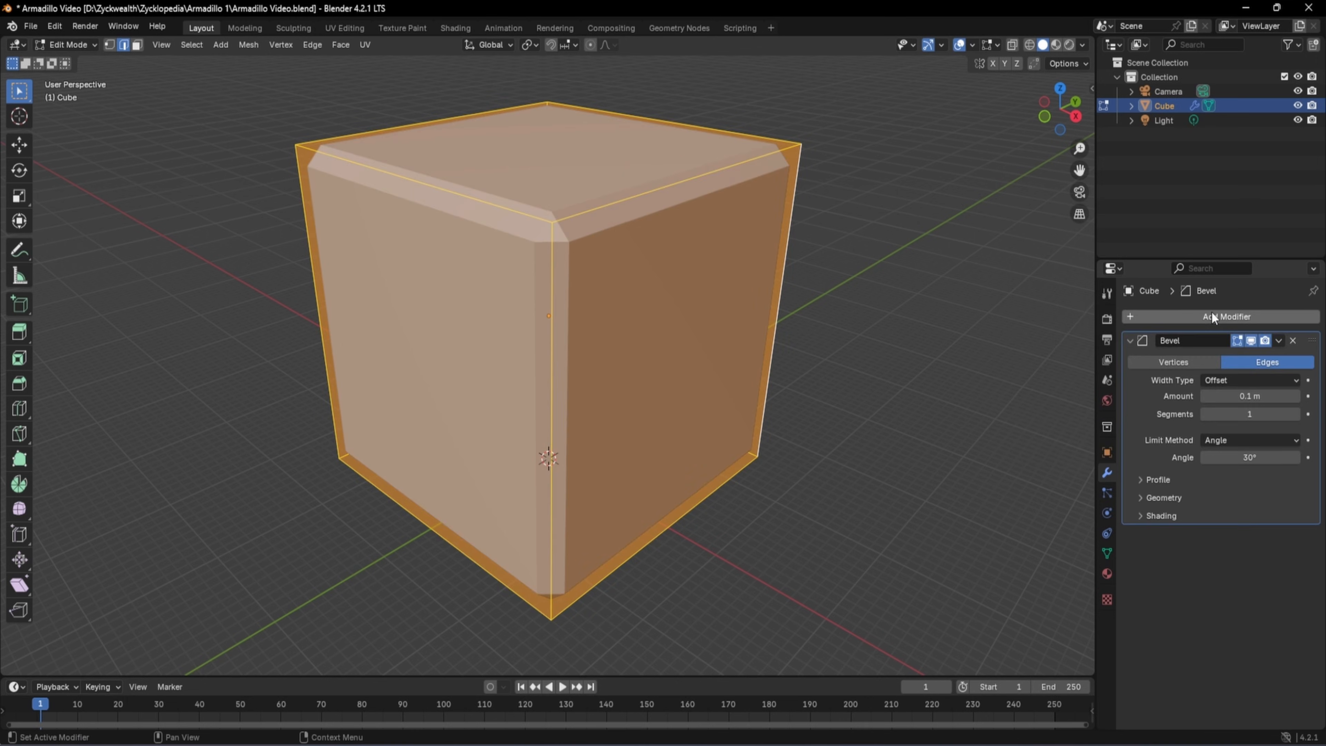
Set the Bevel modifier's amount to 0.15 m and its segments to 25, and return to Object Mode
{"action": "left_click_drag", "start_coordinate": [1249, 396], "coordinate": [1322, 396]}
{"action": "left_click", "coordinate": [1248, 395]}
{"action": "type", "text": "0.11"}
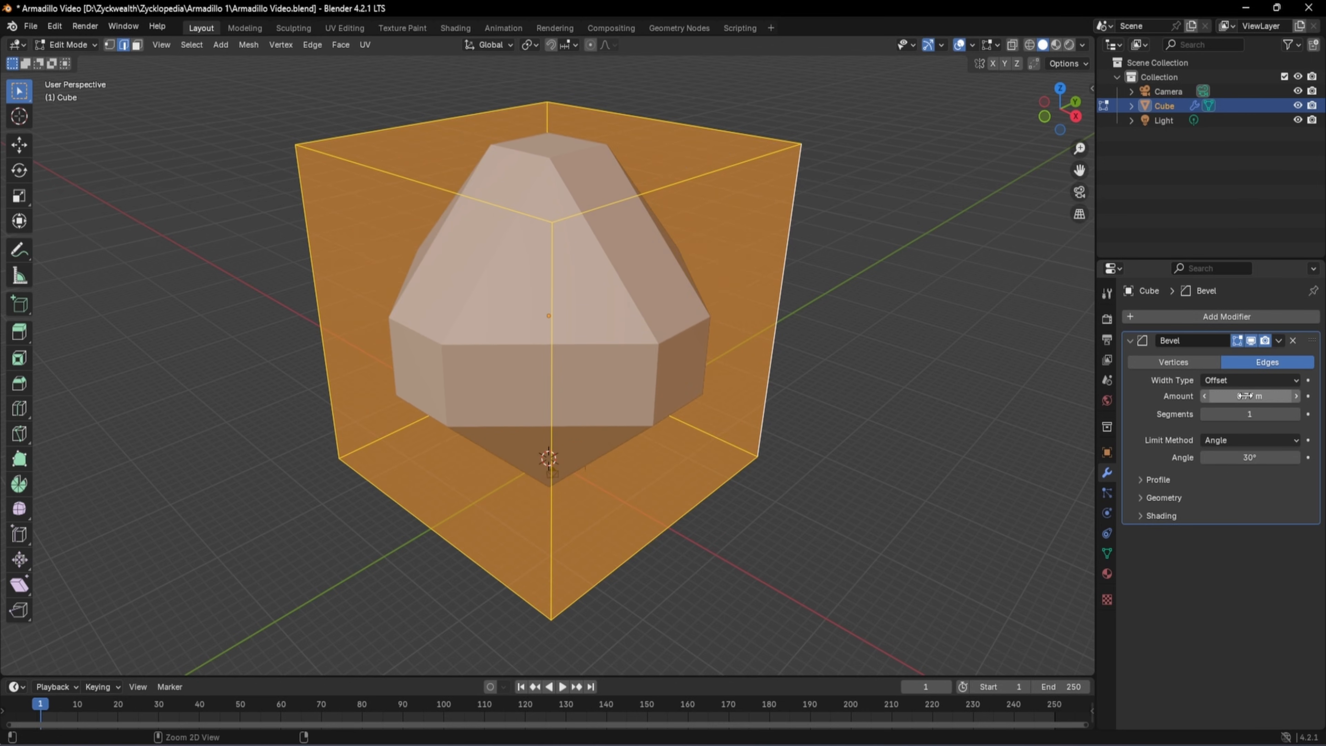
{"action": "key", "text": "Return"}
{"action": "mouse_move", "coordinate": [1249, 396]}
{"action": "left_mouse_down"}
{"action": "mouse_move", "coordinate": [1229, 413]}
{"action": "mouse_move", "coordinate": [1258, 414]}
{"action": "left_mouse_up"}
{"action": "left_click", "coordinate": [1255, 396]}
{"action": "type", "text": "0.15"}
{"action": "key", "text": "Return"}
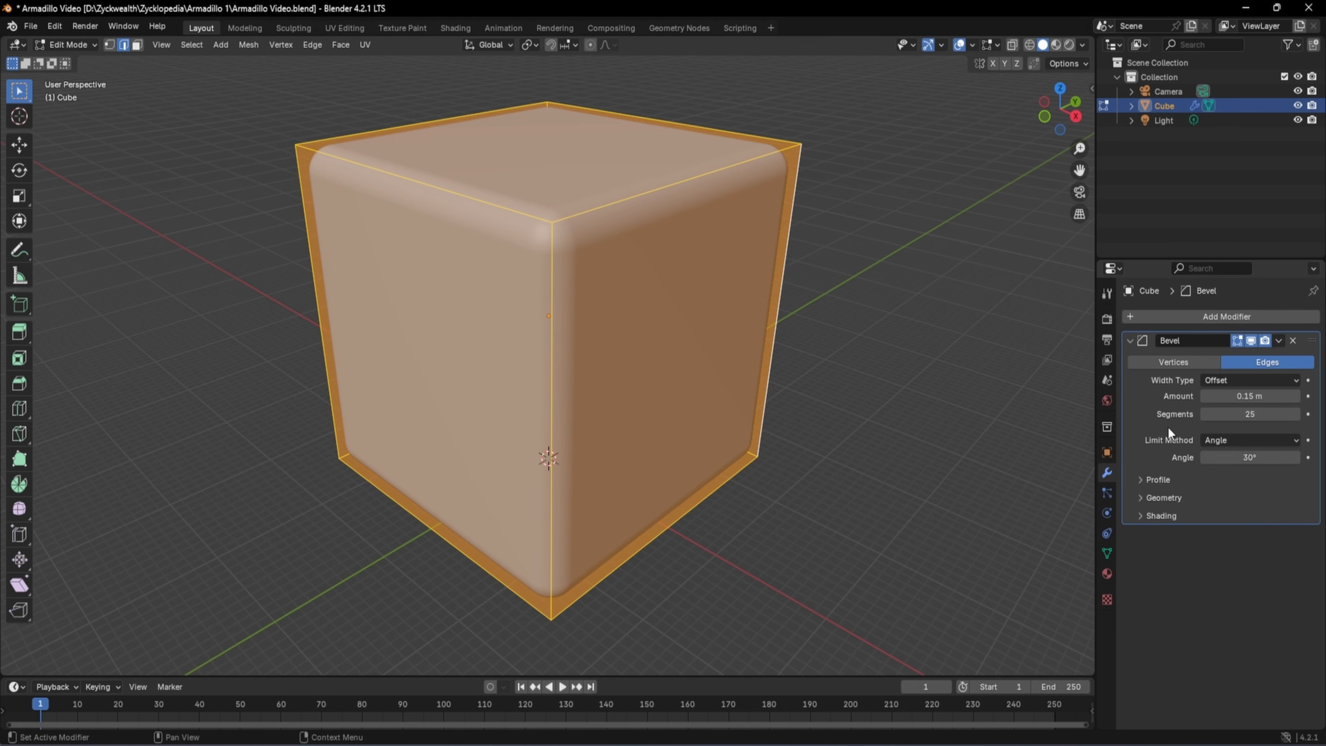
{"action": "key", "text": "Tab"}
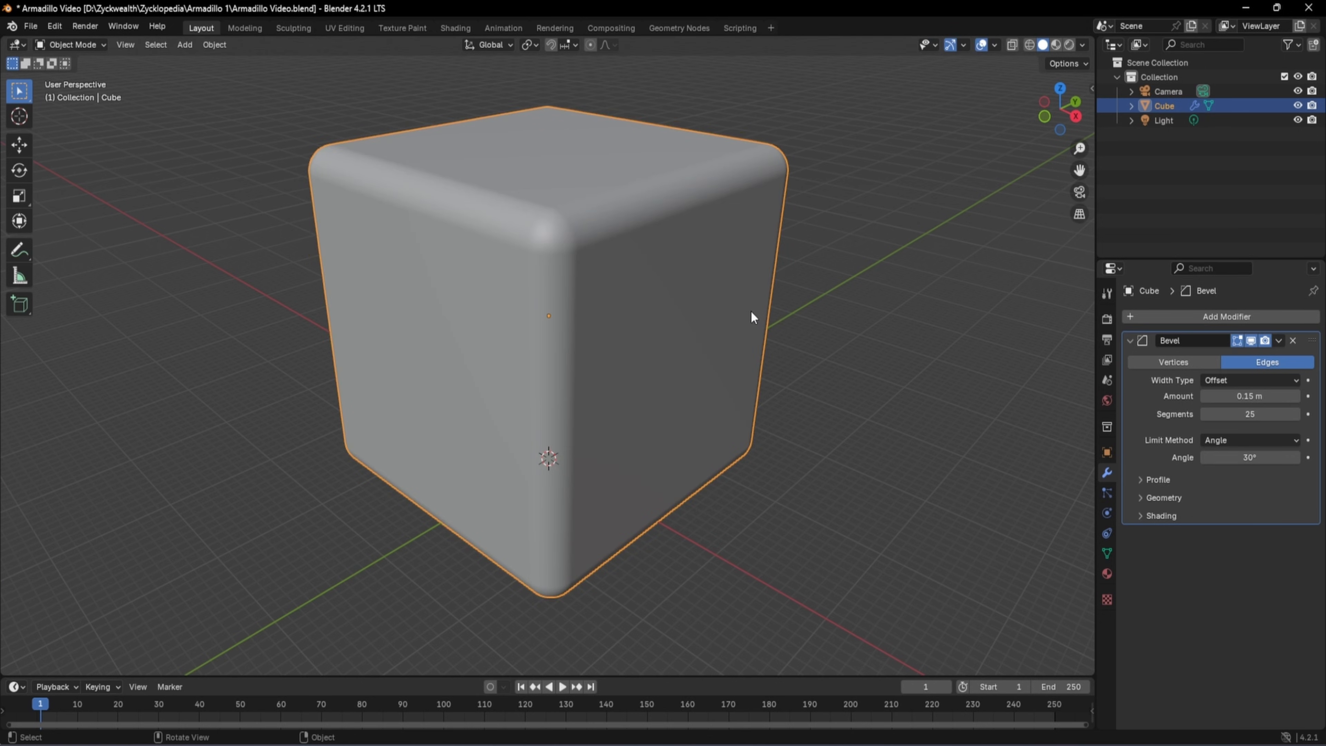
{"action": "middle_click_drag", "start_coordinate": [783, 248], "coordinate": [796, 290], "text": "shift"}
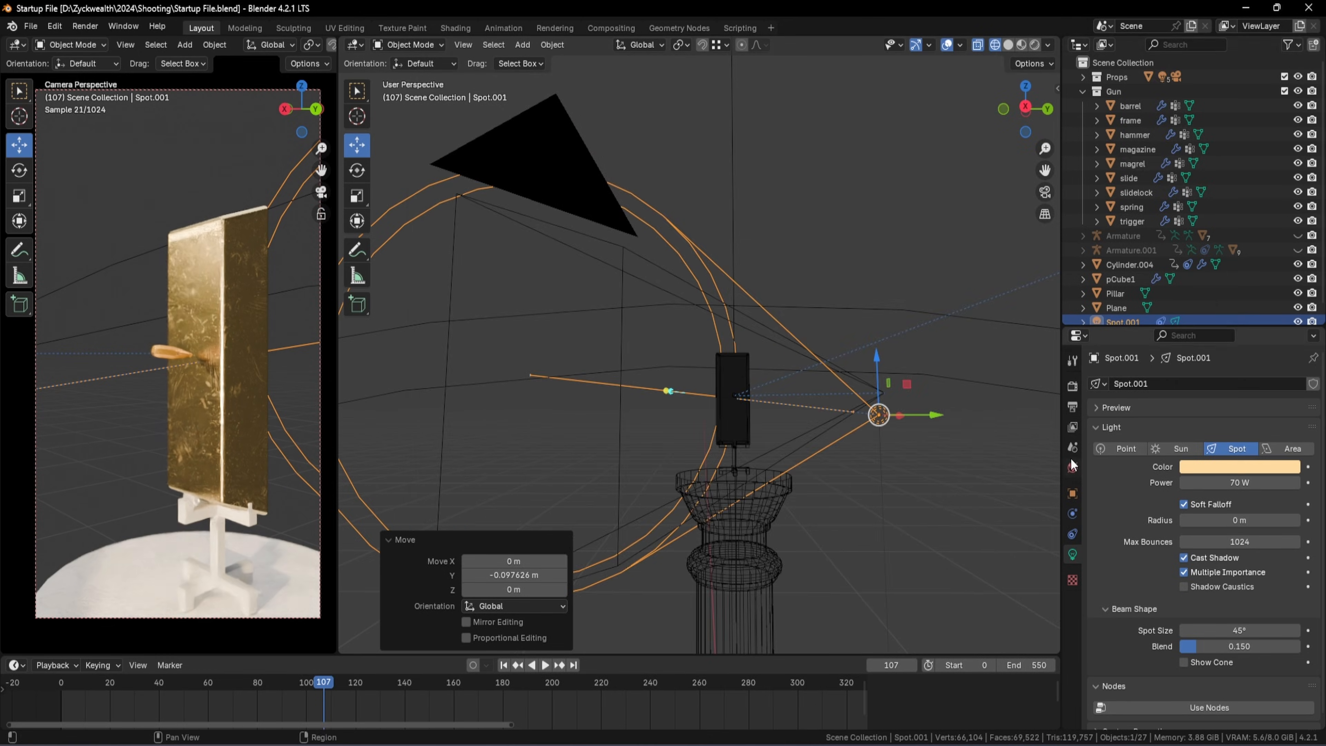
Examine the shooting scene with the gold block on the pillar, its Dynamic Paint settings, its material nodes and the spot light
{"action": "middle_click_drag", "start_coordinate": [783, 376], "coordinate": [731, 402]}
{"action": "left_click", "coordinate": [1297, 120]}
{"action": "scroll", "coordinate": [726, 327], "scroll_direction": "down", "scroll_amount": 5}
{"action": "scroll", "coordinate": [726, 328], "scroll_direction": "up", "scroll_amount": 8}
{"action": "mouse_move", "coordinate": [861, 478]}
{"action": "middle_mouse_down"}
{"action": "mouse_move", "coordinate": [820, 494]}
{"action": "mouse_move", "coordinate": [856, 503]}
{"action": "middle_mouse_up"}
{"action": "left_click", "coordinate": [212, 250]}
{"action": "left_click", "coordinate": [1072, 614]}
{"action": "scroll", "coordinate": [1146, 555], "scroll_direction": "down", "scroll_amount": 1}
{"action": "left_click", "coordinate": [1072, 554]}
{"action": "middle_click_drag", "start_coordinate": [783, 386], "coordinate": [731, 391]}
{"action": "scroll", "coordinate": [946, 181], "scroll_direction": "up", "scroll_amount": 4}
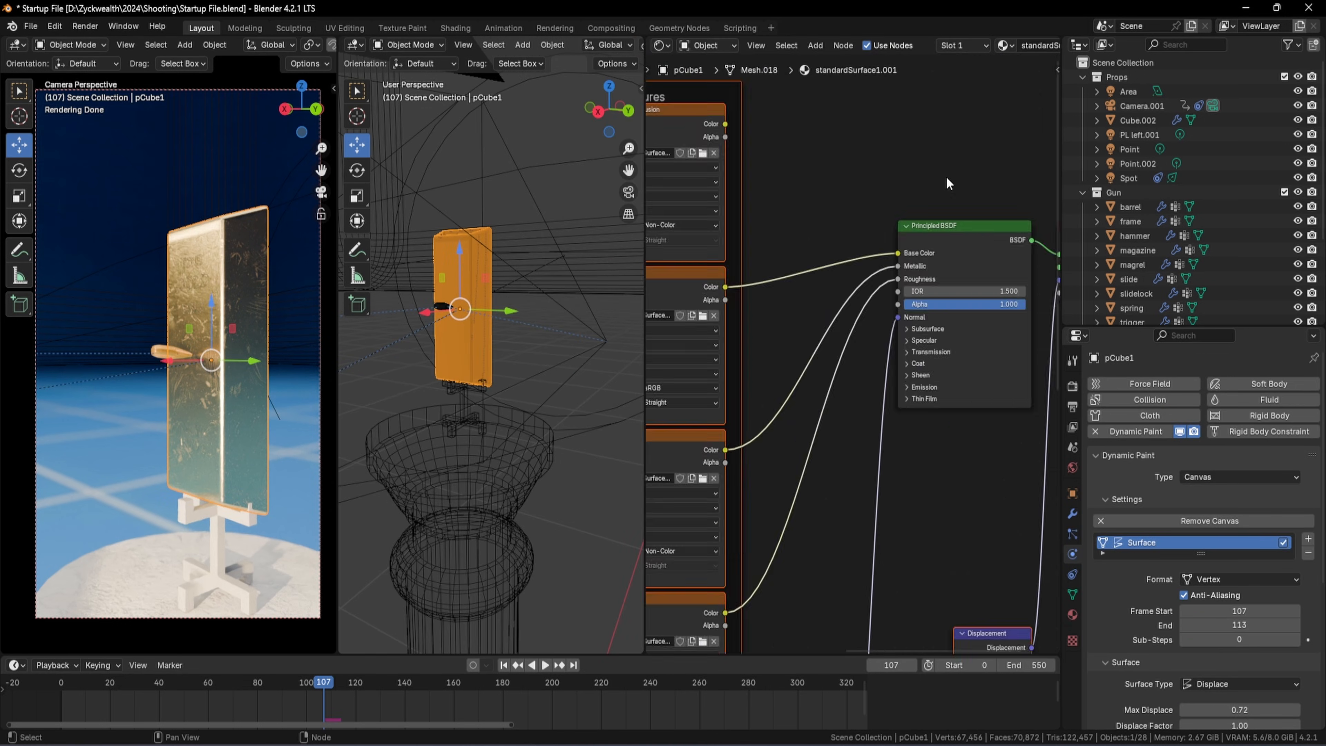
{"action": "middle_click_drag", "start_coordinate": [946, 181], "coordinate": [826, 266]}
{"action": "scroll", "coordinate": [903, 344], "scroll_direction": "down", "scroll_amount": 5}
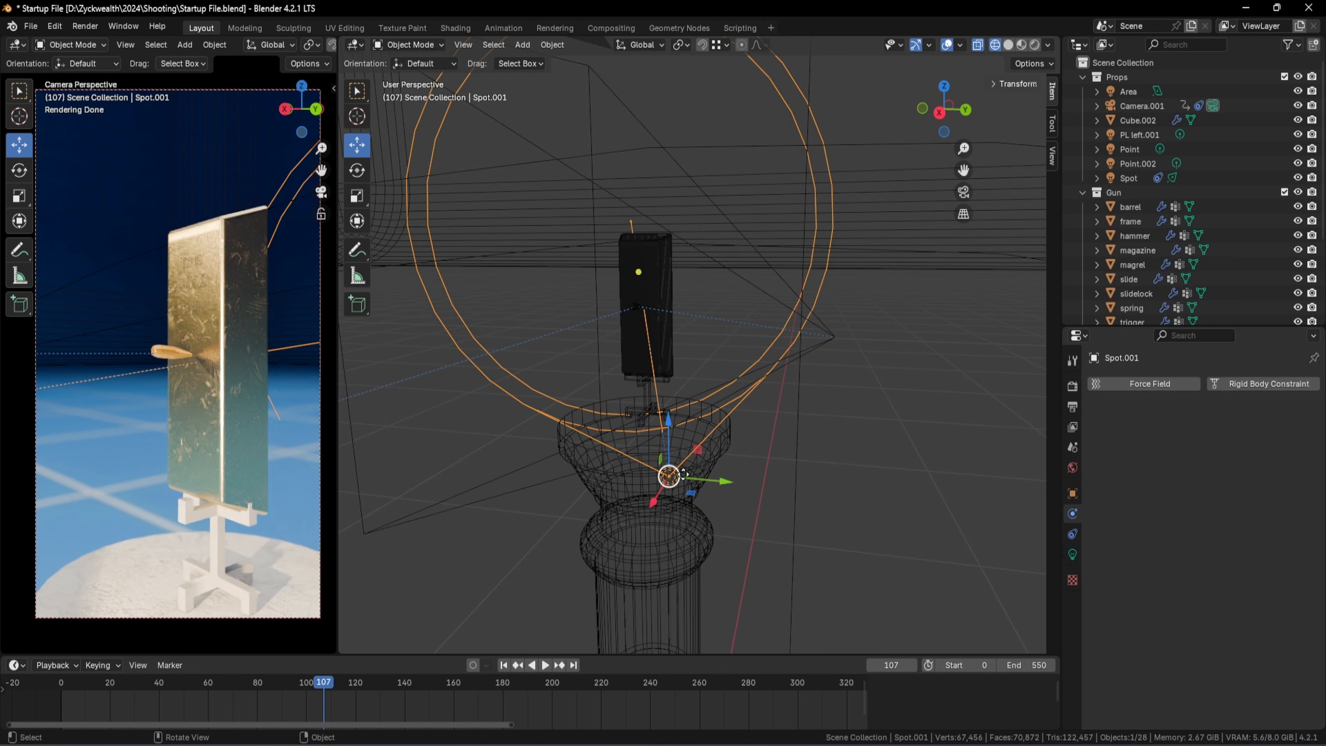
{"action": "left_click_drag", "start_coordinate": [649, 476], "coordinate": [992, 350]}
{"action": "key", "text": "ctrl+z"}
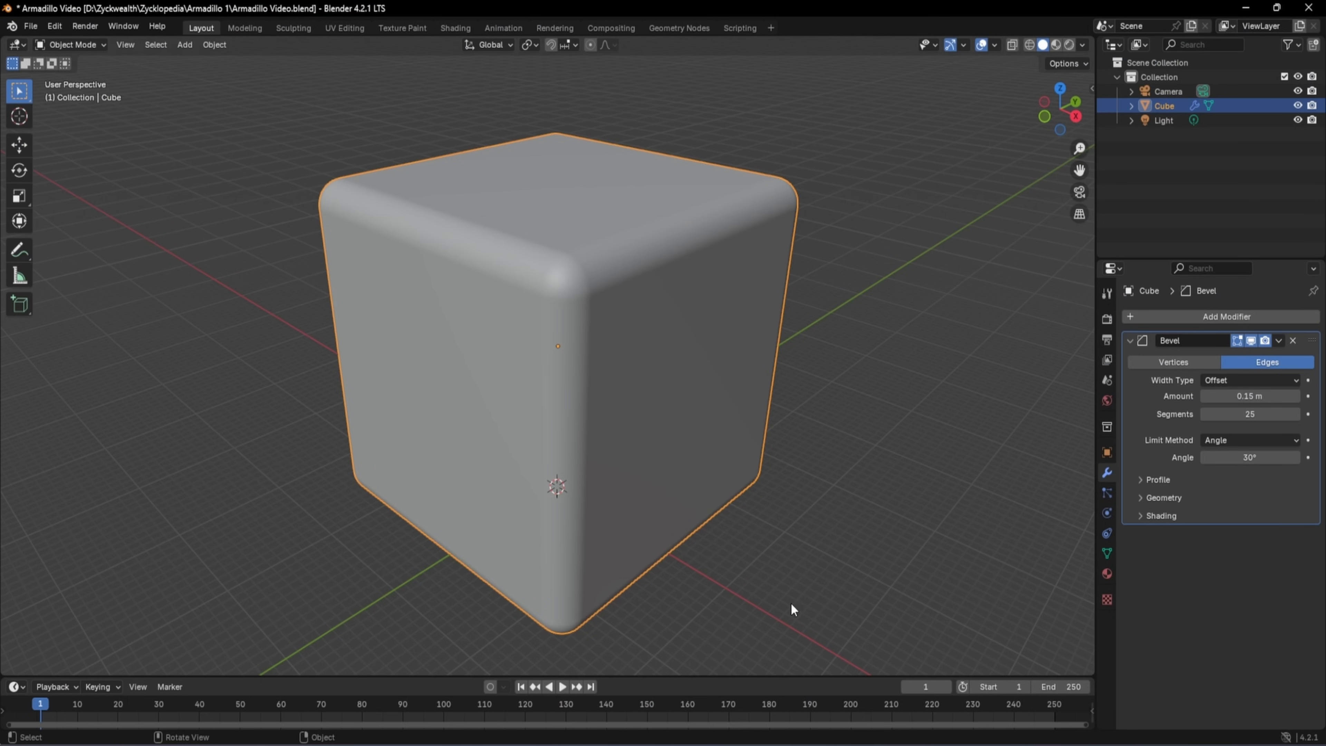
Give the cube a material named Blue Grid
{"action": "left_click", "coordinate": [1107, 573]}
{"action": "double_click", "coordinate": [1164, 320]}
{"action": "type", "text": "Blue Grid"}
{"action": "key", "text": "Return"}
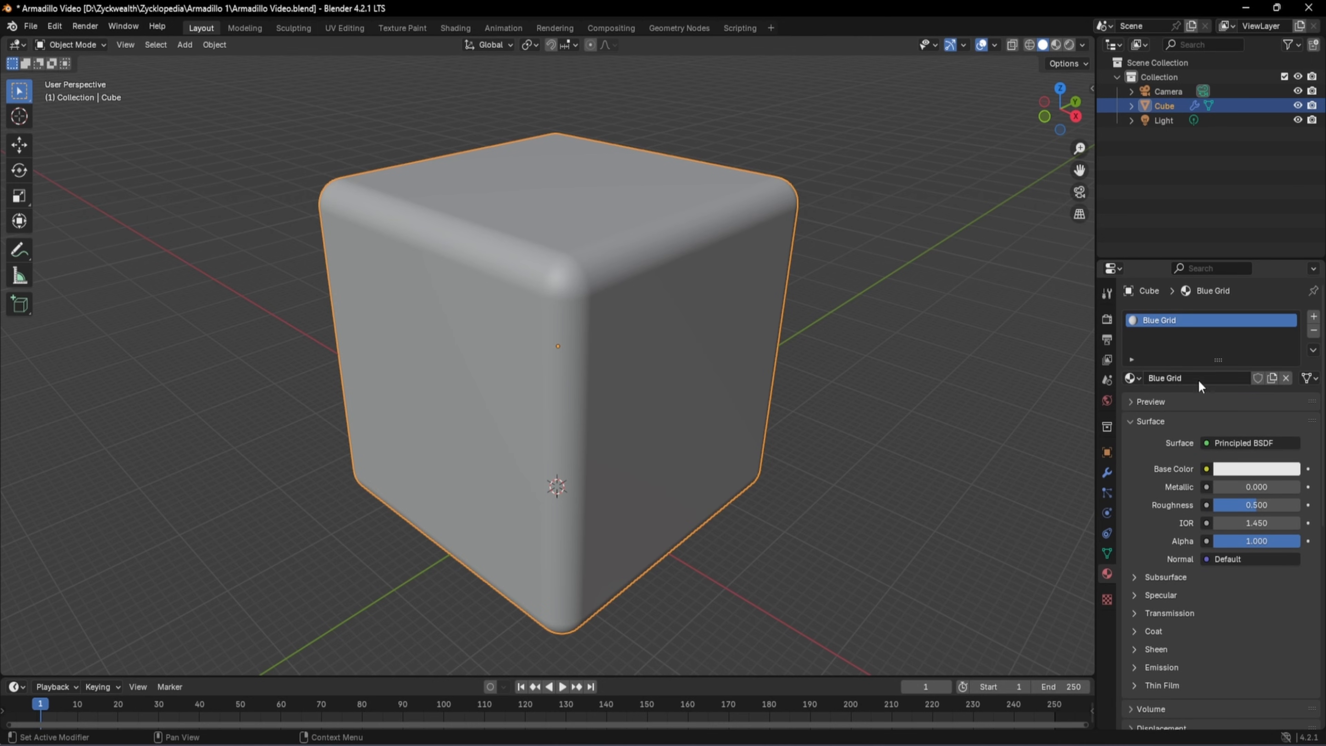
Use Blue Grid Texture .png as an image texture for the material's base color and display the viewport in Material Preview
{"action": "left_click", "coordinate": [1207, 469]}
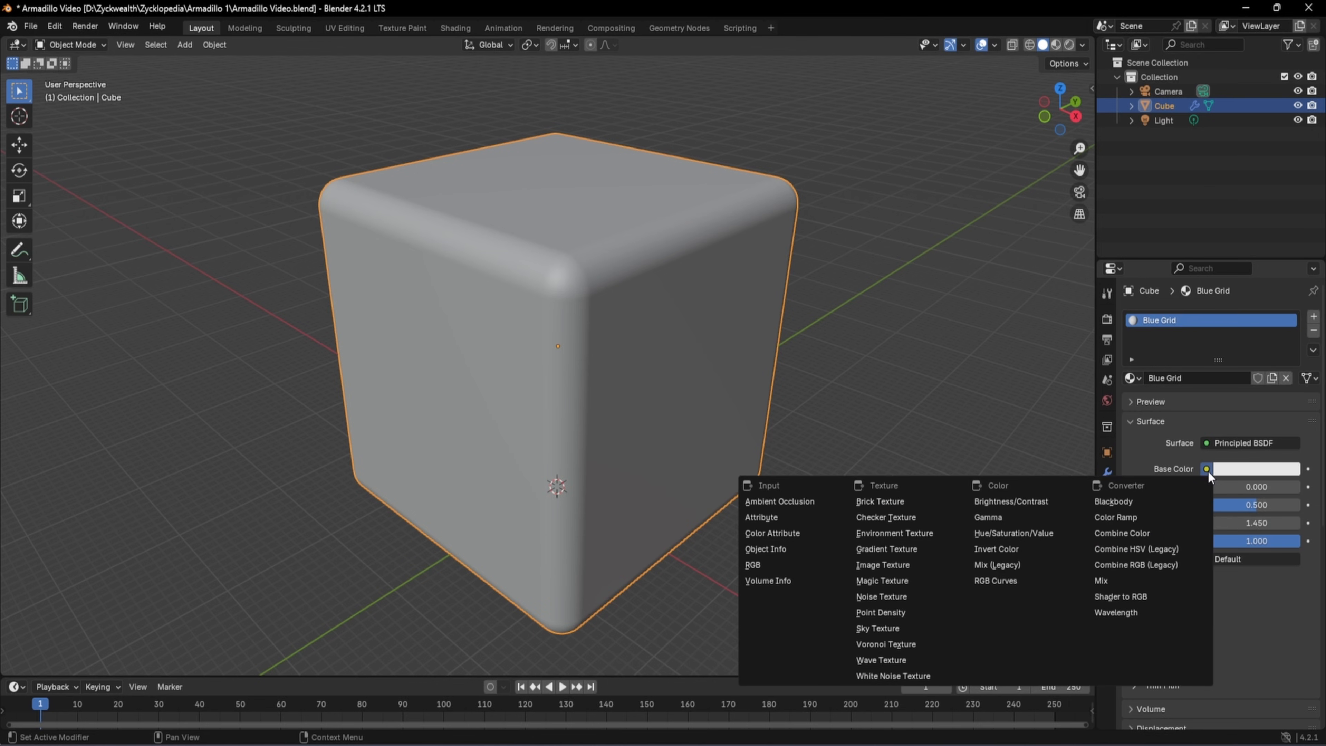
{"action": "left_click", "coordinate": [914, 568]}
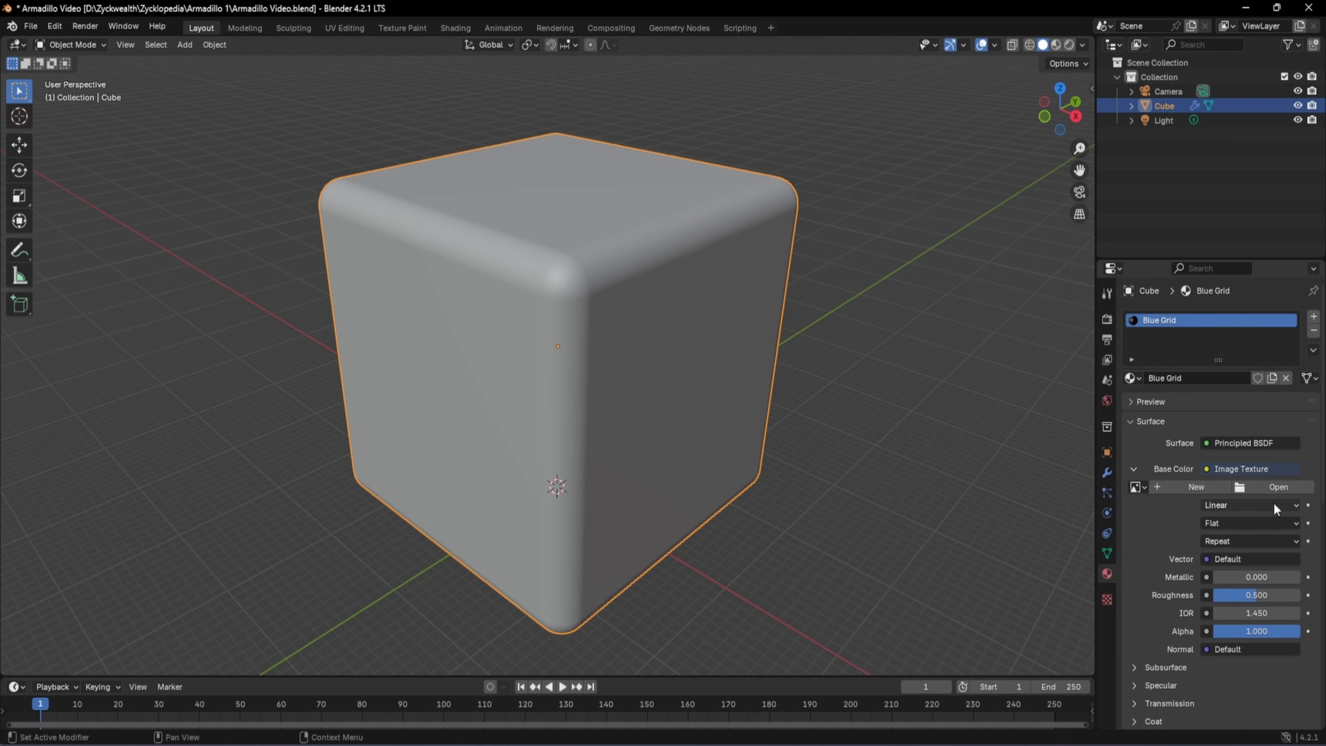
{"action": "left_click", "coordinate": [1278, 487]}
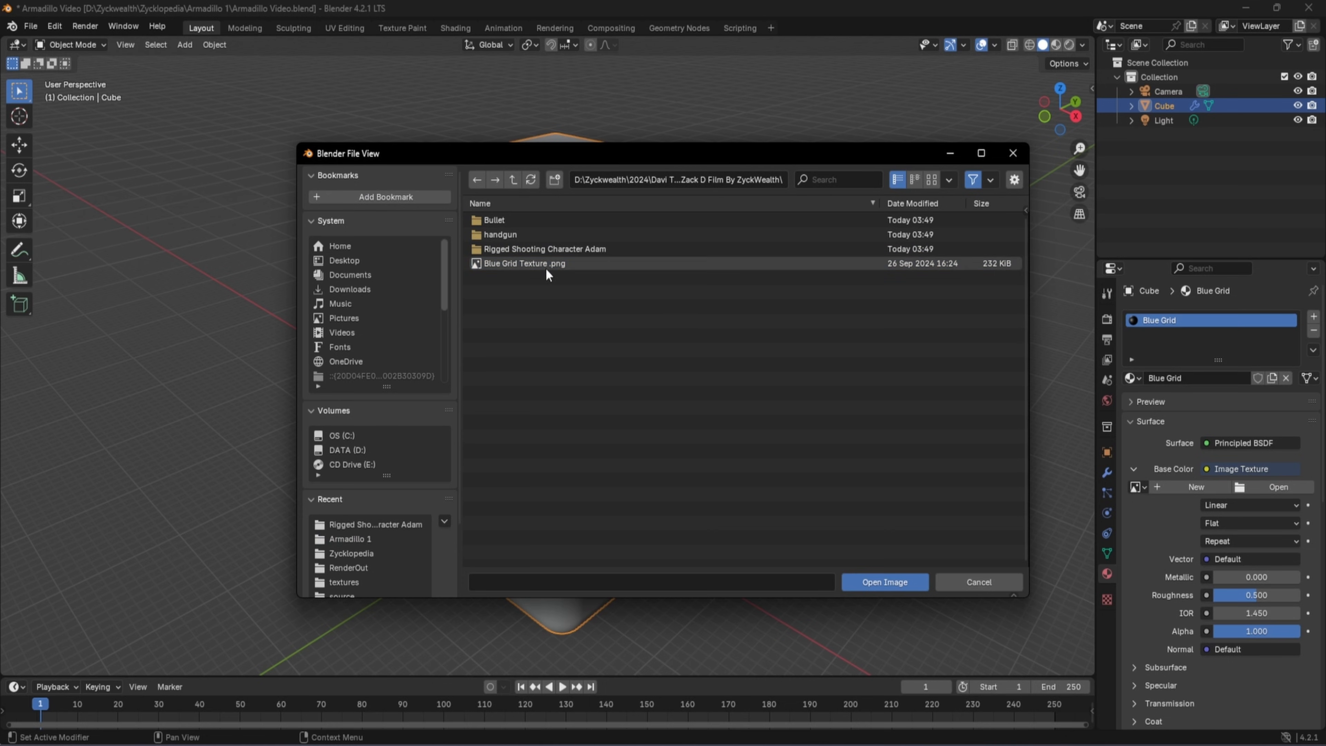
{"action": "left_click", "coordinate": [647, 263]}
{"action": "left_click", "coordinate": [904, 583]}
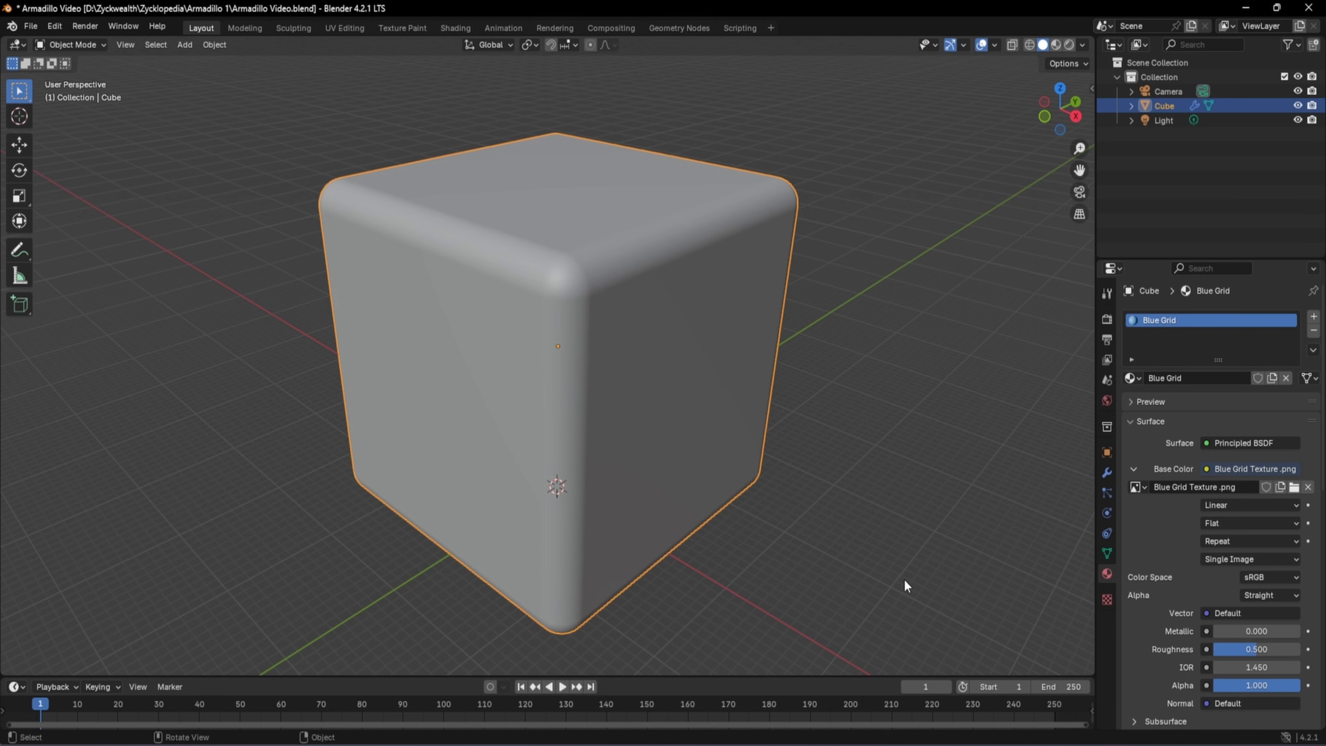
{"action": "left_click", "coordinate": [1051, 48]}
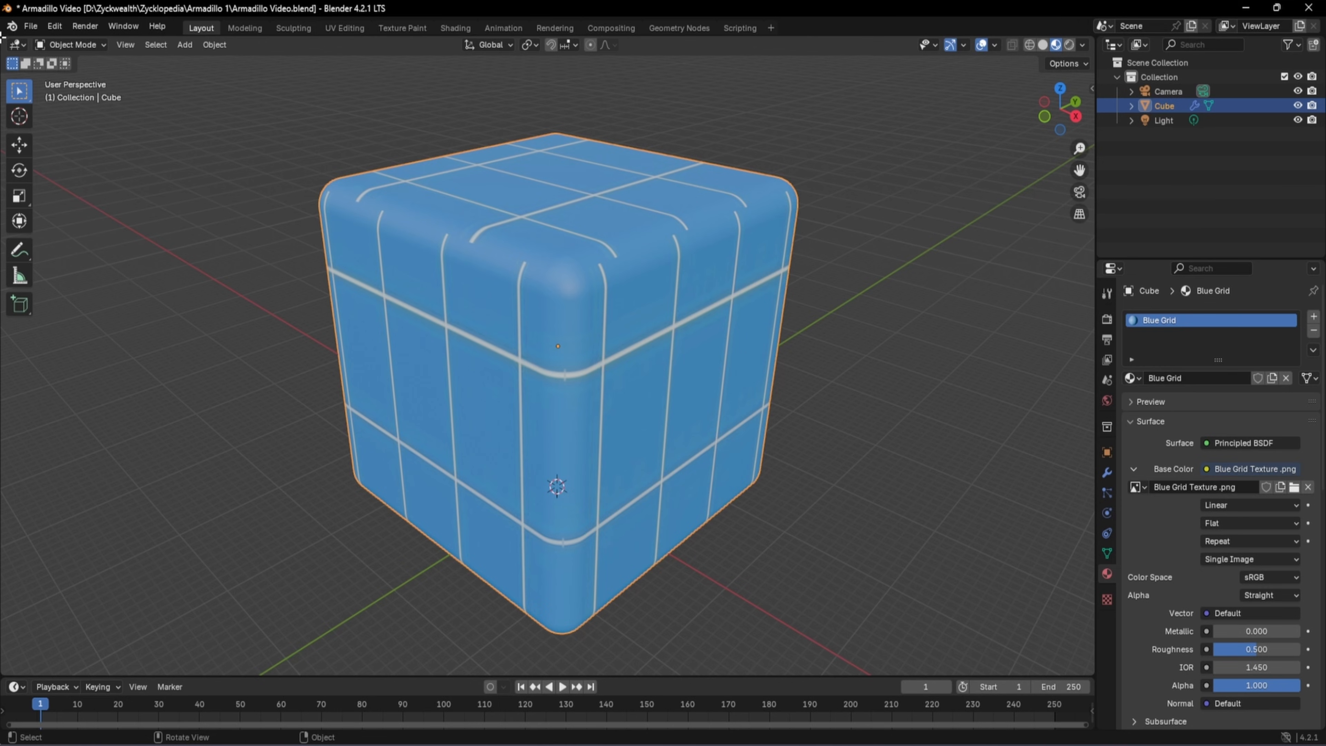
Split the 3D viewport vertically, turn one half into an Image Editor and display Blue Grid Texture .png in it
{"action": "left_click_drag", "start_coordinate": [4, 39], "coordinate": [569, 187]}
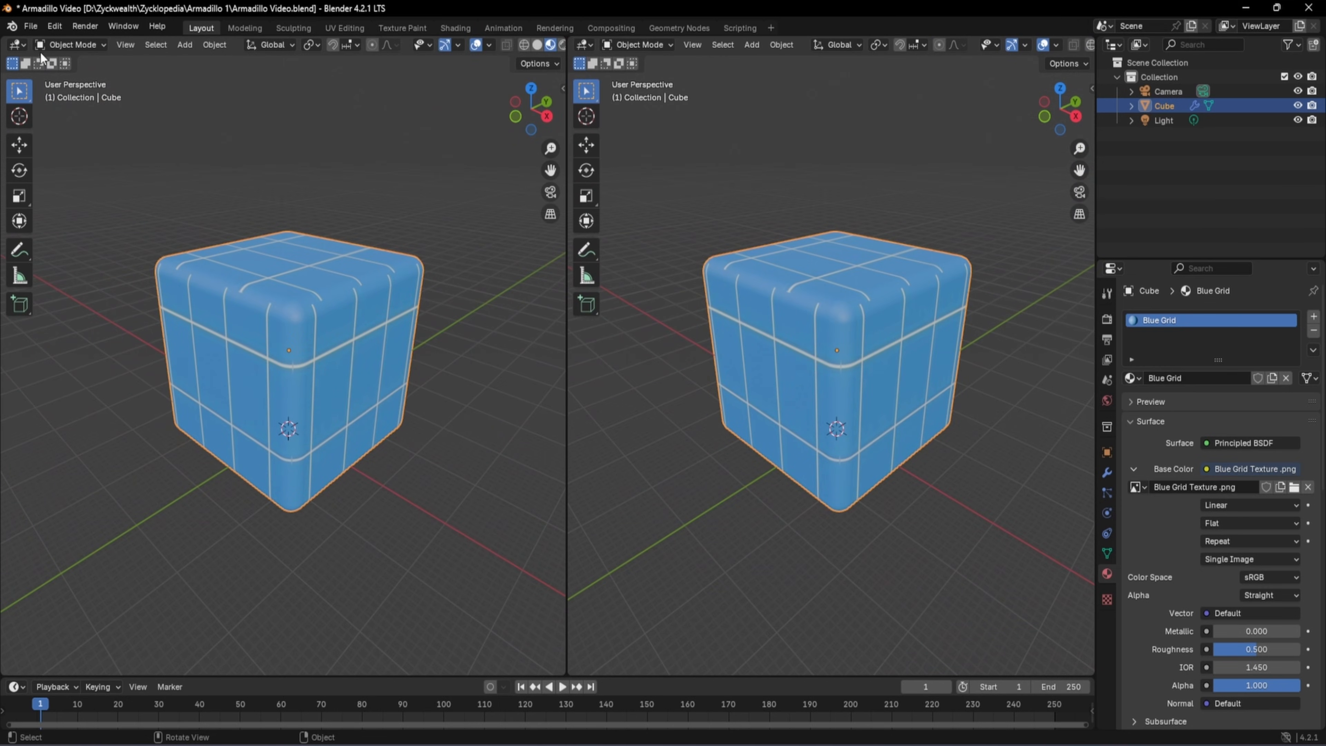
{"action": "left_click", "coordinate": [18, 46]}
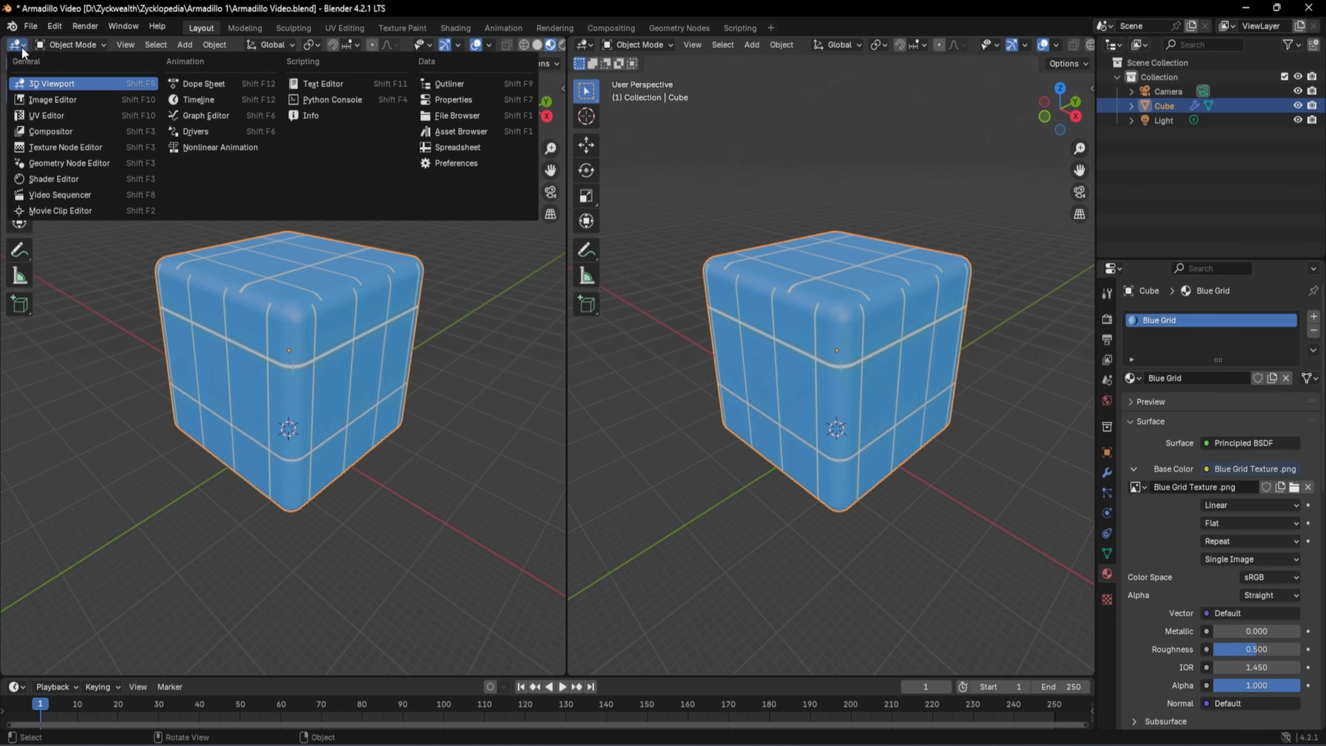
{"action": "left_click", "coordinate": [42, 101]}
{"action": "scroll", "coordinate": [284, 364], "scroll_direction": "up", "scroll_amount": 1}
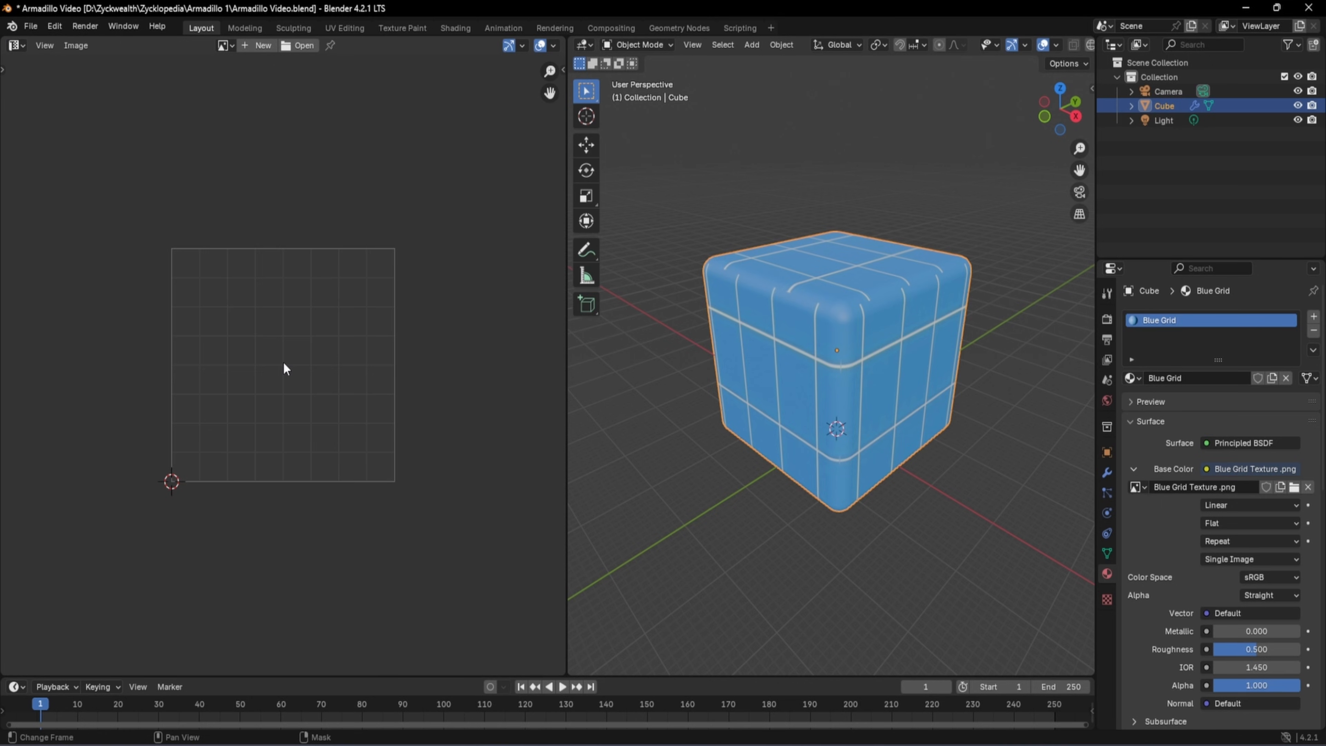
{"action": "left_click", "coordinate": [231, 48]}
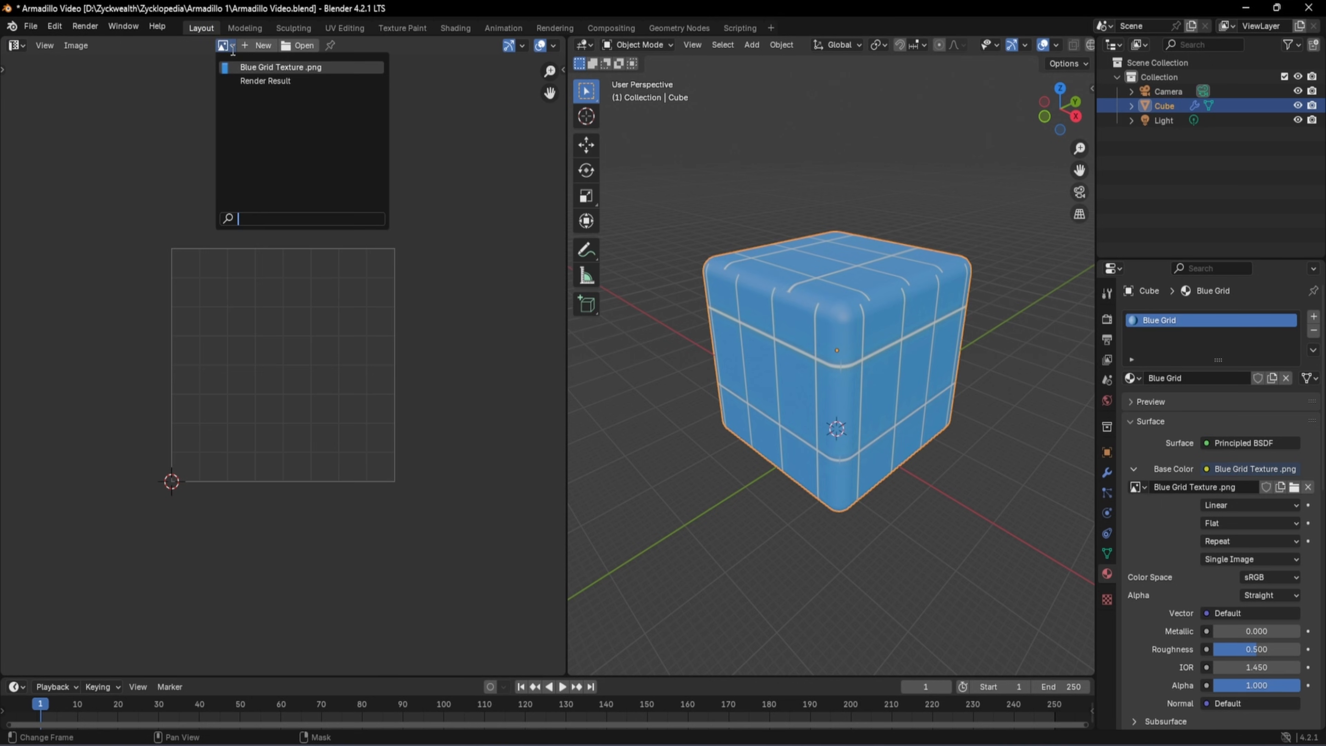
{"action": "left_click", "coordinate": [248, 68]}
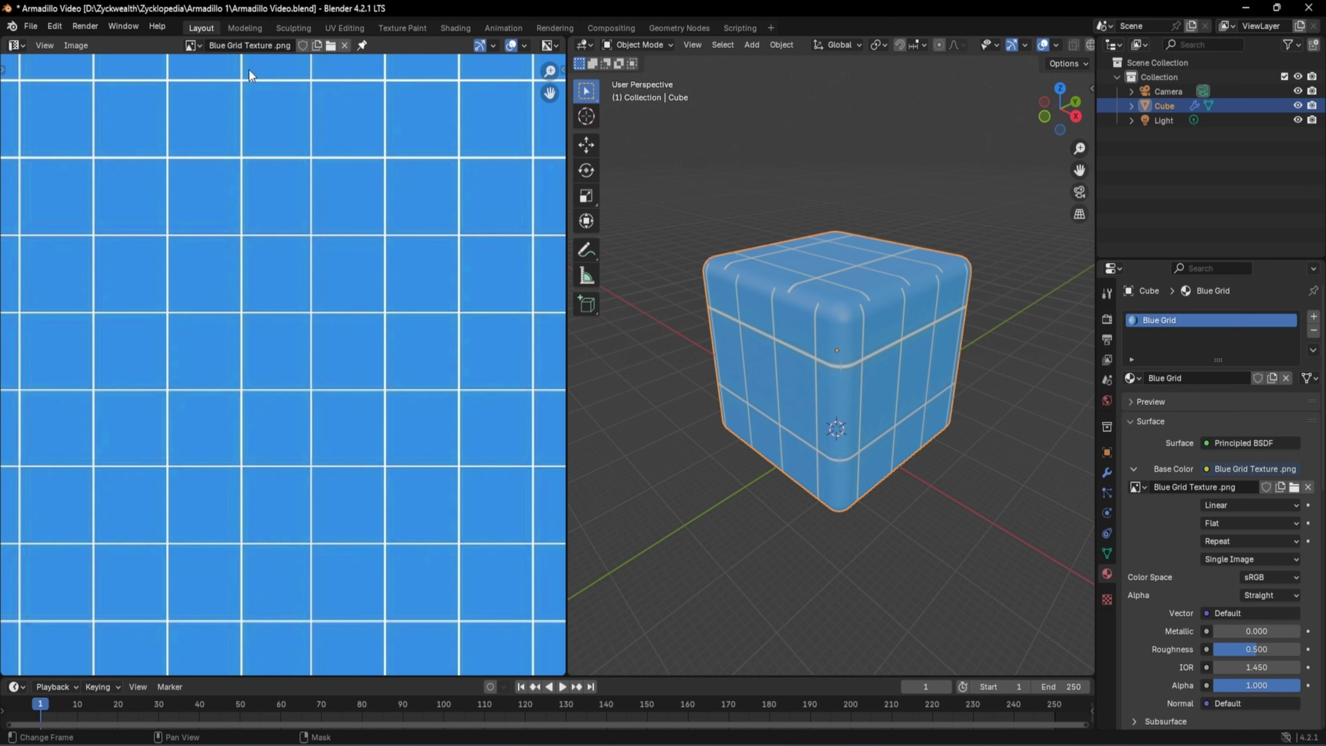
{"action": "scroll", "coordinate": [268, 289], "scroll_direction": "down", "scroll_amount": 4}
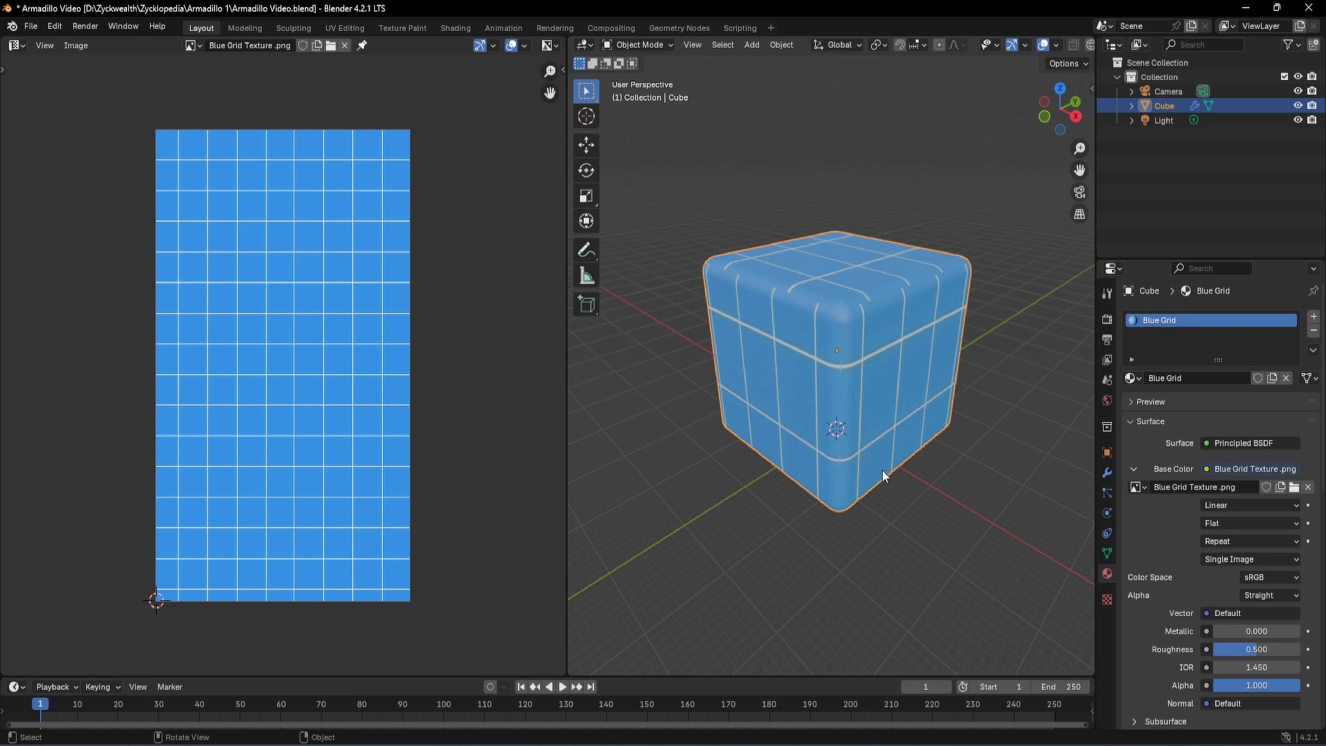
Unwrap the whole cube in Edit Mode with Cube Projection
{"action": "left_click_drag", "start_coordinate": [1043, 535], "coordinate": [685, 166]}
{"action": "key", "text": "Tab"}
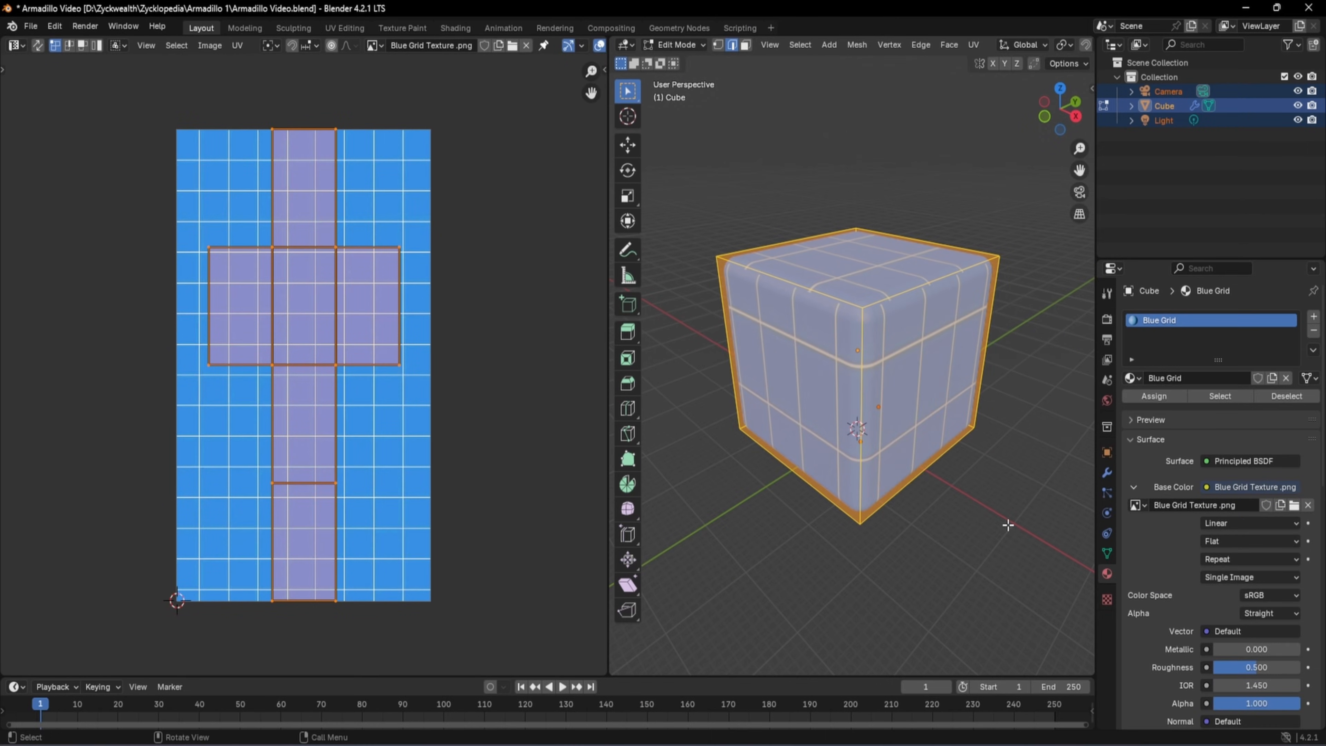
{"action": "key", "text": "u"}
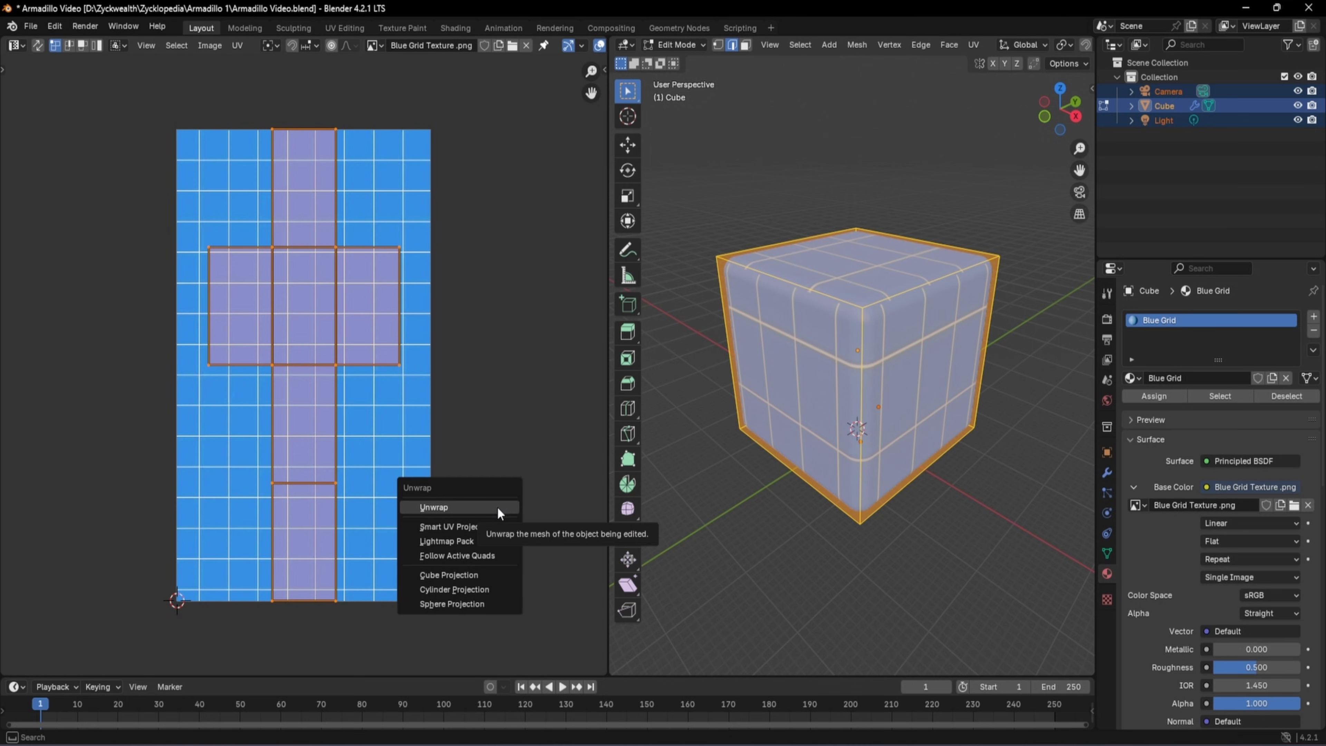
{"action": "left_click", "coordinate": [485, 574]}
{"action": "scroll", "coordinate": [321, 394], "scroll_direction": "down", "scroll_amount": 2}
{"action": "scroll", "coordinate": [322, 399], "scroll_direction": "up", "scroll_amount": 2}
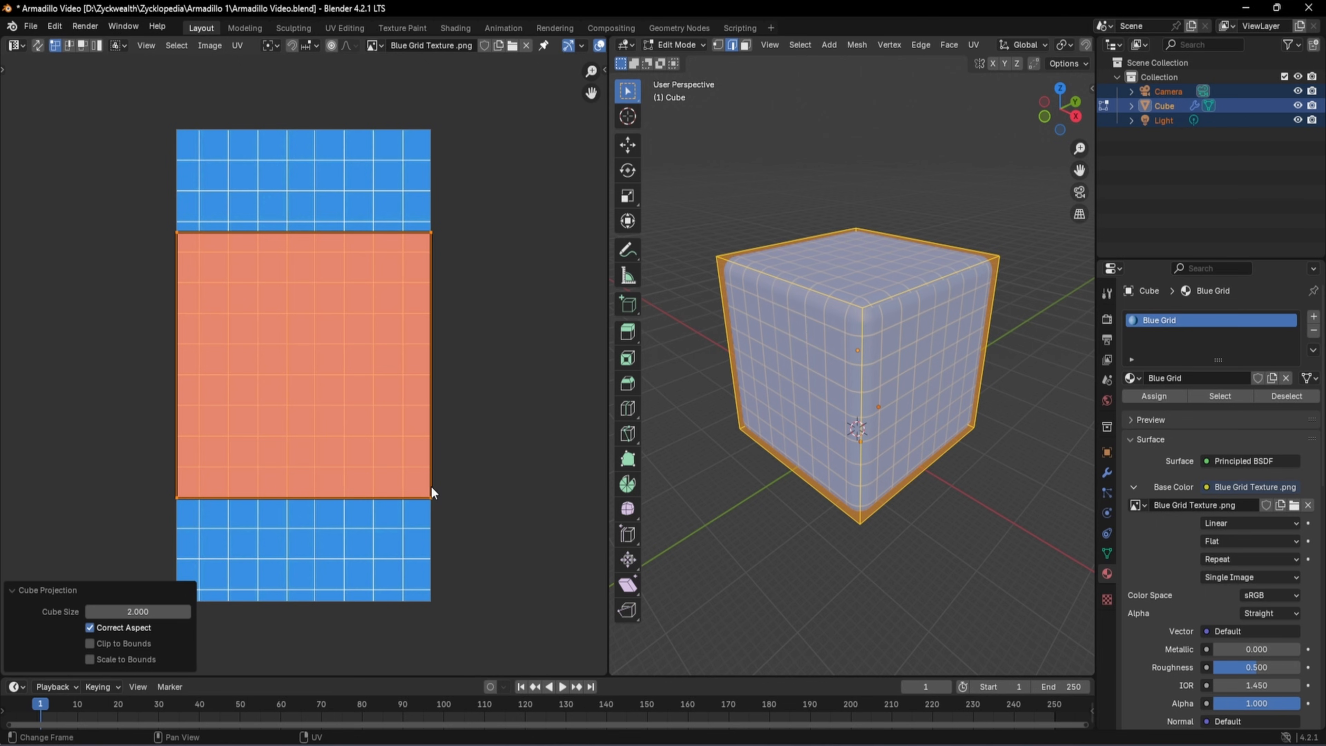
Scale the cube's UV layout up uniformly by about 4.85 to make the grid finer
{"action": "key", "text": "s"}
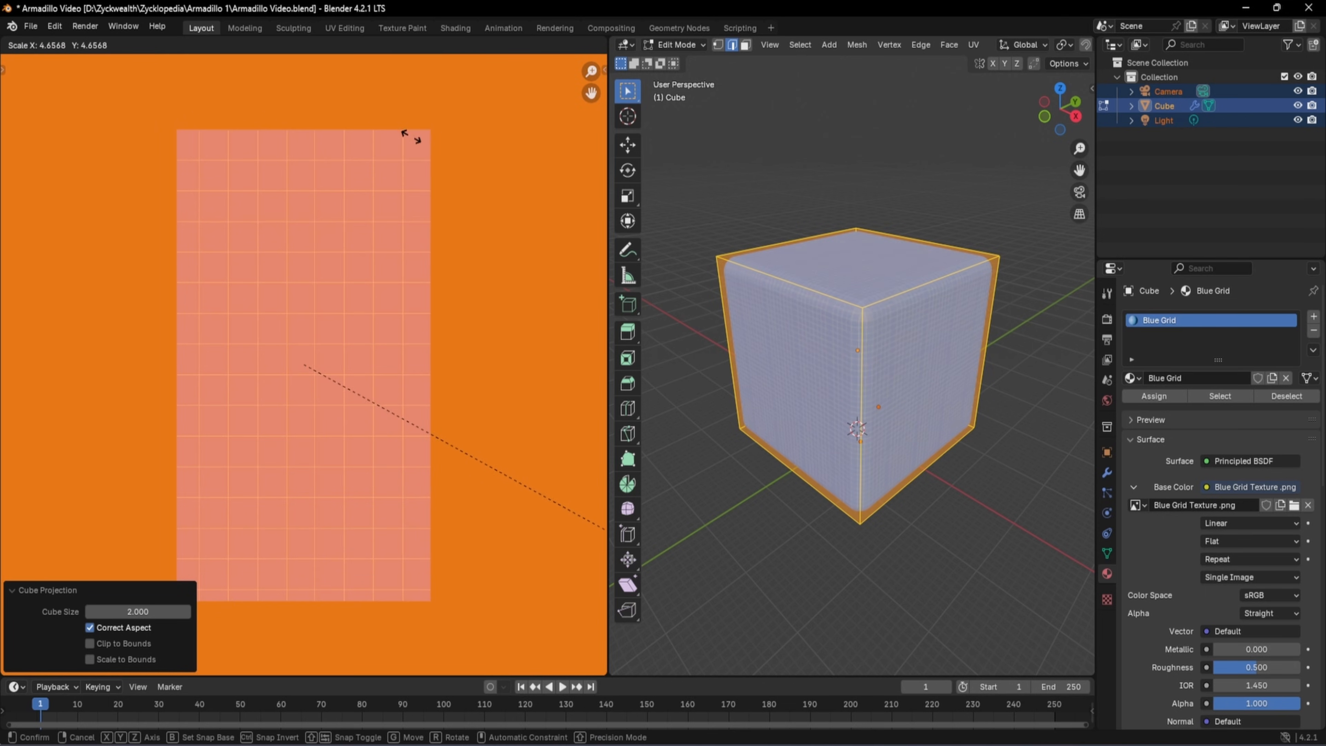
{"action": "left_click", "coordinate": [440, 152]}
{"action": "scroll", "coordinate": [822, 373], "scroll_direction": "up", "scroll_amount": 6}
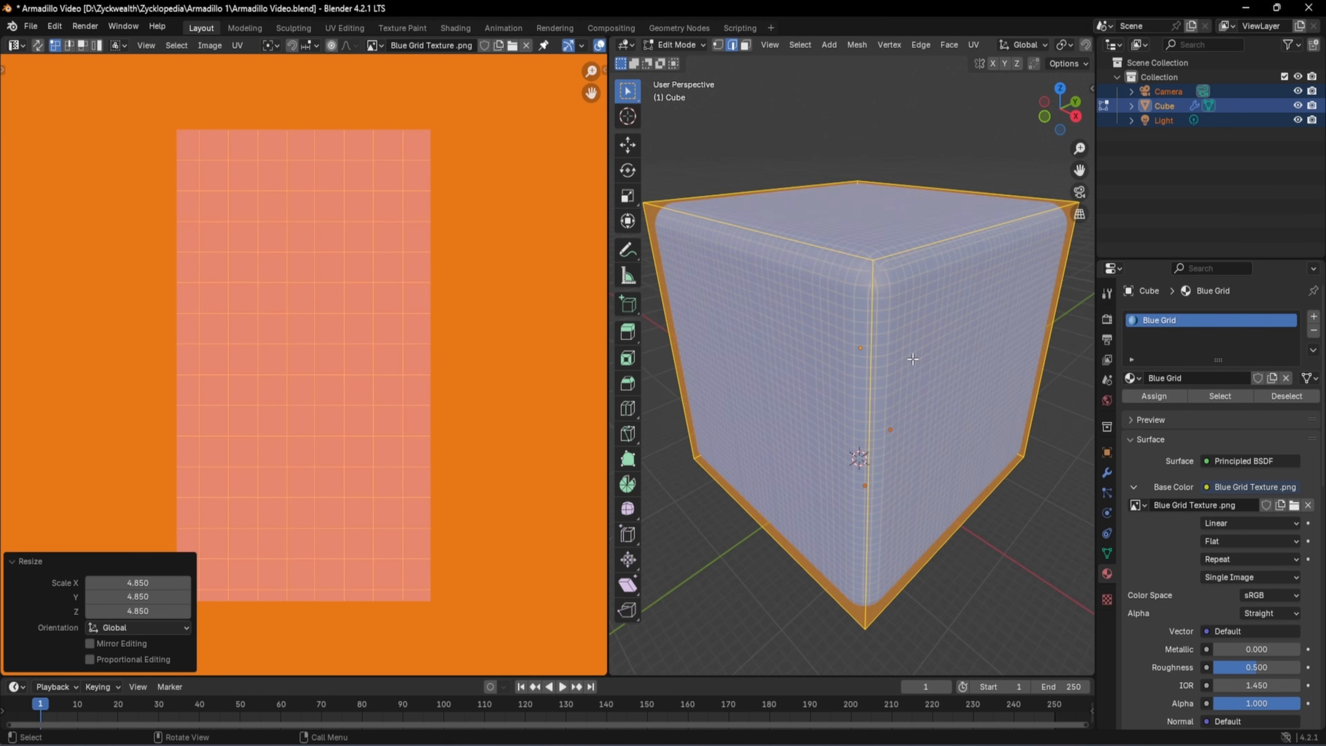
{"action": "mouse_move", "coordinate": [802, 368]}
{"action": "middle_mouse_down"}
{"action": "mouse_move", "coordinate": [914, 338]}
{"action": "mouse_move", "coordinate": [824, 361]}
{"action": "middle_mouse_up"}
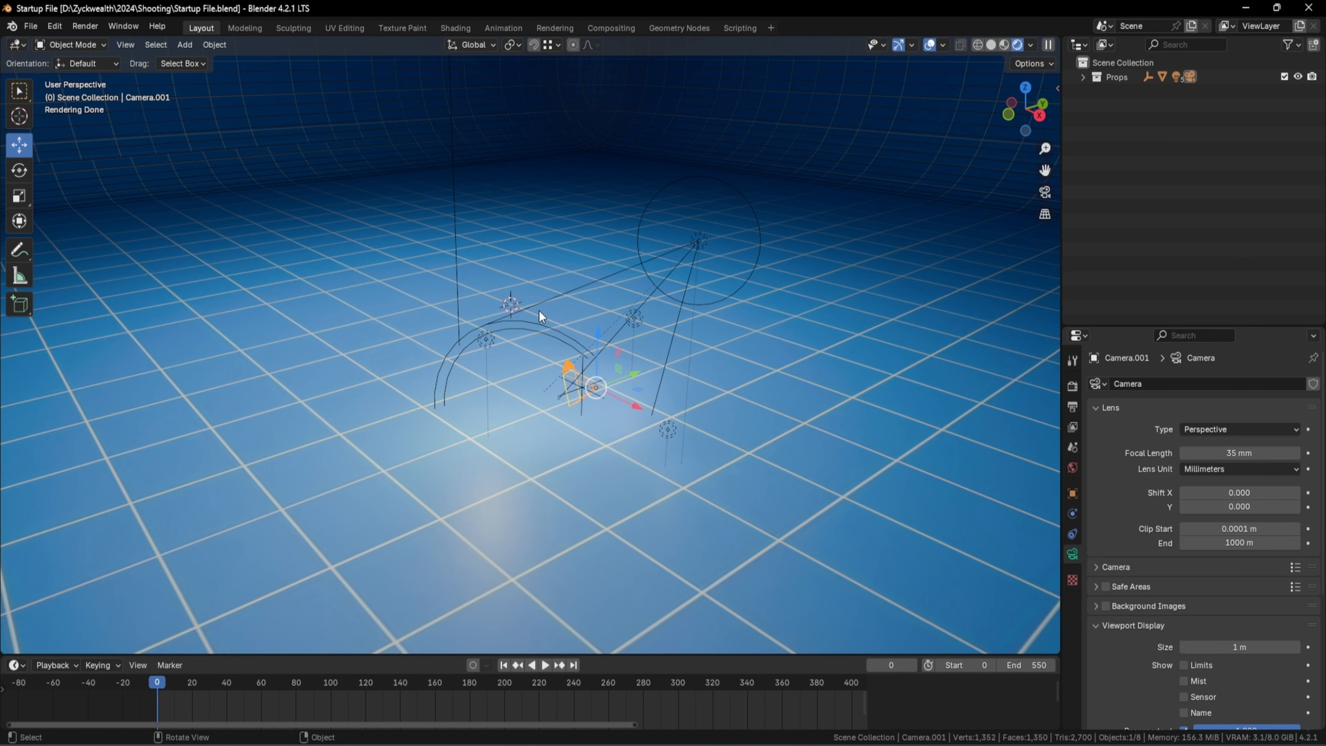
Look over the blue grid environment in rendered display and switch the viewport to Material Preview
{"action": "middle_click_drag", "start_coordinate": [539, 310], "coordinate": [597, 419]}
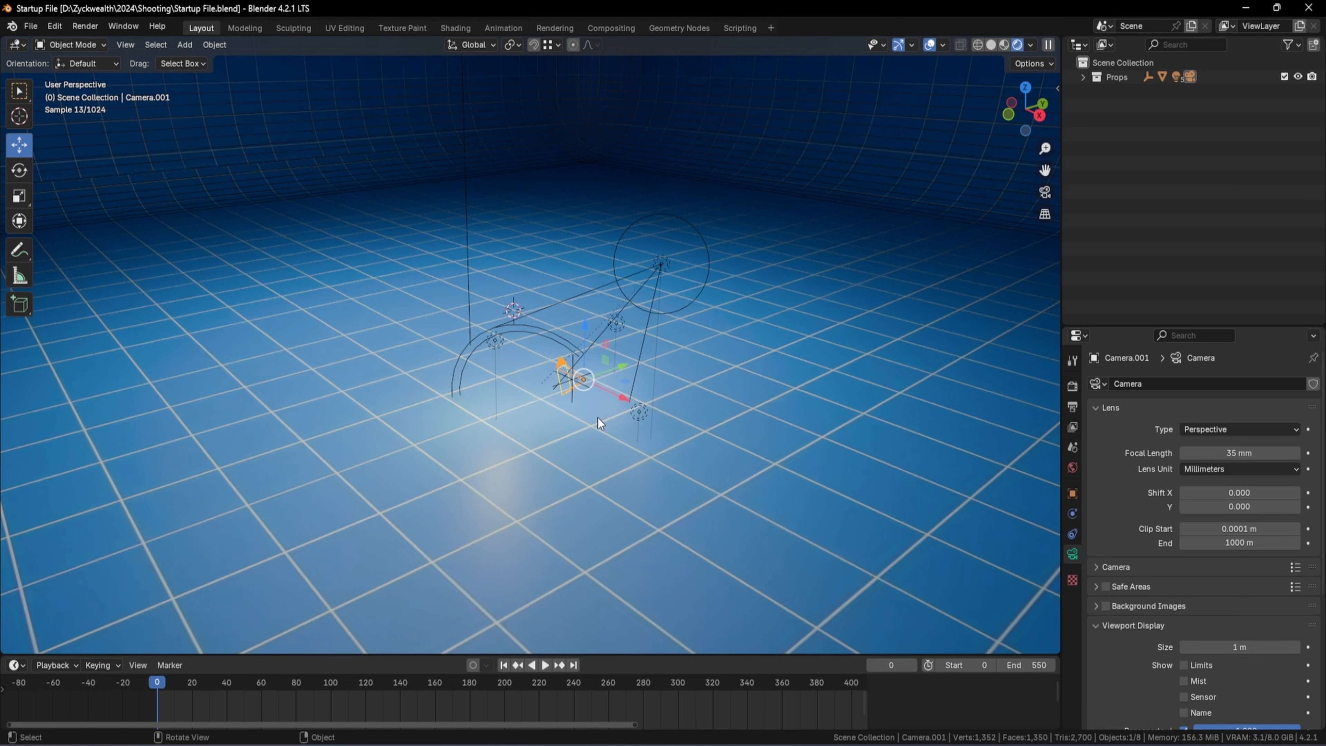
{"action": "middle_click_drag", "start_coordinate": [598, 417], "coordinate": [601, 284]}
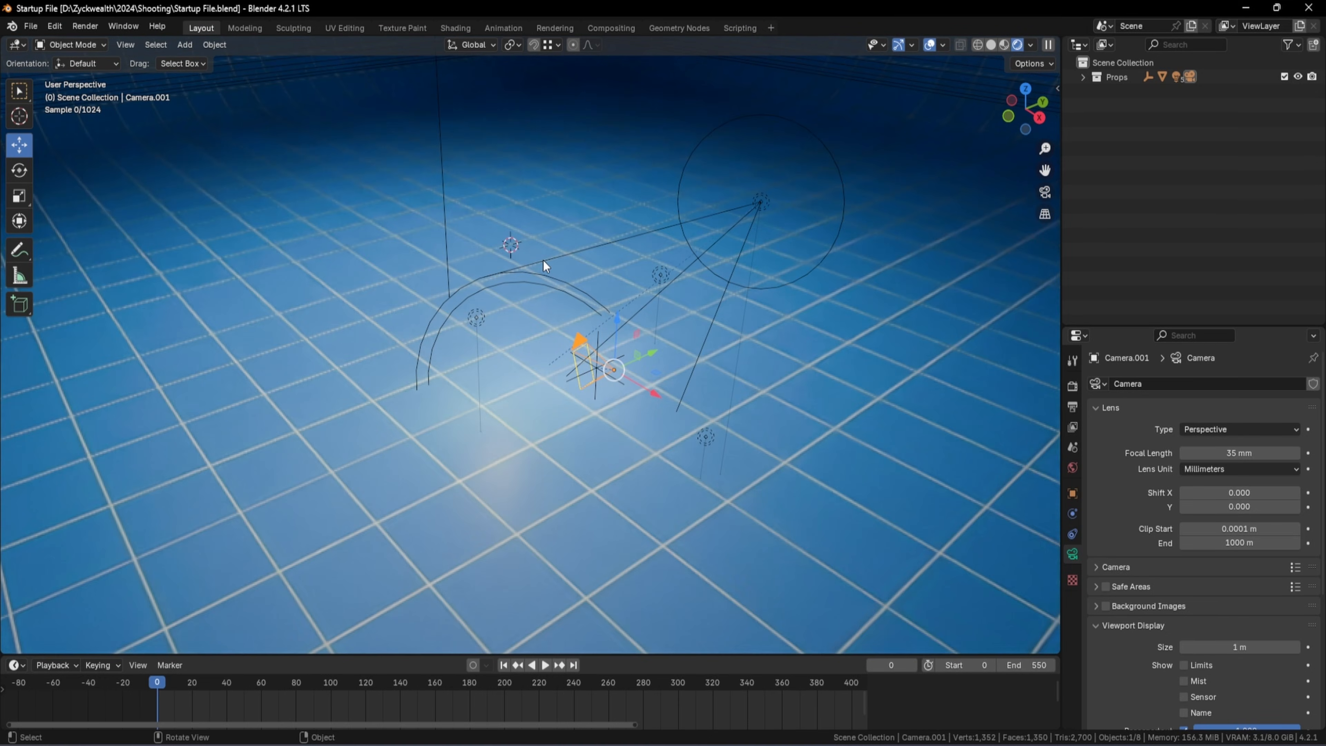
{"action": "scroll", "coordinate": [542, 260], "scroll_direction": "down", "scroll_amount": 3}
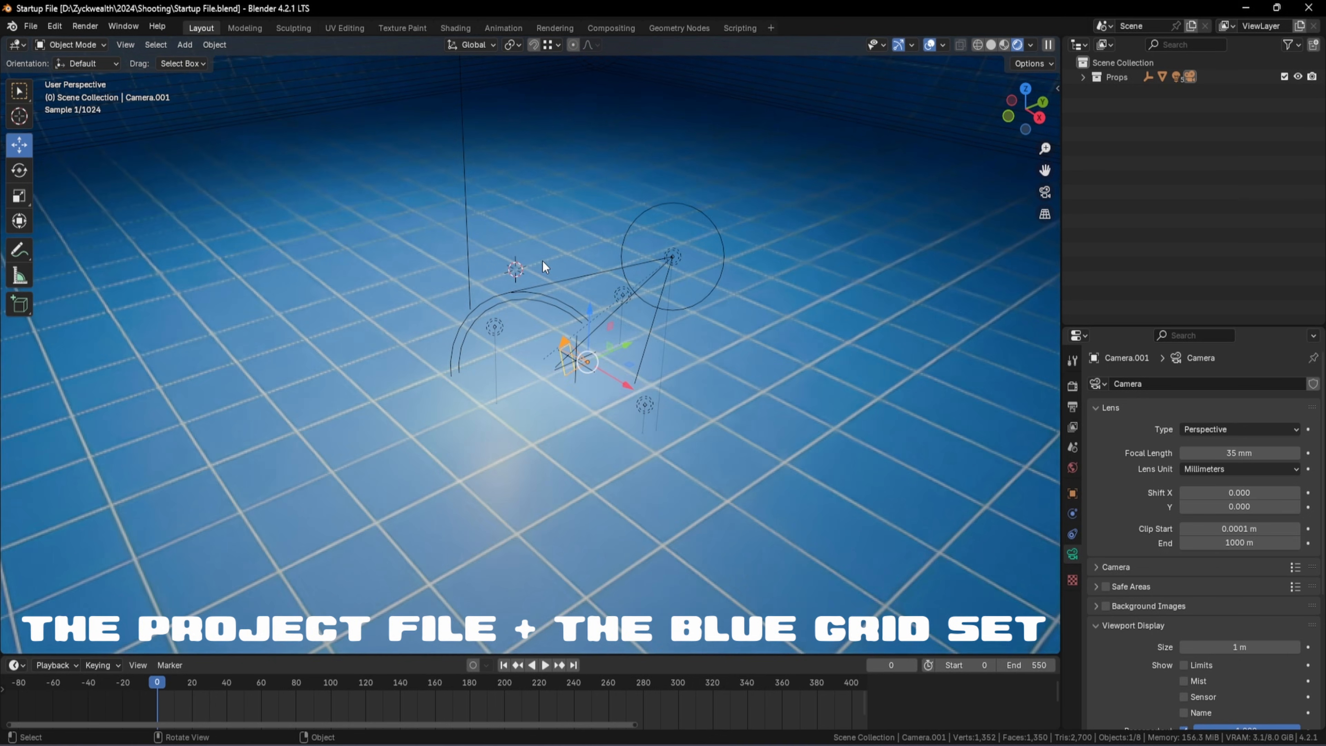
{"action": "middle_click_drag", "start_coordinate": [541, 260], "coordinate": [616, 261]}
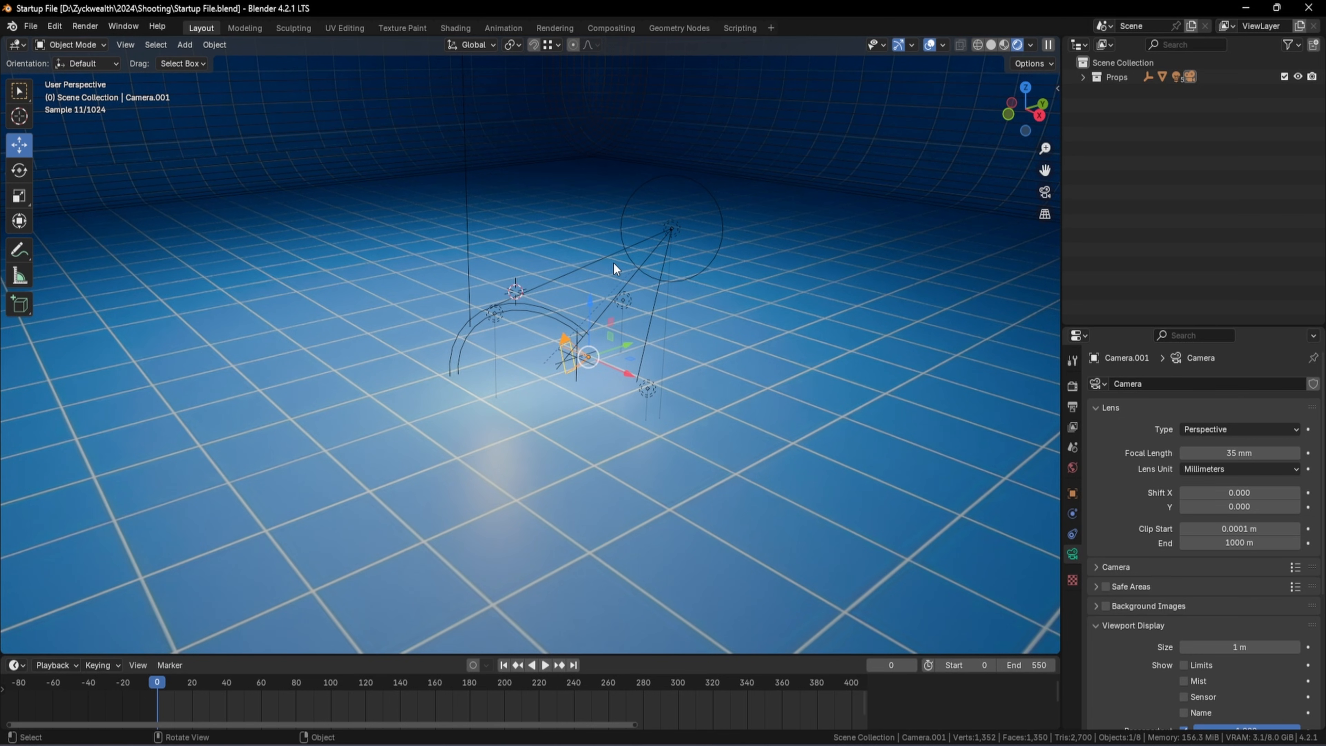
{"action": "scroll", "coordinate": [613, 262], "scroll_direction": "up", "scroll_amount": 2}
{"action": "left_click_drag", "start_coordinate": [594, 723], "coordinate": [615, 726]}
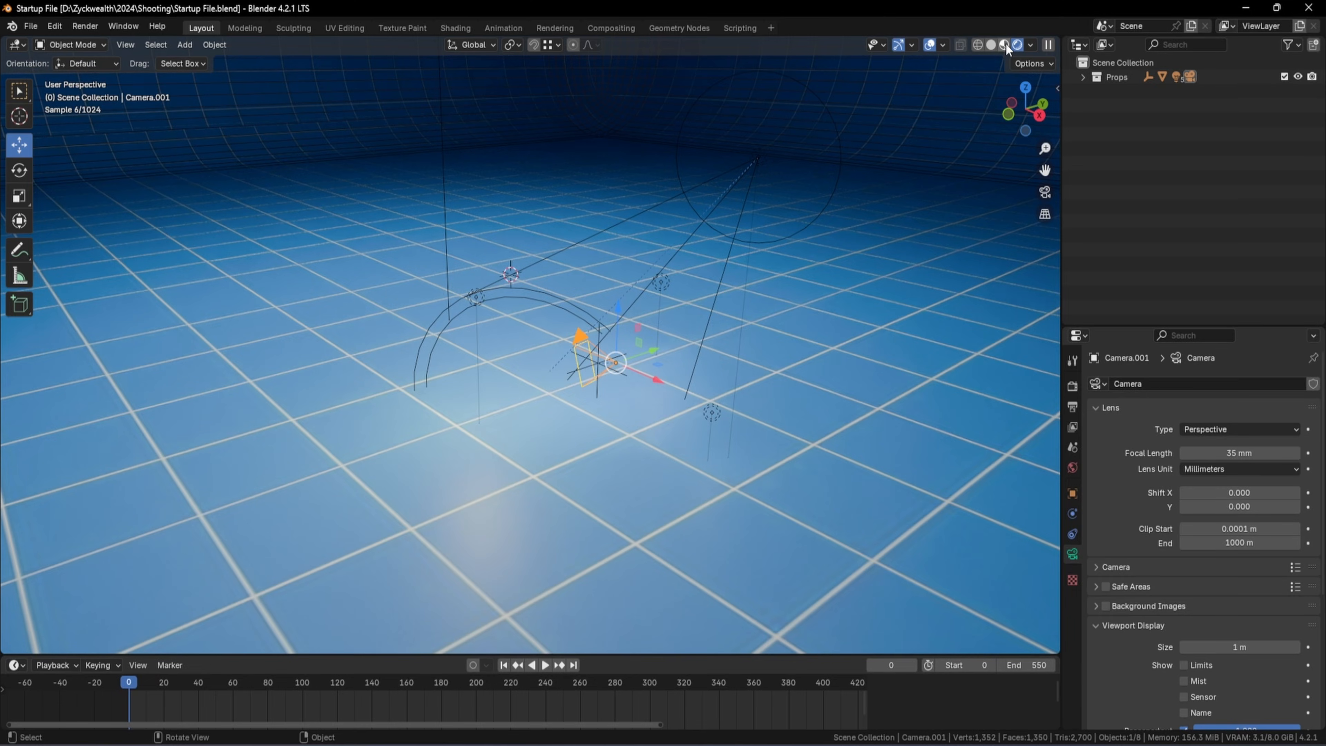
{"action": "left_click", "coordinate": [1006, 43]}
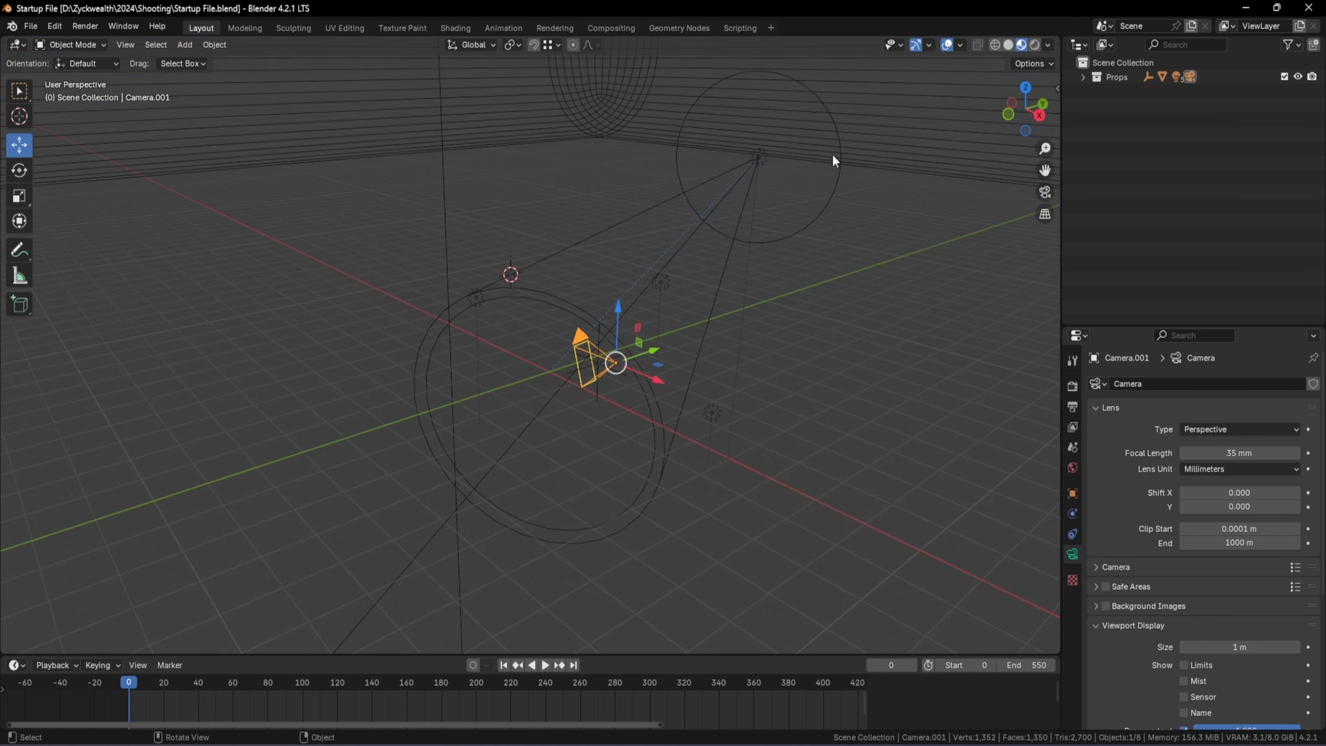
Import Metal Stand .fbx as an FBX model from the ZW Metal Stnad folder in Assets
{"action": "left_click", "coordinate": [29, 27]}
{"action": "mouse_move", "coordinate": [84, 230]}
{"action": "left_click", "coordinate": [241, 358]}
{"action": "double_click", "coordinate": [498, 230]}
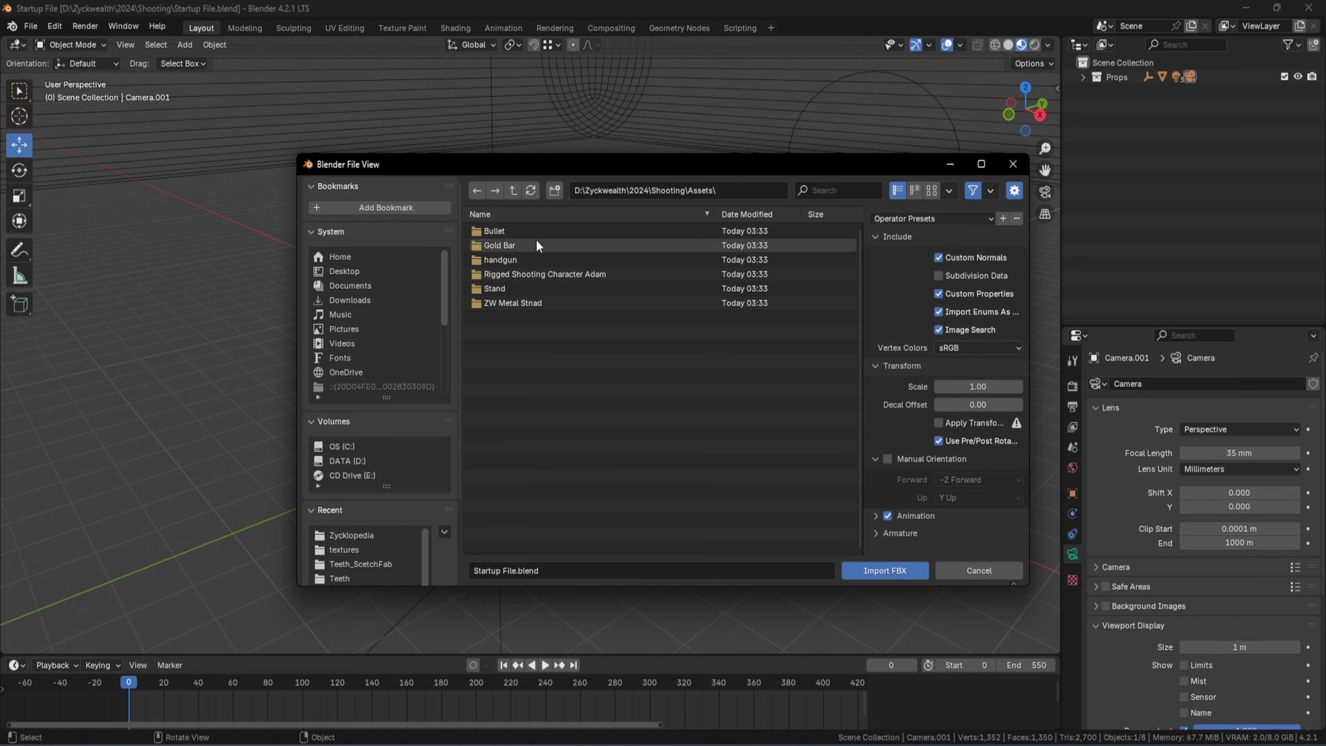
{"action": "double_click", "coordinate": [516, 304]}
{"action": "left_click", "coordinate": [523, 231]}
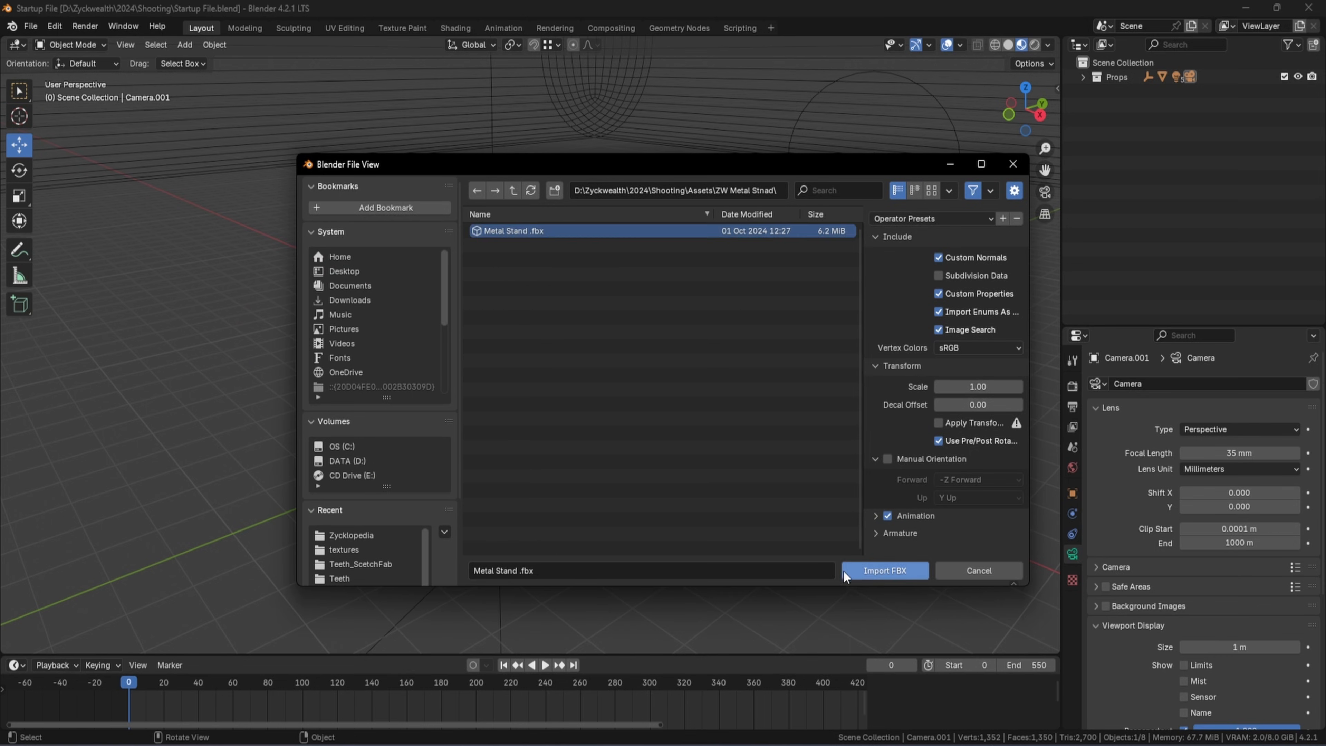
{"action": "left_click", "coordinate": [843, 569]}
Import GreekPillar.fbx from the Stand asset folder and rotate the pillar by about -4.65° around the view axis
{"action": "middle_click_drag", "start_coordinate": [764, 346], "coordinate": [642, 307]}
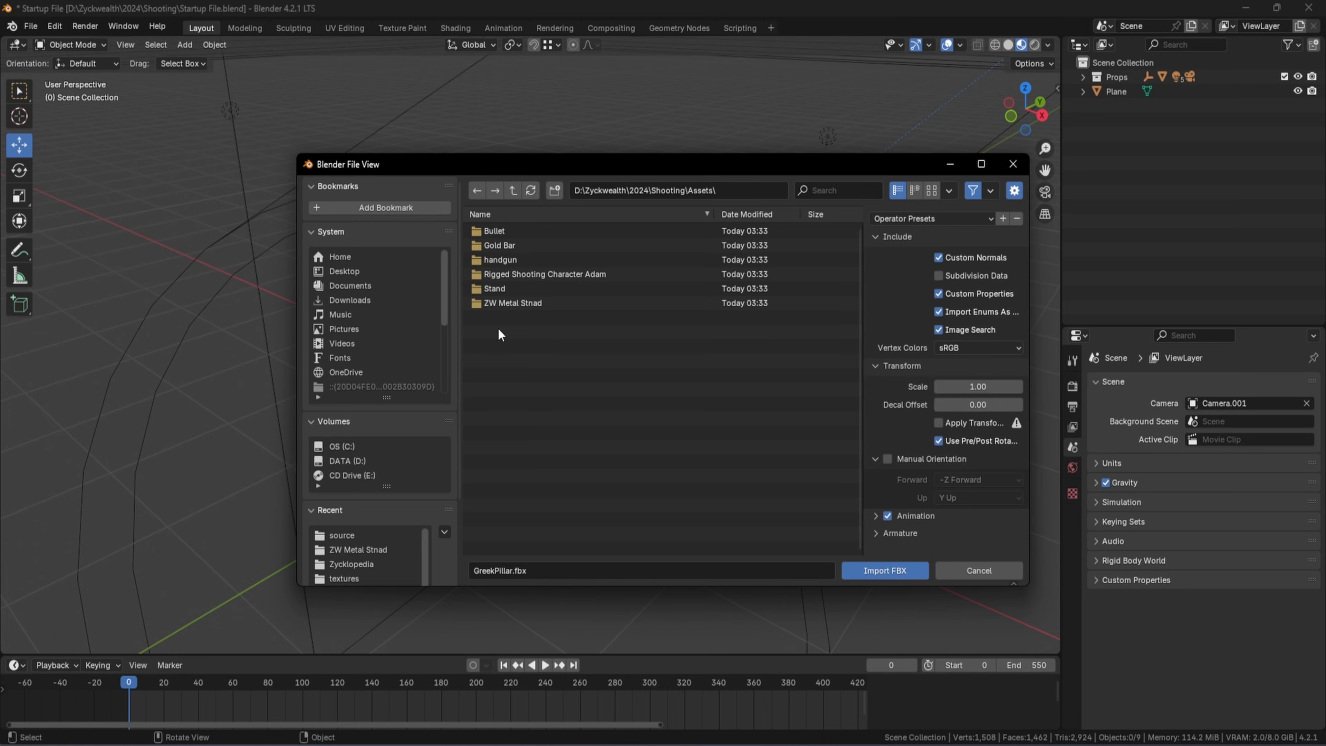
{"action": "double_click", "coordinate": [496, 288]}
{"action": "double_click", "coordinate": [521, 230]}
{"action": "double_click", "coordinate": [521, 231]}
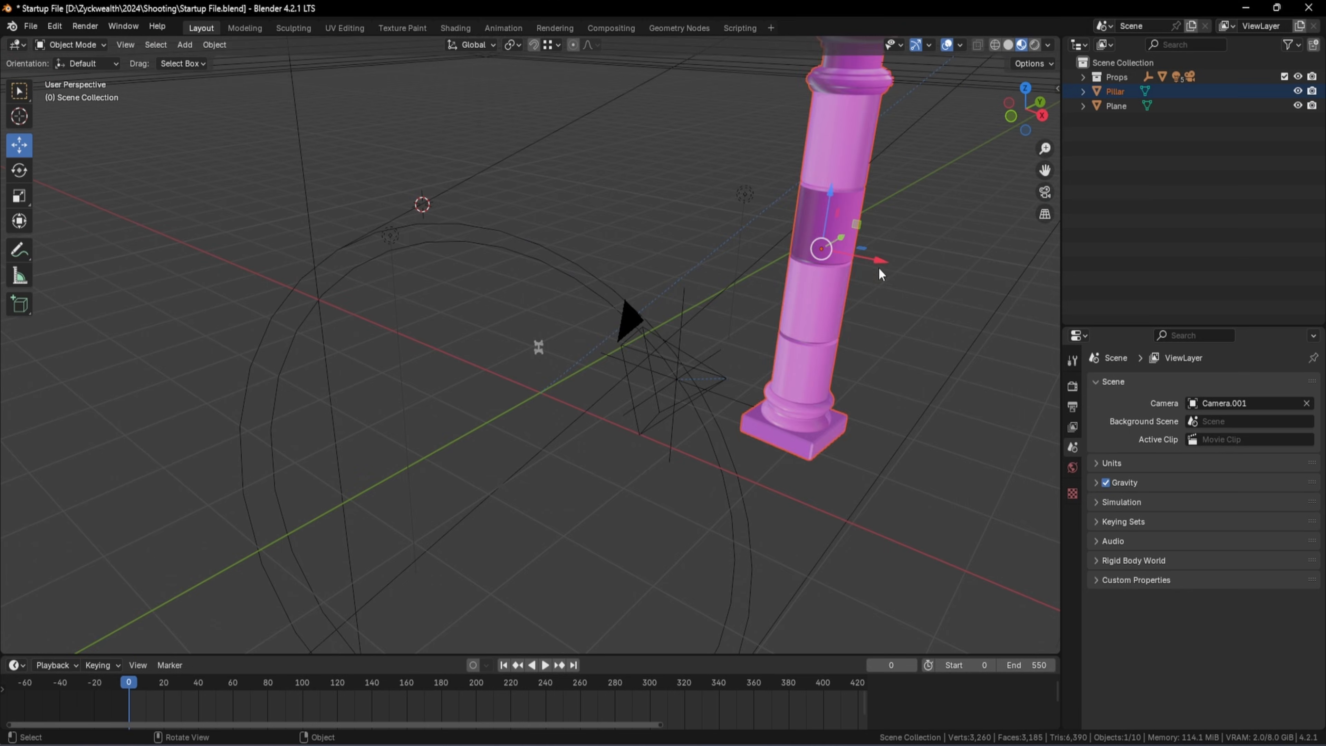
{"action": "key", "text": "r"}
{"action": "left_click", "coordinate": [542, 500]}
{"action": "middle_click_drag", "start_coordinate": [542, 494], "coordinate": [540, 478]}
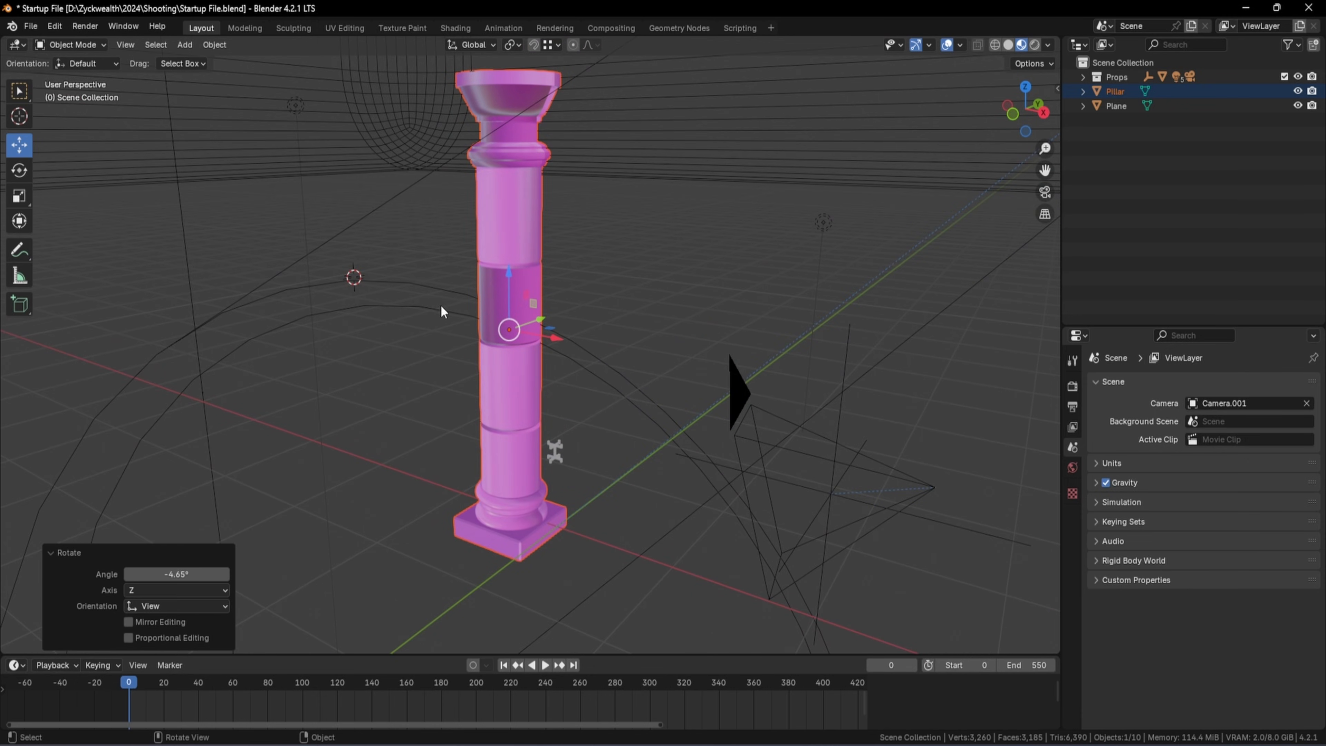
Split the 3D viewport vertically, turn one part into a Shader Editor and display its Node Wrangler tools
{"action": "left_click_drag", "start_coordinate": [4, 38], "coordinate": [377, 157]}
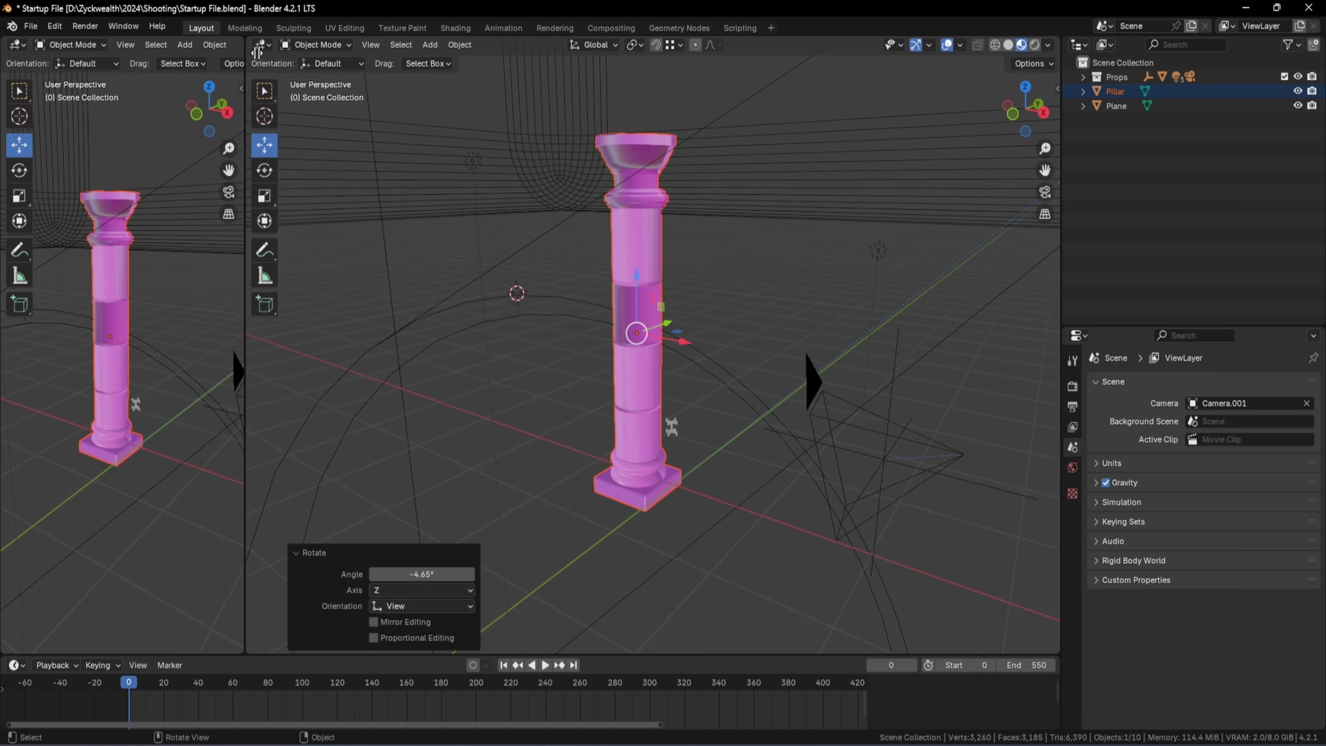
{"action": "left_click", "coordinate": [21, 46]}
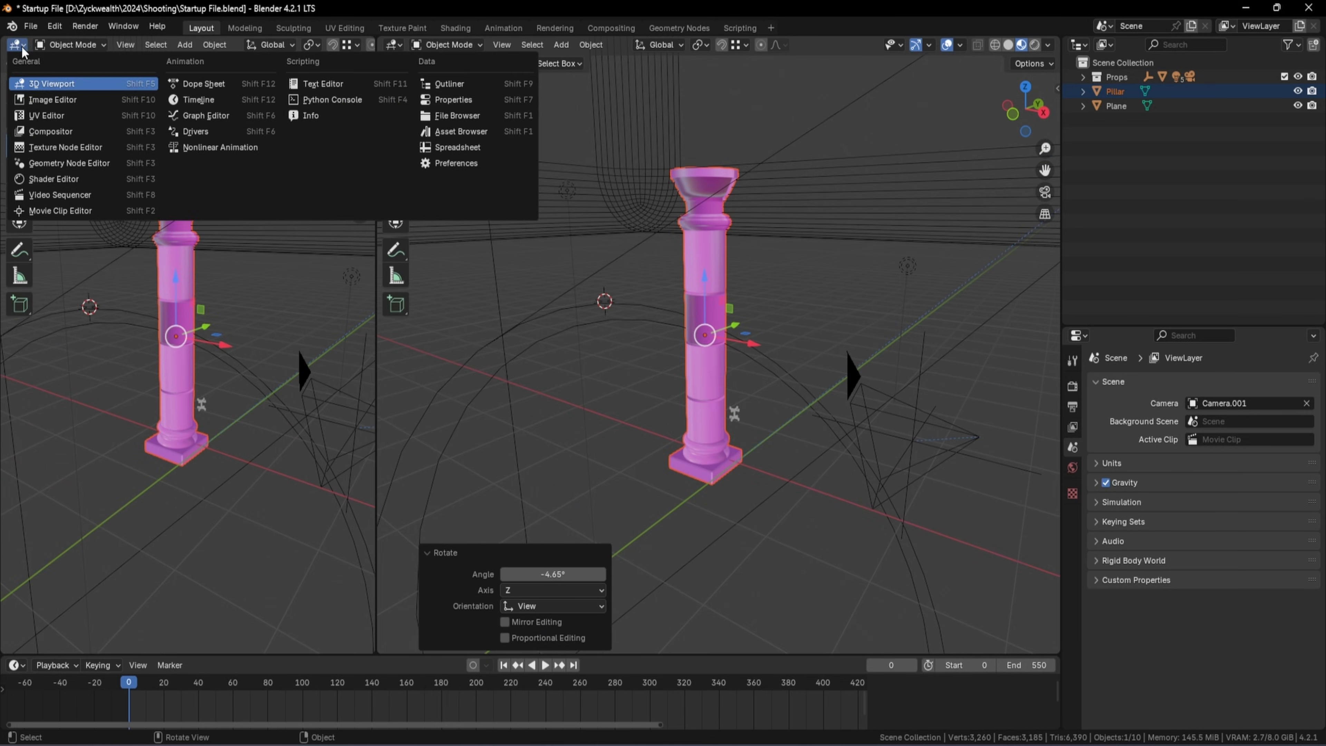
{"action": "left_click", "coordinate": [51, 179]}
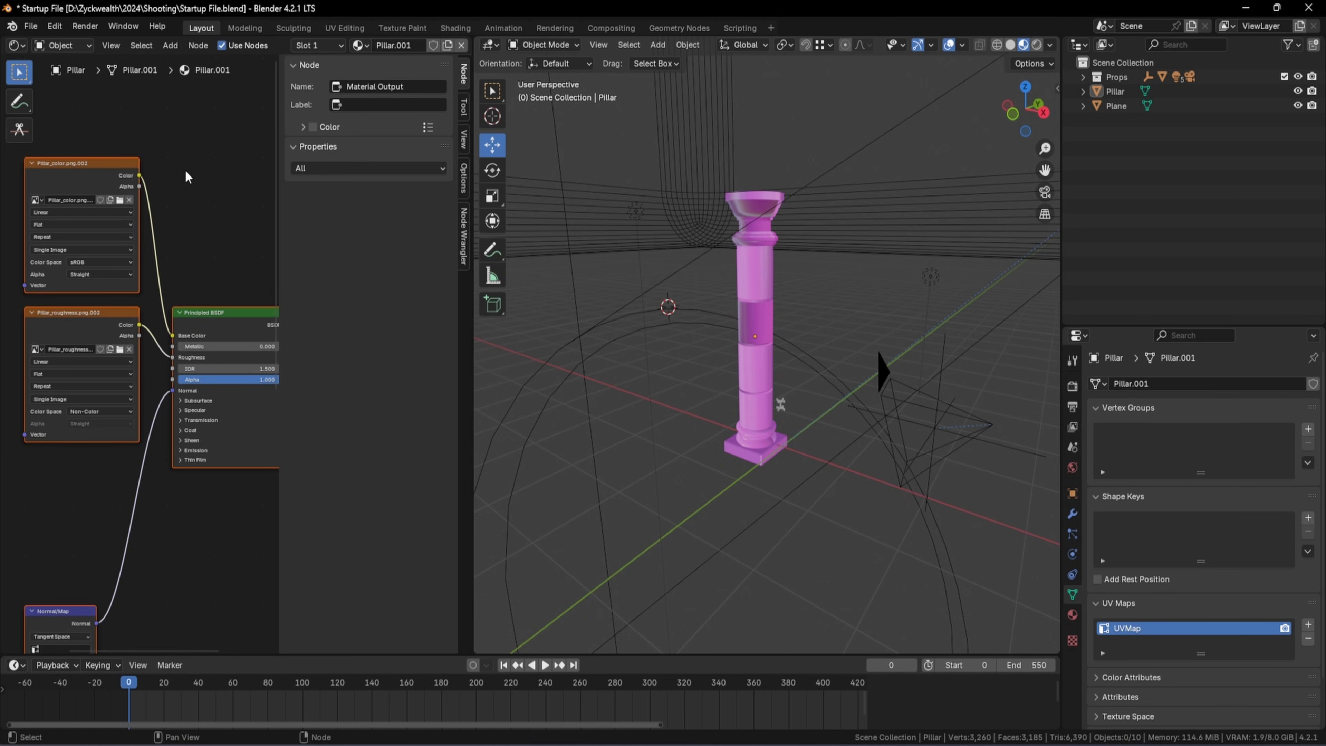
{"action": "left_click", "coordinate": [462, 230]}
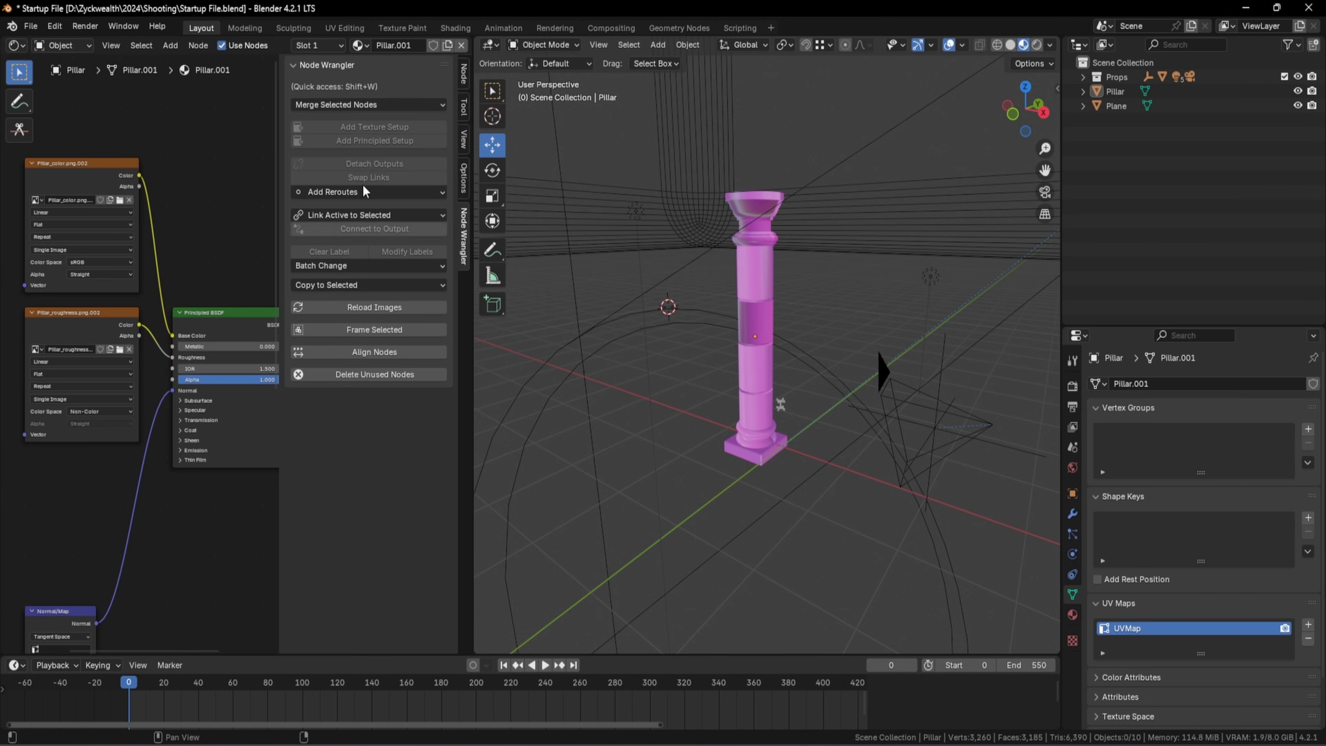
Search the add-ons in Preferences for "node" to check whether Node Wrangler is enabled, and close Preferences
{"action": "left_click", "coordinate": [54, 26]}
{"action": "left_click", "coordinate": [87, 212]}
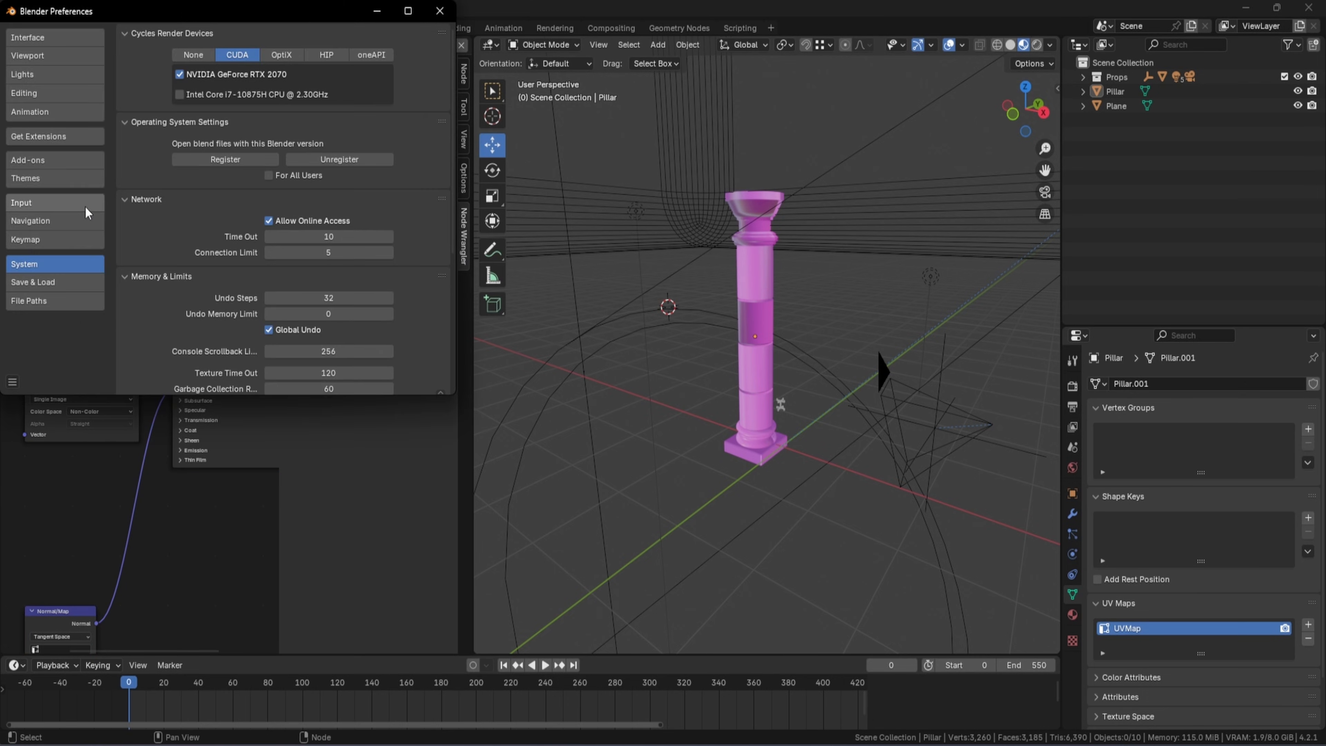
{"action": "left_click", "coordinate": [80, 160]}
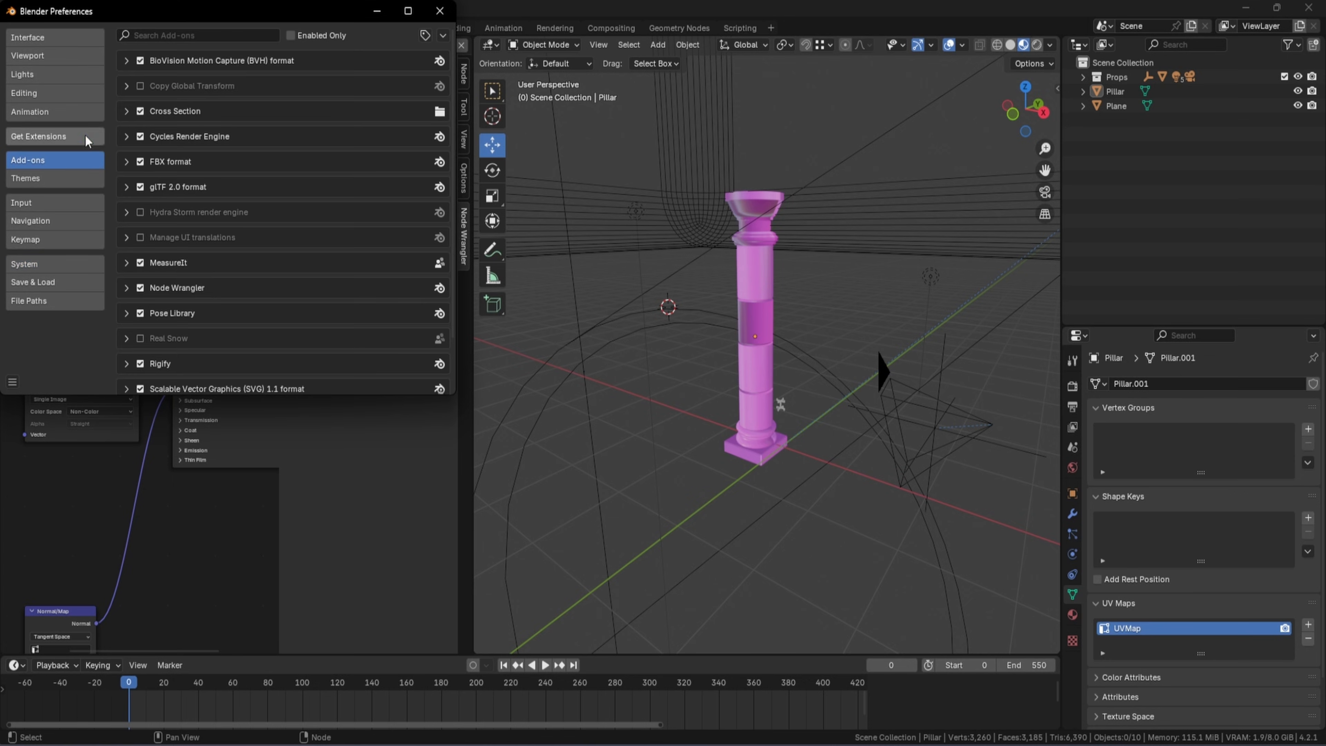
{"action": "left_click", "coordinate": [198, 35]}
{"action": "type", "text": "node"}
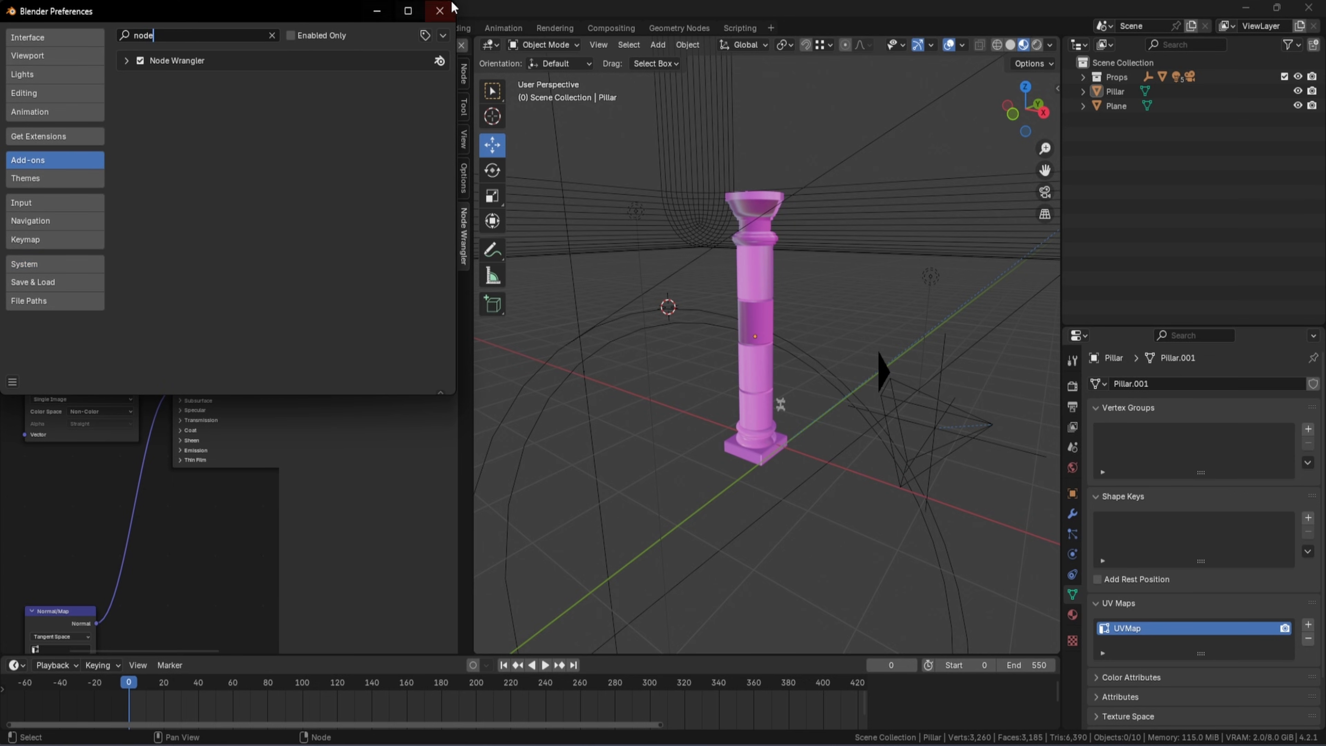
{"action": "left_click", "coordinate": [439, 11]}
Widen the Shader Editor and delete the image texture and Normal Map nodes feeding the pillar's Principled BSDF
{"action": "left_click_drag", "start_coordinate": [471, 340], "coordinate": [608, 350]}
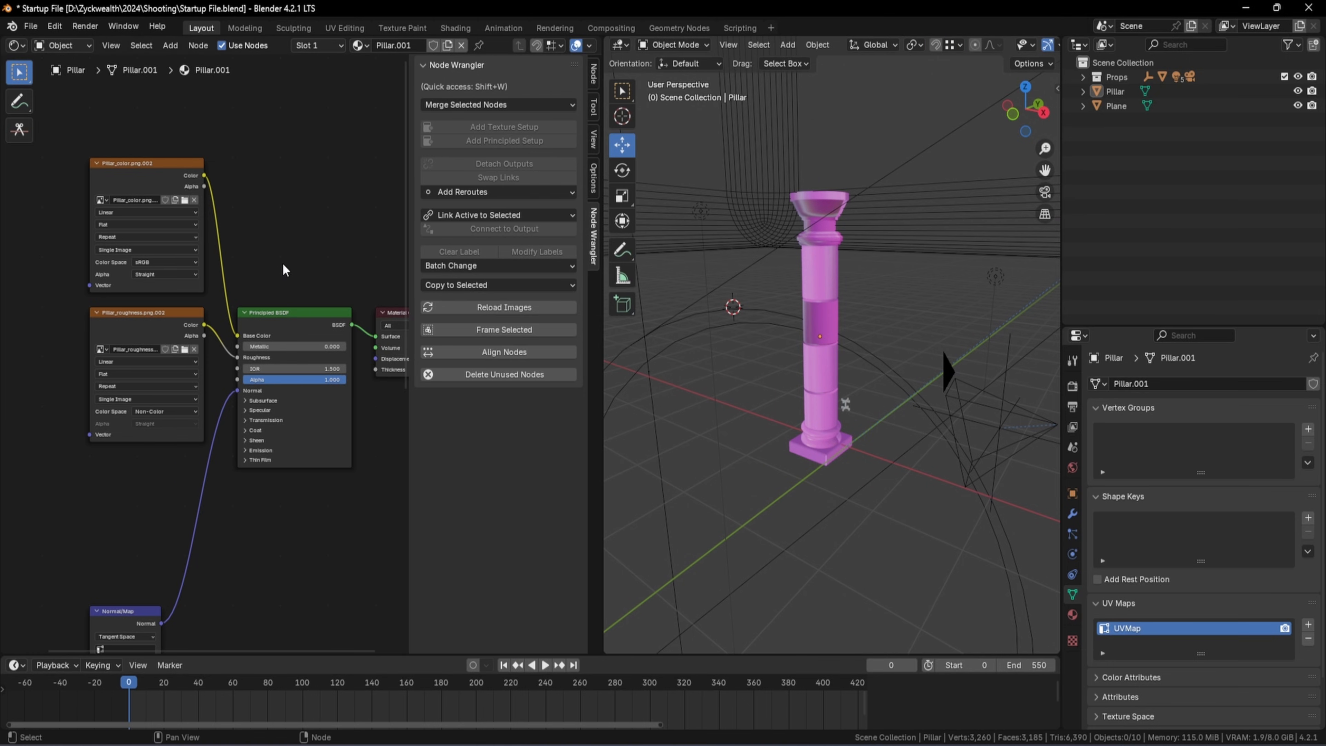
{"action": "scroll", "coordinate": [260, 222], "scroll_direction": "down", "scroll_amount": 4}
{"action": "left_click_drag", "start_coordinate": [186, 623], "coordinate": [119, 121]}
{"action": "key", "text": "x"}
{"action": "key", "text": "Home"}
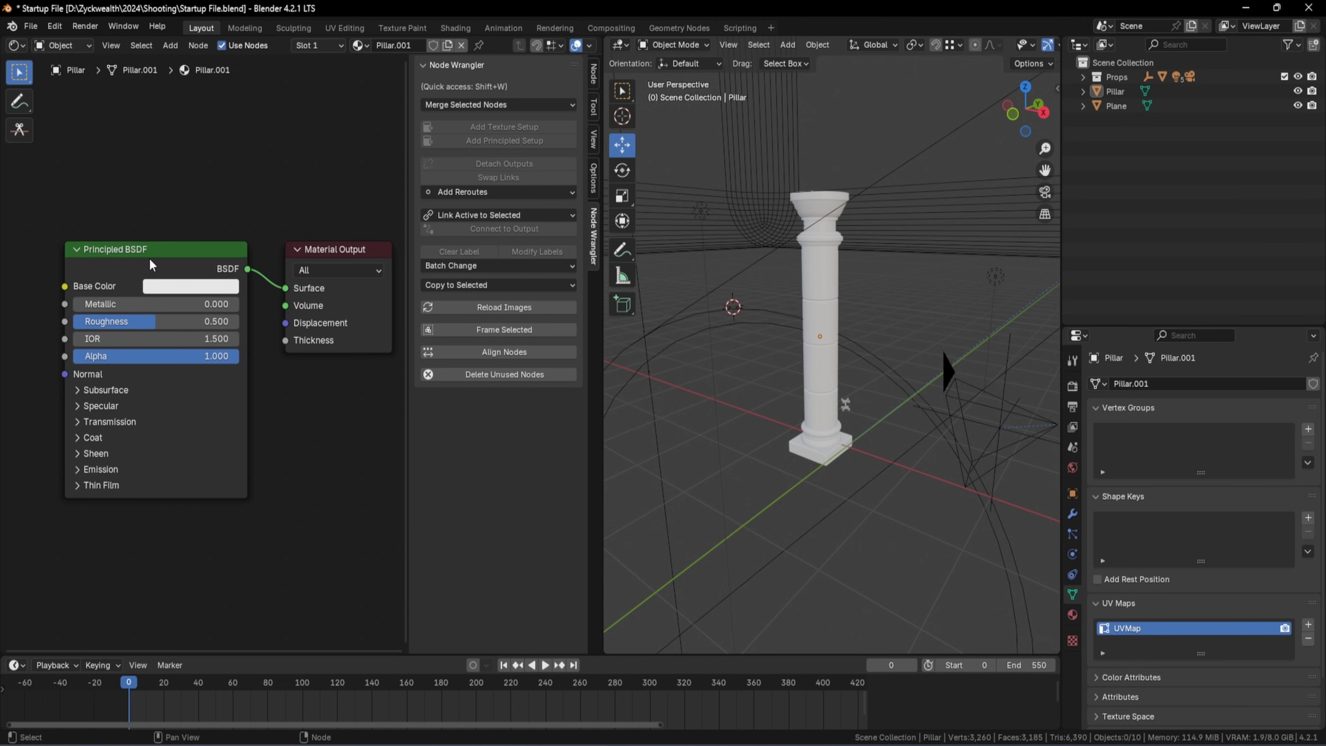
{"action": "scroll", "coordinate": [290, 206], "scroll_direction": "down", "scroll_amount": 1}
{"action": "key", "text": "Home"}
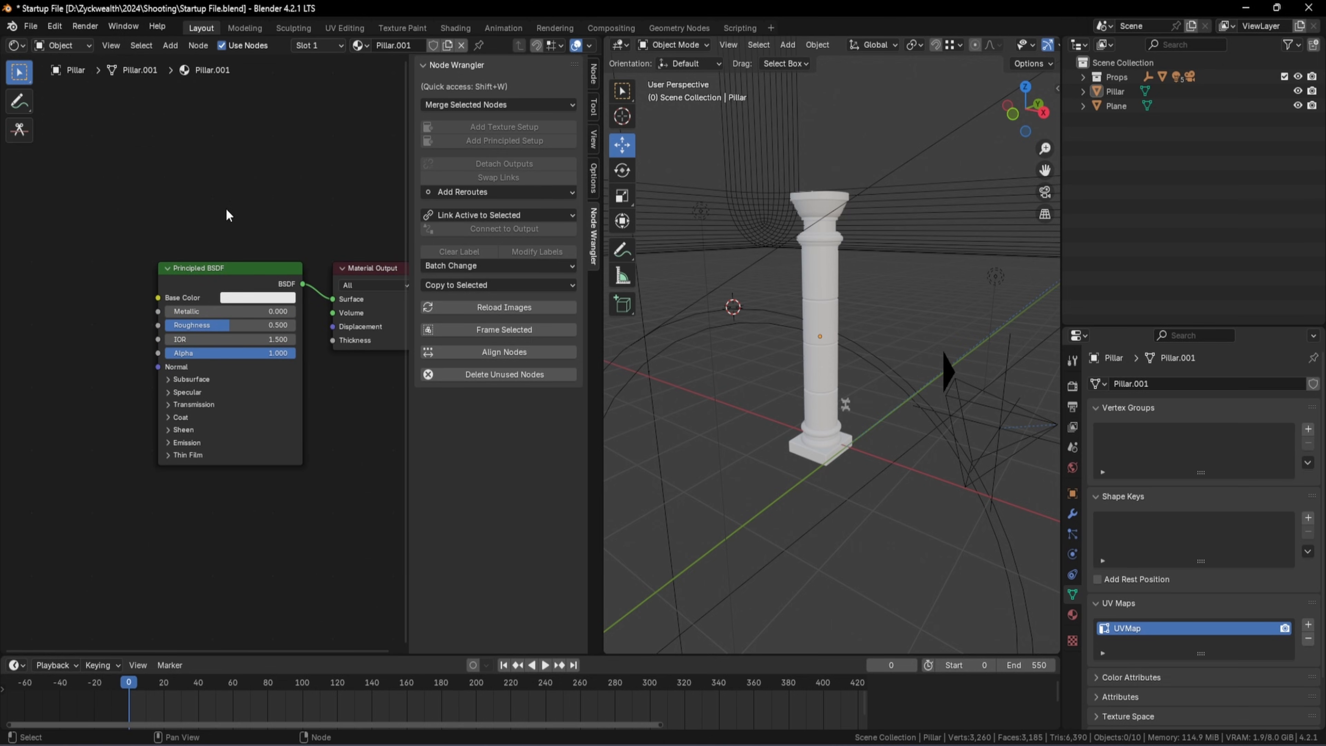
Add a Node Wrangler Principled texture setup to the pillar's Principled BSDF using Pillar_color.png, Pillar_normal.png and Pillar_roughness.png from Stand\textures
{"action": "left_click", "coordinate": [237, 266]}
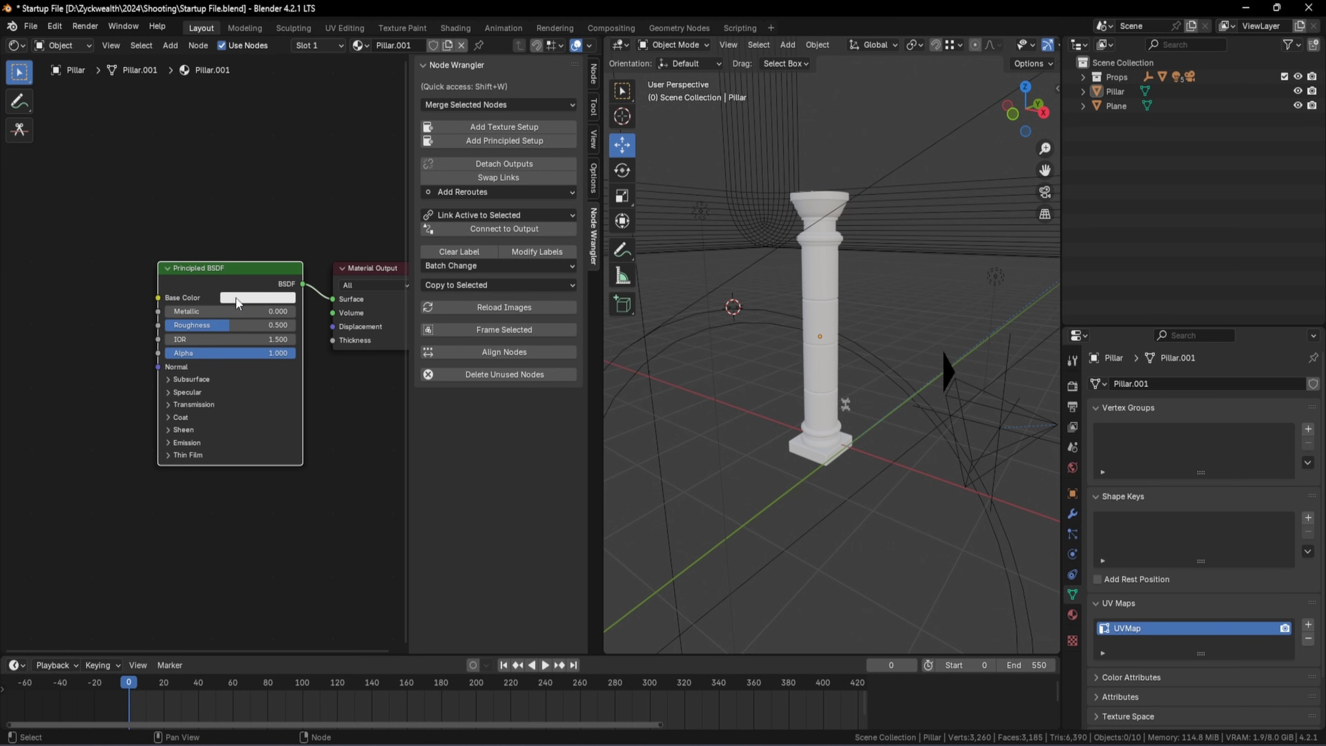
{"action": "left_click", "coordinate": [559, 145]}
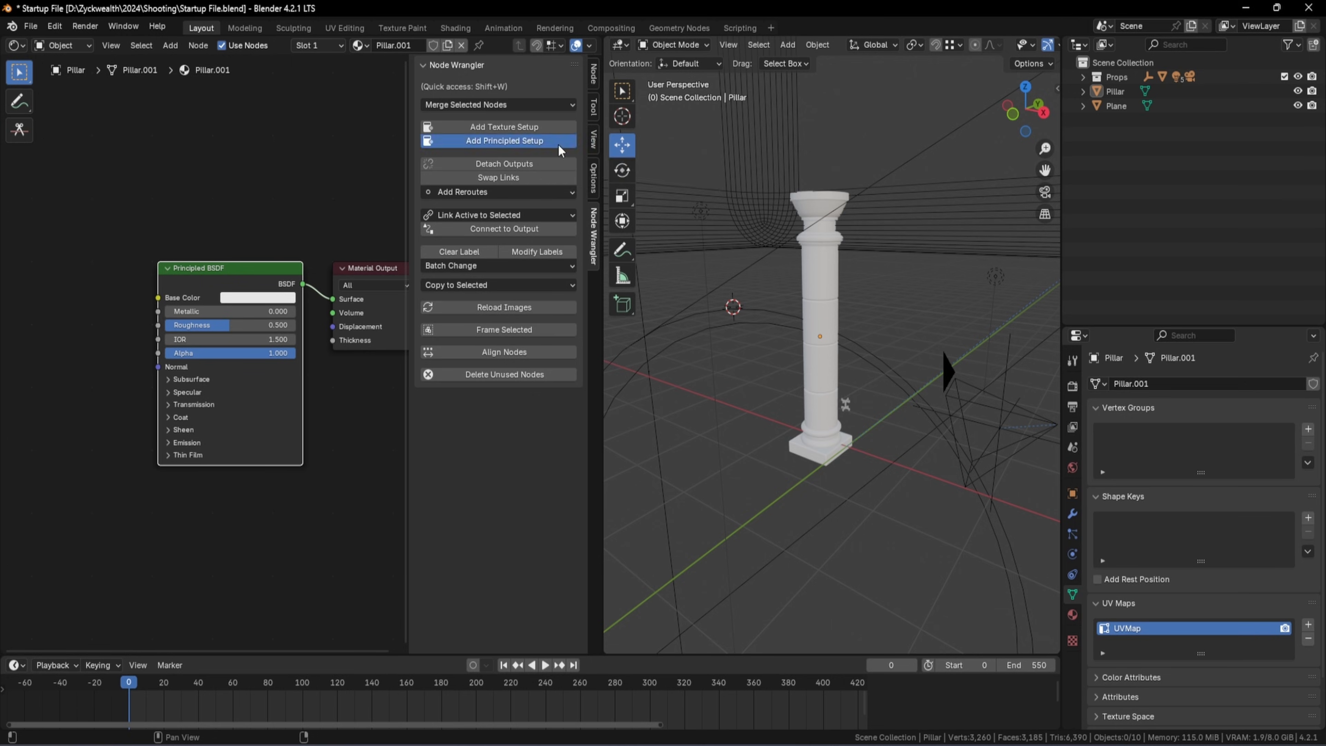
{"action": "left_click", "coordinate": [513, 225]}
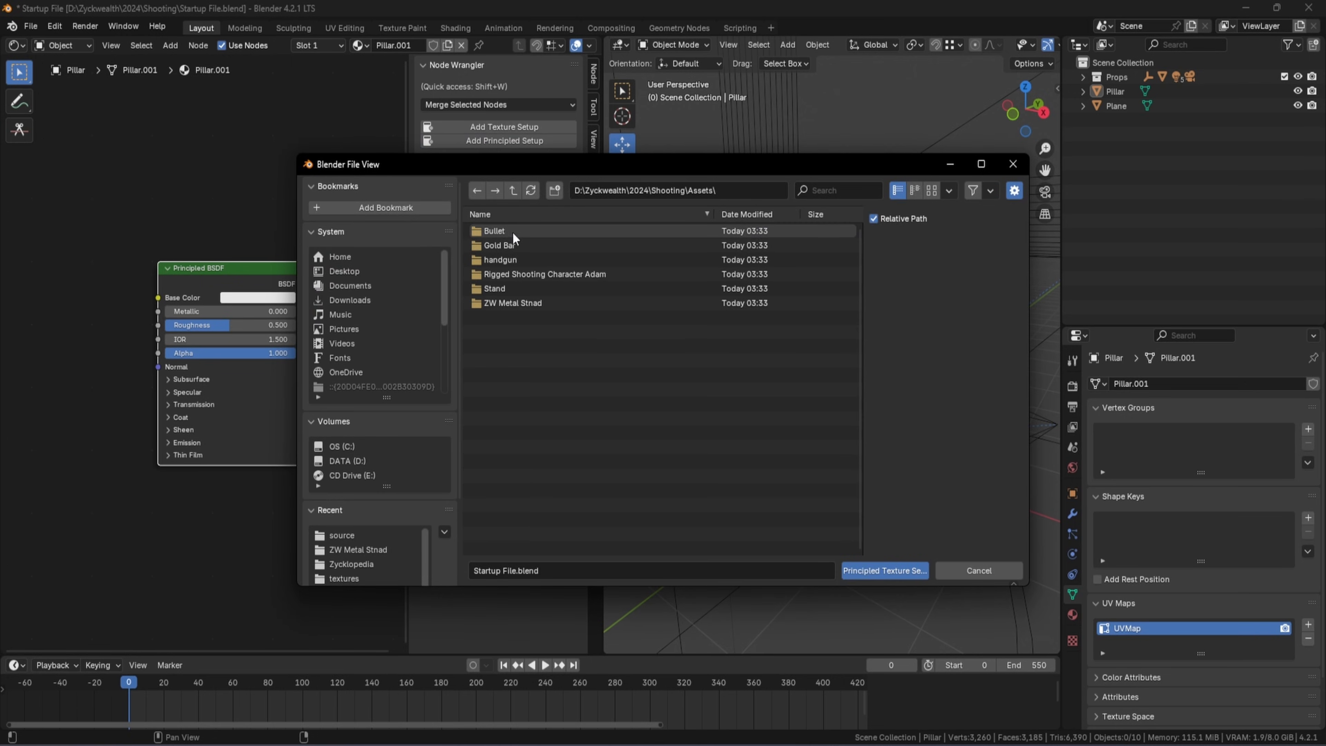
{"action": "left_click", "coordinate": [513, 286]}
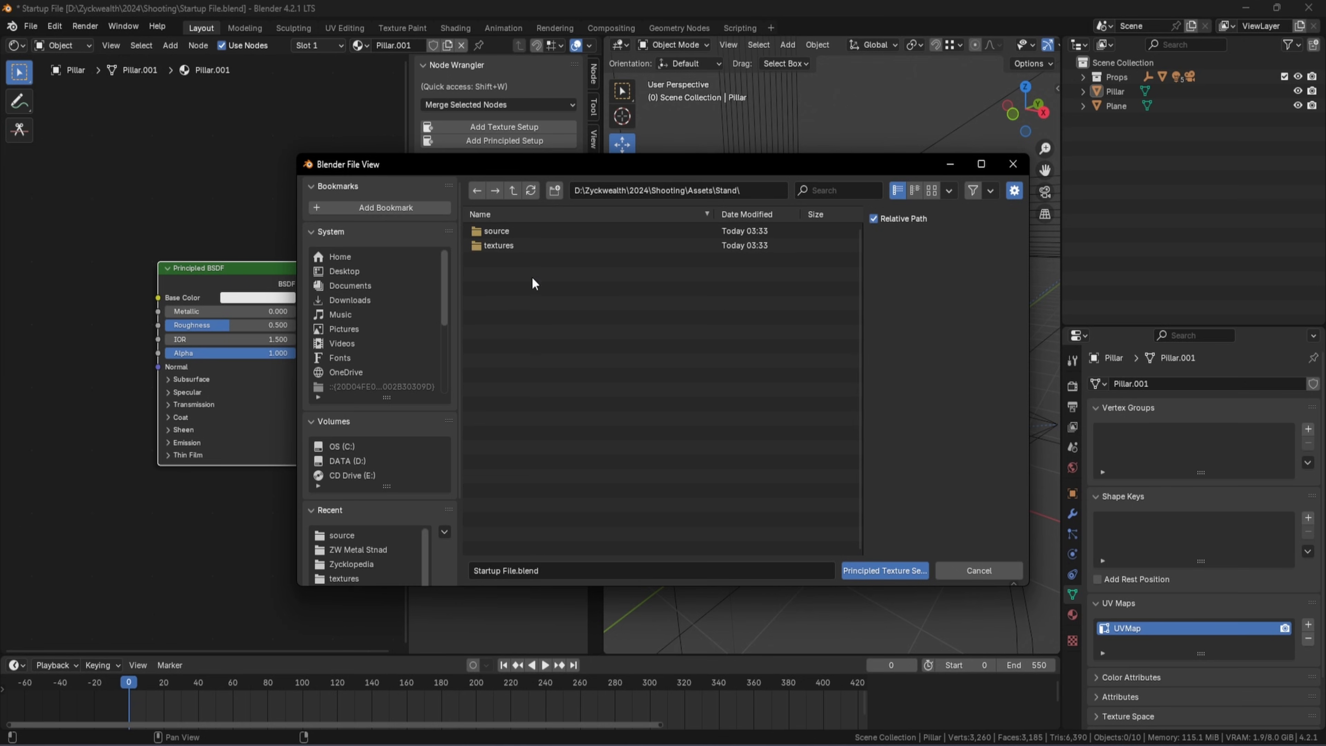
{"action": "left_click", "coordinate": [524, 244]}
{"action": "left_click_drag", "start_coordinate": [598, 336], "coordinate": [514, 214]}
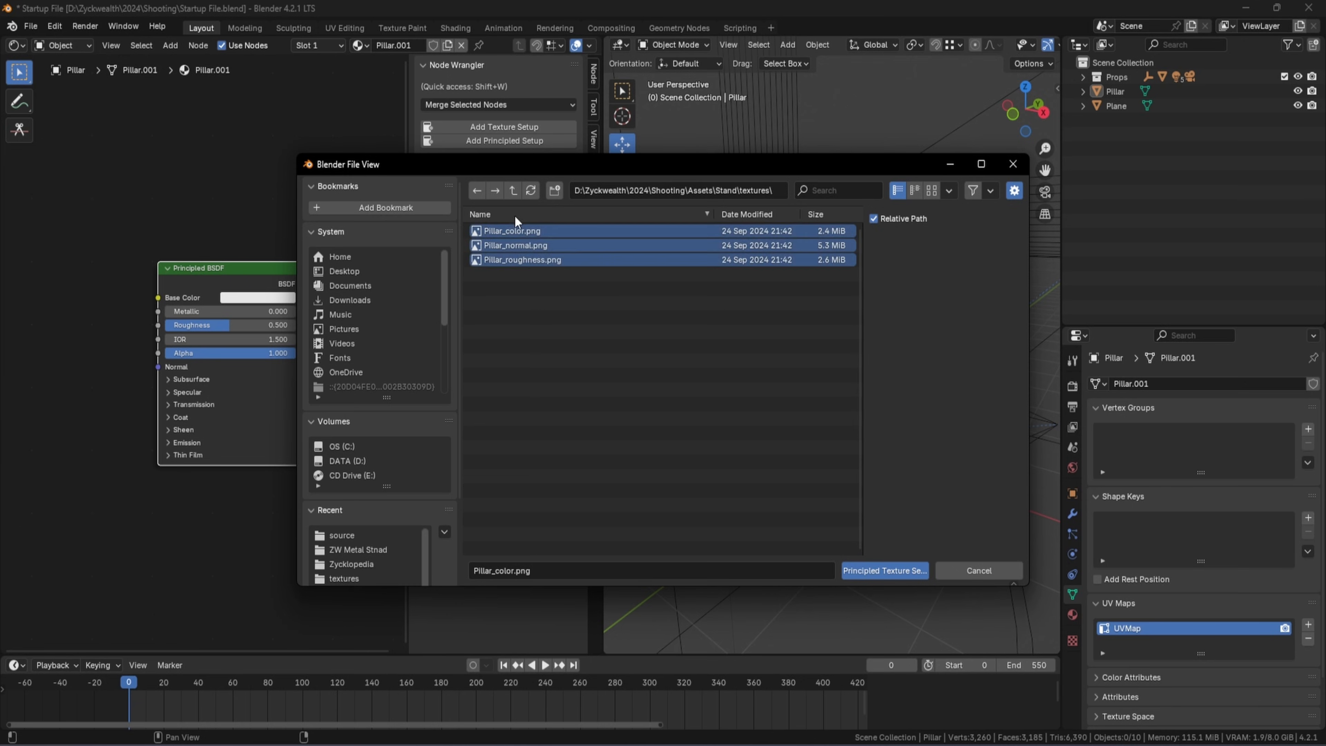
{"action": "left_click", "coordinate": [871, 569]}
Examine the stone textures on the pillar up close and the node links feeding its material
{"action": "scroll", "coordinate": [886, 375], "scroll_direction": "up", "scroll_amount": 8}
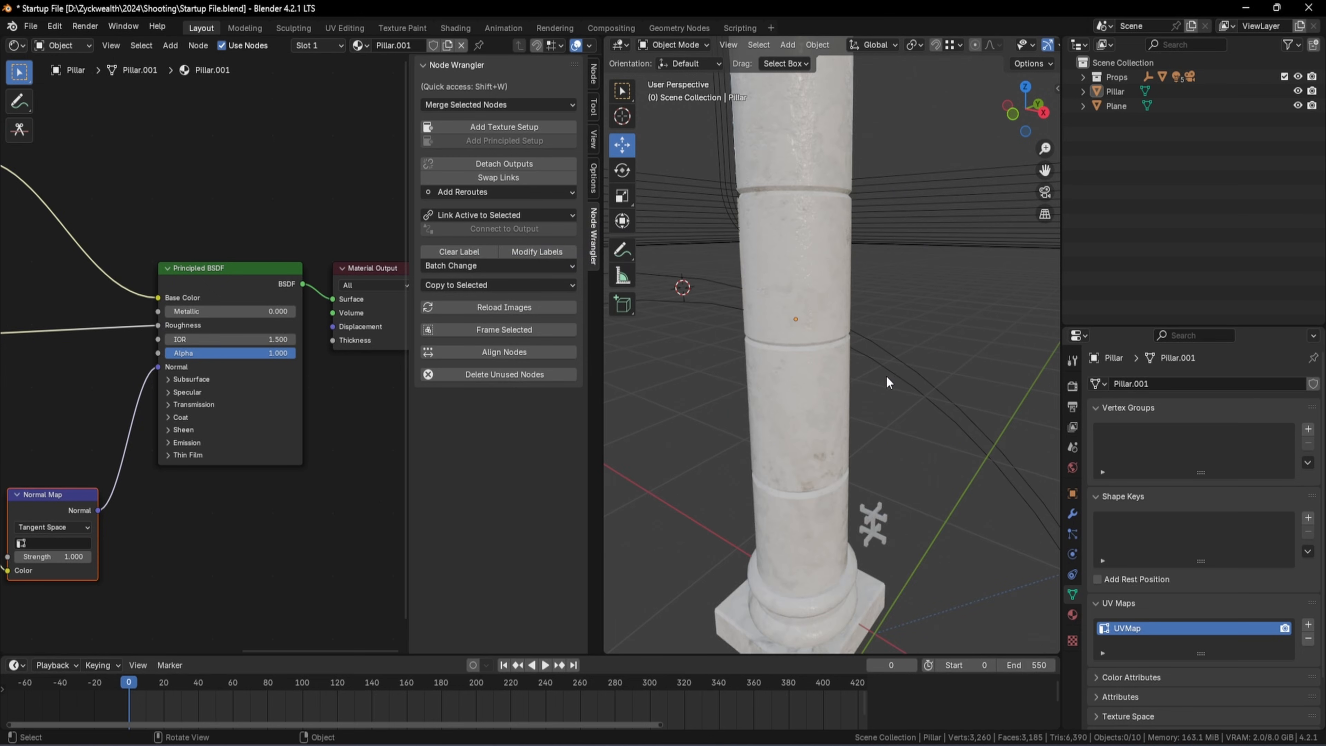
{"action": "middle_click_drag", "start_coordinate": [861, 373], "coordinate": [913, 332]}
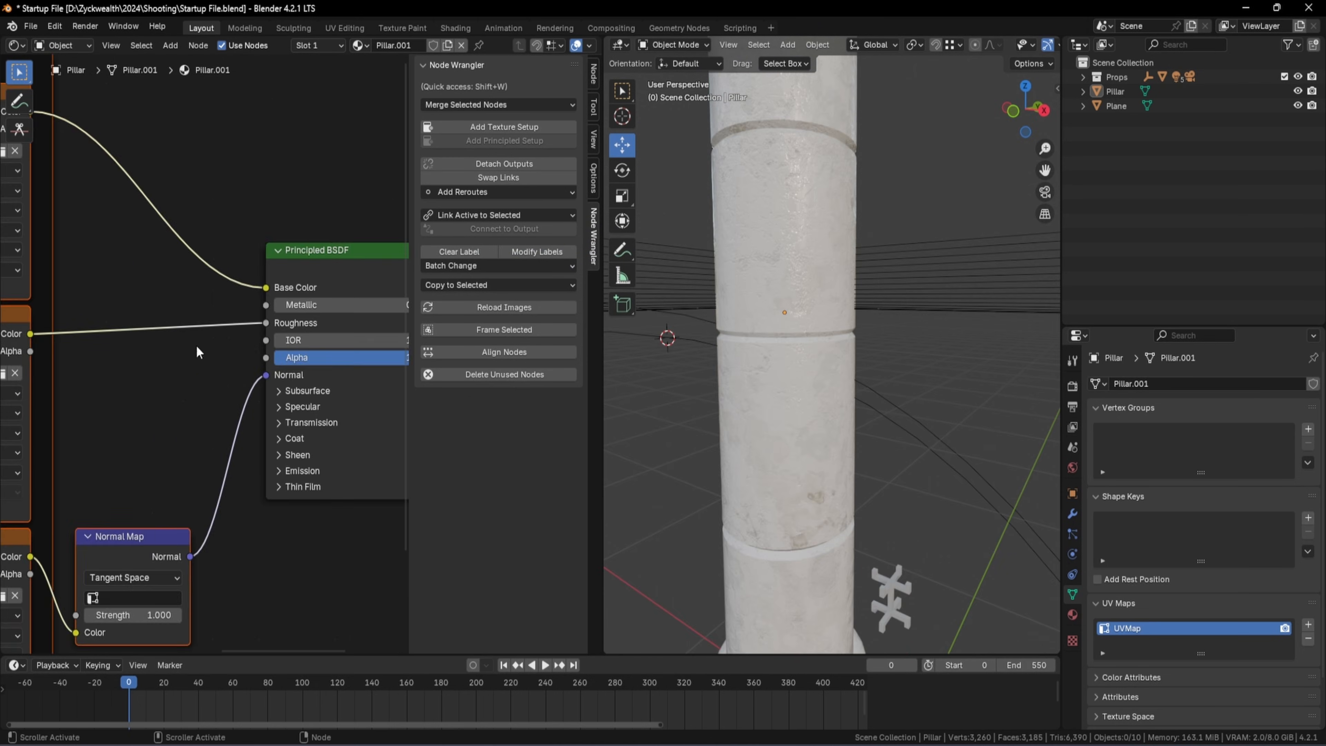
{"action": "scroll", "coordinate": [195, 346], "scroll_direction": "down", "scroll_amount": 6}
{"action": "scroll", "coordinate": [184, 341], "scroll_direction": "down", "scroll_amount": 3}
{"action": "middle_click_drag", "start_coordinate": [152, 339], "coordinate": [239, 327]}
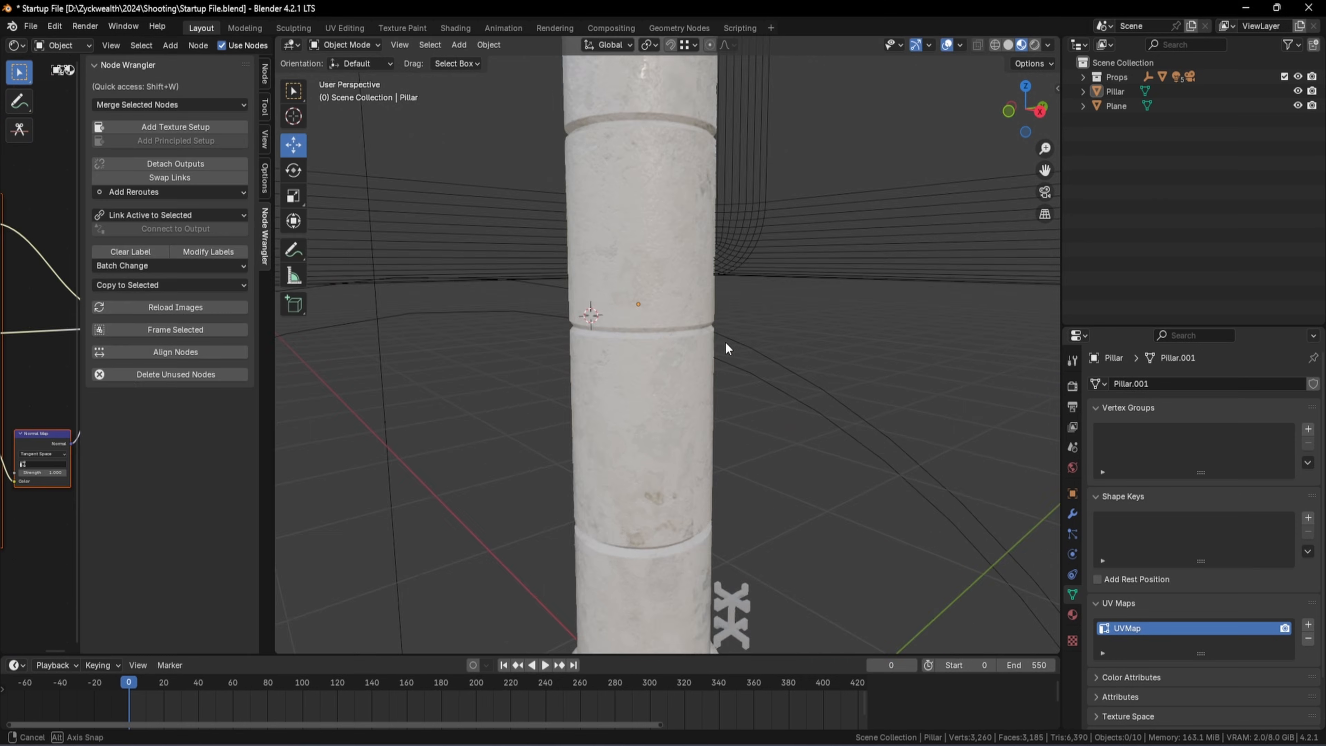
{"action": "mouse_move", "coordinate": [725, 345]}
{"action": "middle_mouse_down"}
{"action": "mouse_move", "coordinate": [739, 284]}
{"action": "mouse_move", "coordinate": [710, 299]}
{"action": "mouse_move", "coordinate": [732, 340]}
{"action": "middle_mouse_up"}
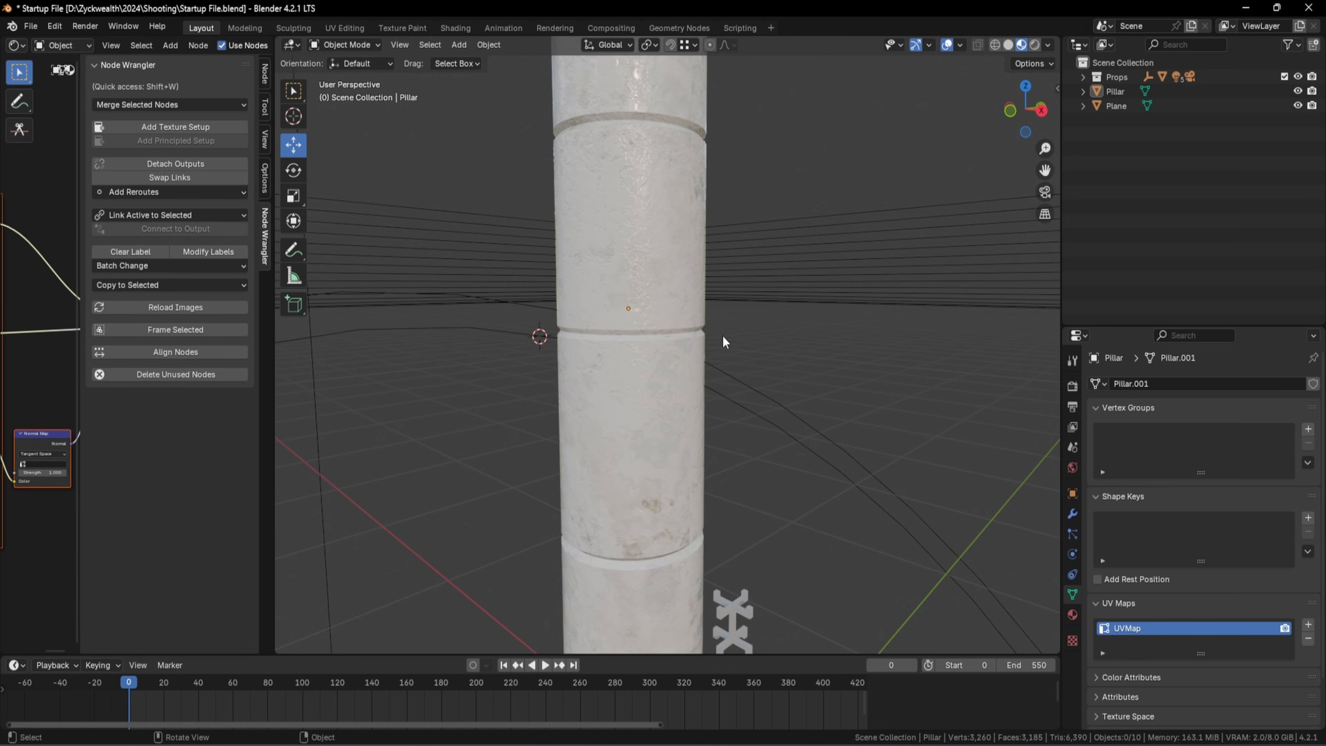
Import the FBX character from the Rigged Shooting Character Adam folder in Assets
{"action": "left_click", "coordinate": [30, 26]}
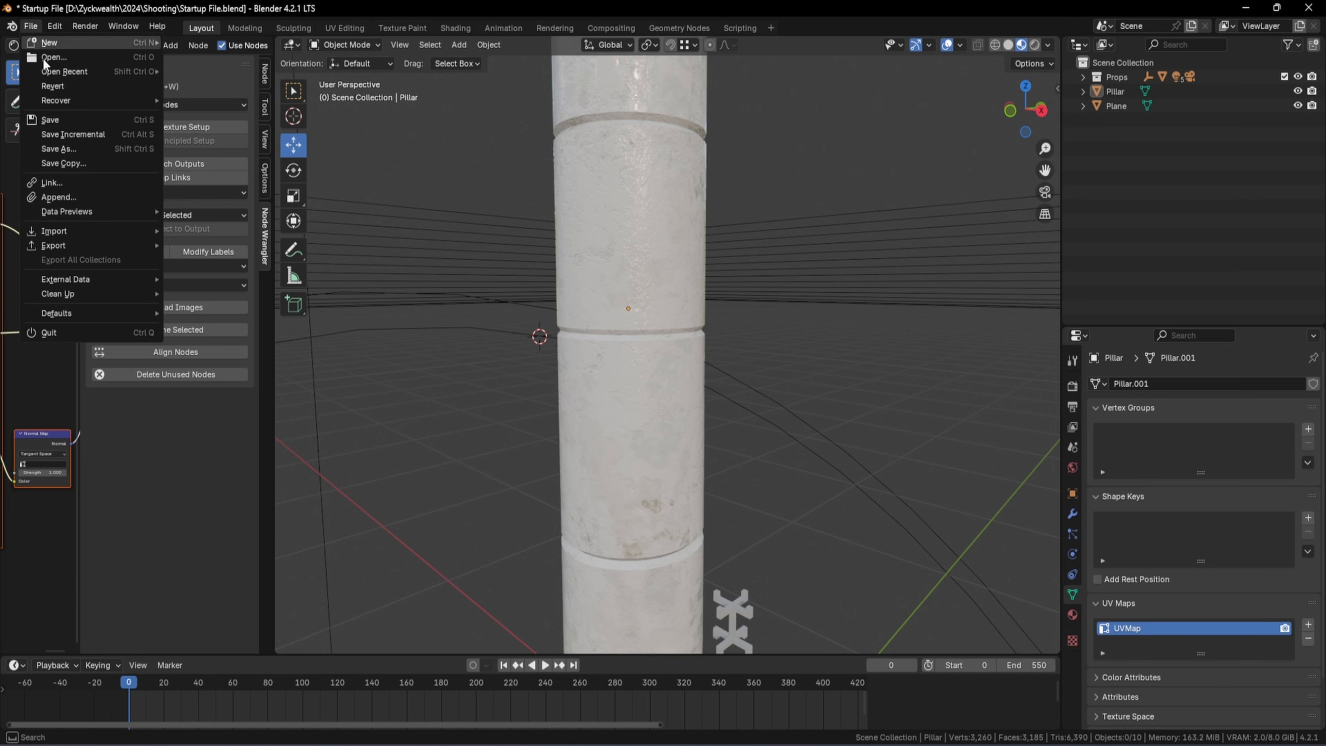
{"action": "mouse_move", "coordinate": [76, 231]}
{"action": "left_click", "coordinate": [248, 361]}
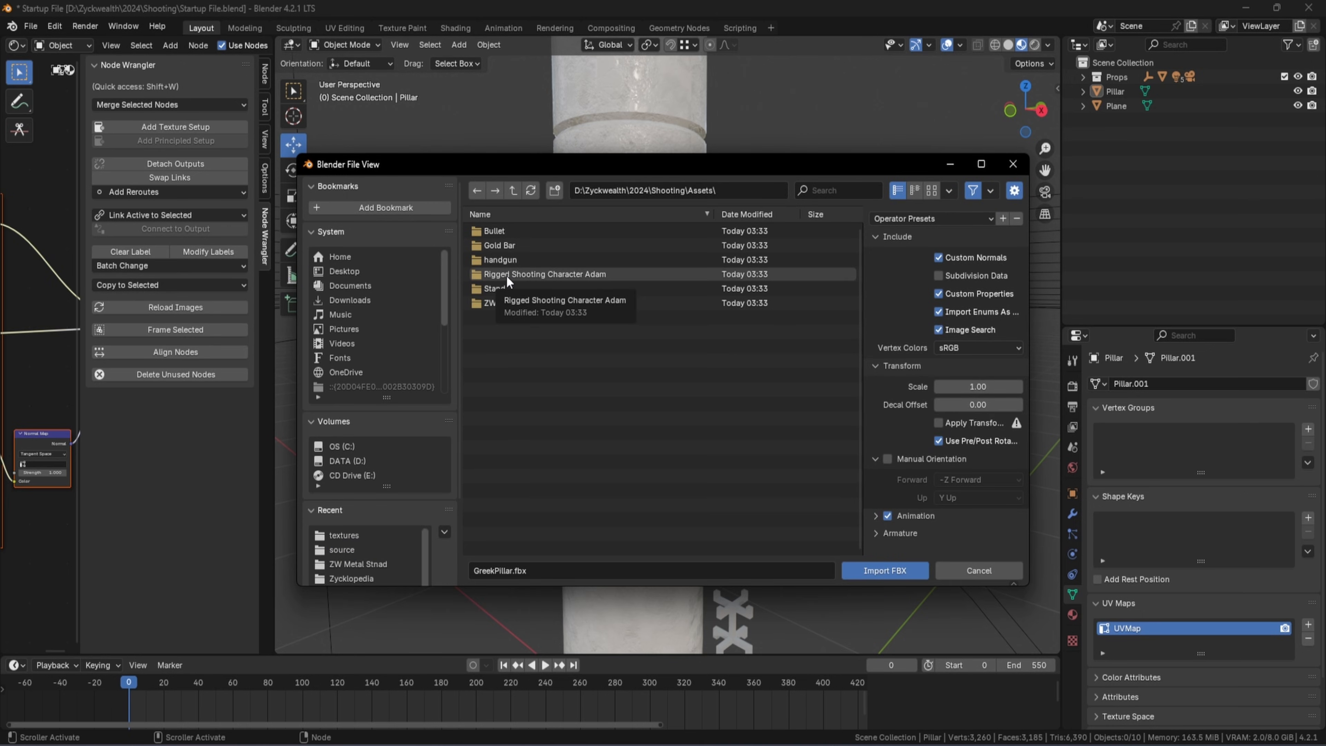
{"action": "left_click", "coordinate": [605, 275]}
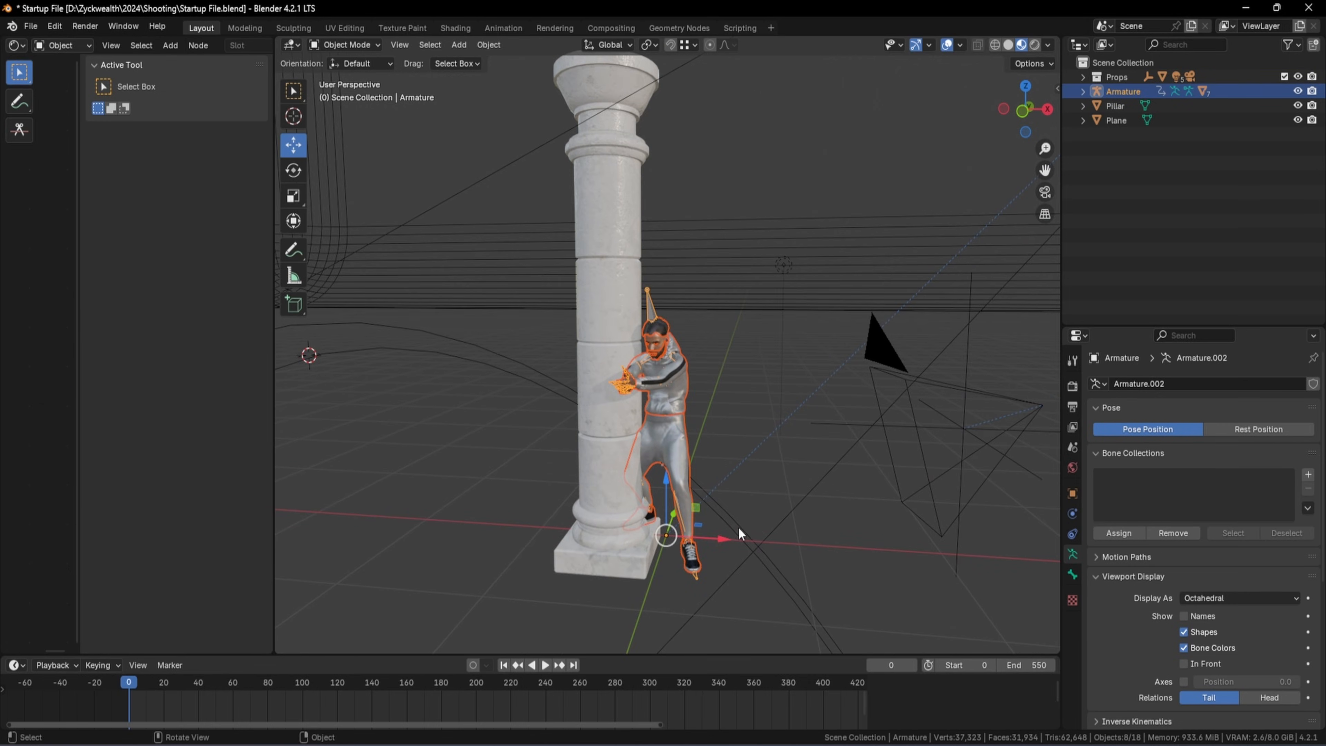
Move the character about 1.03 m along X away from the pillar and rotate it by about 74.3° in top view
{"action": "left_click_drag", "start_coordinate": [722, 538], "coordinate": [864, 543]}
{"action": "middle_click_drag", "start_coordinate": [883, 424], "coordinate": [887, 414]}
{"action": "scroll", "coordinate": [887, 414], "scroll_direction": "down", "scroll_amount": 1}
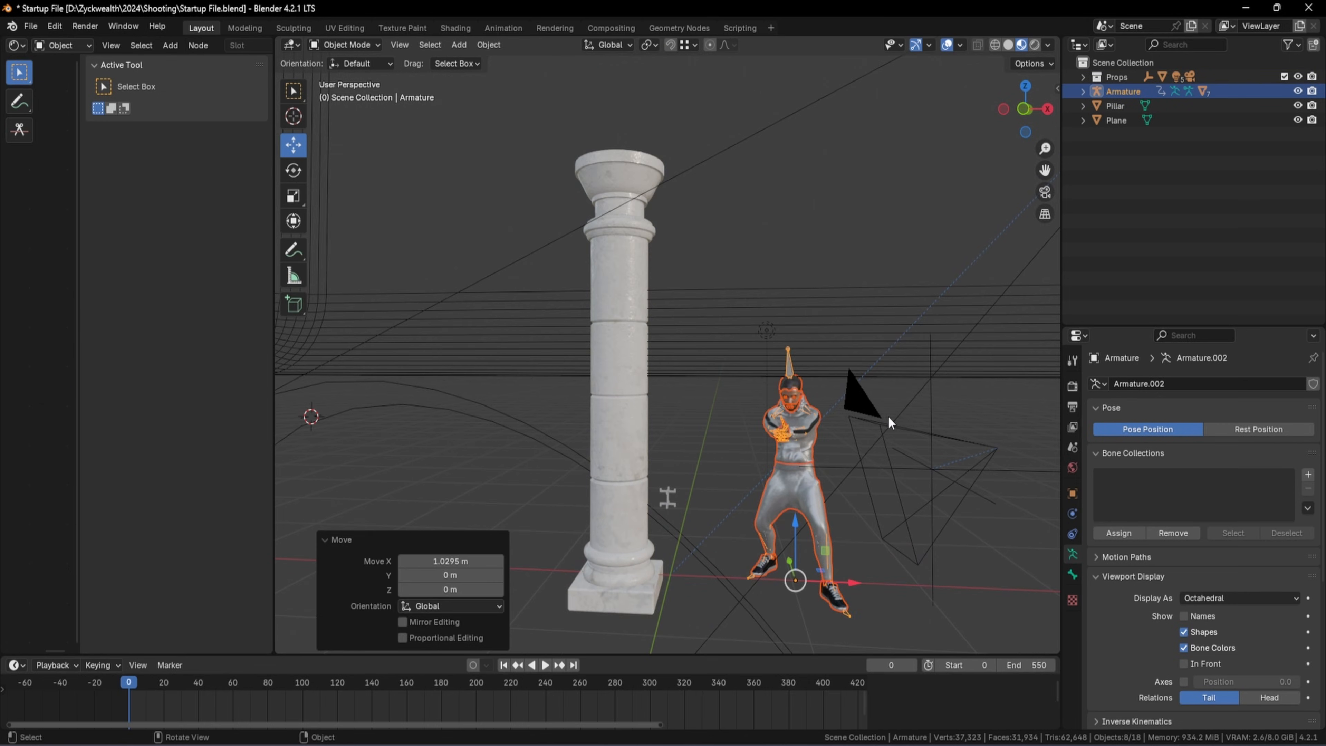
{"action": "key", "text": "KP_7"}
{"action": "left_click", "coordinate": [661, 245]}
{"action": "scroll", "coordinate": [661, 246], "scroll_direction": "up", "scroll_amount": 1}
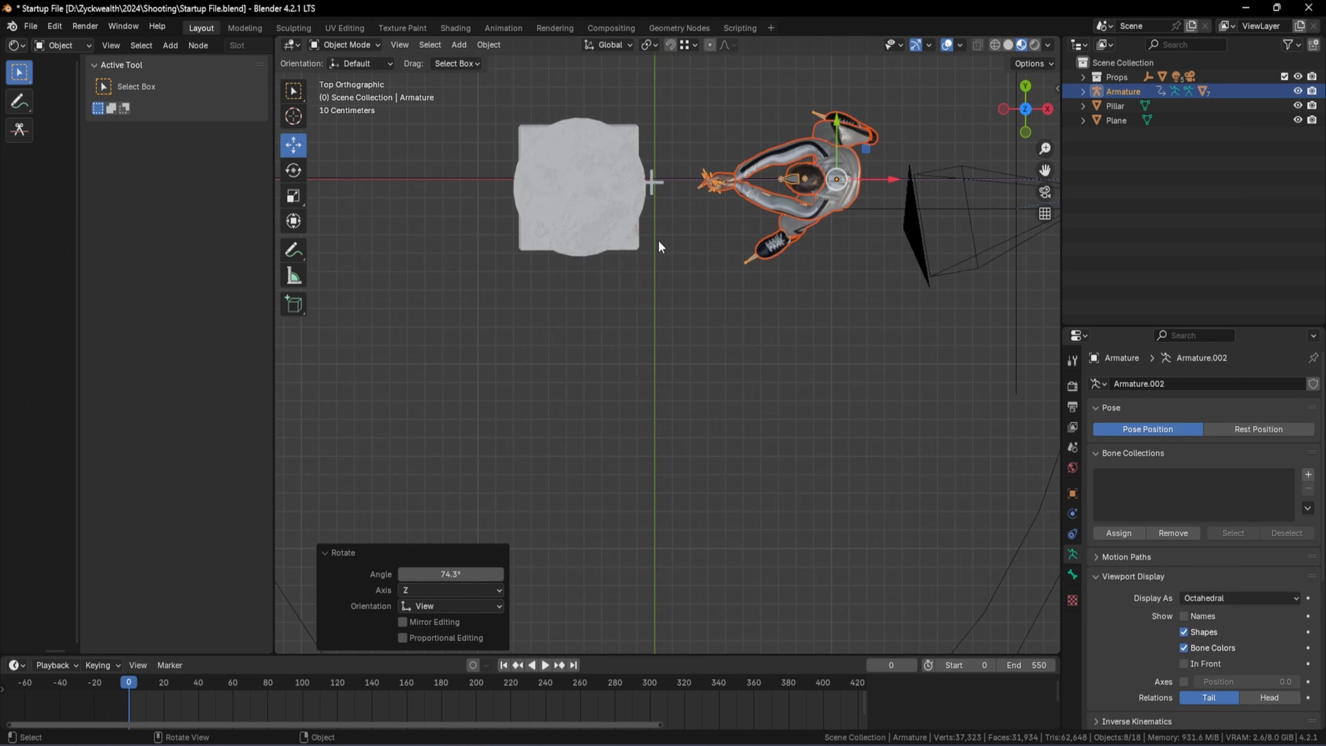
Move the pillar farther away from the character along the X axis in top view
{"action": "middle_click_drag", "start_coordinate": [681, 232], "coordinate": [846, 298], "text": "shift"}
{"action": "left_click", "coordinate": [774, 269]}
{"action": "left_click_drag", "start_coordinate": [808, 260], "coordinate": [459, 260]}
Scale the pillar down uniformly and lower it along Z toward the ground
{"action": "middle_click_drag", "start_coordinate": [394, 219], "coordinate": [730, 342]}
{"action": "key", "text": "s"}
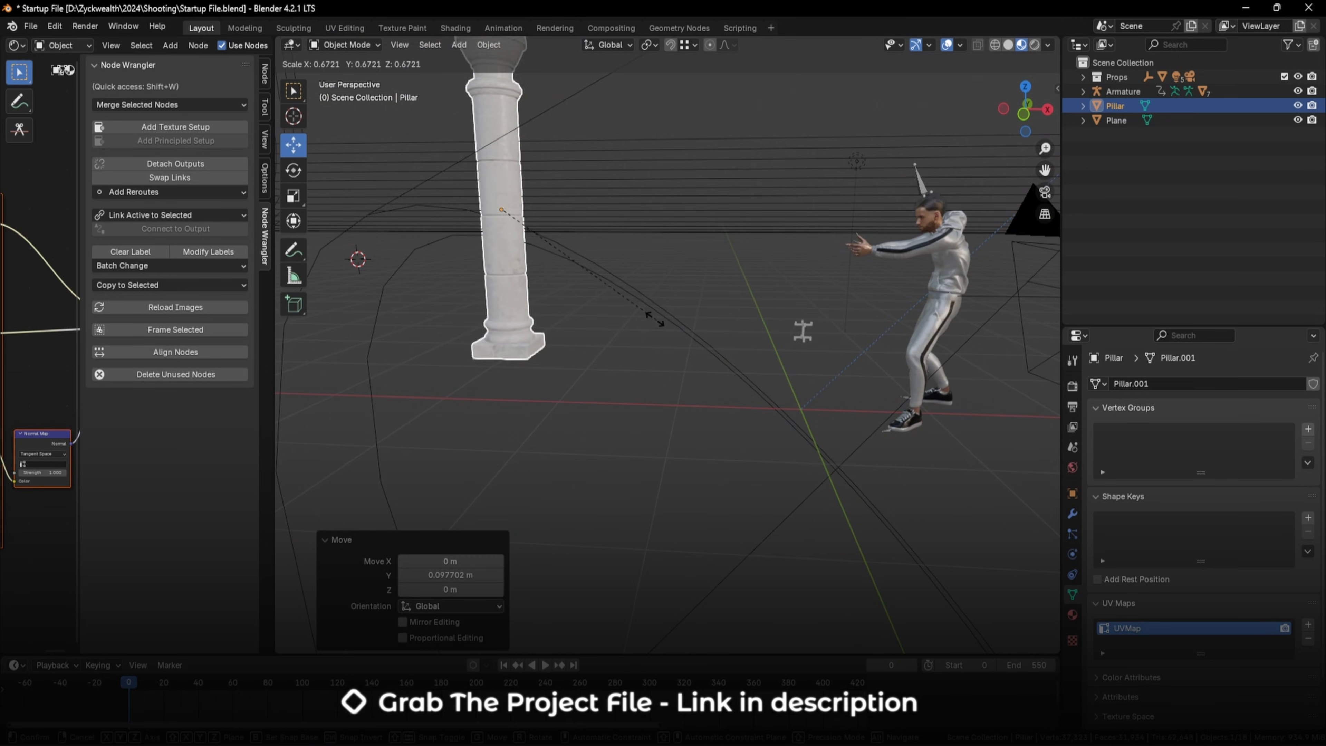
{"action": "left_click", "coordinate": [600, 288]}
{"action": "left_click_drag", "start_coordinate": [511, 159], "coordinate": [513, 272]}
Move the metal stand along X and Z so it sits on top of the pillar
{"action": "left_click", "coordinate": [807, 329]}
{"action": "left_click_drag", "start_coordinate": [808, 298], "coordinate": [810, 137]}
{"action": "left_click_drag", "start_coordinate": [881, 183], "coordinate": [575, 180]}
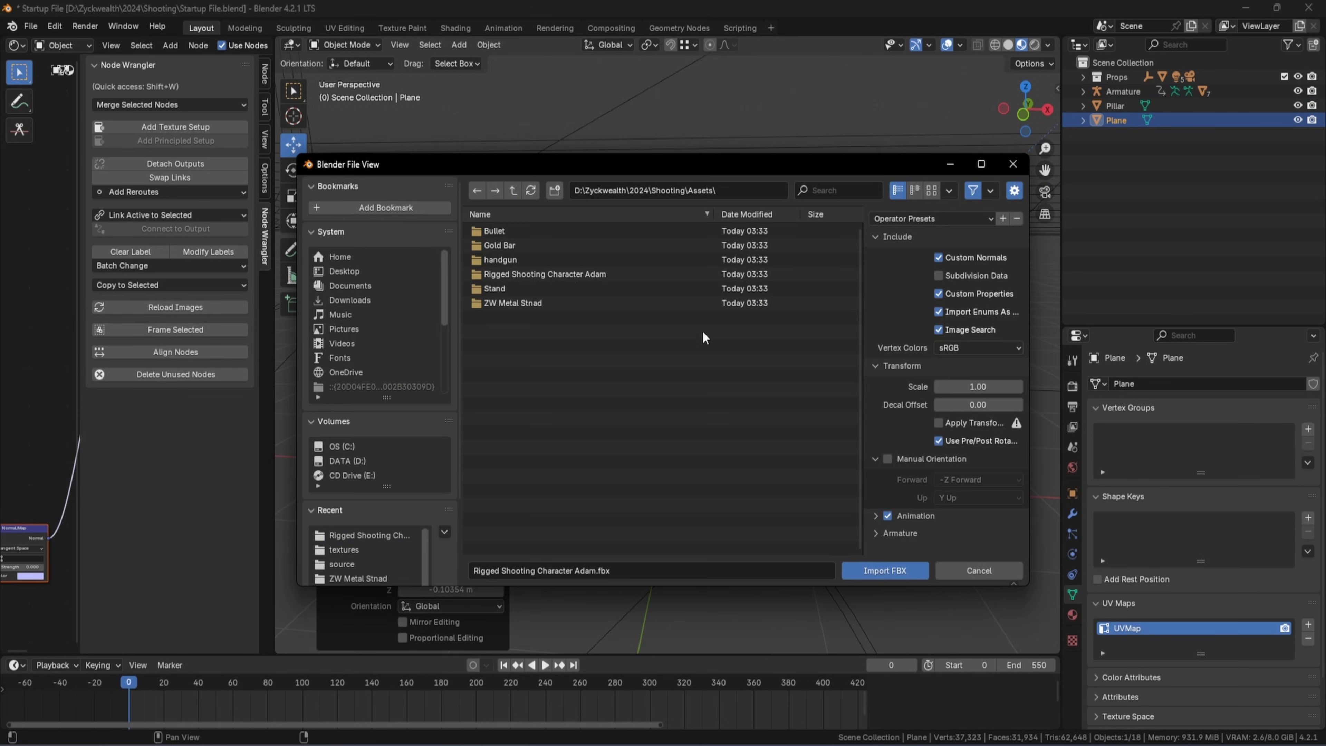
Import the FBX handgun from the source subfolder of the handgun folder in Assets
{"action": "double_click", "coordinate": [518, 257]}
{"action": "double_click", "coordinate": [530, 245]}
{"action": "double_click", "coordinate": [527, 232]}
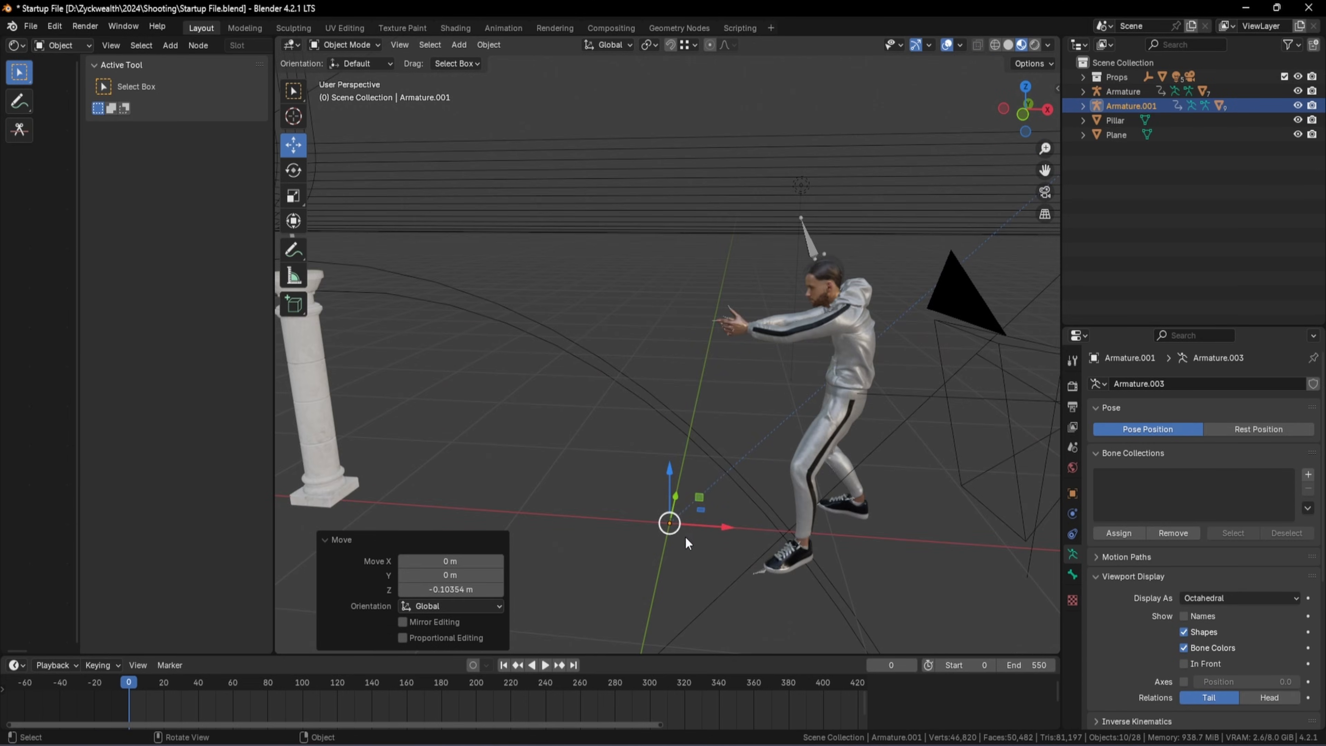
Scale the tiny imported handgun up uniformly until it is easy to see beside the character
{"action": "scroll", "coordinate": [688, 538], "scroll_direction": "up", "scroll_amount": 5}
{"action": "middle_click_drag", "start_coordinate": [732, 556], "coordinate": [736, 440], "text": "shift"}
{"action": "scroll", "coordinate": [712, 429], "scroll_direction": "down", "scroll_amount": 1}
{"action": "middle_click_drag", "start_coordinate": [696, 373], "coordinate": [697, 381]}
{"action": "scroll", "coordinate": [691, 407], "scroll_direction": "down", "scroll_amount": 2}
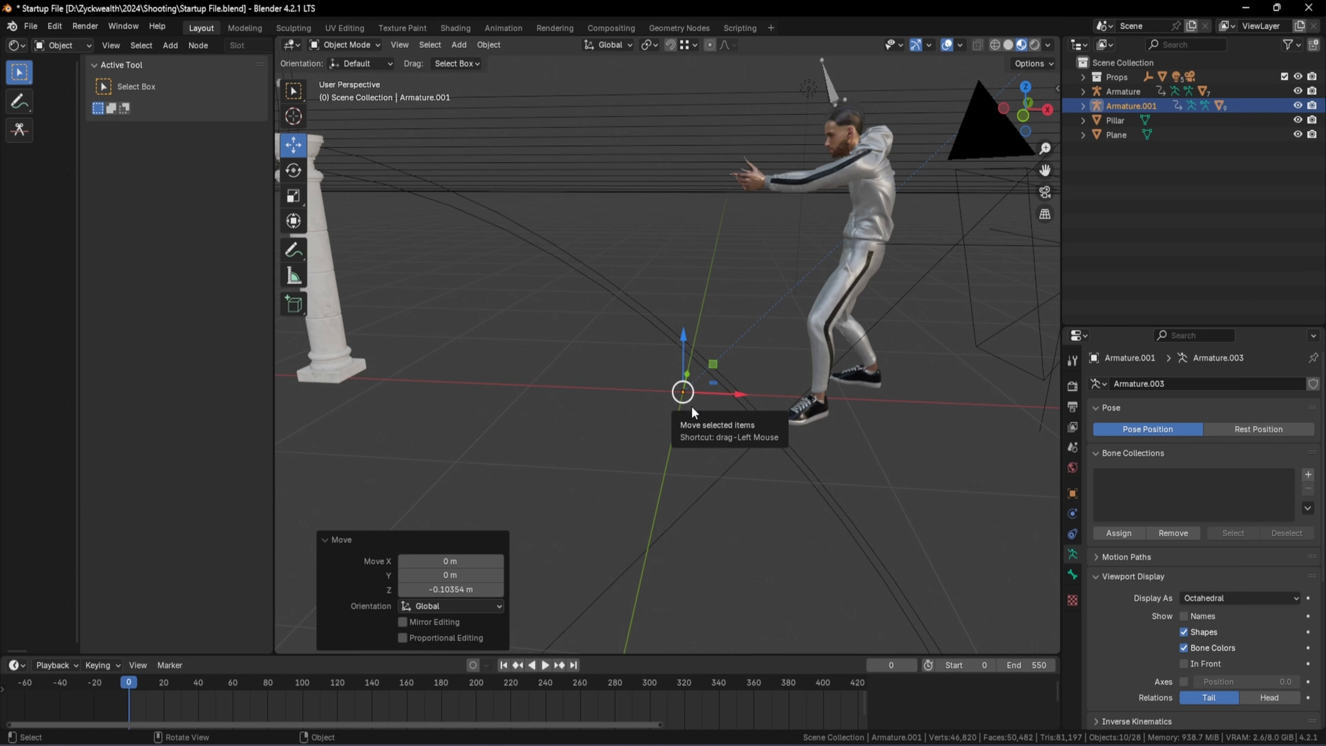
{"action": "key", "text": "s"}
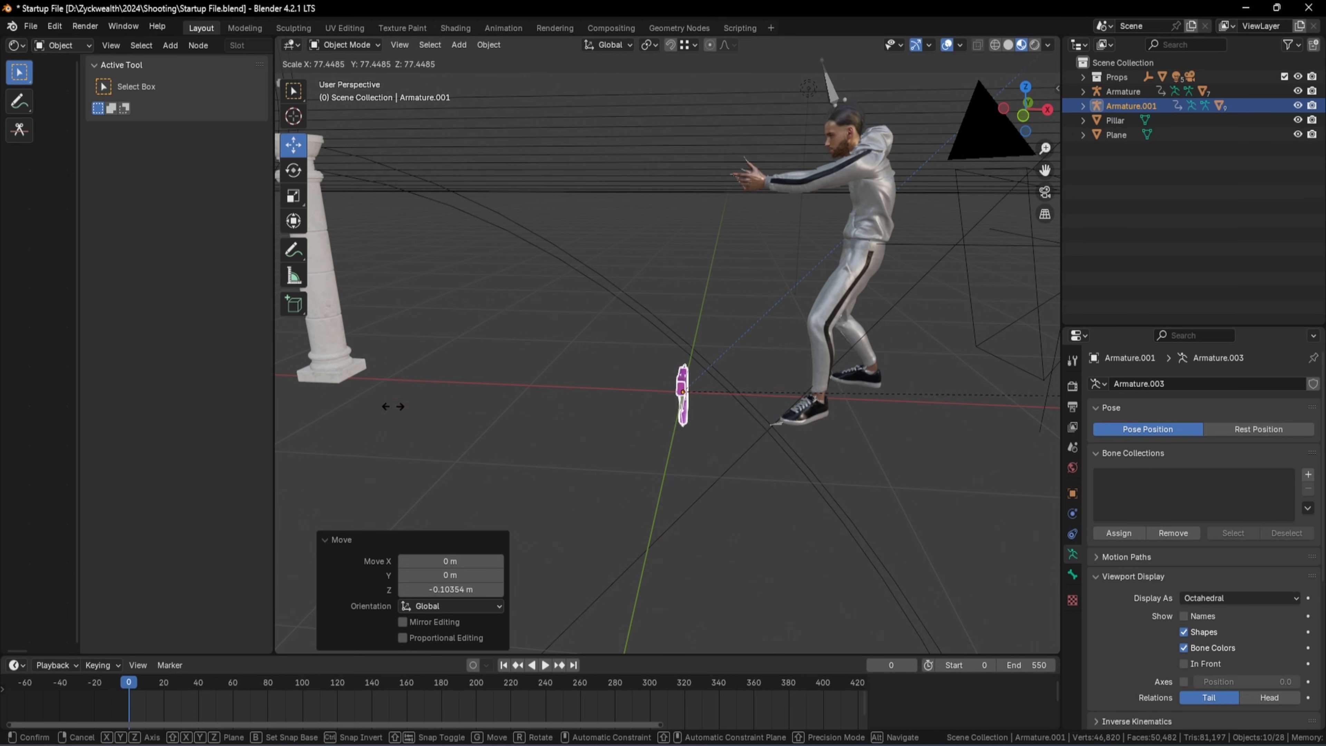
{"action": "left_click", "coordinate": [527, 442]}
Raise the handgun to the character's hand height and rotate it 90° about X and 90° about Z
{"action": "middle_click_drag", "start_coordinate": [538, 438], "coordinate": [554, 447]}
{"action": "left_click_drag", "start_coordinate": [736, 364], "coordinate": [759, 182]}
{"action": "type", "text": "rx90"}
{"action": "key", "text": "Return"}
{"action": "key", "text": "r"}
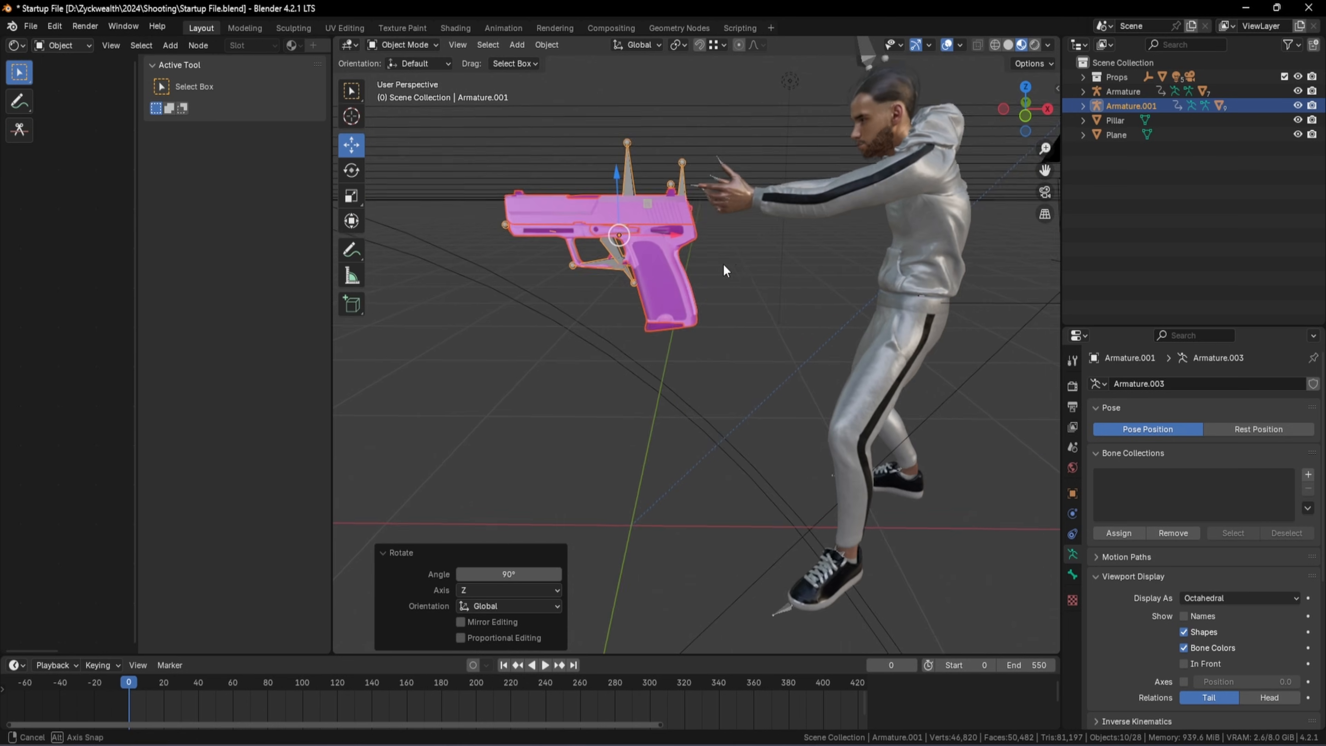
Try to isolate the handgun's mesh parts by hiding its armature
{"action": "mouse_move", "coordinate": [723, 265]}
{"action": "middle_mouse_down"}
{"action": "mouse_move", "coordinate": [771, 262]}
{"action": "mouse_move", "coordinate": [720, 267]}
{"action": "middle_mouse_up"}
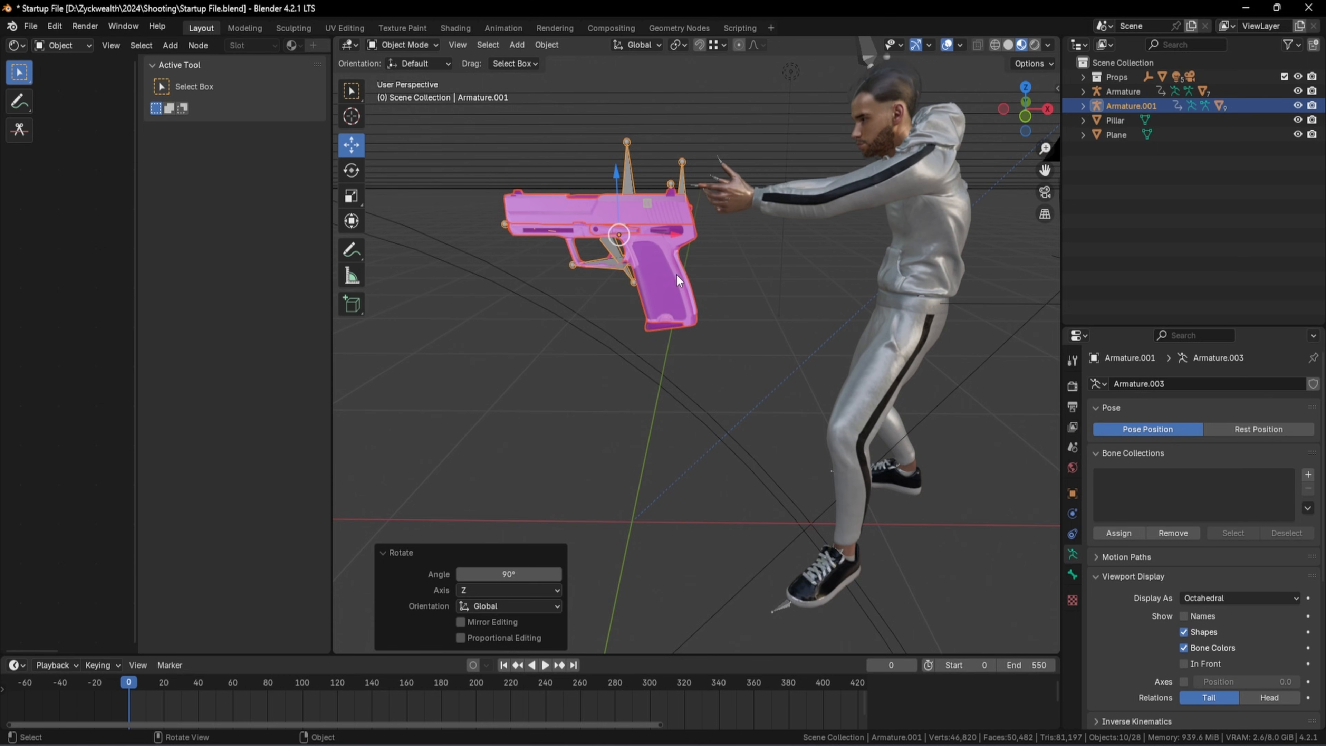
{"action": "left_click", "coordinate": [663, 285]}
{"action": "left_click", "coordinate": [661, 217]}
{"action": "left_click", "coordinate": [707, 296]}
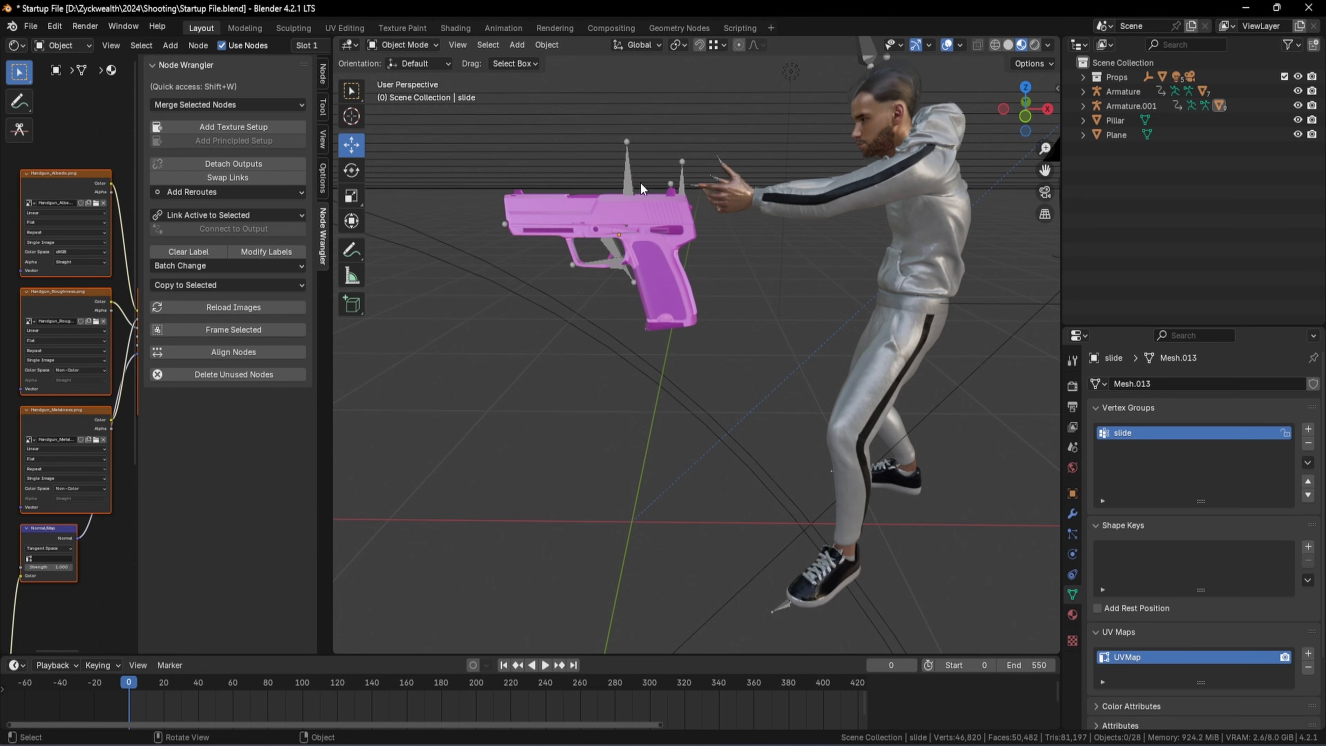
{"action": "left_click", "coordinate": [629, 178]}
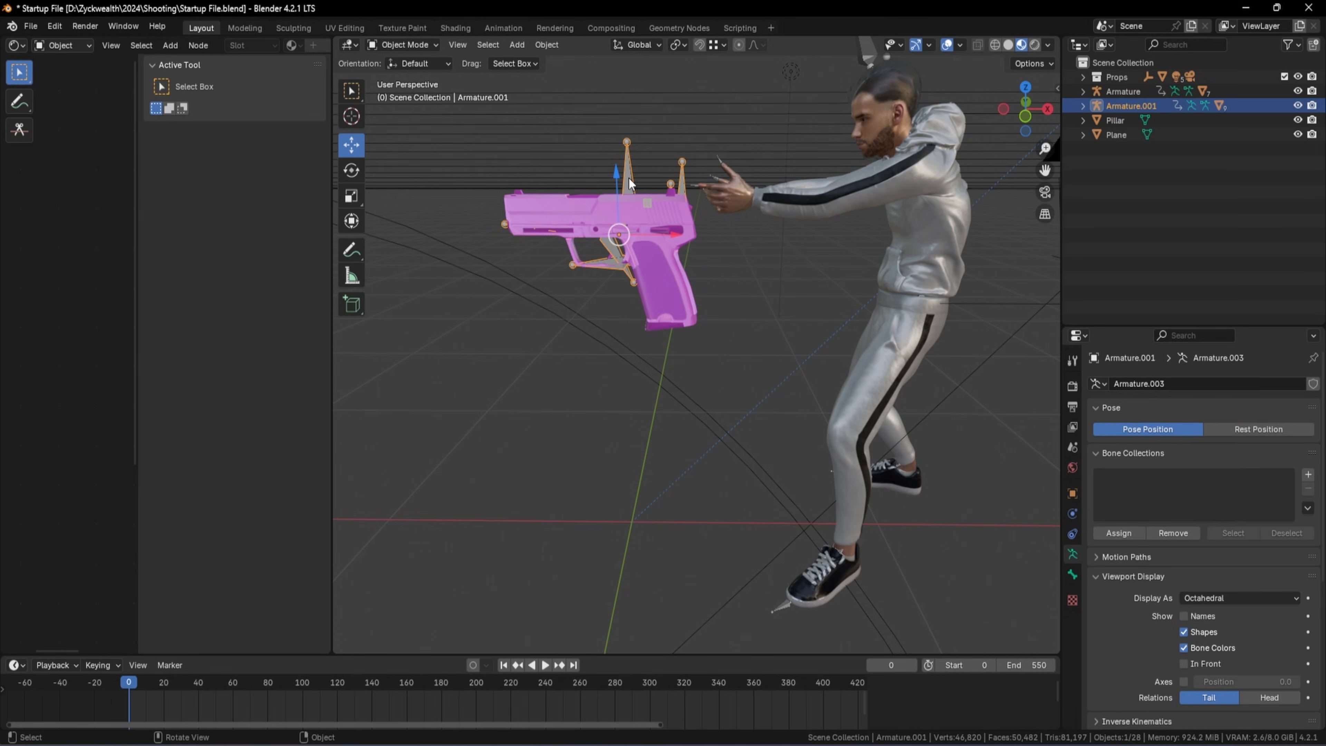
{"action": "key", "text": "h"}
Move all the handgun's mesh parts, without its armature, to a new collection named Gun
{"action": "left_click_drag", "start_coordinate": [705, 333], "coordinate": [496, 186]}
{"action": "left_click_drag", "start_coordinate": [992, 611], "coordinate": [766, 410]}
{"action": "left_click_drag", "start_coordinate": [802, 267], "coordinate": [732, 86], "text": "ctrl"}
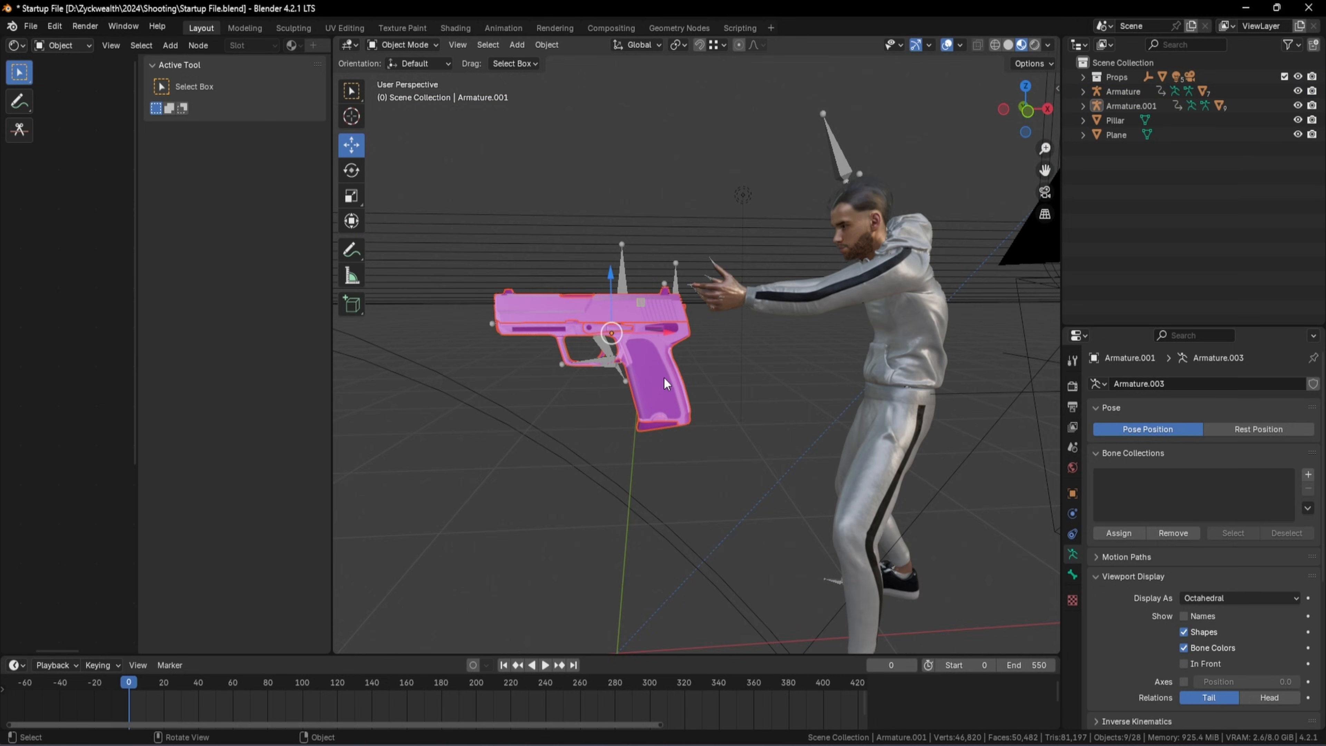
{"action": "key", "text": "m"}
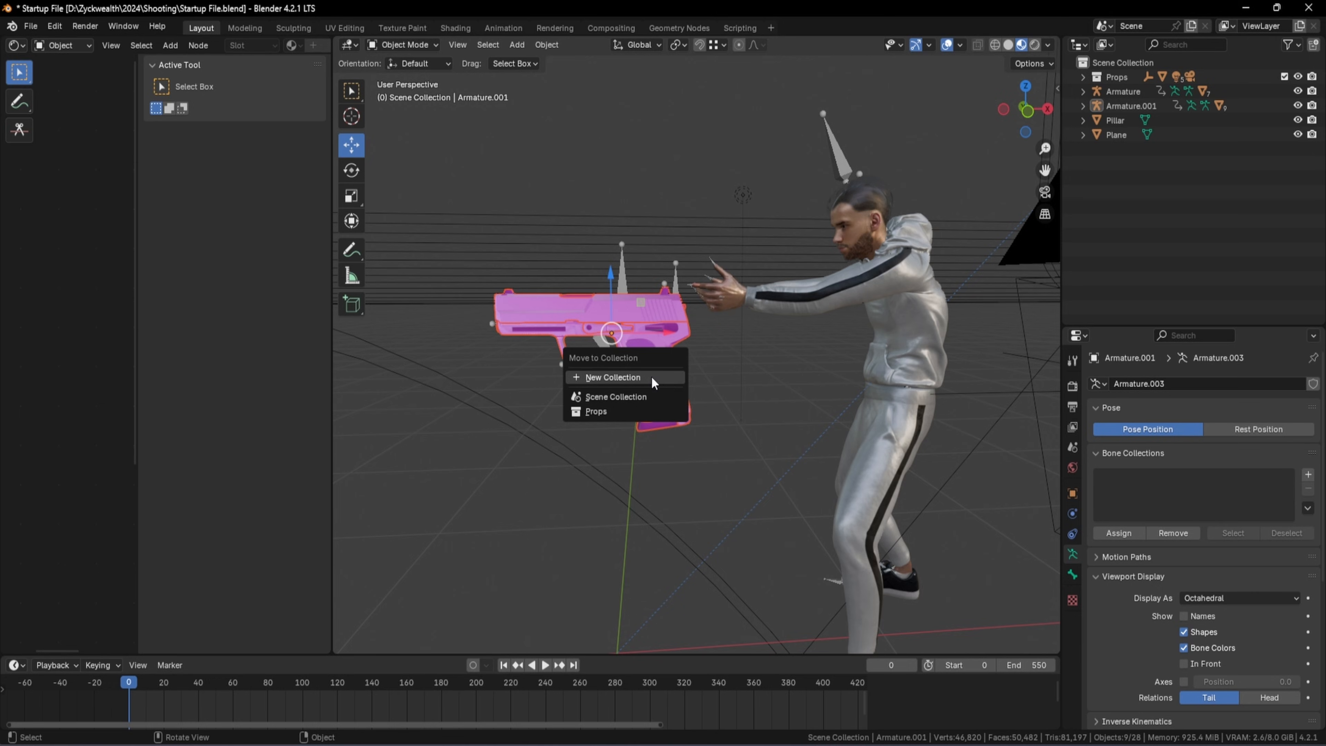
{"action": "left_click", "coordinate": [603, 376]}
{"action": "type", "text": "Gun"}
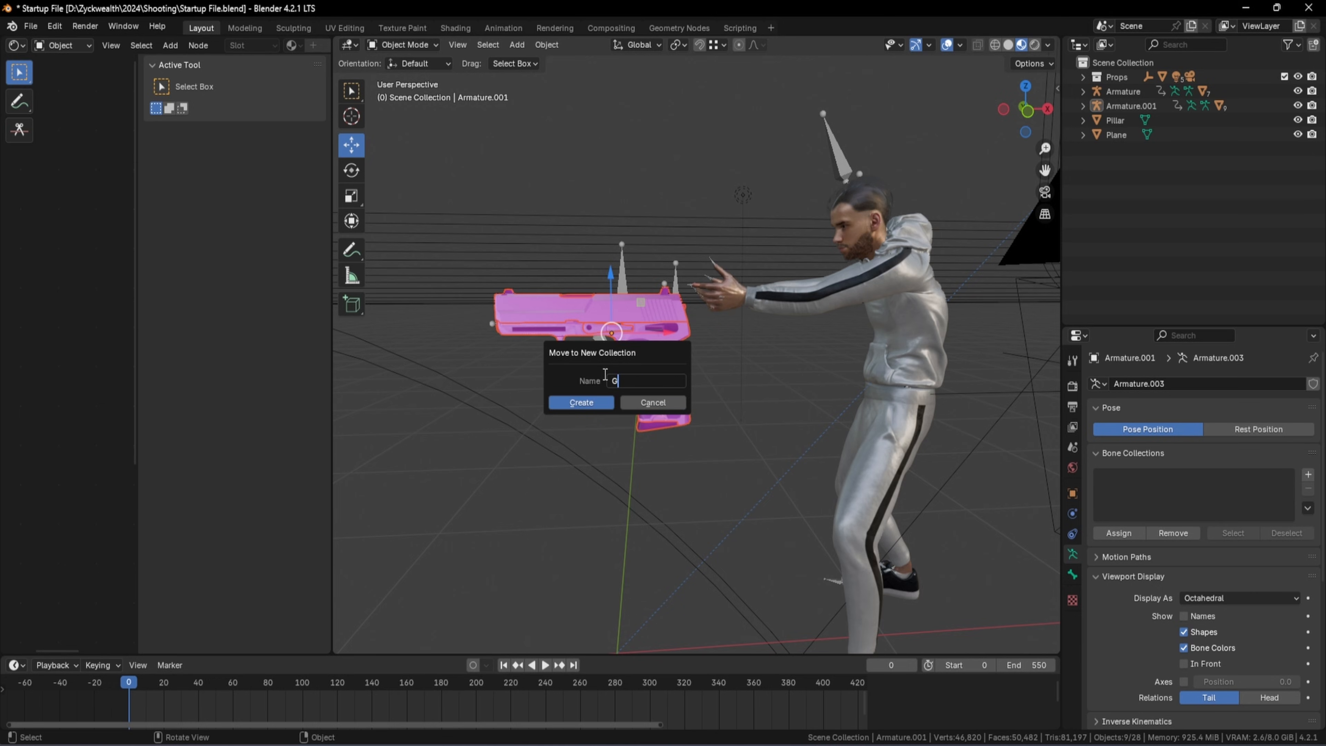
{"action": "left_click", "coordinate": [582, 403]}
{"action": "left_click", "coordinate": [582, 407]}
Widen the node editor and delete the image texture and normal map nodes from the handgun slide's material
{"action": "left_click_drag", "start_coordinate": [333, 412], "coordinate": [422, 418]}
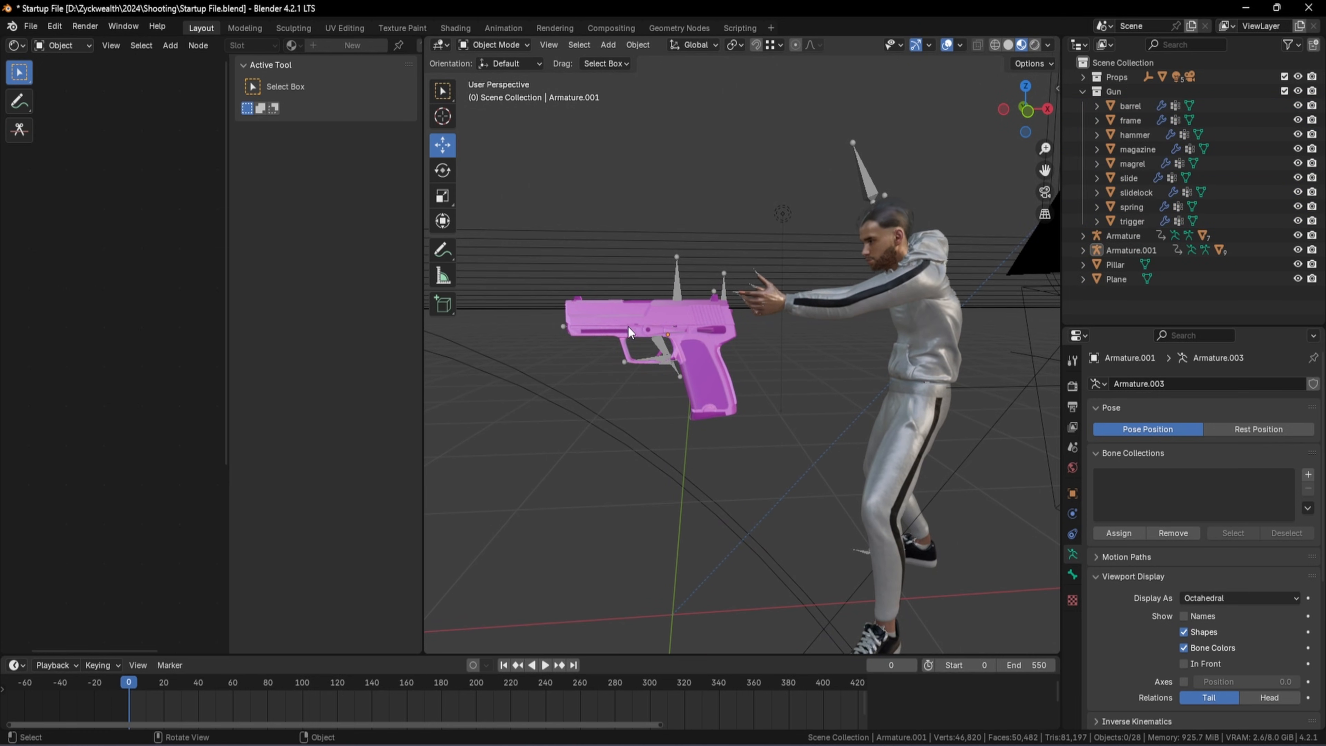
{"action": "scroll", "coordinate": [622, 324], "scroll_direction": "up", "scroll_amount": 1}
{"action": "left_click", "coordinate": [578, 312]}
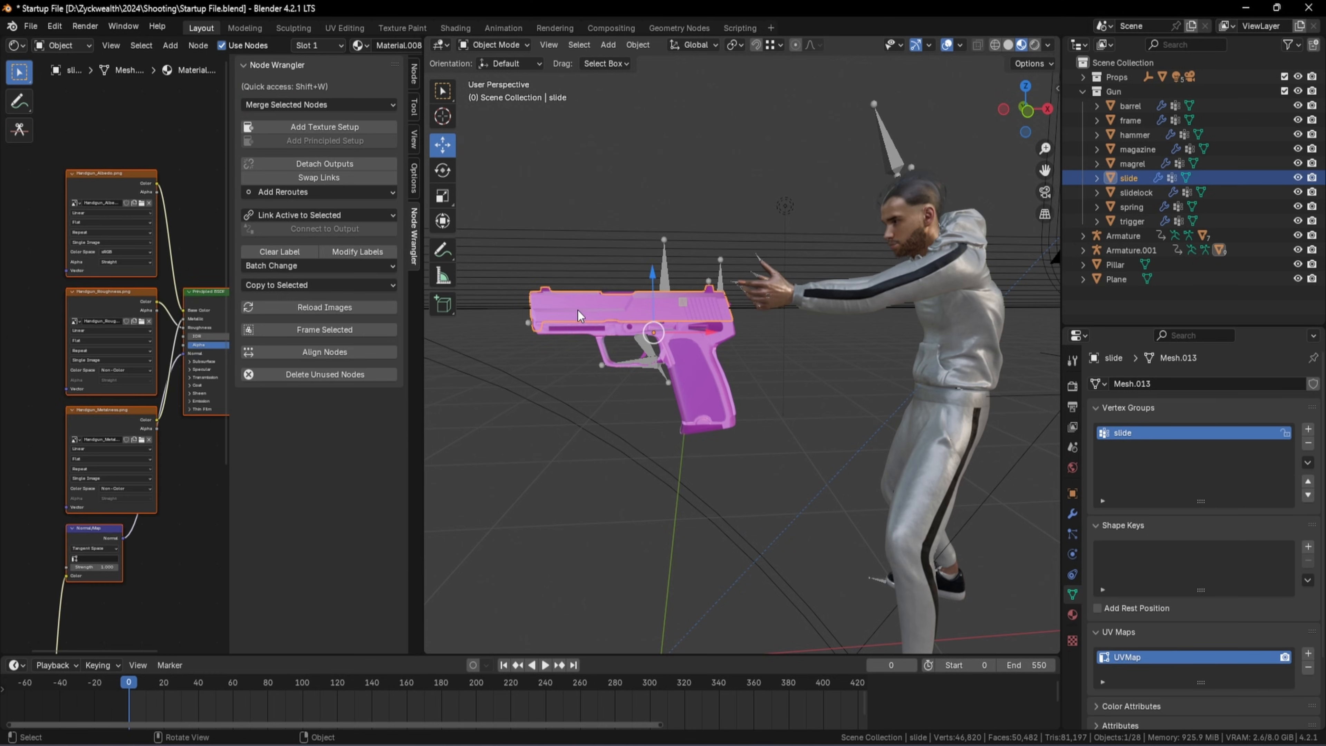
{"action": "left_click_drag", "start_coordinate": [111, 590], "coordinate": [22, 227]}
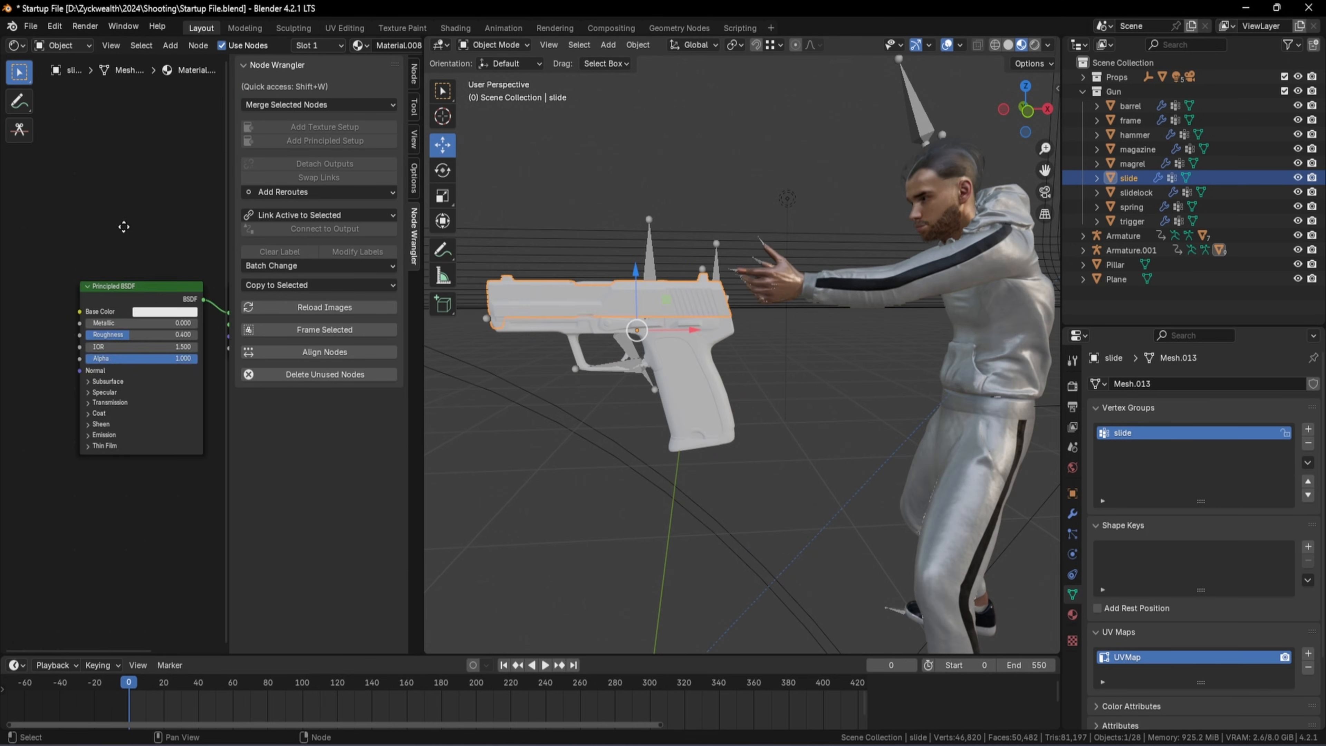
Add a Node Wrangler Principled texture setup to the handgun's Principled BSDF using all six Handgun images from handgun\textures
{"action": "scroll", "coordinate": [119, 344], "scroll_direction": "up", "scroll_amount": 2}
{"action": "left_click_drag", "start_coordinate": [150, 261], "coordinate": [113, 259]}
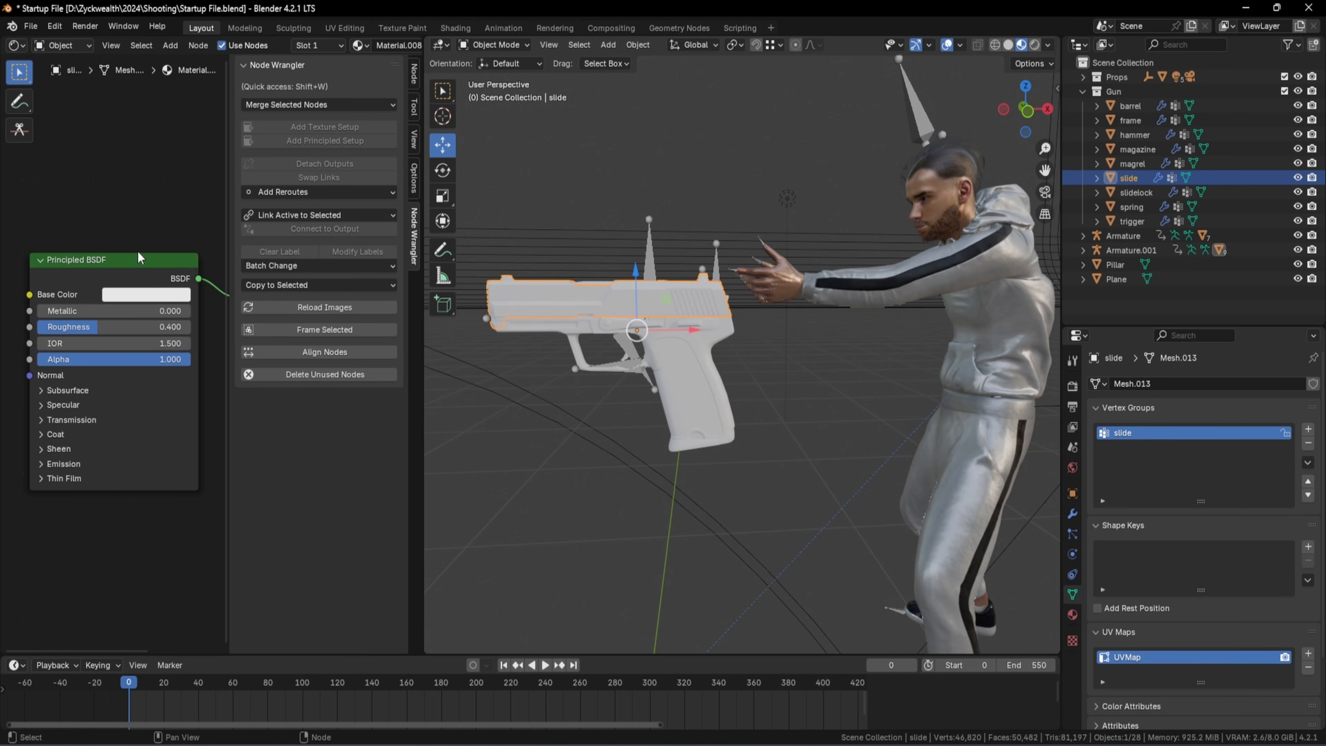
{"action": "left_click", "coordinate": [309, 140]}
{"action": "left_click", "coordinate": [512, 192]}
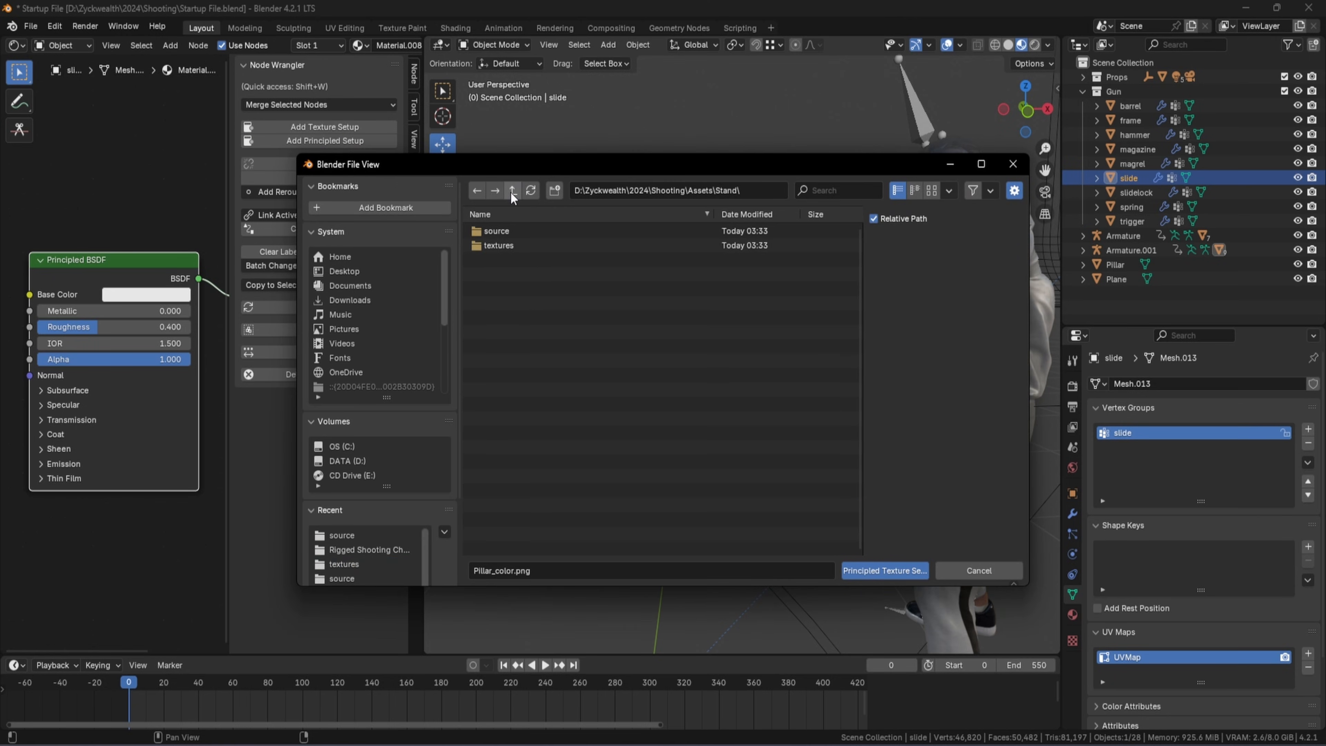
{"action": "left_click", "coordinate": [512, 191]}
{"action": "double_click", "coordinate": [500, 260]}
{"action": "double_click", "coordinate": [514, 245]}
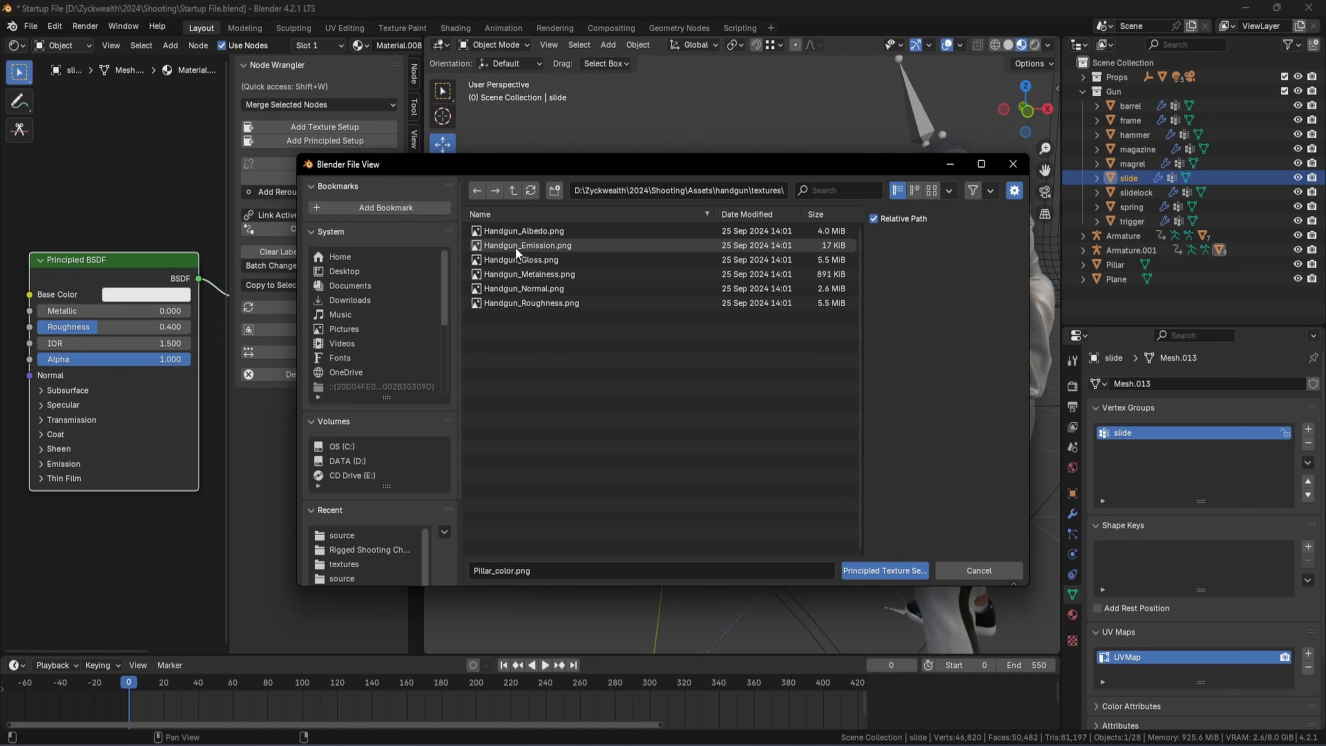
{"action": "left_click_drag", "start_coordinate": [629, 401], "coordinate": [527, 217]}
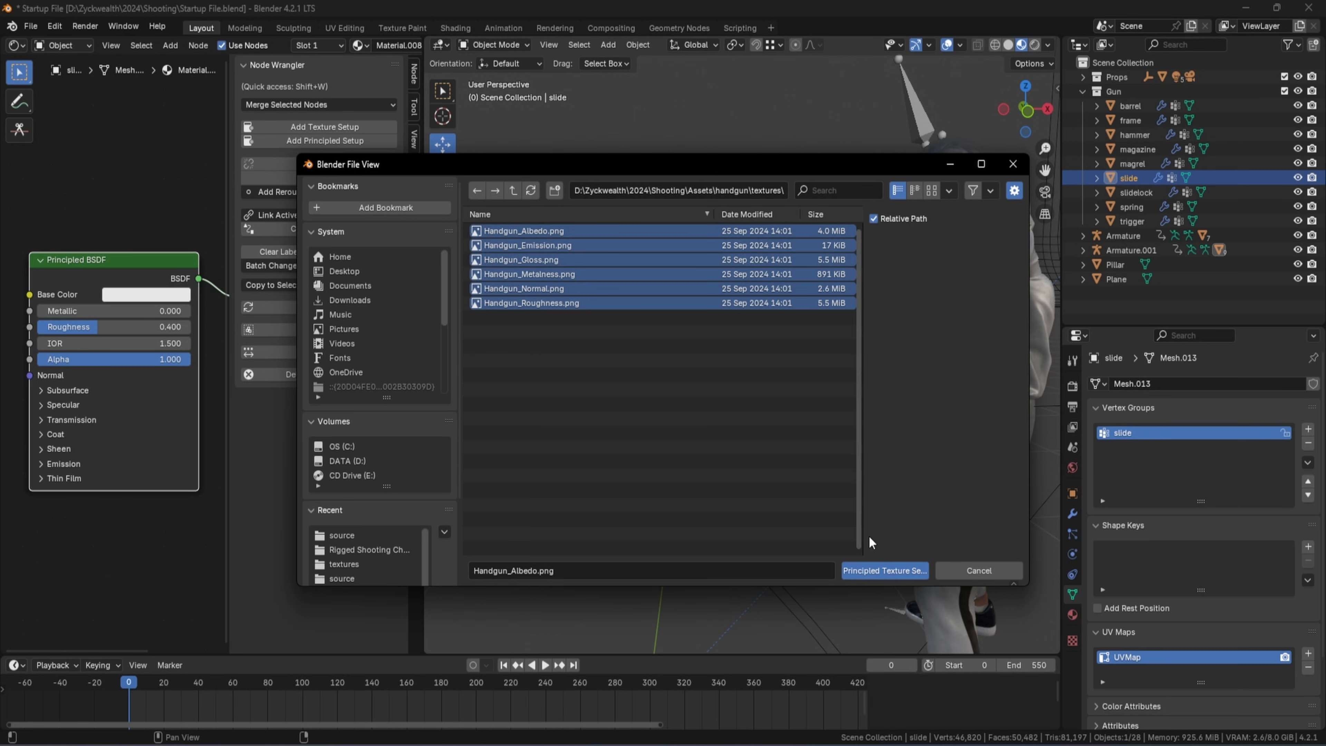
{"action": "left_click", "coordinate": [900, 570]}
{"action": "middle_click_drag", "start_coordinate": [805, 363], "coordinate": [810, 420]}
{"action": "left_click", "coordinate": [836, 372]}
{"action": "scroll", "coordinate": [836, 372], "scroll_direction": "down", "scroll_amount": 5}
Import the Wavefront OBJ bullet model from the Bullet folder in Assets
{"action": "left_click", "coordinate": [30, 26]}
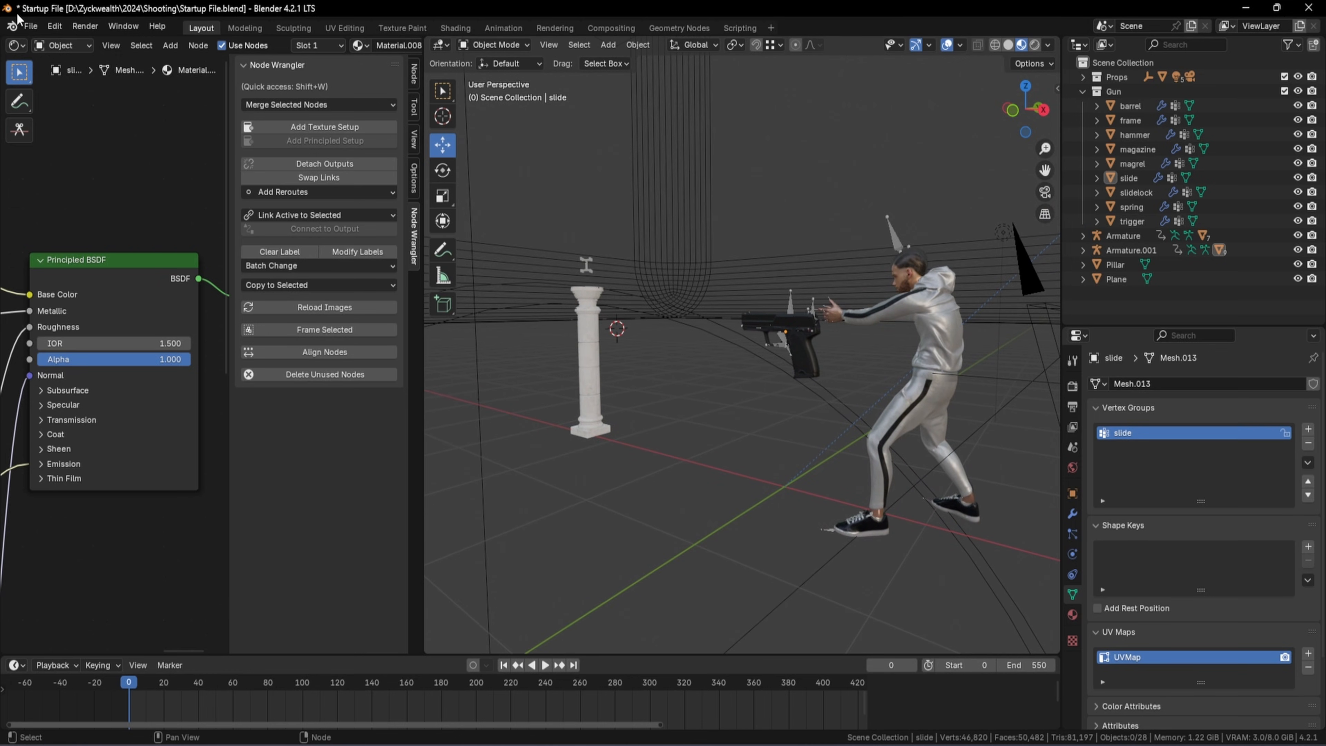
{"action": "left_click", "coordinate": [28, 26]}
{"action": "mouse_move", "coordinate": [101, 232]}
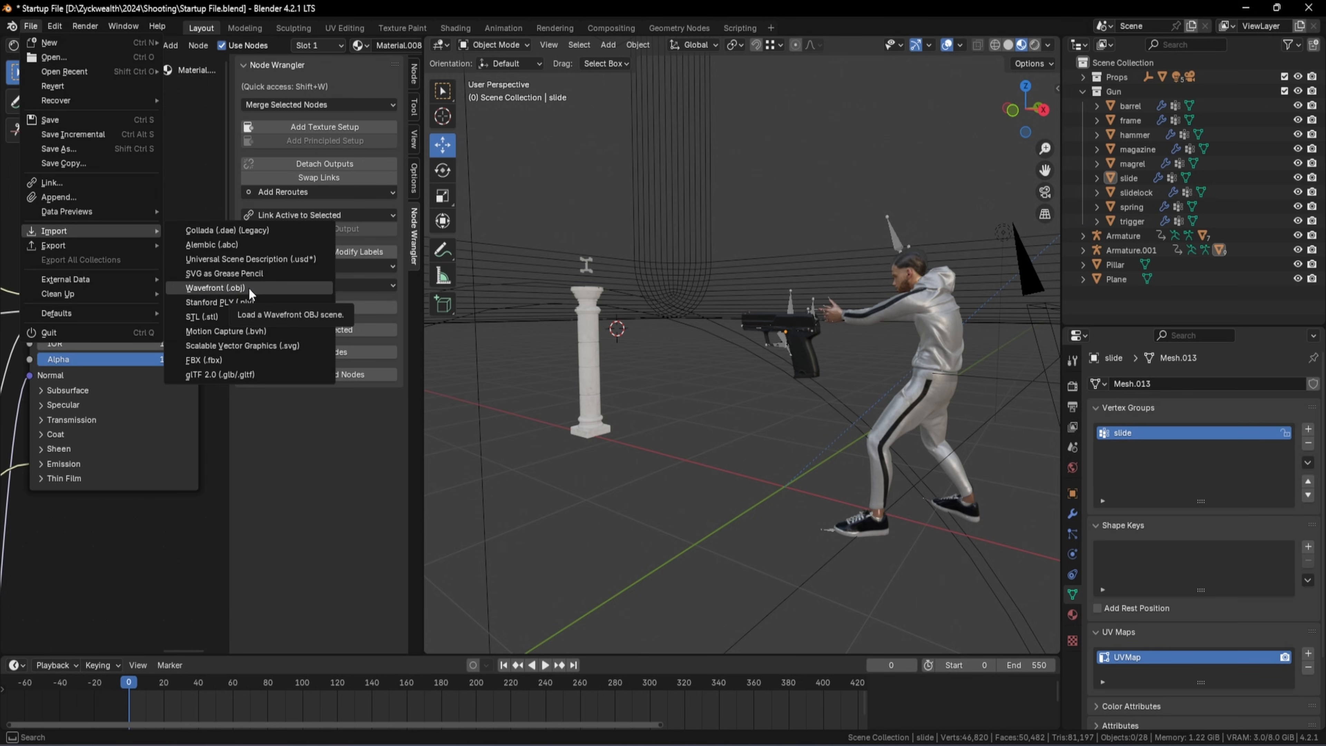
{"action": "left_click", "coordinate": [226, 287]}
{"action": "double_click", "coordinate": [504, 230]}
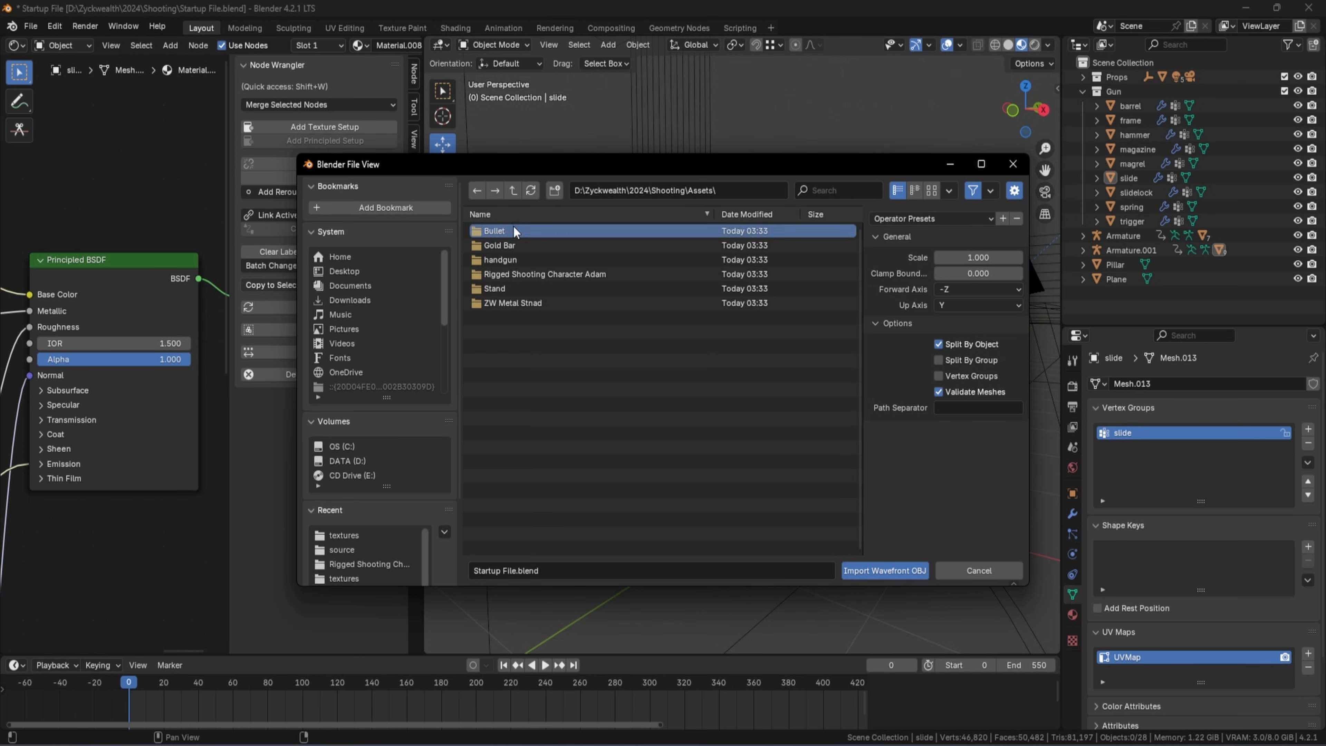
{"action": "left_click", "coordinate": [517, 230]}
{"action": "left_click", "coordinate": [885, 571]}
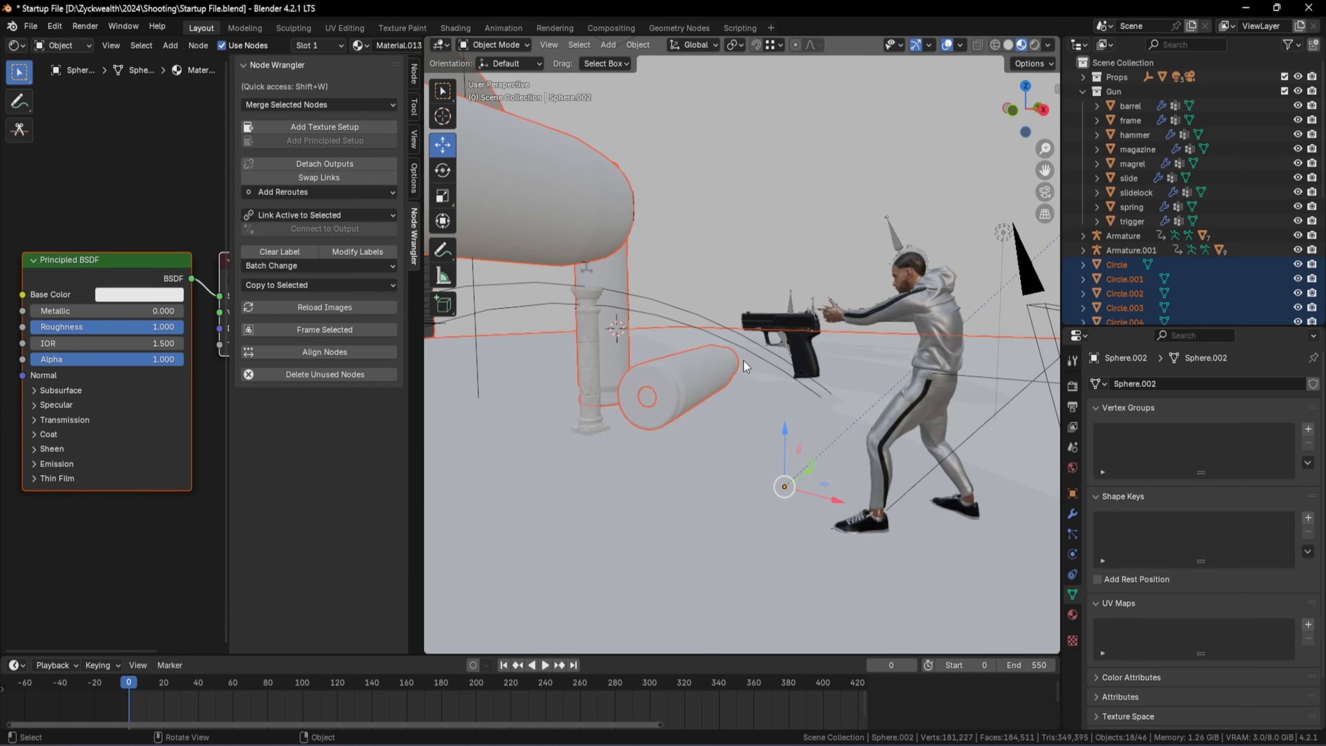
Scale all the imported bullet objects uniformly by a factor of about -0.024
{"action": "scroll", "coordinate": [744, 361], "scroll_direction": "up", "scroll_amount": 8}
{"action": "middle_click_drag", "start_coordinate": [775, 371], "coordinate": [761, 372]}
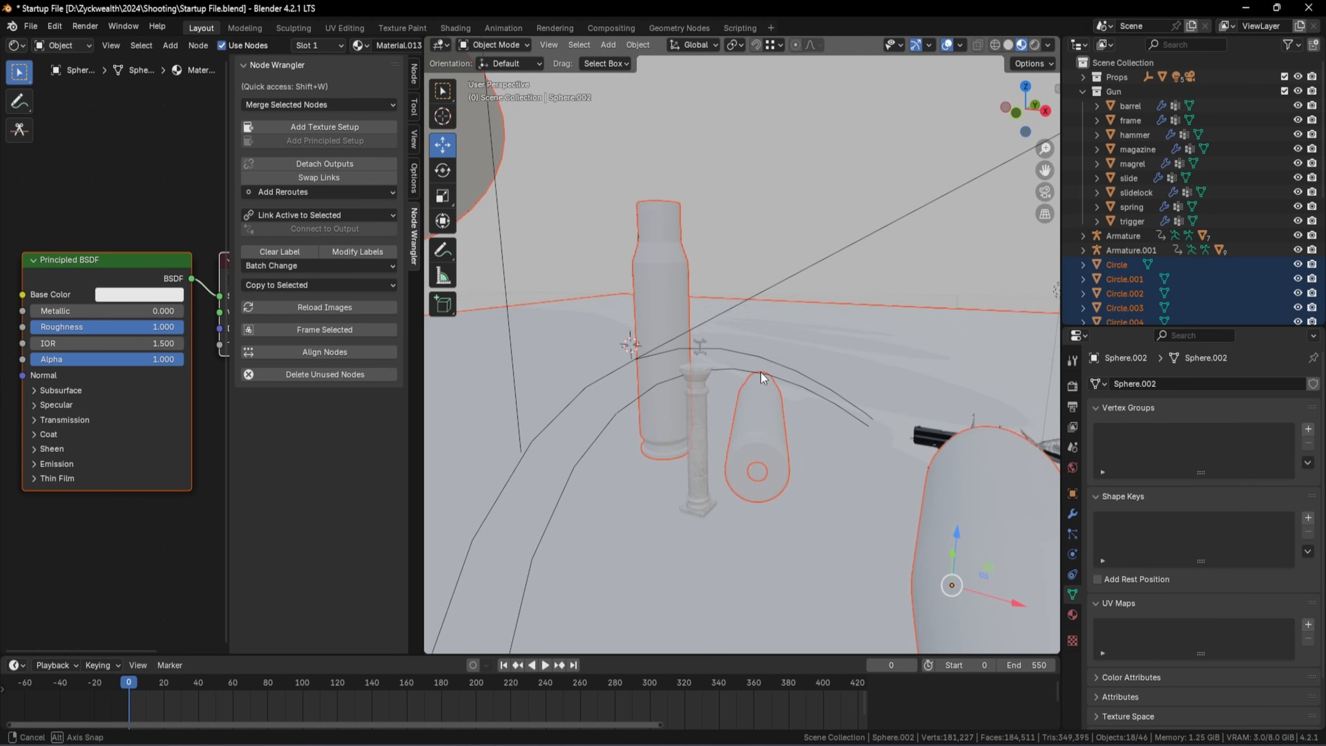
{"action": "scroll", "coordinate": [760, 371], "scroll_direction": "down", "scroll_amount": 9}
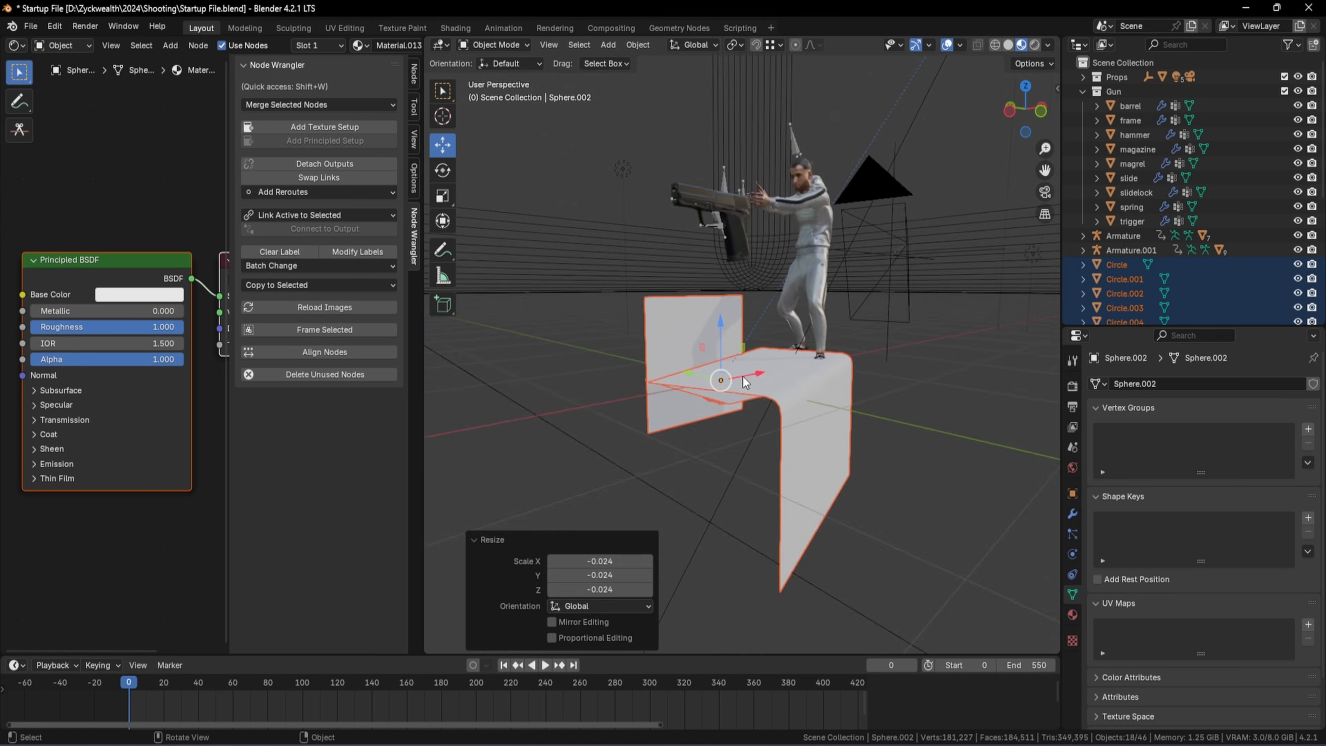
Delete the large backdrop planes that were imported with the bullet model
{"action": "scroll", "coordinate": [743, 376], "scroll_direction": "up", "scroll_amount": 3}
{"action": "mouse_move", "coordinate": [754, 385]}
{"action": "middle_mouse_down"}
{"action": "mouse_move", "coordinate": [756, 361]}
{"action": "mouse_move", "coordinate": [728, 384]}
{"action": "middle_mouse_up"}
{"action": "left_click", "coordinate": [812, 441]}
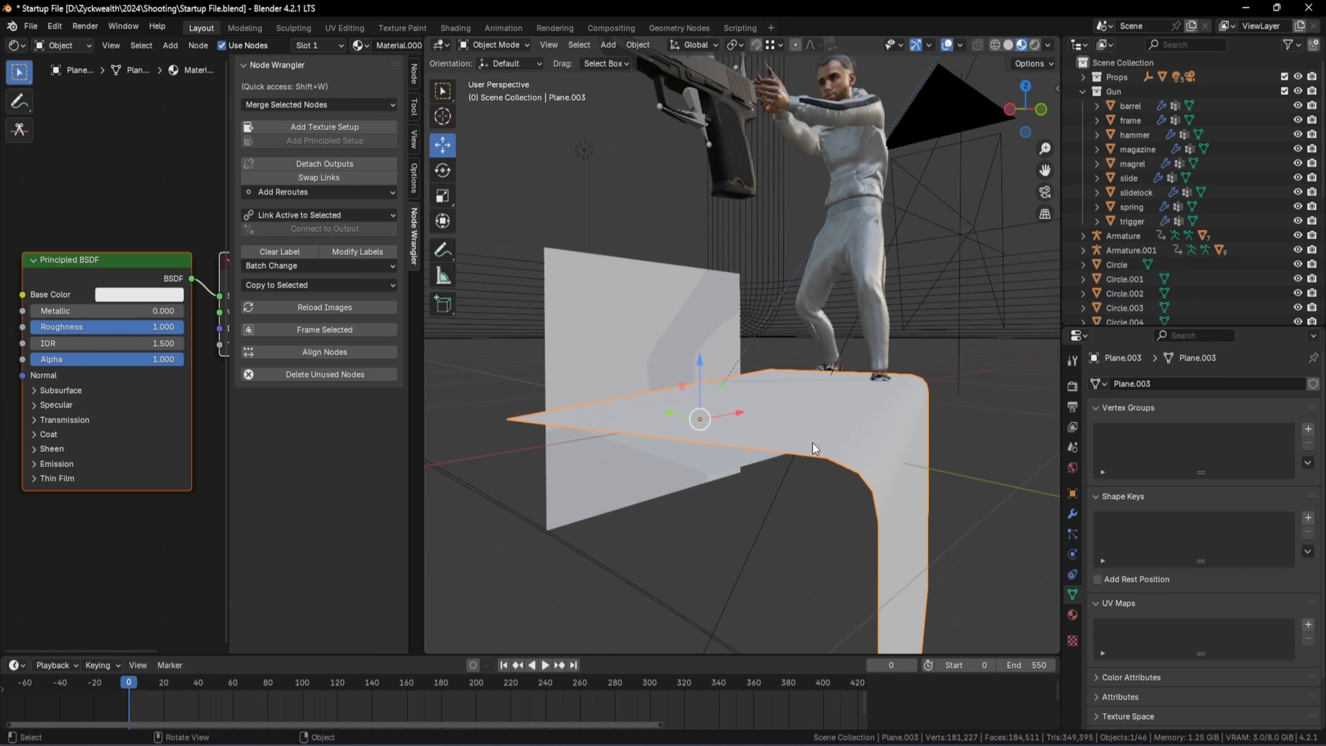
{"action": "key", "text": "Delete"}
{"action": "left_click", "coordinate": [633, 350]}
{"action": "key", "text": "Delete"}
{"action": "left_click", "coordinate": [770, 440]}
{"action": "key", "text": "Delete"}
Delete the five flat discs lying around the imported bullets and cartridges
{"action": "scroll", "coordinate": [736, 461], "scroll_direction": "up", "scroll_amount": 3}
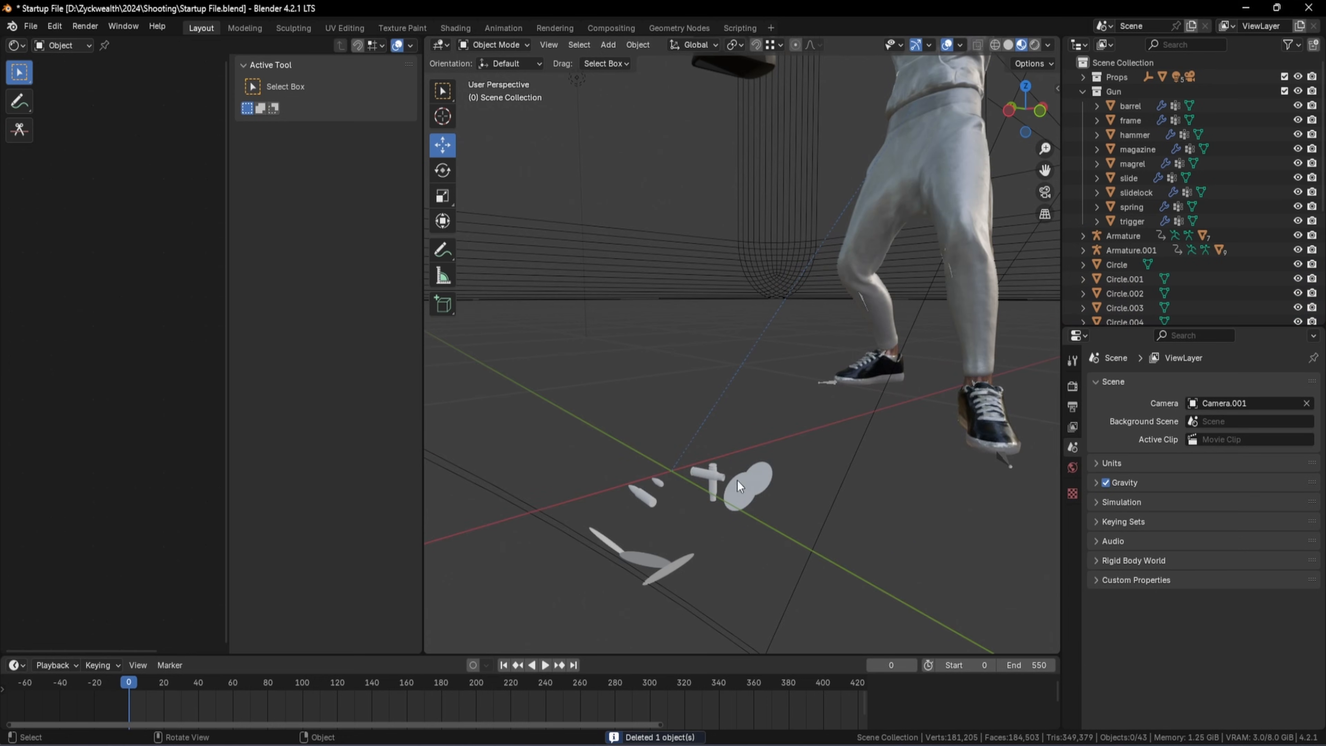
{"action": "left_click", "coordinate": [763, 484]}
{"action": "key", "text": "Delete"}
{"action": "left_click", "coordinate": [743, 492]}
{"action": "key", "text": "Delete"}
{"action": "left_click", "coordinate": [672, 562]}
{"action": "key", "text": "Delete"}
{"action": "left_click", "coordinate": [652, 558]}
{"action": "key", "text": "Delete"}
{"action": "left_click", "coordinate": [612, 541]}
{"action": "key", "text": "Delete"}
Raise the small two-part bullet head about 0.114 m along Z and delete the remaining cartridge and casing objects
{"action": "scroll", "coordinate": [653, 524], "scroll_direction": "up", "scroll_amount": 2}
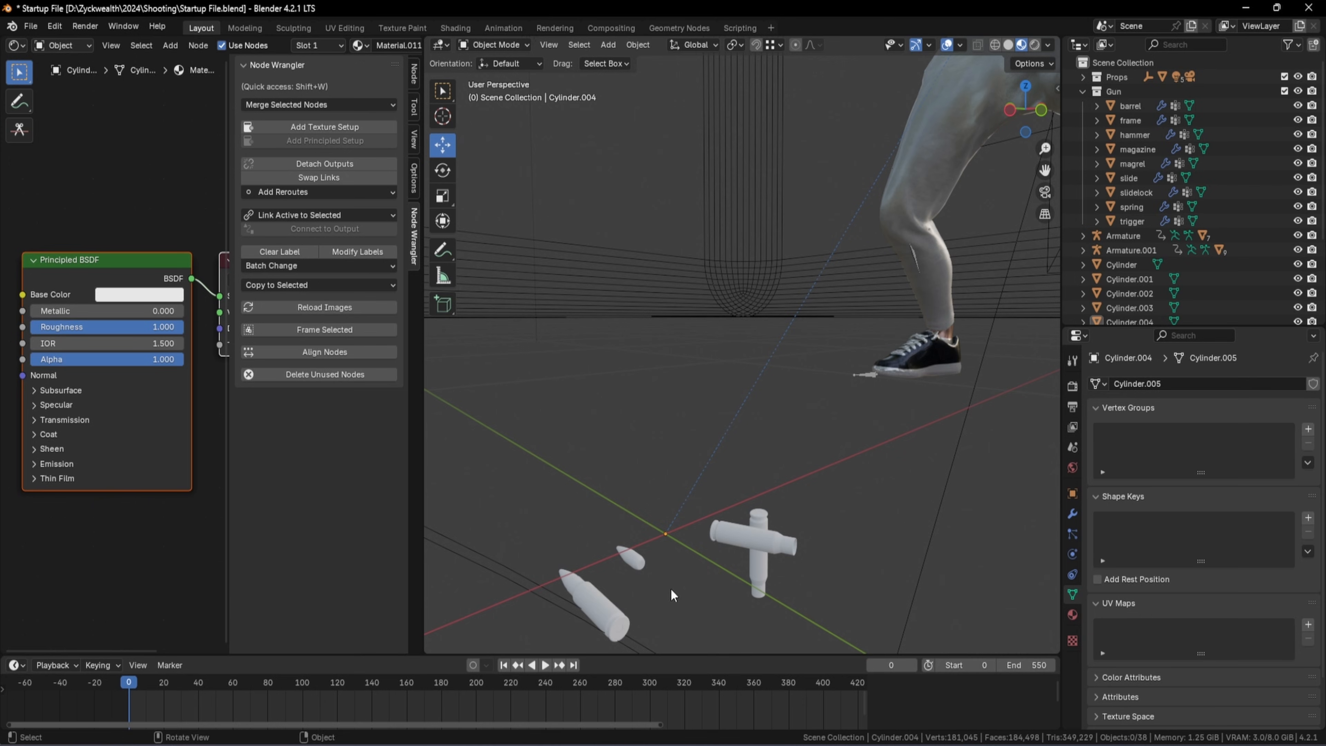
{"action": "left_click_drag", "start_coordinate": [670, 589], "coordinate": [665, 329]}
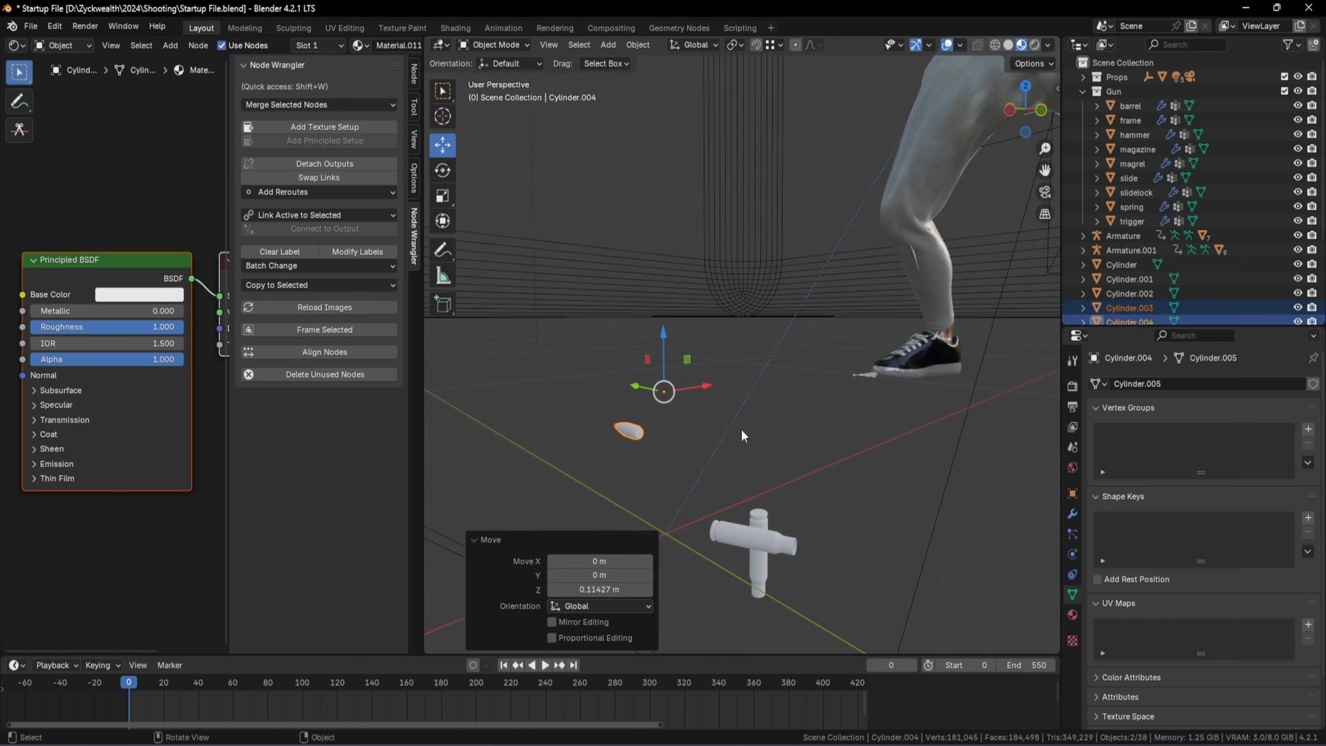
{"action": "scroll", "coordinate": [748, 446], "scroll_direction": "down", "scroll_amount": 1}
{"action": "middle_click_drag", "start_coordinate": [749, 446], "coordinate": [825, 424]}
{"action": "left_click_drag", "start_coordinate": [883, 543], "coordinate": [632, 418]}
{"action": "key", "text": "Delete"}
Join the two parts of the bullet head, Cylinder.003 and Cylinder.004, into one object
{"action": "scroll", "coordinate": [796, 491], "scroll_direction": "up", "scroll_amount": 2}
{"action": "middle_click_drag", "start_coordinate": [796, 491], "coordinate": [811, 505]}
{"action": "left_click_drag", "start_coordinate": [800, 481], "coordinate": [768, 439]}
{"action": "scroll", "coordinate": [783, 454], "scroll_direction": "up", "scroll_amount": 1}
{"action": "middle_click_drag", "start_coordinate": [788, 459], "coordinate": [680, 437]}
{"action": "left_click", "coordinate": [709, 459]}
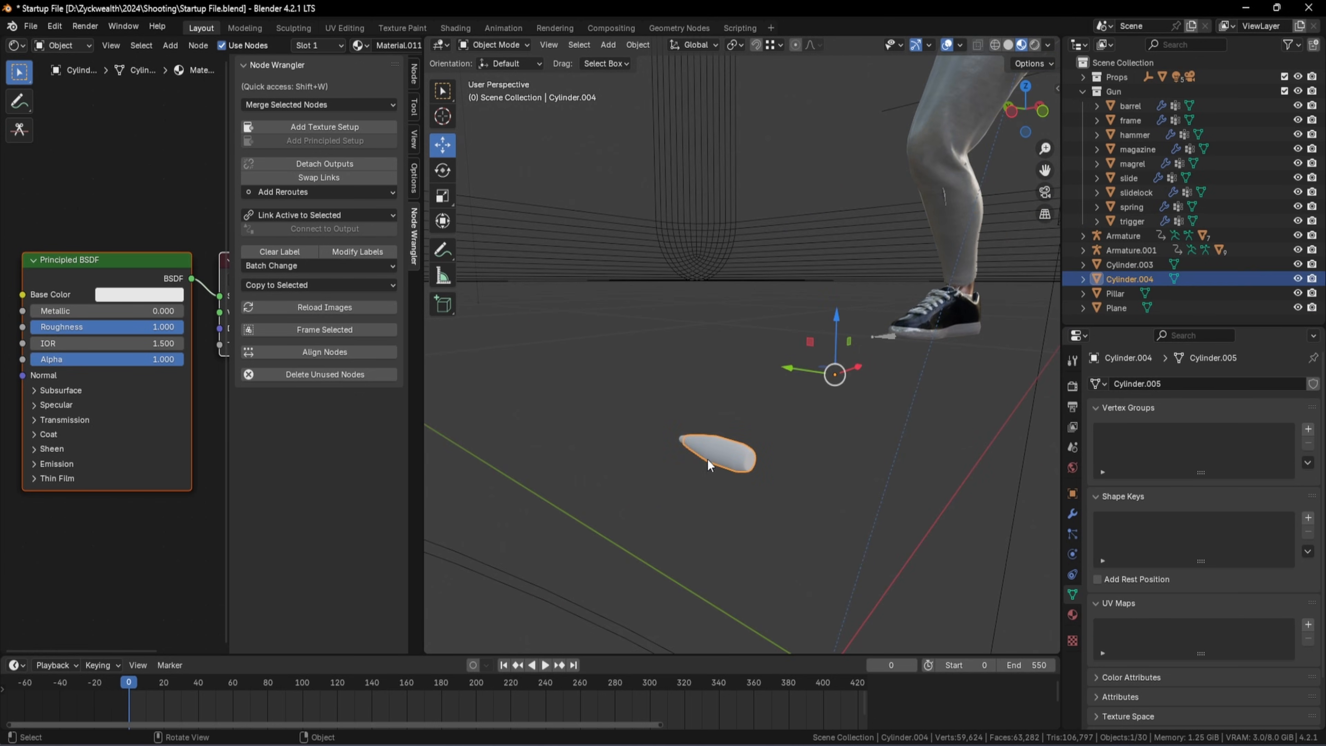
{"action": "left_click", "coordinate": [677, 440]}
{"action": "left_click", "coordinate": [729, 452]}
{"action": "middle_click_drag", "start_coordinate": [730, 452], "coordinate": [780, 486]}
{"action": "left_click_drag", "start_coordinate": [781, 493], "coordinate": [673, 403]}
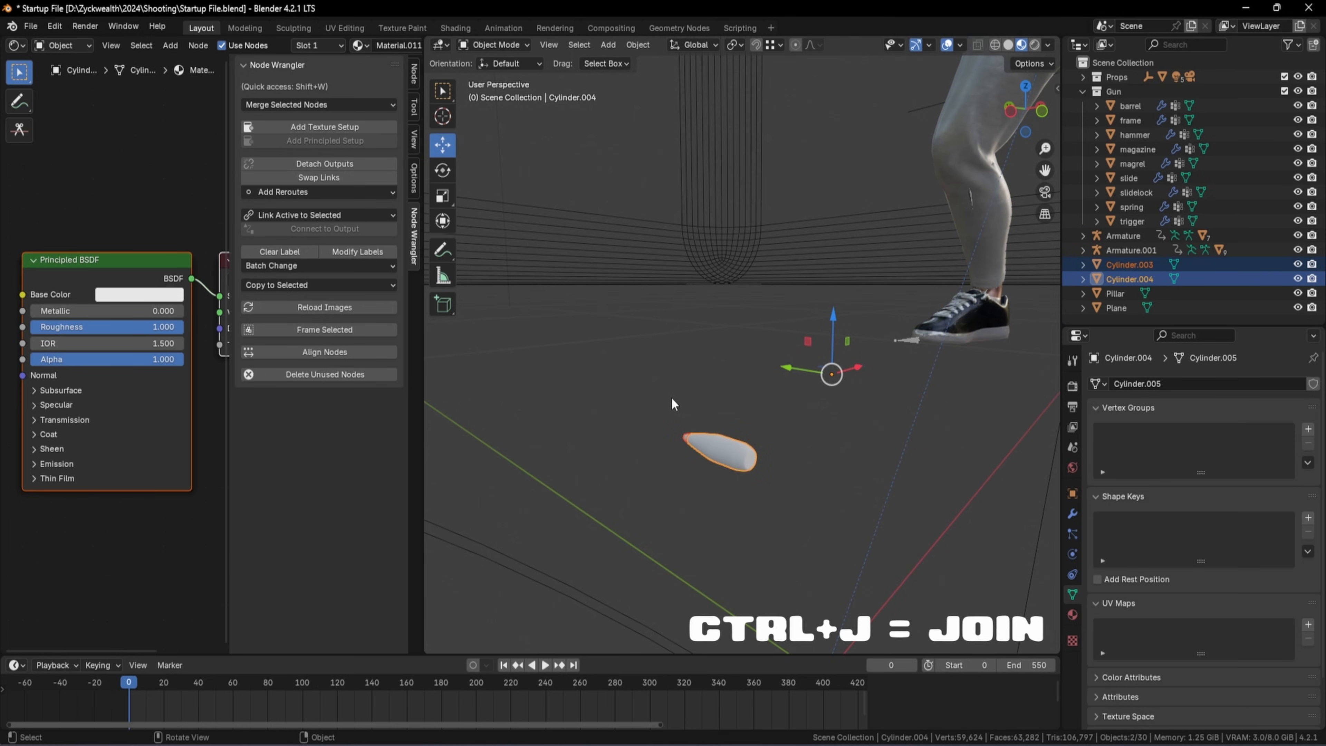
{"action": "key", "text": "ctrl+j"}
Set the joined bullet head's origin to its geometry
{"action": "middle_click_drag", "start_coordinate": [673, 404], "coordinate": [784, 389]}
{"action": "middle_click_drag", "start_coordinate": [755, 440], "coordinate": [785, 458]}
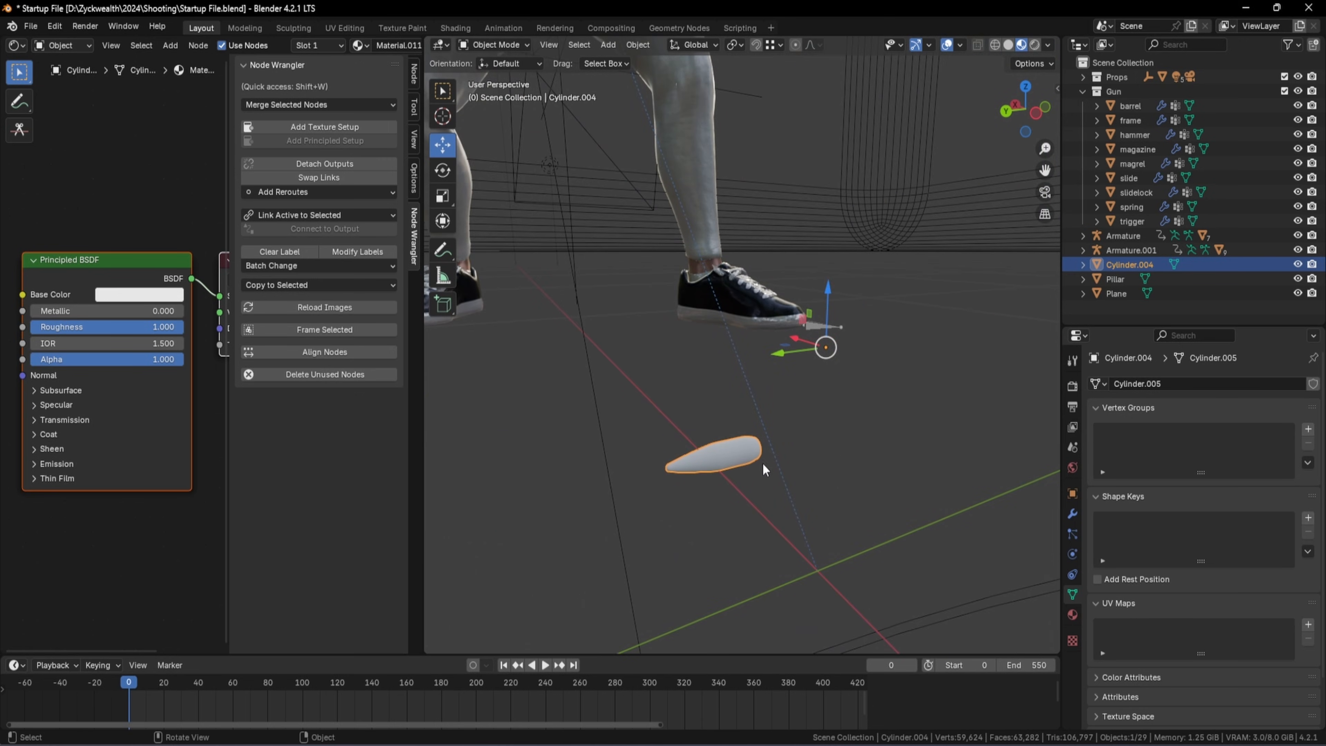
{"action": "middle_click_drag", "start_coordinate": [857, 363], "coordinate": [771, 401]}
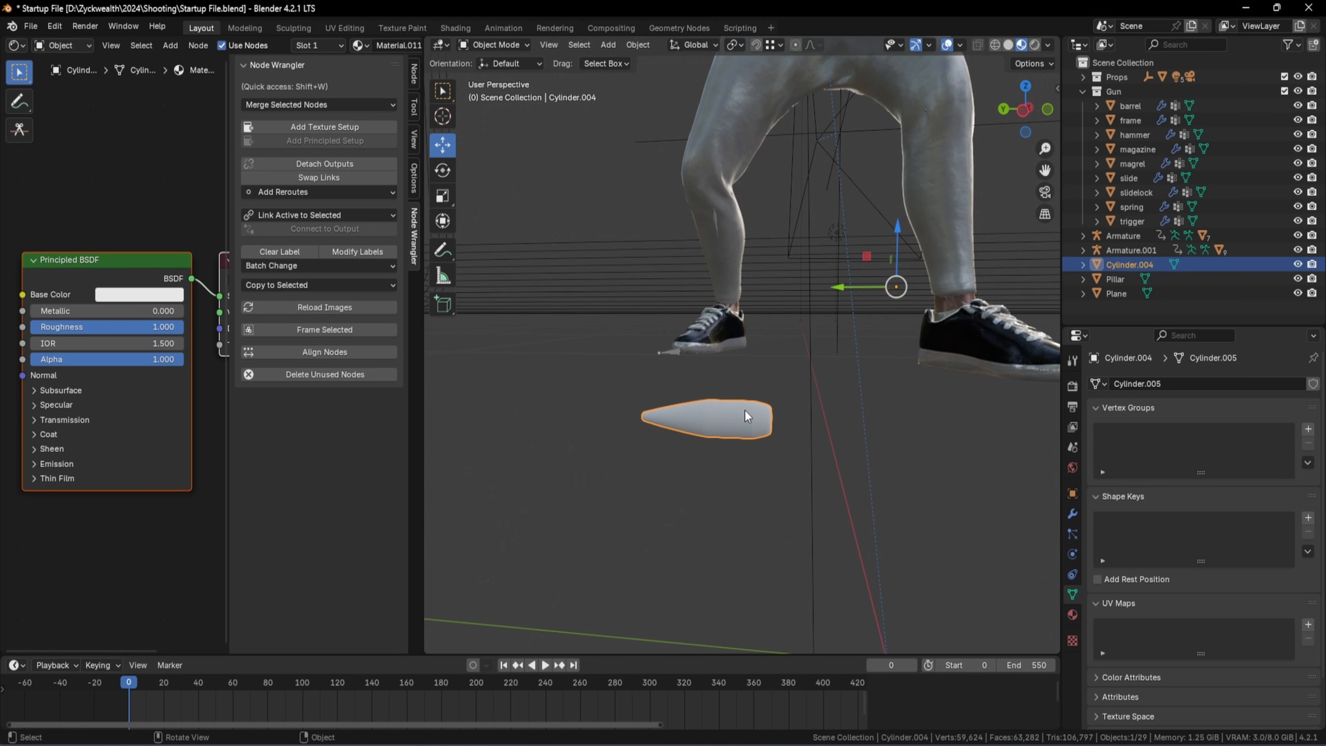
{"action": "middle_click_drag", "start_coordinate": [744, 410], "coordinate": [776, 367]}
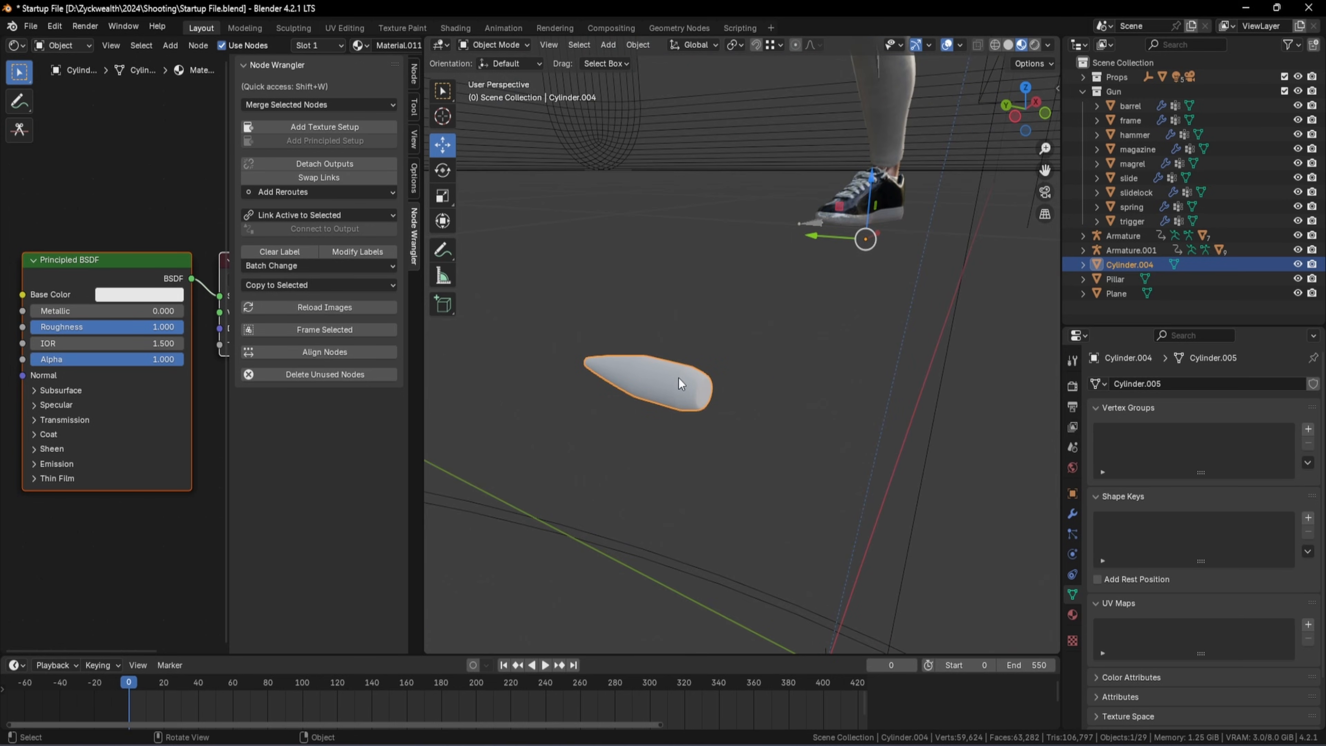
{"action": "left_click", "coordinate": [645, 46]}
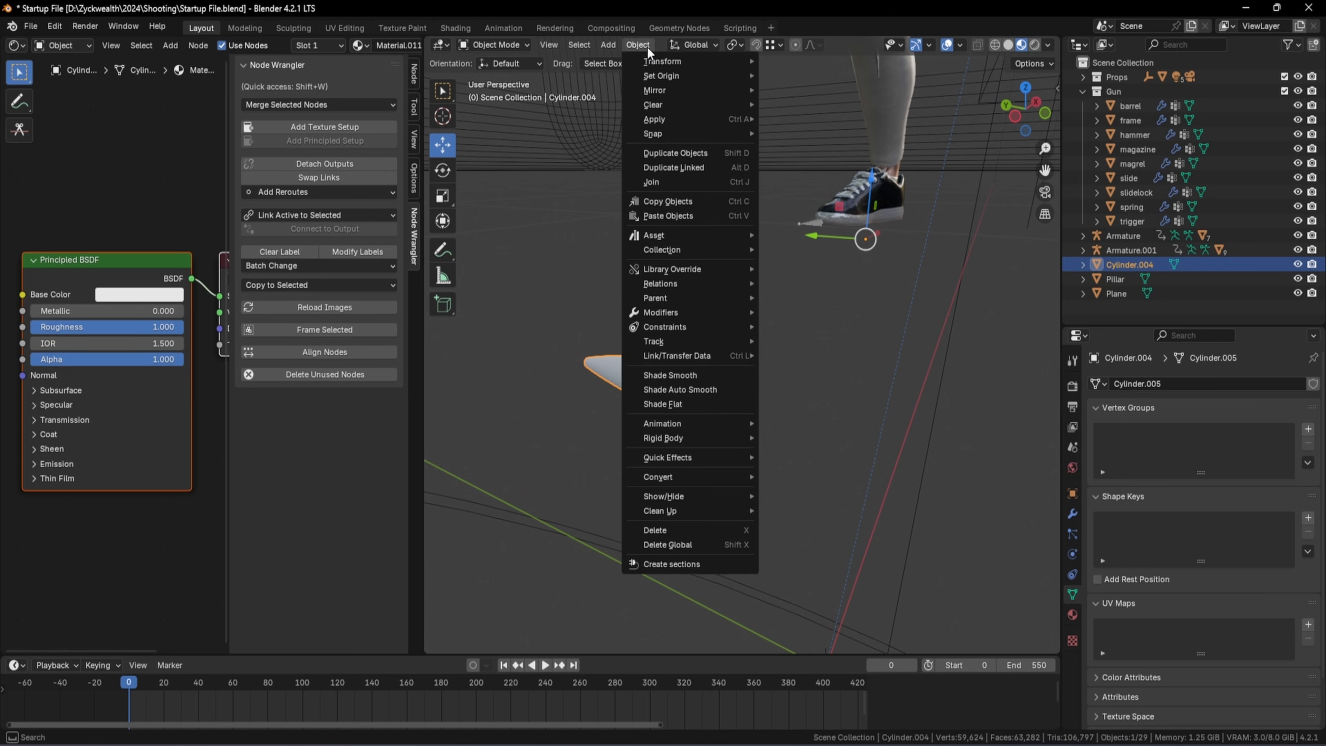
{"action": "mouse_move", "coordinate": [672, 73]}
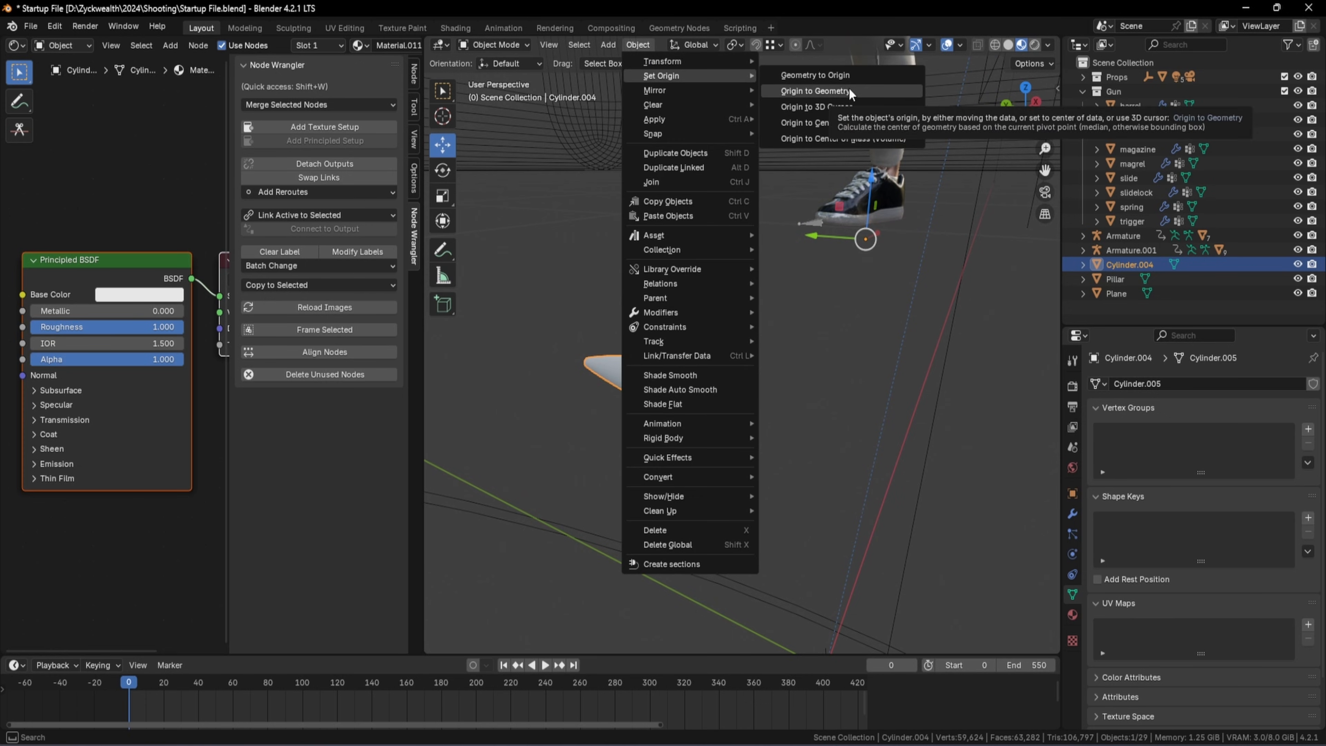
{"action": "left_click", "coordinate": [815, 91]}
{"action": "middle_click_drag", "start_coordinate": [848, 88], "coordinate": [846, 344]}
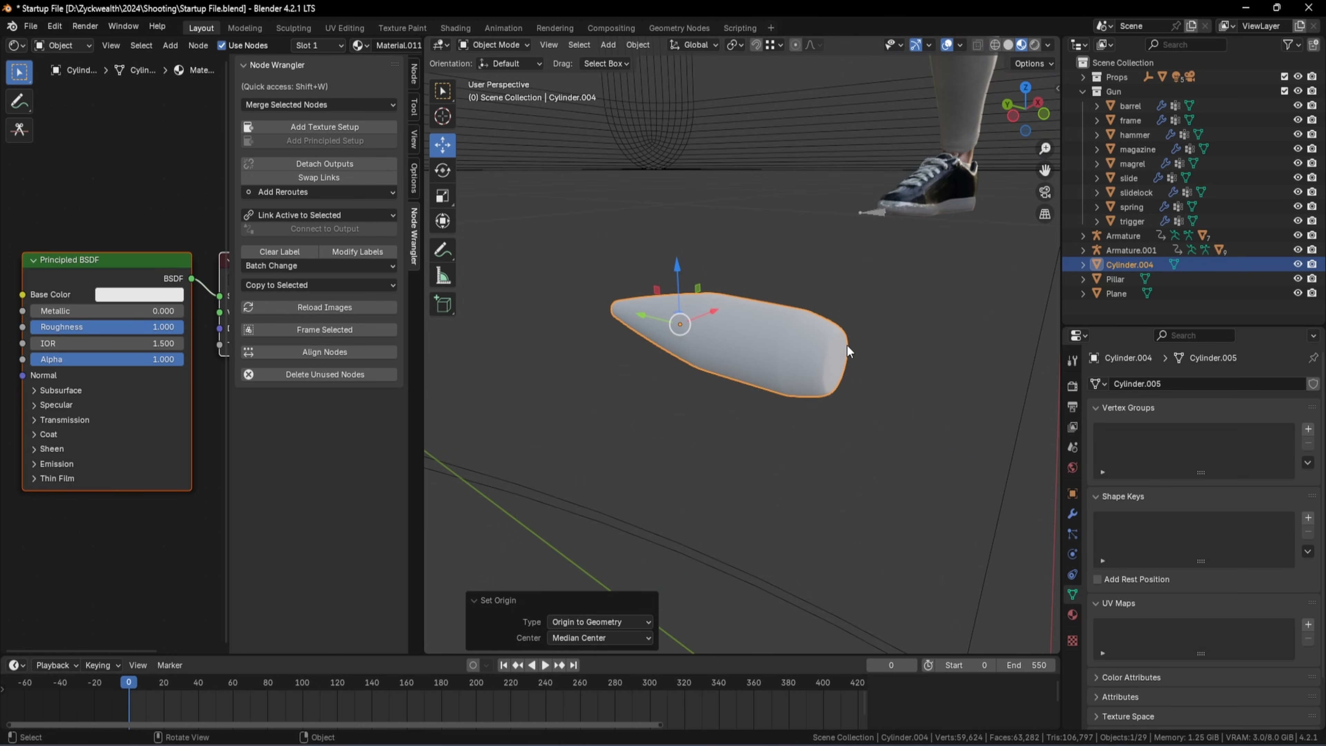
Remove both existing material slots from the bullet head and create a new material for it
{"action": "left_click", "coordinate": [1068, 617]}
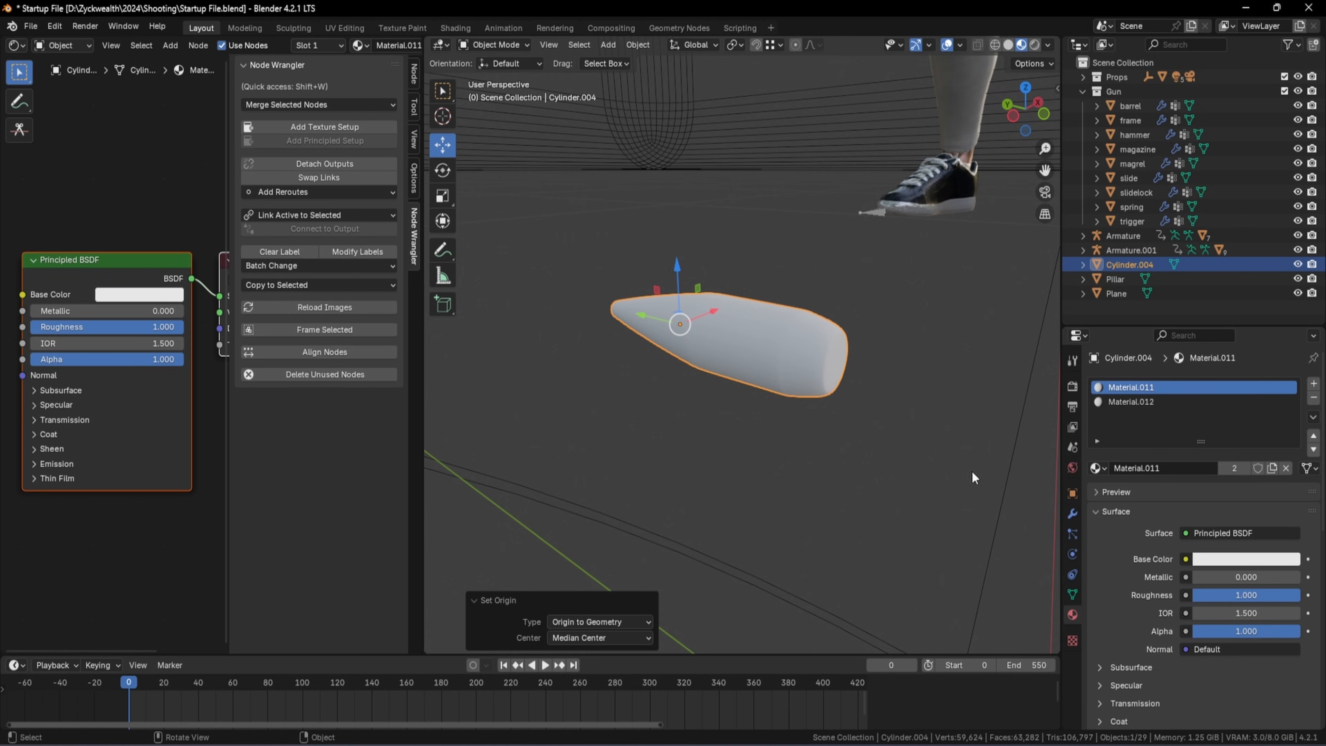
{"action": "left_click", "coordinate": [1314, 398]}
{"action": "left_click", "coordinate": [1313, 398]}
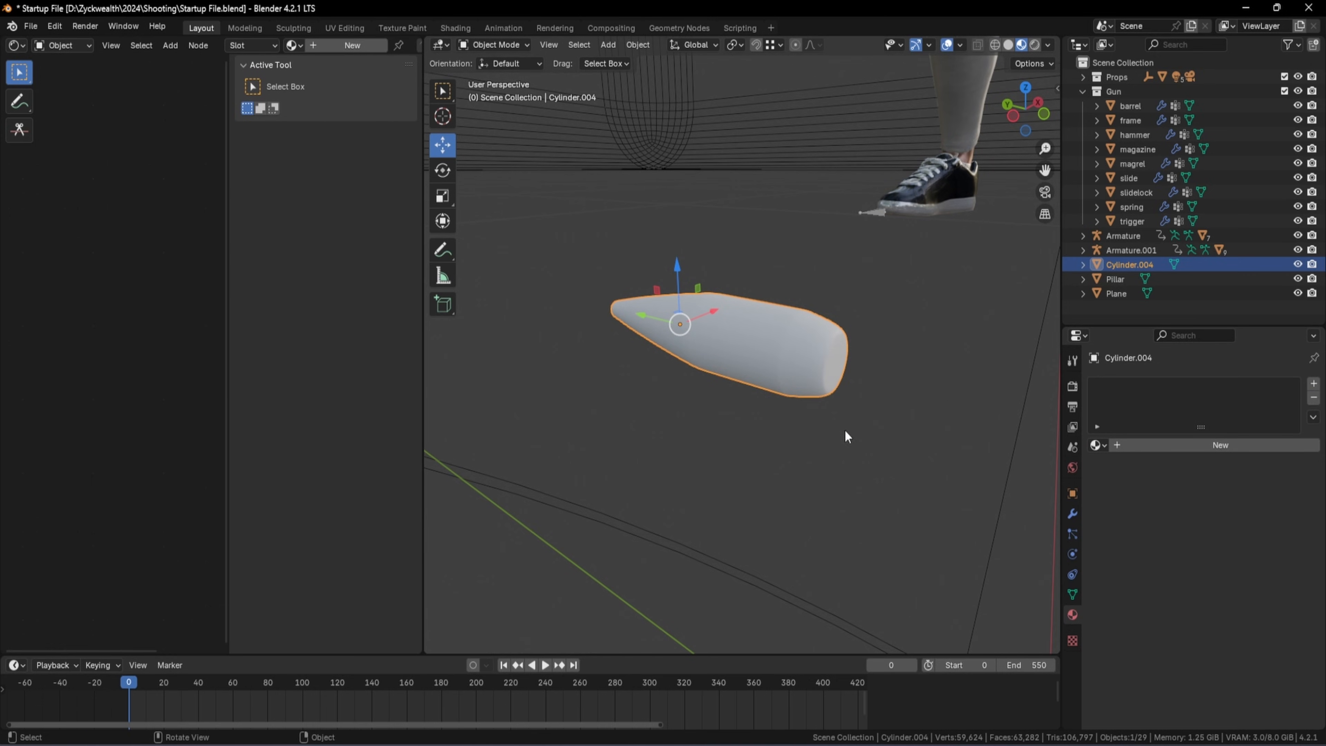
{"action": "left_click", "coordinate": [1221, 444]}
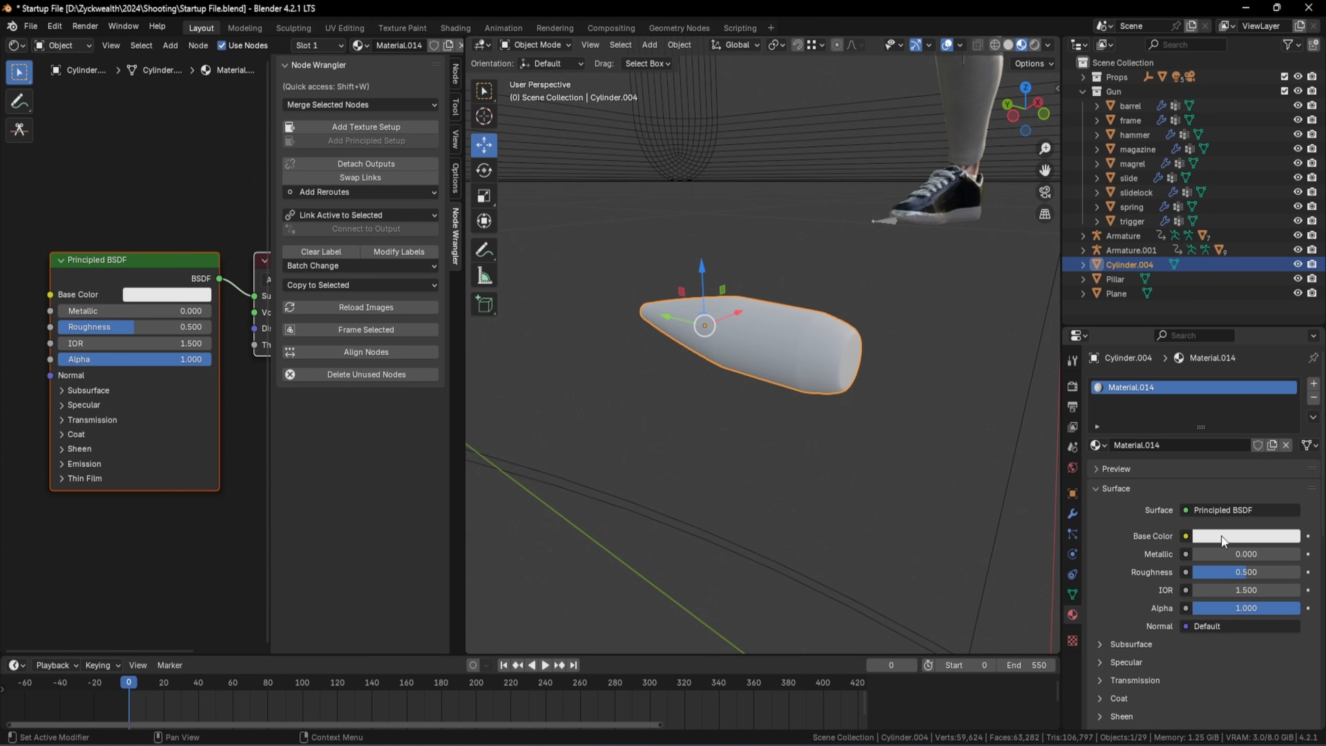
Set the bullet material's base colour to golden orange (hue 0.080, saturation 0.965, value 0.800), metallic to 0.834 and roughness to 0.169
{"action": "left_click", "coordinate": [1221, 536]}
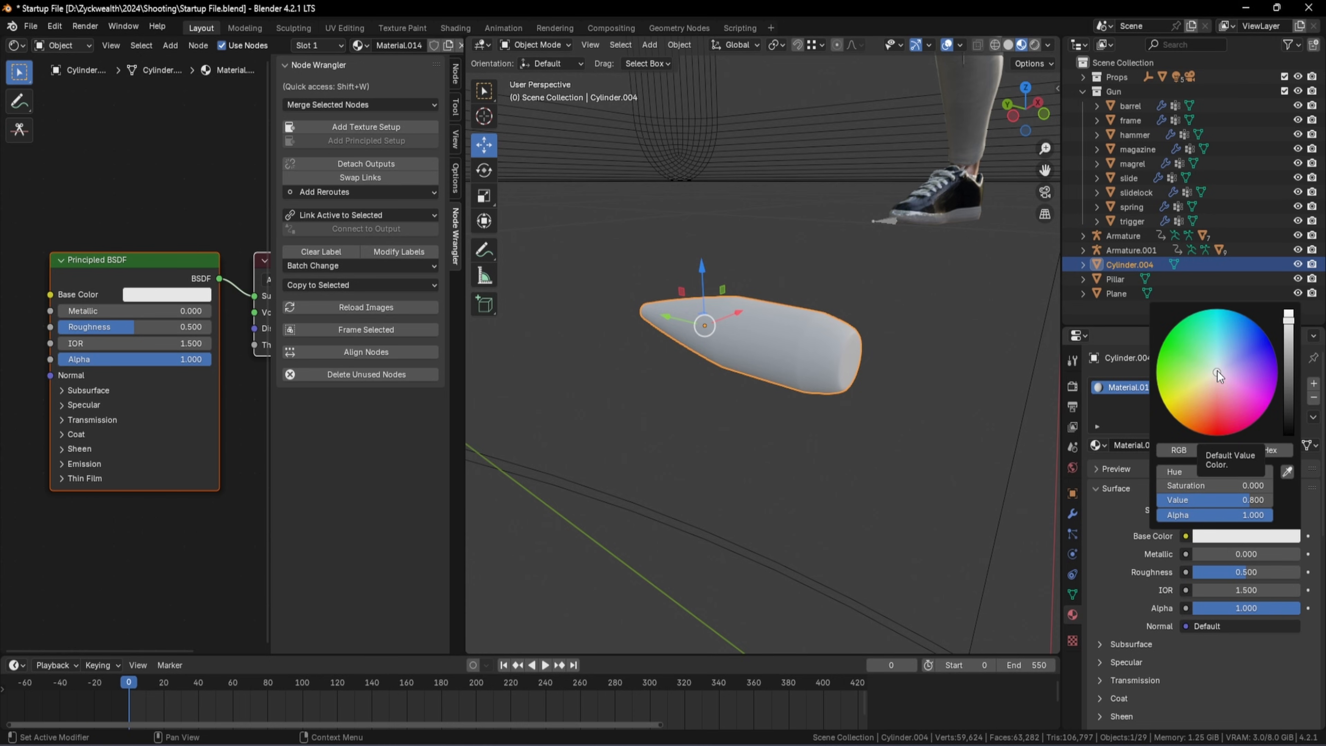
{"action": "left_click_drag", "start_coordinate": [1218, 369], "coordinate": [1189, 404]}
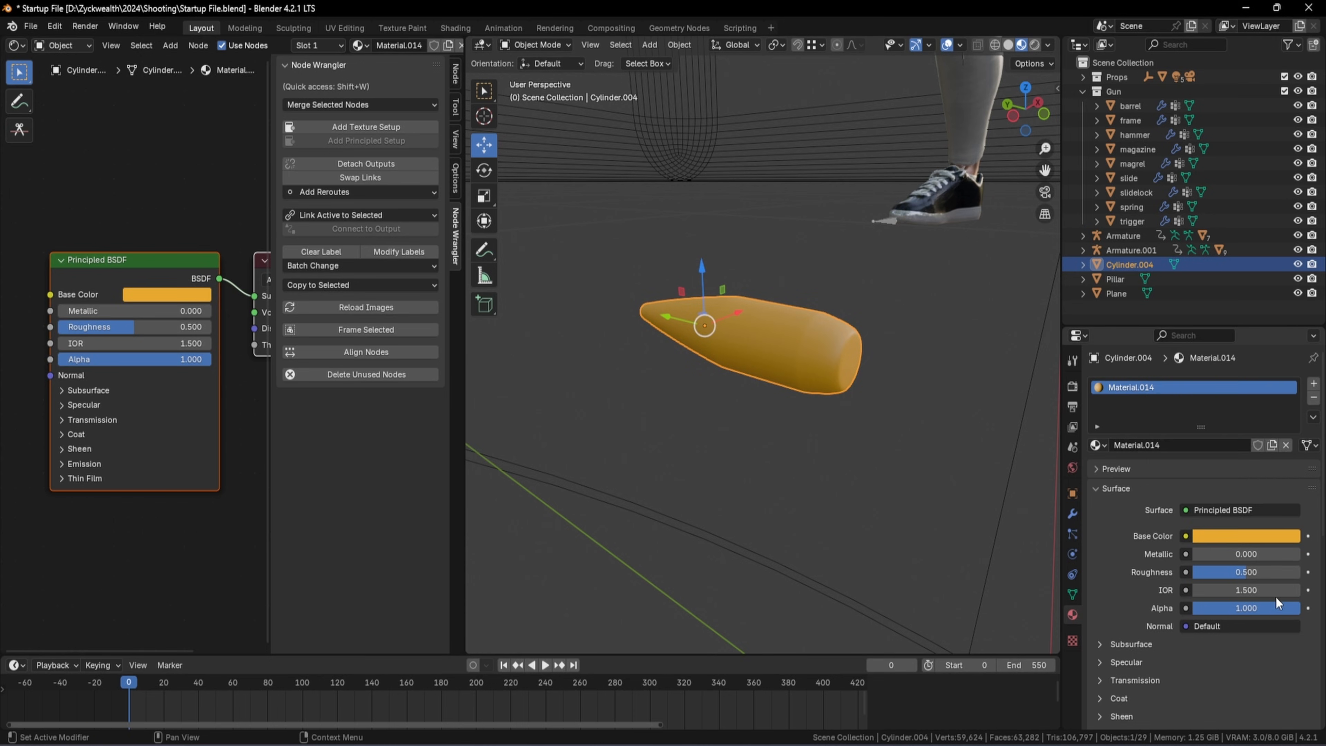
{"action": "left_click_drag", "start_coordinate": [1197, 553], "coordinate": [1257, 553]}
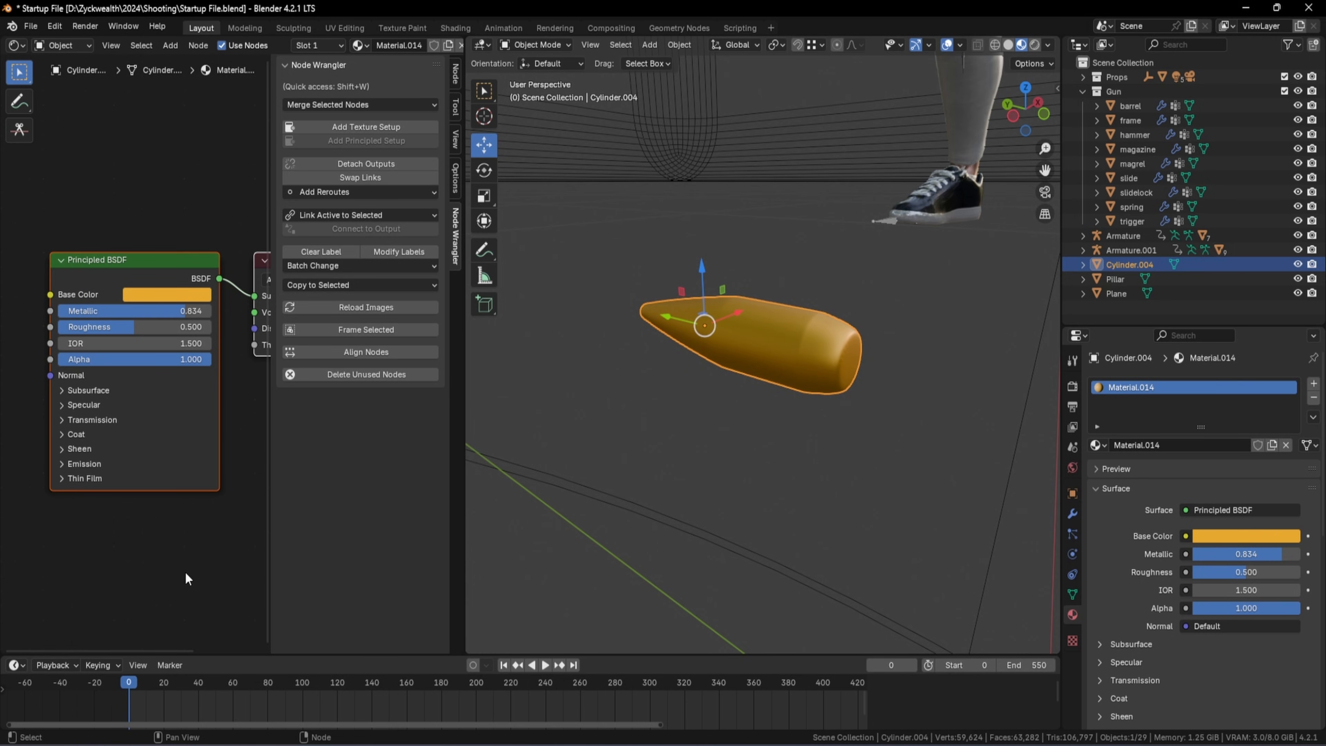
{"action": "left_click_drag", "start_coordinate": [1252, 572], "coordinate": [736, 372]}
{"action": "mouse_move", "coordinate": [736, 372]}
{"action": "middle_mouse_down"}
{"action": "mouse_move", "coordinate": [834, 372]}
{"action": "mouse_move", "coordinate": [875, 333]}
{"action": "mouse_move", "coordinate": [828, 357]}
{"action": "mouse_move", "coordinate": [723, 352]}
{"action": "mouse_move", "coordinate": [746, 386]}
{"action": "middle_mouse_up"}
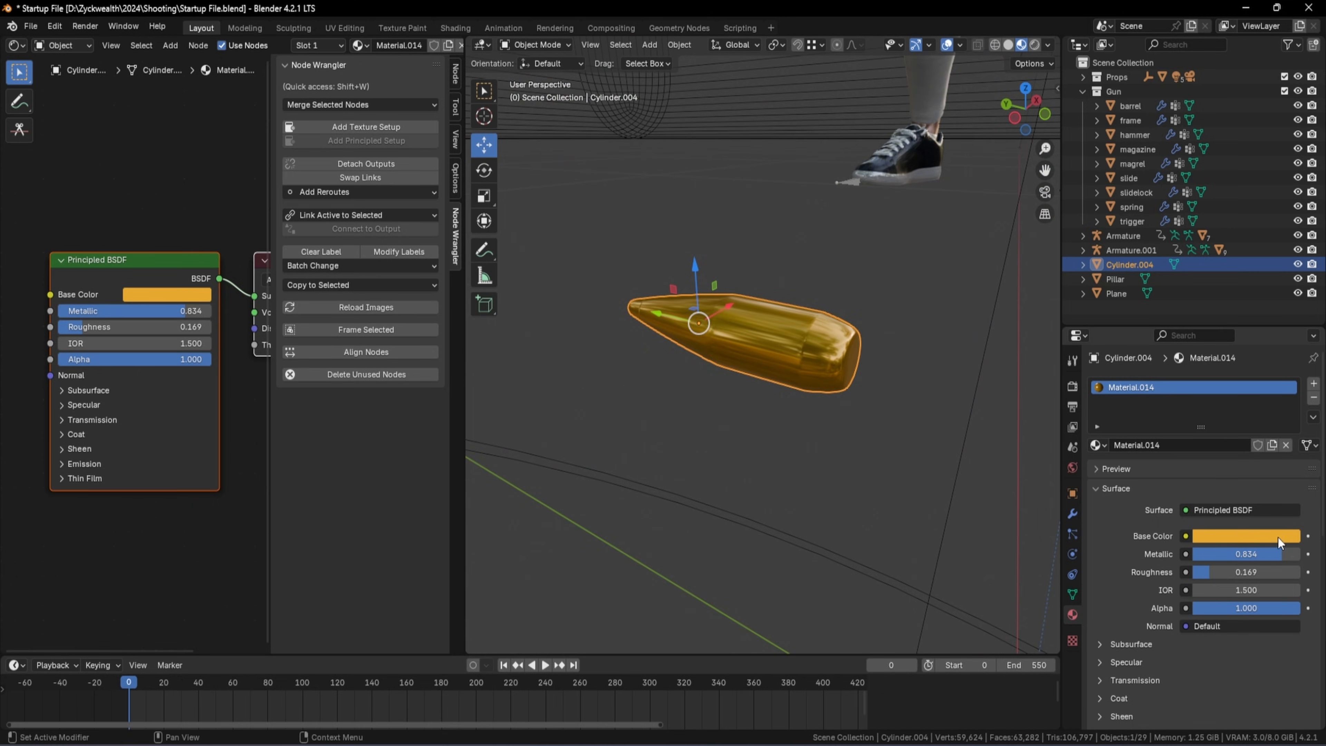
Try a neutral grey base colour on the bullet material, undo it and reselect the bullet
{"action": "left_click", "coordinate": [1247, 538]}
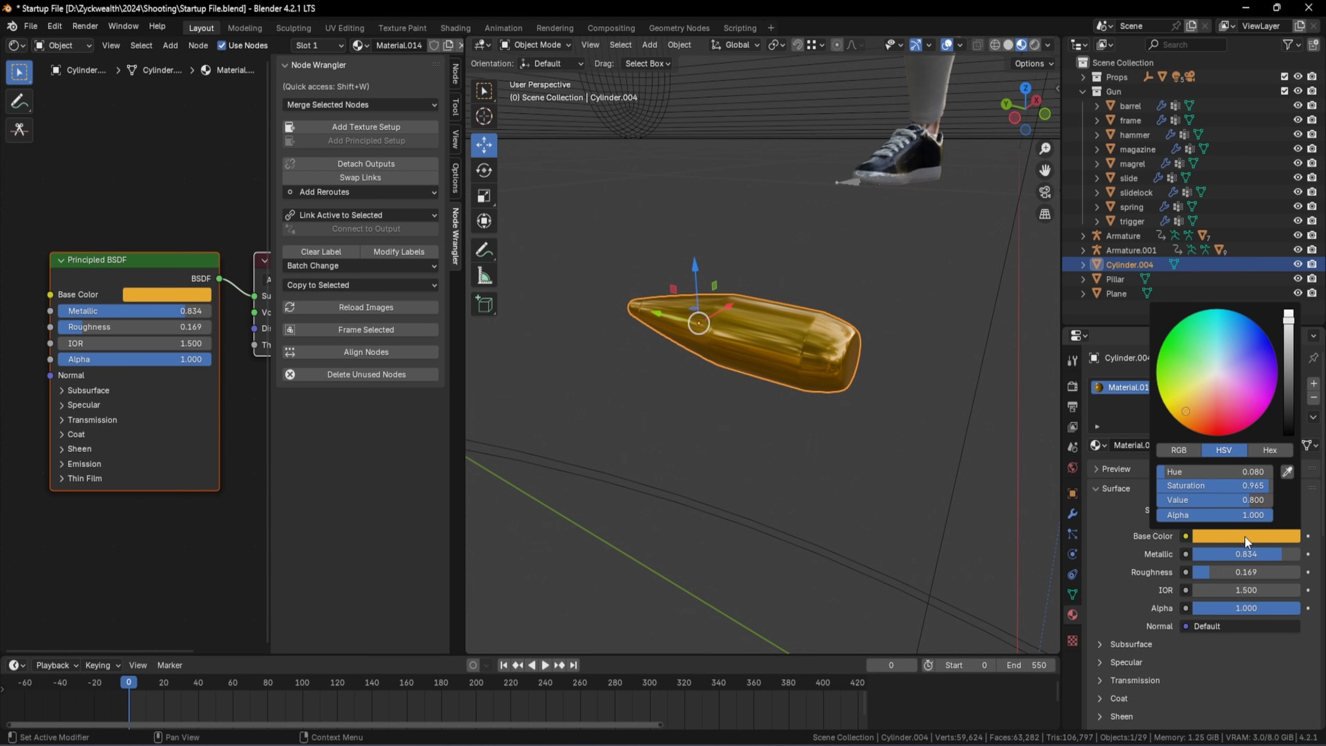
{"action": "middle_click_drag", "start_coordinate": [965, 384], "coordinate": [866, 370]}
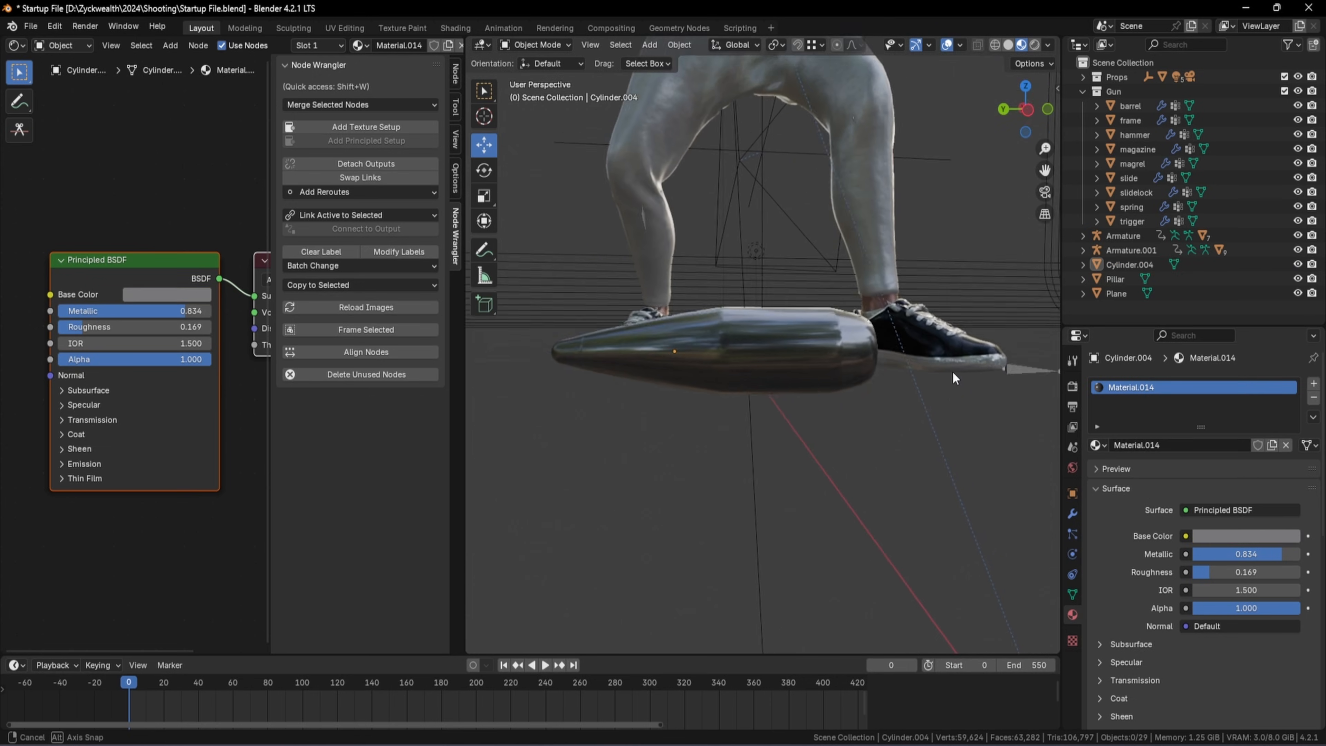
{"action": "key", "text": "ctrl+z"}
{"action": "key", "text": "ctrl+z"}
{"action": "left_click", "coordinate": [806, 327]}
Scale the pillar down uniformly in the front view and lower it about 0.068 m along Z onto the ground
{"action": "scroll", "coordinate": [806, 327], "scroll_direction": "down", "scroll_amount": 5}
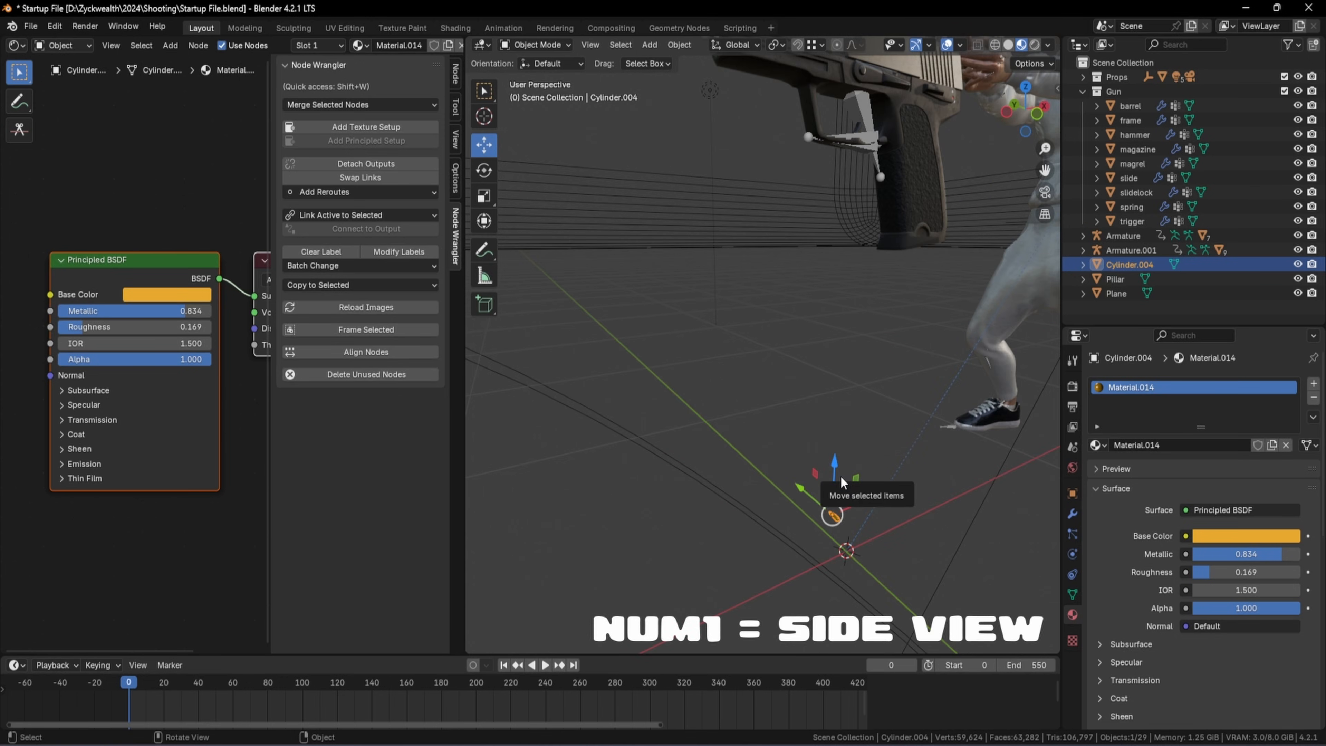
{"action": "key", "text": "KP_1"}
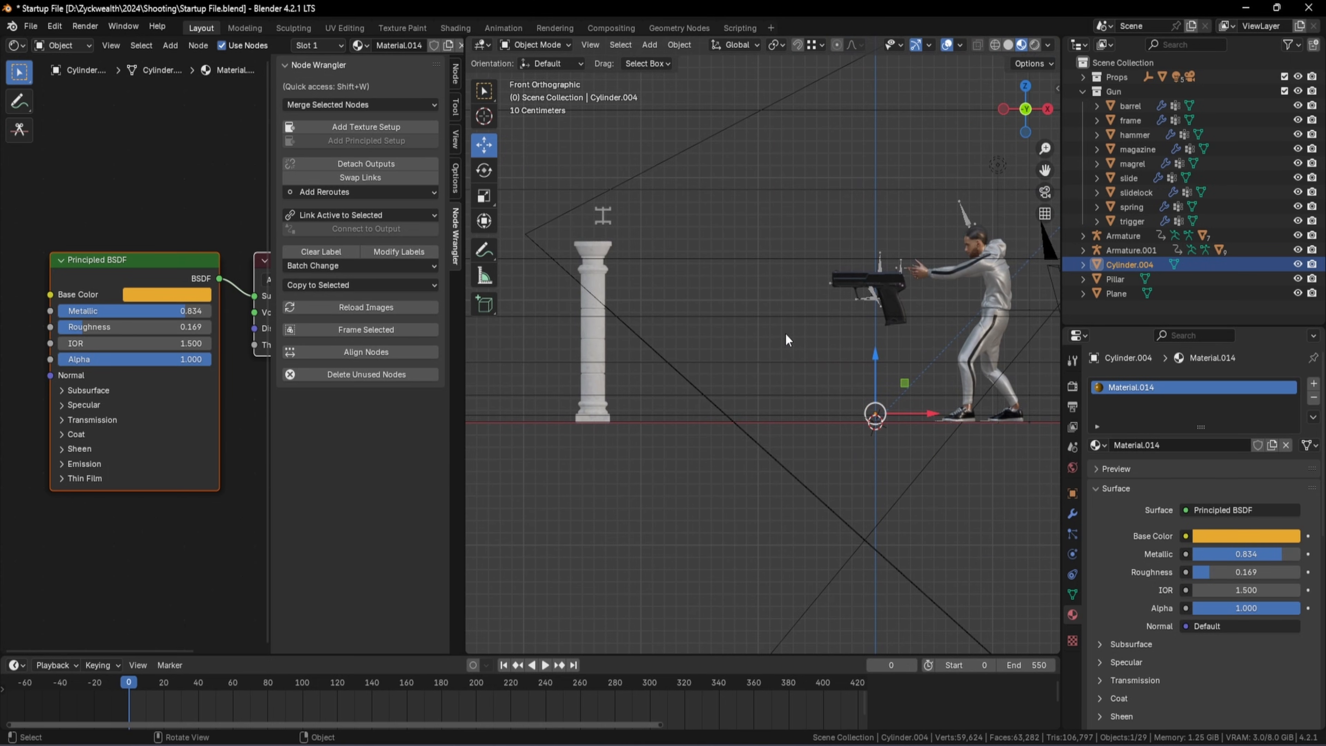
{"action": "middle_click_drag", "start_coordinate": [785, 334], "coordinate": [587, 426], "text": "shift"}
{"action": "left_click", "coordinate": [552, 430]}
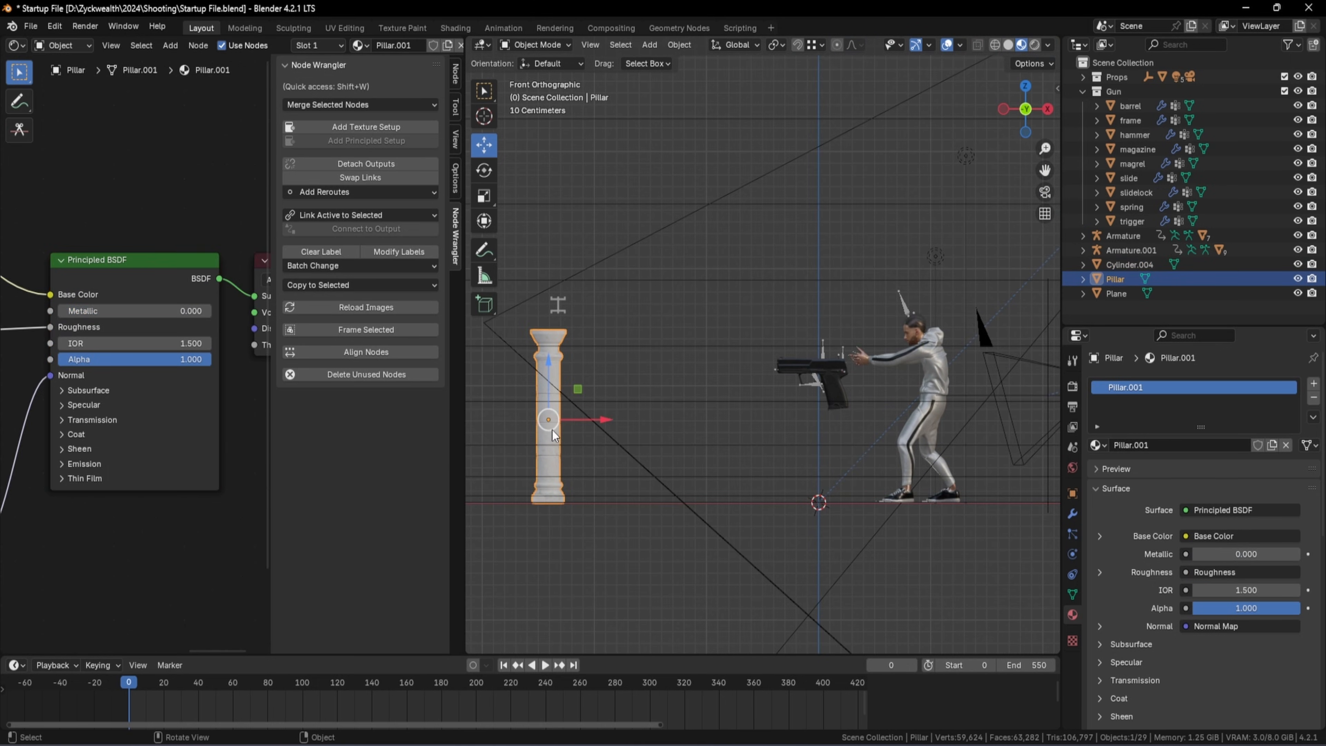
{"action": "key", "text": "s"}
{"action": "left_click", "coordinate": [587, 450]}
{"action": "key", "text": "g"}
{"action": "key", "text": "z"}
{"action": "left_click", "coordinate": [579, 470]}
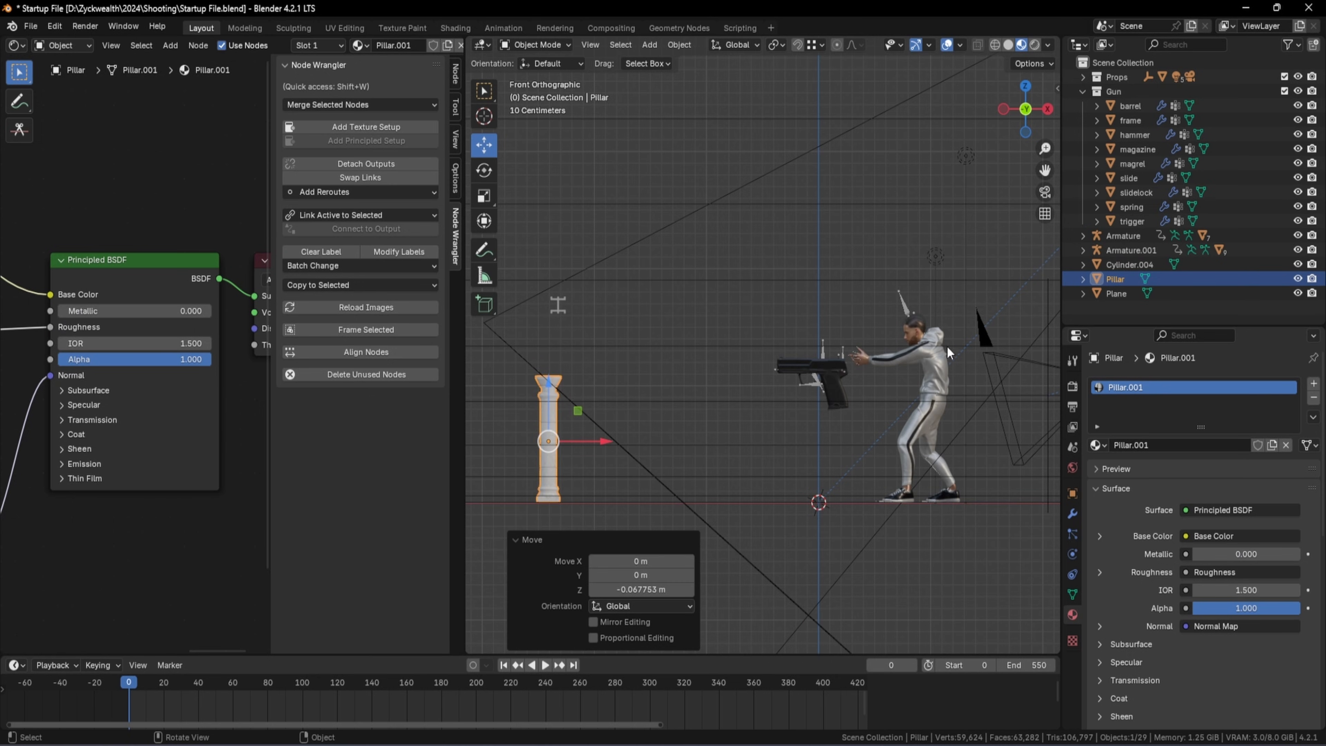
Centre the metal stand over the pillar along X and lower it onto the pillar's top
{"action": "left_click_drag", "start_coordinate": [522, 272], "coordinate": [670, 320]}
{"action": "scroll", "coordinate": [570, 341], "scroll_direction": "up", "scroll_amount": 3}
{"action": "middle_click_drag", "start_coordinate": [570, 341], "coordinate": [690, 362], "text": "shift"}
{"action": "scroll", "coordinate": [763, 350], "scroll_direction": "up", "scroll_amount": 1}
{"action": "scroll", "coordinate": [688, 362], "scroll_direction": "up", "scroll_amount": 1}
{"action": "key", "text": "g"}
{"action": "key", "text": "x"}
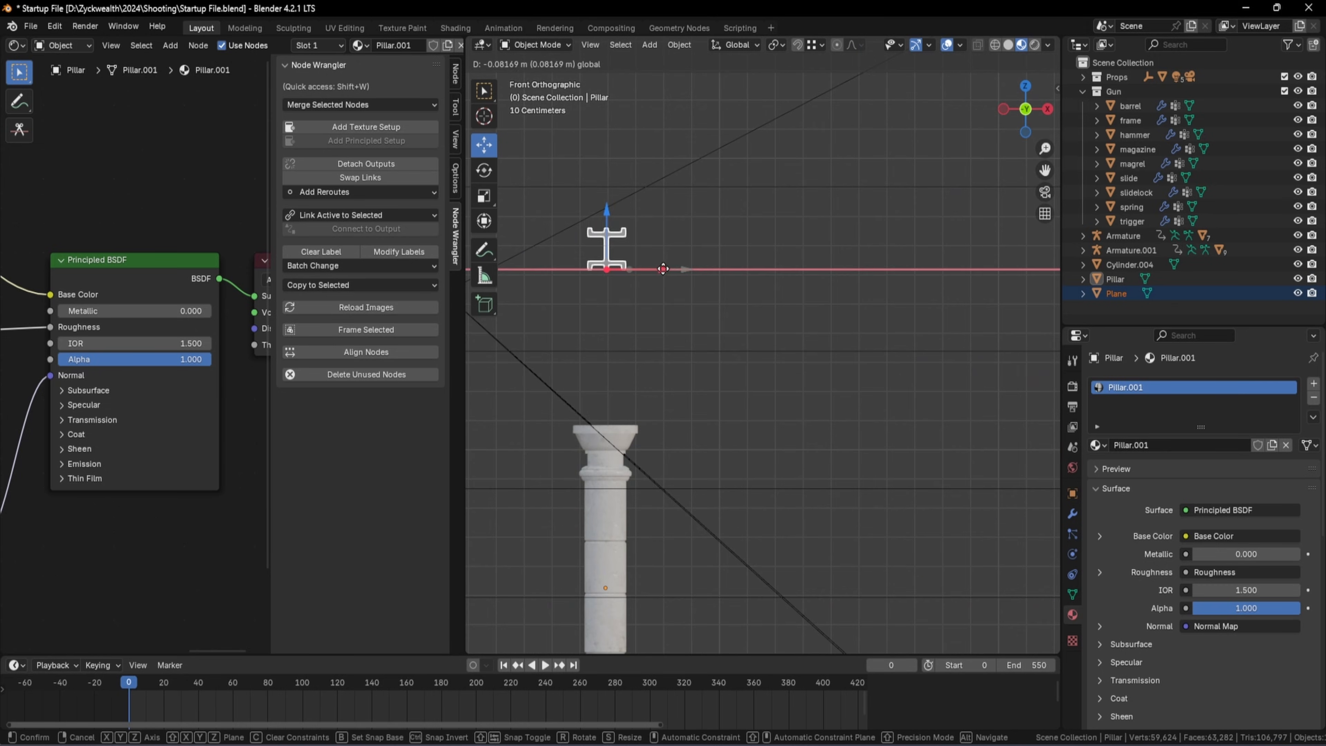
{"action": "left_click", "coordinate": [612, 215]}
{"action": "left_click_drag", "start_coordinate": [611, 214], "coordinate": [611, 354]}
{"action": "left_click_drag", "start_coordinate": [611, 354], "coordinate": [611, 371]}
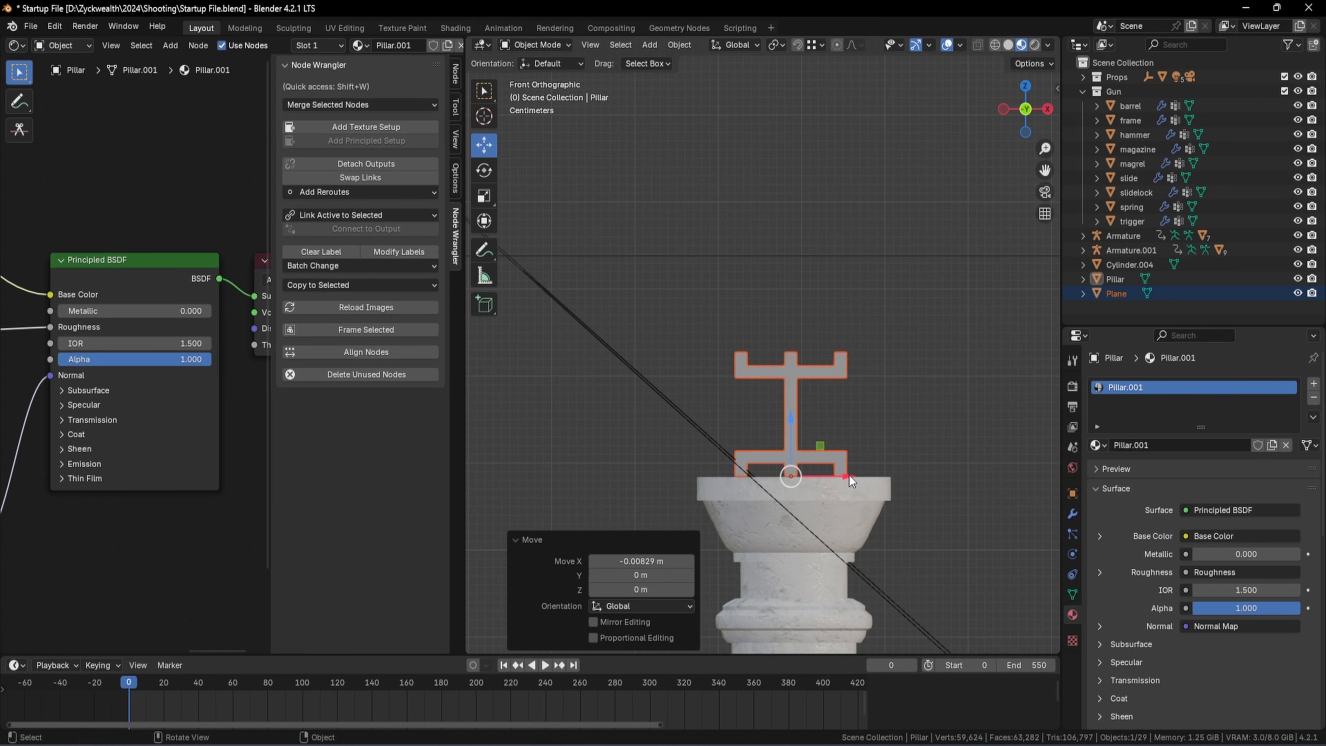
Scale the metal stand uniformly to 0.543 of its size on top of the pillar
{"action": "key", "text": "s"}
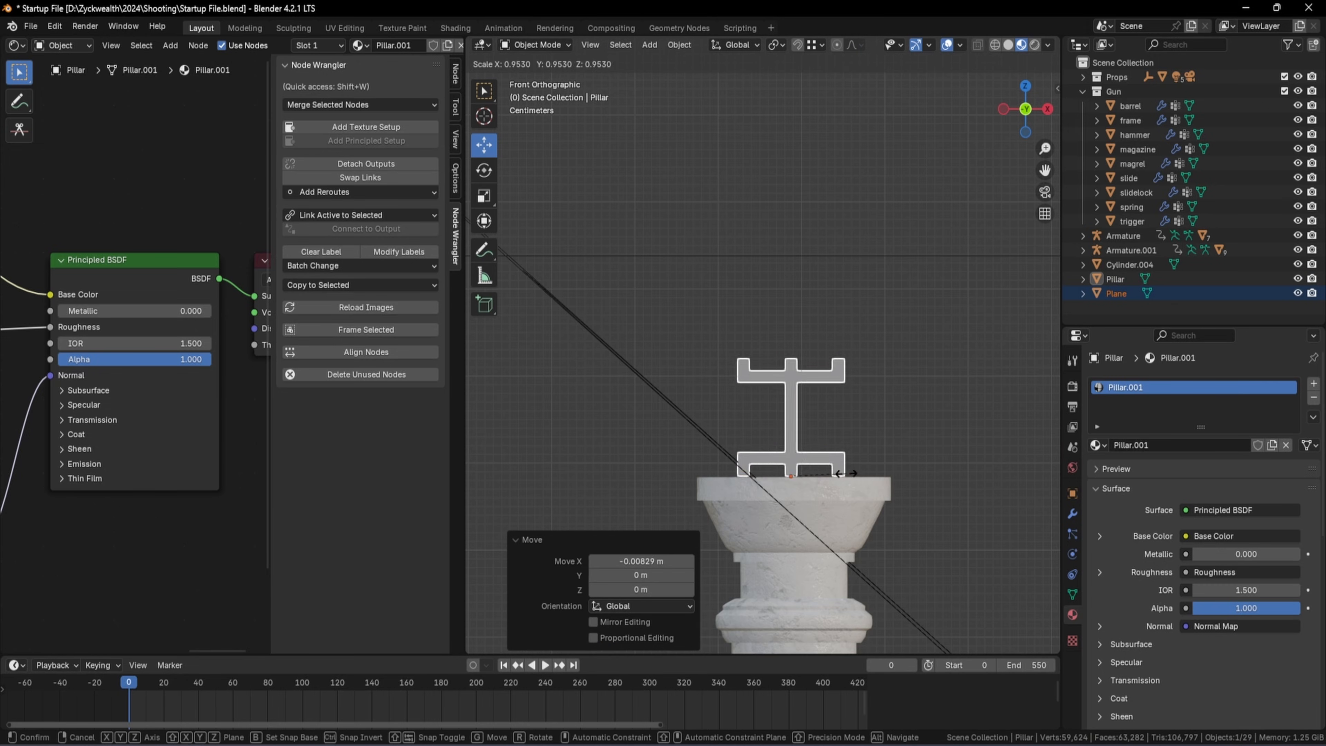
{"action": "left_click", "coordinate": [817, 470]}
{"action": "scroll", "coordinate": [680, 361], "scroll_direction": "down", "scroll_amount": 3}
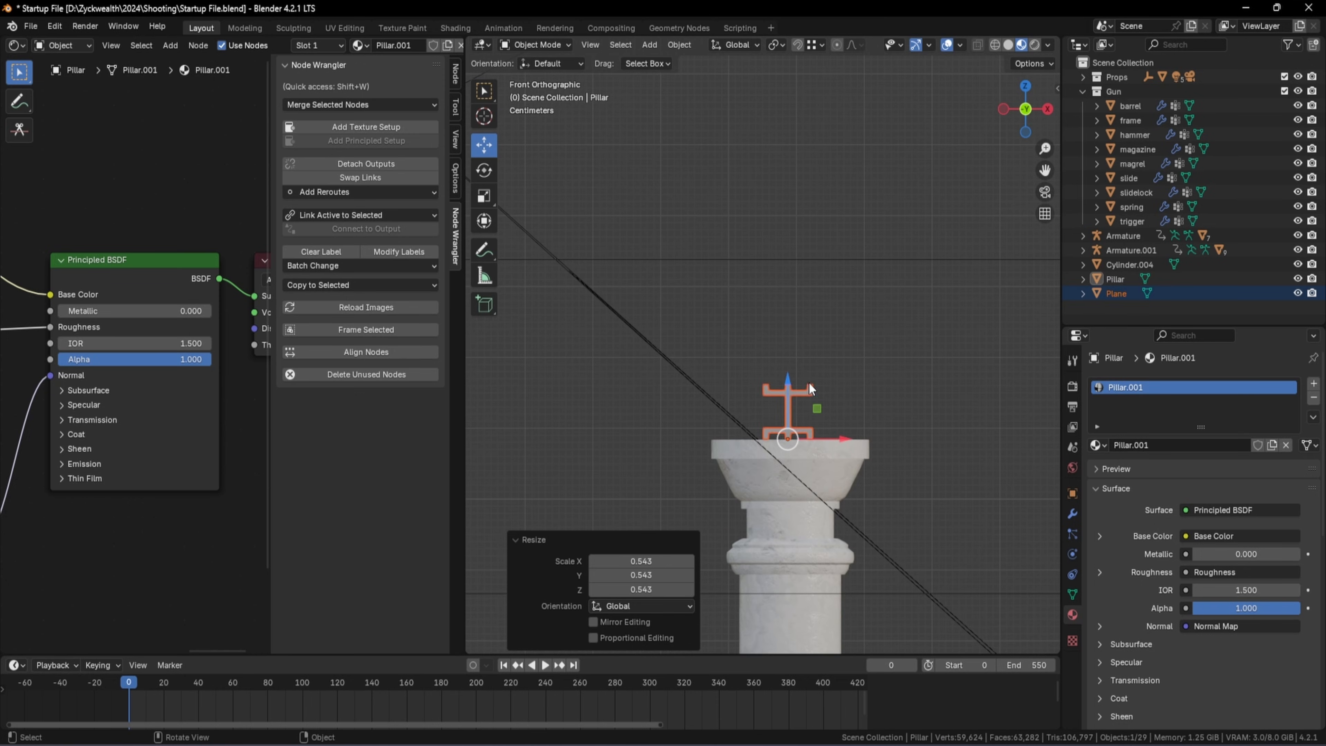
Import the gold bar FBX model from the source folder inside Assets\Gold Bar
{"action": "scroll", "coordinate": [680, 361], "scroll_direction": "down", "scroll_amount": 11}
{"action": "middle_click_drag", "start_coordinate": [842, 323], "coordinate": [807, 372], "text": "shift"}
{"action": "scroll", "coordinate": [803, 349], "scroll_direction": "up", "scroll_amount": 2}
{"action": "left_click", "coordinate": [30, 25]}
{"action": "mouse_move", "coordinate": [54, 230]}
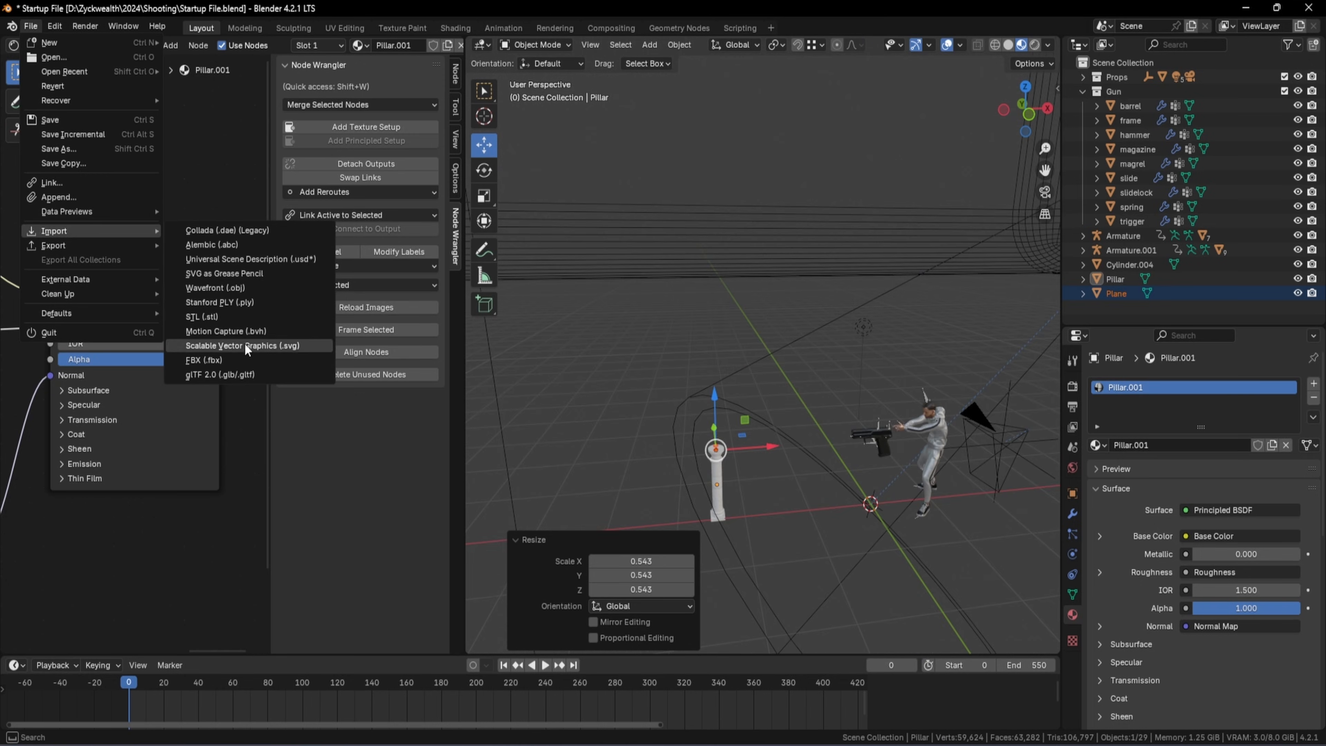
{"action": "left_click", "coordinate": [243, 361]}
{"action": "left_click", "coordinate": [513, 190]}
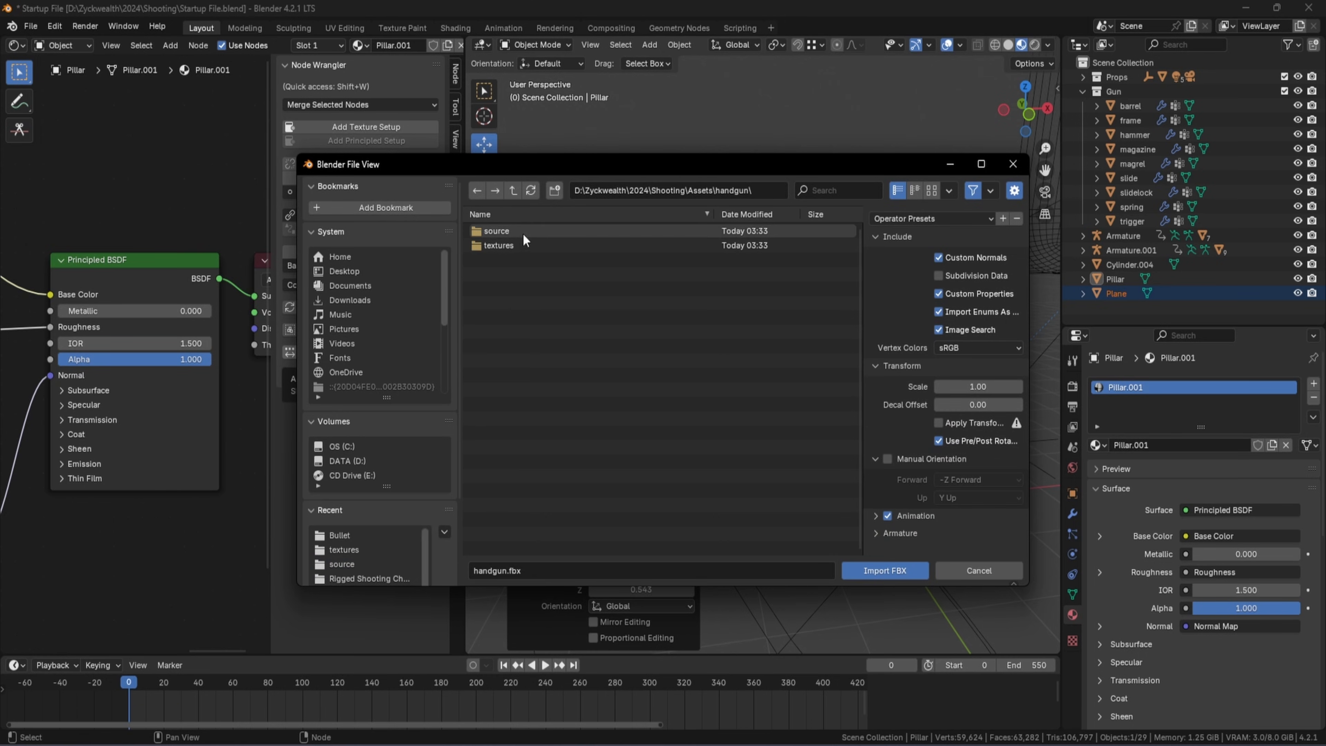
{"action": "left_click", "coordinate": [515, 193]}
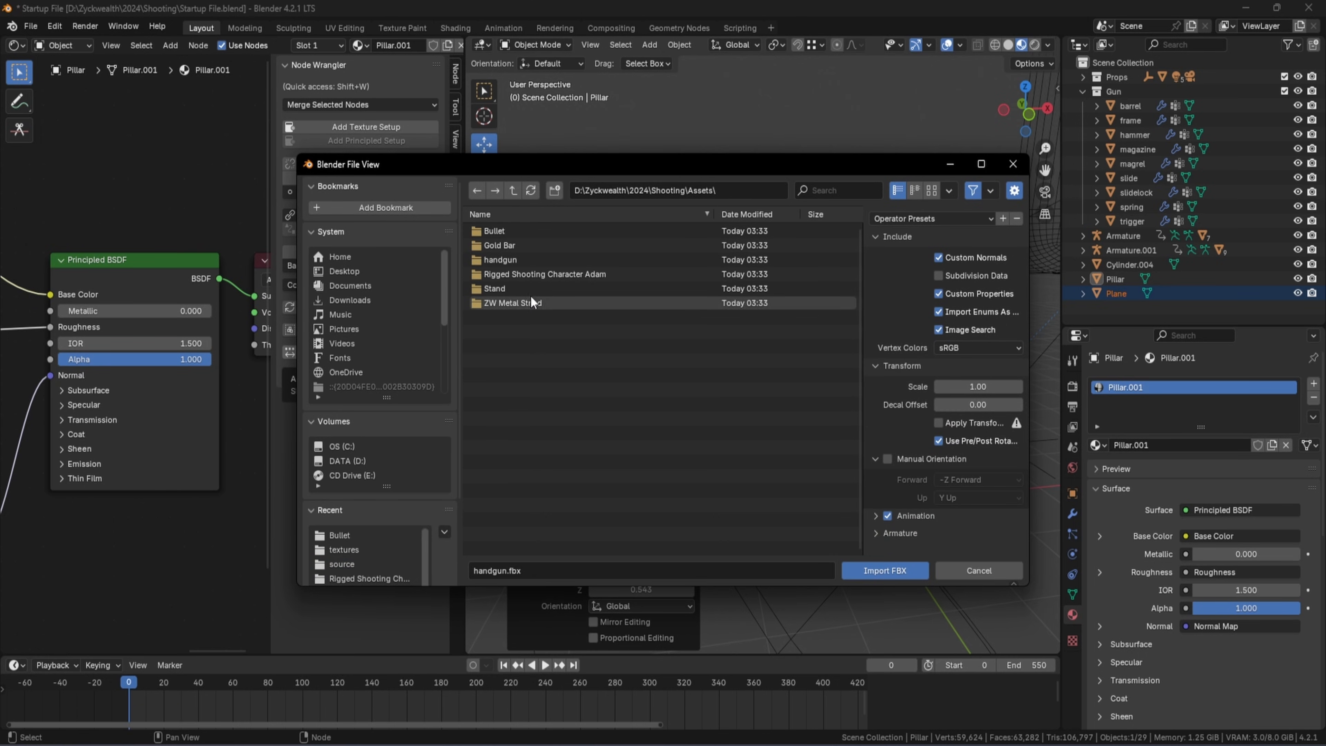
{"action": "double_click", "coordinate": [527, 245]}
{"action": "double_click", "coordinate": [514, 232]}
{"action": "left_click", "coordinate": [545, 232]}
{"action": "left_click", "coordinate": [909, 571]}
Raise the gold bar and move it about 2.88 m along negative X, positioning it just above the metal stand
{"action": "key", "text": "KP_1"}
{"action": "scroll", "coordinate": [769, 439], "scroll_direction": "up", "scroll_amount": 1}
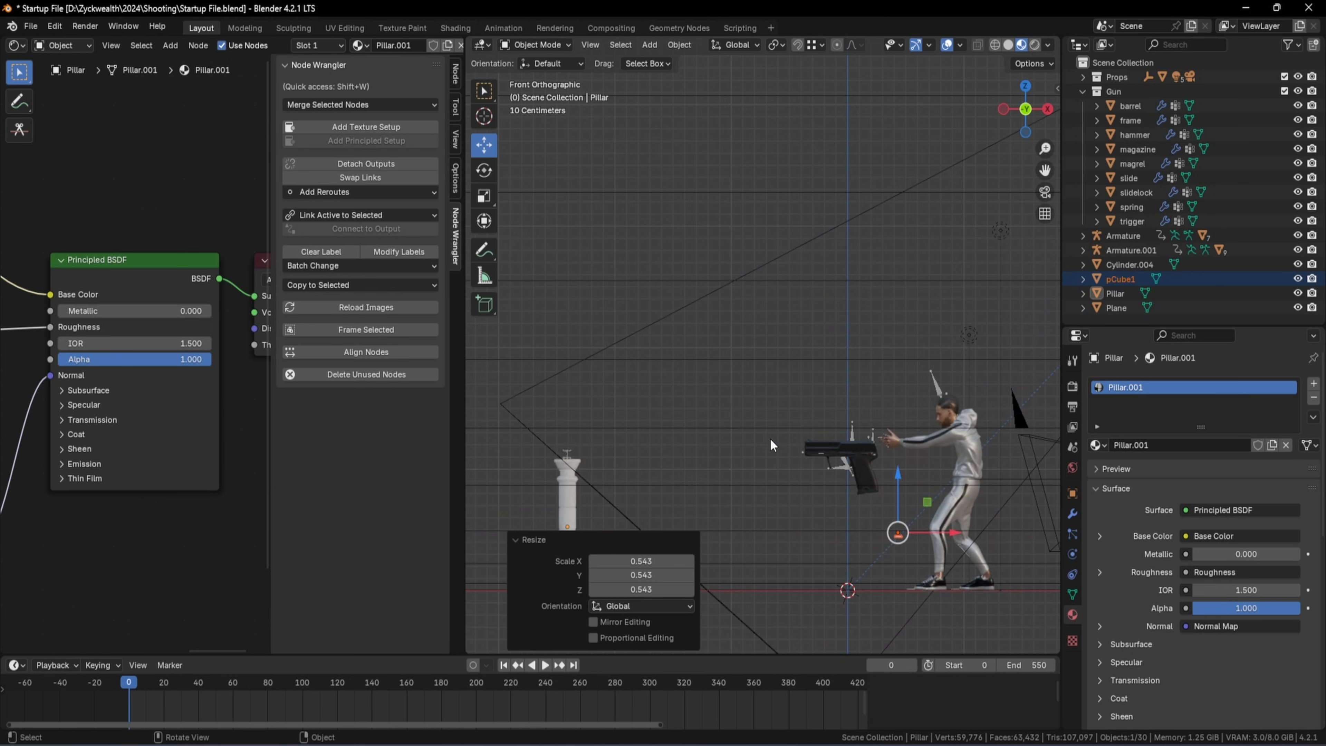
{"action": "left_click_drag", "start_coordinate": [897, 465], "coordinate": [900, 351]}
{"action": "left_click_drag", "start_coordinate": [954, 414], "coordinate": [616, 413]}
{"action": "middle_click_drag", "start_coordinate": [584, 416], "coordinate": [770, 450], "text": "shift"}
{"action": "scroll", "coordinate": [770, 451], "scroll_direction": "up", "scroll_amount": 5}
{"action": "scroll", "coordinate": [797, 388], "scroll_direction": "up", "scroll_amount": 4}
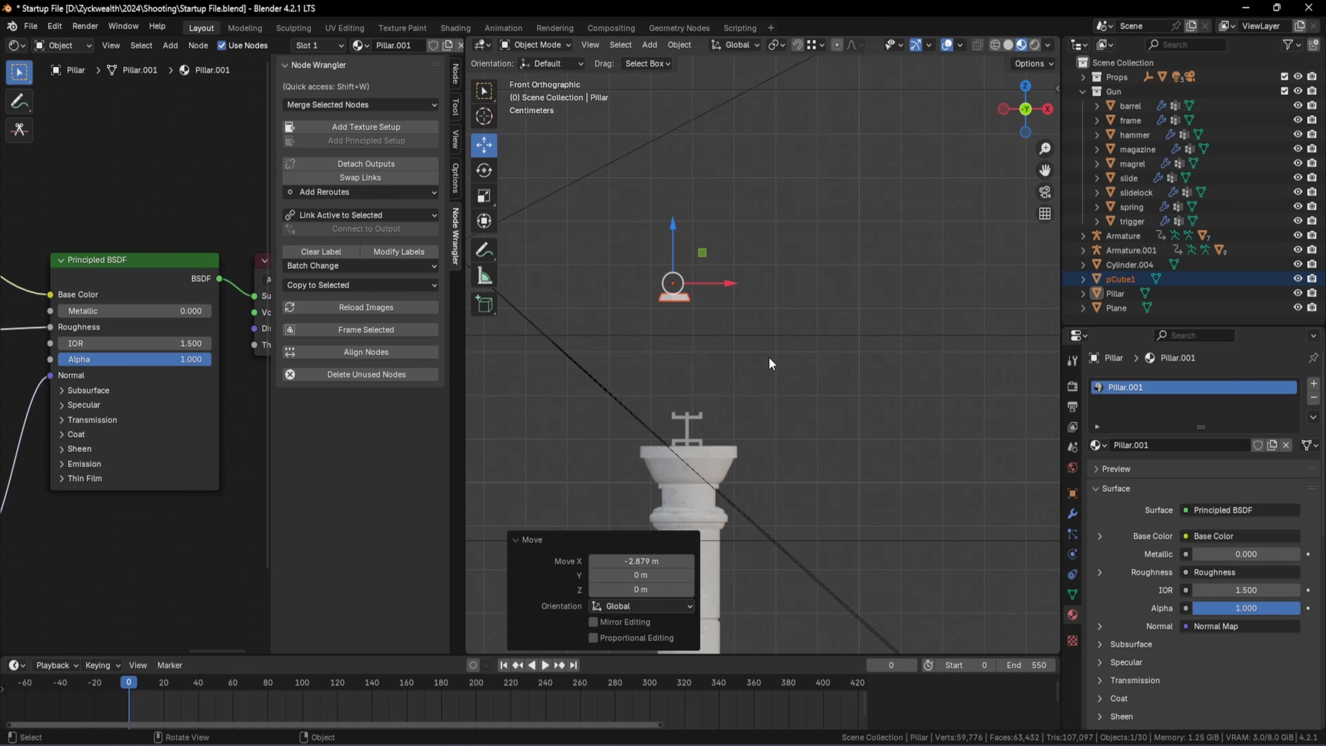
{"action": "left_click_drag", "start_coordinate": [635, 215], "coordinate": [636, 360]}
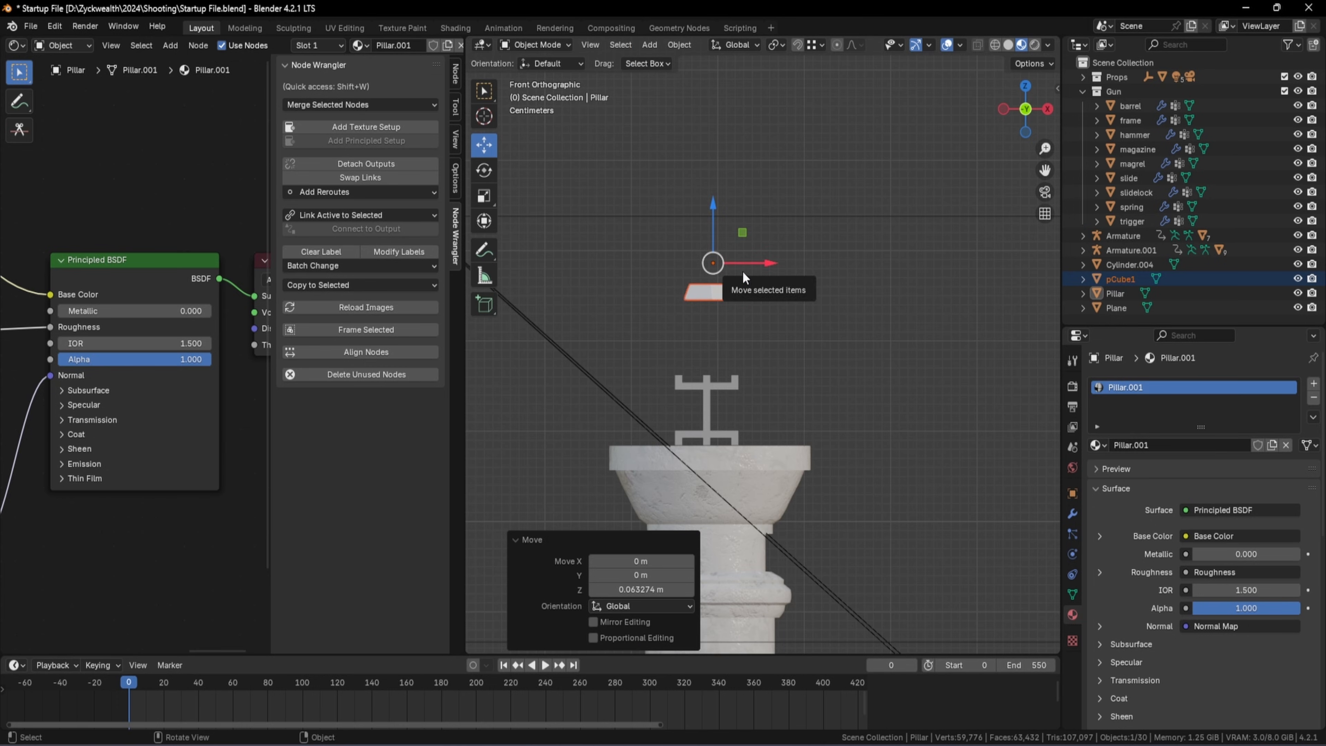
Set the gold bar's origin to its geometry
{"action": "left_click", "coordinate": [677, 46]}
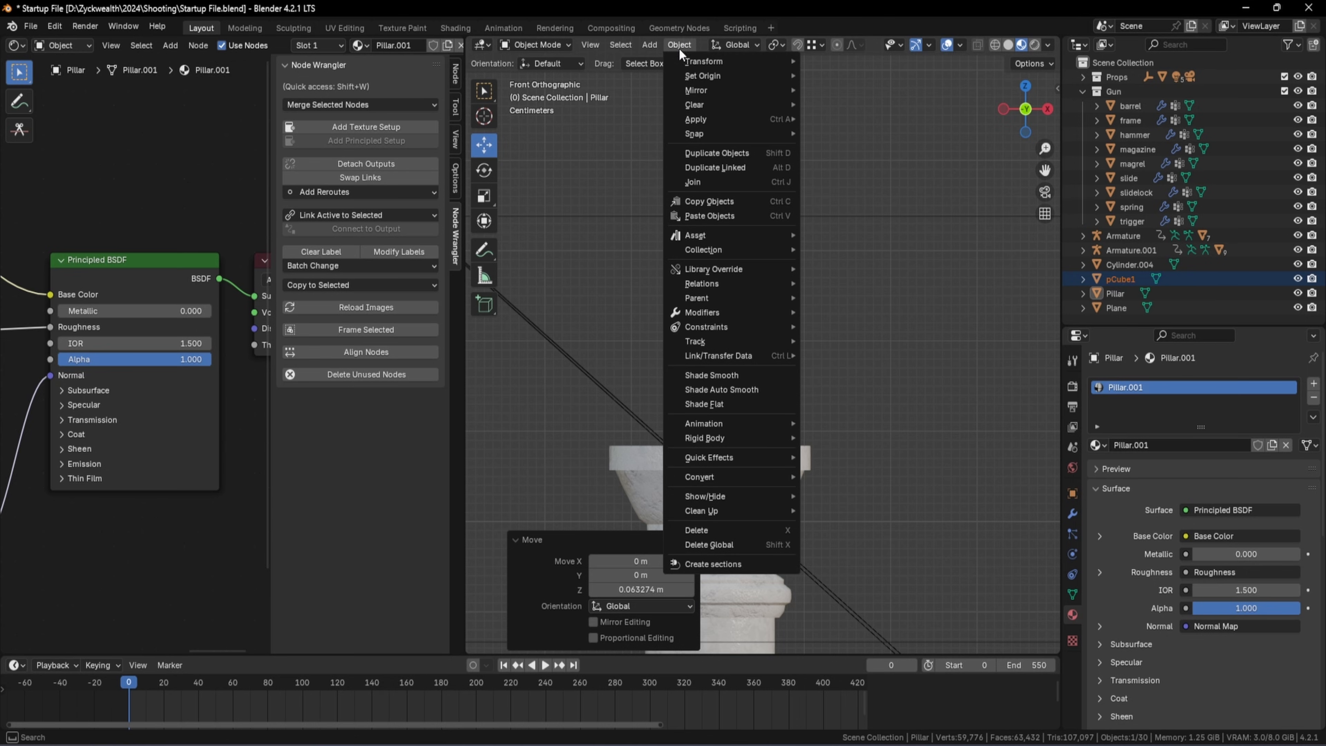
{"action": "mouse_move", "coordinate": [692, 70]}
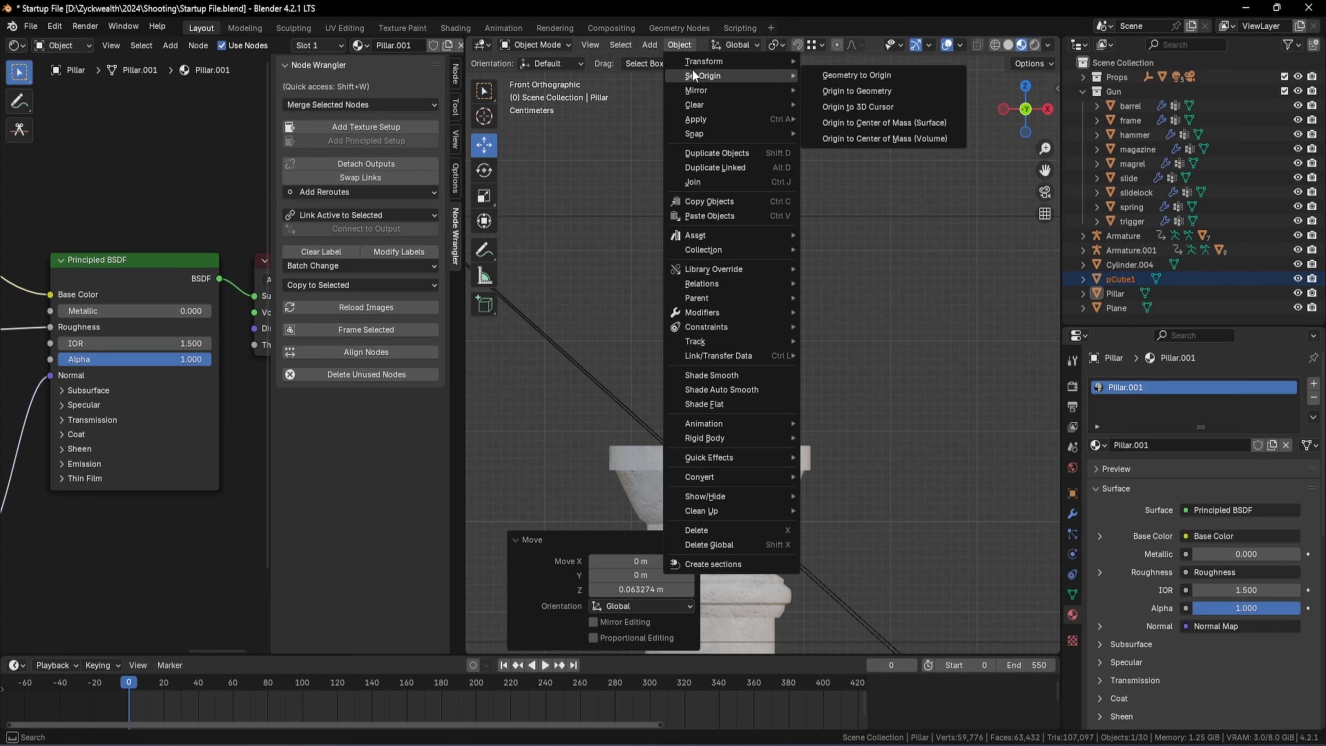
{"action": "left_click", "coordinate": [865, 91]}
Try rotating the gold bar 90° in the front view
{"action": "type", "text": "r"}
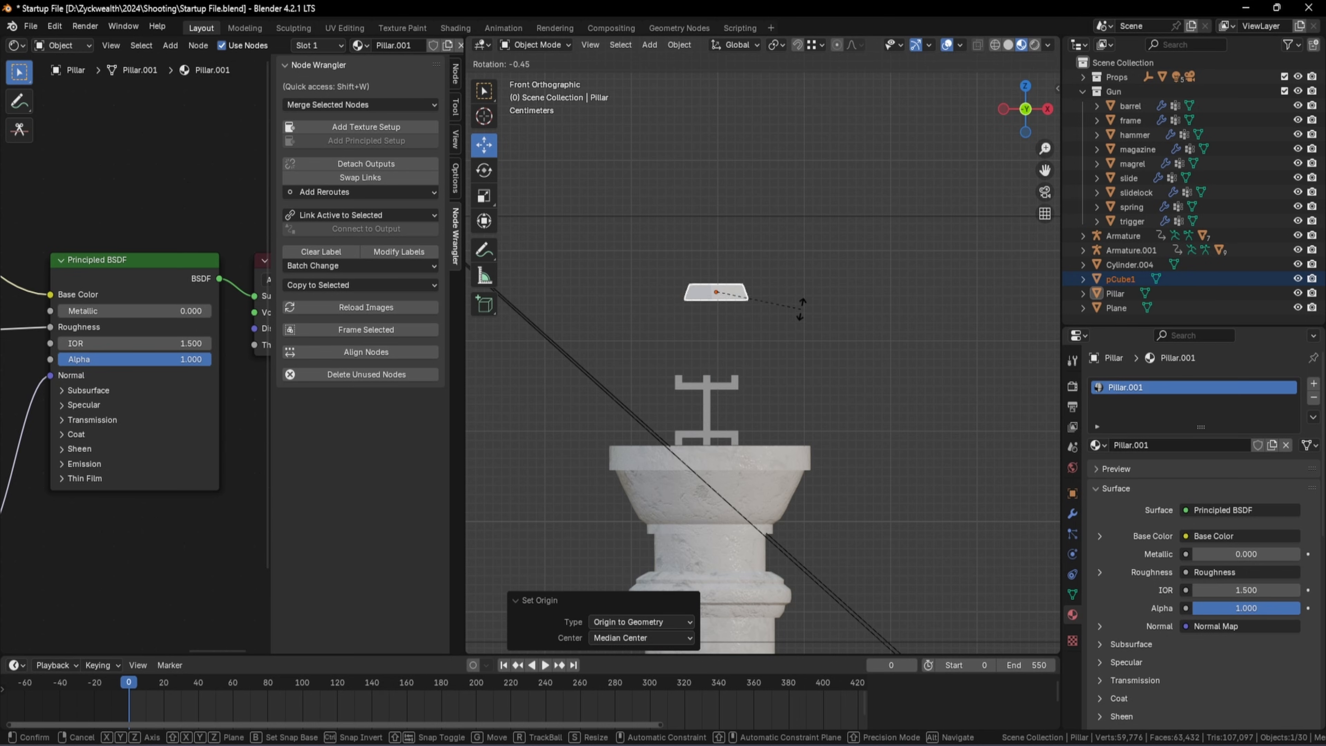
{"action": "type", "text": "90"}
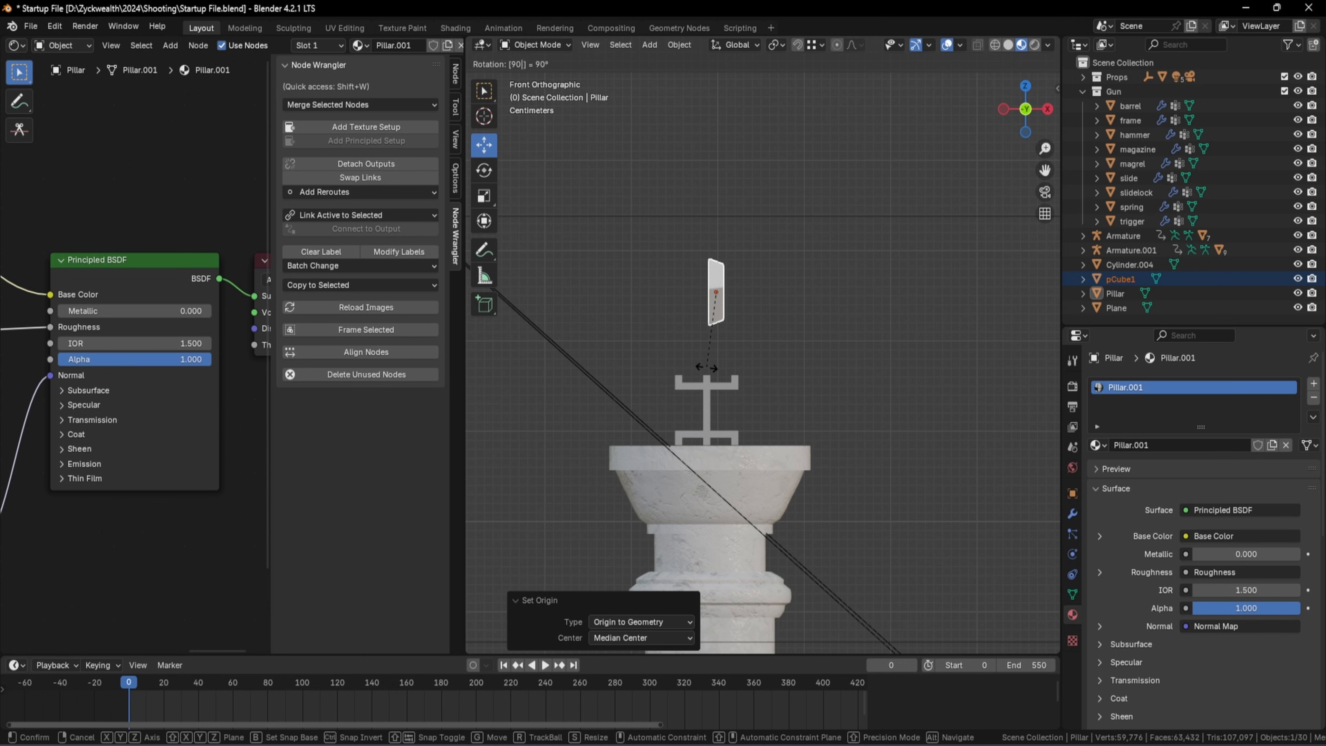
{"action": "key", "text": "Return"}
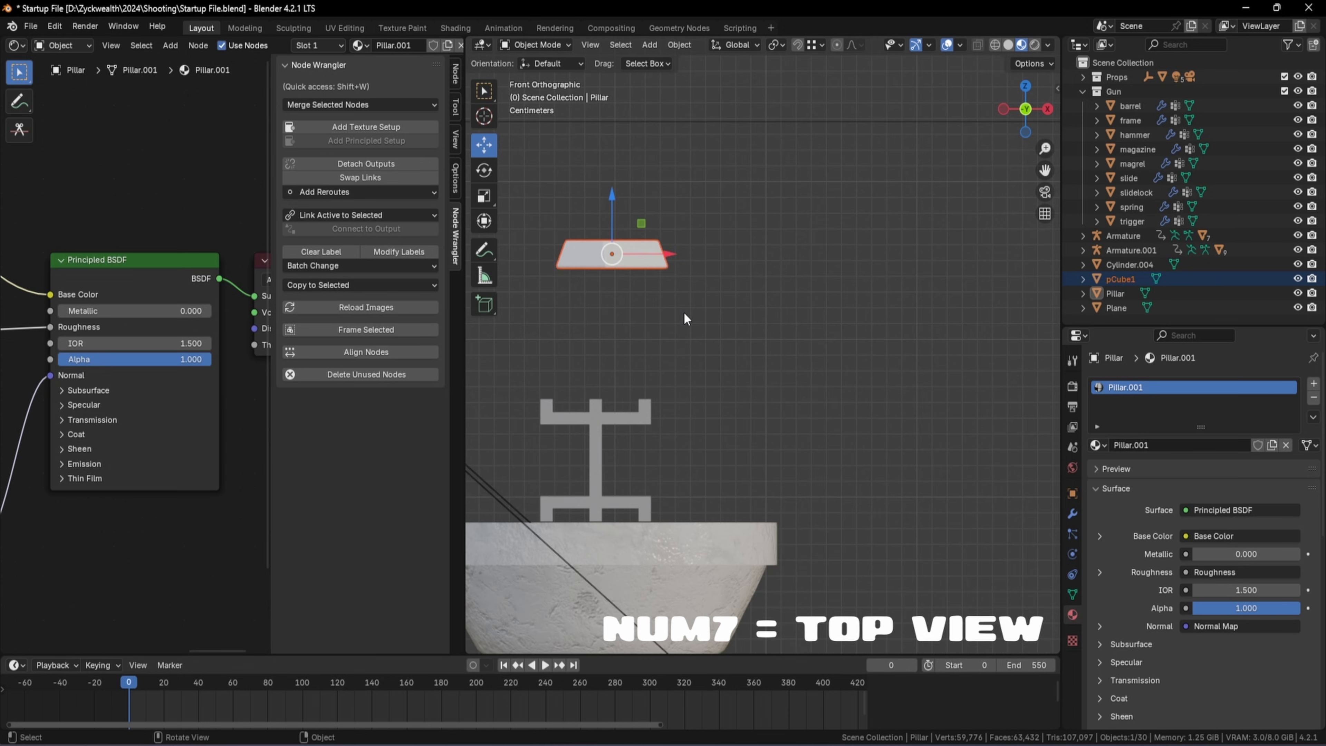
Rotate the gold bar in the top view so its long side runs parallel to the X axis
{"action": "key", "text": "KP_7"}
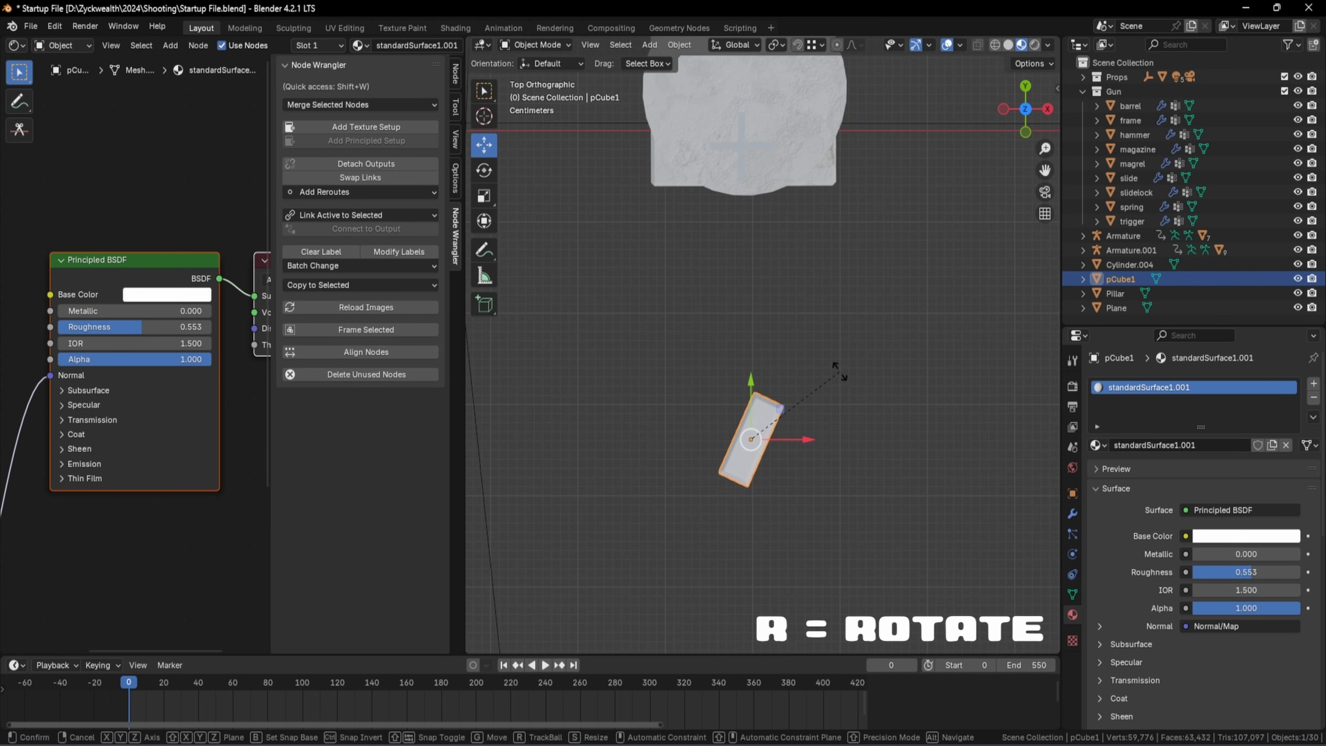
{"action": "key", "text": "r"}
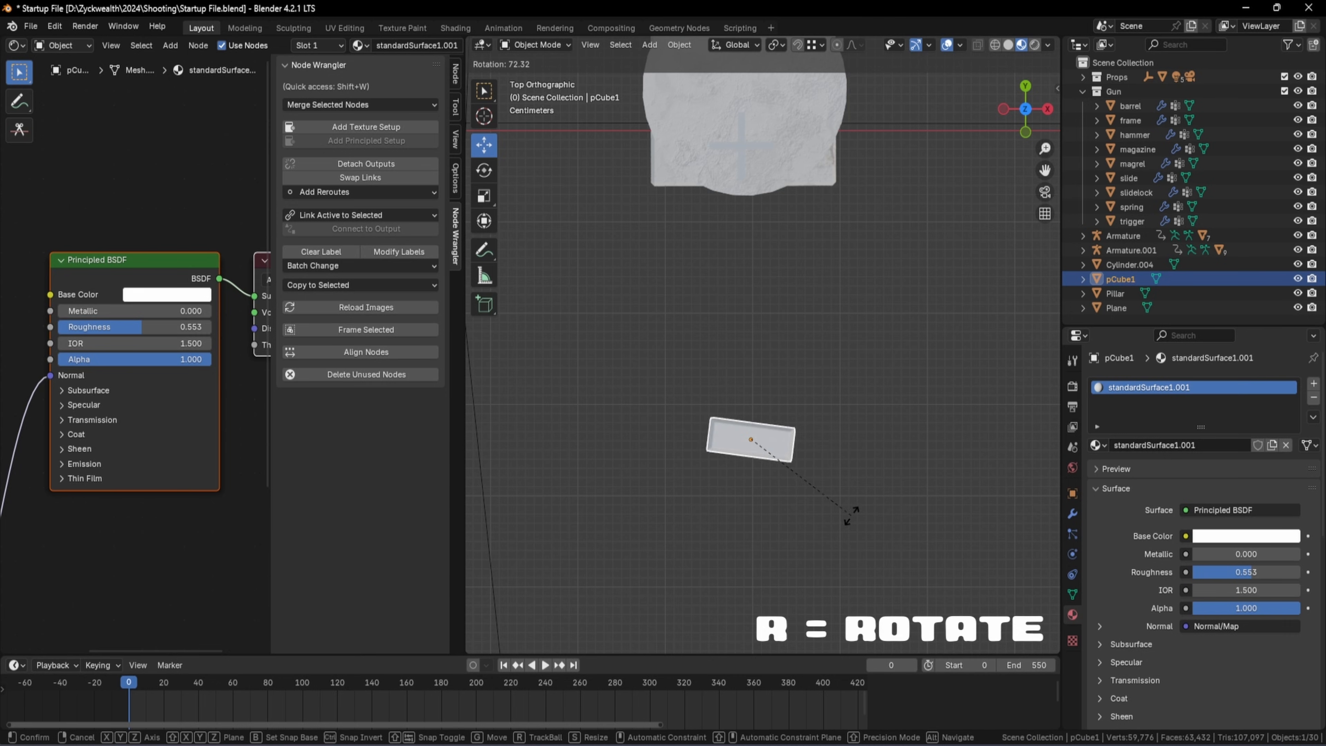
{"action": "left_click", "coordinate": [846, 496]}
Move the gold bar in the top view so it sits over the pillar and the metal stand
{"action": "middle_click_drag", "start_coordinate": [848, 324], "coordinate": [846, 442], "text": "shift"}
{"action": "left_click_drag", "start_coordinate": [747, 504], "coordinate": [780, 146]}
{"action": "left_click_drag", "start_coordinate": [780, 146], "coordinate": [779, 152]}
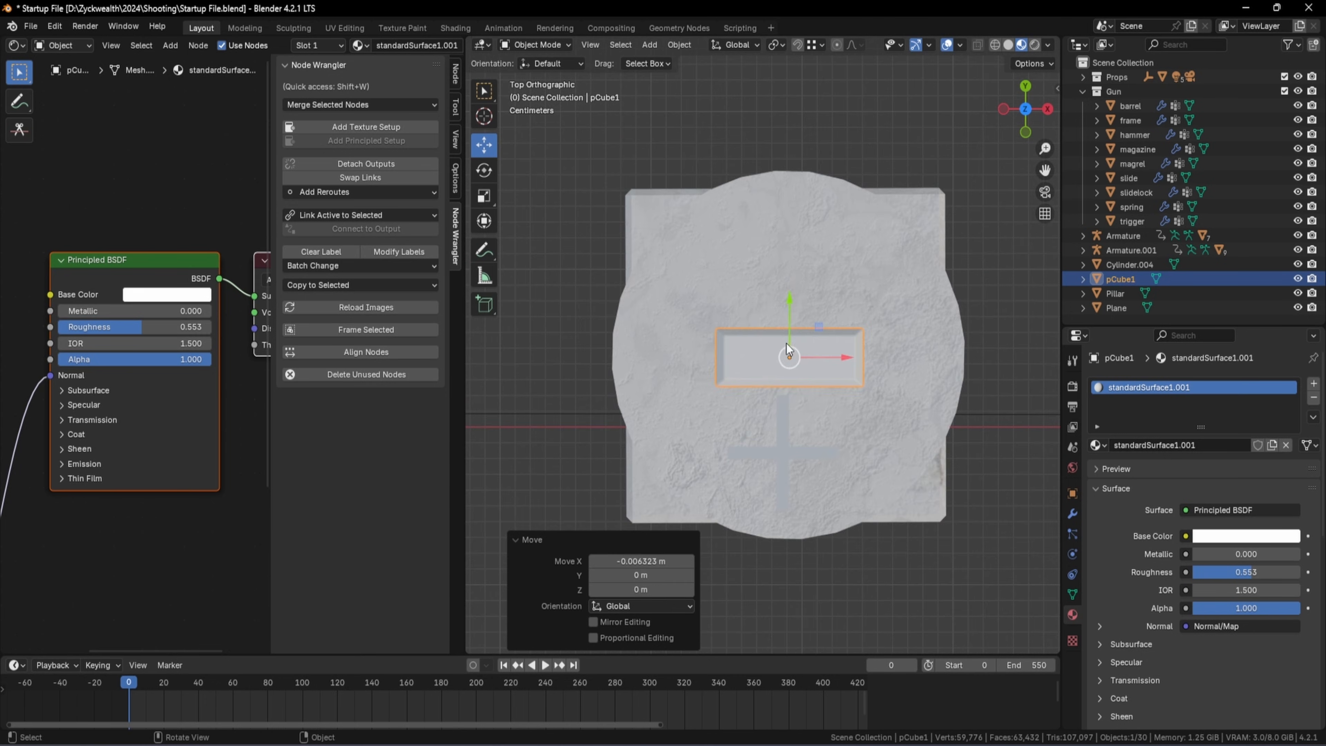
{"action": "left_click_drag", "start_coordinate": [794, 343], "coordinate": [794, 293]}
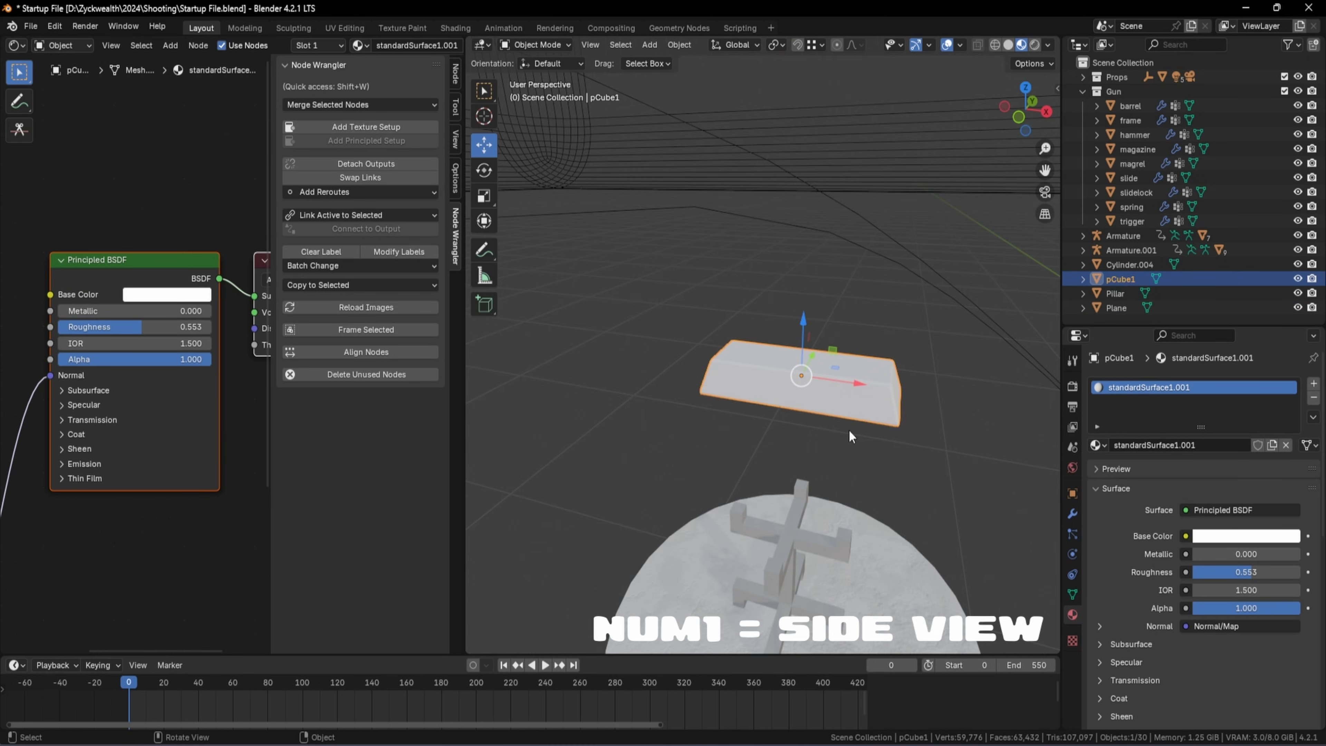
Stand the gold bar upright just above the metal stand in the front view and scale it up
{"action": "key", "text": "KP_1"}
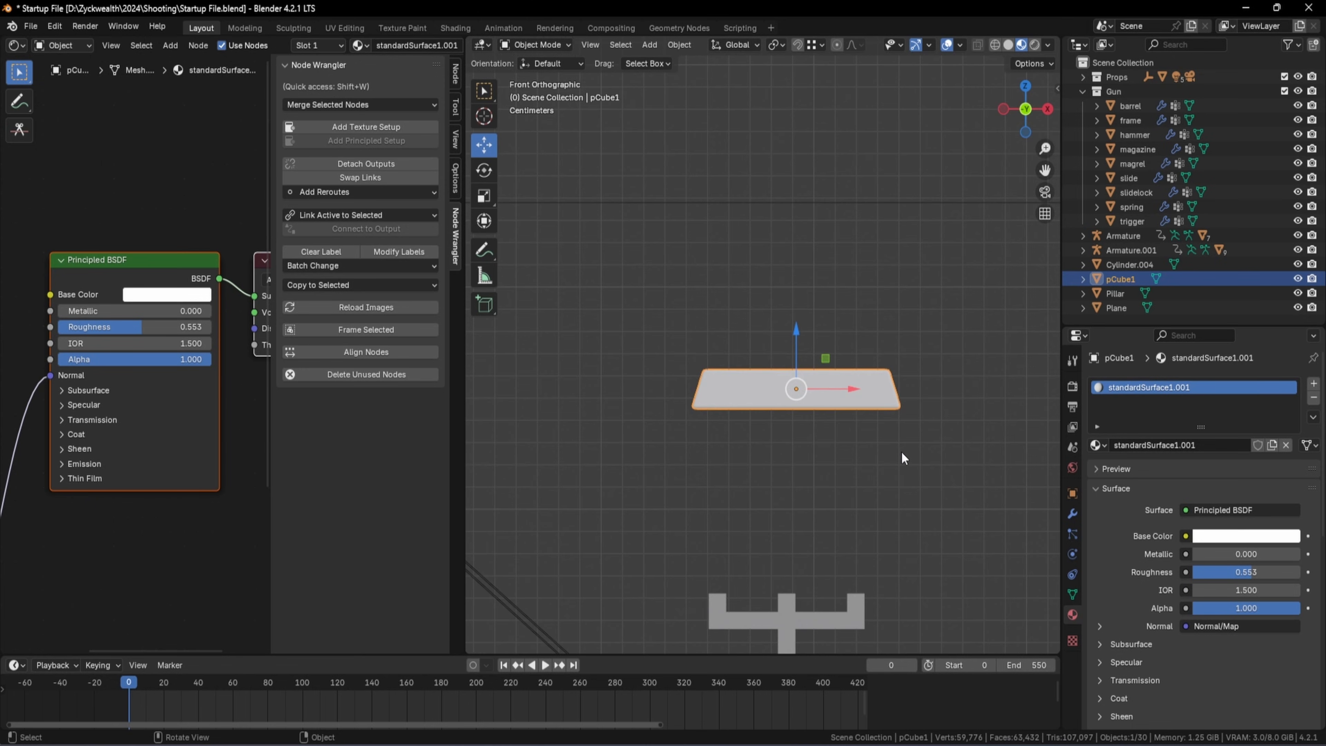
{"action": "key", "text": "r"}
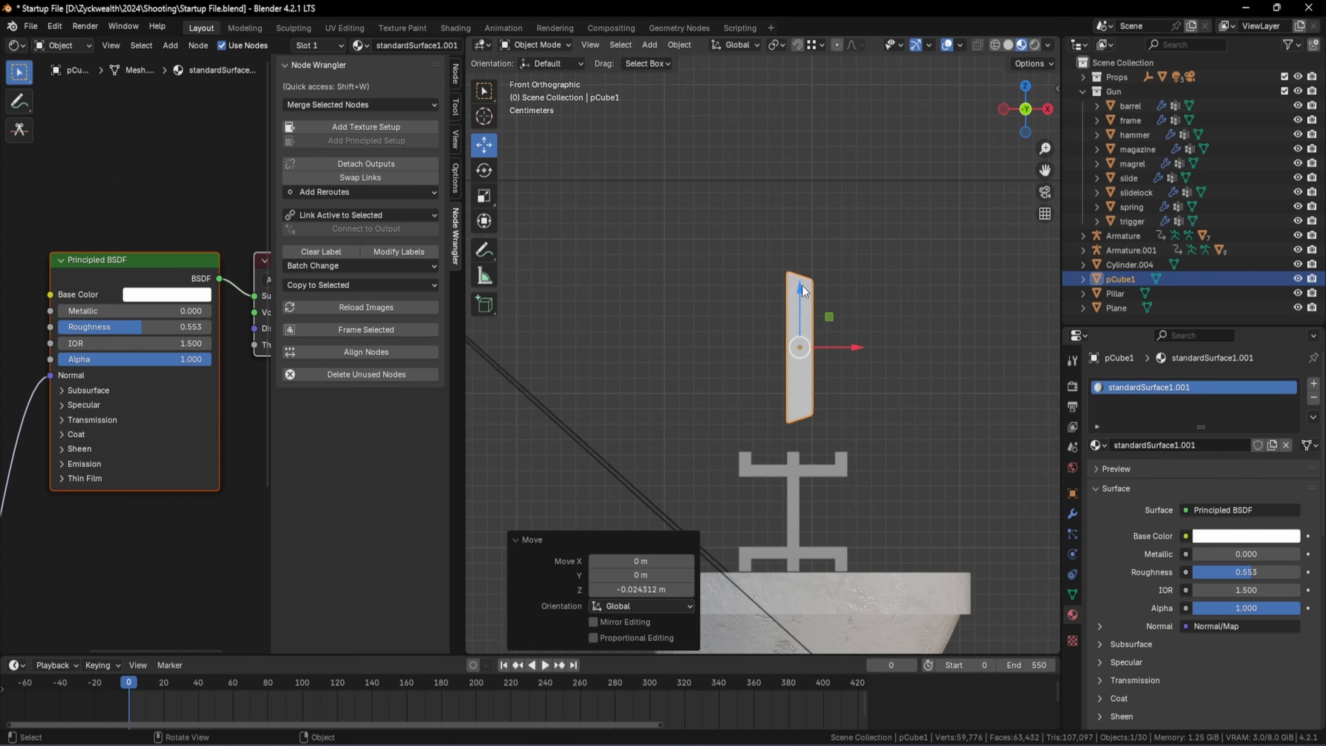
{"action": "key", "text": "g"}
{"action": "key", "text": "z"}
{"action": "left_click", "coordinate": [799, 297]}
{"action": "key", "text": "s"}
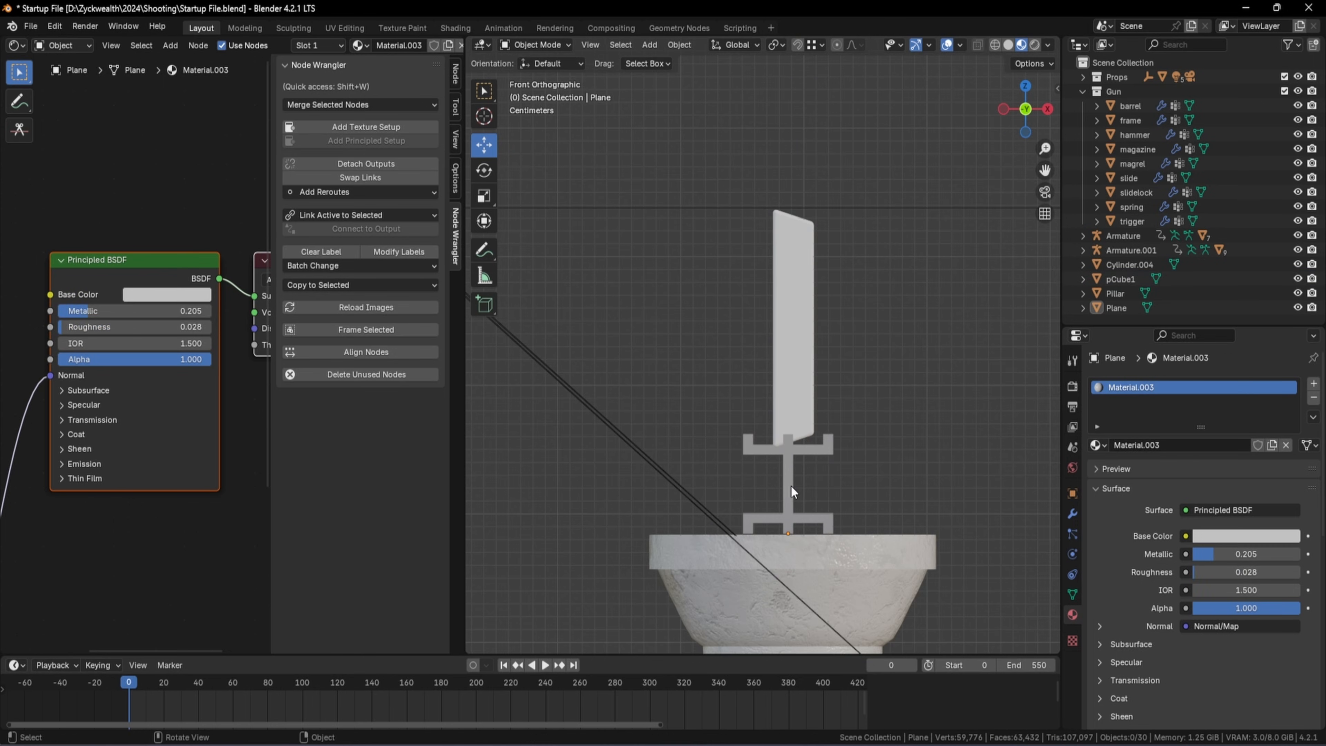
Scale the metal stand down slightly and lower the gold bar about 0.011 m onto it
{"action": "left_click", "coordinate": [790, 490]}
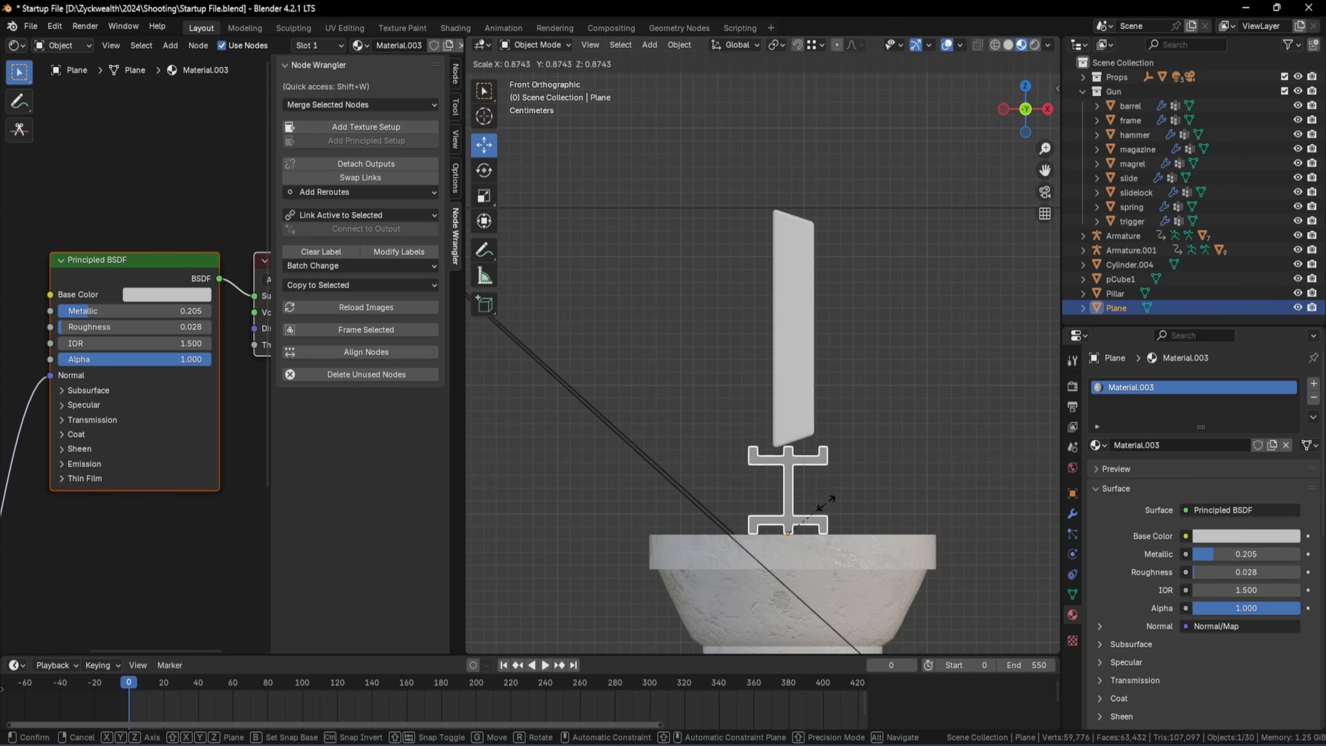
{"action": "left_click", "coordinate": [797, 255]}
{"action": "left_click_drag", "start_coordinate": [797, 255], "coordinate": [797, 261]}
{"action": "middle_click_drag", "start_coordinate": [798, 261], "coordinate": [794, 337]}
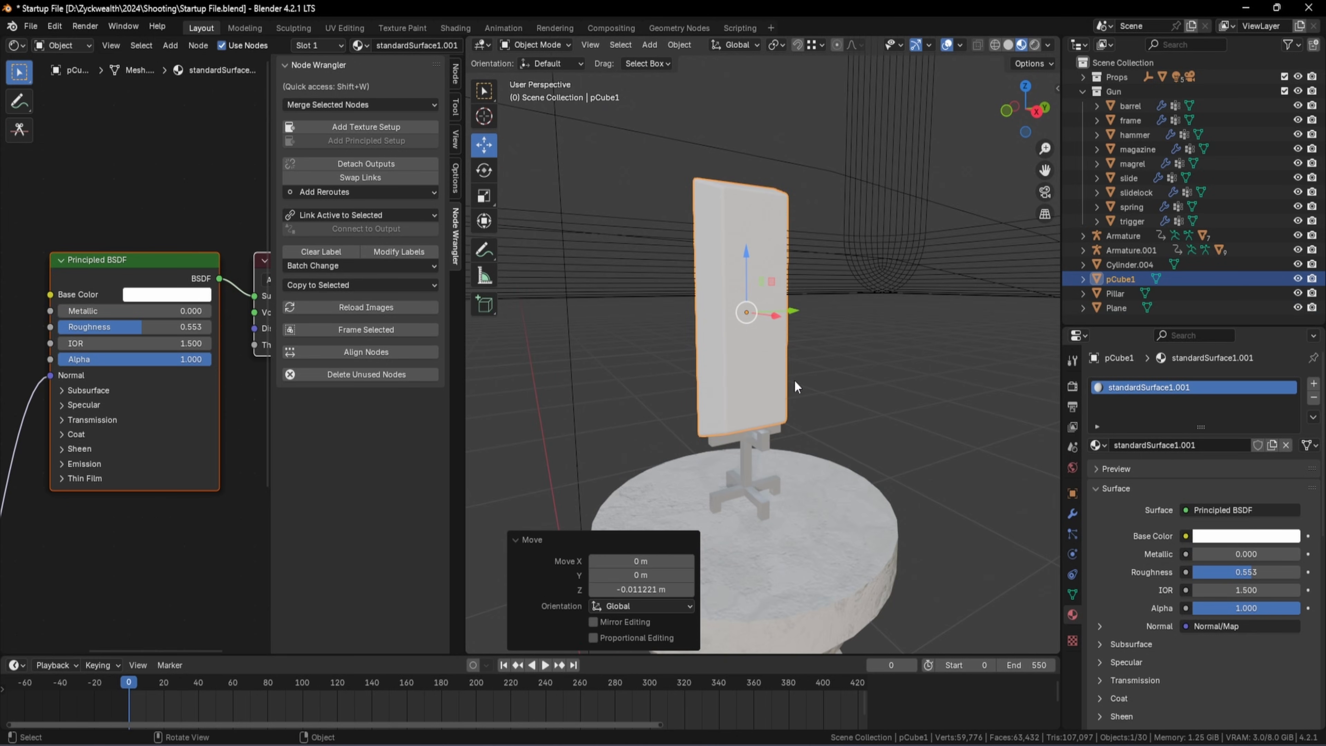
Delete the Normal Map node from the gold bar's material
{"action": "scroll", "coordinate": [223, 421], "scroll_direction": "down", "scroll_amount": 6}
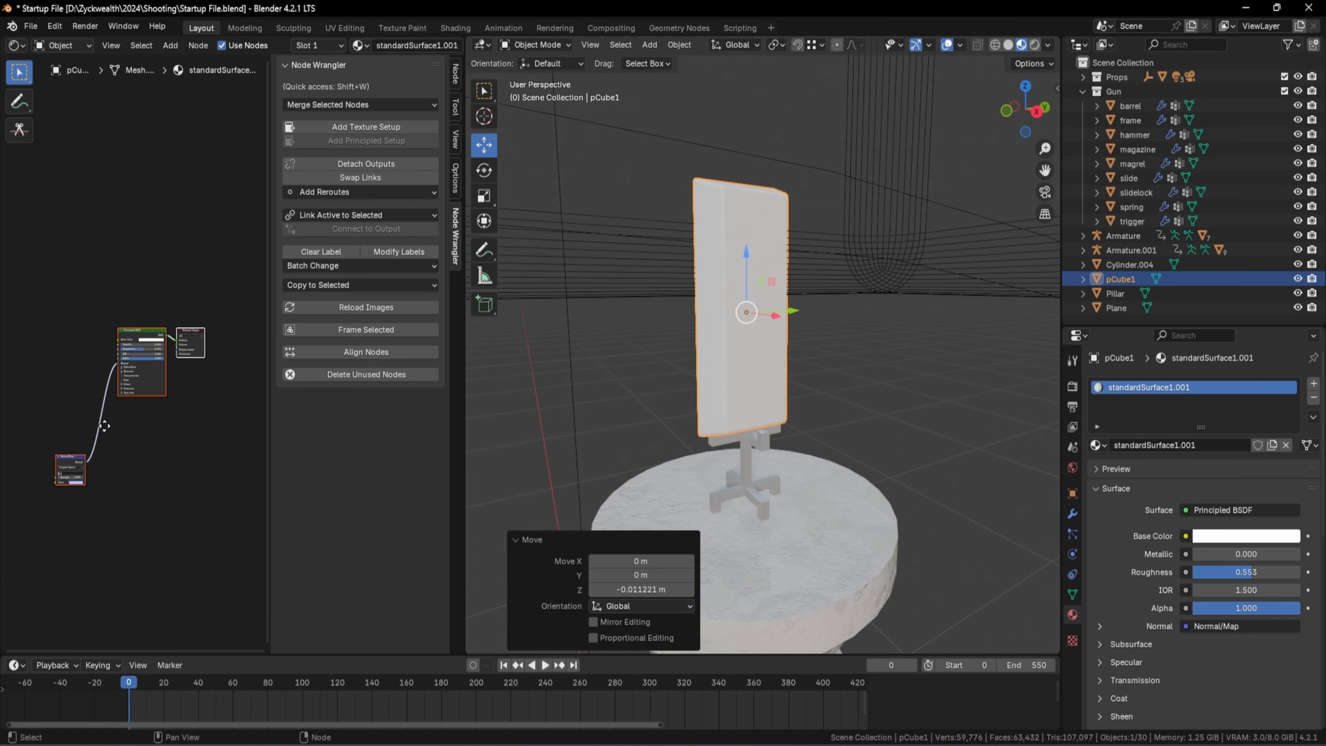
{"action": "left_click", "coordinate": [133, 504]}
{"action": "key", "text": "ctrl+z"}
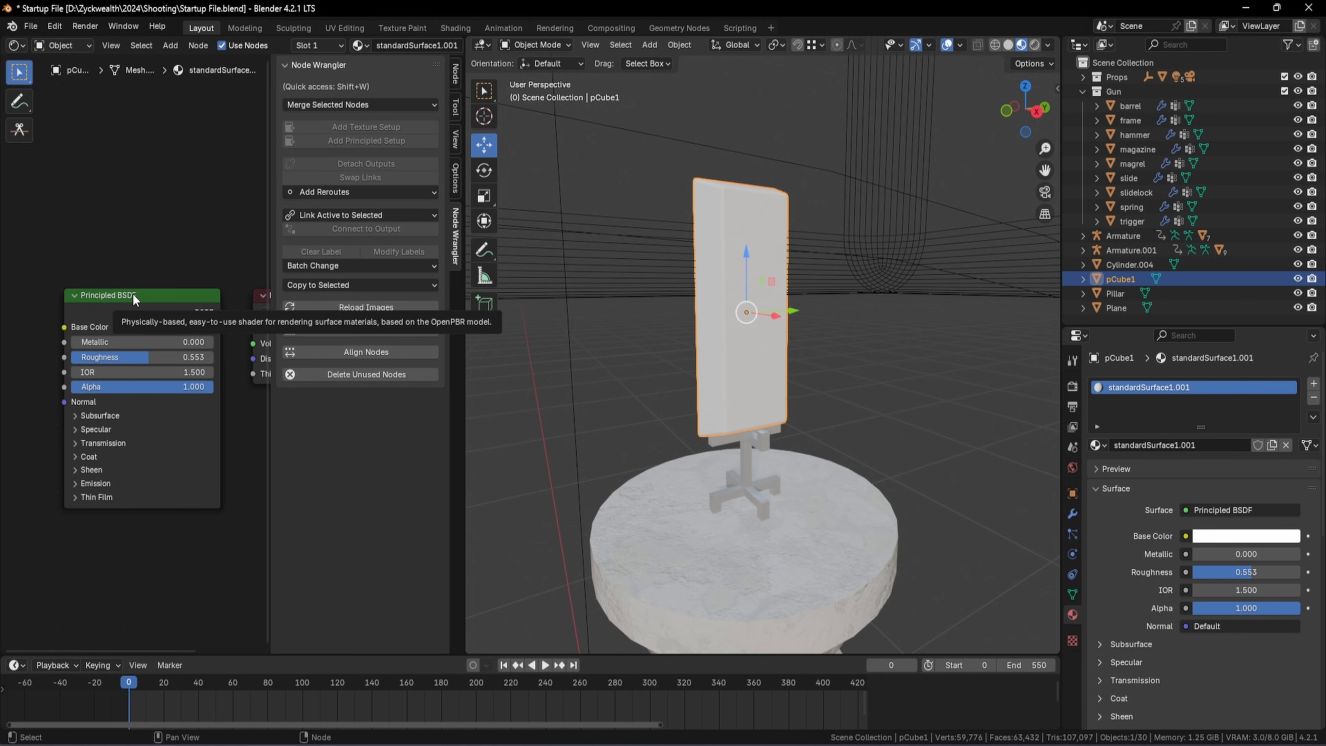
Add a Node Wrangler Principled texture setup to the gold bar using all six standardSurface1 images from Assets\Gold Bar\textures
{"action": "left_click", "coordinate": [133, 296]}
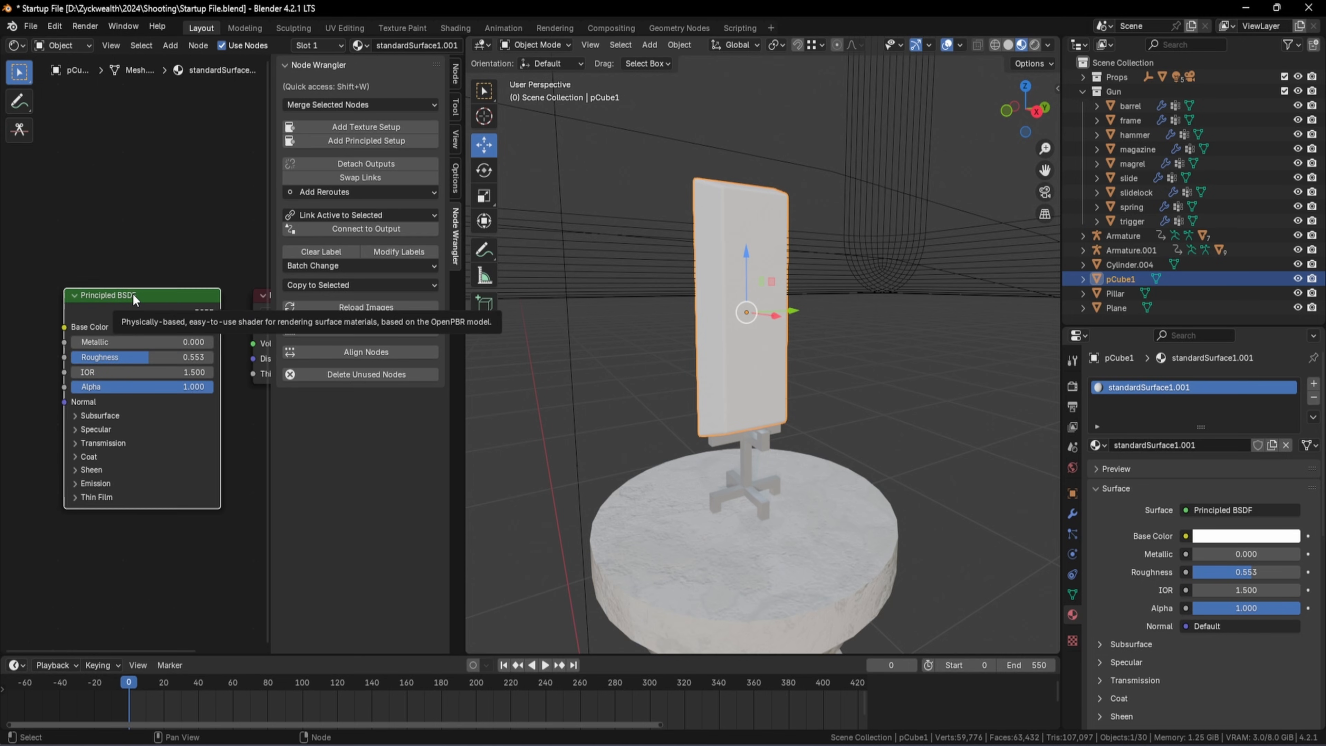
{"action": "left_click", "coordinate": [394, 140]}
{"action": "left_click", "coordinate": [514, 194]}
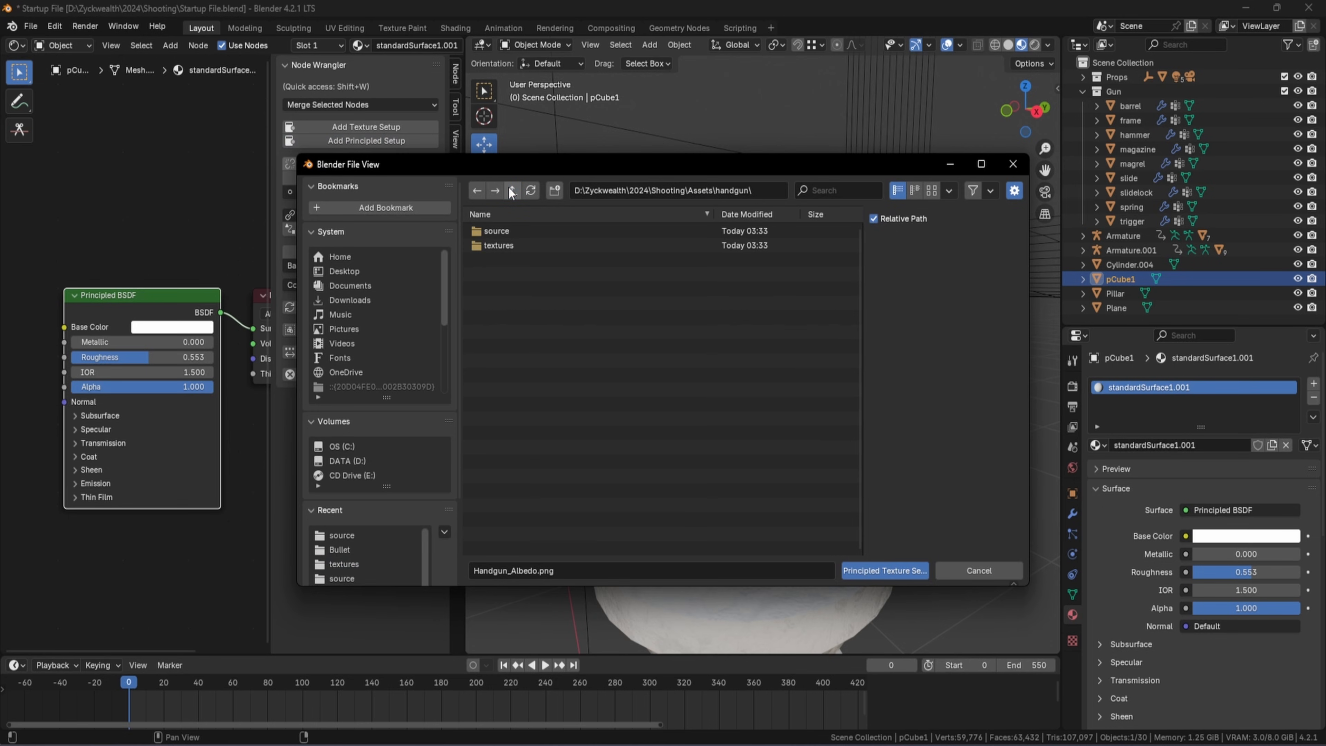
{"action": "left_click", "coordinate": [512, 193]}
{"action": "double_click", "coordinate": [503, 241]}
{"action": "double_click", "coordinate": [545, 248]}
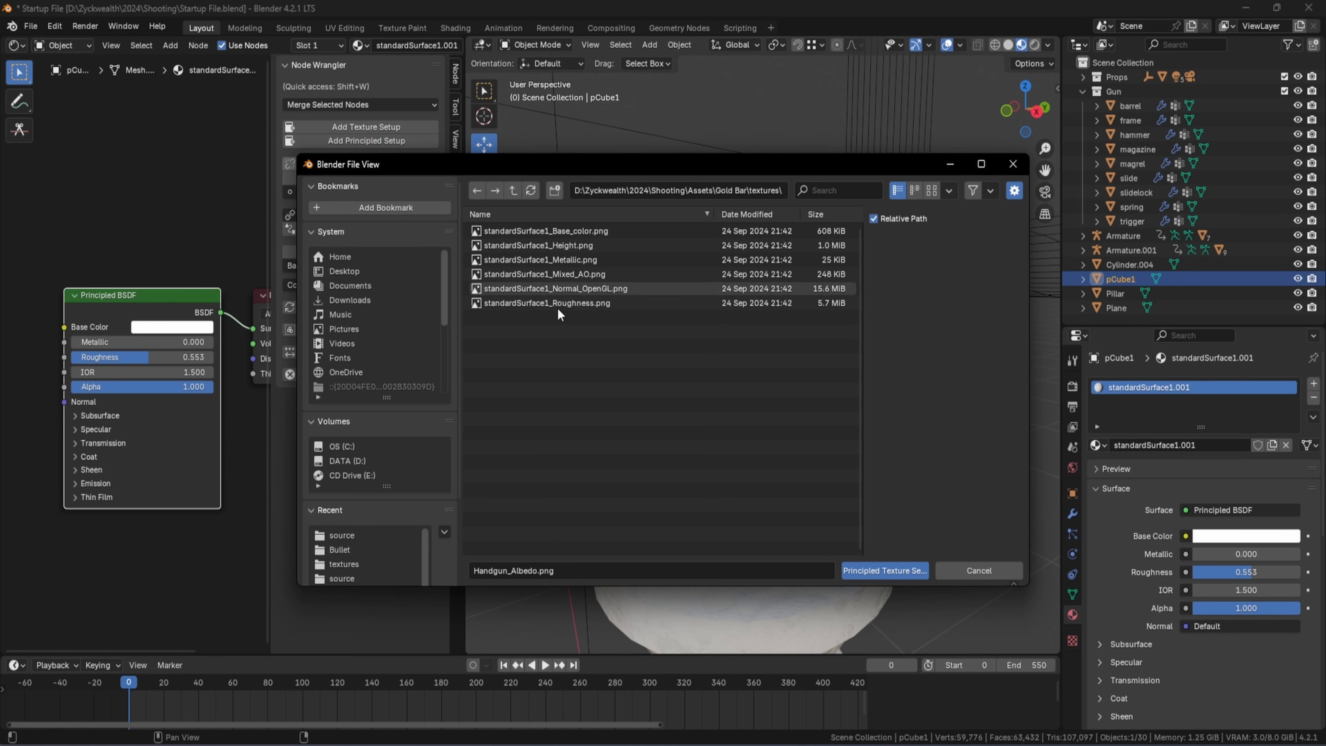
{"action": "left_click_drag", "start_coordinate": [624, 372], "coordinate": [537, 219]}
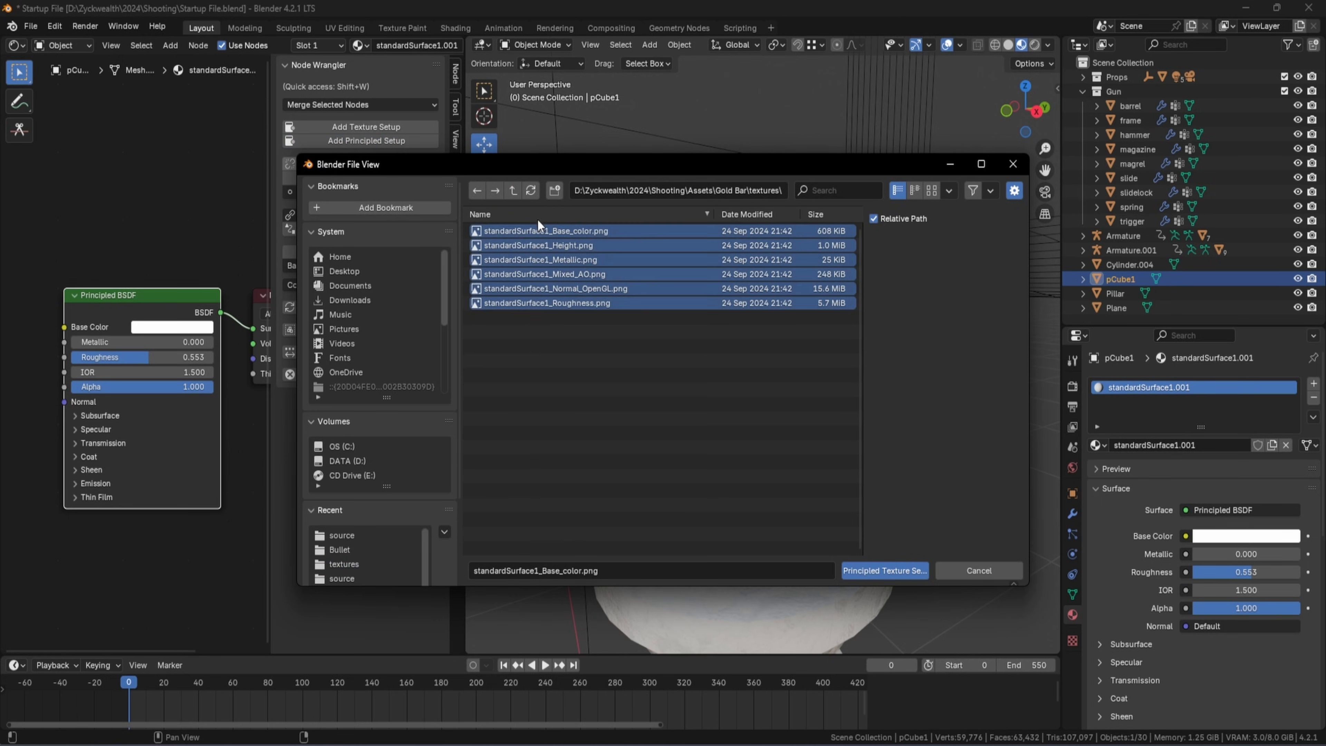
{"action": "left_click", "coordinate": [894, 574]}
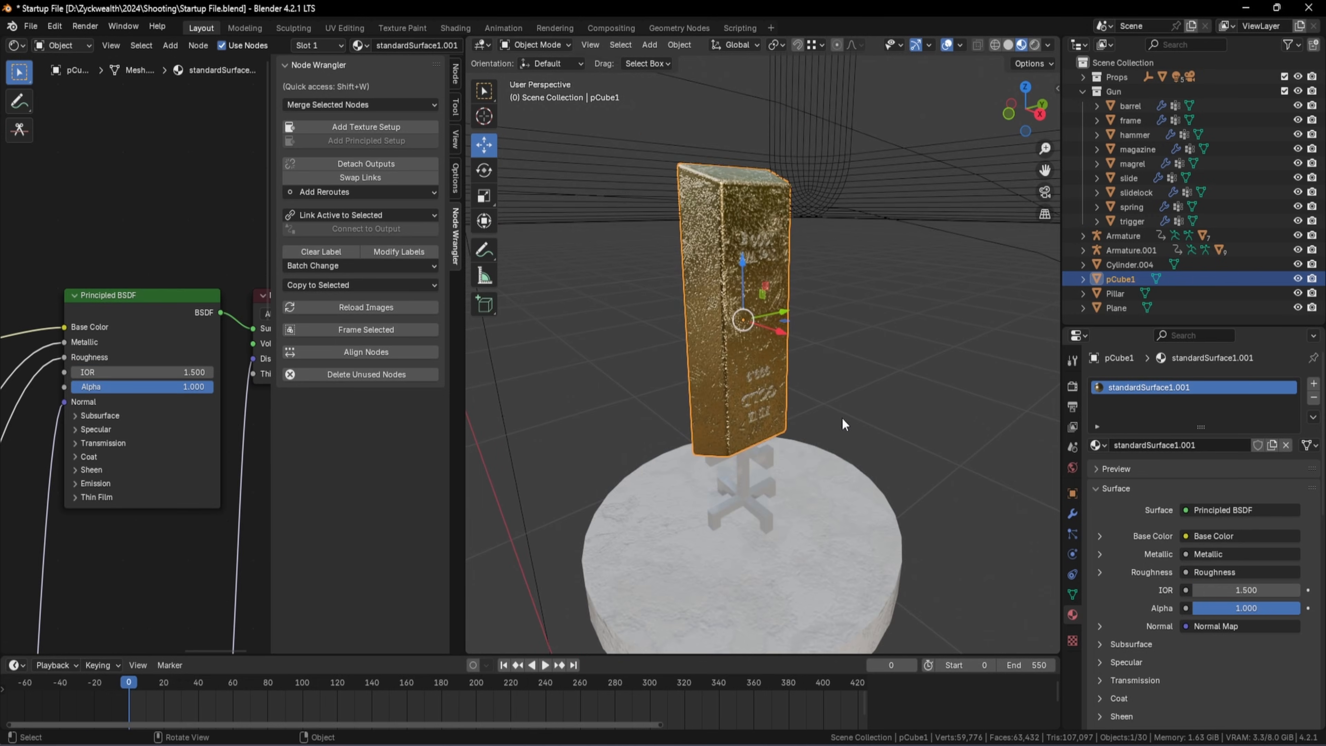
Select the handgun parts with their armature and move them in the front view to the character's hands, about 0.265 m along X
{"action": "scroll", "coordinate": [793, 290], "scroll_direction": "up", "scroll_amount": 5}
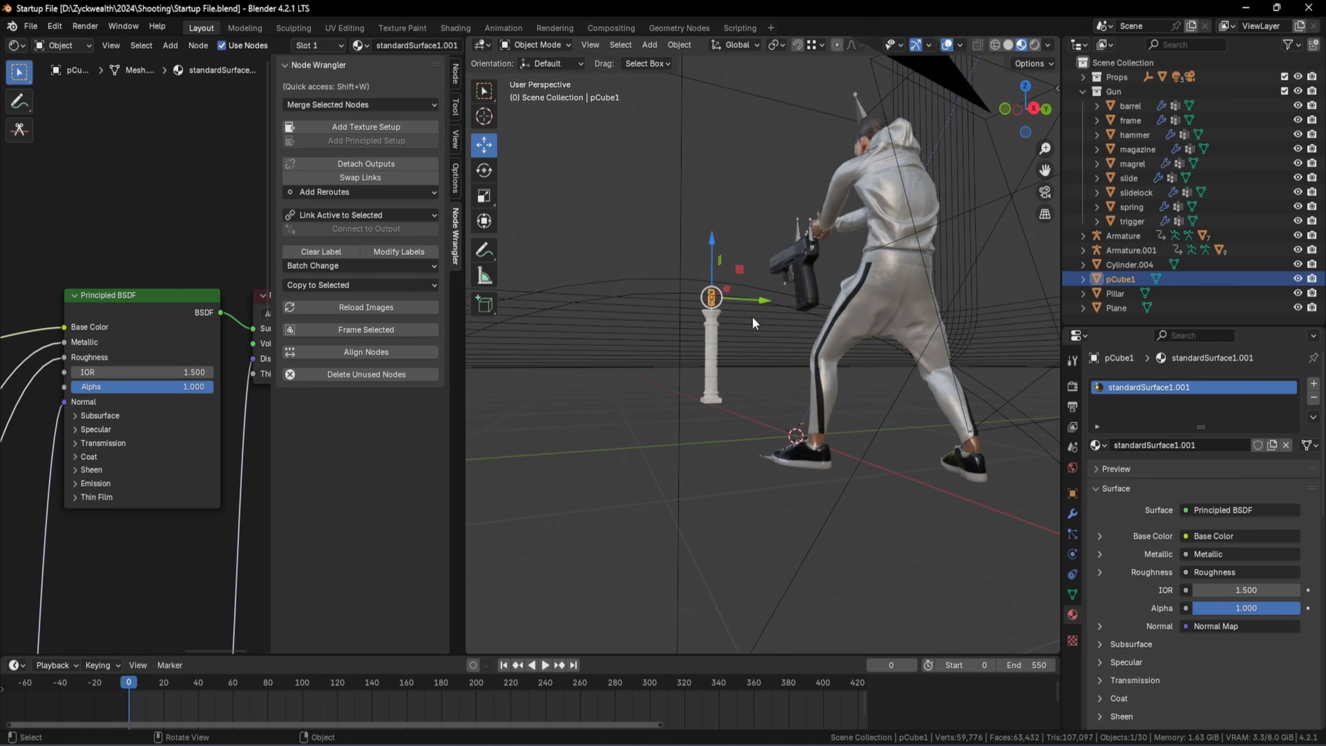
{"action": "key", "text": "KP_1"}
{"action": "middle_click_drag", "start_coordinate": [897, 267], "coordinate": [880, 377], "text": "shift"}
{"action": "scroll", "coordinate": [585, 408], "scroll_direction": "up", "scroll_amount": 5}
{"action": "scroll", "coordinate": [880, 377], "scroll_direction": "up", "scroll_amount": 4}
{"action": "middle_click_drag", "start_coordinate": [686, 448], "coordinate": [752, 357], "text": "shift"}
{"action": "scroll", "coordinate": [751, 356], "scroll_direction": "up", "scroll_amount": 5}
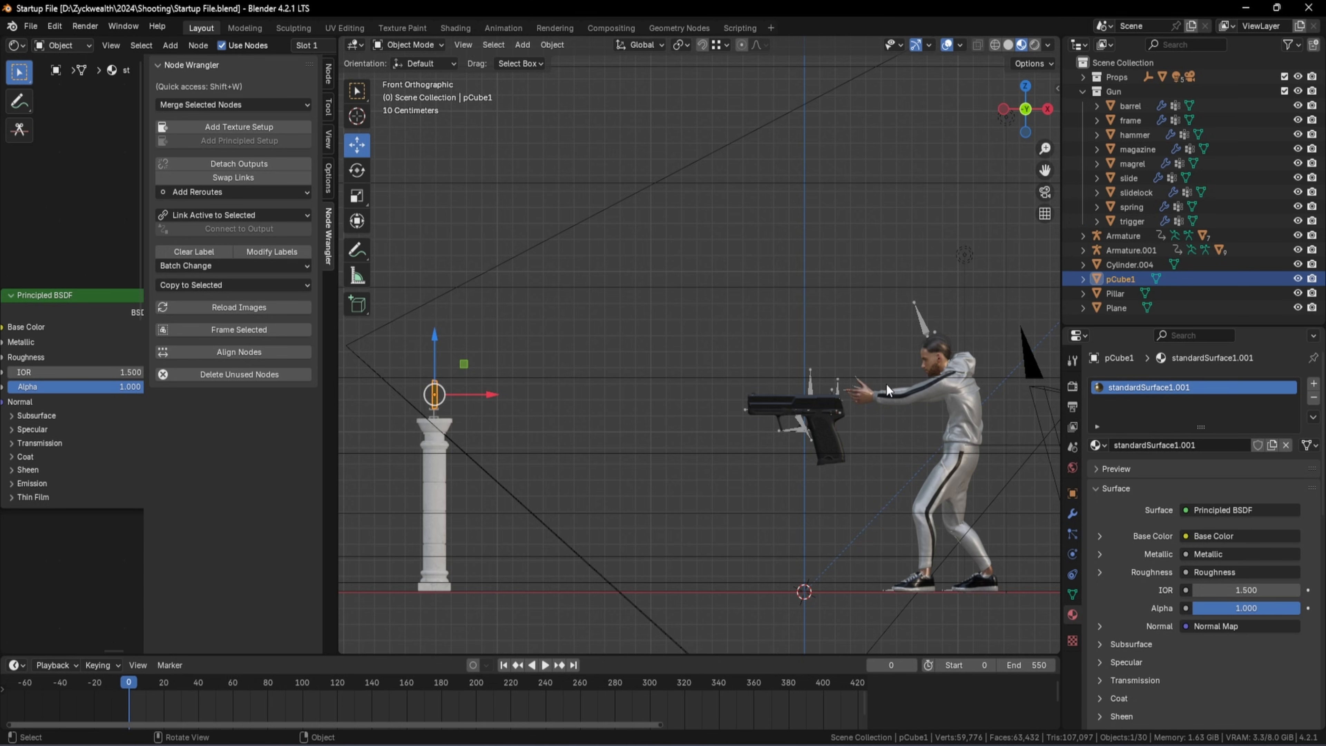
{"action": "scroll", "coordinate": [886, 384], "scroll_direction": "up", "scroll_amount": 4}
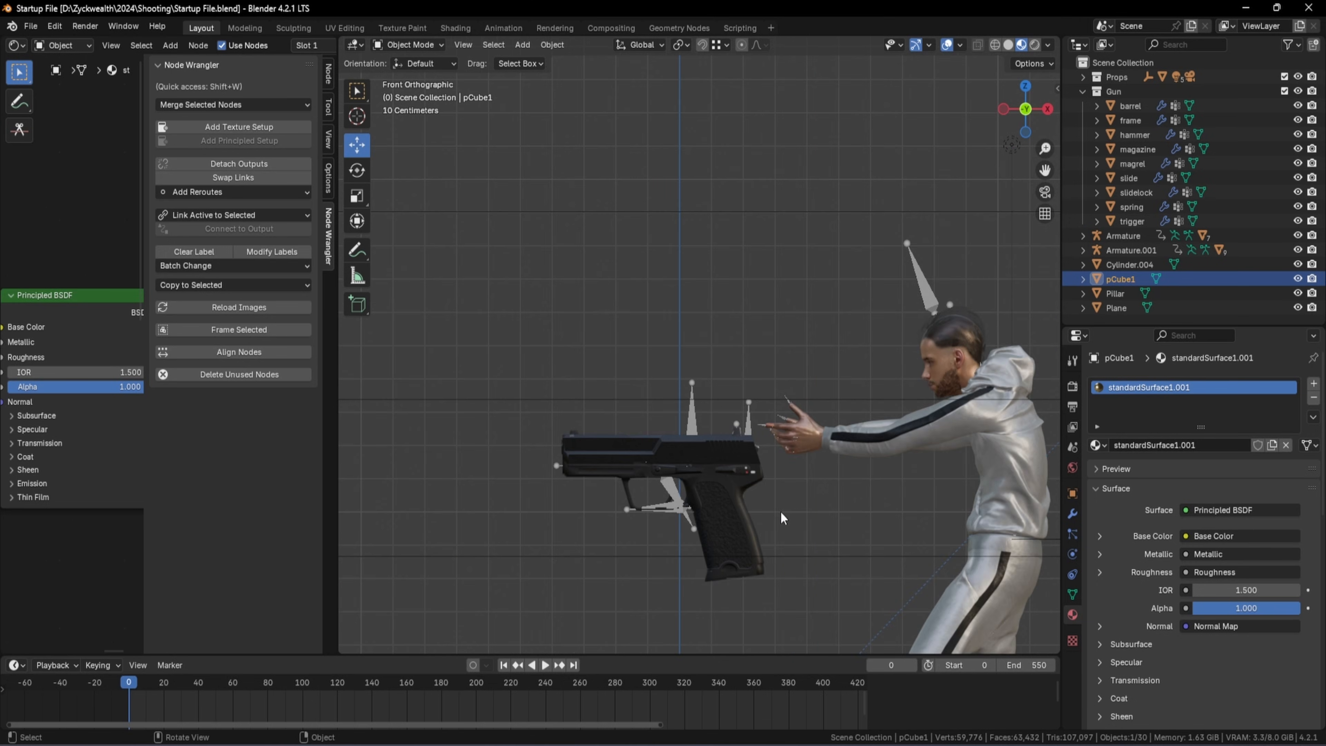
{"action": "left_click_drag", "start_coordinate": [770, 523], "coordinate": [815, 399]}
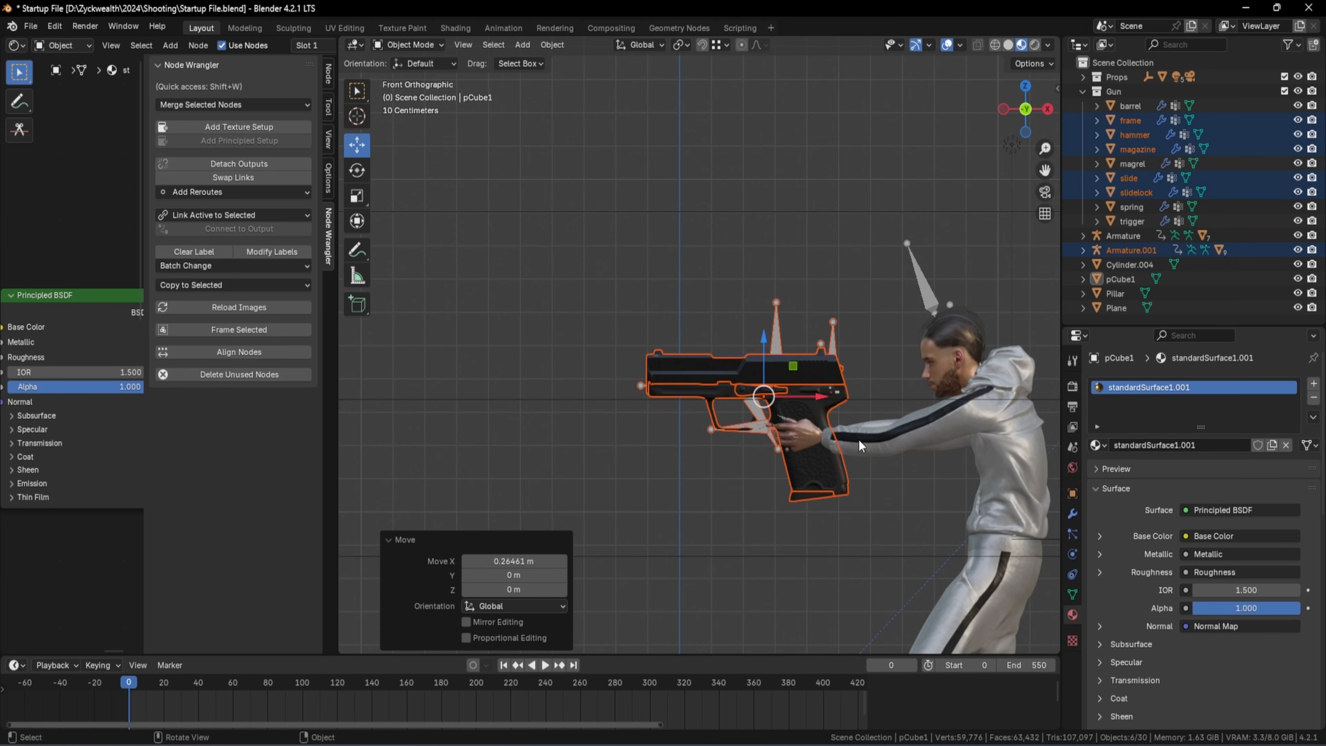
Scale the handgun down and reposition it so its grip fits inside the character's hands
{"action": "key", "text": "s"}
{"action": "left_click", "coordinate": [795, 414]}
{"action": "scroll", "coordinate": [795, 413], "scroll_direction": "up", "scroll_amount": 4}
{"action": "left_click_drag", "start_coordinate": [718, 280], "coordinate": [731, 283]}
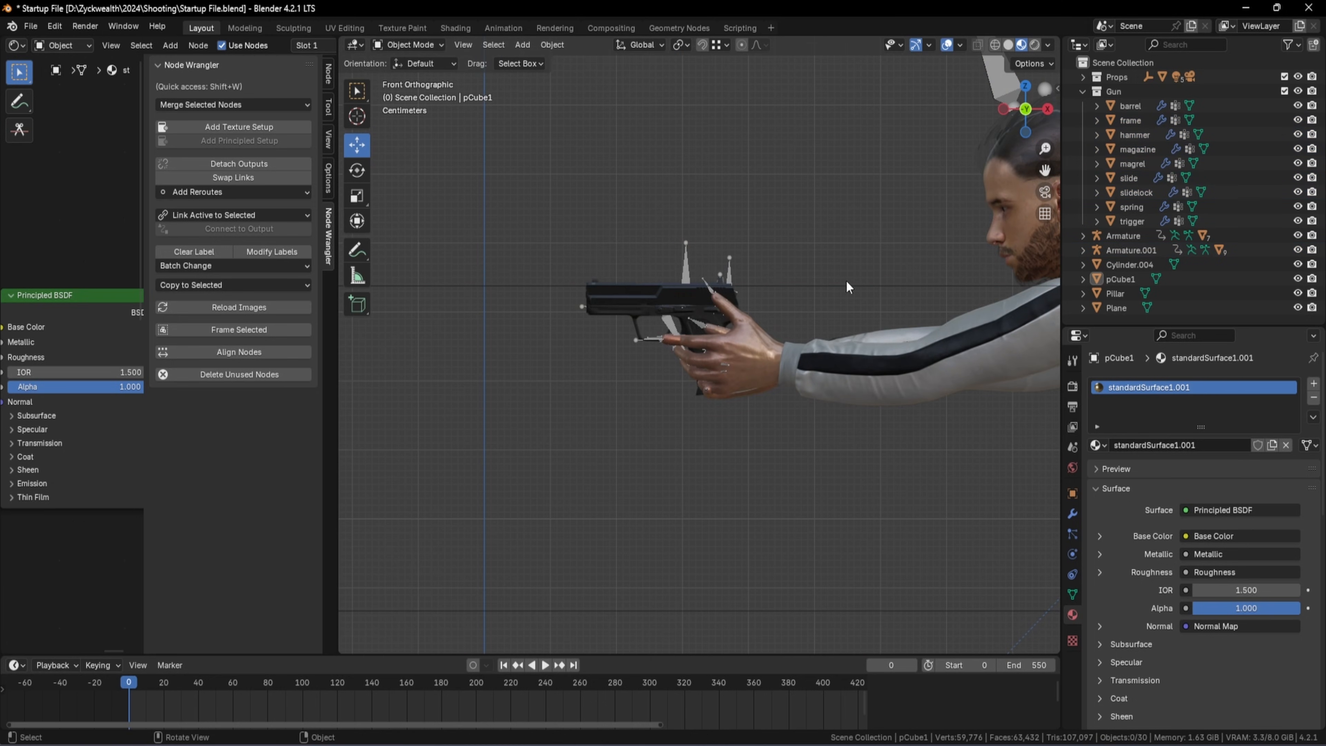
Move the pillar, metal stand and gold bar together about 0.046 m along negative Y to line them up with the handgun
{"action": "key", "text": "KP_3"}
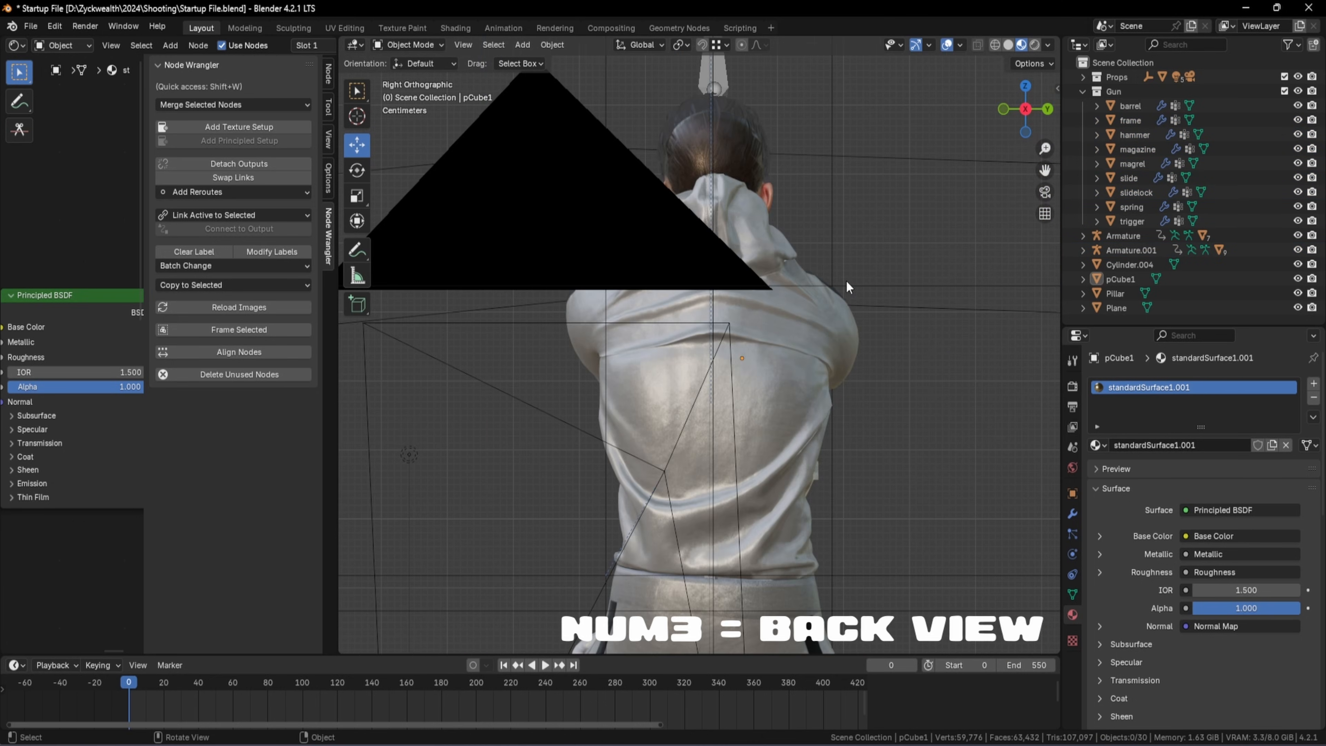
{"action": "scroll", "coordinate": [846, 280], "scroll_direction": "down", "scroll_amount": 3}
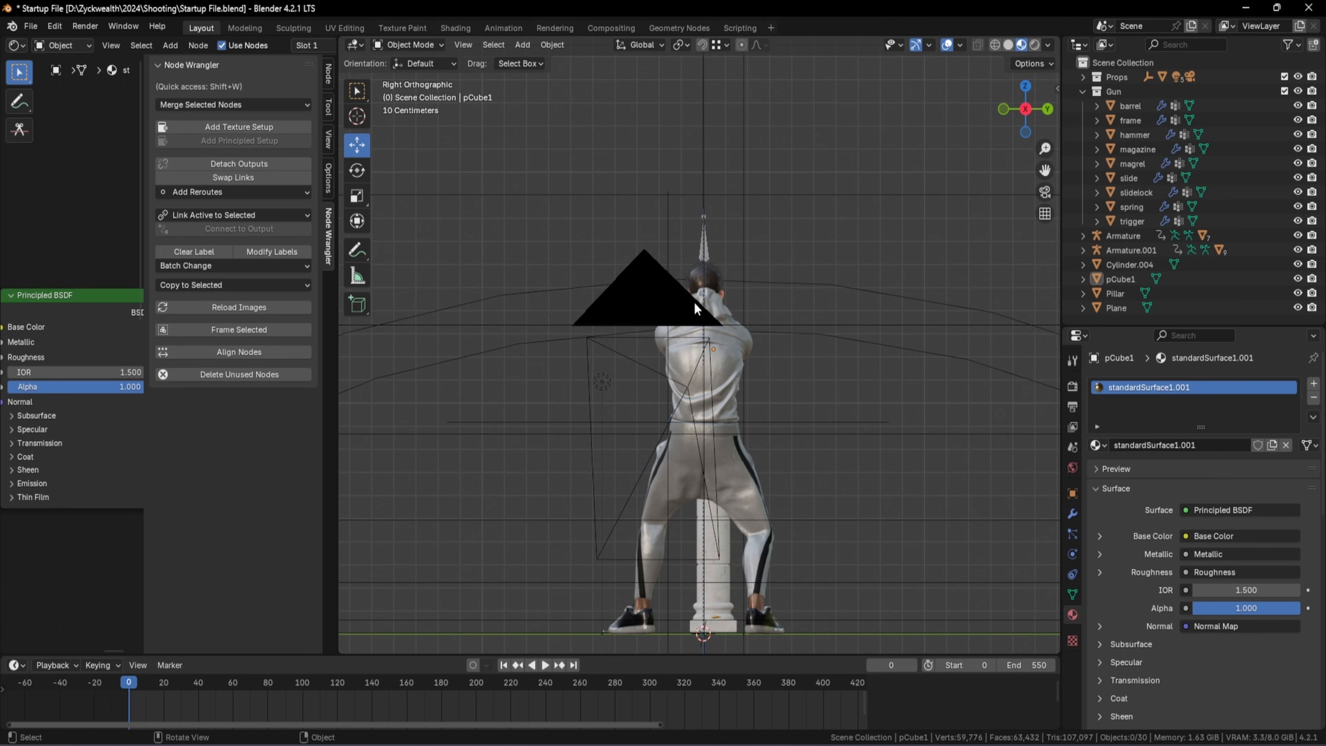
{"action": "key", "text": "KP_7"}
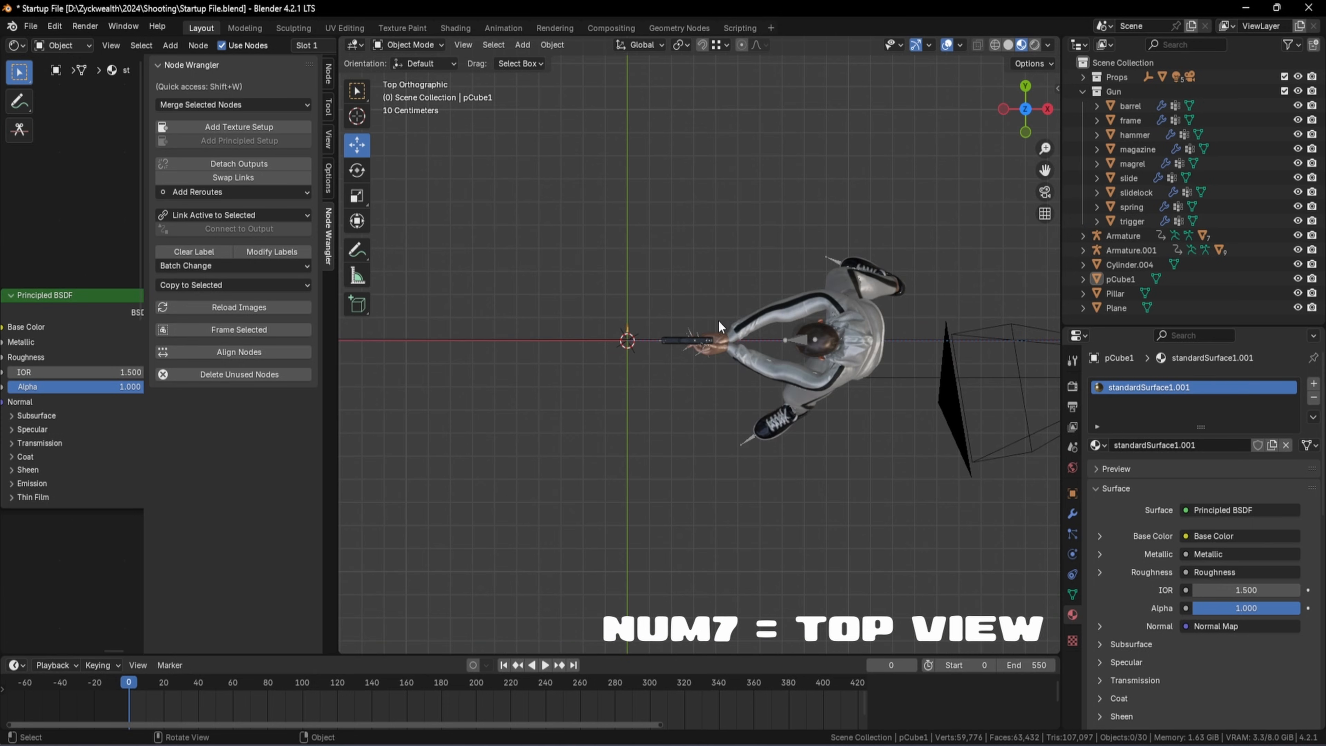
{"action": "scroll", "coordinate": [745, 339], "scroll_direction": "up", "scroll_amount": 8}
{"action": "scroll", "coordinate": [603, 332], "scroll_direction": "up", "scroll_amount": 4}
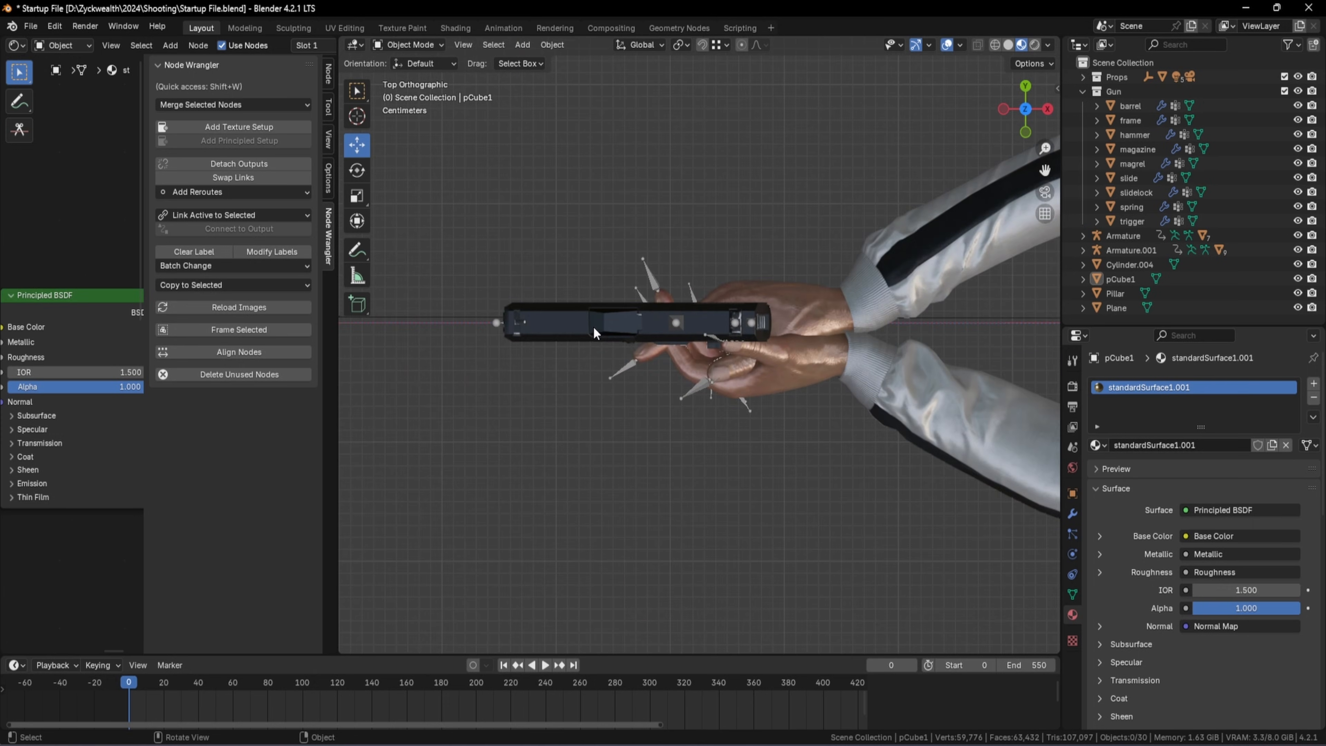
{"action": "scroll", "coordinate": [501, 324], "scroll_direction": "down", "scroll_amount": 15}
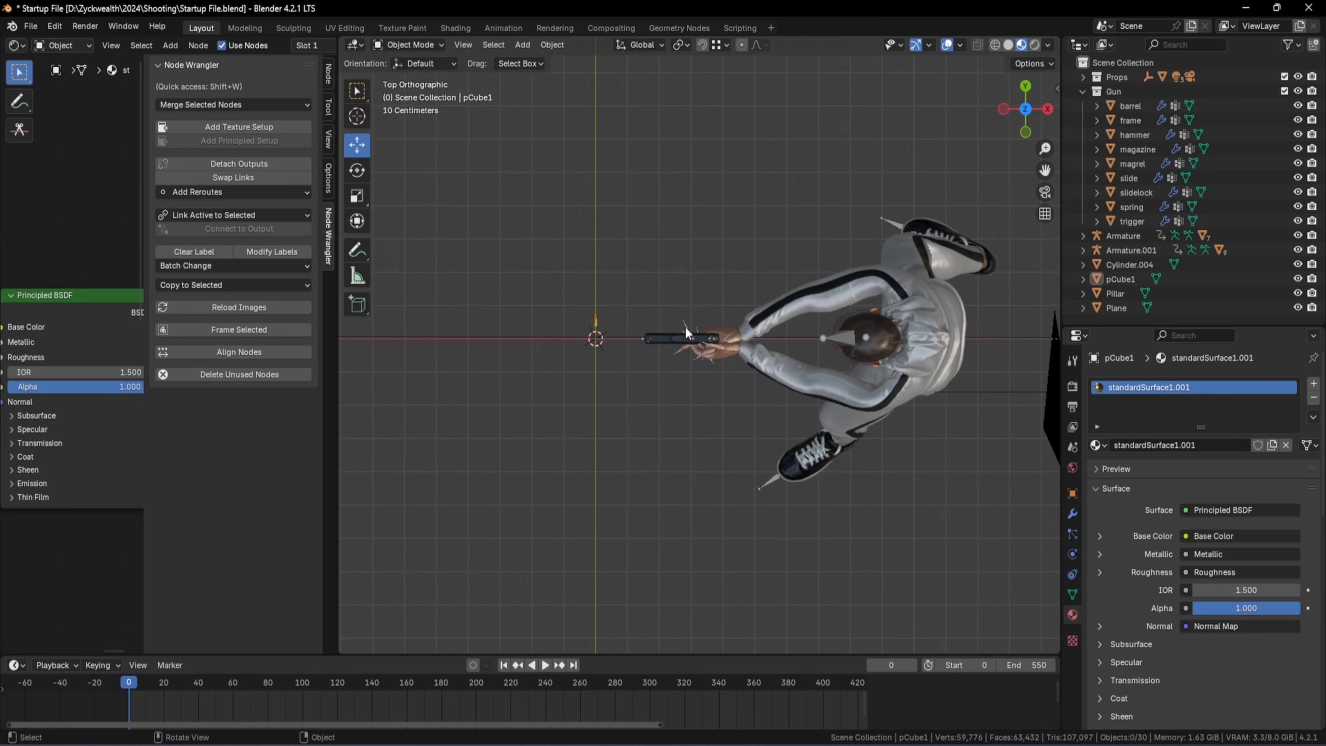
{"action": "middle_click_drag", "start_coordinate": [476, 321], "coordinate": [588, 326], "text": "shift"}
{"action": "scroll", "coordinate": [588, 326], "scroll_direction": "up", "scroll_amount": 3}
{"action": "left_click_drag", "start_coordinate": [641, 384], "coordinate": [408, 173]}
{"action": "left_click_drag", "start_coordinate": [771, 418], "coordinate": [676, 233]}
{"action": "left_click_drag", "start_coordinate": [505, 225], "coordinate": [503, 254]}
Check the props' alignment with the handgun from the top view and save the file
{"action": "scroll", "coordinate": [503, 254], "scroll_direction": "down", "scroll_amount": 5}
{"action": "middle_click_drag", "start_coordinate": [1012, 293], "coordinate": [569, 242], "text": "shift"}
{"action": "scroll", "coordinate": [728, 269], "scroll_direction": "up", "scroll_amount": 6}
{"action": "middle_click_drag", "start_coordinate": [796, 169], "coordinate": [692, 349], "text": "shift"}
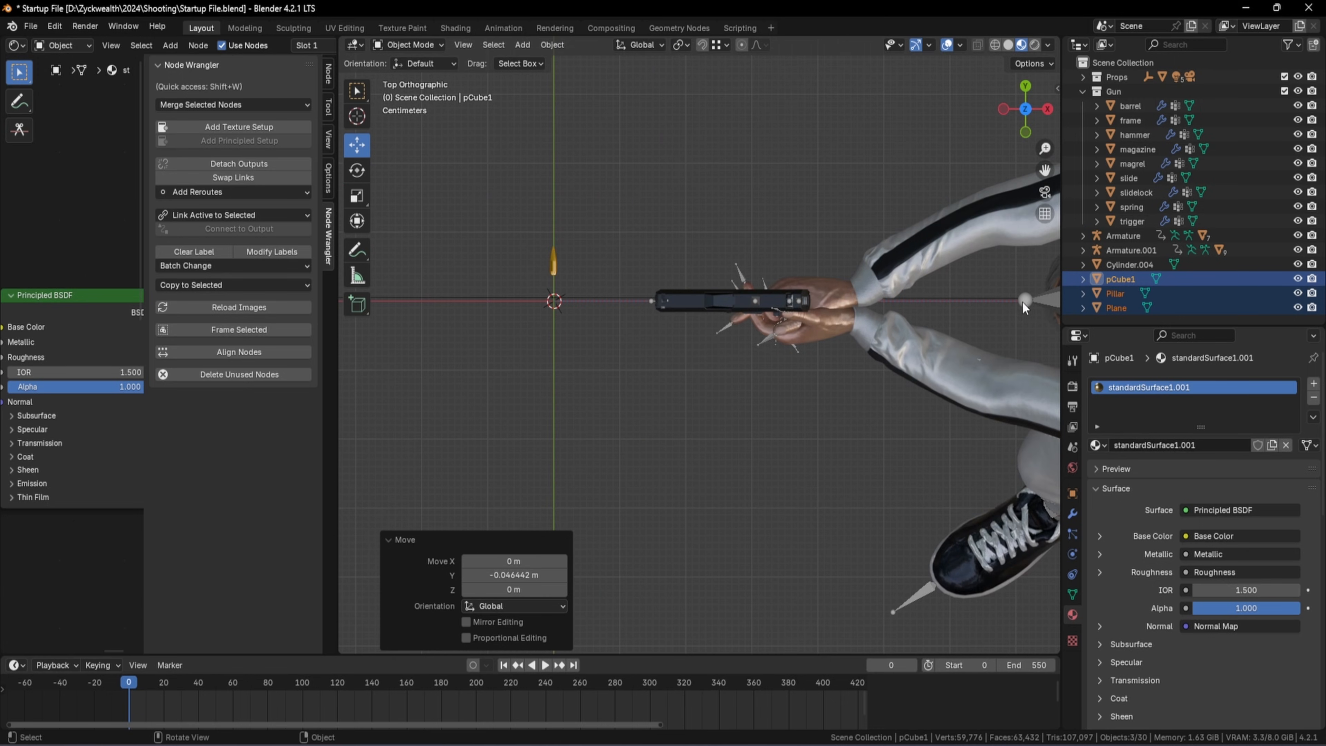
{"action": "scroll", "coordinate": [687, 299], "scroll_direction": "down", "scroll_amount": 8}
{"action": "middle_click_drag", "start_coordinate": [453, 270], "coordinate": [758, 246], "text": "shift"}
{"action": "middle_click_drag", "start_coordinate": [618, 296], "coordinate": [722, 280]}
{"action": "key", "text": "ctrl+s"}
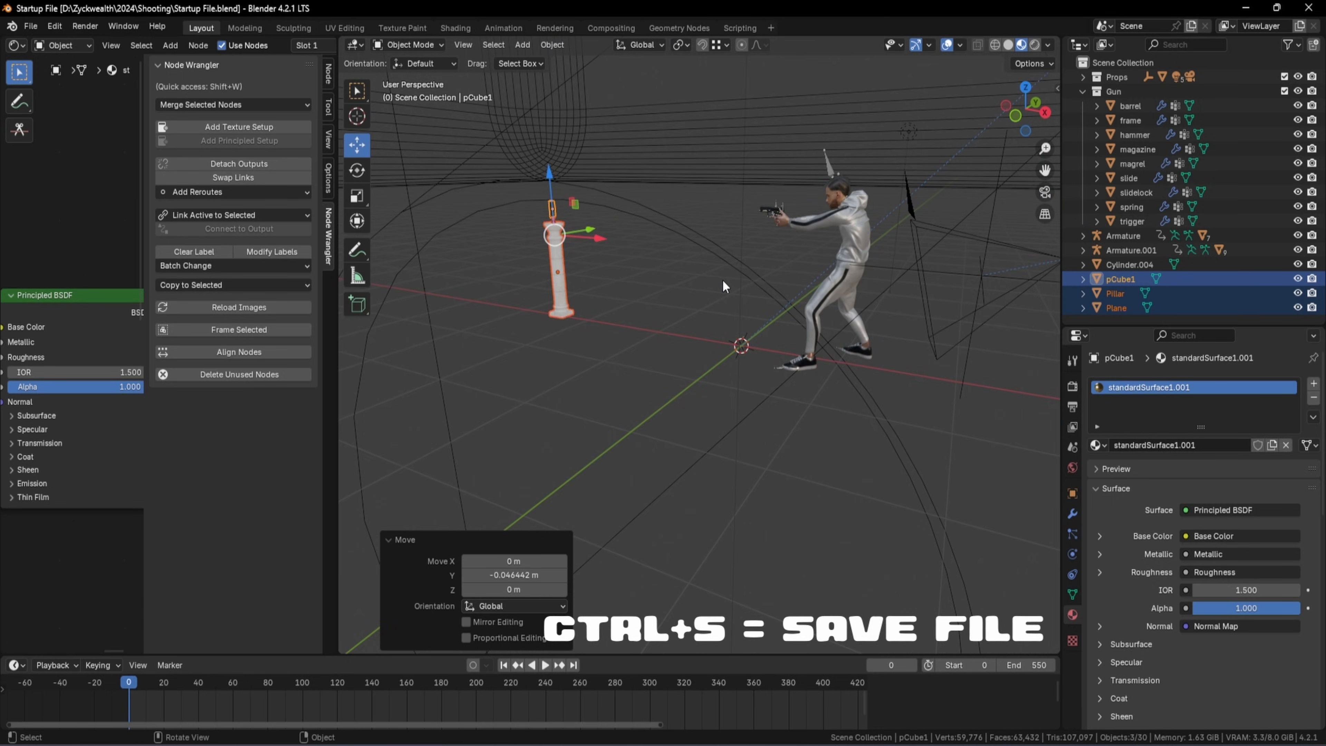
Rotate the bullet by -90° in the top view
{"action": "scroll", "coordinate": [681, 209], "scroll_direction": "up", "scroll_amount": 2}
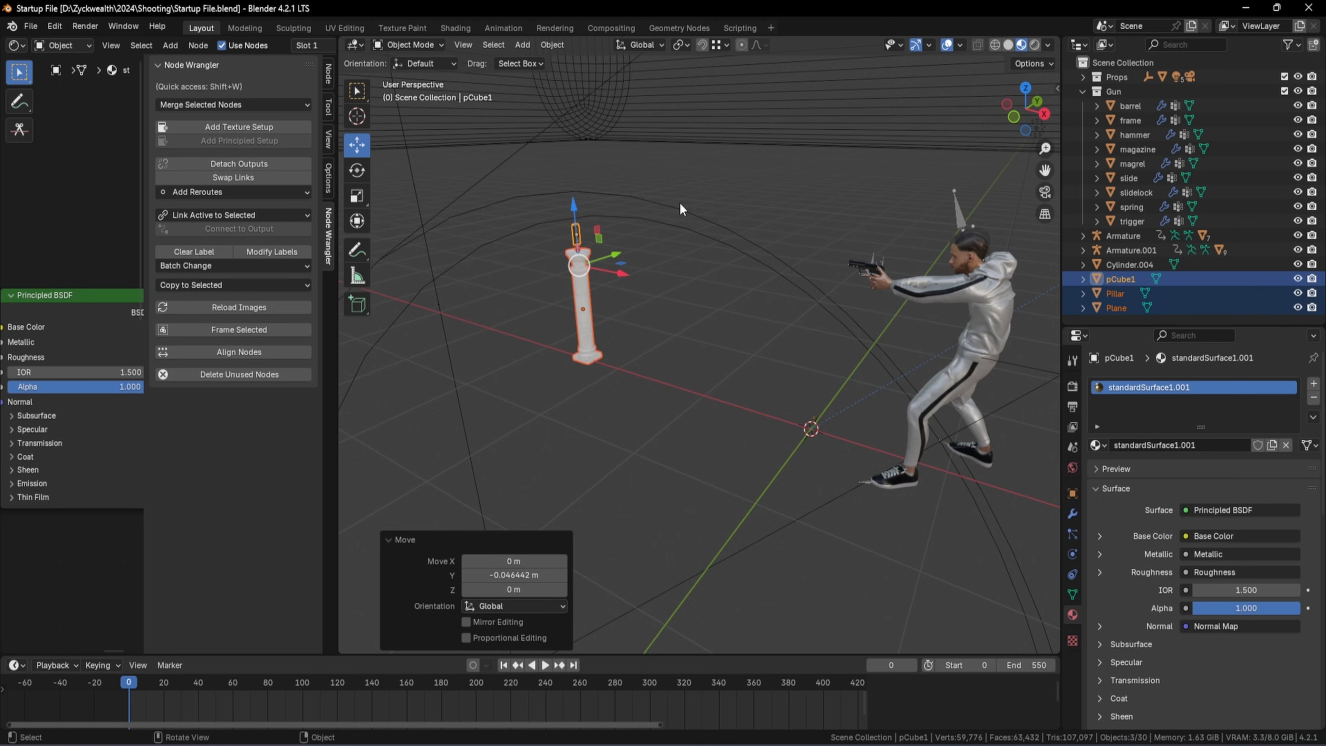
{"action": "scroll", "coordinate": [681, 208], "scroll_direction": "down", "scroll_amount": 2}
{"action": "key", "text": "KP_7"}
{"action": "scroll", "coordinate": [734, 341], "scroll_direction": "up", "scroll_amount": 5}
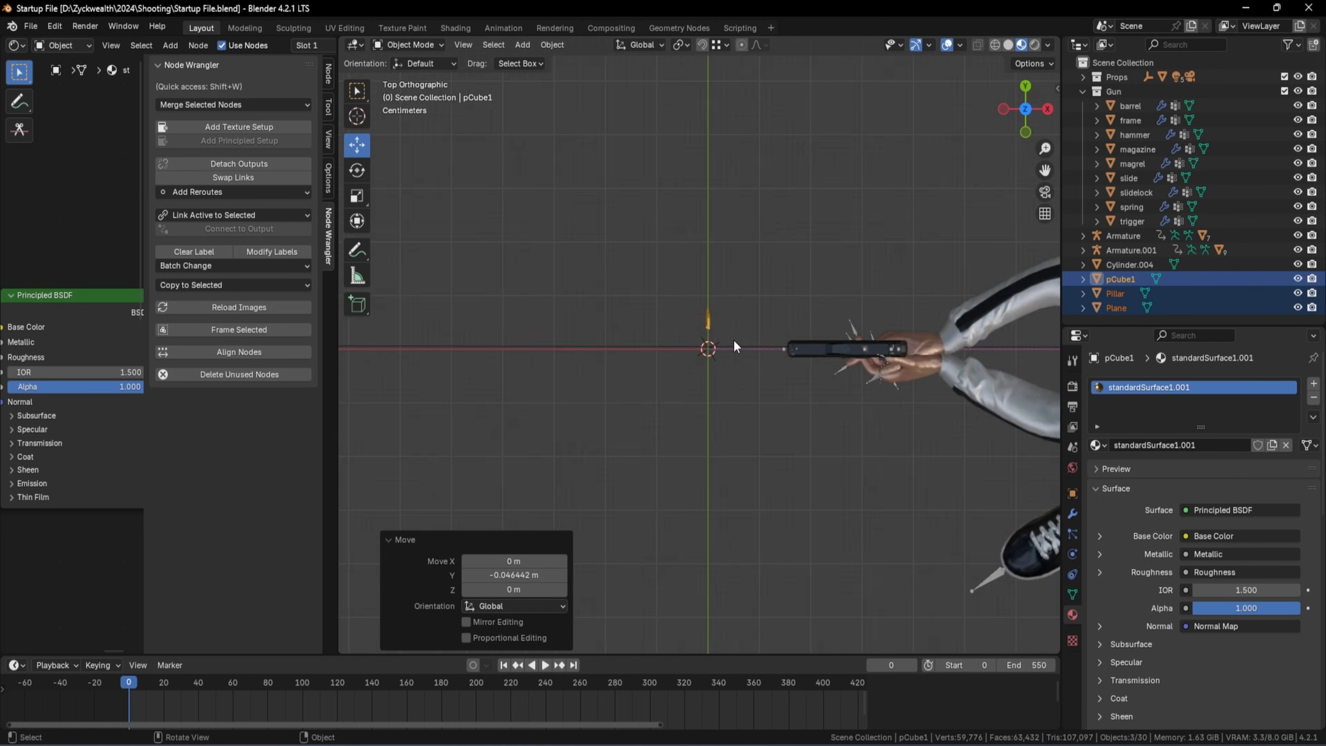
{"action": "scroll", "coordinate": [774, 312], "scroll_direction": "up", "scroll_amount": 1}
{"action": "left_click_drag", "start_coordinate": [775, 316], "coordinate": [673, 173]}
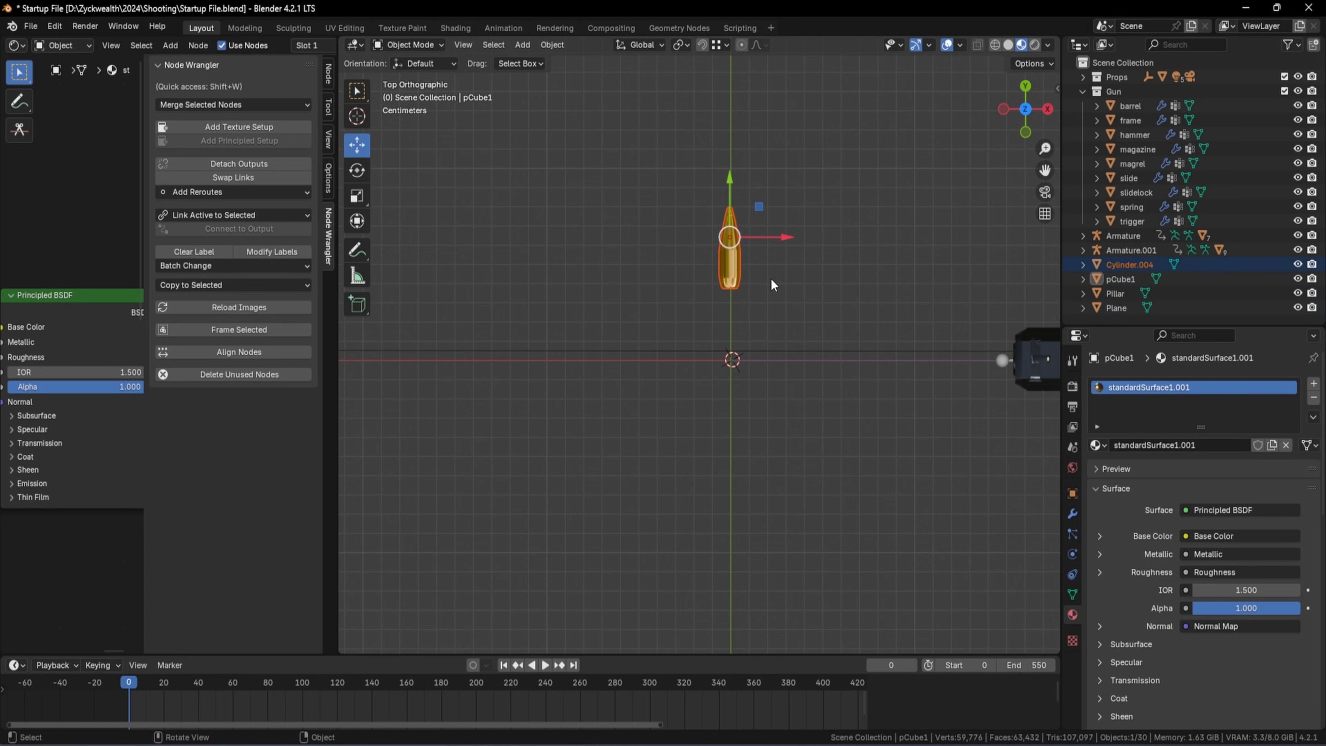
{"action": "type", "text": "r90"}
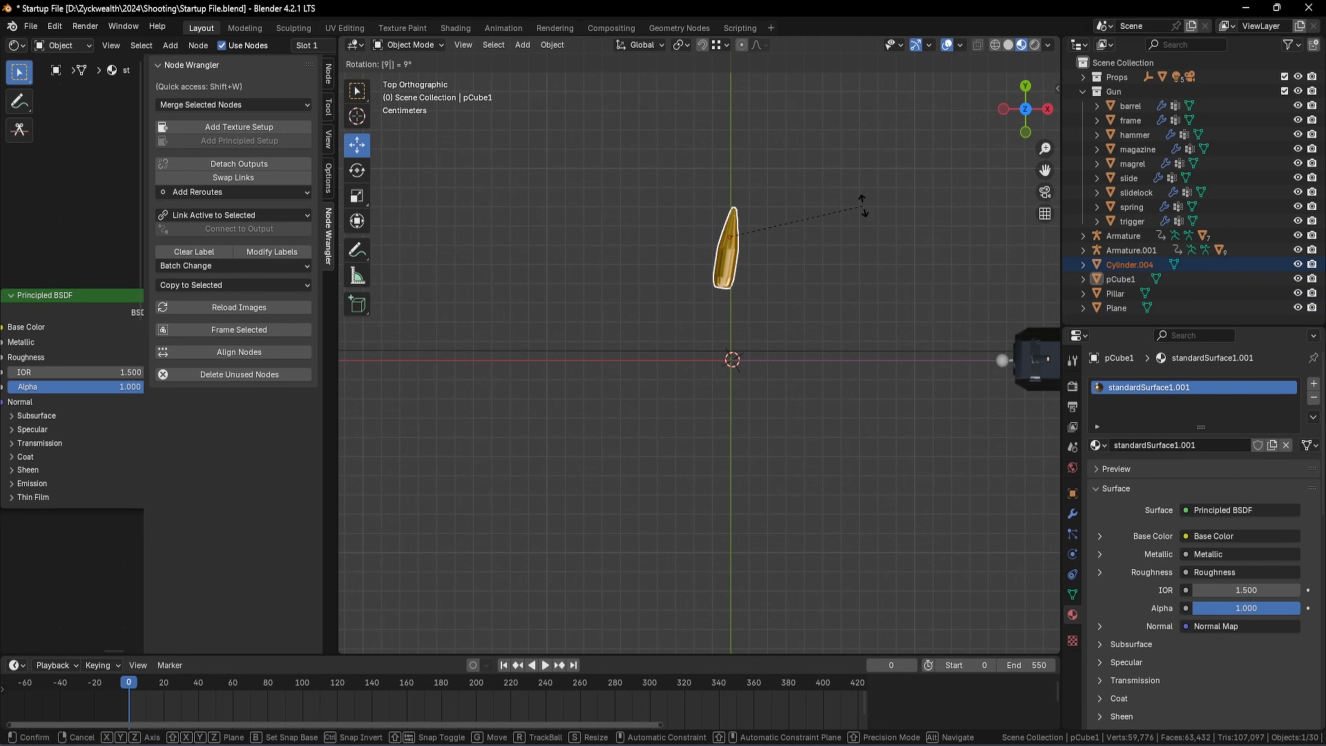
{"action": "key", "text": "BackSpace"}
{"action": "key", "text": "BackSpace"}
{"action": "key", "text": "BackSpace"}
{"action": "type", "text": "-90"}
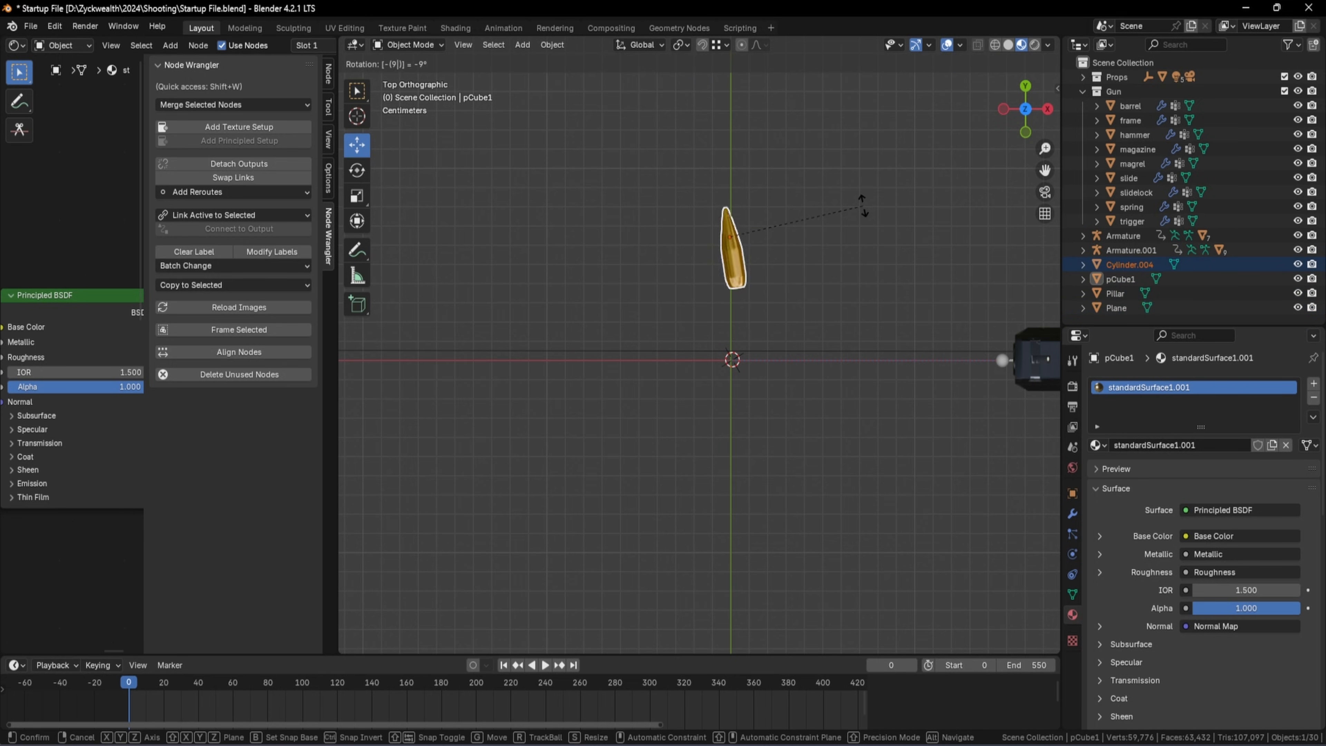
{"action": "key", "text": "Return"}
Move the bullet about -0.065 m along Y and 0.07 m along X toward the handgun, and scale it to about 0.67
{"action": "key", "text": "g"}
{"action": "key", "text": "y"}
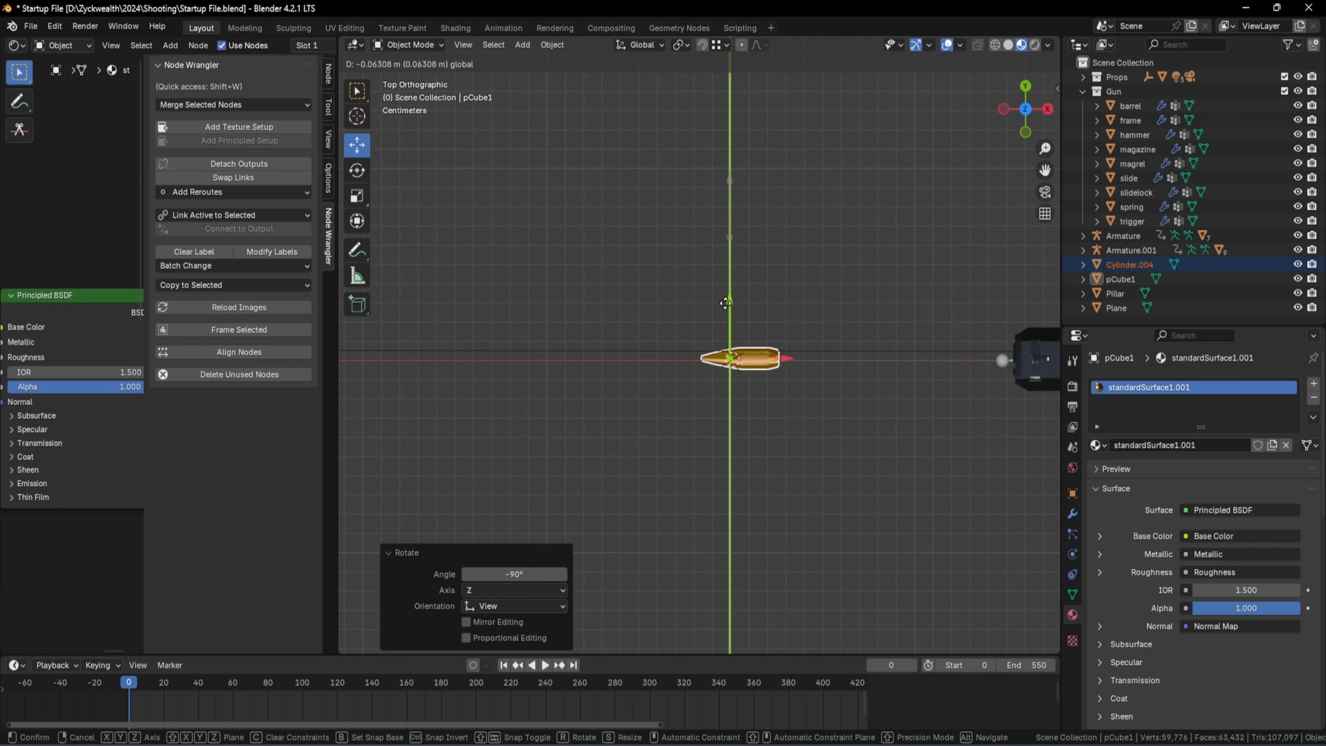
{"action": "key", "text": "x"}
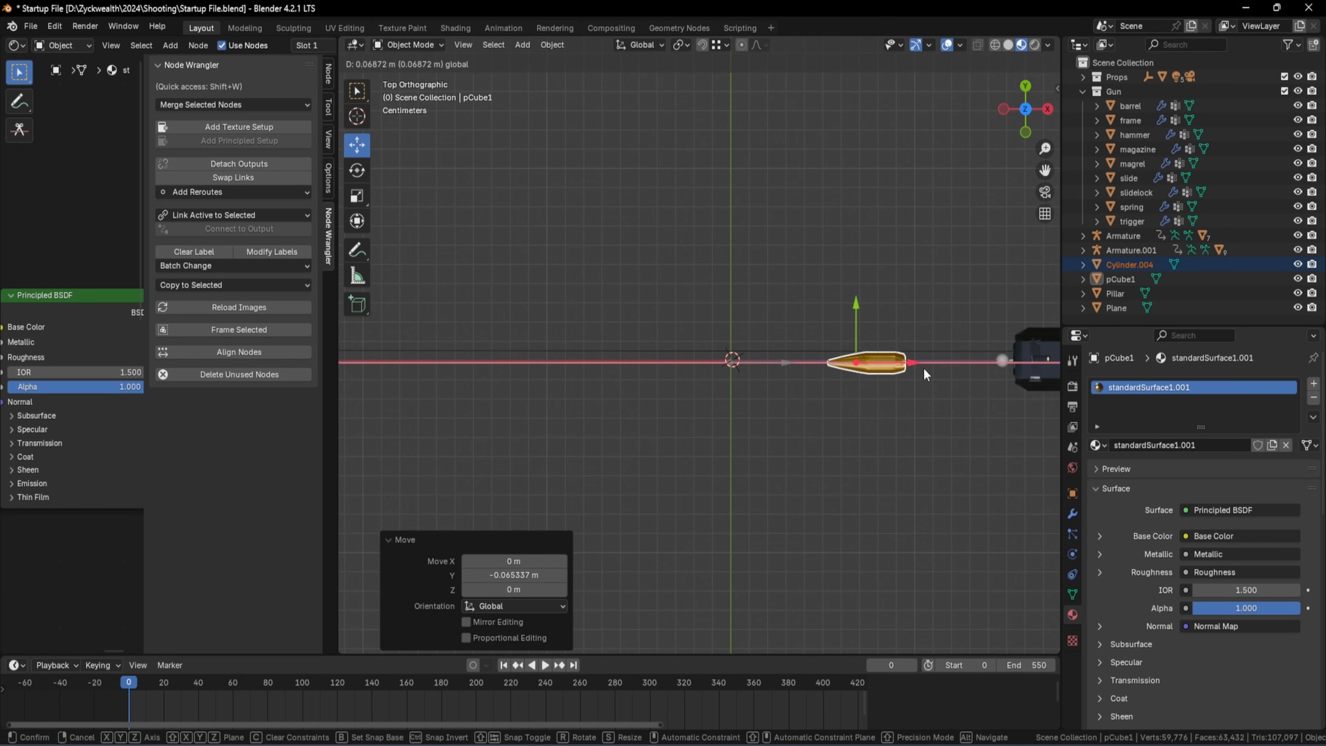
{"action": "left_click", "coordinate": [939, 397]}
{"action": "key", "text": "s"}
{"action": "left_click", "coordinate": [912, 398]}
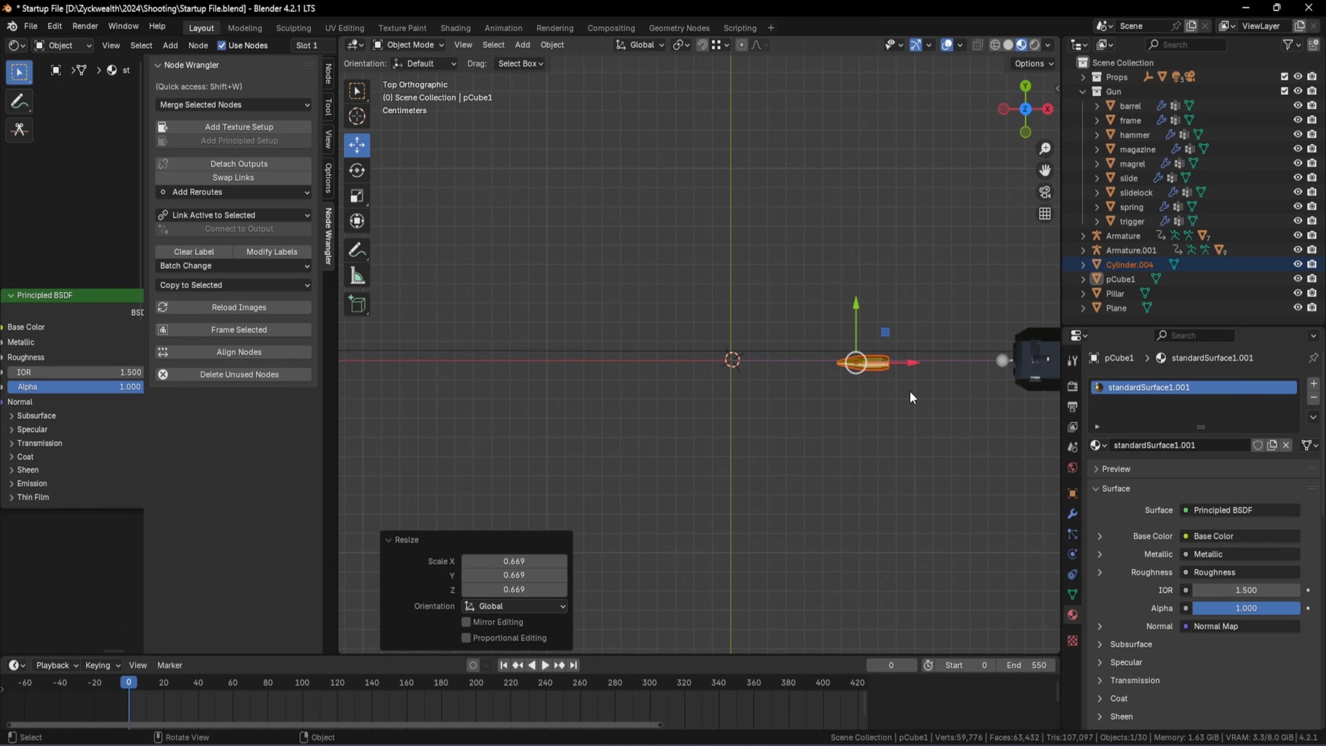
Raise the bullet about 0.009 m along Z using the front view and save the file
{"action": "key", "text": "KP_1"}
{"action": "scroll", "coordinate": [913, 398], "scroll_direction": "down", "scroll_amount": 10}
{"action": "middle_click_drag", "start_coordinate": [912, 398], "coordinate": [667, 501], "text": "shift"}
{"action": "left_click_drag", "start_coordinate": [660, 452], "coordinate": [693, 68]}
{"action": "scroll", "coordinate": [693, 82], "scroll_direction": "up", "scroll_amount": 2}
{"action": "middle_click_drag", "start_coordinate": [693, 82], "coordinate": [715, 346], "text": "shift"}
{"action": "scroll", "coordinate": [716, 346], "scroll_direction": "up", "scroll_amount": 4}
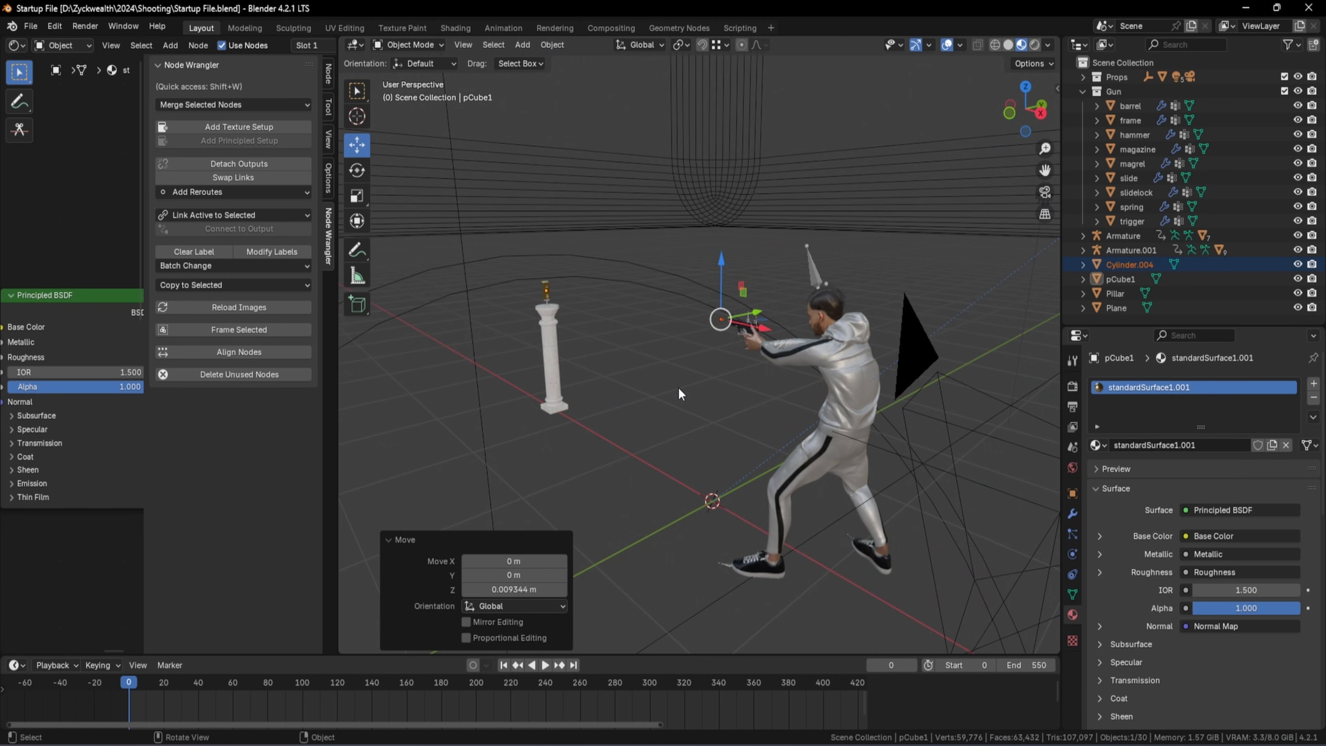
Examine the character, handgun and pillar in rendered viewport shading, and return to material preview
{"action": "scroll", "coordinate": [786, 378], "scroll_direction": "down", "scroll_amount": 3}
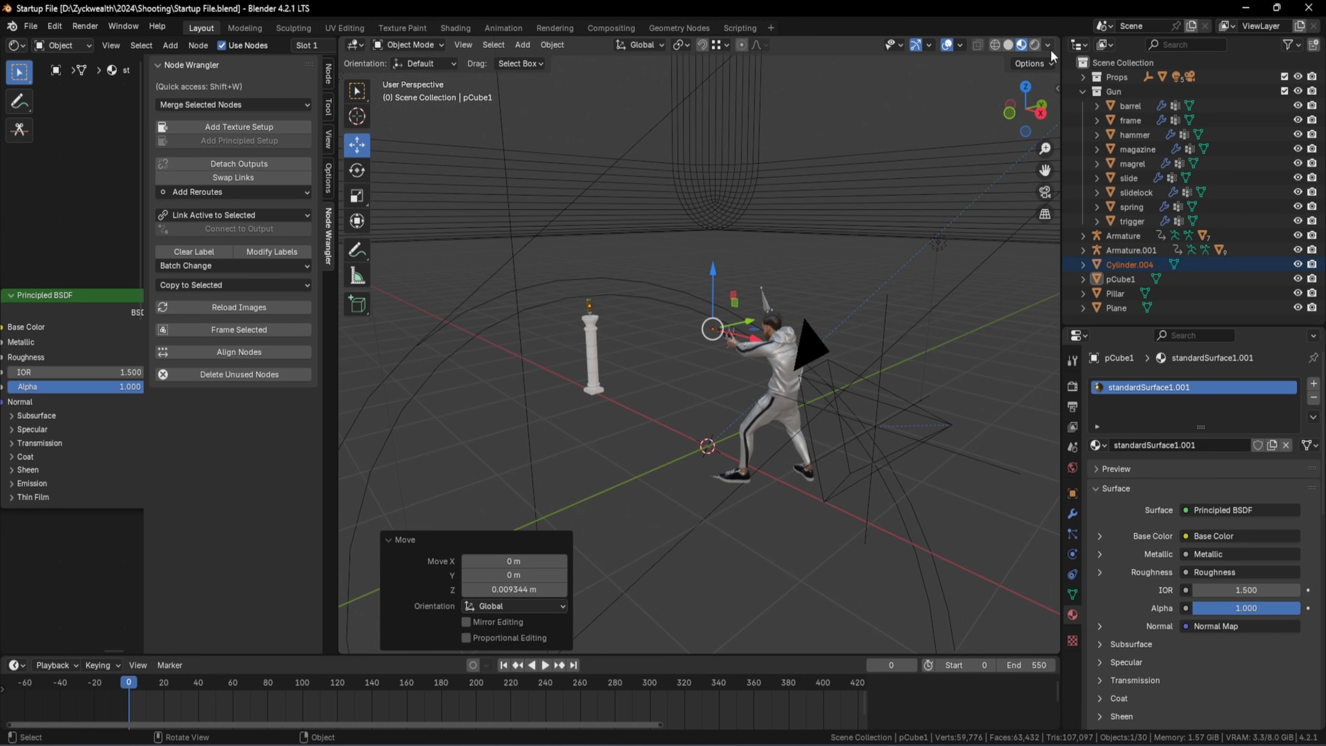
{"action": "left_click", "coordinate": [1034, 44]}
{"action": "middle_click_drag", "start_coordinate": [699, 374], "coordinate": [695, 328]}
{"action": "scroll", "coordinate": [702, 334], "scroll_direction": "up", "scroll_amount": 2}
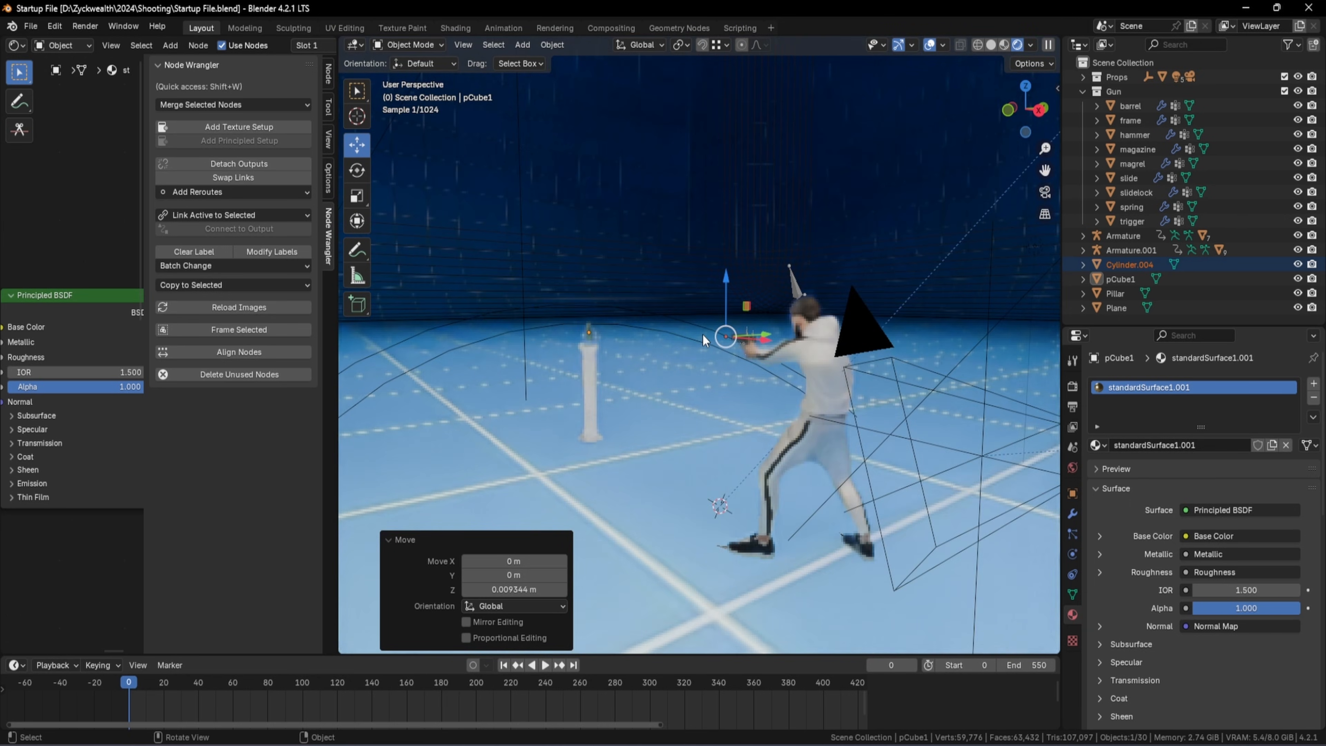
{"action": "scroll", "coordinate": [702, 334], "scroll_direction": "up", "scroll_amount": 2}
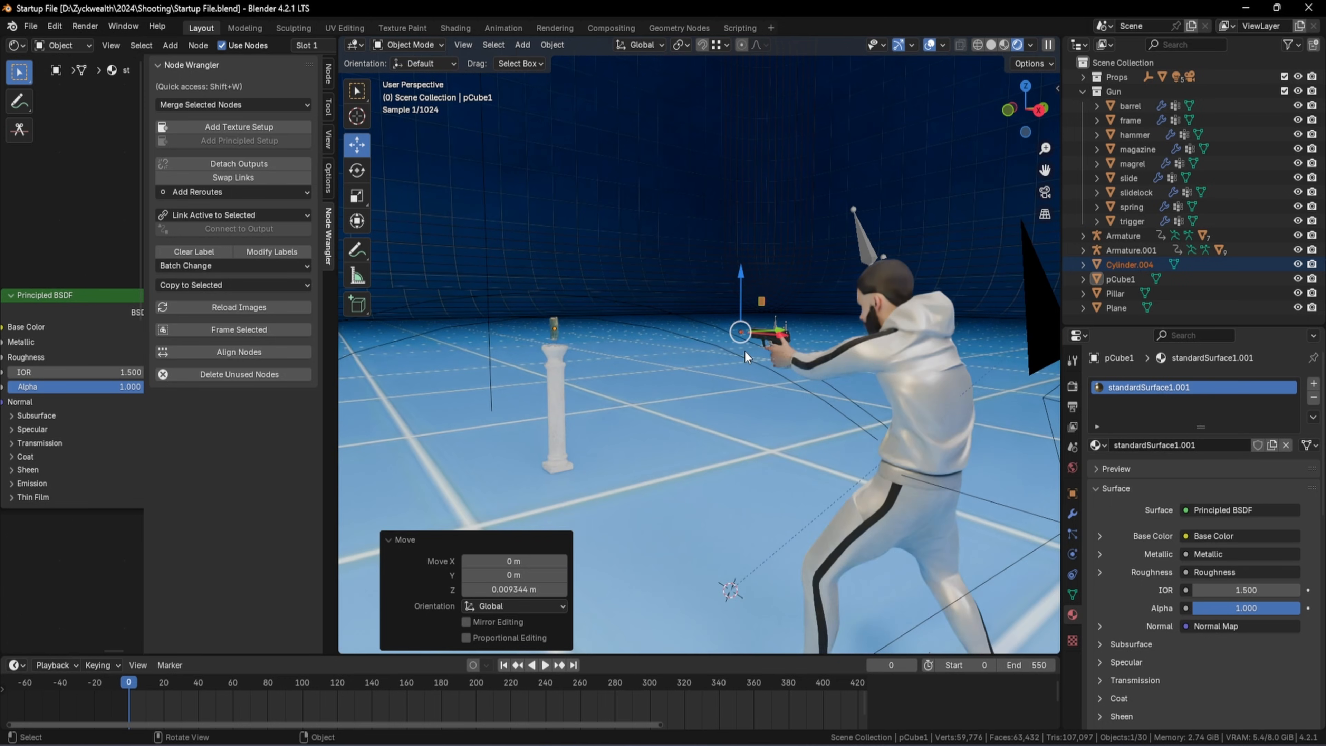
{"action": "scroll", "coordinate": [592, 338], "scroll_direction": "down", "scroll_amount": 3}
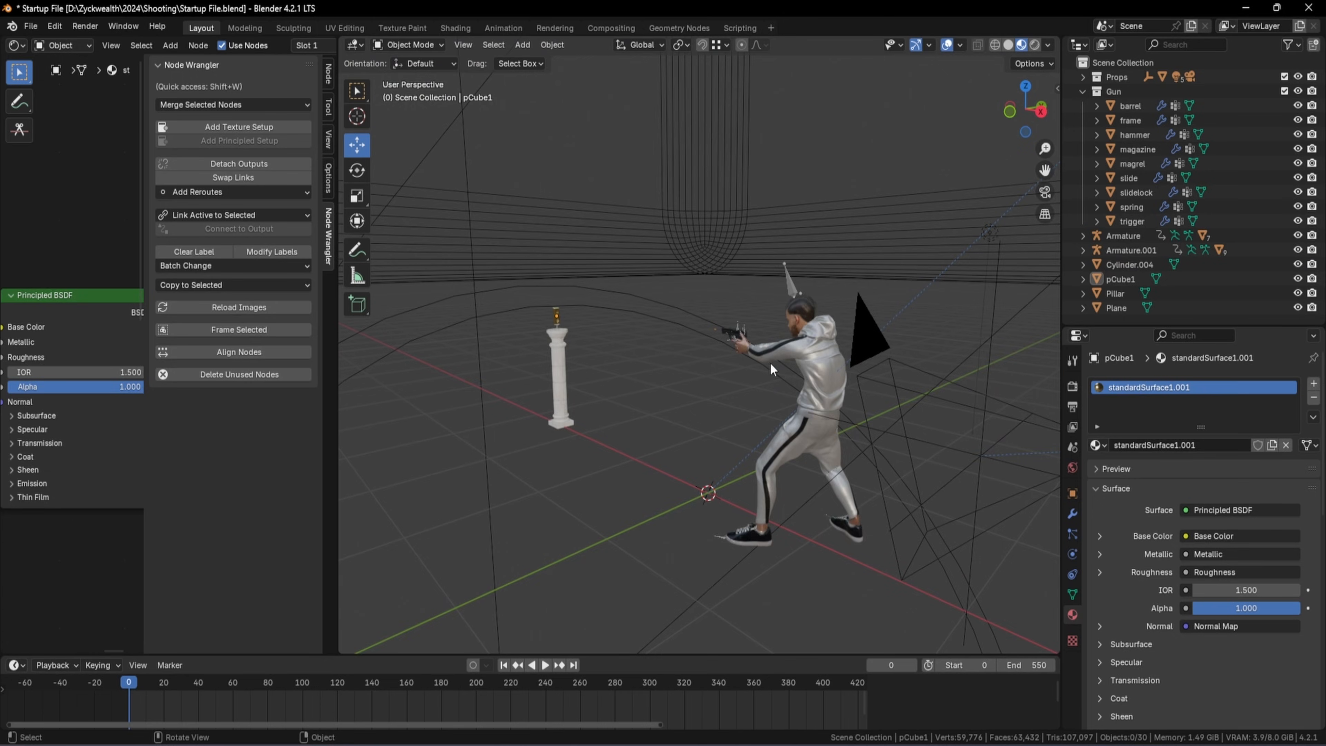
{"action": "mouse_move", "coordinate": [769, 363]}
{"action": "middle_mouse_down"}
{"action": "mouse_move", "coordinate": [813, 364]}
{"action": "mouse_move", "coordinate": [760, 355]}
{"action": "middle_mouse_up"}
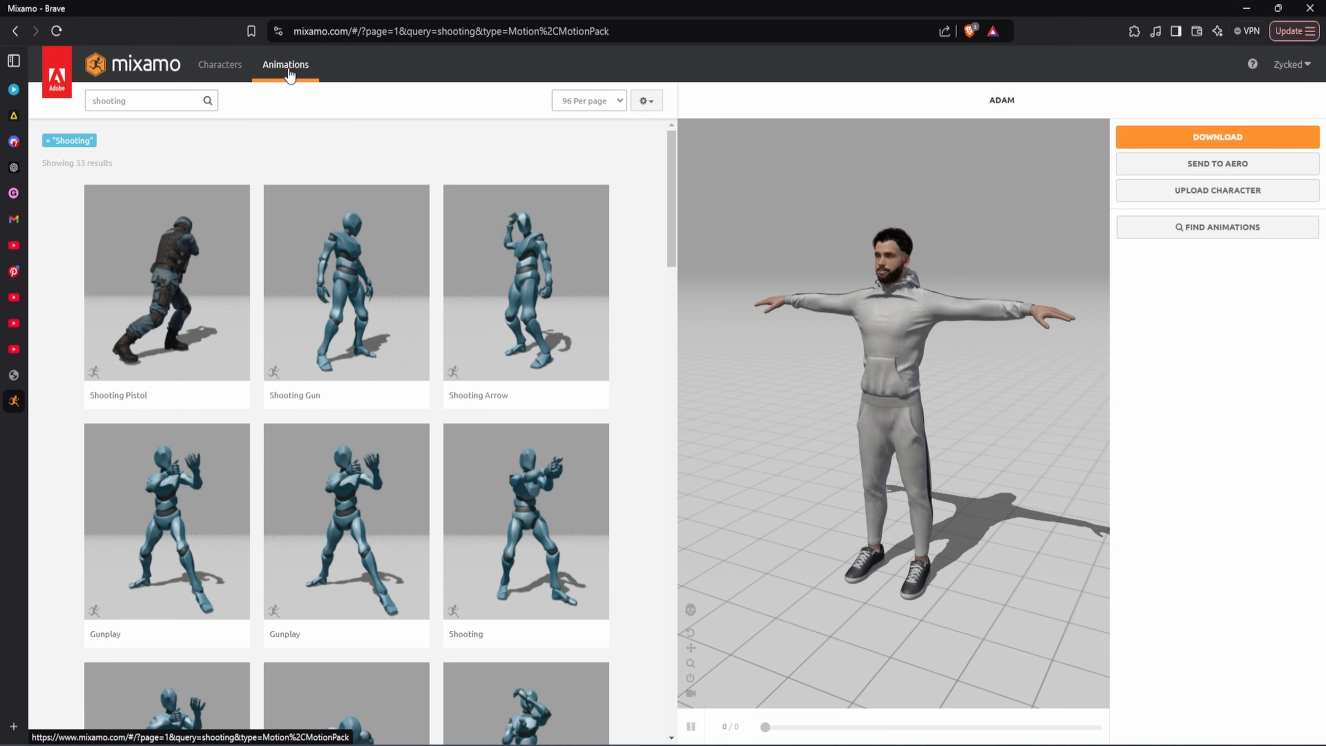
Switch to Mixamo, apply the Shooting animation to the character and open its download options
{"action": "left_click_drag", "start_coordinate": [887, 376], "coordinate": [820, 369]}
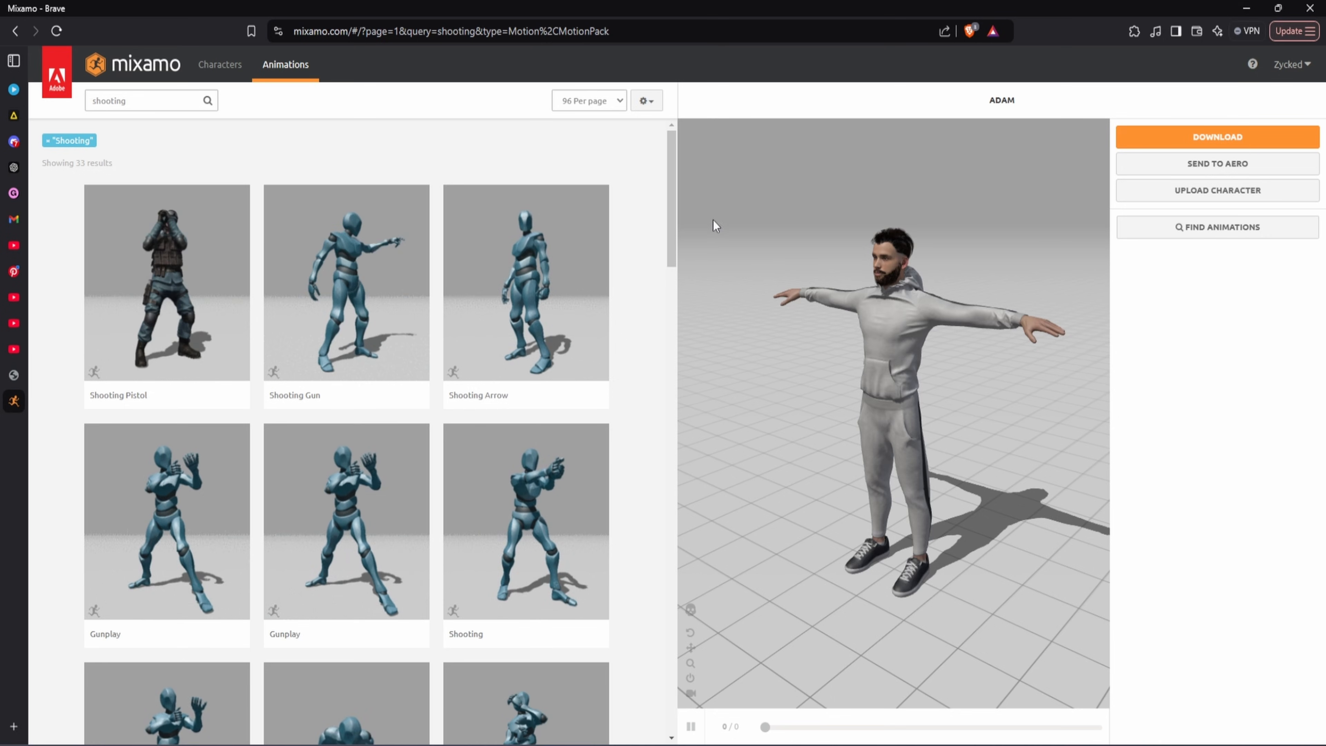
{"action": "scroll", "coordinate": [666, 319], "scroll_direction": "down", "scroll_amount": 4}
{"action": "left_click", "coordinate": [526, 378]}
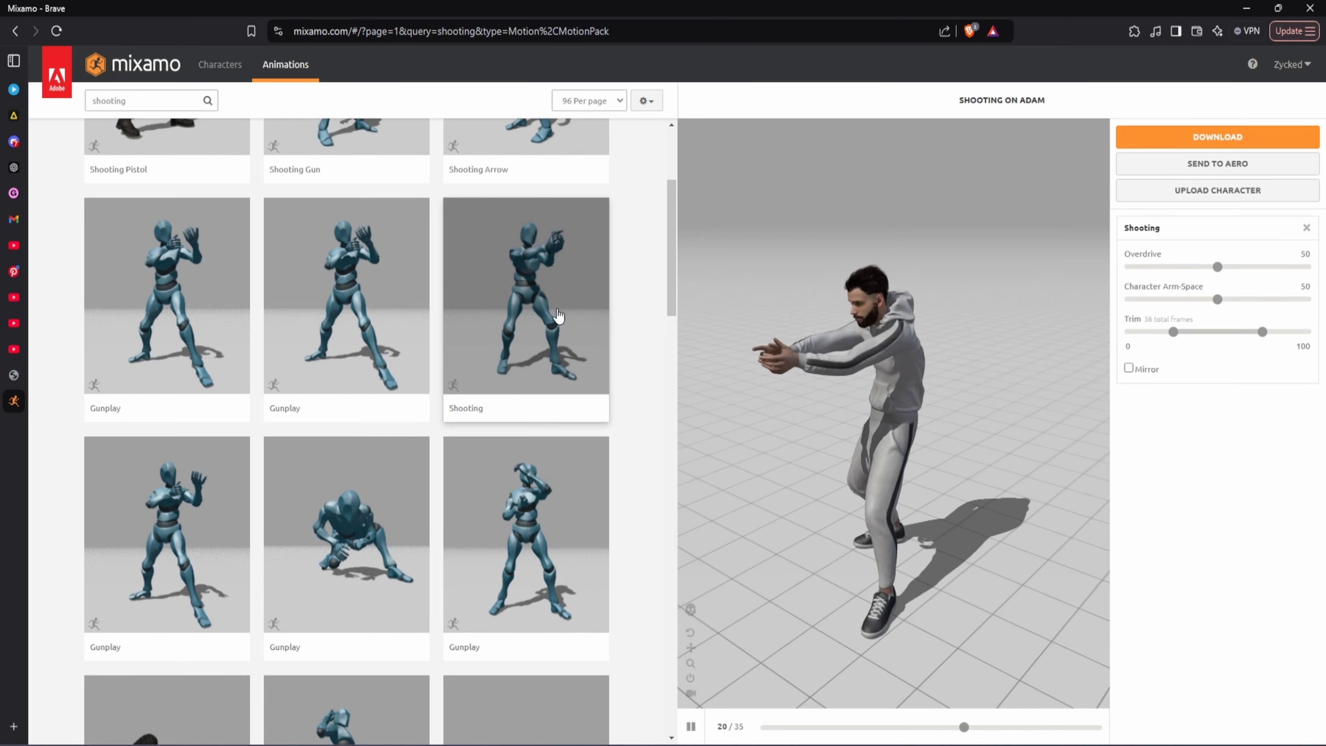
{"action": "left_click", "coordinate": [1196, 143]}
{"action": "left_click", "coordinate": [867, 296]}
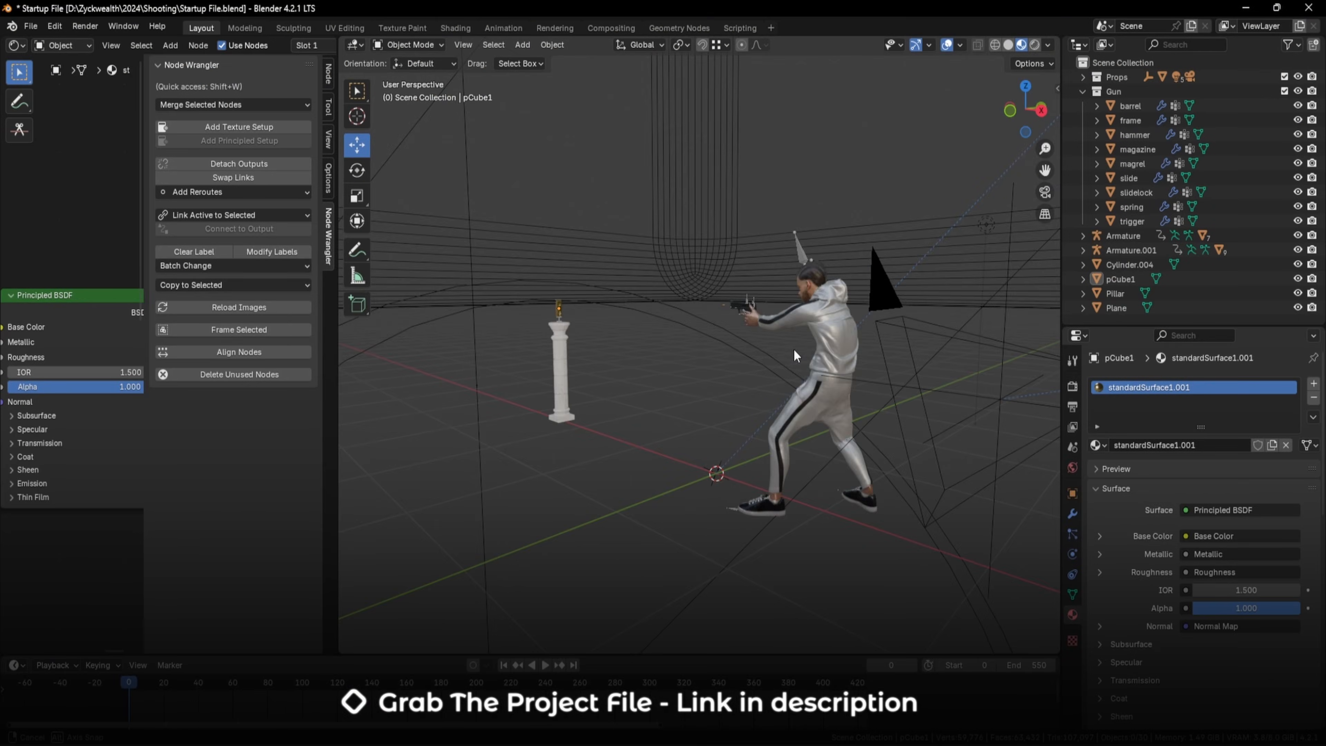
Switch back to Blender, select the character's armature, and play and scrub its shooting animation through the first frames
{"action": "middle_click_drag", "start_coordinate": [793, 348], "coordinate": [798, 449]}
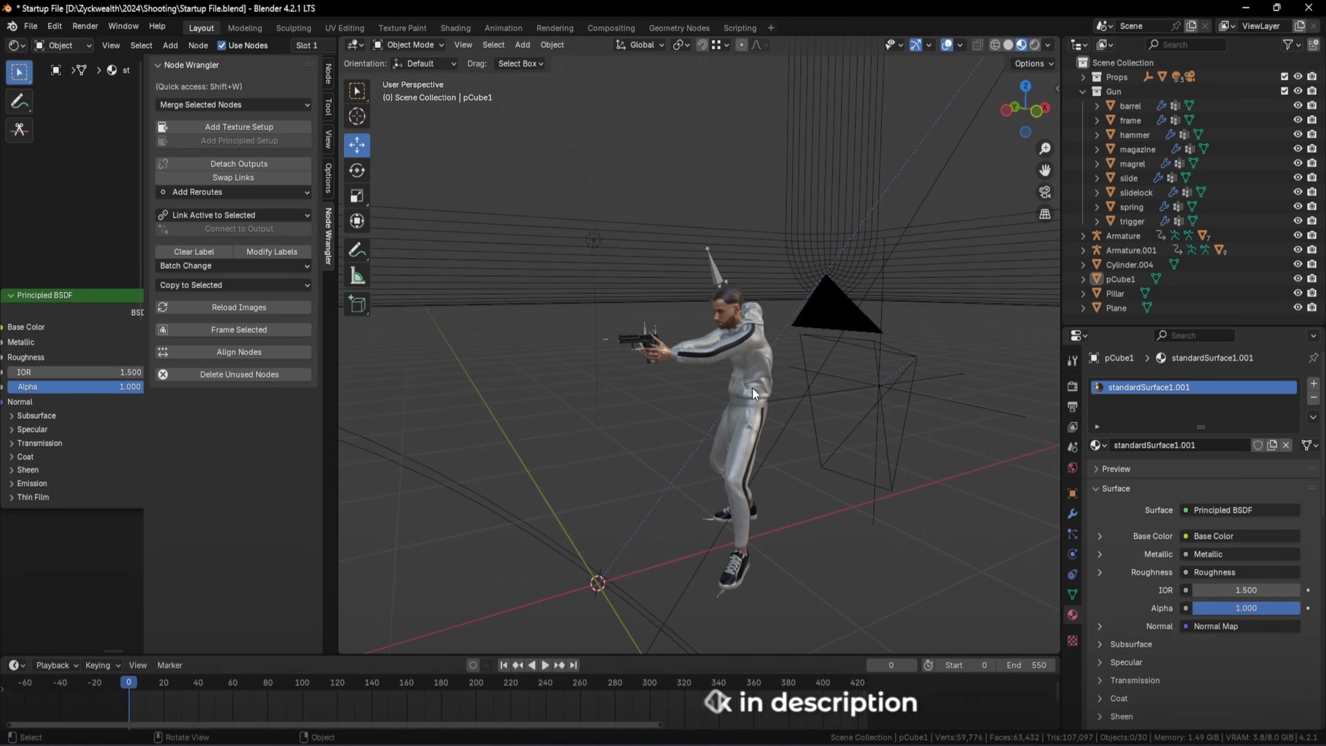
{"action": "key", "text": "space"}
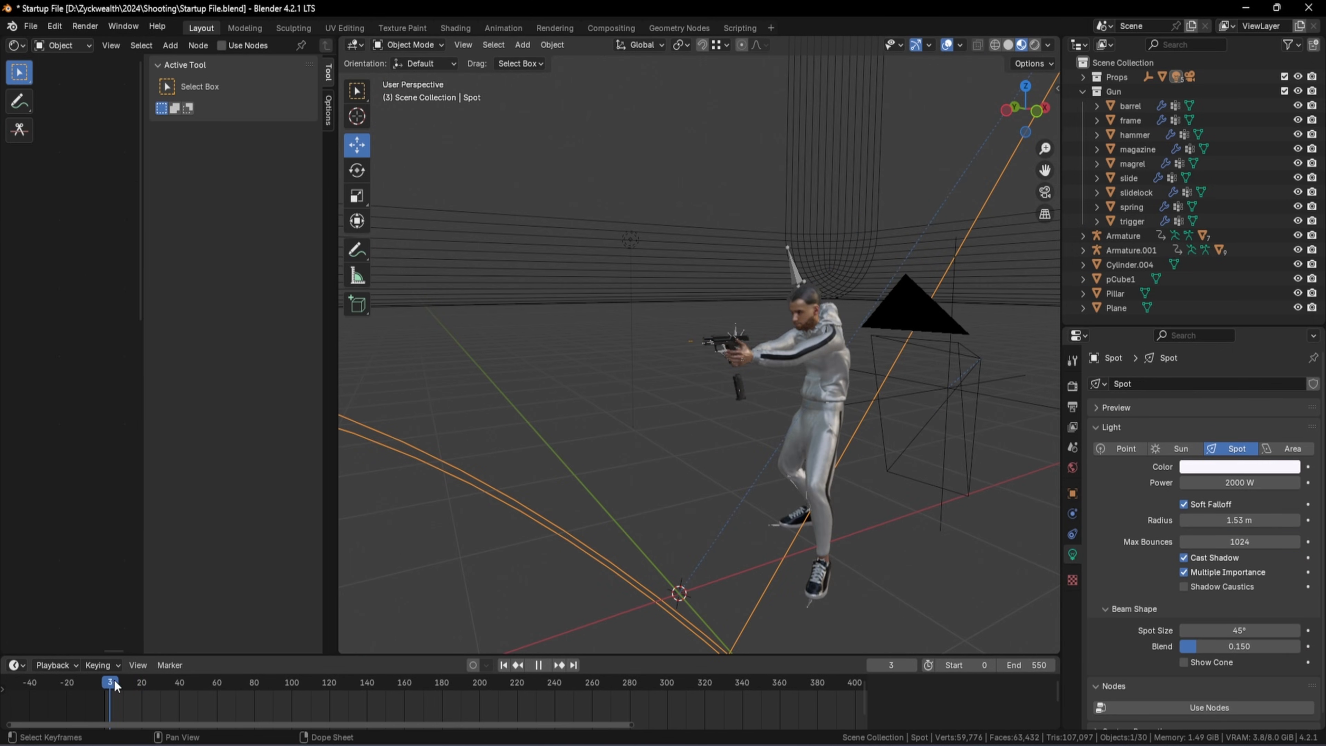
{"action": "mouse_move", "coordinate": [116, 687]}
{"action": "left_mouse_down"}
{"action": "mouse_move", "coordinate": [142, 689]}
{"action": "mouse_move", "coordinate": [130, 691]}
{"action": "left_mouse_up"}
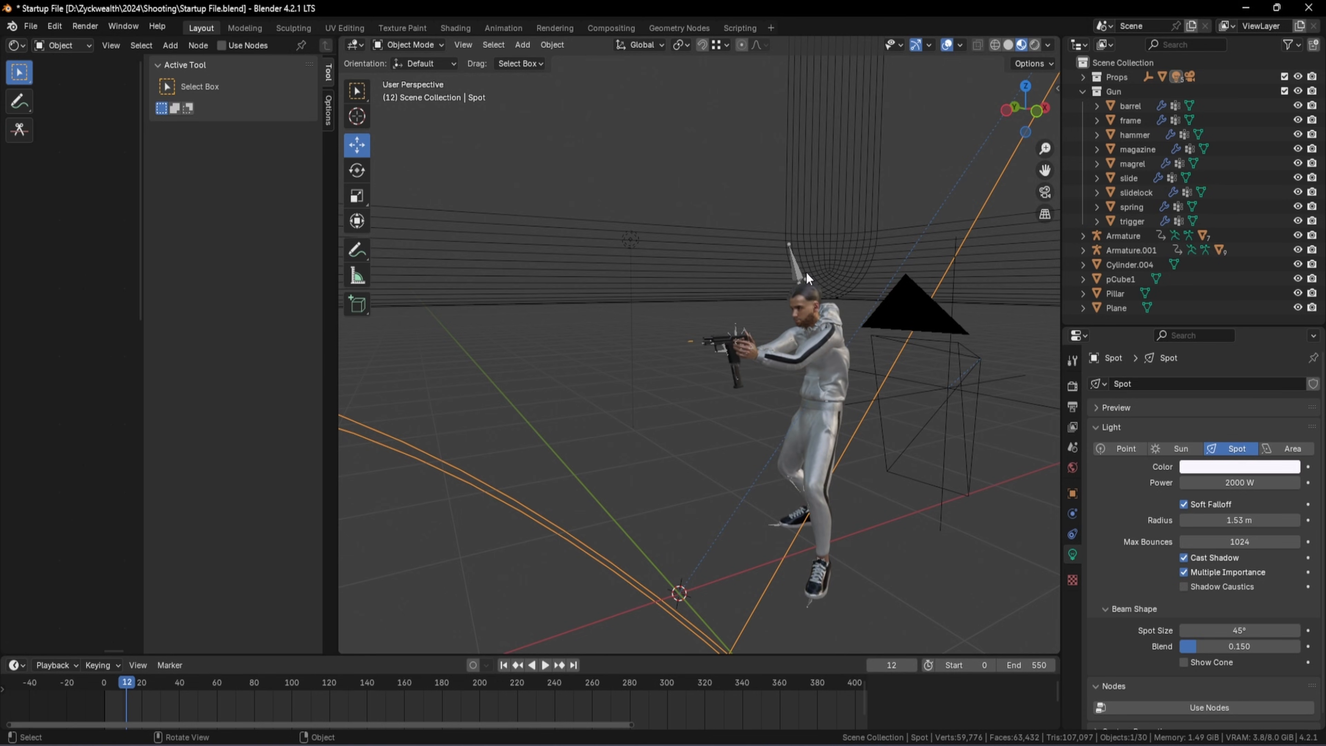
{"action": "left_click", "coordinate": [797, 269]}
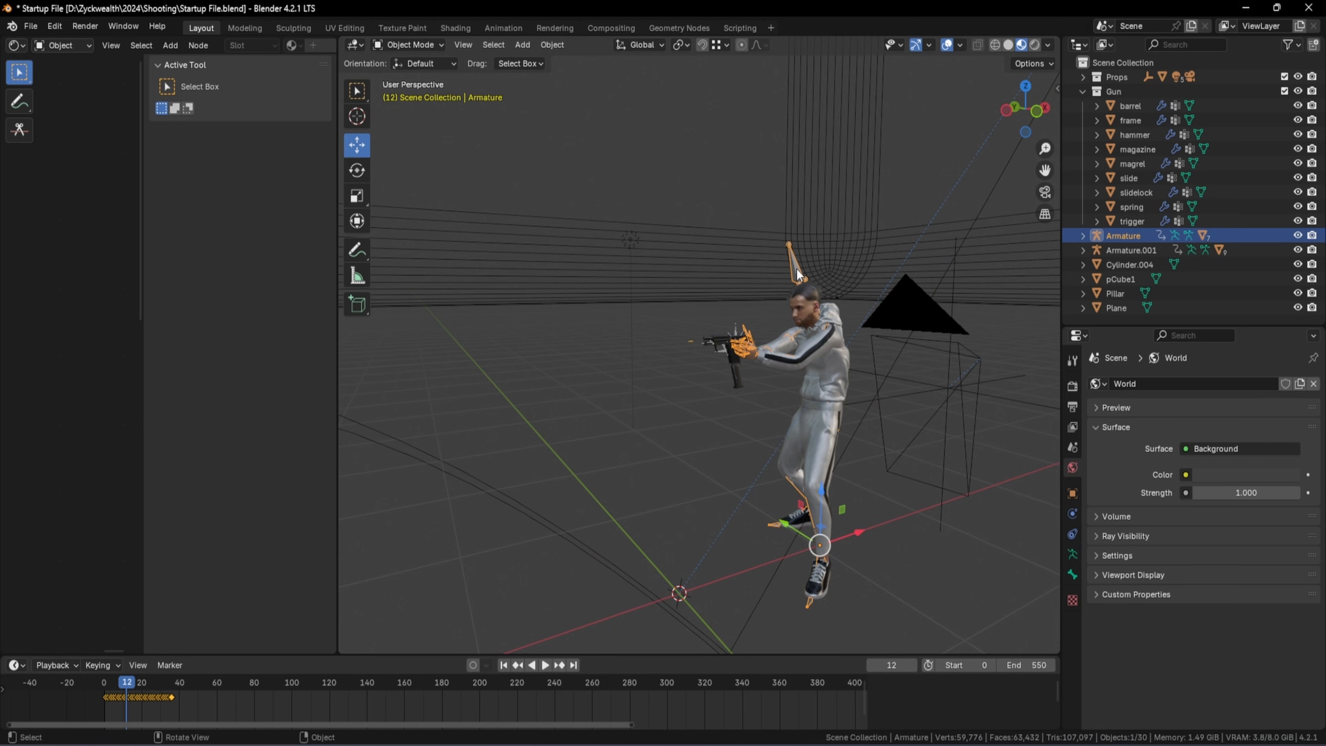
{"action": "scroll", "coordinate": [133, 700], "scroll_direction": "up", "scroll_amount": 5}
{"action": "left_click_drag", "start_coordinate": [192, 723], "coordinate": [83, 723]}
{"action": "left_click_drag", "start_coordinate": [83, 724], "coordinate": [57, 724]}
{"action": "middle_click_drag", "start_coordinate": [756, 541], "coordinate": [790, 548]}
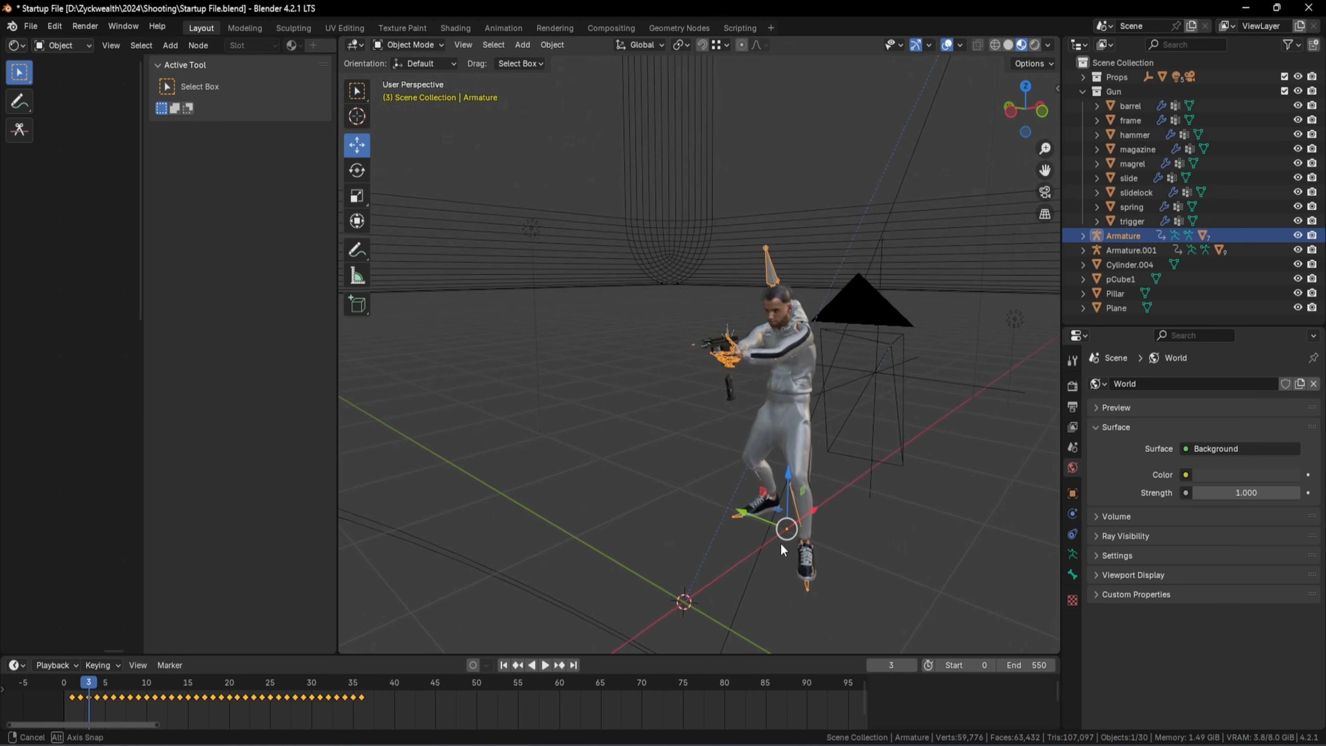
{"action": "key", "text": "space"}
{"action": "key", "text": "space"}
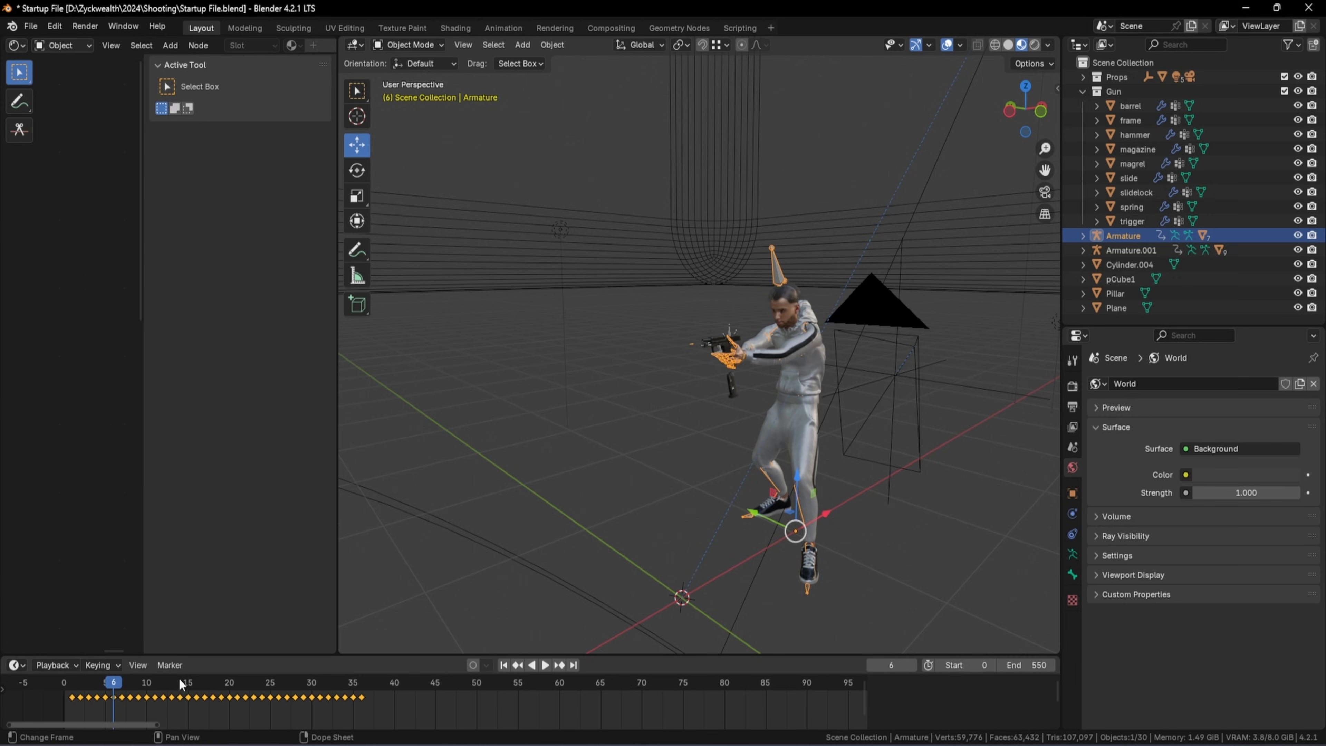
Select the handgun's armature and play the animation to compare its motion with the character's hands
{"action": "scroll", "coordinate": [805, 424], "scroll_direction": "up", "scroll_amount": 5}
{"action": "middle_click_drag", "start_coordinate": [933, 325], "coordinate": [829, 345]}
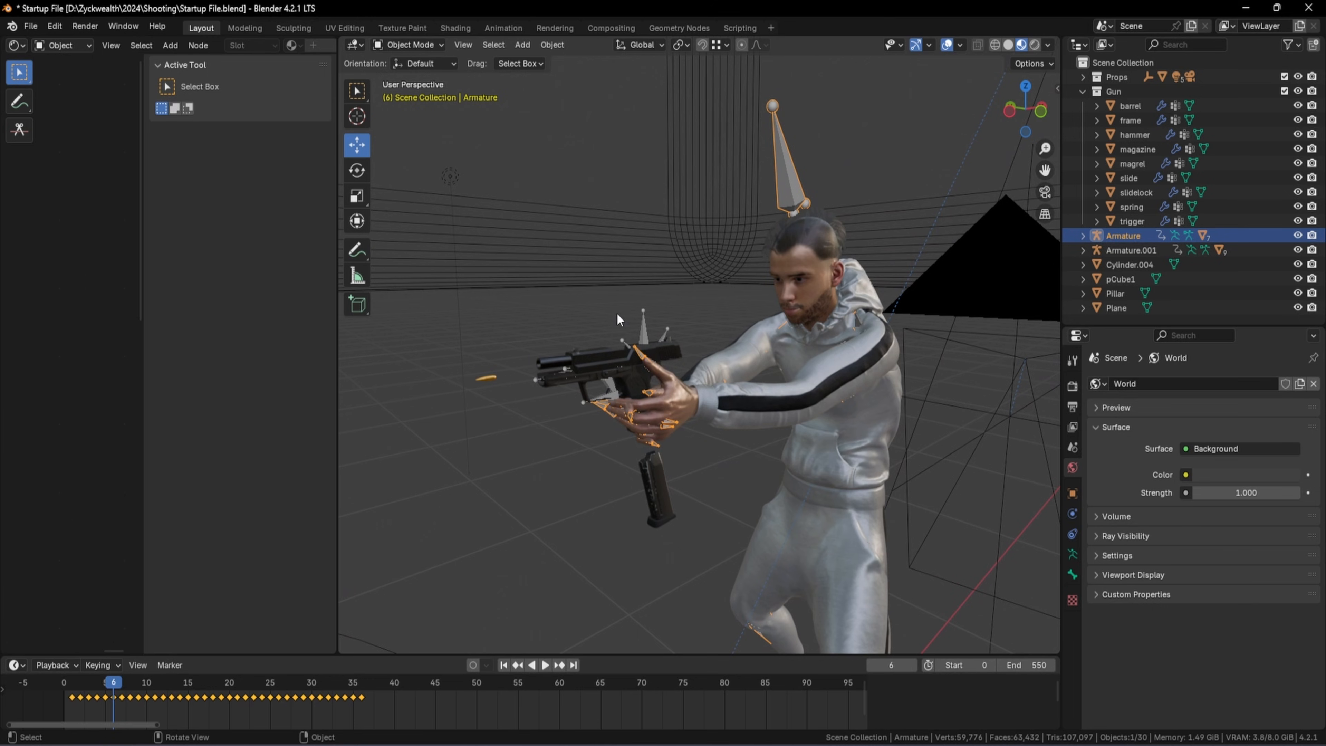
{"action": "left_click", "coordinate": [646, 337]}
{"action": "key", "text": "space"}
{"action": "key", "text": "space"}
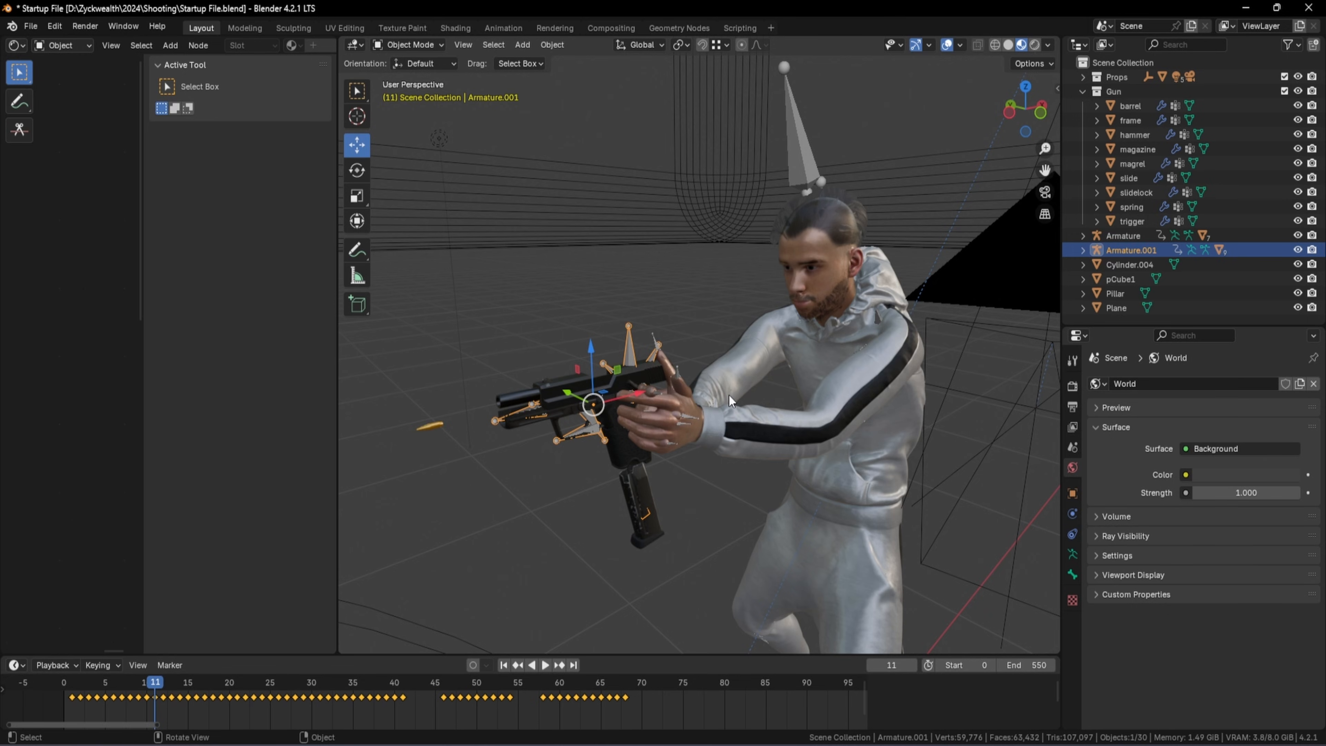
Move the handgun with its armature about 0.07 m along X into the character's hands and check the fit by playing the animation
{"action": "left_click", "coordinate": [615, 529]}
{"action": "left_click_drag", "start_coordinate": [571, 515], "coordinate": [532, 309]}
{"action": "key", "text": "g"}
{"action": "key", "text": "x"}
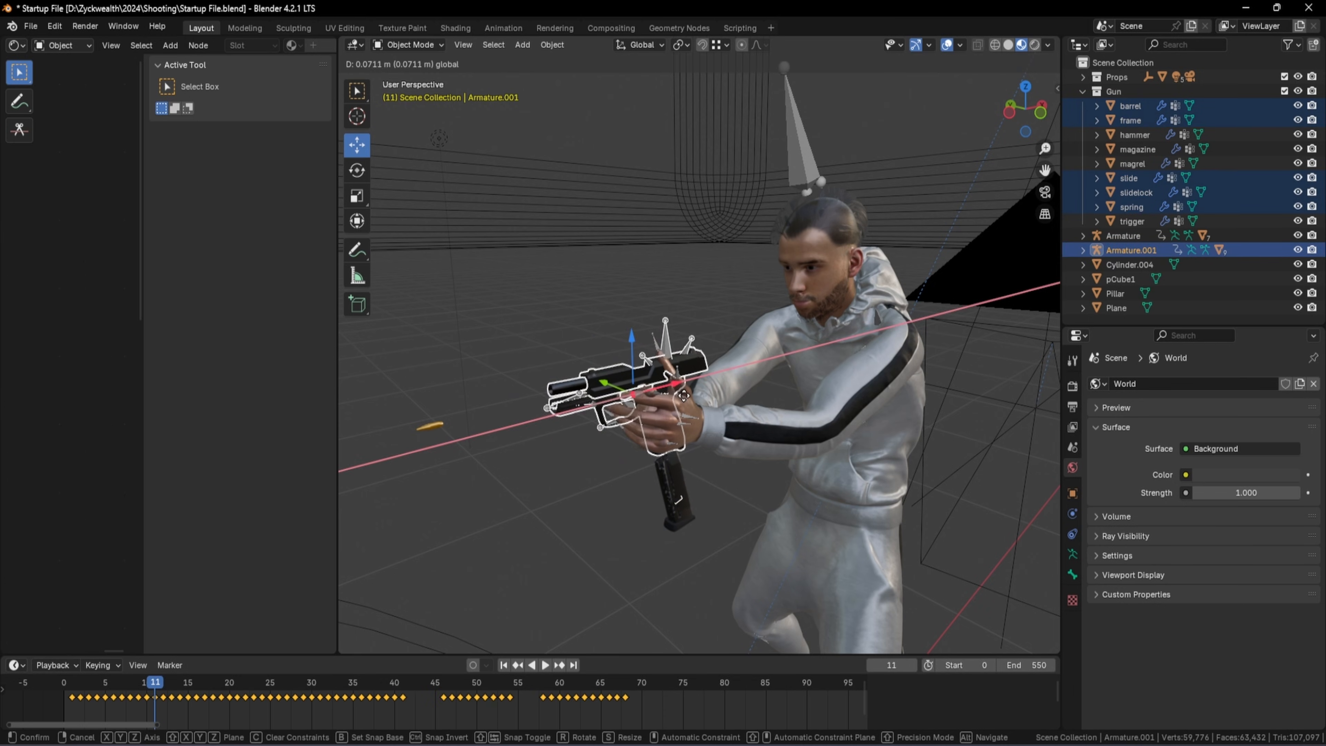
{"action": "left_click", "coordinate": [684, 396]}
{"action": "key", "text": "space"}
{"action": "left_click_drag", "start_coordinate": [211, 686], "coordinate": [95, 685]}
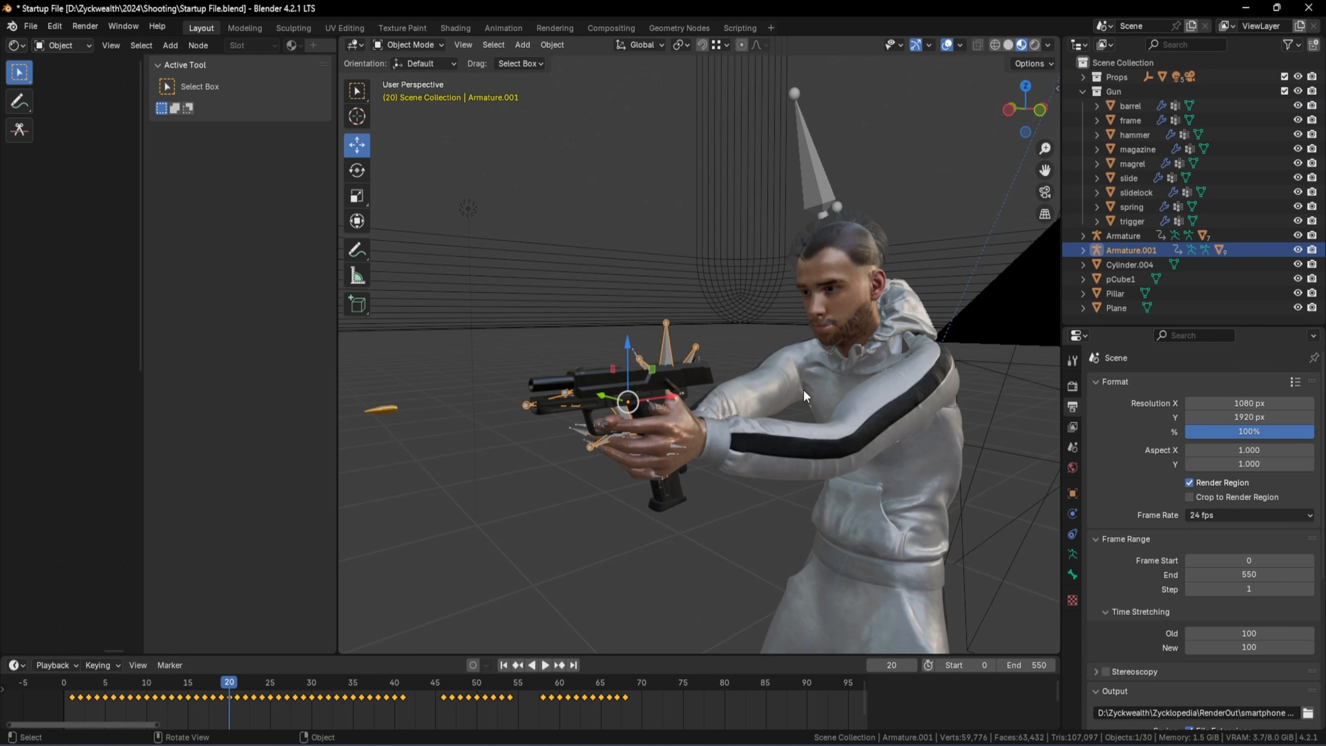
Add a Child Of constraint to the handgun's armature with the character's Armature as its target
{"action": "left_click", "coordinate": [594, 404]}
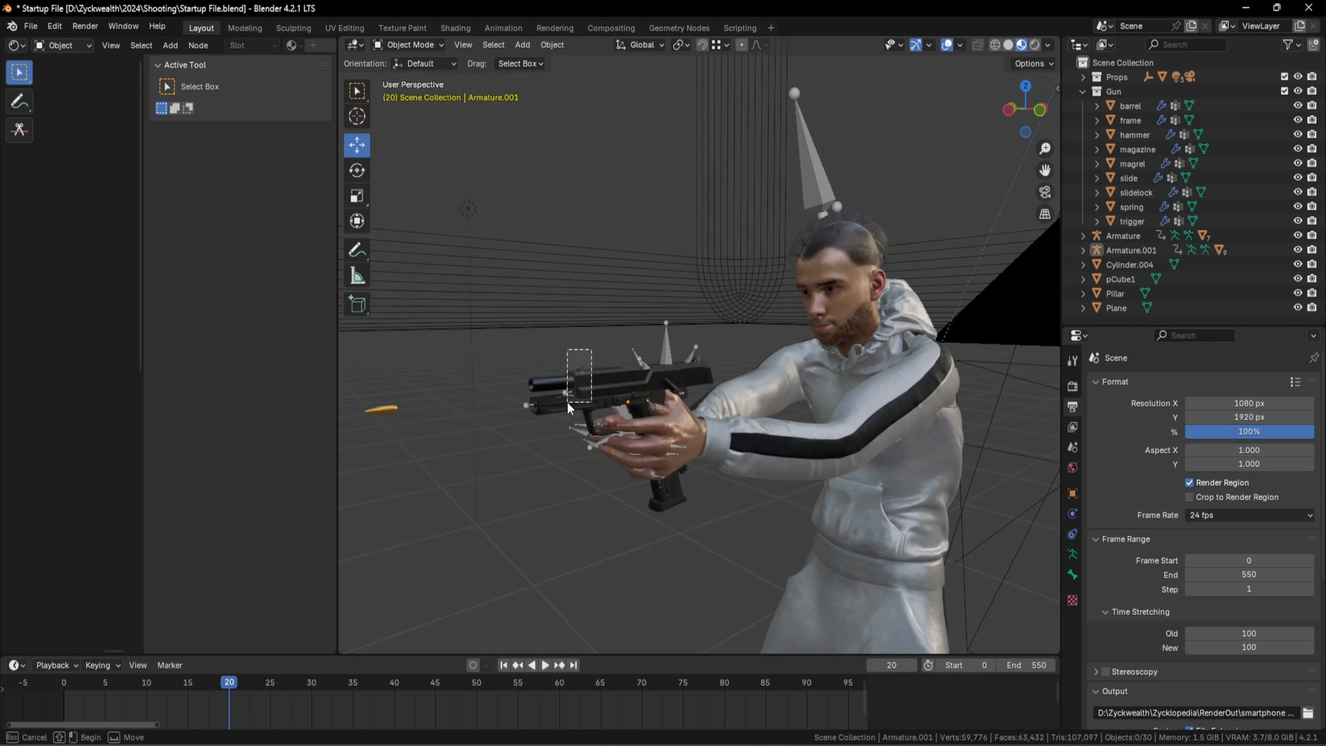
{"action": "left_click_drag", "start_coordinate": [592, 349], "coordinate": [593, 438]}
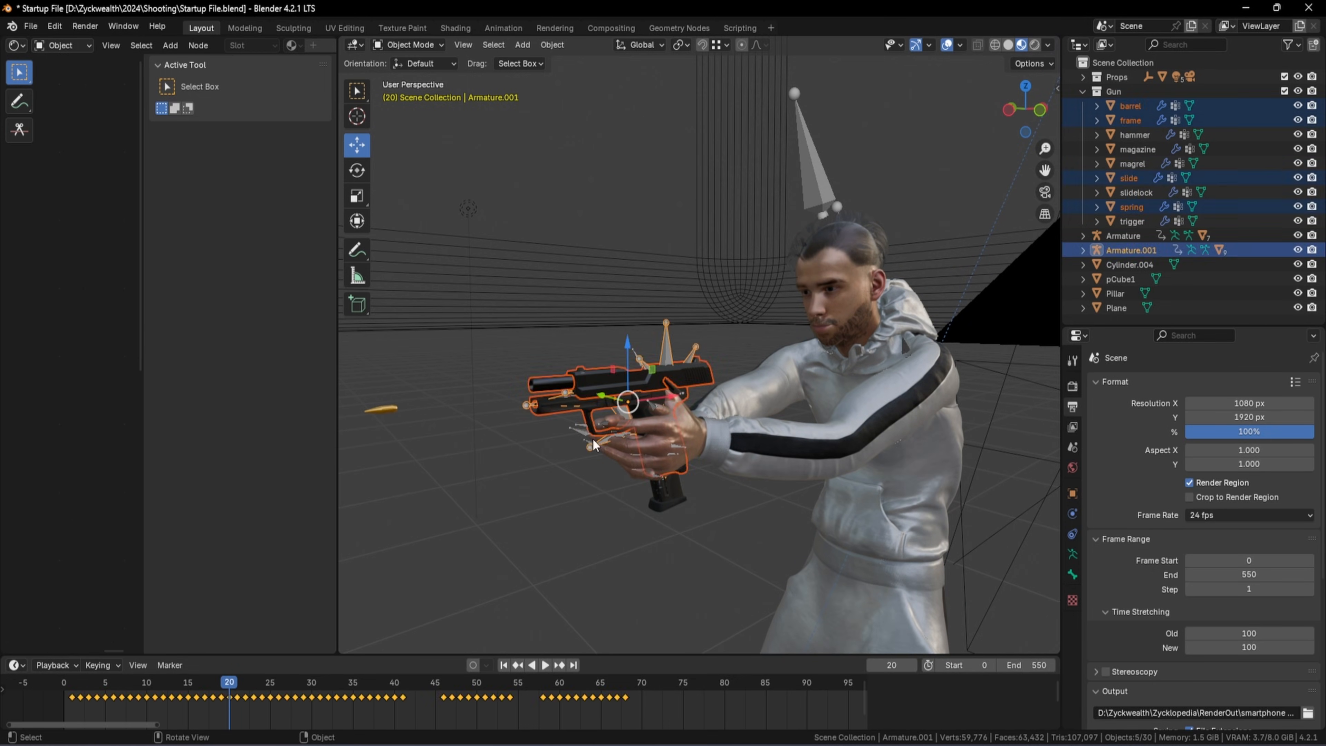
{"action": "left_click", "coordinate": [1070, 536]}
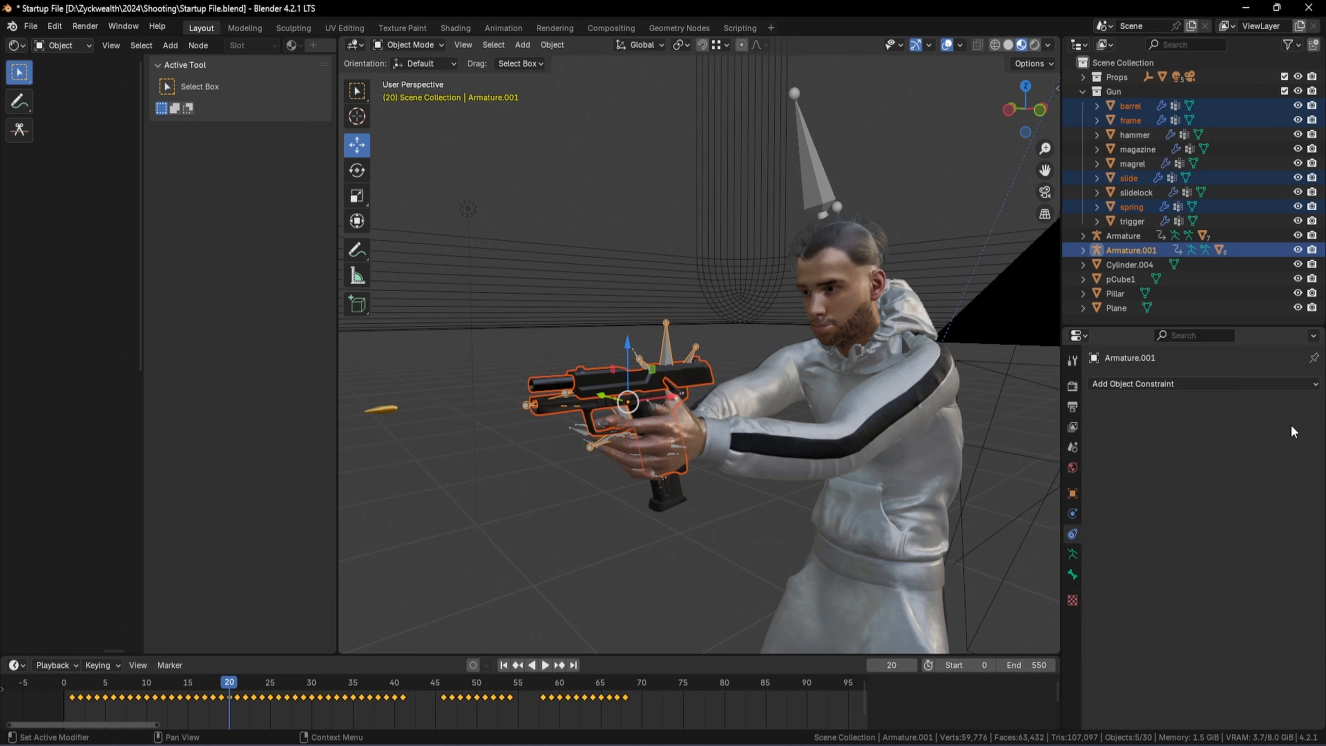
{"action": "left_click", "coordinate": [1306, 386]}
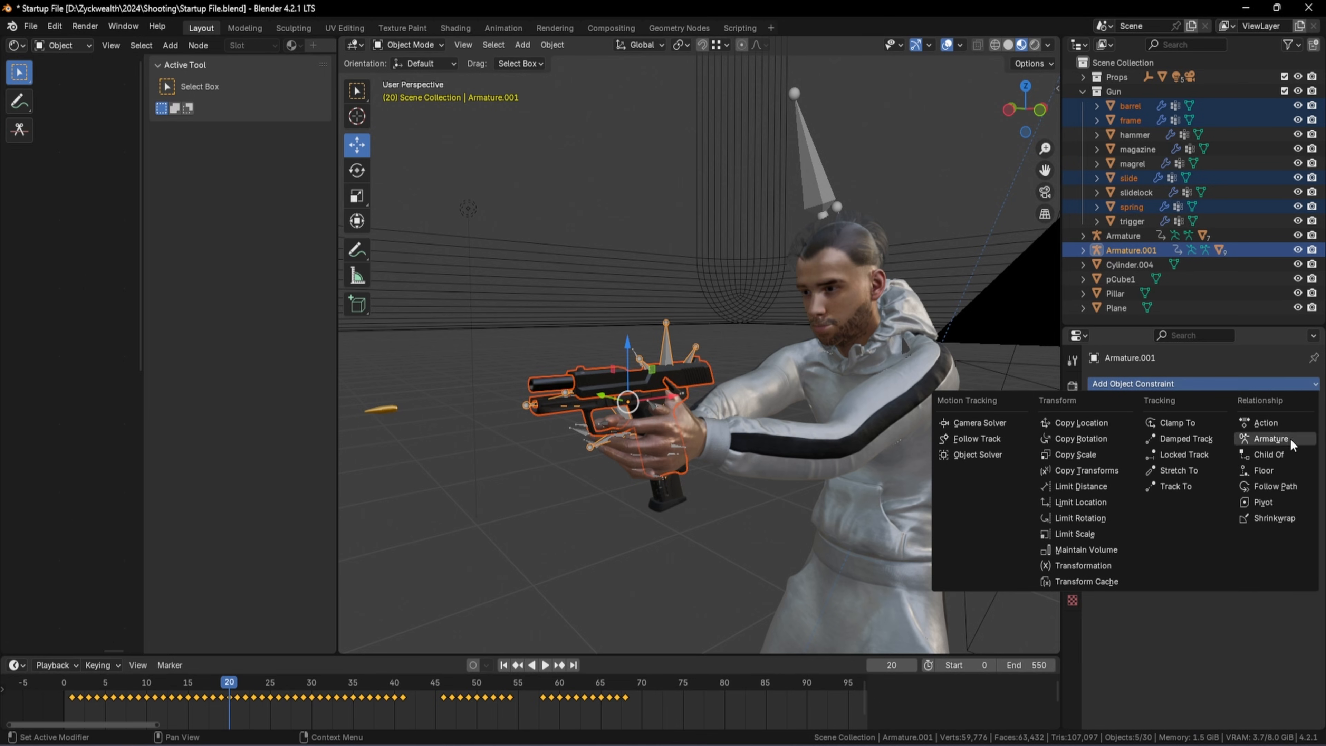
{"action": "left_click", "coordinate": [1264, 454]}
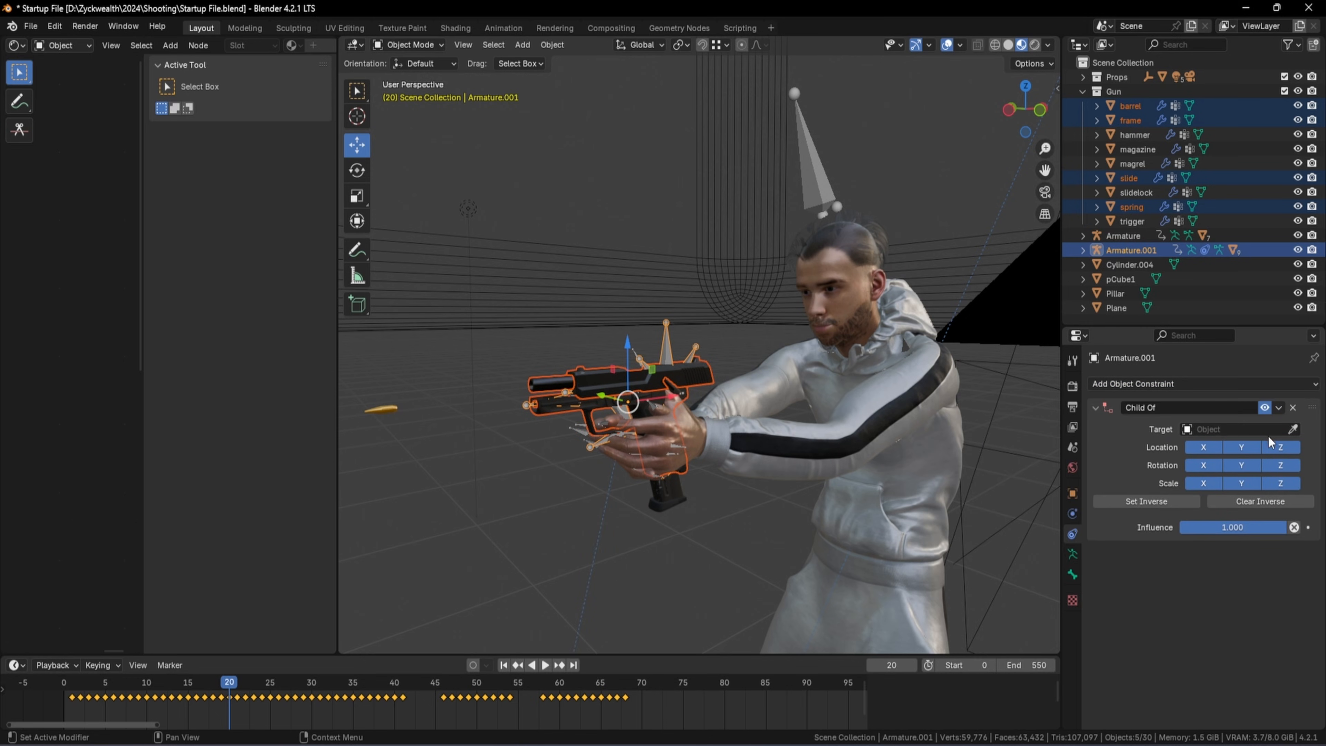
{"action": "left_click", "coordinate": [1293, 430]}
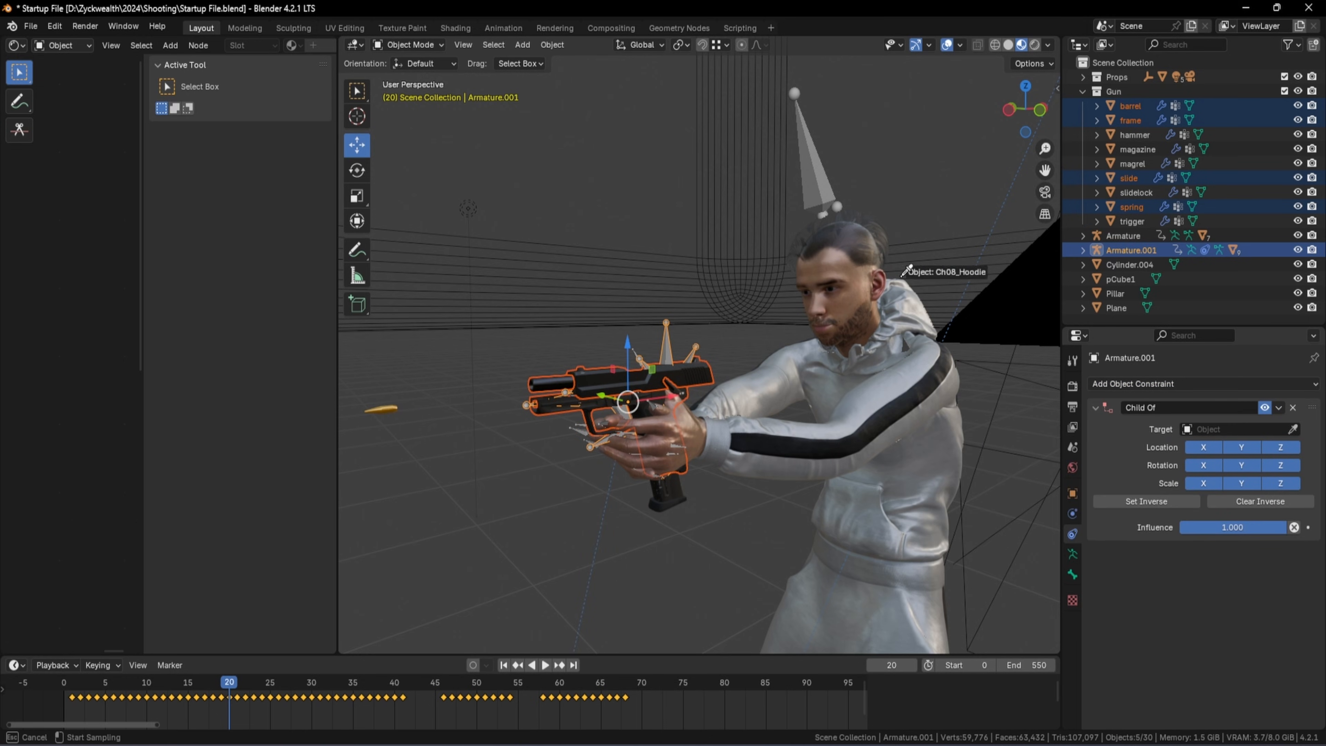
{"action": "left_click", "coordinate": [822, 183]}
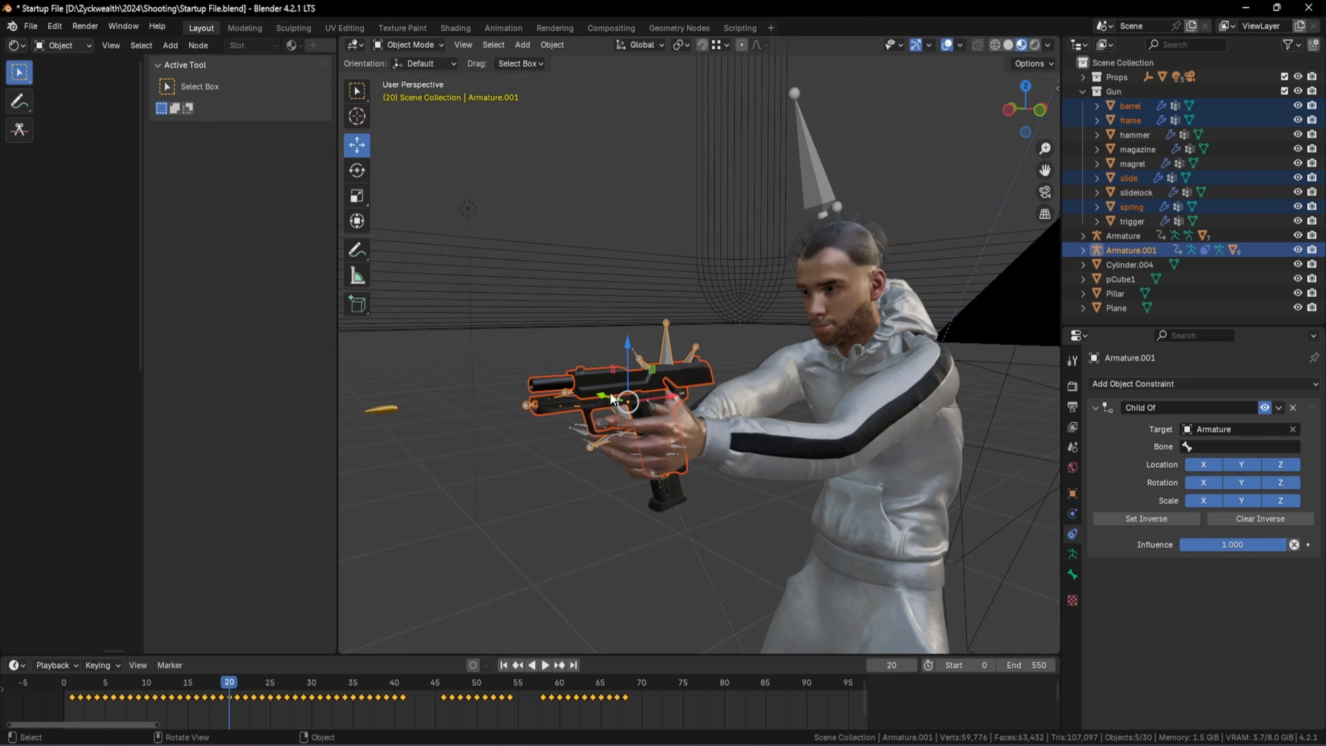
Step back to frame 19 and examine how the handgun sits in the character's hands
{"action": "key", "text": "Left"}
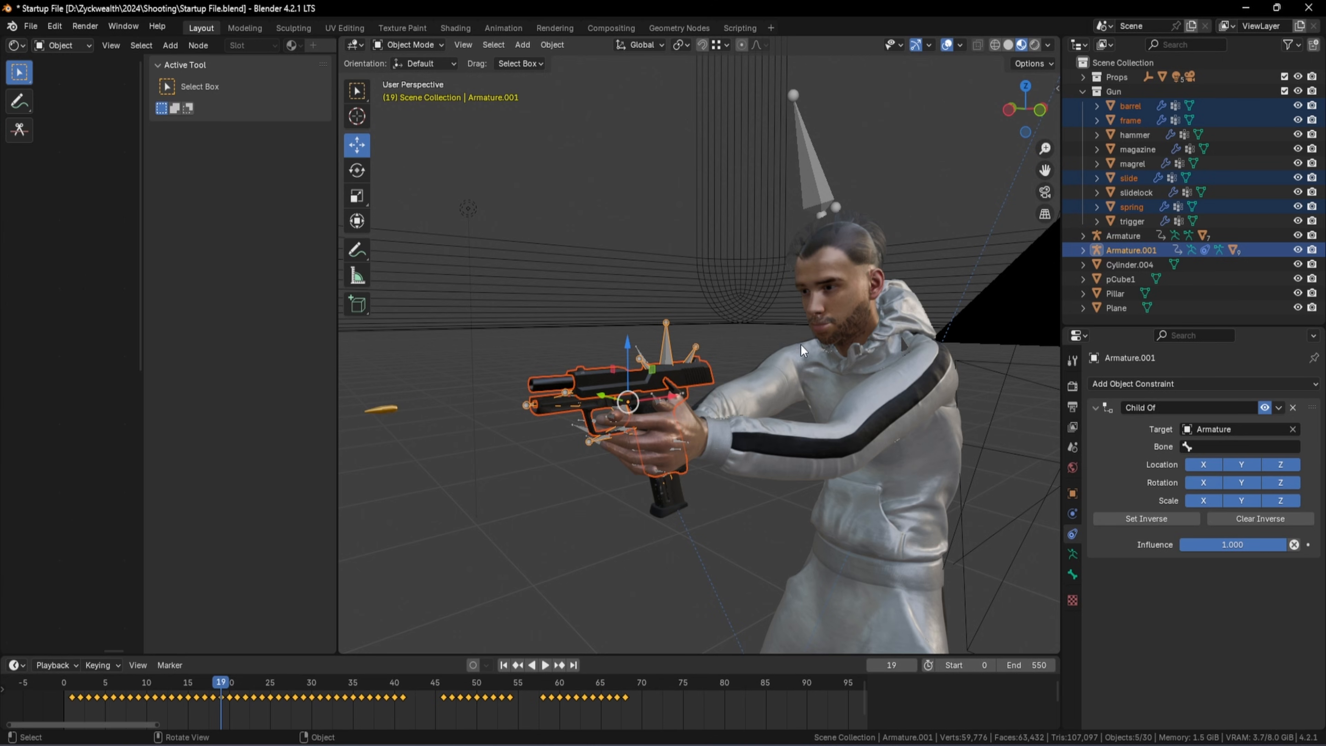
{"action": "scroll", "coordinate": [676, 527], "scroll_direction": "up", "scroll_amount": 4}
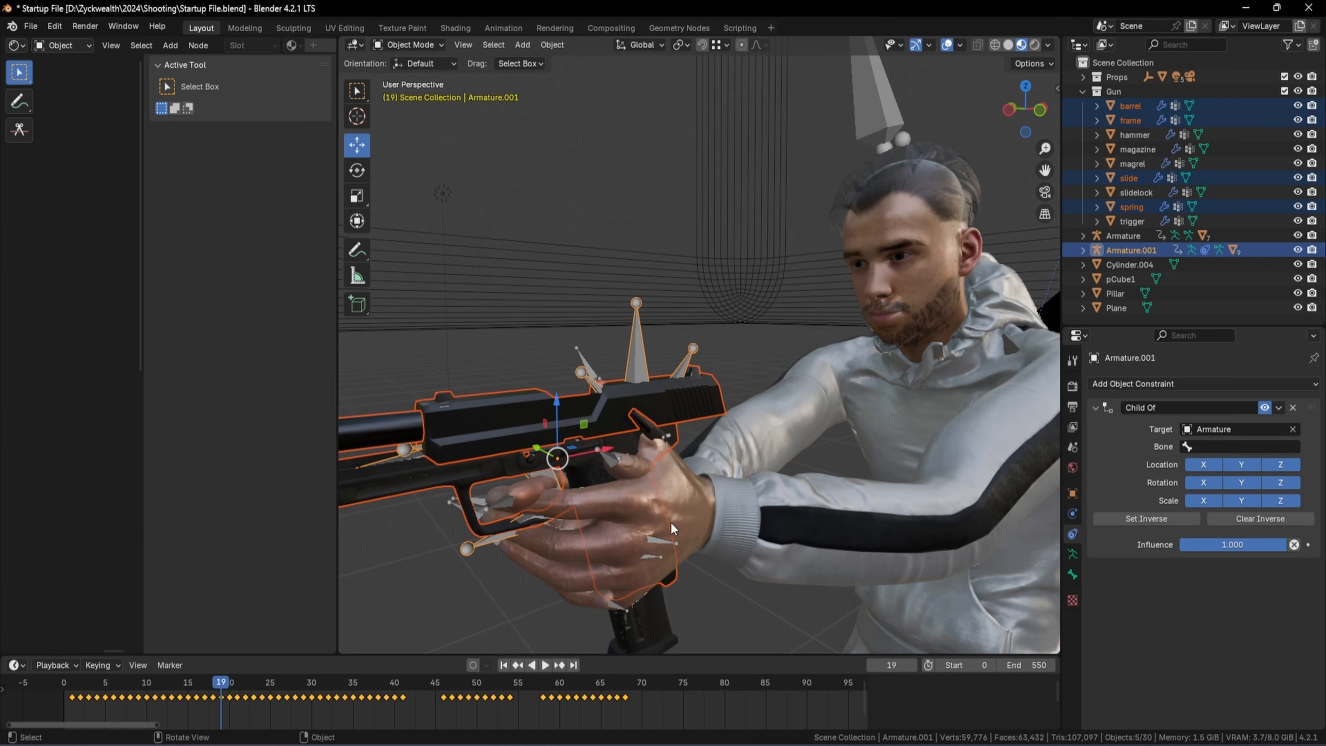
{"action": "scroll", "coordinate": [650, 528], "scroll_direction": "down", "scroll_amount": 9}
{"action": "mouse_move", "coordinate": [754, 465]}
{"action": "middle_mouse_down", "text": "shift"}
{"action": "mouse_move", "coordinate": [757, 415]}
{"action": "mouse_move", "coordinate": [756, 464]}
{"action": "middle_mouse_up", "text": "shift"}
{"action": "scroll", "coordinate": [757, 407], "scroll_direction": "up", "scroll_amount": 3}
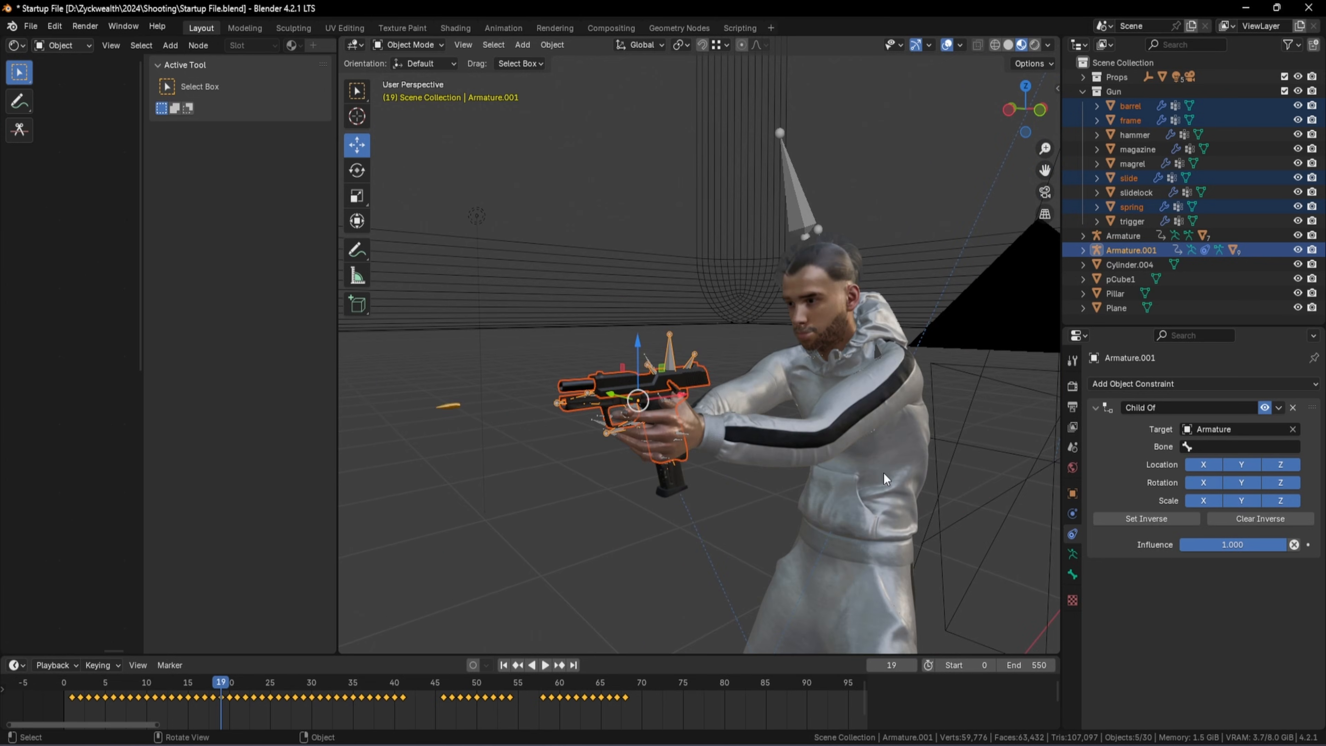
Temporarily display the character armature's bones in front of the mesh to examine the hand bones around the gun
{"action": "left_click", "coordinate": [698, 362]}
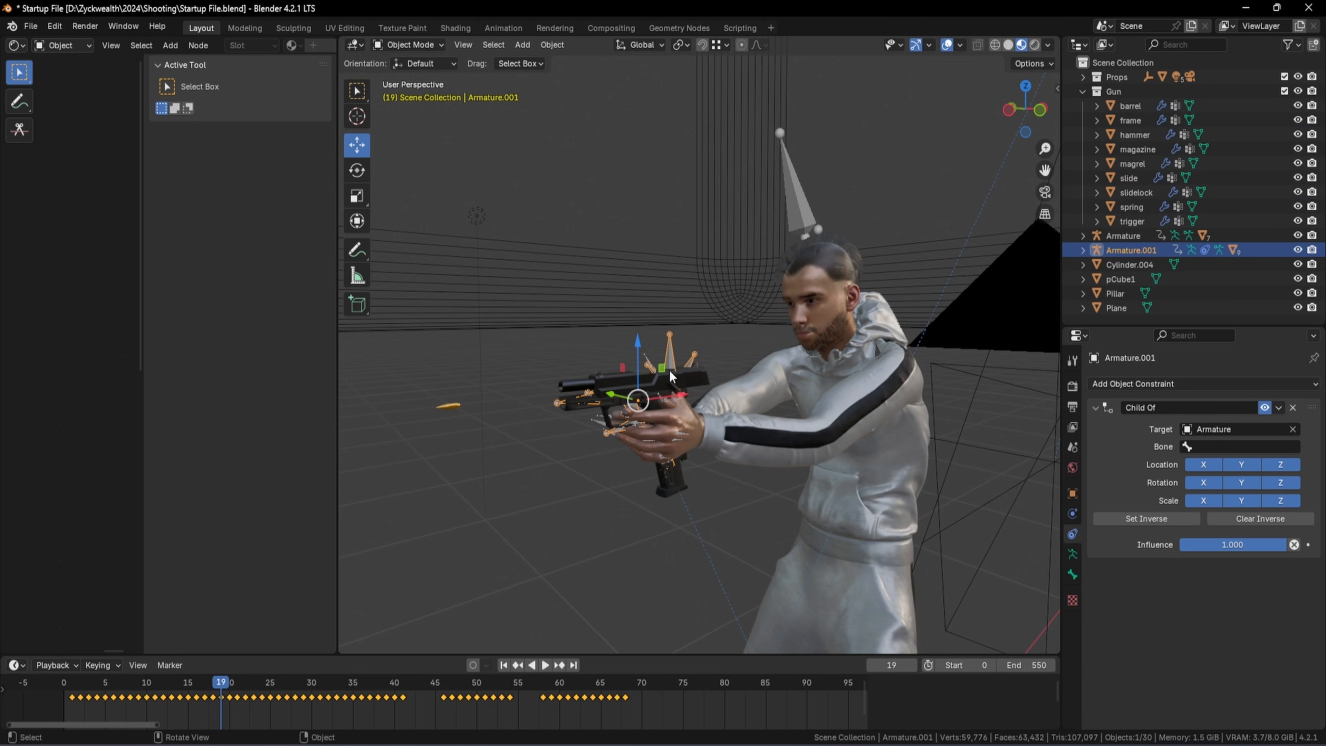
{"action": "left_click", "coordinate": [812, 210]}
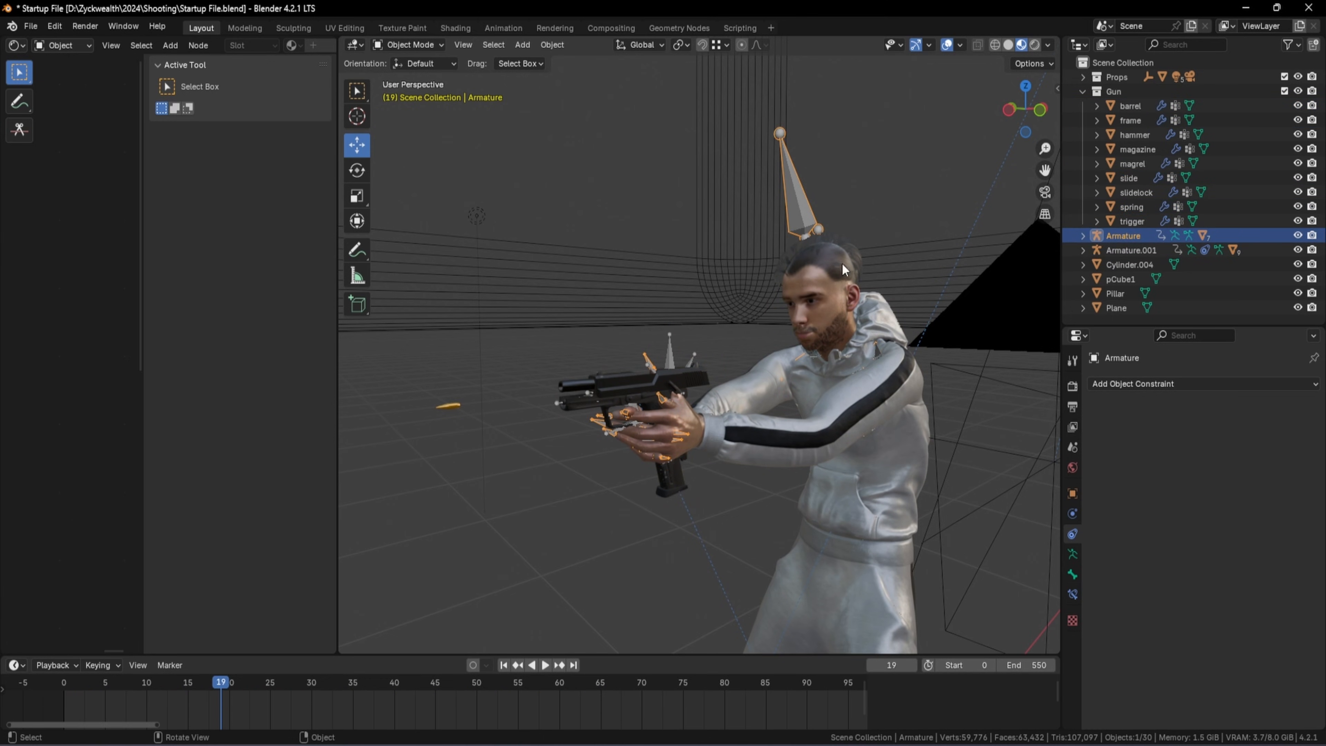
{"action": "left_click", "coordinate": [1072, 553]}
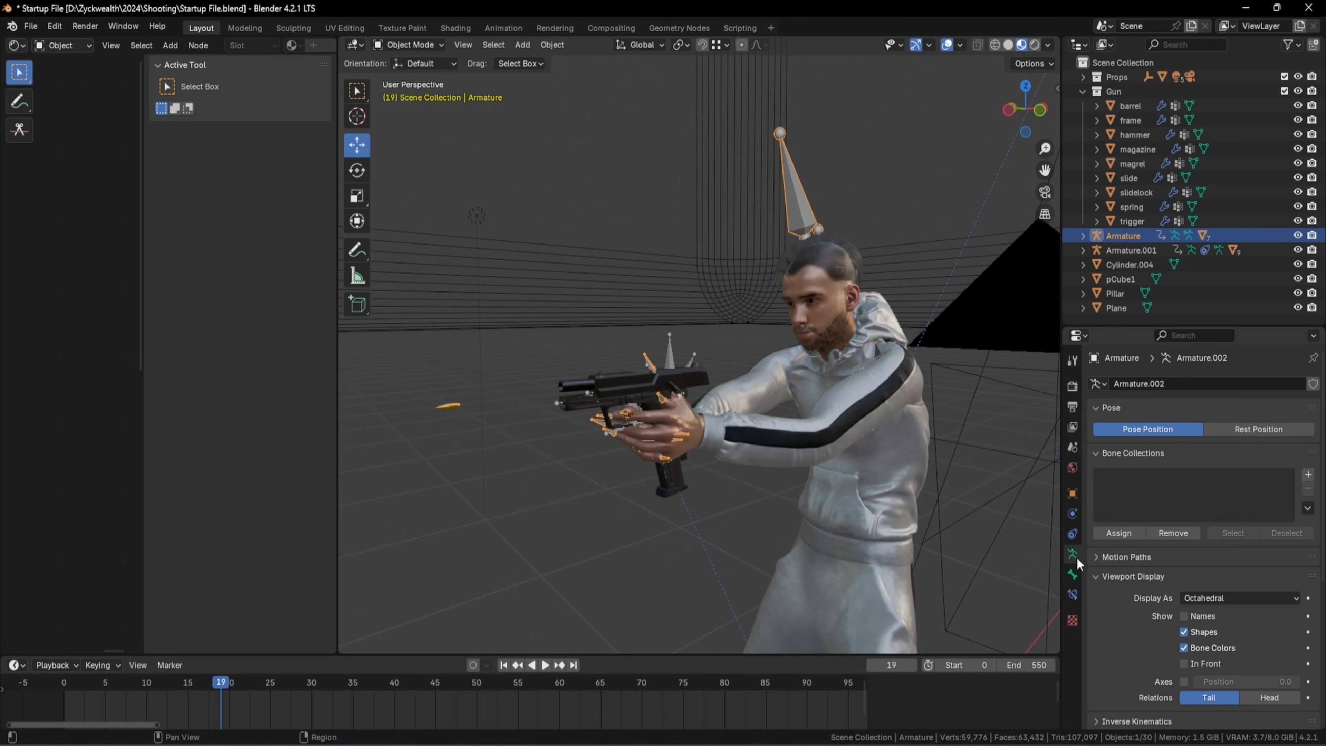
{"action": "left_click", "coordinate": [1183, 663]}
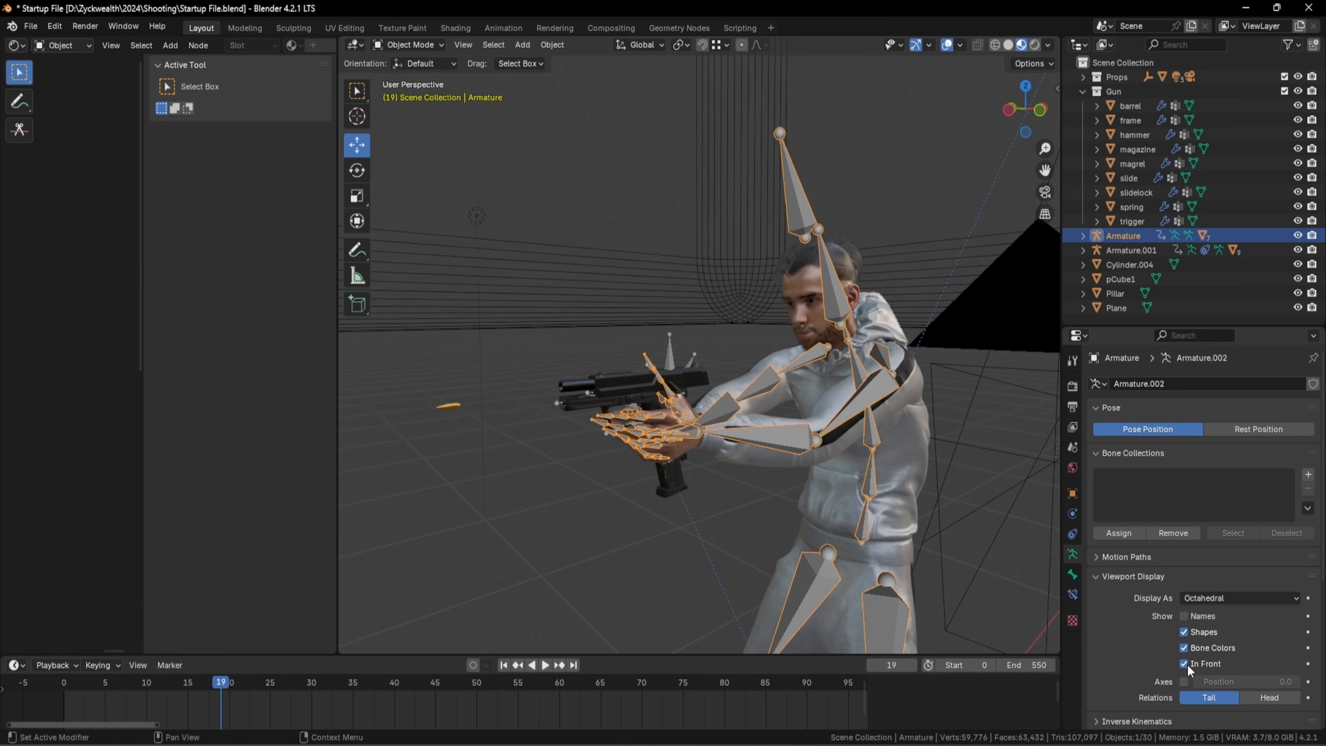
{"action": "mouse_move", "coordinate": [881, 423]}
{"action": "middle_mouse_down"}
{"action": "mouse_move", "coordinate": [836, 232]}
{"action": "mouse_move", "coordinate": [855, 365]}
{"action": "mouse_move", "coordinate": [857, 329]}
{"action": "mouse_move", "coordinate": [593, 357]}
{"action": "middle_mouse_up"}
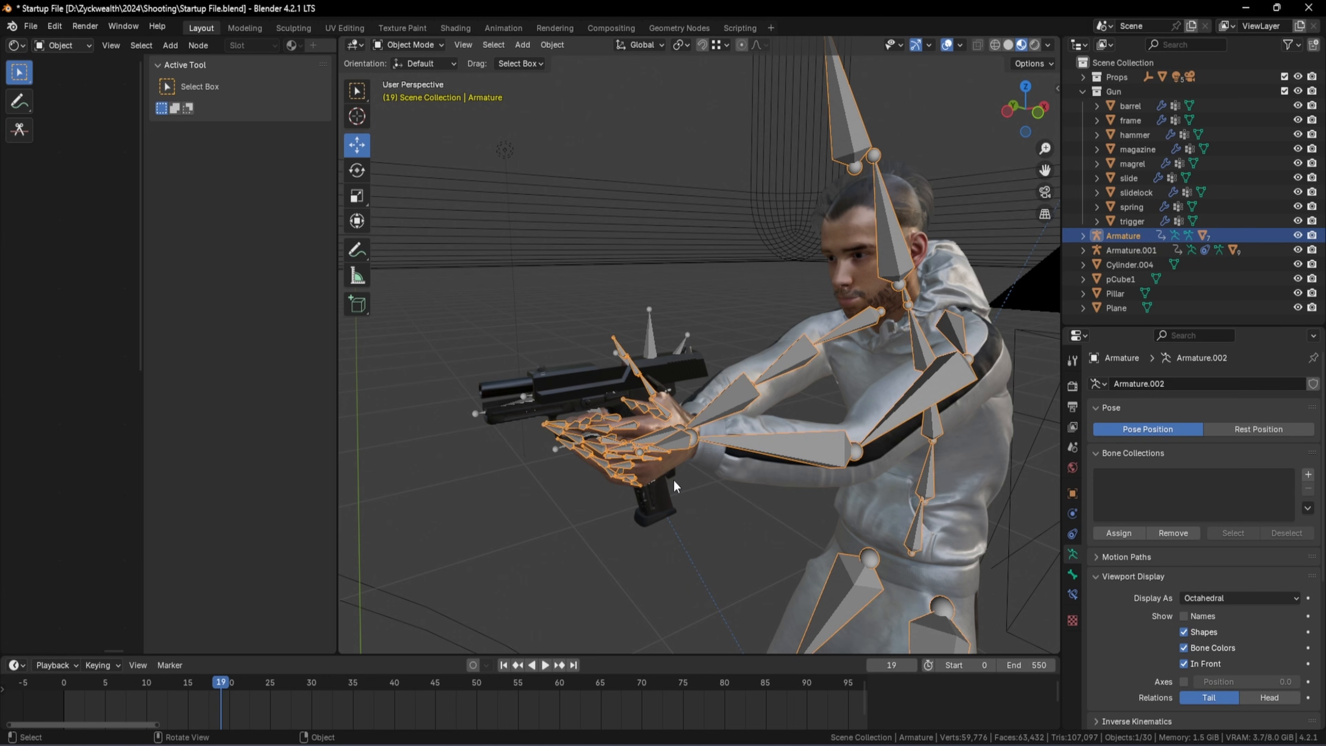
{"action": "mouse_move", "coordinate": [673, 486]}
{"action": "middle_mouse_down"}
{"action": "mouse_move", "coordinate": [742, 497]}
{"action": "mouse_move", "coordinate": [791, 459]}
{"action": "mouse_move", "coordinate": [788, 474]}
{"action": "middle_mouse_up"}
{"action": "left_click", "coordinate": [1183, 664]}
Assign one of the mixamorig7 left-hand bones as the bone of the gun armature's Child Of constraint
{"action": "left_click", "coordinate": [467, 411]}
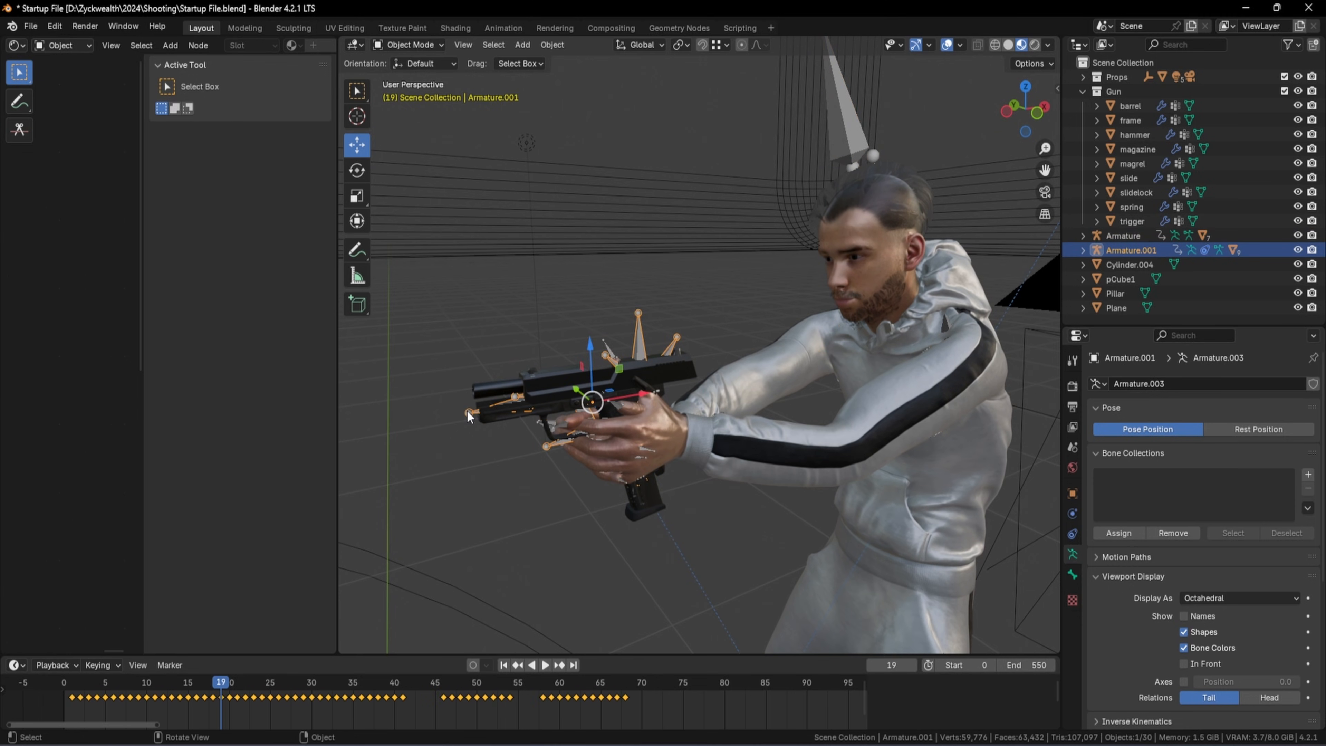
{"action": "left_click", "coordinate": [1071, 534]}
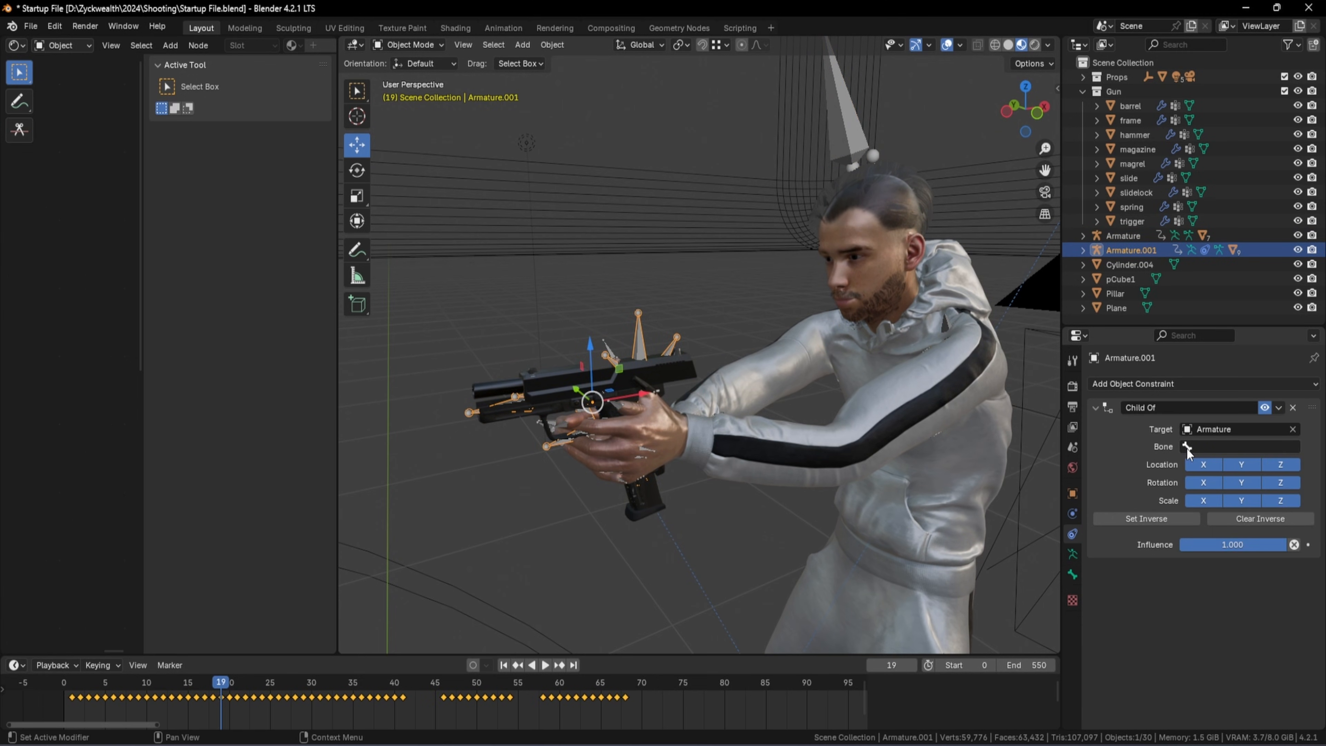
{"action": "left_click", "coordinate": [1208, 445]}
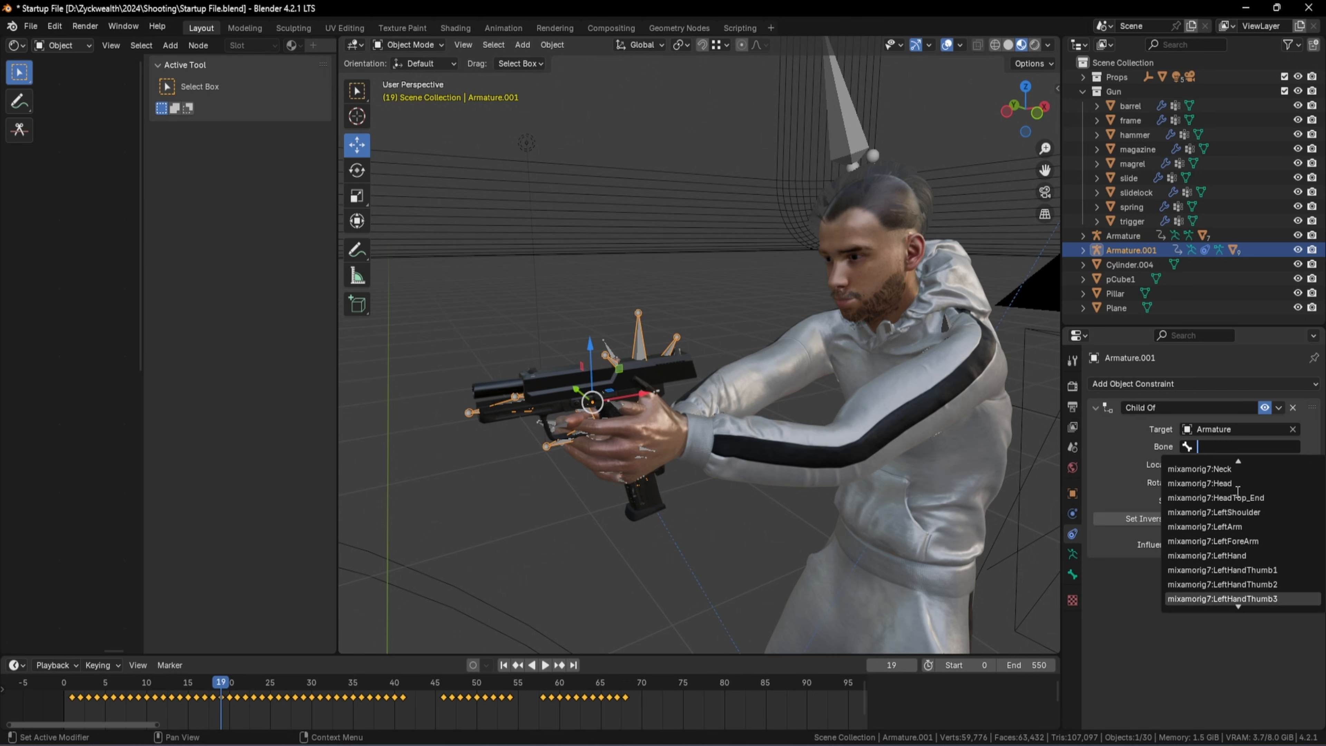
{"action": "left_click", "coordinate": [1290, 513]}
Set the inverse of the gun armature's Child Of constraint to bring the gun back into the character's hands
{"action": "mouse_move", "coordinate": [778, 400]}
{"action": "middle_mouse_down"}
{"action": "mouse_move", "coordinate": [782, 379]}
{"action": "mouse_move", "coordinate": [792, 389]}
{"action": "middle_mouse_up"}
{"action": "scroll", "coordinate": [744, 369], "scroll_direction": "down", "scroll_amount": 2}
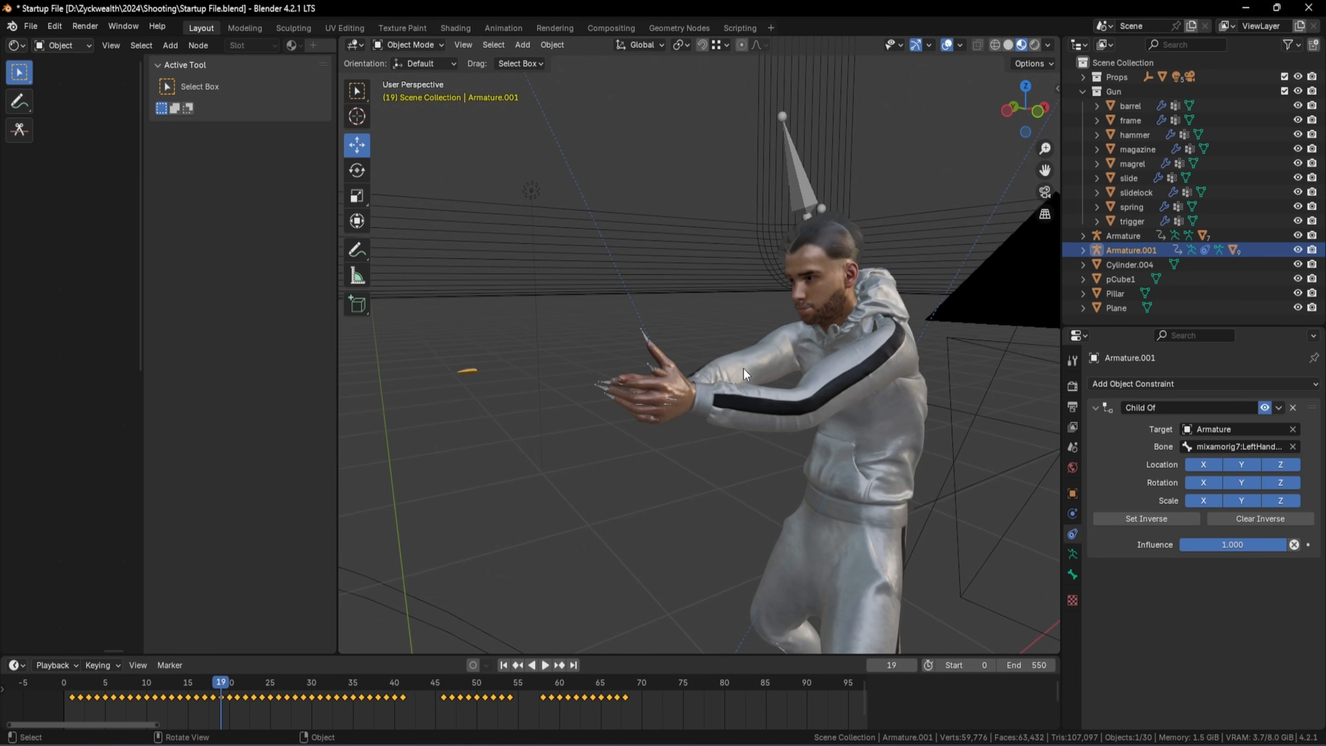
{"action": "scroll", "coordinate": [743, 369], "scroll_direction": "down", "scroll_amount": 4}
{"action": "middle_click_drag", "start_coordinate": [721, 159], "coordinate": [703, 281]}
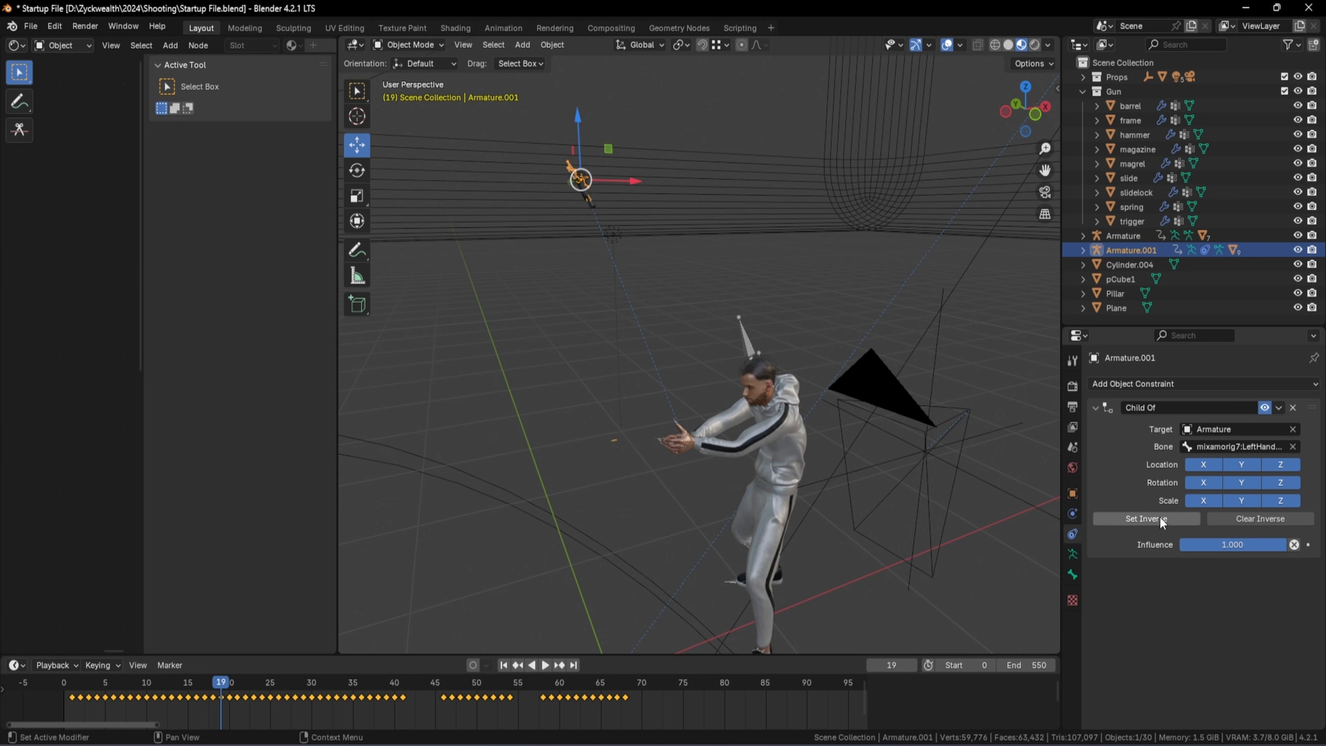
{"action": "left_click", "coordinate": [1125, 516]}
{"action": "scroll", "coordinate": [704, 363], "scroll_direction": "down", "scroll_amount": 8}
{"action": "scroll", "coordinate": [704, 363], "scroll_direction": "up", "scroll_amount": 6}
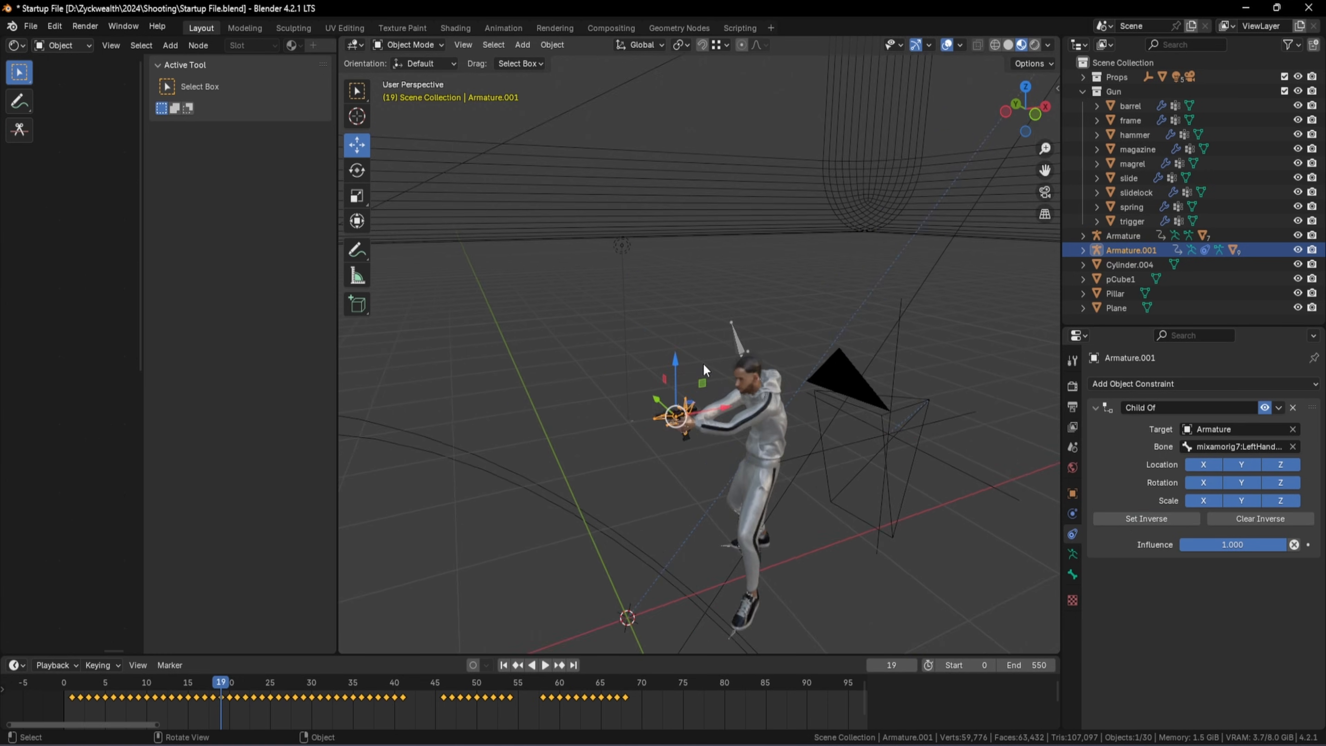
{"action": "scroll", "coordinate": [703, 362], "scroll_direction": "up", "scroll_amount": 3}
{"action": "middle_click_drag", "start_coordinate": [703, 391], "coordinate": [727, 355]}
Scrub the animation to frame 11 and examine how the gun sits in the hands from several angles
{"action": "left_click_drag", "start_coordinate": [98, 684], "coordinate": [155, 686]}
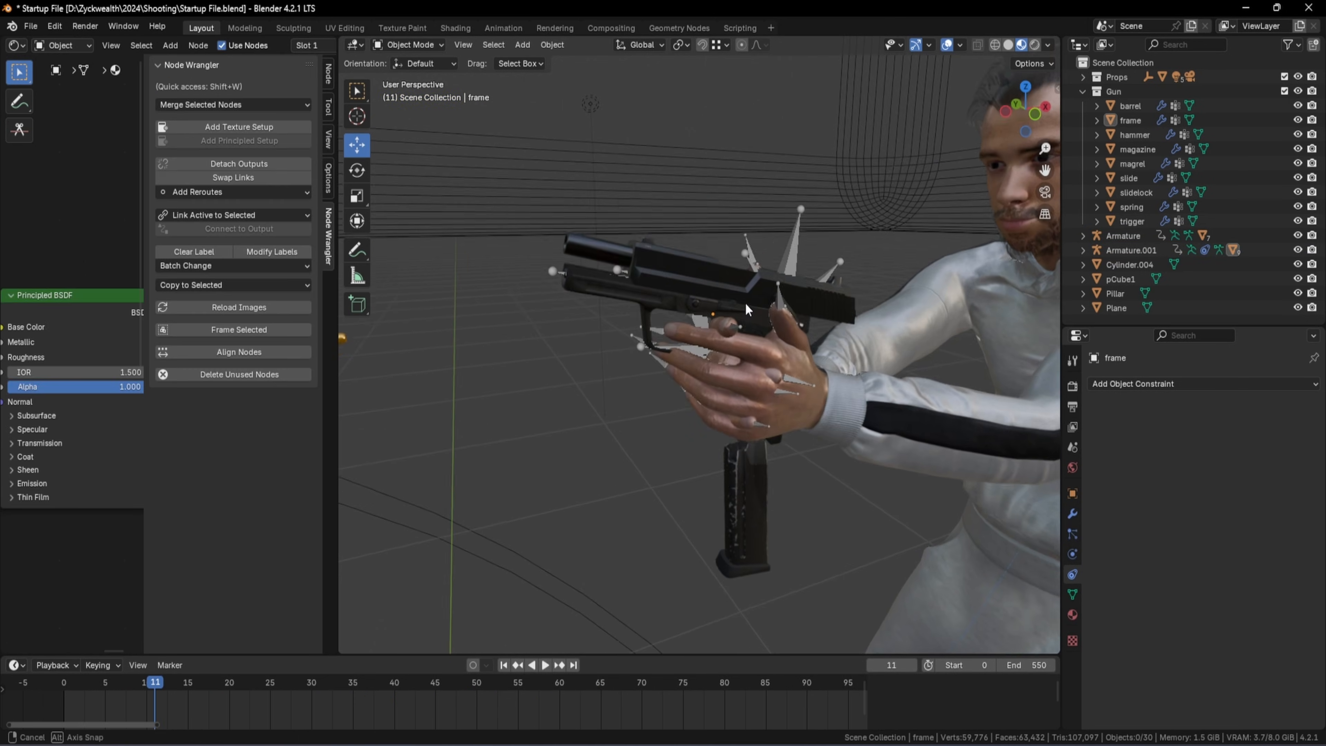
{"action": "scroll", "coordinate": [745, 304], "scroll_direction": "up", "scroll_amount": 2}
{"action": "middle_click_drag", "start_coordinate": [756, 316], "coordinate": [903, 343]}
{"action": "middle_click_drag", "start_coordinate": [859, 322], "coordinate": [725, 375]}
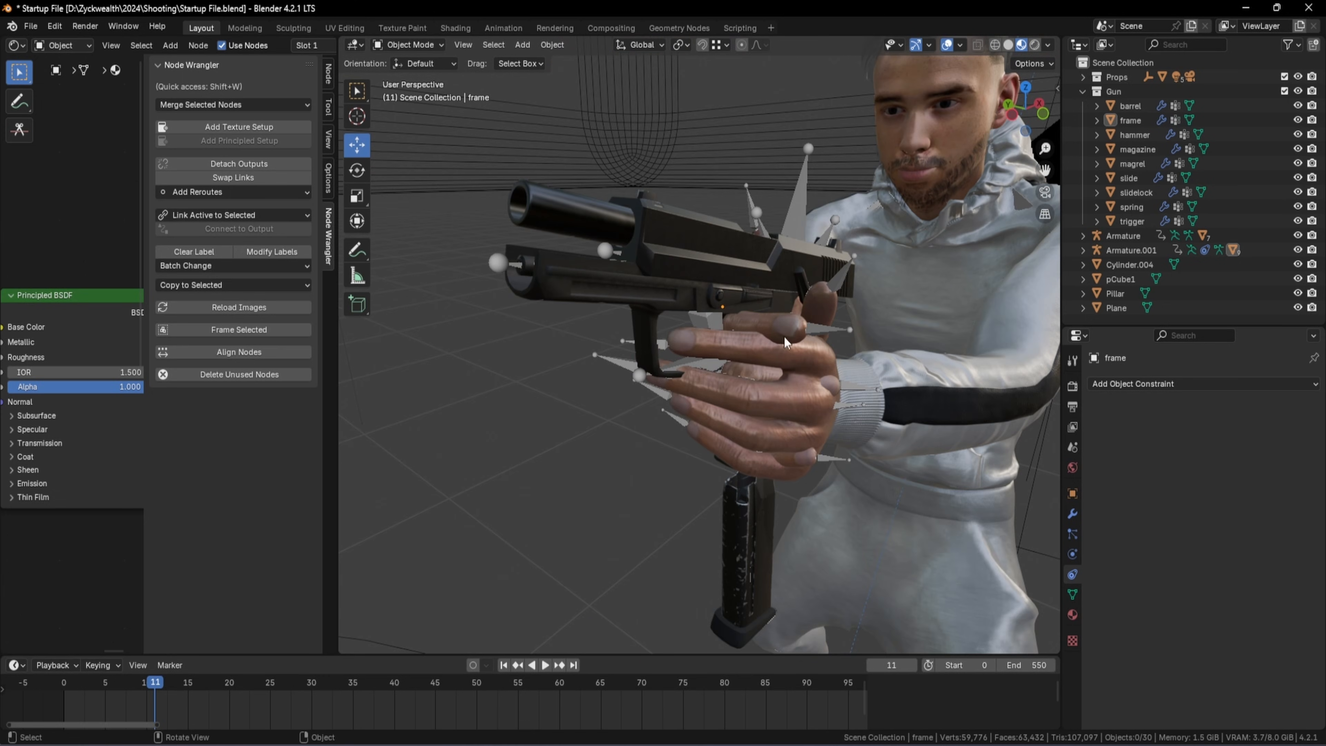
Nudge the gun armature about -0.01 m along the global Y axis and play the animation to check the grip
{"action": "left_click", "coordinate": [798, 206]}
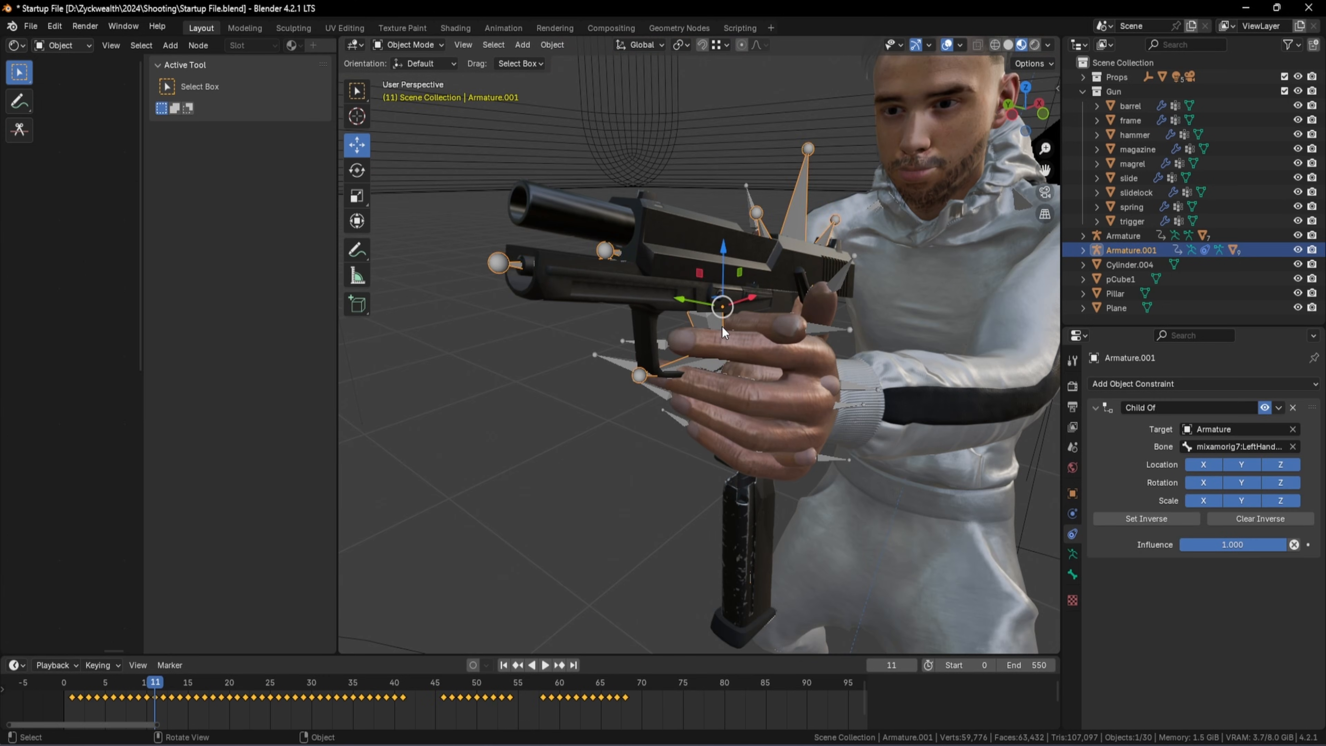
{"action": "scroll", "coordinate": [722, 325], "scroll_direction": "up", "scroll_amount": 2}
{"action": "key", "text": "space"}
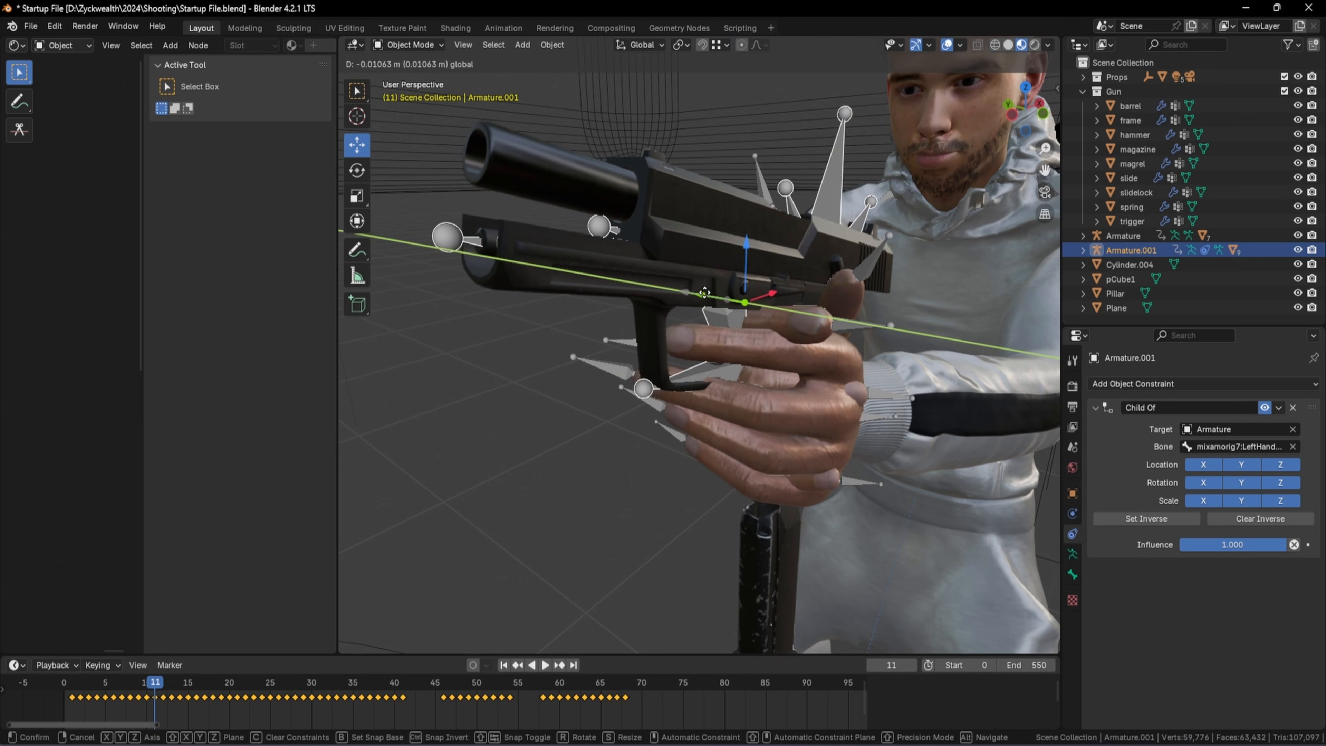
{"action": "key", "text": "shift+Left"}
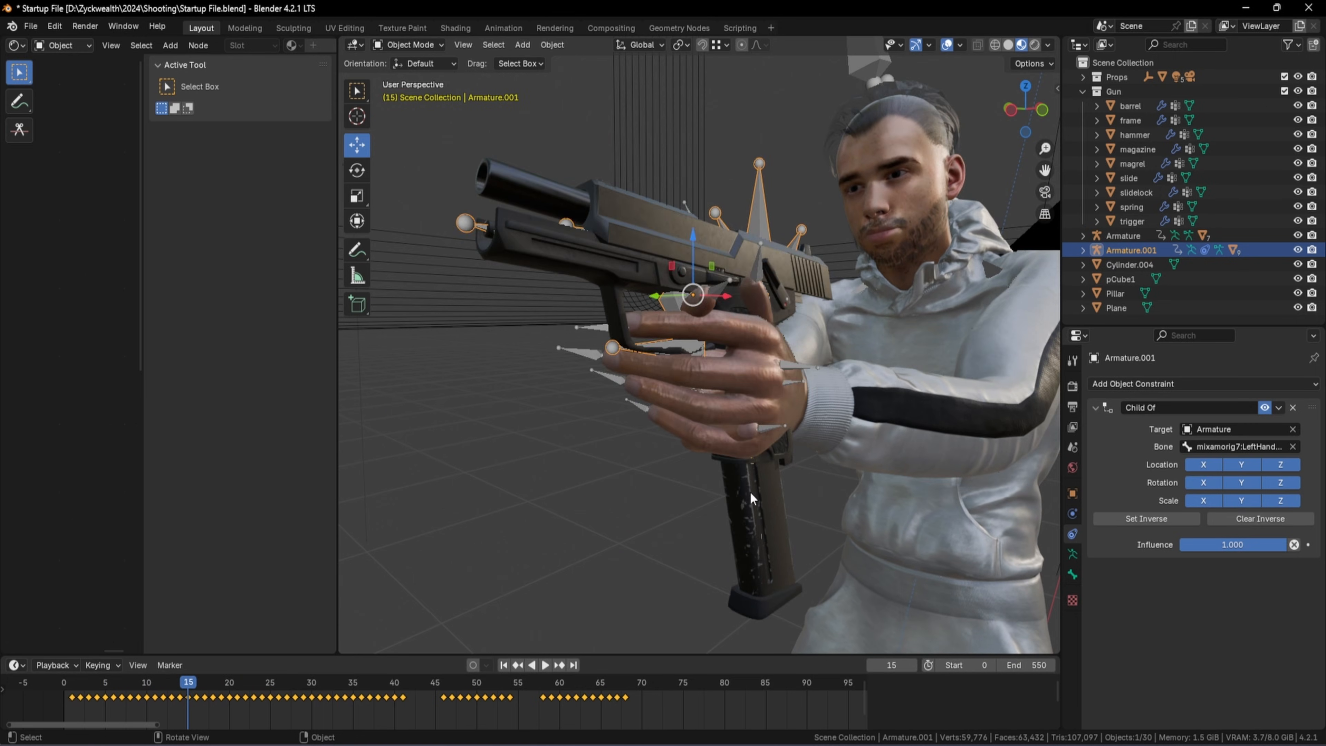
{"action": "key", "text": "space"}
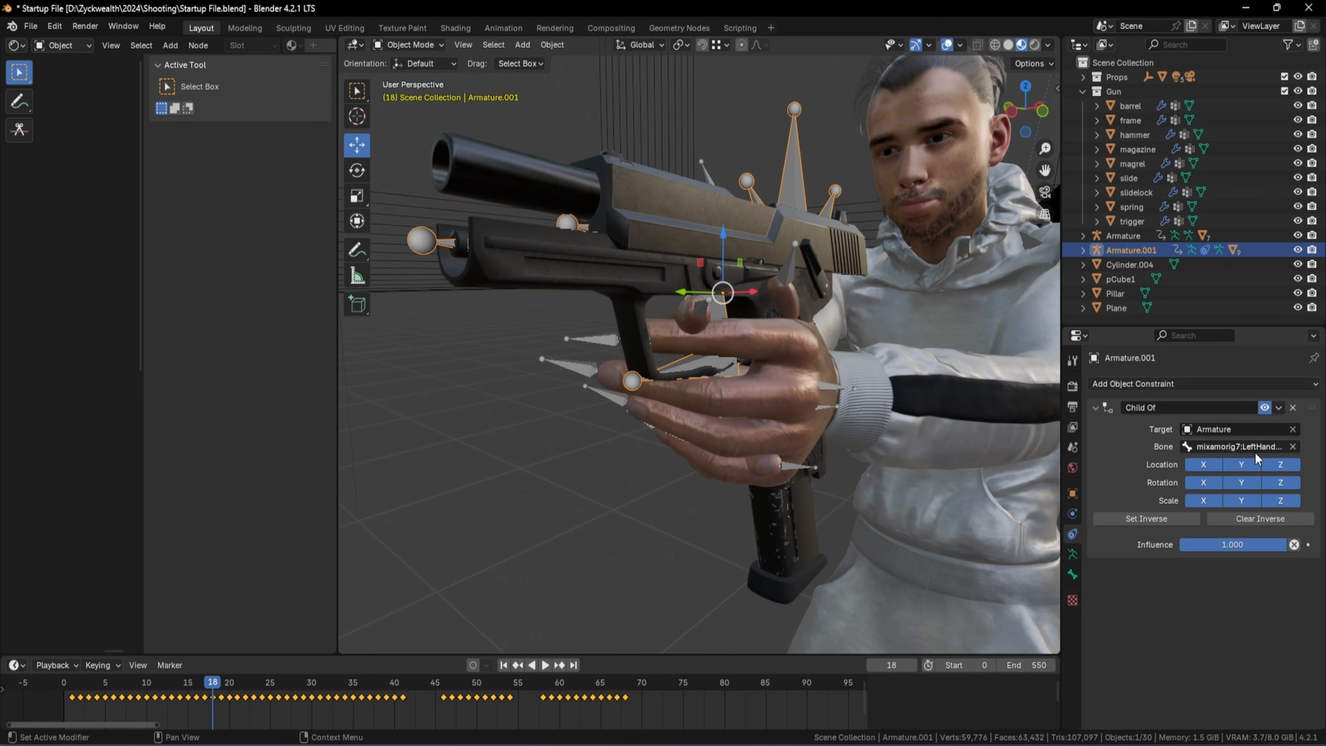
{"action": "scroll", "coordinate": [806, 345], "scroll_direction": "up", "scroll_amount": 1}
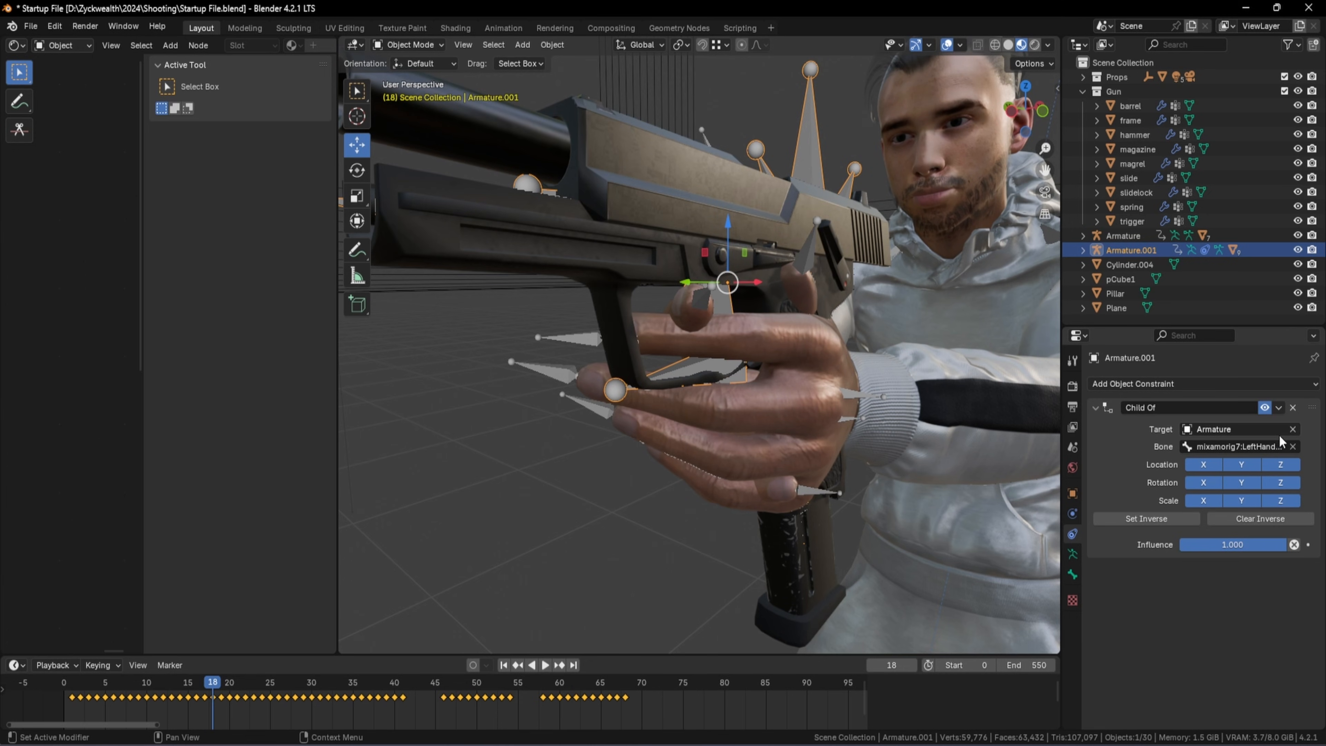
Clear the Child Of constraint's bone and choose another mixamorig7 left-hand bone for the gun armature
{"action": "left_click", "coordinate": [1292, 446]}
{"action": "left_click", "coordinate": [1281, 445]}
{"action": "scroll", "coordinate": [1281, 470], "scroll_direction": "down", "scroll_amount": 18}
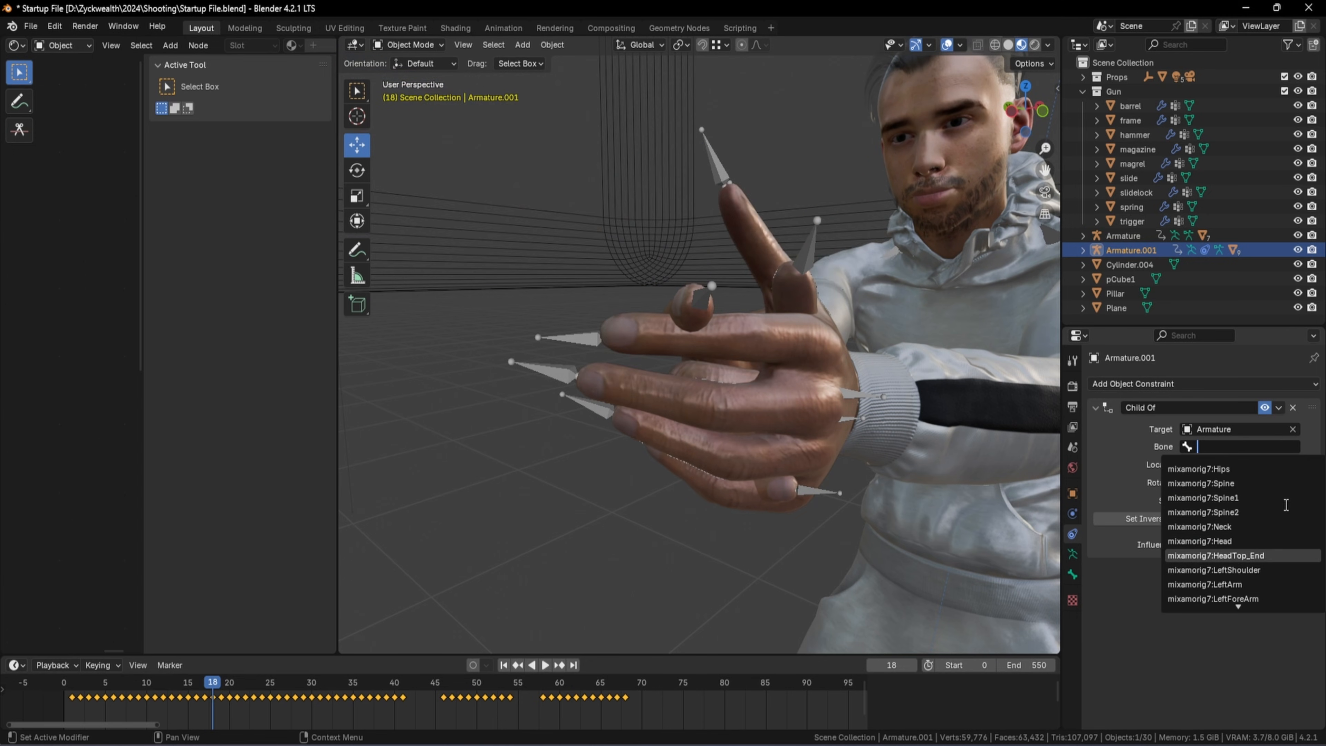
{"action": "left_click", "coordinate": [1274, 598]}
Play the animation from frame 0 to frame 6 and examine the timing of the shot against the trigger finger
{"action": "left_click_drag", "start_coordinate": [212, 682], "coordinate": [299, 667]}
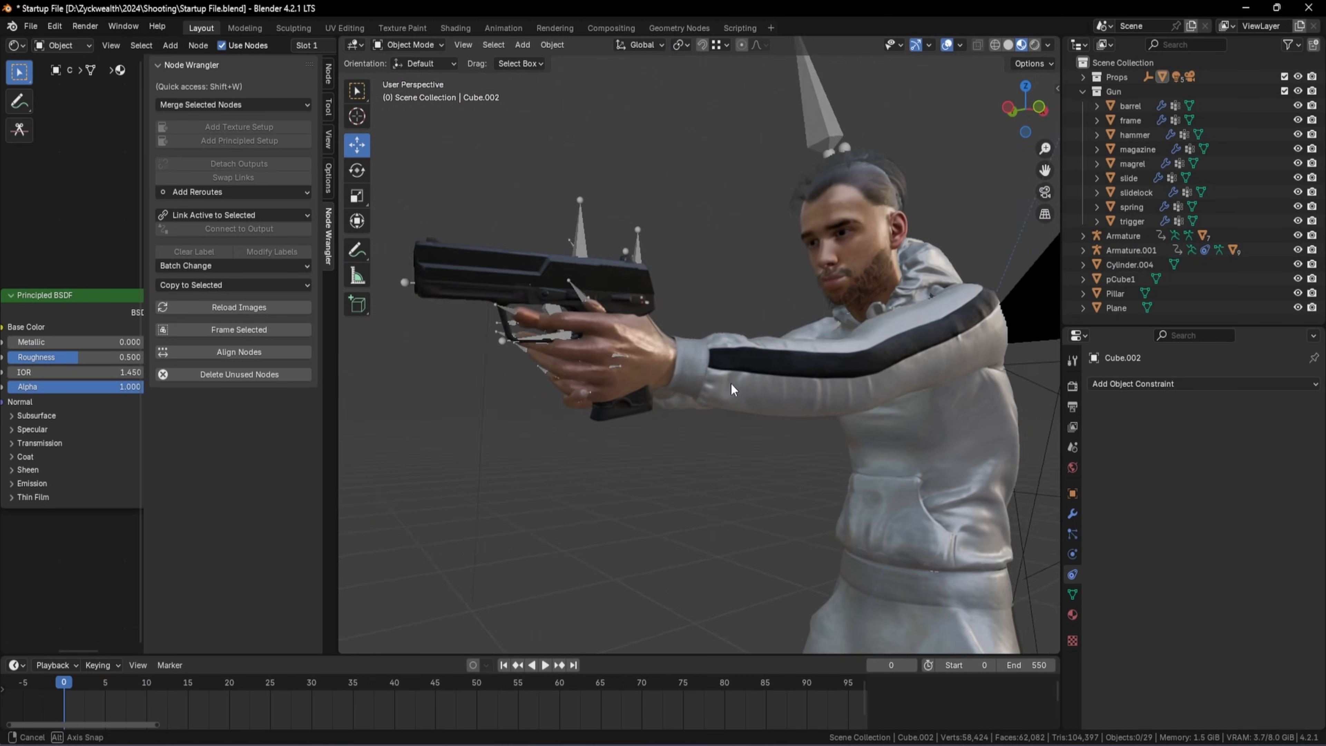
{"action": "middle_click_drag", "start_coordinate": [733, 390], "coordinate": [716, 409]}
{"action": "key", "text": "space"}
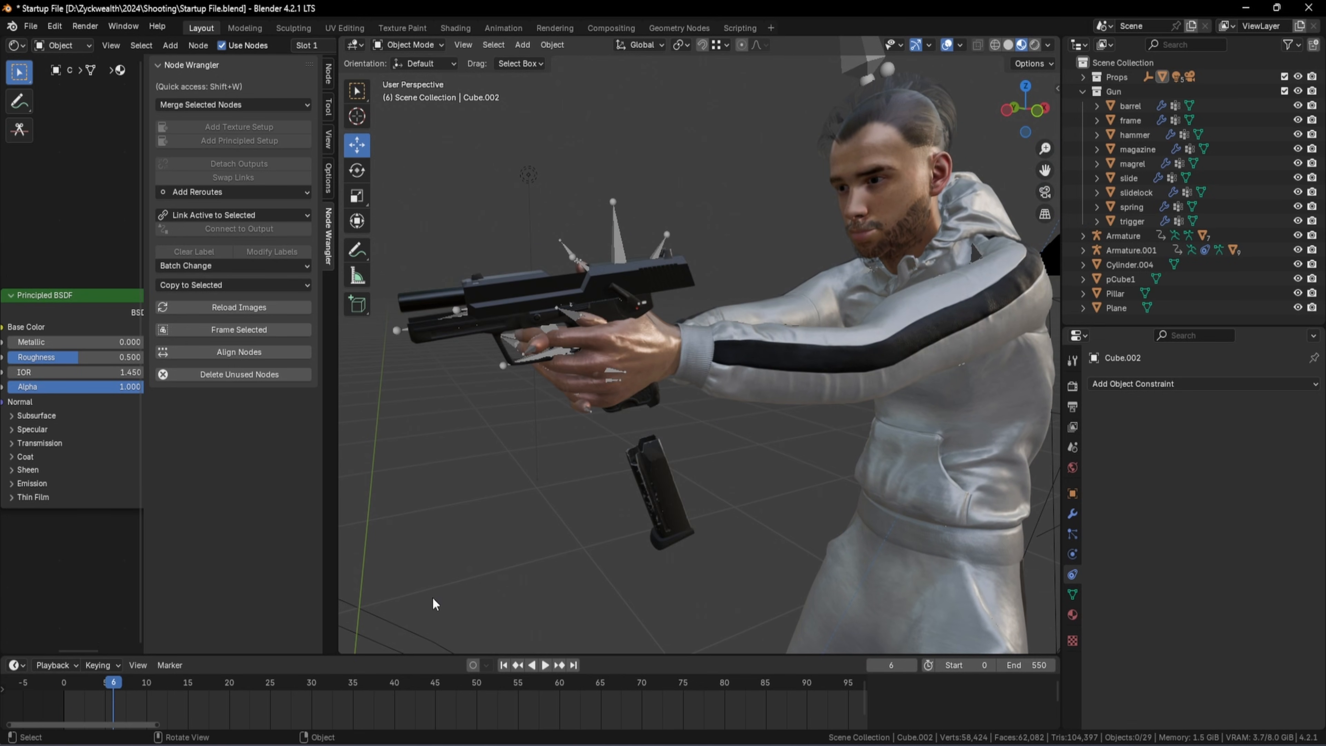
{"action": "left_click_drag", "start_coordinate": [113, 678], "coordinate": [114, 679]}
{"action": "middle_click_drag", "start_coordinate": [611, 381], "coordinate": [639, 370]}
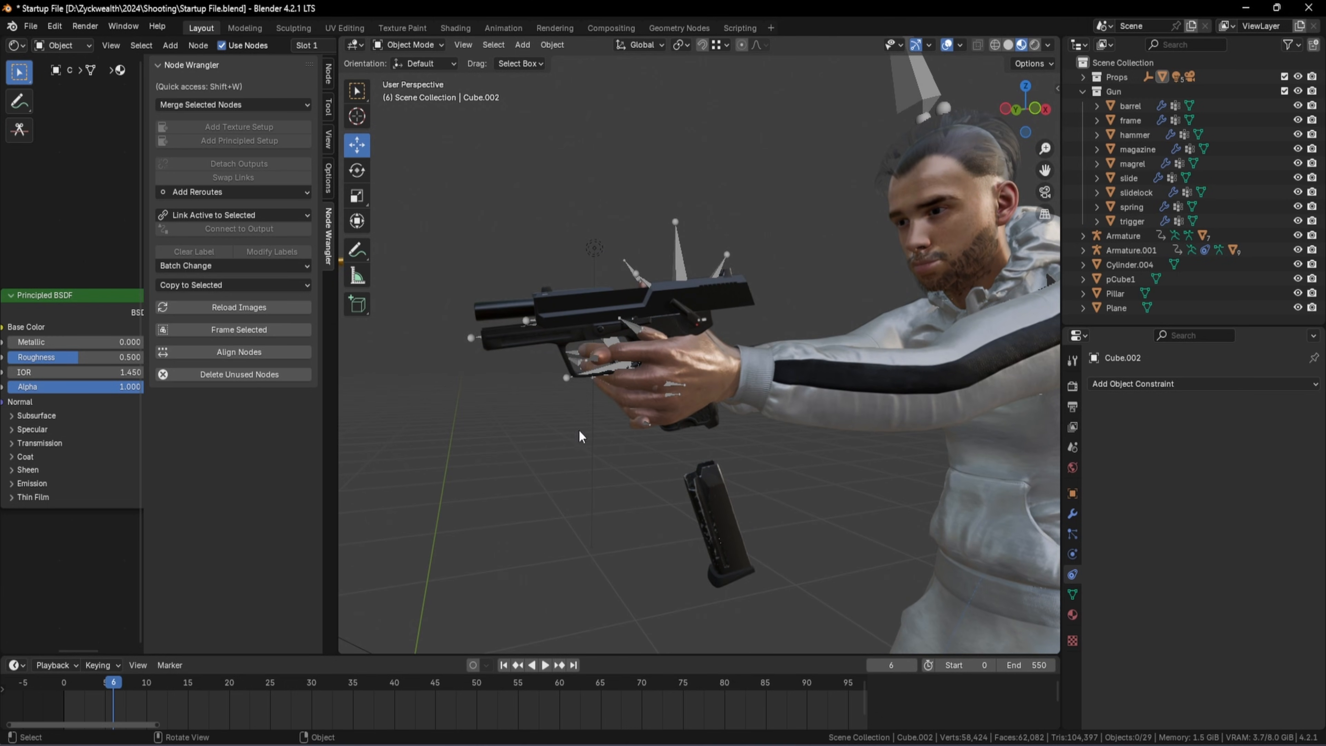
Shift all of the gun armature's keyframes 6 frames forward so its animation starts at frame 7
{"action": "left_click", "coordinate": [678, 255]}
{"action": "left_click_drag", "start_coordinate": [682, 715], "coordinate": [73, 699]}
{"action": "key", "text": "g"}
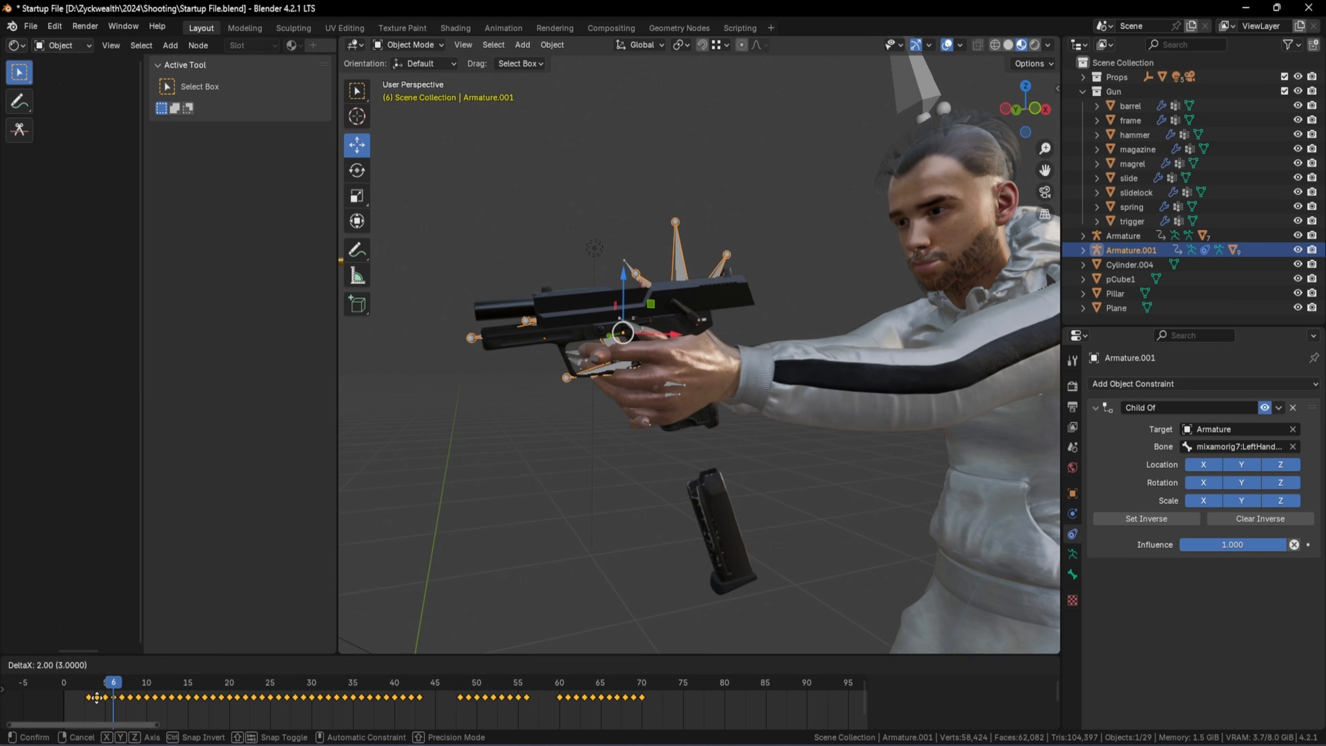
{"action": "left_click", "coordinate": [121, 703]}
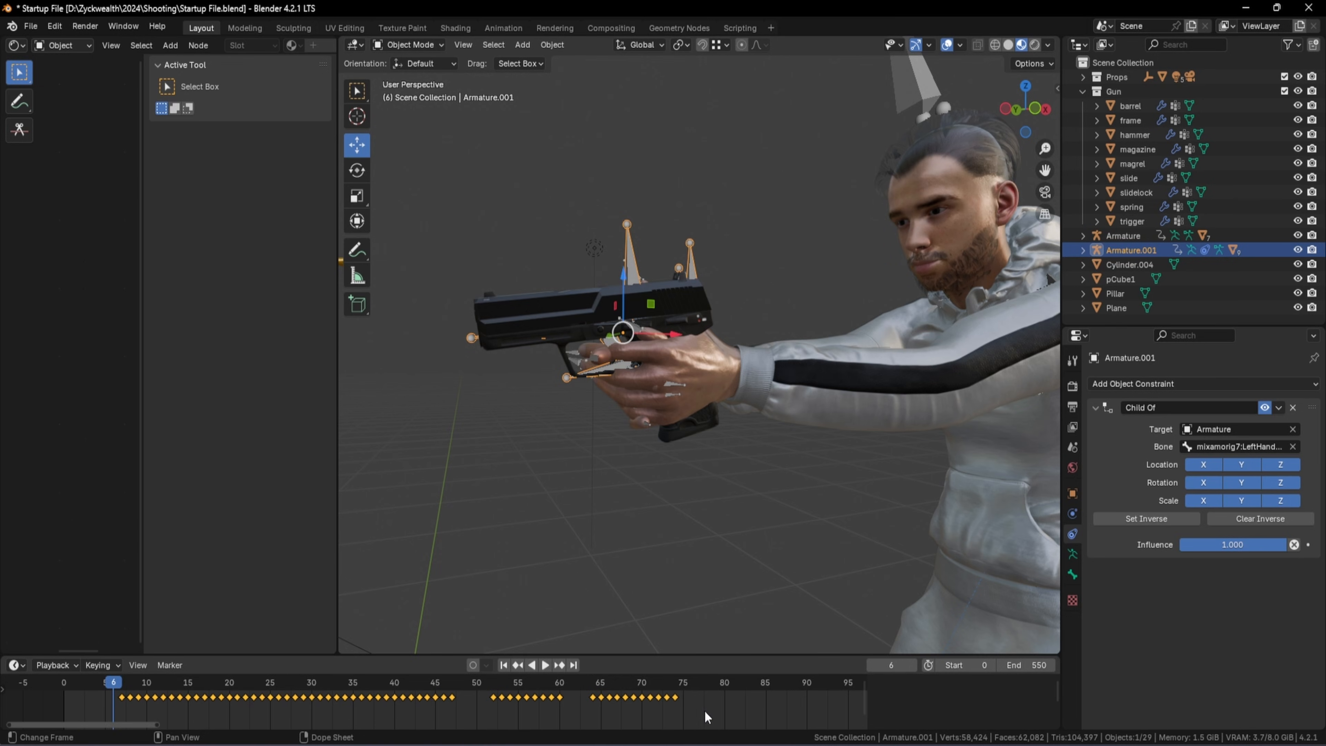
{"action": "left_click_drag", "start_coordinate": [706, 714], "coordinate": [112, 681]}
Play the animation from frame 0 to frame 14 to check the shifted gun timing
{"action": "left_click", "coordinate": [72, 682]}
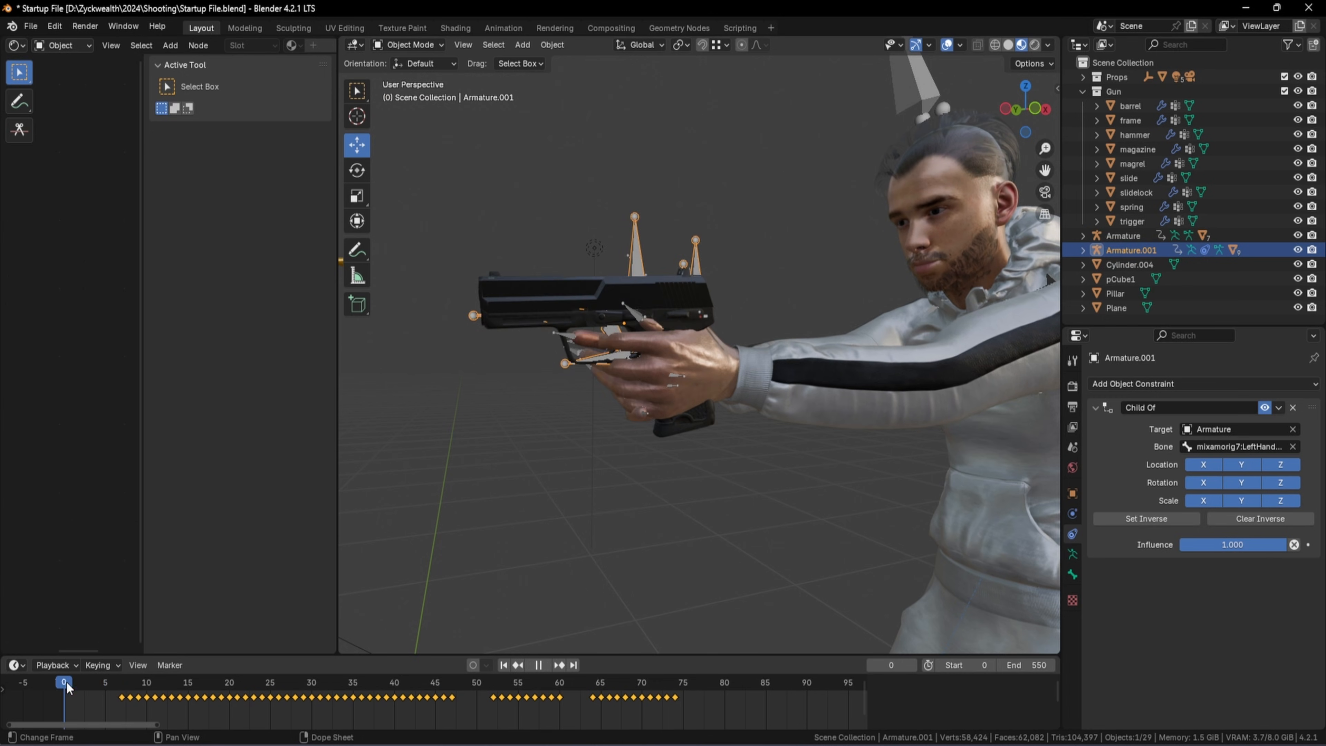
{"action": "key", "text": "space"}
{"action": "key", "text": "space"}
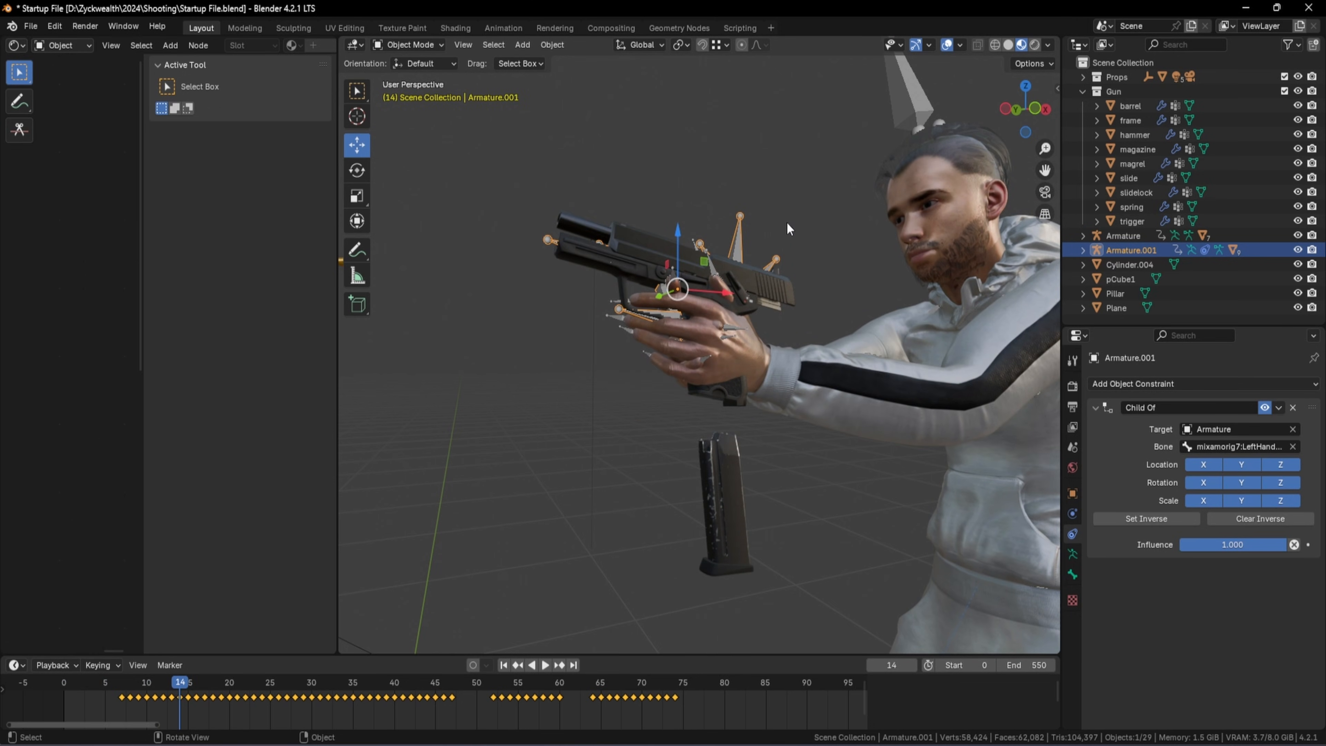
Switch the gun armature to Pose Mode and display its bones in front of the mesh
{"action": "left_click", "coordinate": [780, 209]}
{"action": "left_click_drag", "start_coordinate": [730, 233], "coordinate": [731, 234]}
{"action": "left_click", "coordinate": [436, 44]}
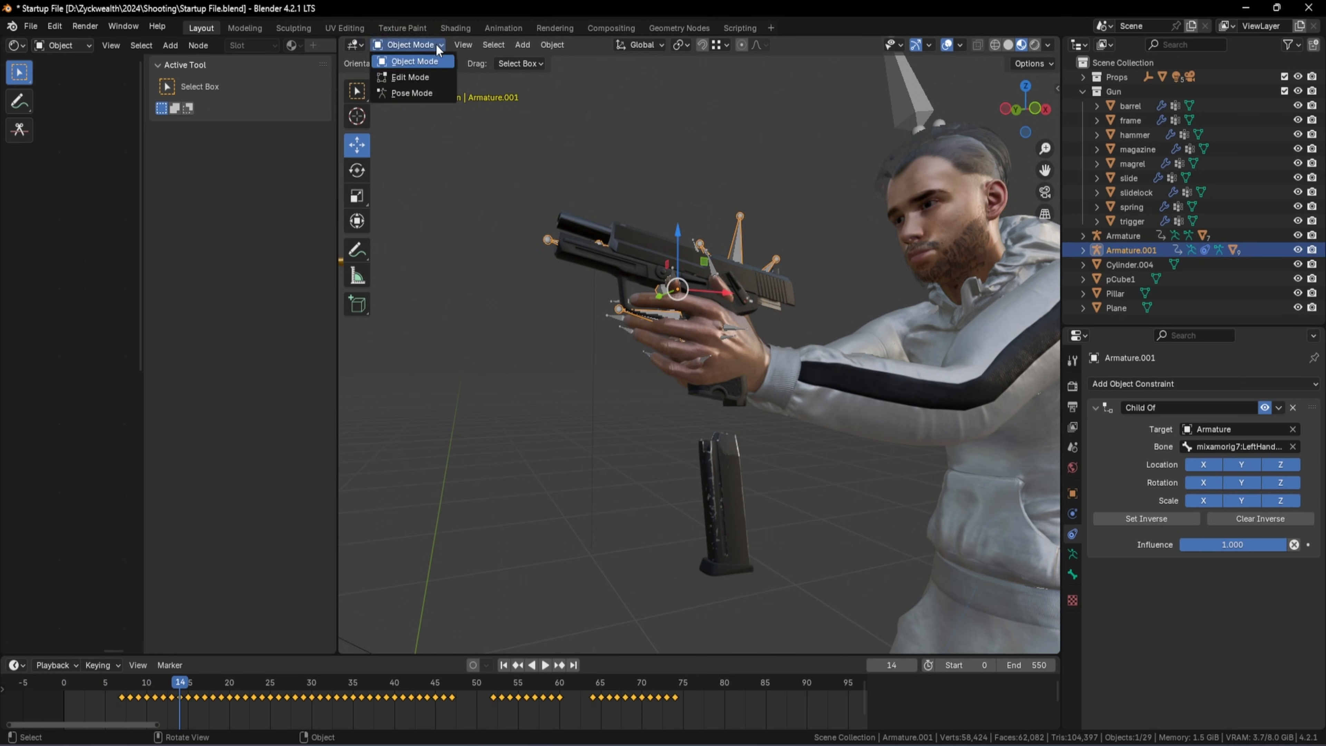
{"action": "left_click", "coordinate": [413, 93]}
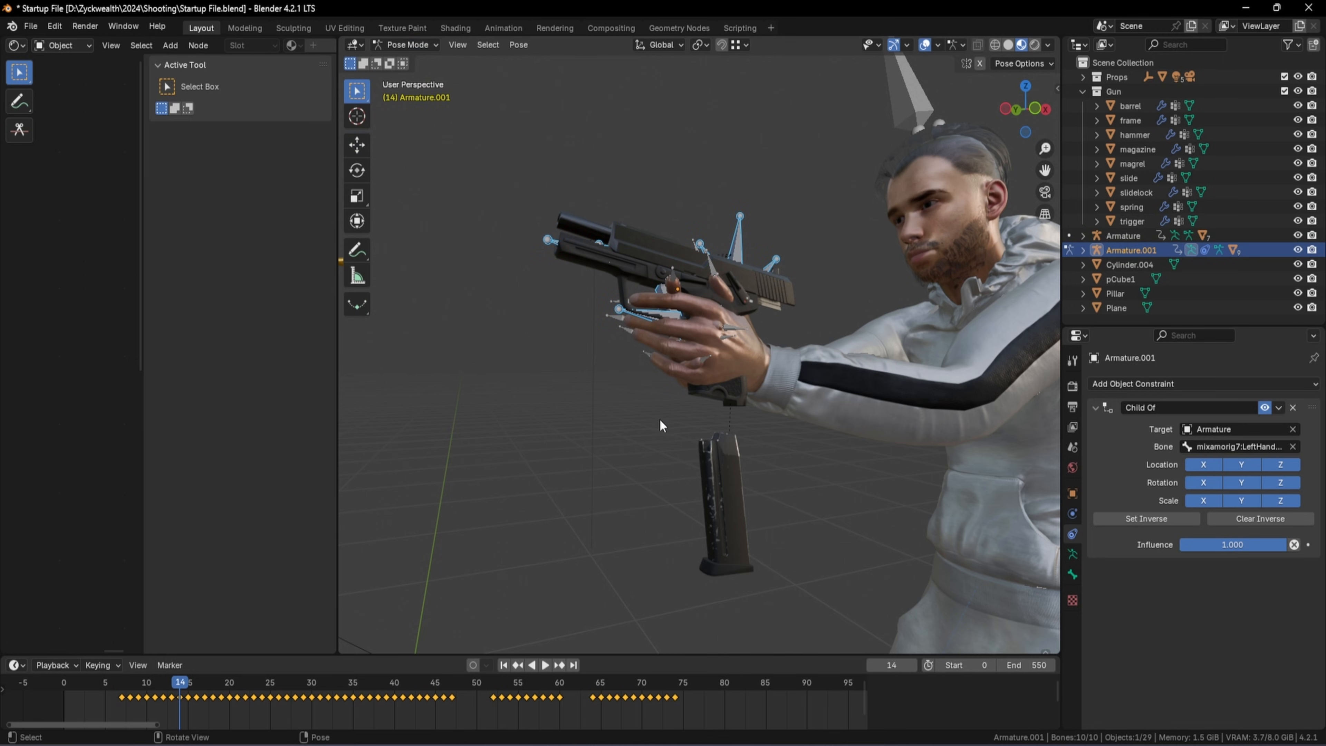
{"action": "left_click", "coordinate": [1072, 556]}
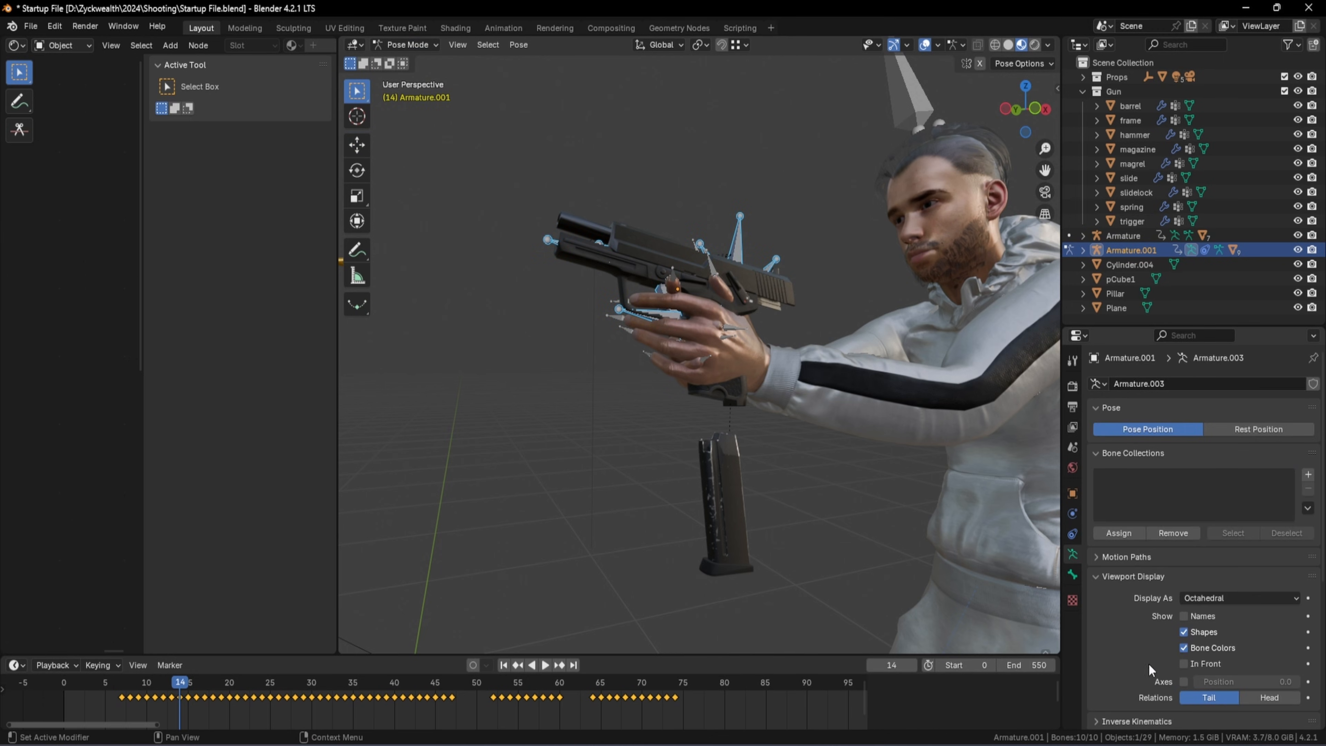
{"action": "left_click", "coordinate": [1185, 664]}
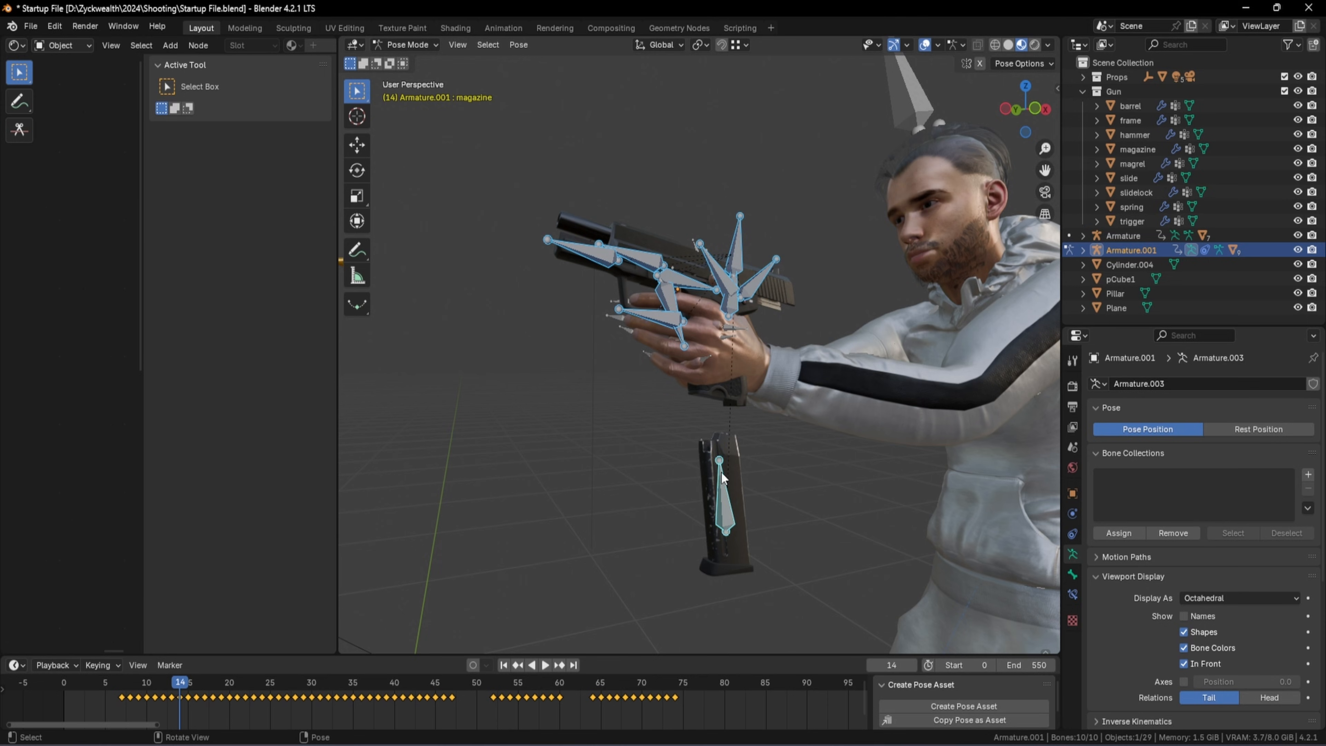
Delete all of the magazine bone's keyframes after frame 7, keeping only the one at frame 7
{"action": "left_click", "coordinate": [725, 505]}
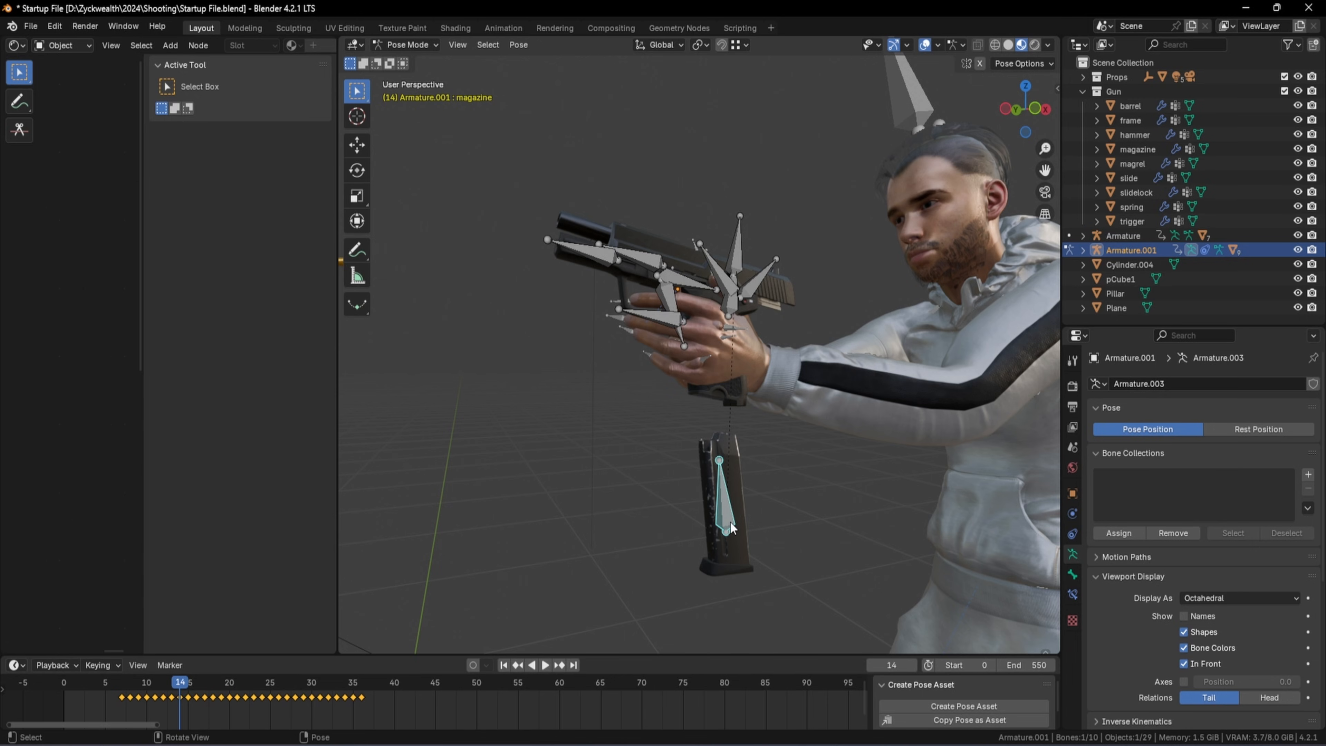
{"action": "left_click_drag", "start_coordinate": [180, 682], "coordinate": [121, 685]}
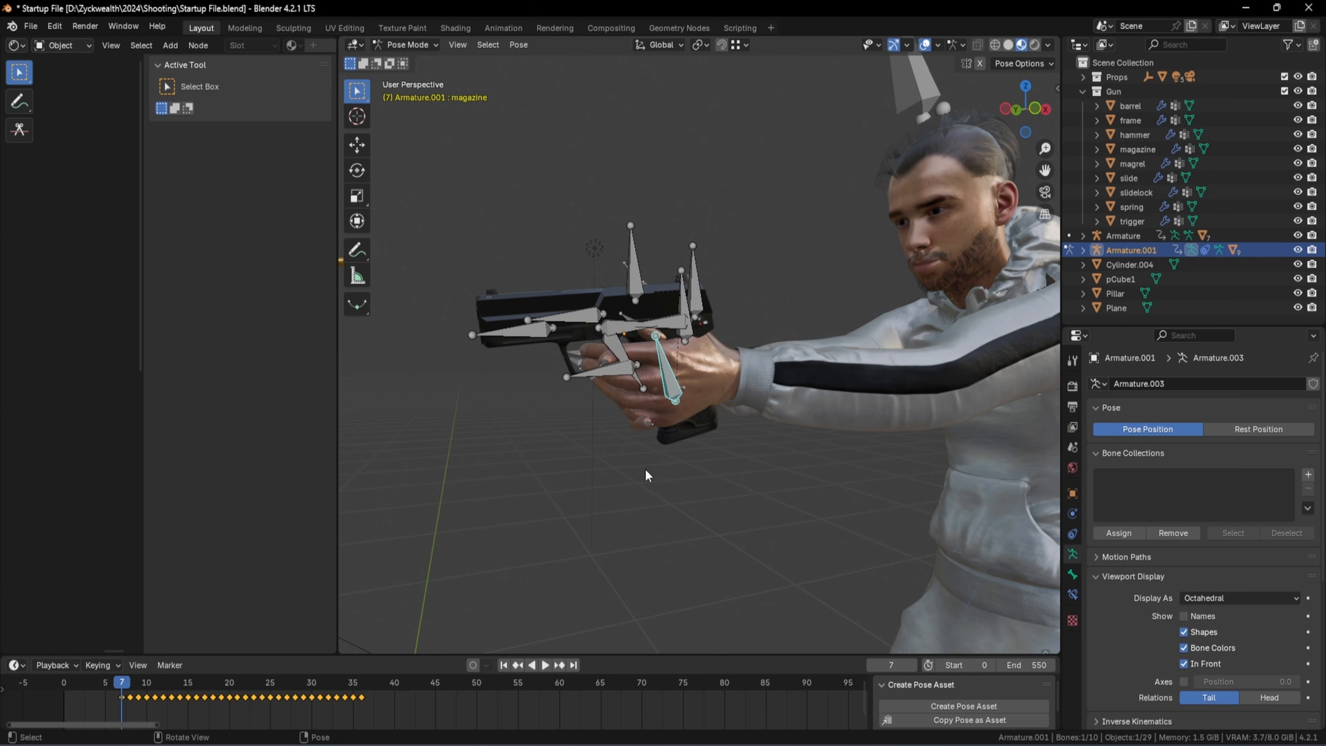
{"action": "key", "text": "Right"}
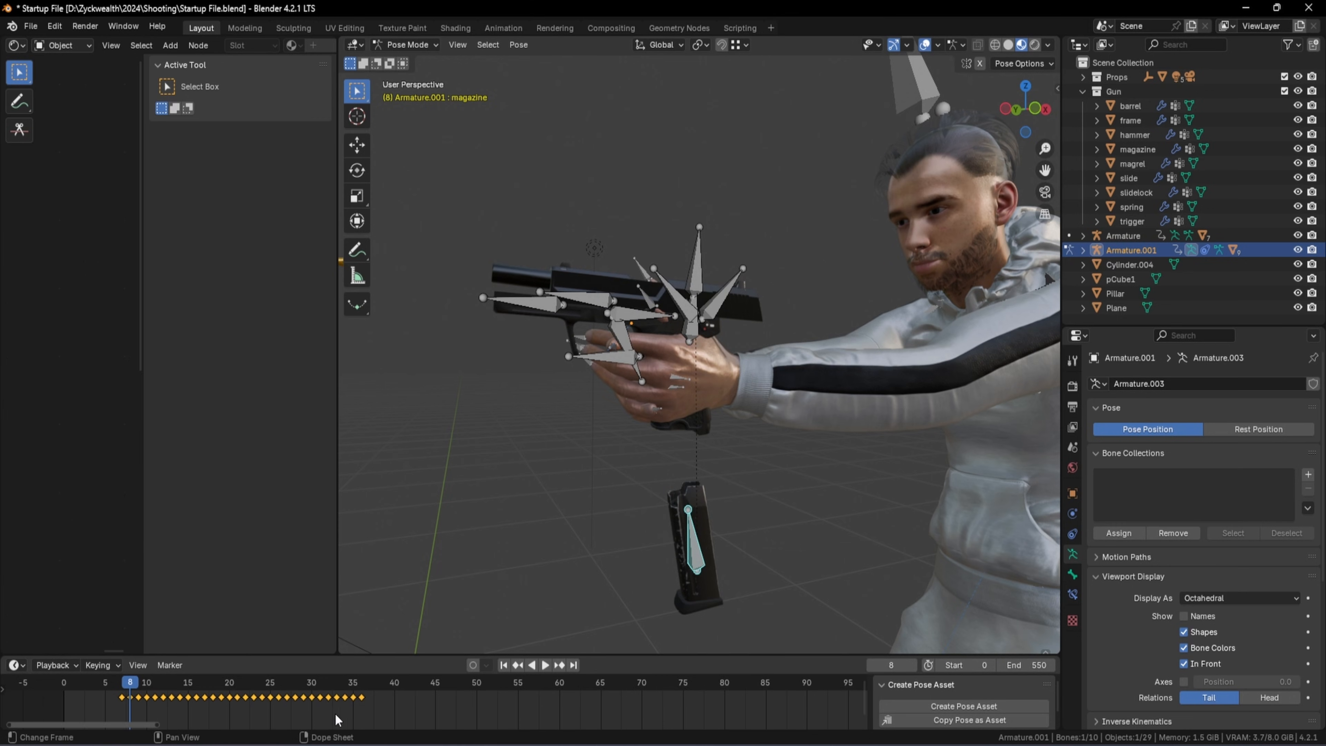
{"action": "left_click_drag", "start_coordinate": [394, 710], "coordinate": [144, 683]}
{"action": "key", "text": "Delete"}
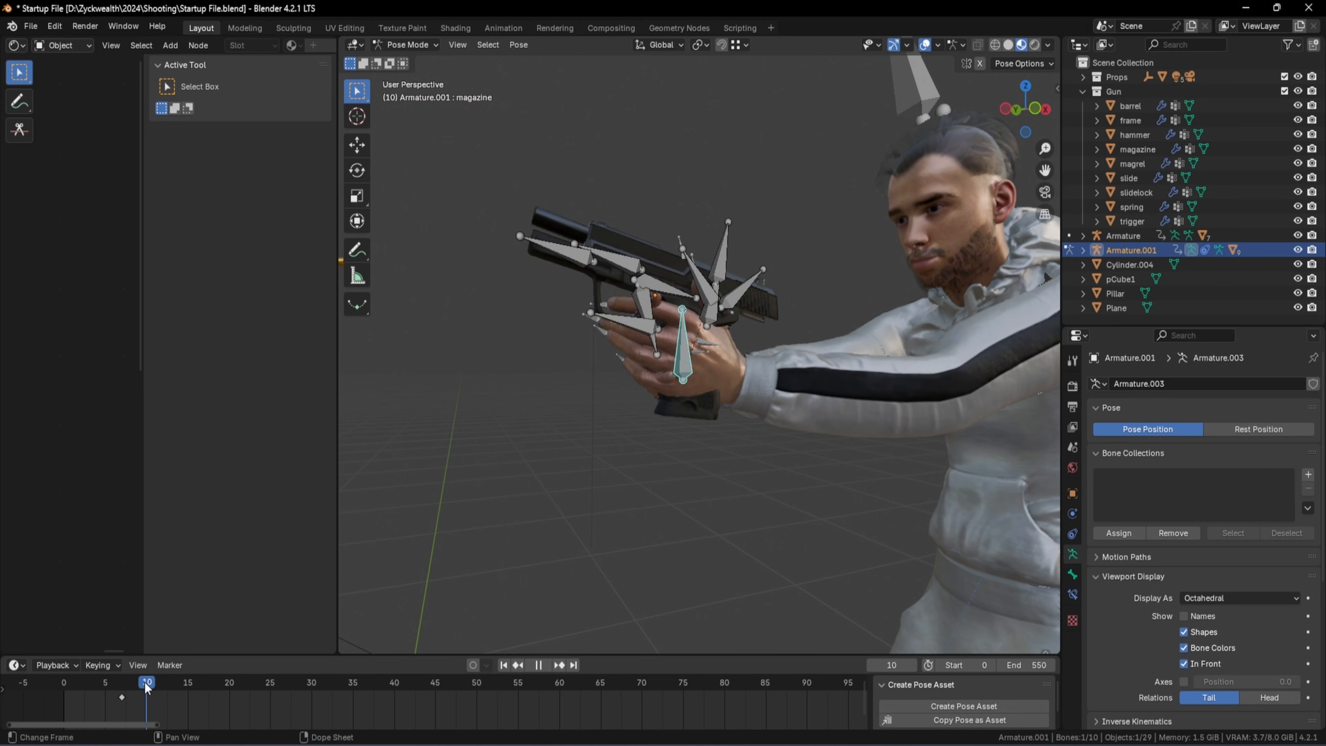
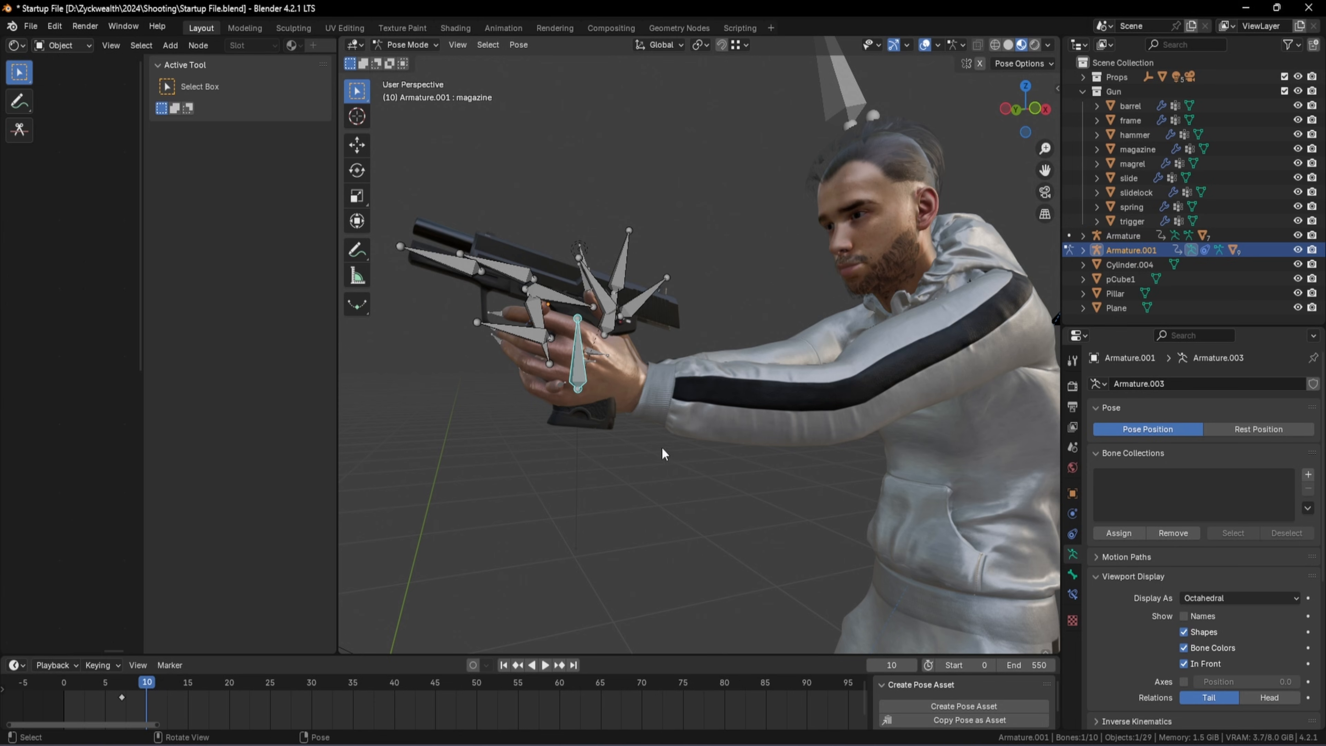
Return to Object Mode and select the bullet floating in front of the gun
{"action": "middle_click_drag", "start_coordinate": [474, 408], "coordinate": [702, 491], "text": "shift"}
{"action": "left_click", "coordinate": [702, 491]}
{"action": "middle_click_drag", "start_coordinate": [887, 452], "coordinate": [844, 427], "text": "shift"}
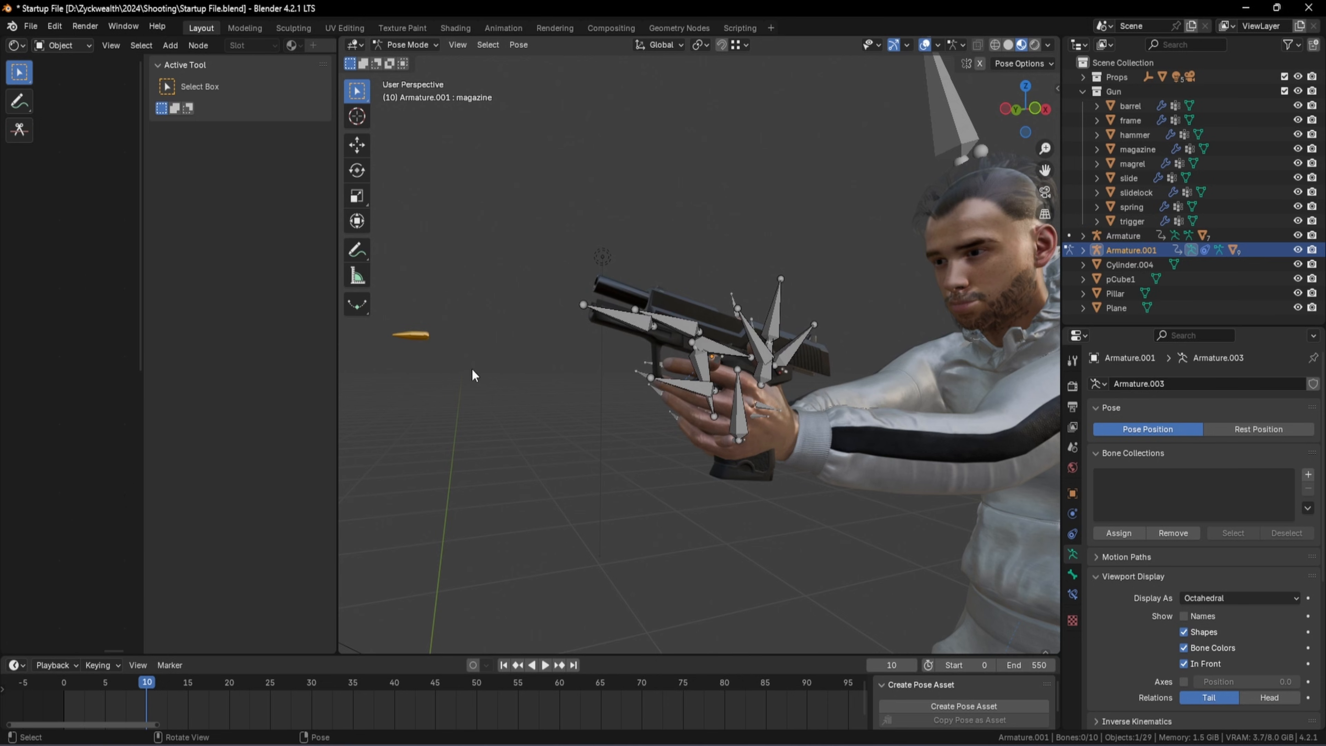
{"action": "left_click_drag", "start_coordinate": [510, 407], "coordinate": [391, 312]}
{"action": "left_click", "coordinate": [420, 44]}
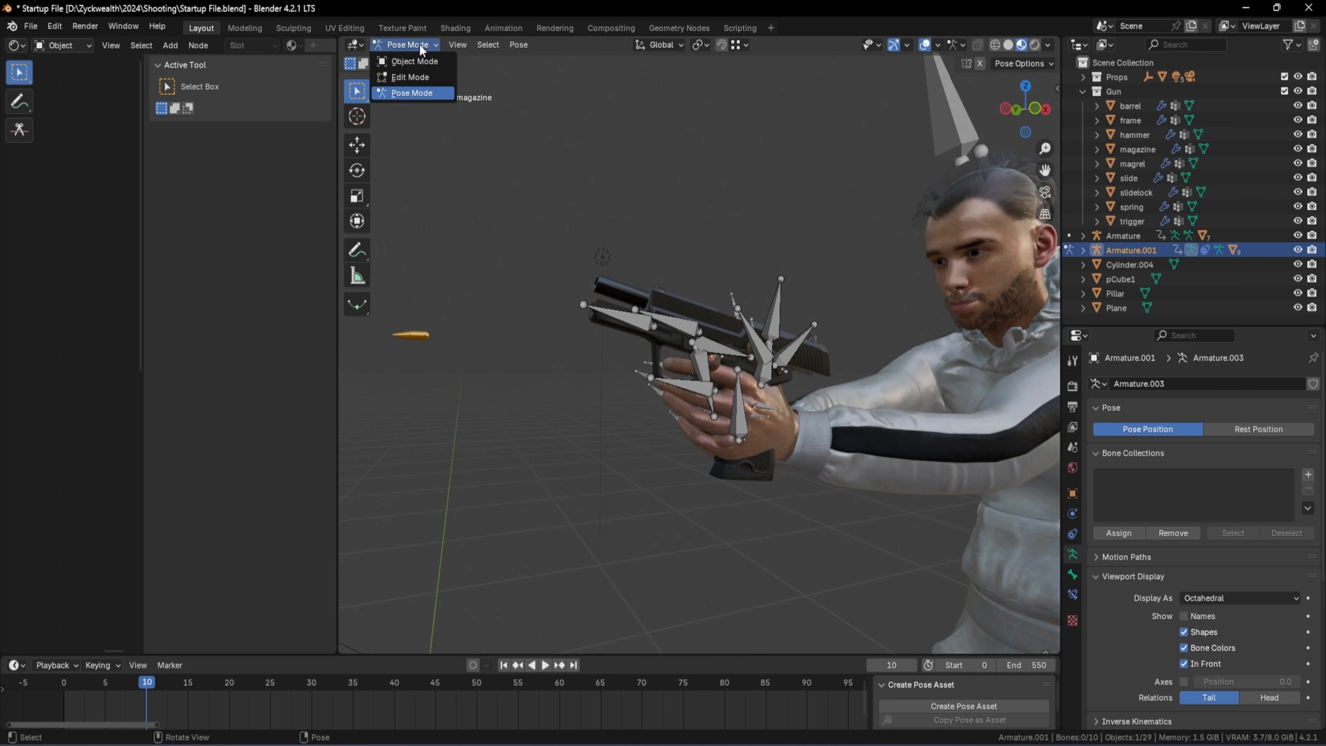
{"action": "left_click", "coordinate": [420, 61]}
{"action": "left_click", "coordinate": [459, 356]}
{"action": "left_click_drag", "start_coordinate": [482, 380], "coordinate": [385, 299]}
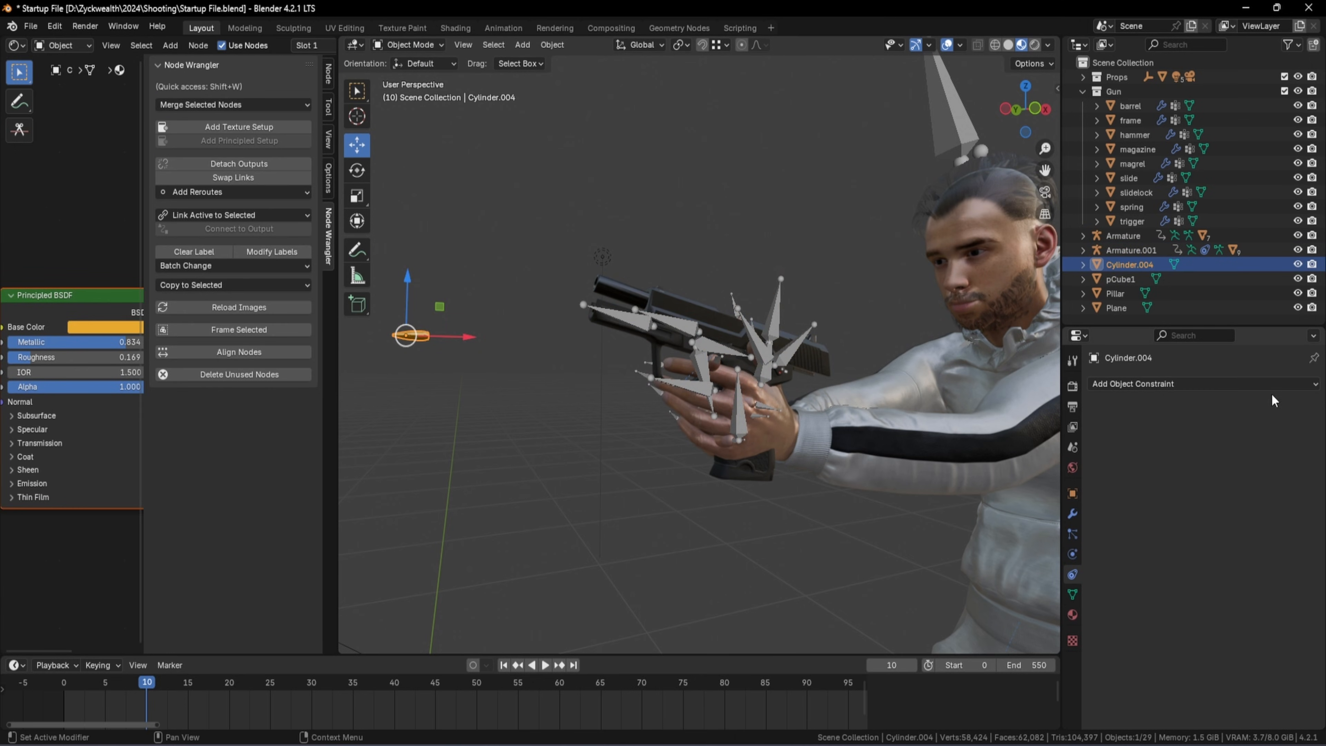
Add a Child Of constraint to the bullet targeting Armature's mixamorig7:LeftHand bone, set its inverse, and check that the bullet follows the hand
{"action": "left_click", "coordinate": [1269, 384]}
{"action": "left_click", "coordinate": [1268, 454]}
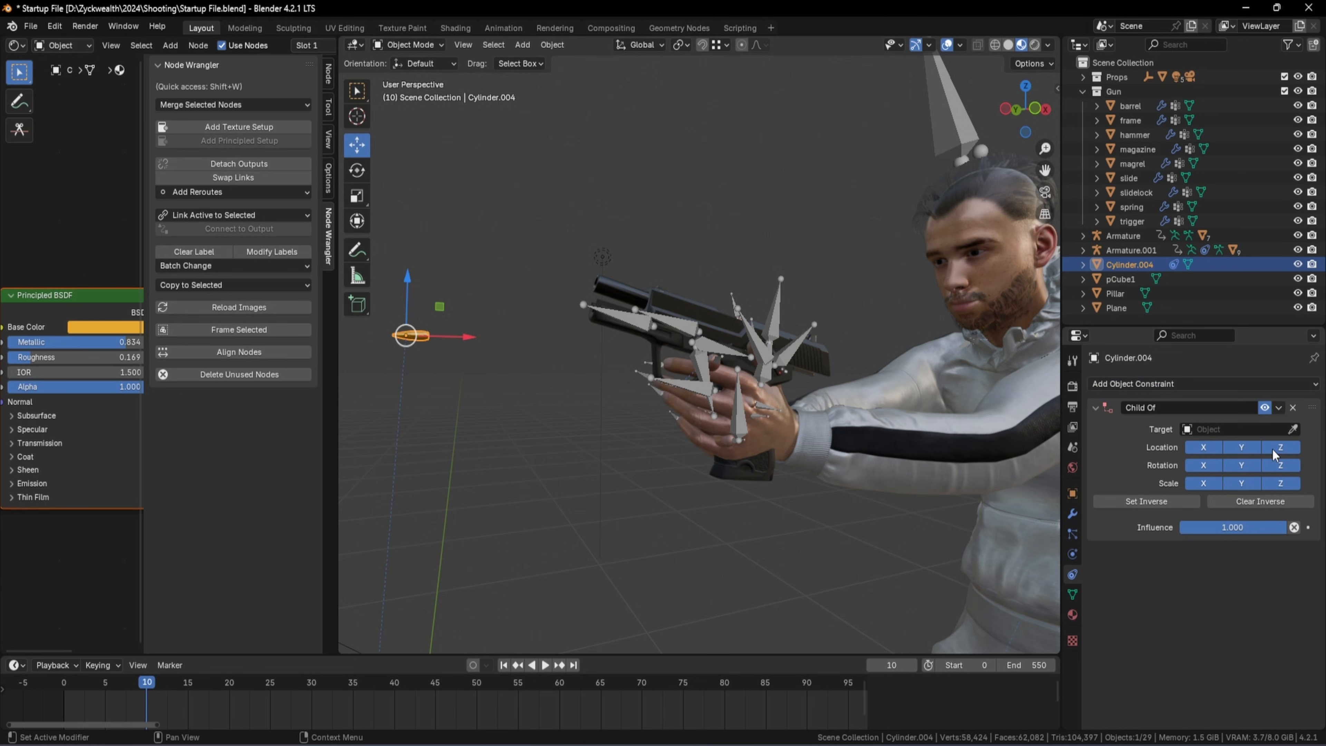
{"action": "left_click", "coordinate": [1293, 428]}
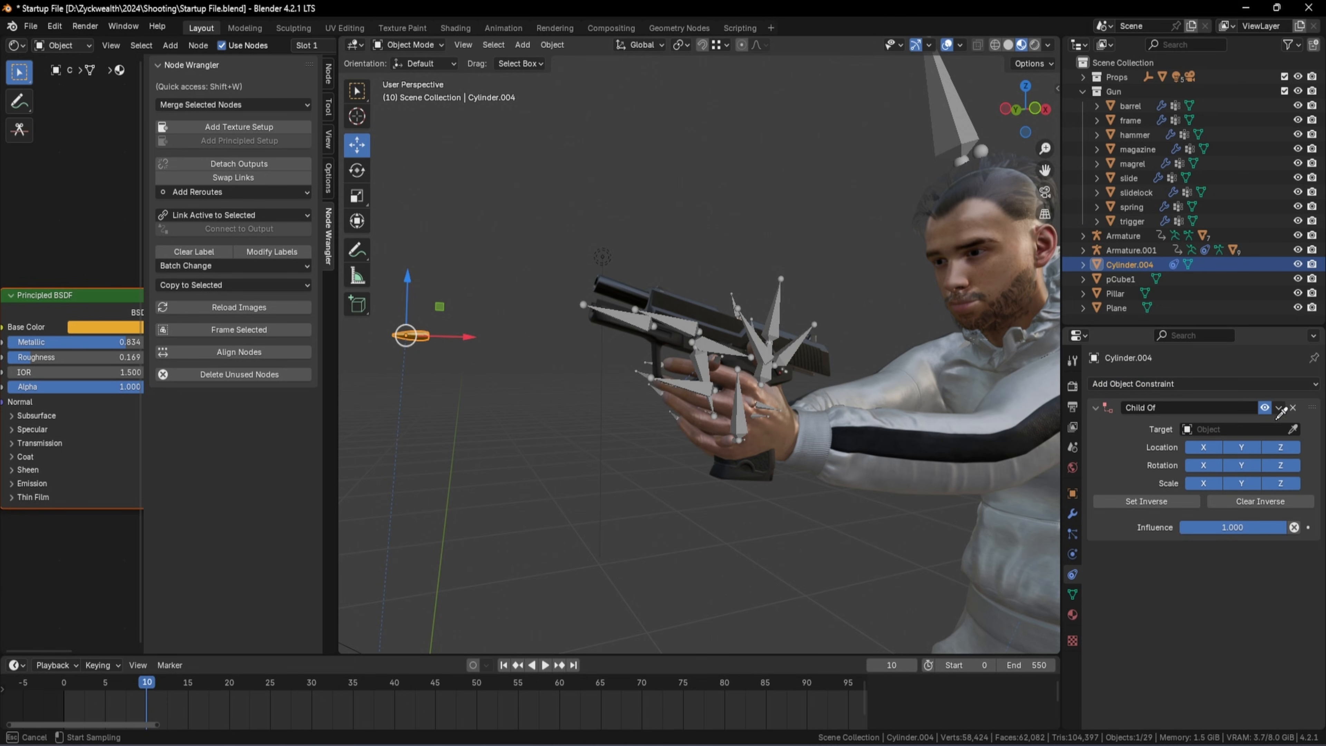
{"action": "left_click", "coordinate": [946, 133]}
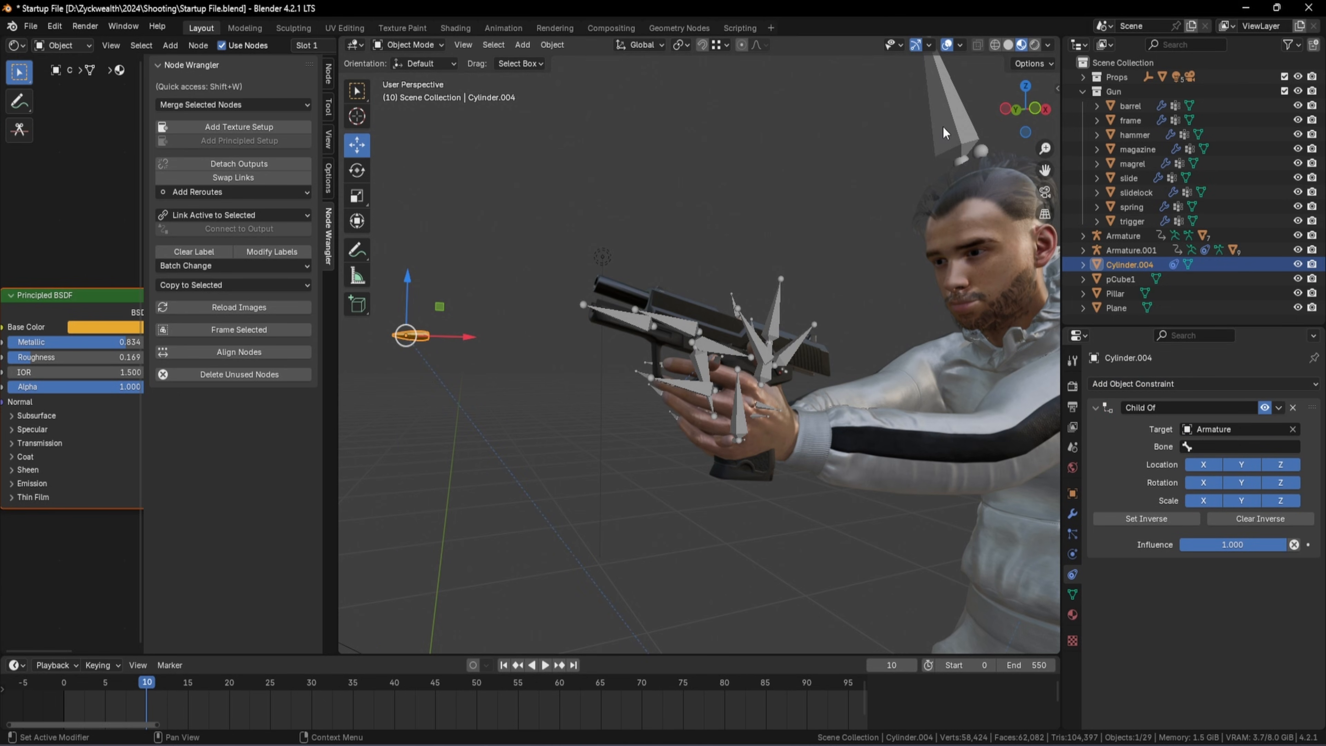
{"action": "left_click", "coordinate": [1214, 443]}
{"action": "left_click", "coordinate": [1244, 623]}
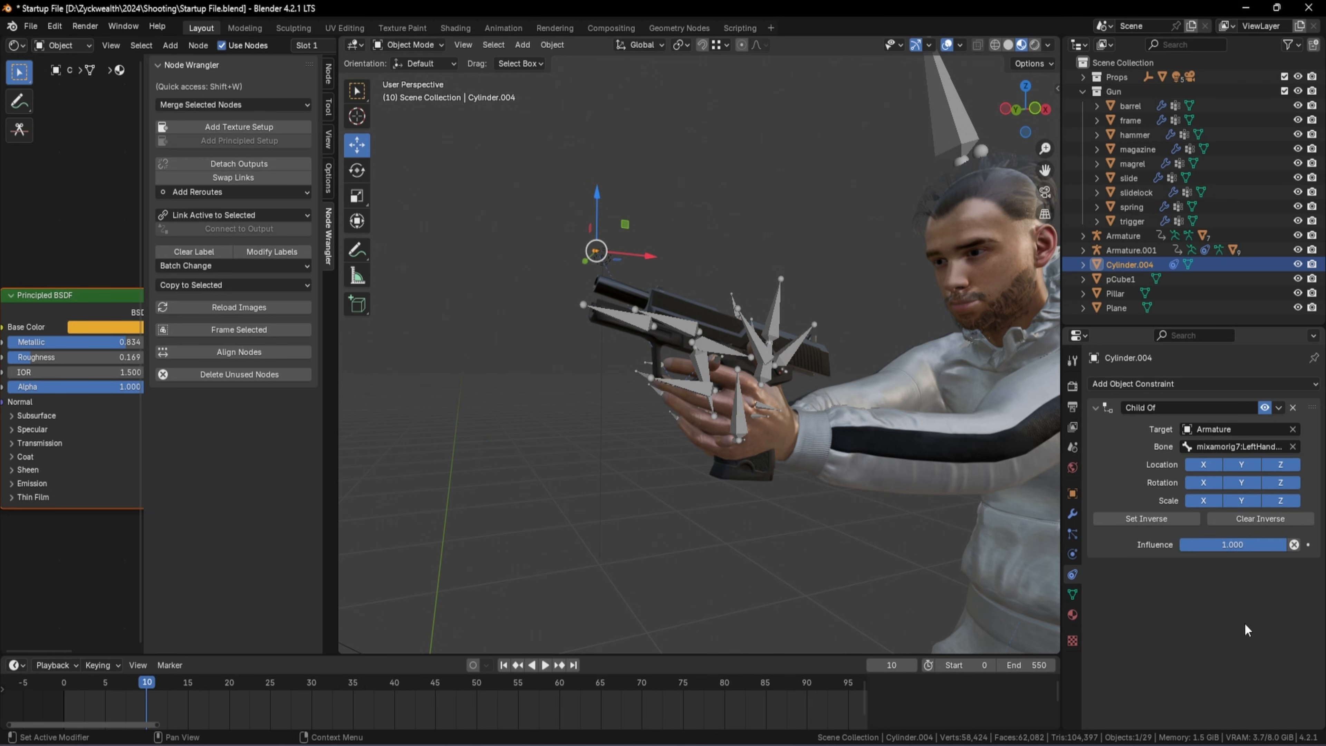
{"action": "left_click", "coordinate": [1166, 514]}
{"action": "left_click_drag", "start_coordinate": [105, 686], "coordinate": [155, 684]}
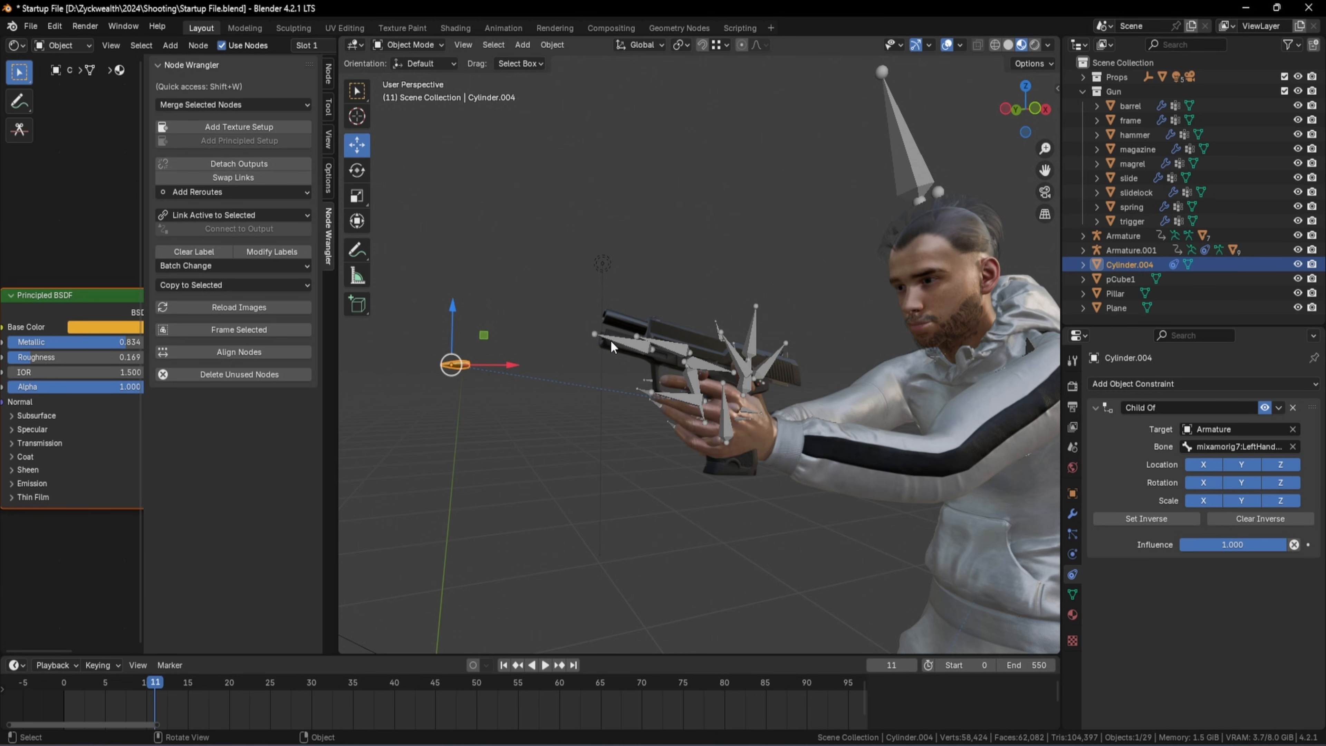
At frame 0, move the bullet up and close to the gun's muzzle in the front view
{"action": "key", "text": "KP_1"}
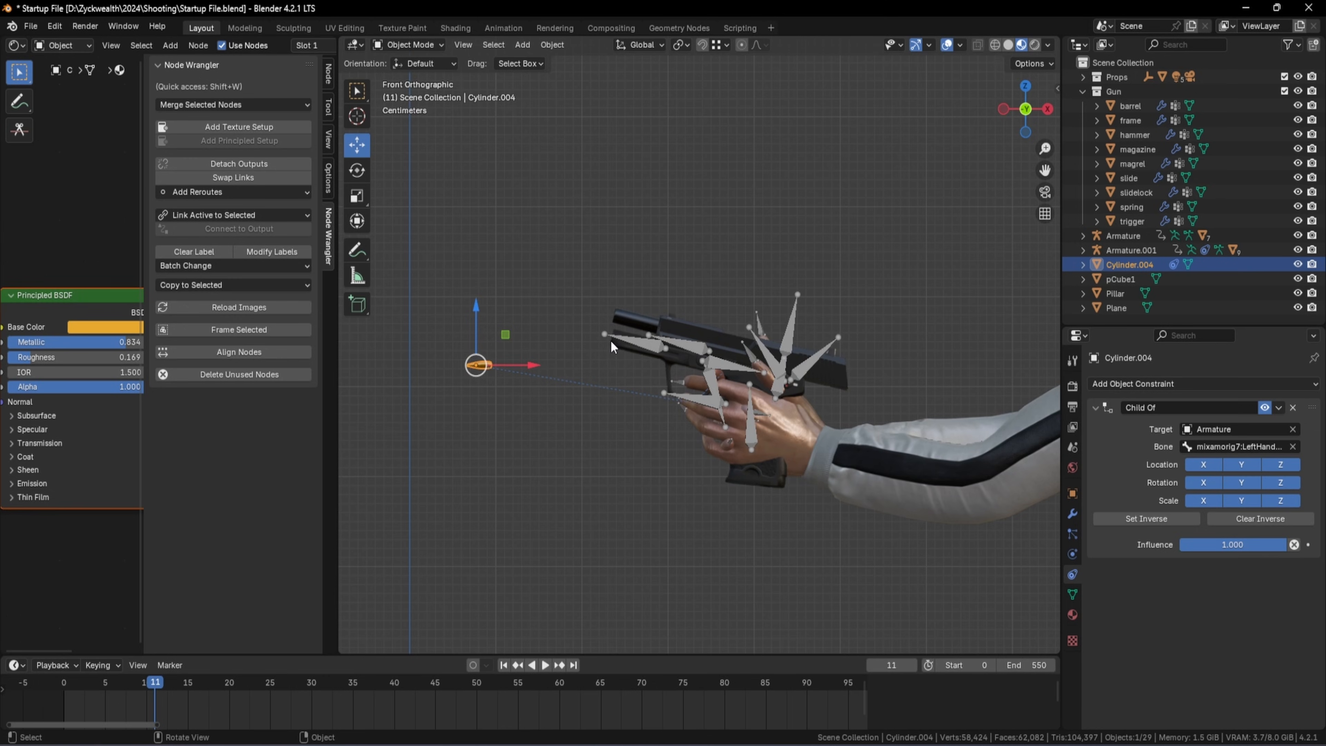
{"action": "left_click_drag", "start_coordinate": [159, 688], "coordinate": [60, 687]}
{"action": "middle_click_drag", "start_coordinate": [798, 371], "coordinate": [846, 361], "text": "shift"}
{"action": "scroll", "coordinate": [517, 442], "scroll_direction": "up", "scroll_amount": 3}
{"action": "middle_click_drag", "start_coordinate": [516, 441], "coordinate": [660, 424], "text": "shift"}
{"action": "left_click_drag", "start_coordinate": [504, 475], "coordinate": [504, 357]}
{"action": "left_click_drag", "start_coordinate": [549, 395], "coordinate": [694, 395]}
{"action": "scroll", "coordinate": [659, 367], "scroll_direction": "up", "scroll_amount": 6}
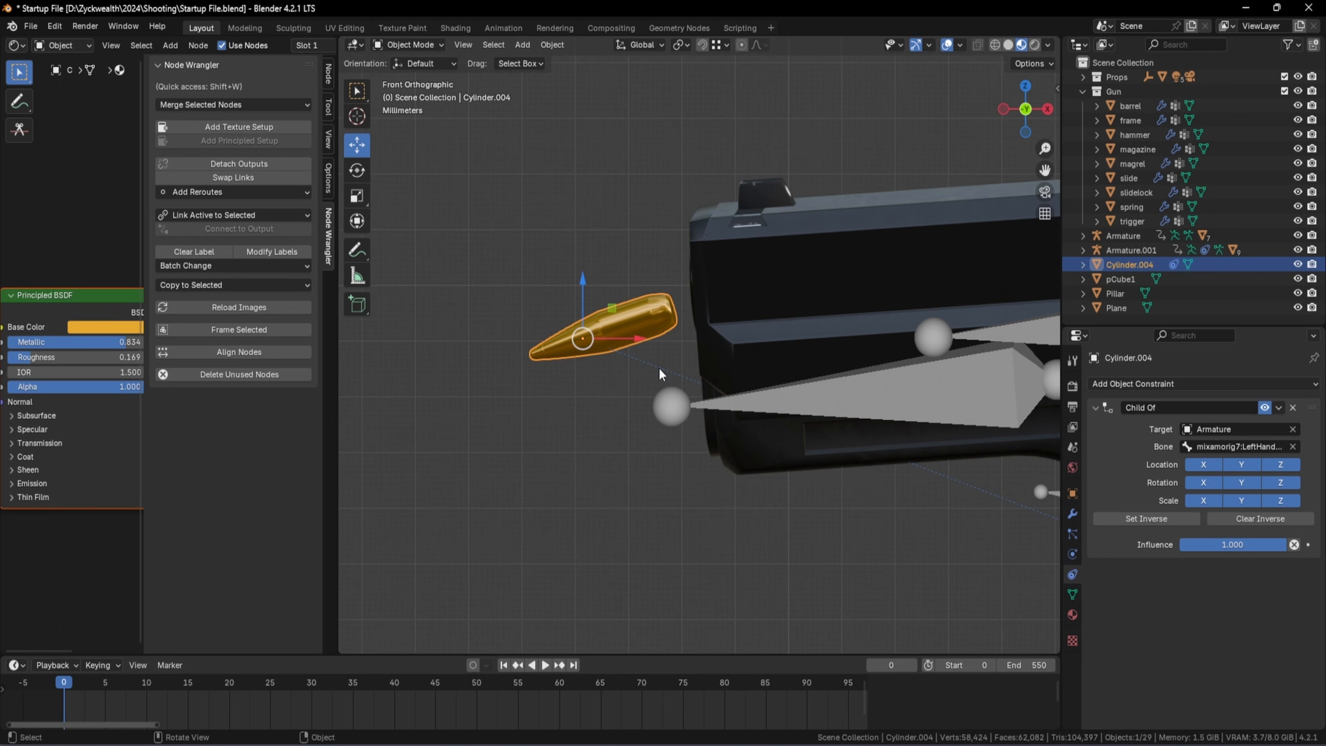
Rotate the bullet to match the barrel's tilt and move it inside the front end of the barrel
{"action": "key", "text": "r"}
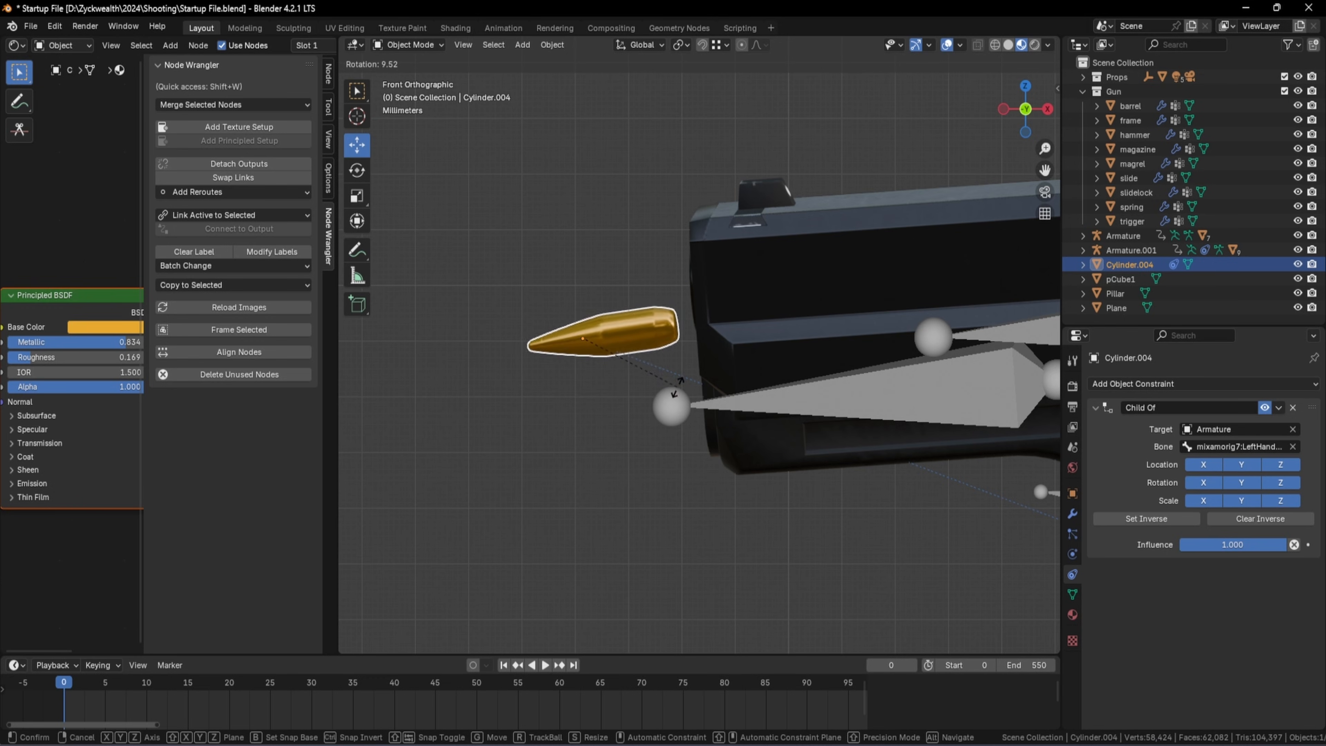
{"action": "left_click", "coordinate": [669, 402]}
{"action": "left_click_drag", "start_coordinate": [582, 287], "coordinate": [584, 246]}
{"action": "left_click_drag", "start_coordinate": [643, 302], "coordinate": [793, 302]}
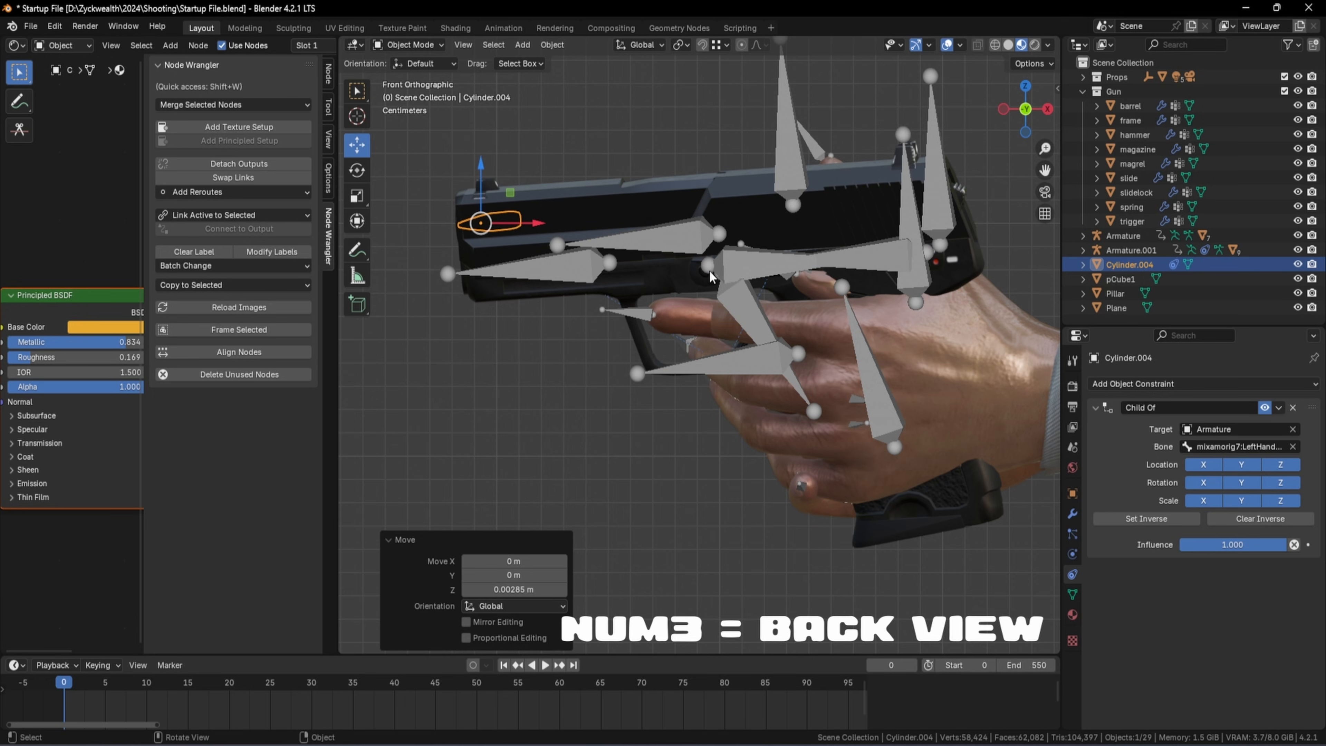
Hide the gold block and center the bullet in the barrel opening by moving it -0.05809 m along Y
{"action": "key", "text": "KP_3"}
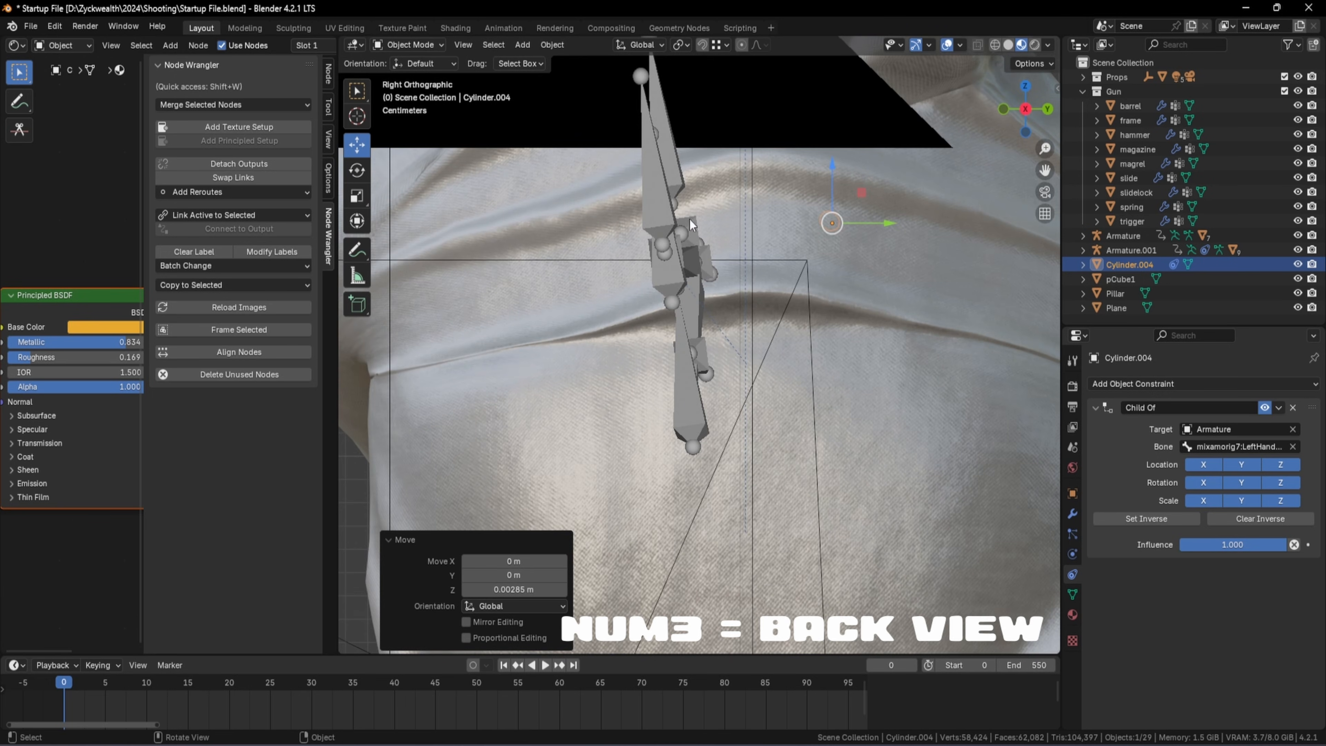
{"action": "key", "text": "KP_9"}
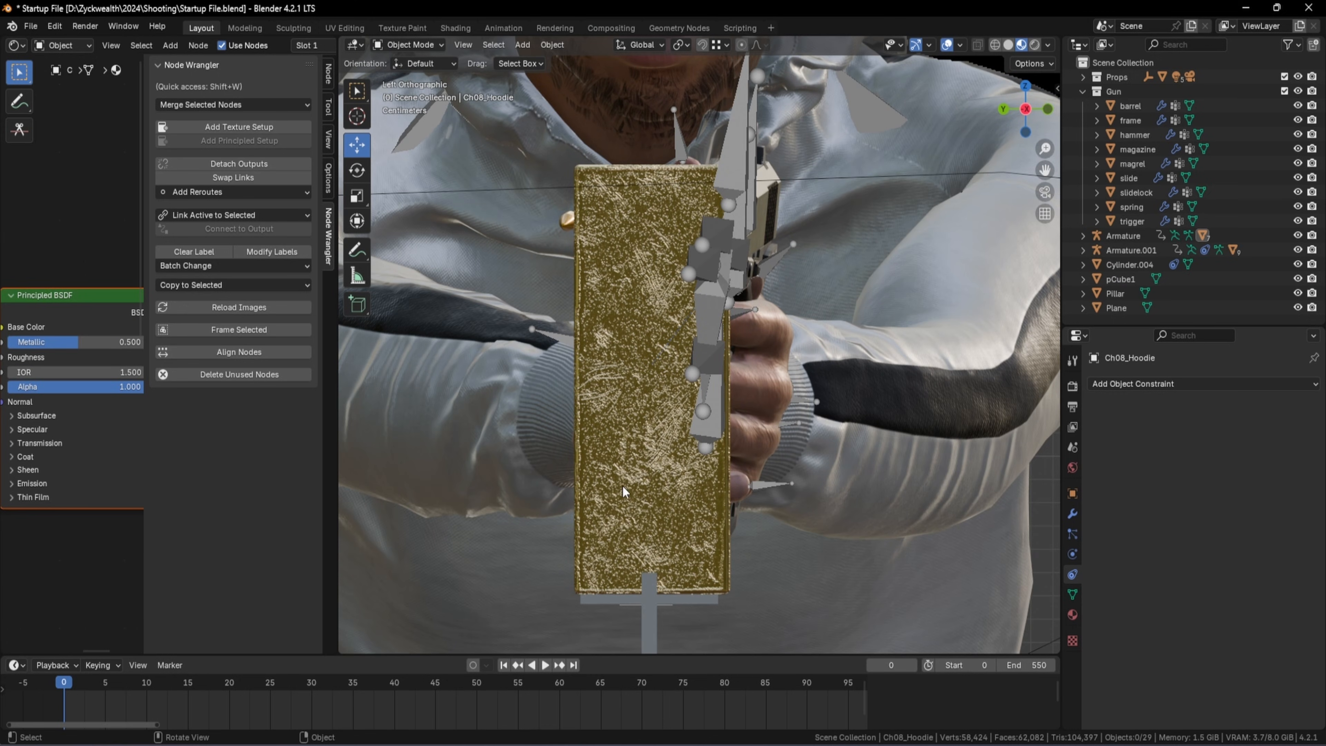
{"action": "left_click", "coordinate": [646, 450]}
{"action": "key", "text": "h"}
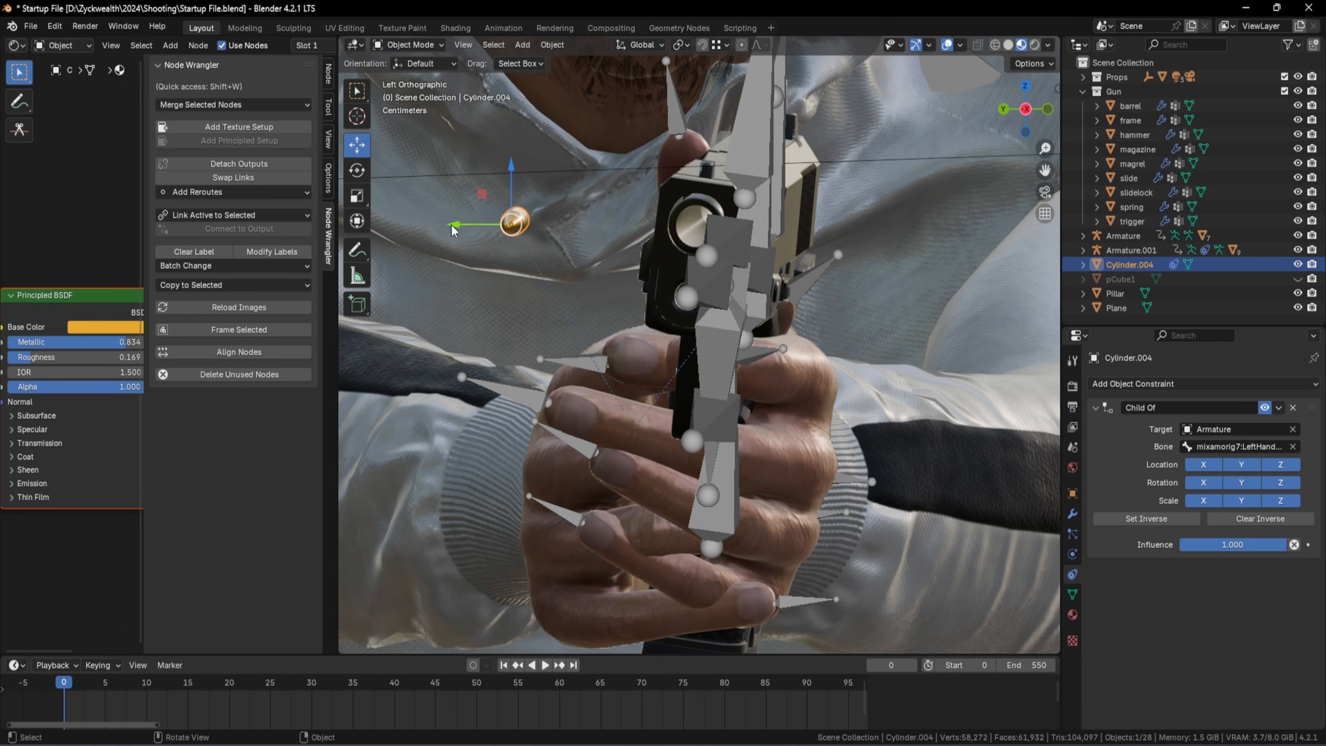
{"action": "left_click_drag", "start_coordinate": [453, 225], "coordinate": [641, 225]}
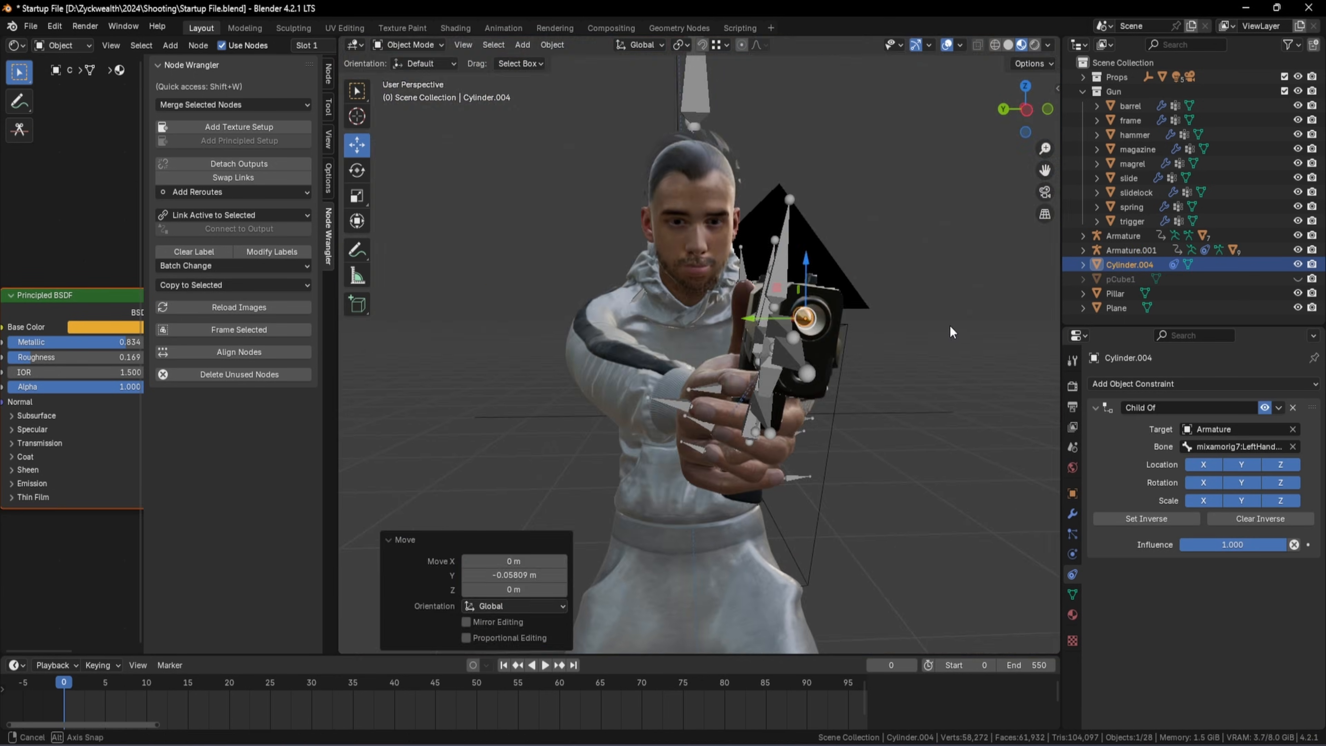
Hide the gun armature and the character armature from the viewport
{"action": "mouse_move", "coordinate": [950, 324]}
{"action": "middle_mouse_down"}
{"action": "mouse_move", "coordinate": [893, 328]}
{"action": "mouse_move", "coordinate": [947, 329]}
{"action": "middle_mouse_up"}
{"action": "middle_click_drag", "start_coordinate": [837, 346], "coordinate": [646, 324]}
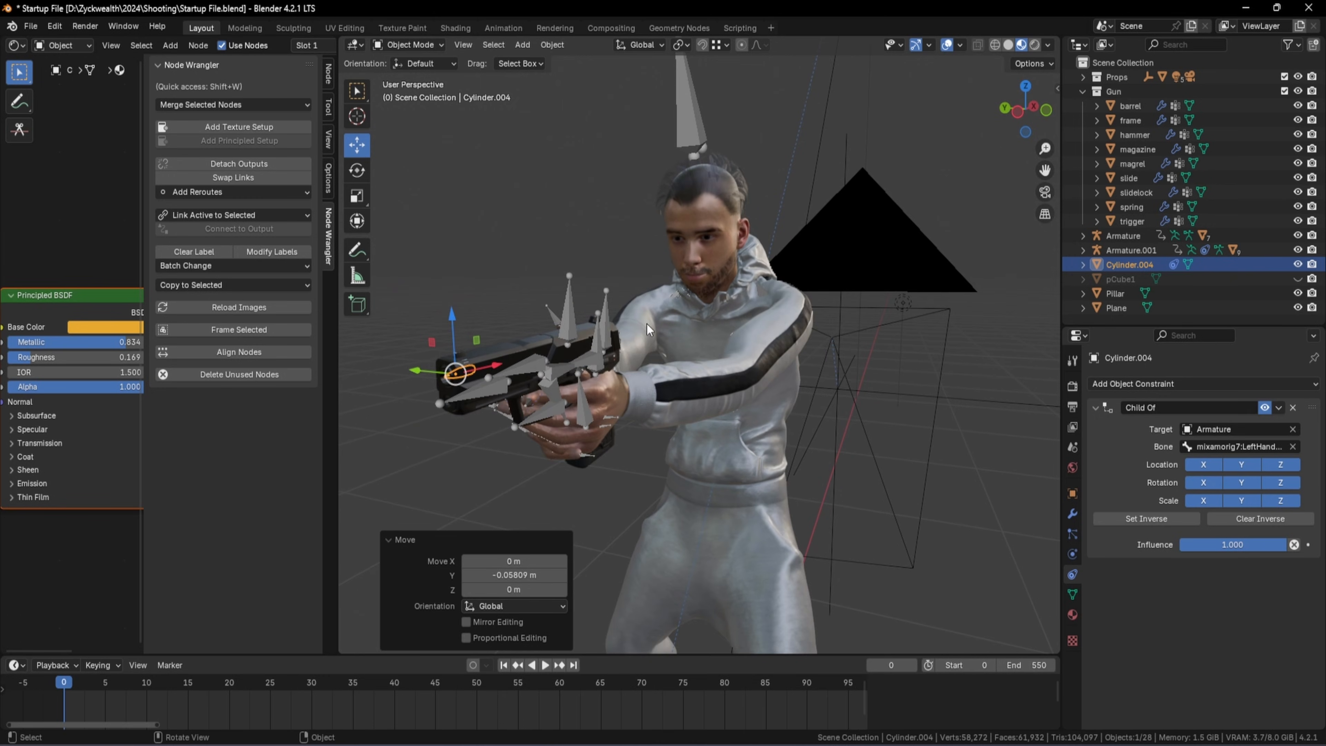
{"action": "left_click", "coordinate": [555, 285]}
{"action": "left_click_drag", "start_coordinate": [606, 220], "coordinate": [549, 290]}
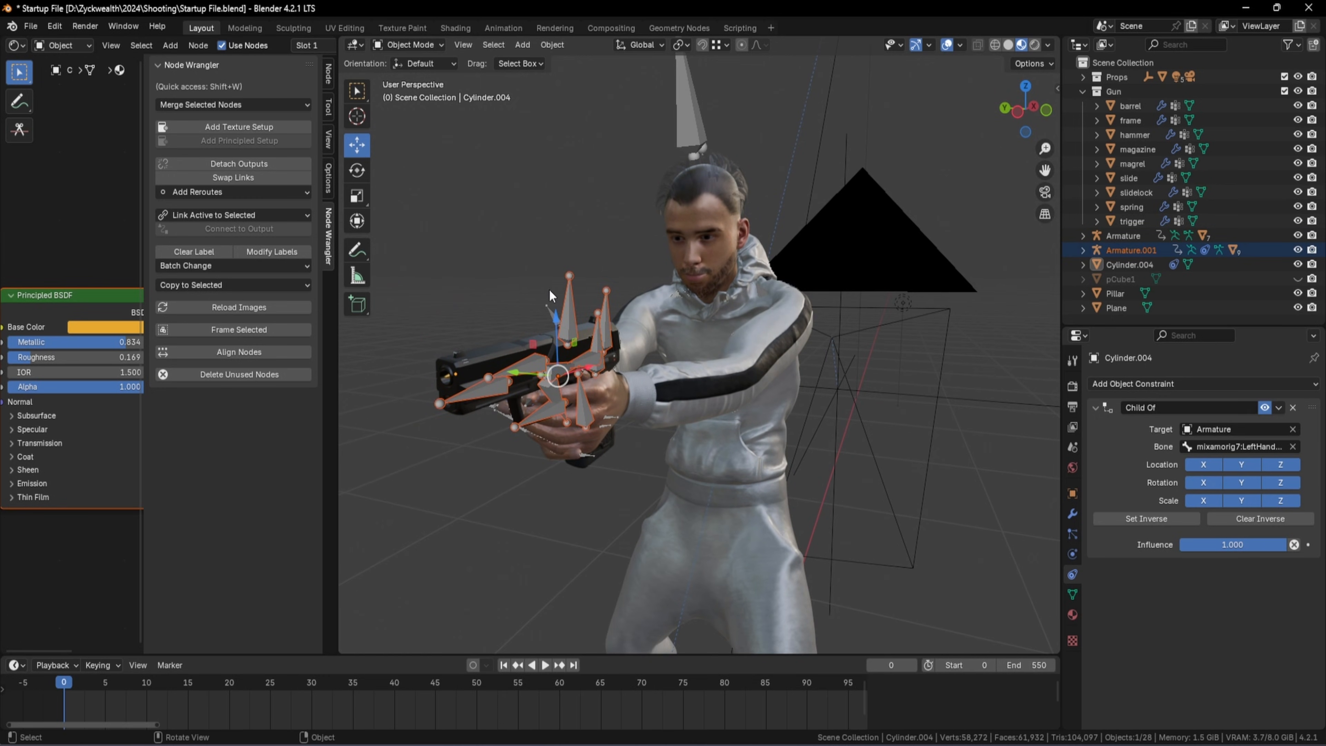
{"action": "key", "text": "h"}
{"action": "left_click_drag", "start_coordinate": [589, 146], "coordinate": [707, 87]}
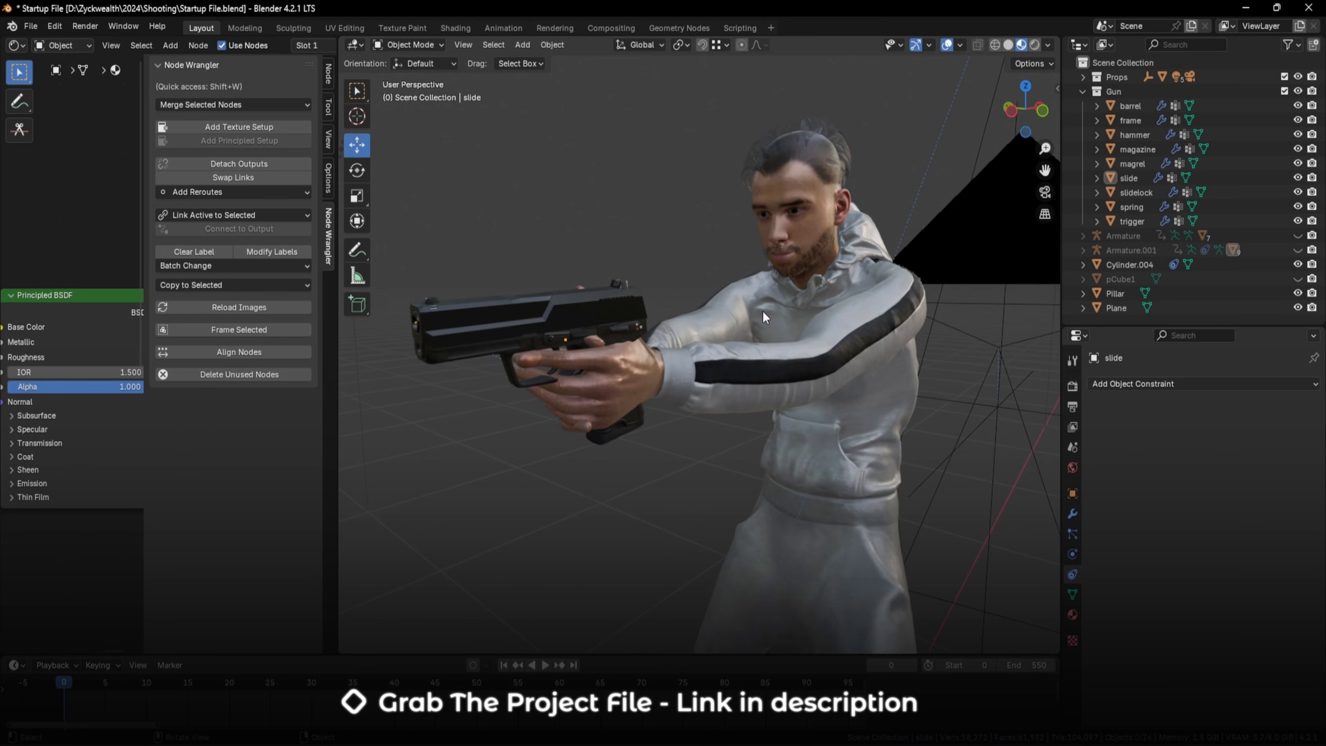
Insert a keyframe for the bullet inside the barrel at frame 6
{"action": "middle_click_drag", "start_coordinate": [762, 310], "coordinate": [761, 309]}
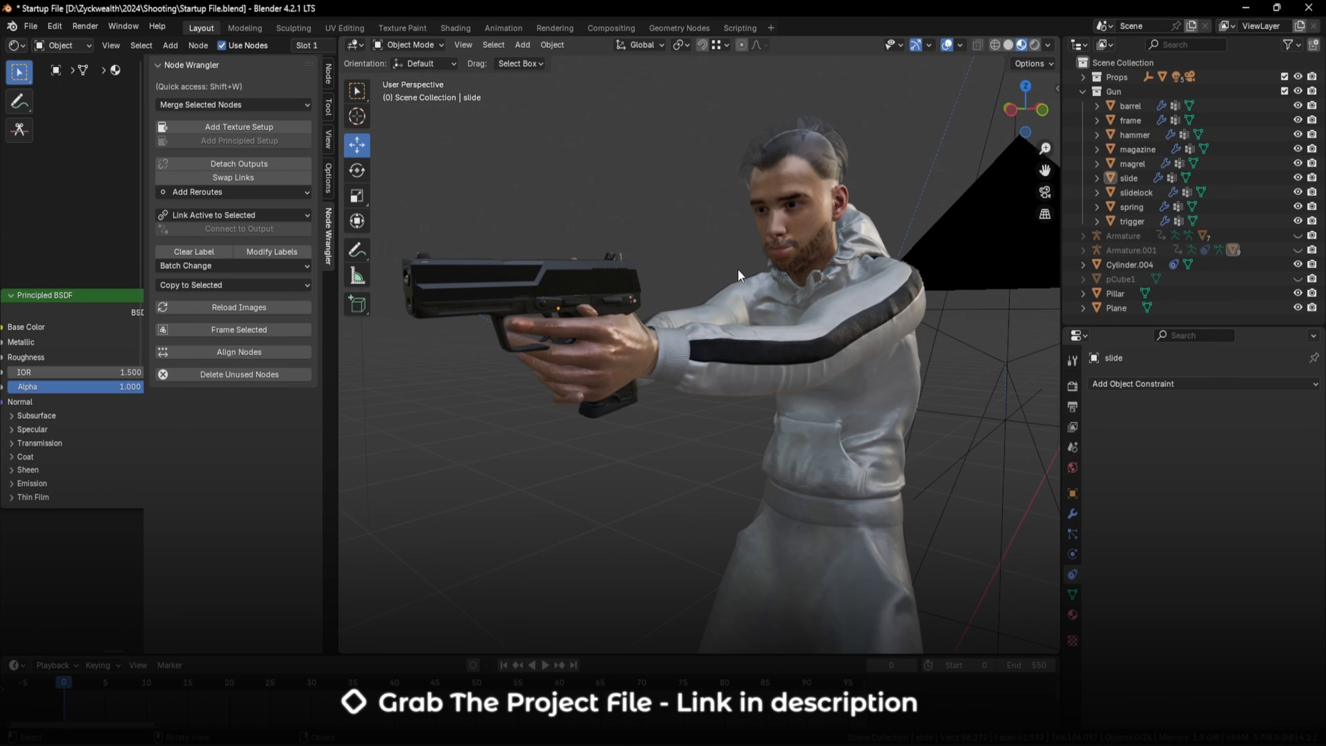
{"action": "middle_click_drag", "start_coordinate": [737, 268], "coordinate": [738, 270]}
{"action": "left_click_drag", "start_coordinate": [58, 692], "coordinate": [113, 692]}
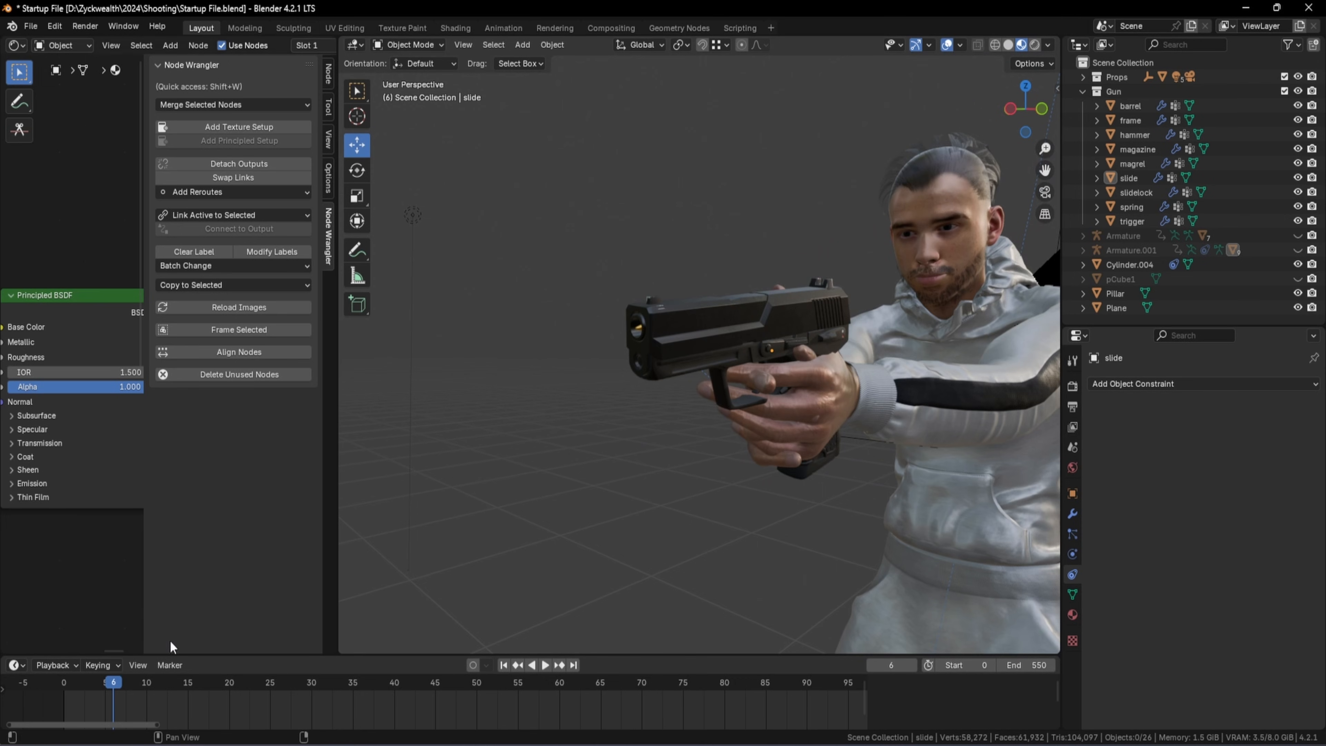
{"action": "scroll", "coordinate": [692, 320], "scroll_direction": "up", "scroll_amount": 3}
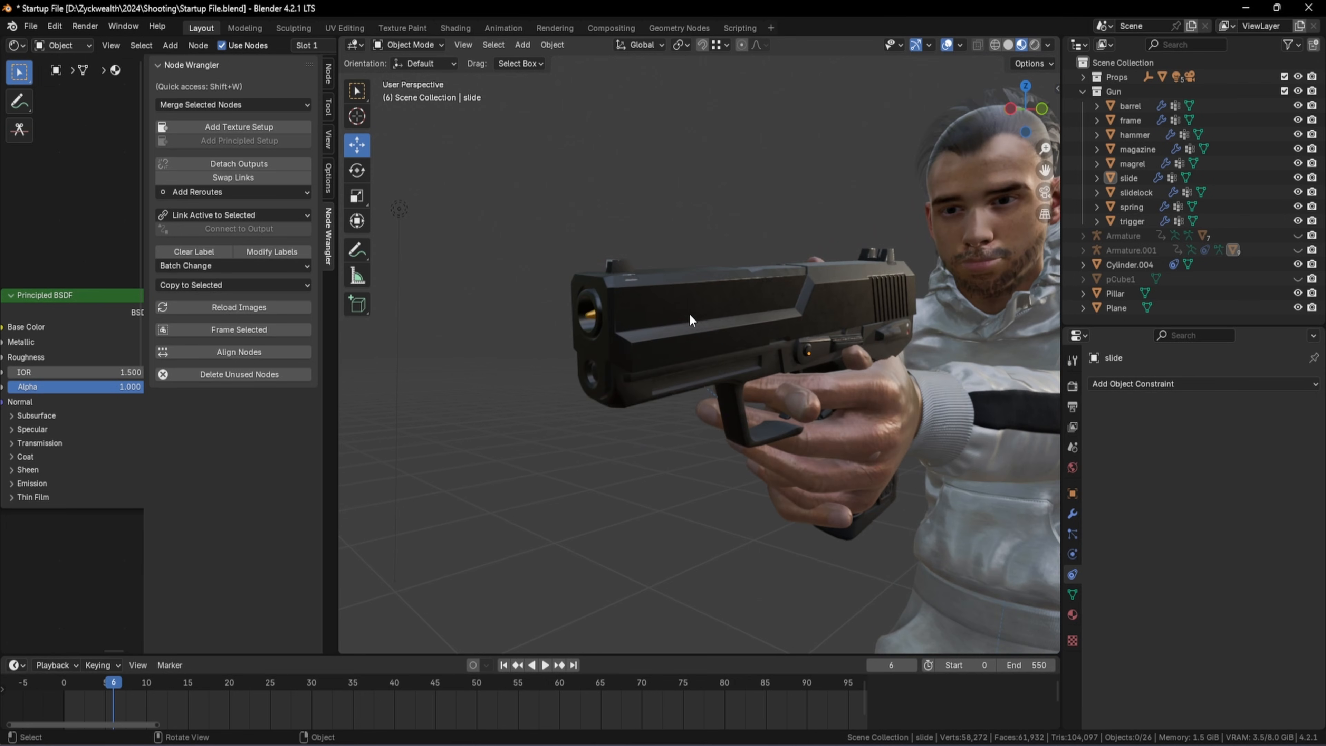
{"action": "left_click", "coordinate": [592, 323]}
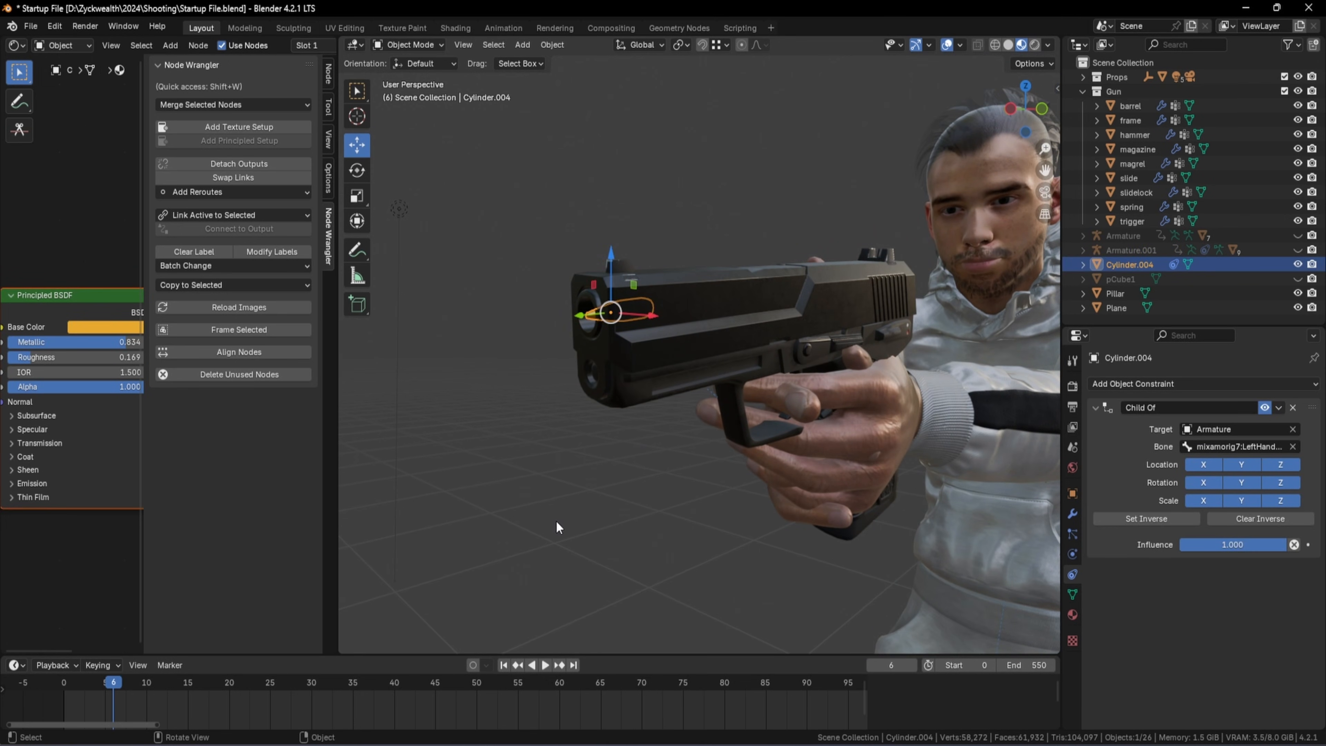
{"action": "key", "text": "i"}
At frame 120, move the bullet -2.5571 m along X toward the top of the pillar
{"action": "scroll", "coordinate": [351, 691], "scroll_direction": "down", "scroll_amount": 3}
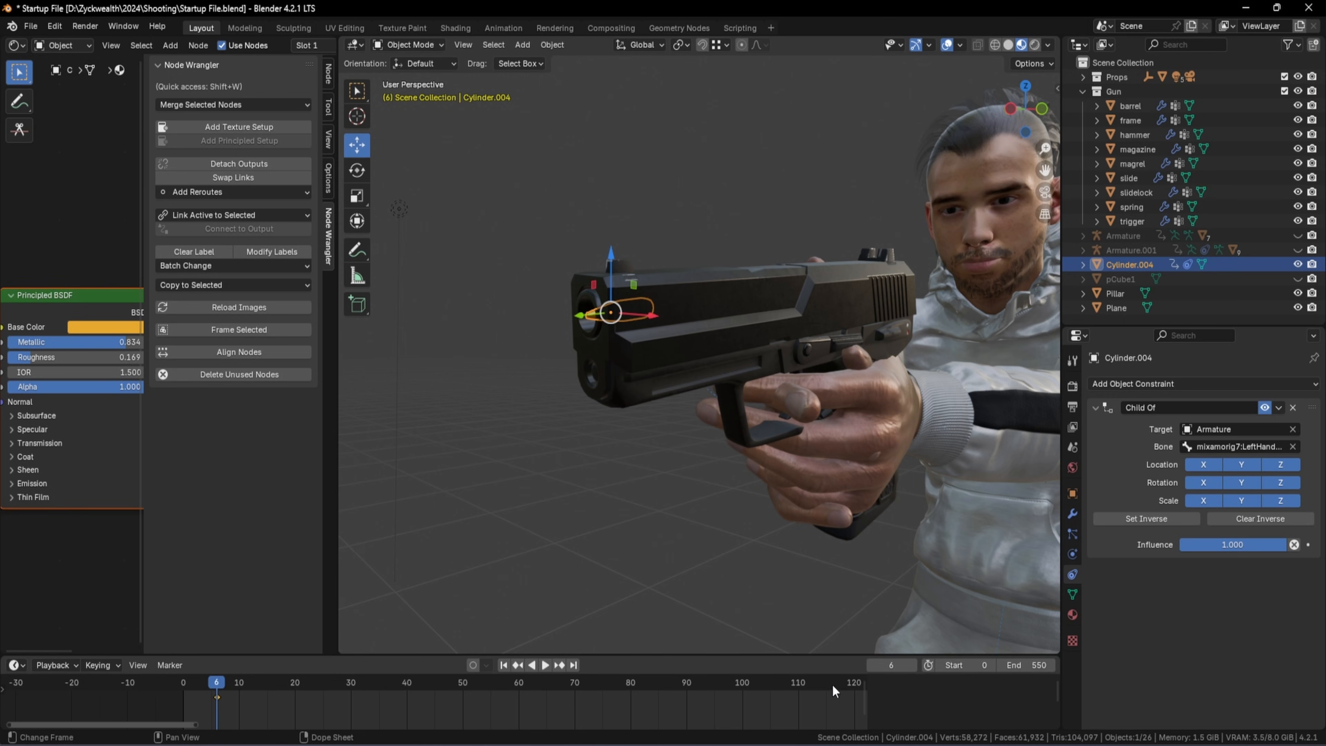
{"action": "left_click_drag", "start_coordinate": [832, 685], "coordinate": [854, 684]}
{"action": "scroll", "coordinate": [769, 353], "scroll_direction": "down", "scroll_amount": 5}
{"action": "scroll", "coordinate": [769, 353], "scroll_direction": "down", "scroll_amount": 8}
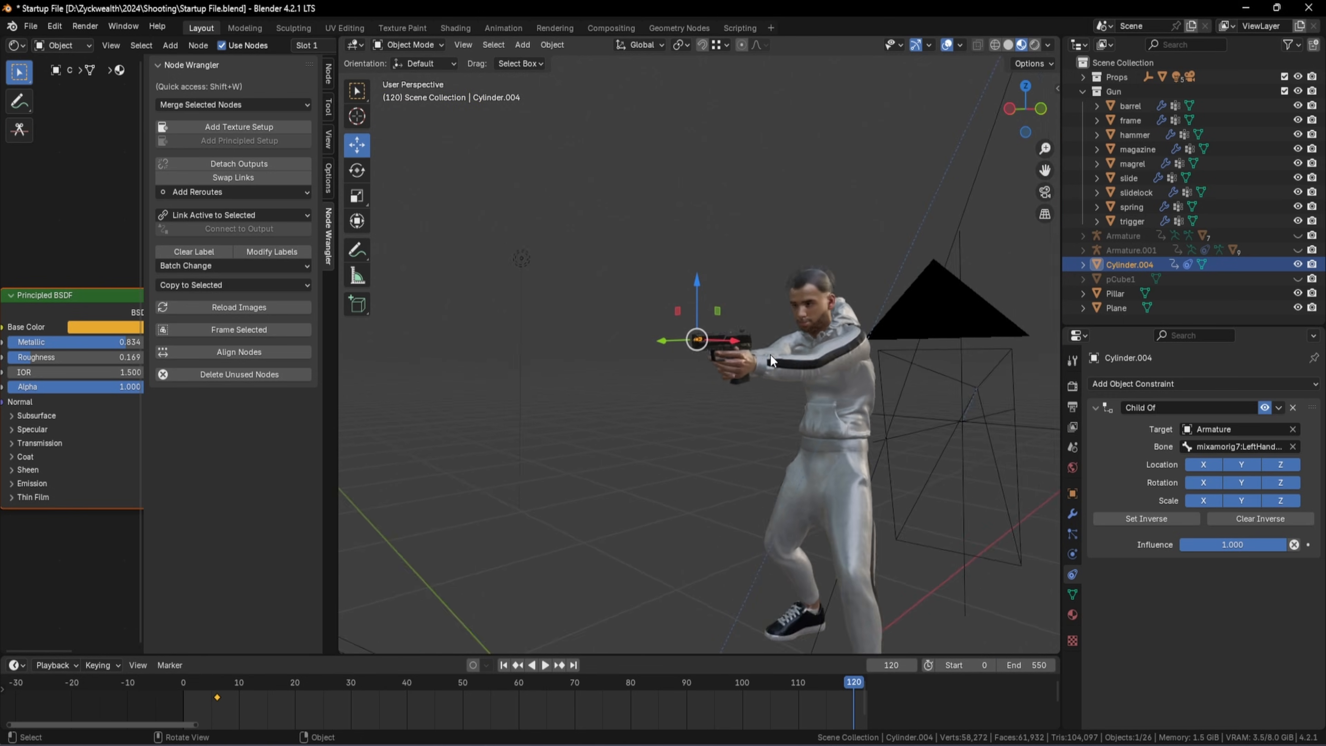
{"action": "middle_click_drag", "start_coordinate": [761, 348], "coordinate": [761, 351]}
{"action": "scroll", "coordinate": [761, 350], "scroll_direction": "up", "scroll_amount": 2}
{"action": "mouse_move", "coordinate": [630, 384]}
{"action": "middle_mouse_down"}
{"action": "mouse_move", "coordinate": [636, 407]}
{"action": "mouse_move", "coordinate": [643, 393]}
{"action": "middle_mouse_up"}
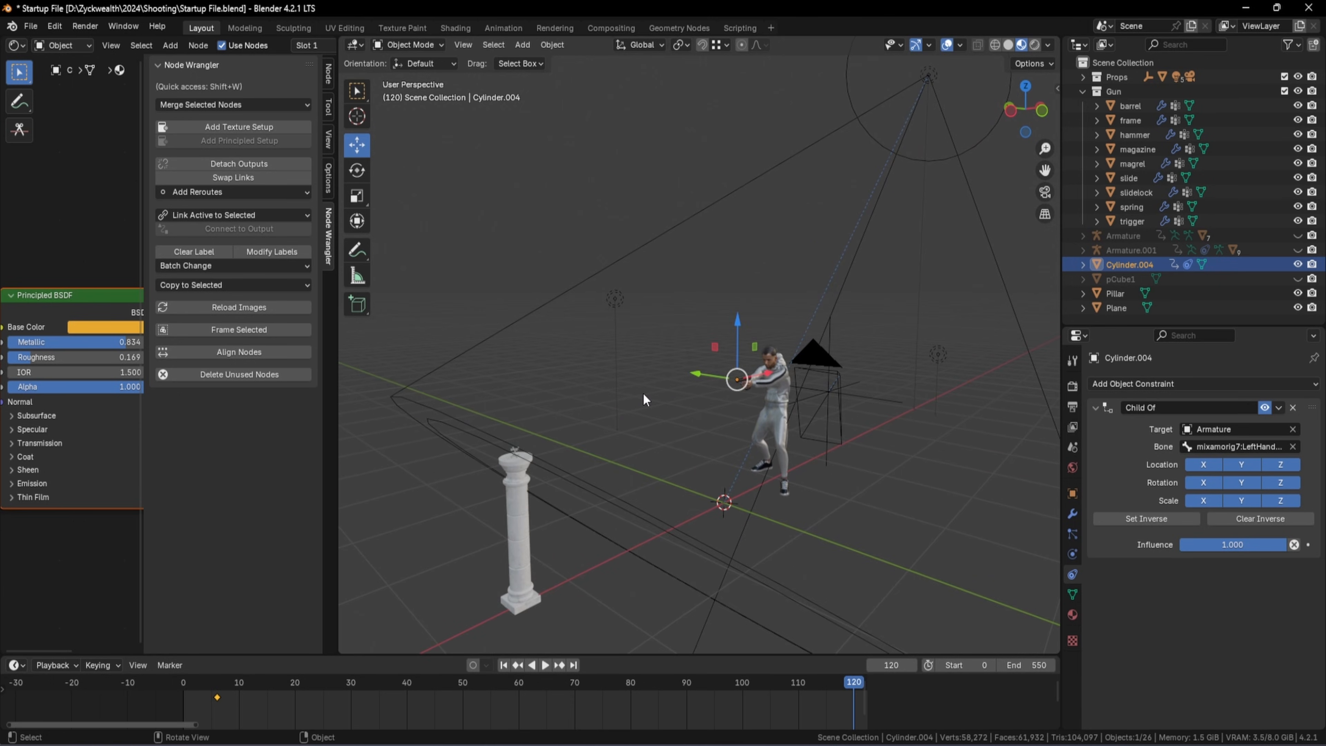
{"action": "key", "text": "KP_1"}
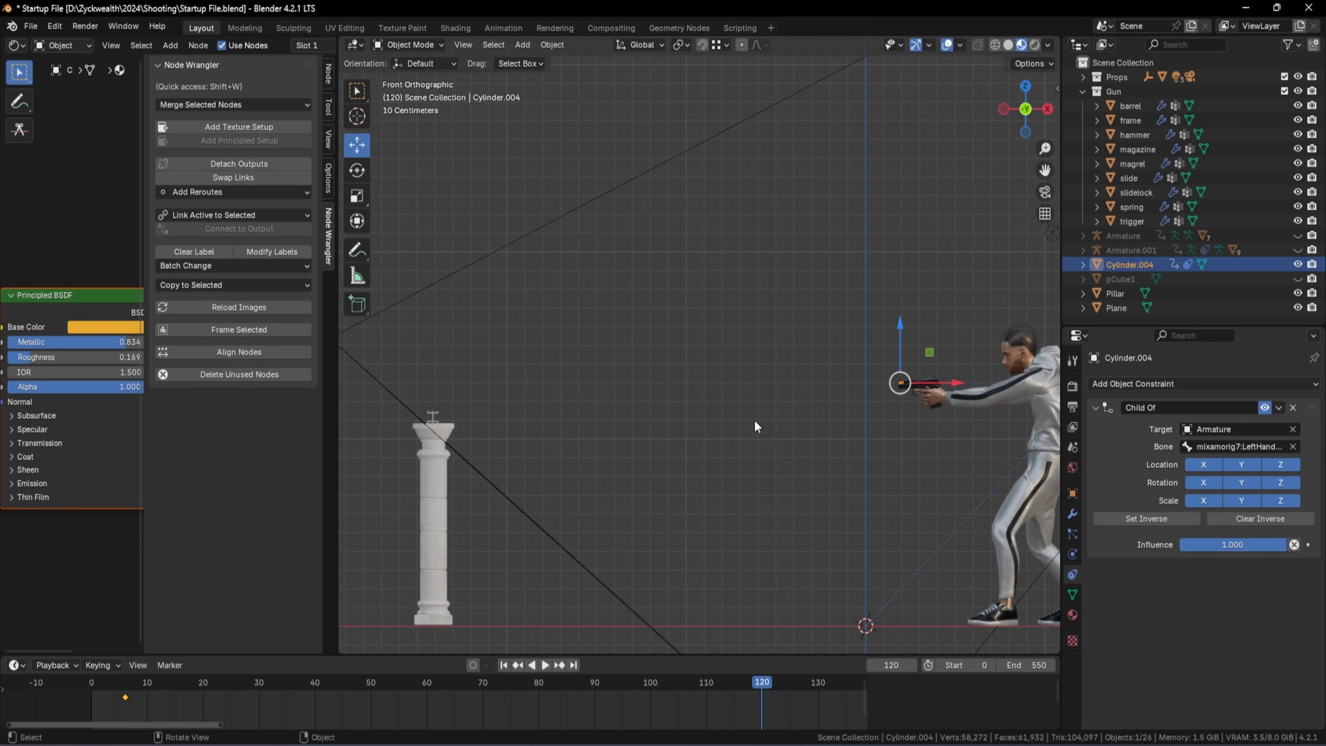
{"action": "left_click_drag", "start_coordinate": [959, 384], "coordinate": [478, 379]}
Unhide the gold block pCube1, lower the bullet toward the block's middle, and keyframe the bullet at frame 120
{"action": "scroll", "coordinate": [722, 380], "scroll_direction": "up", "scroll_amount": 5}
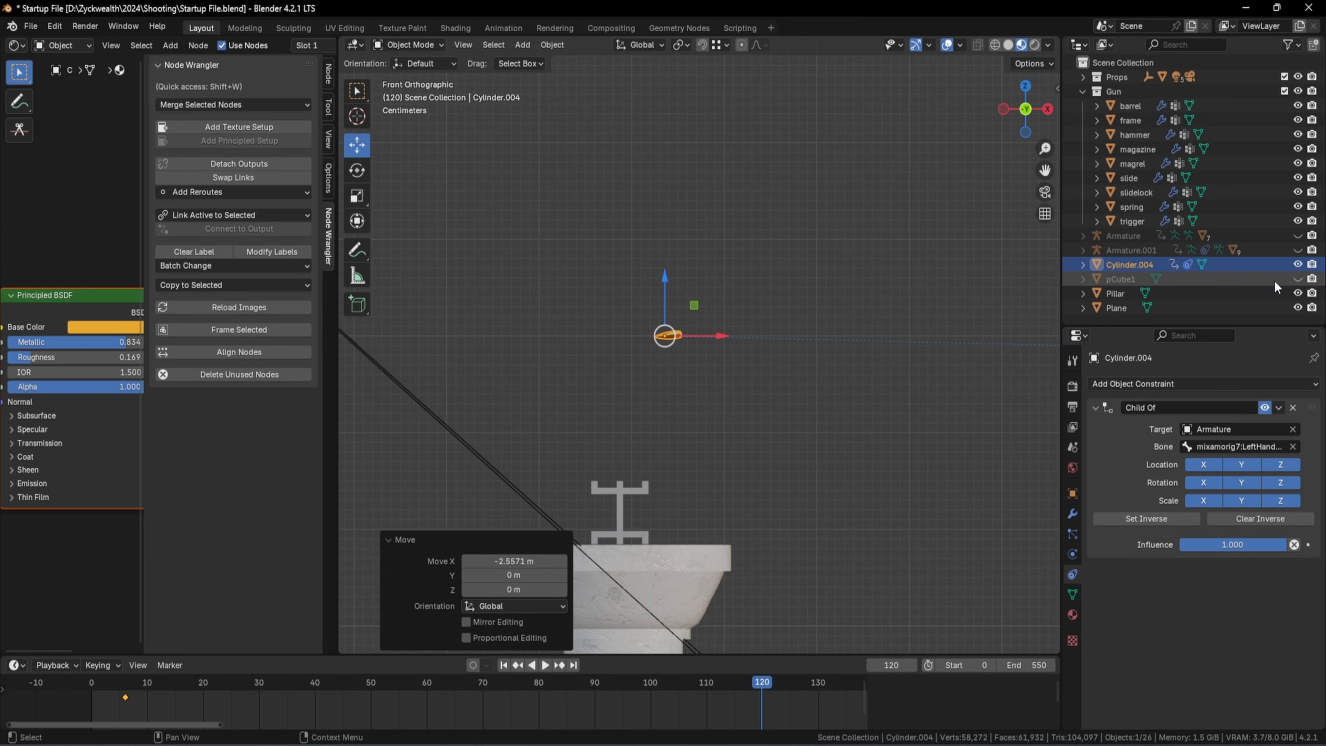
{"action": "left_click", "coordinate": [1297, 278]}
{"action": "scroll", "coordinate": [670, 291], "scroll_direction": "up", "scroll_amount": 1}
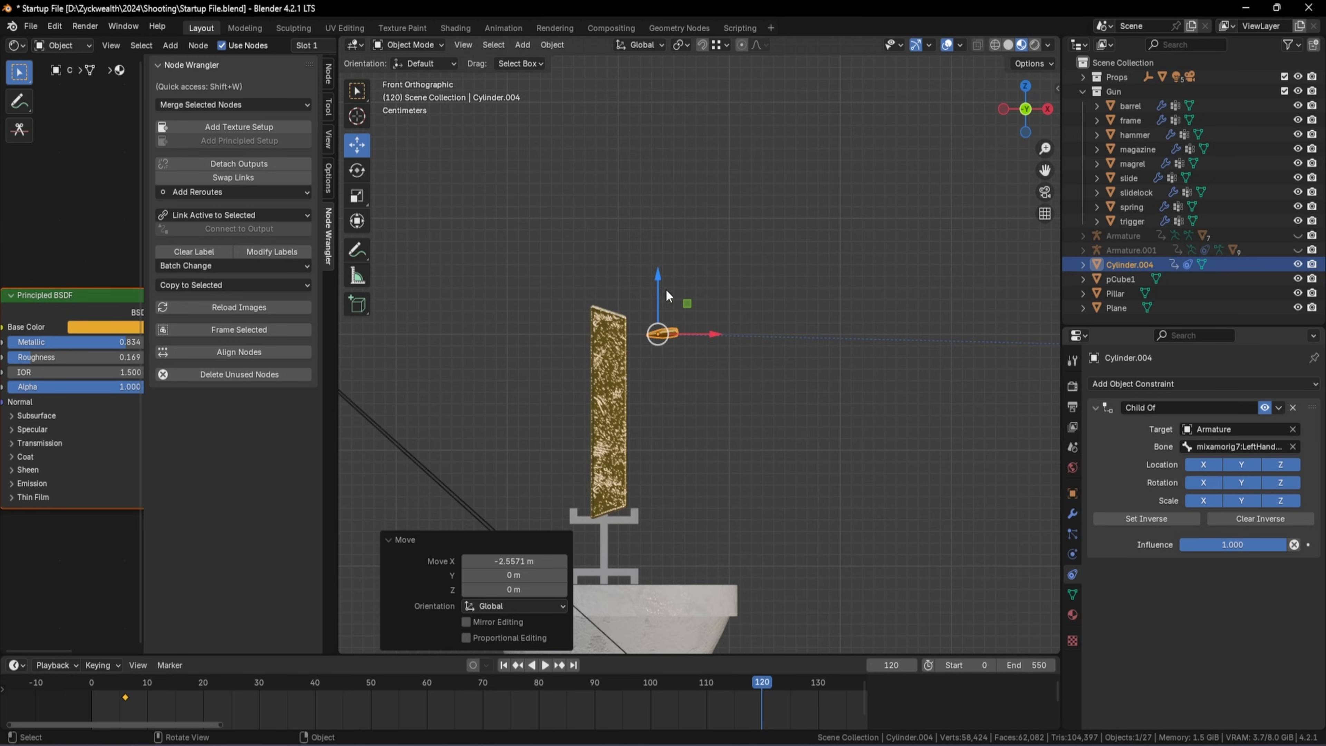
{"action": "left_click_drag", "start_coordinate": [661, 287], "coordinate": [649, 362]}
{"action": "key", "text": "i"}
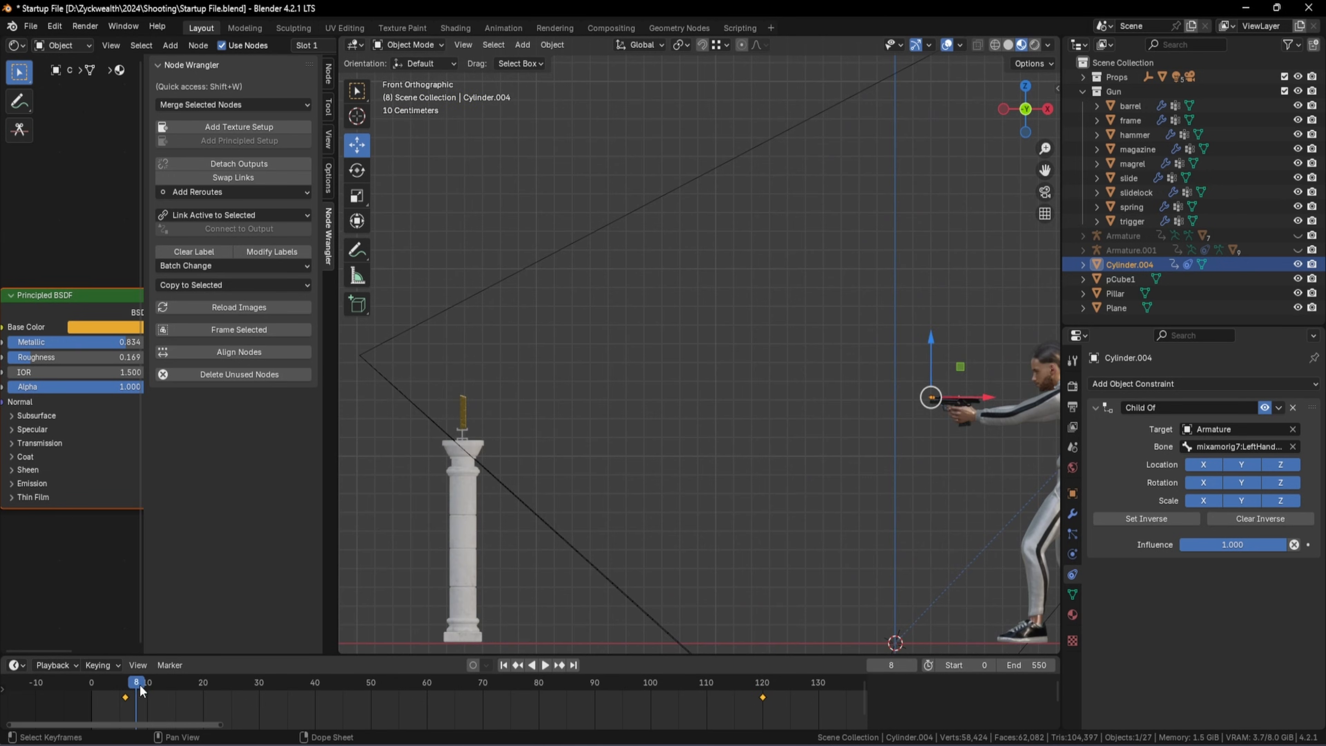
Play the bullet's flight from frame 6, go to frame 119, and examine the bullet's alignment with the gold block
{"action": "left_click", "coordinate": [126, 679]}
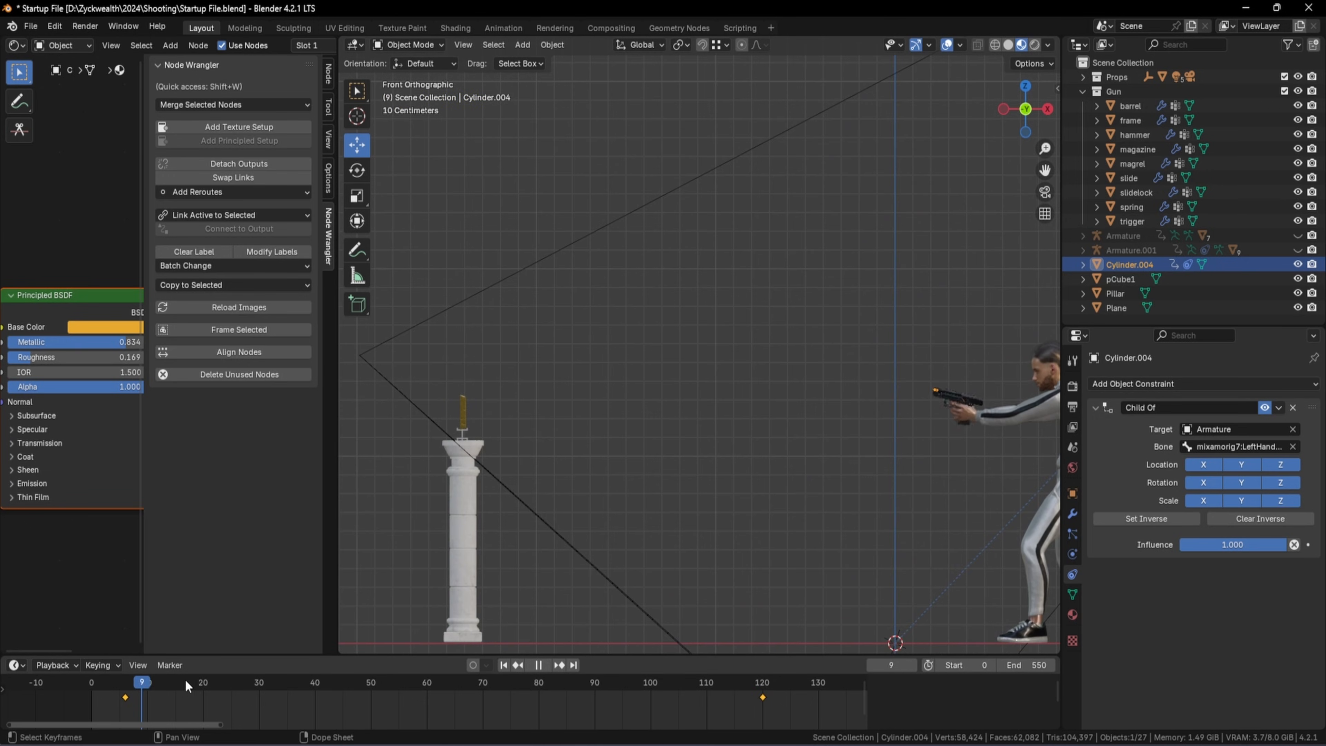
{"action": "left_click_drag", "start_coordinate": [445, 682], "coordinate": [757, 686]}
{"action": "middle_click_drag", "start_coordinate": [645, 453], "coordinate": [746, 464]}
{"action": "key", "text": "KP_3"}
{"action": "scroll", "coordinate": [979, 430], "scroll_direction": "down", "scroll_amount": 6}
{"action": "key", "text": "ctrl+KP_3"}
{"action": "middle_click_drag", "start_coordinate": [494, 377], "coordinate": [678, 384], "text": "shift"}
{"action": "scroll", "coordinate": [678, 384], "scroll_direction": "up", "scroll_amount": 8}
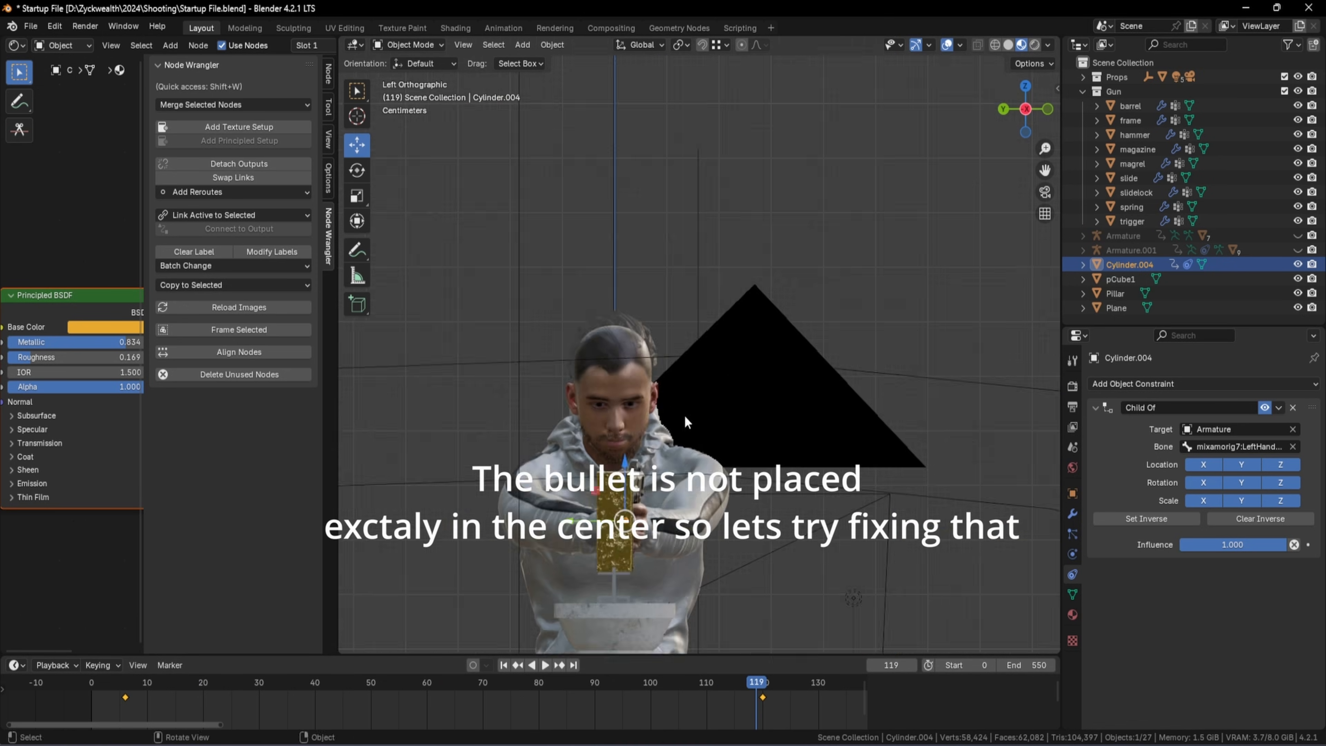
{"action": "scroll", "coordinate": [660, 424], "scroll_direction": "up", "scroll_amount": 11}
{"action": "middle_click_drag", "start_coordinate": [907, 460], "coordinate": [868, 478]}
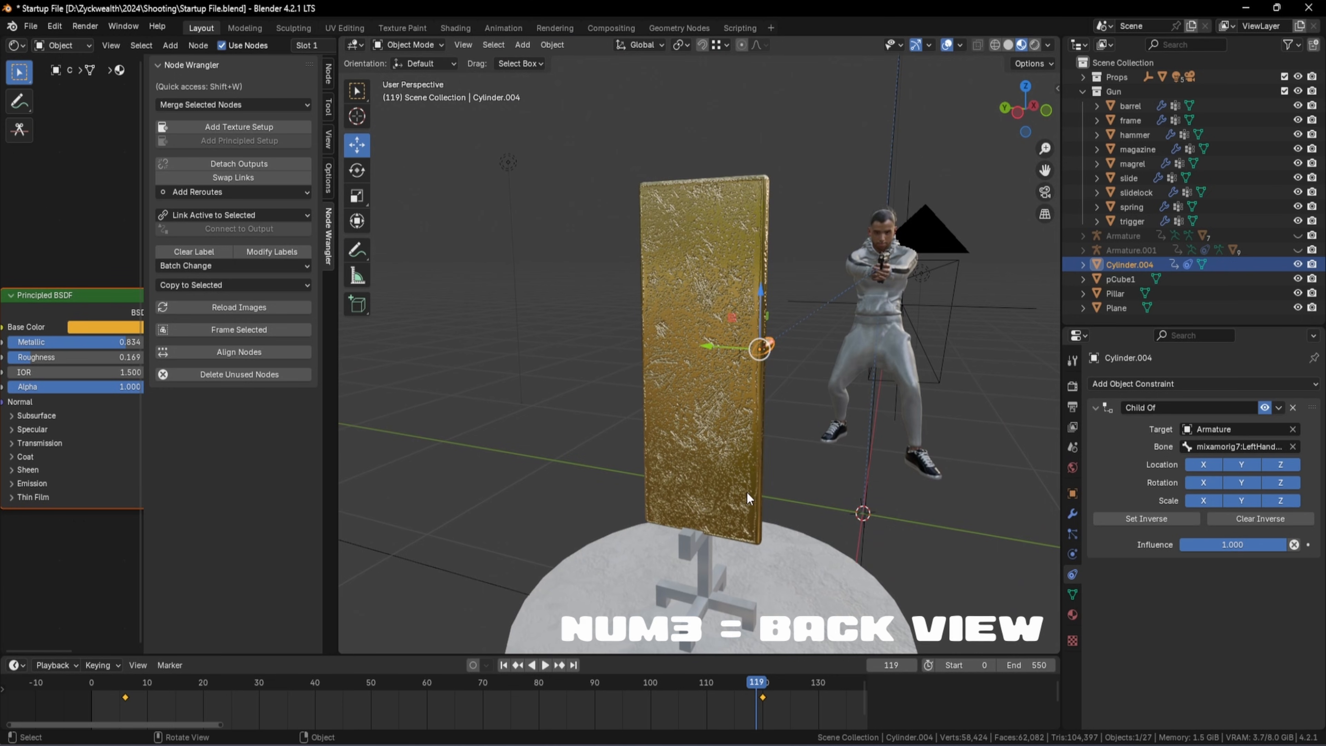
At frame 120, centre the bullet on the gold block by moving it 0.021227 m along Y, and keyframe it
{"action": "key", "text": "KP_3"}
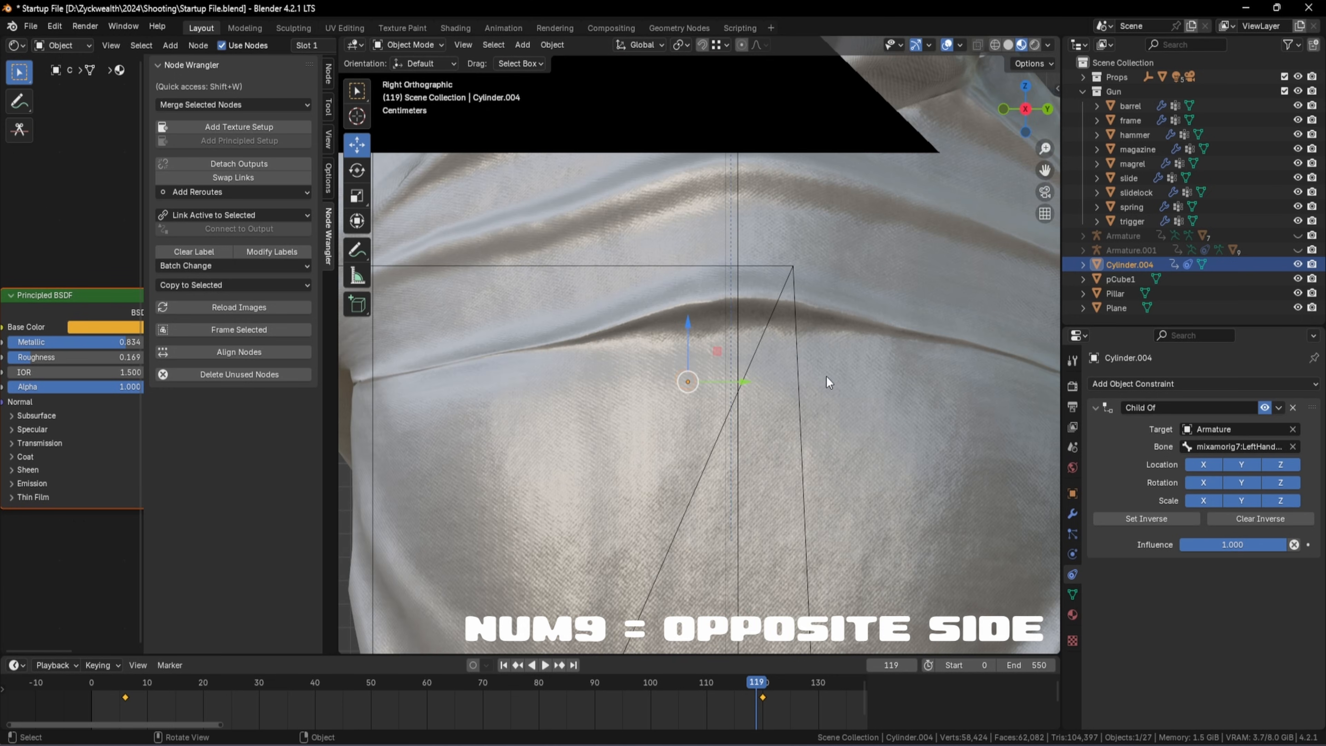
{"action": "key", "text": "KP_9"}
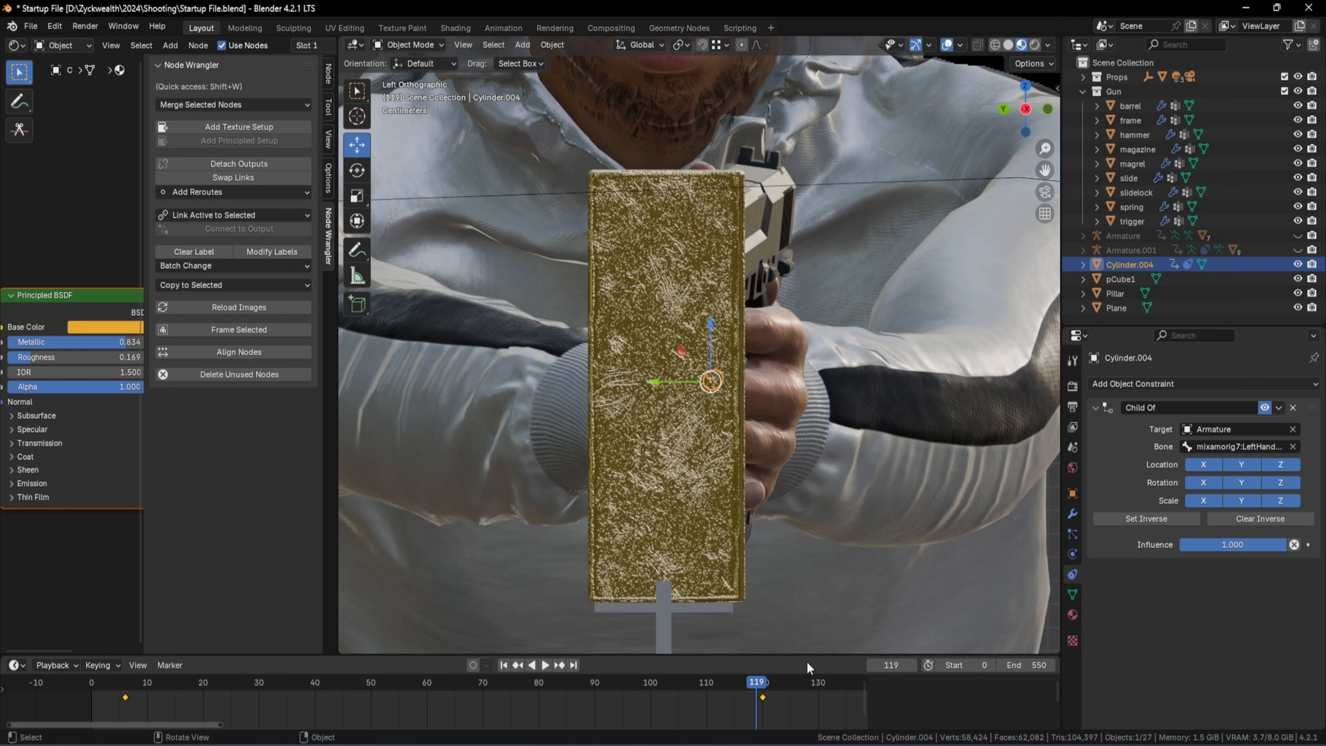
{"action": "key", "text": "space"}
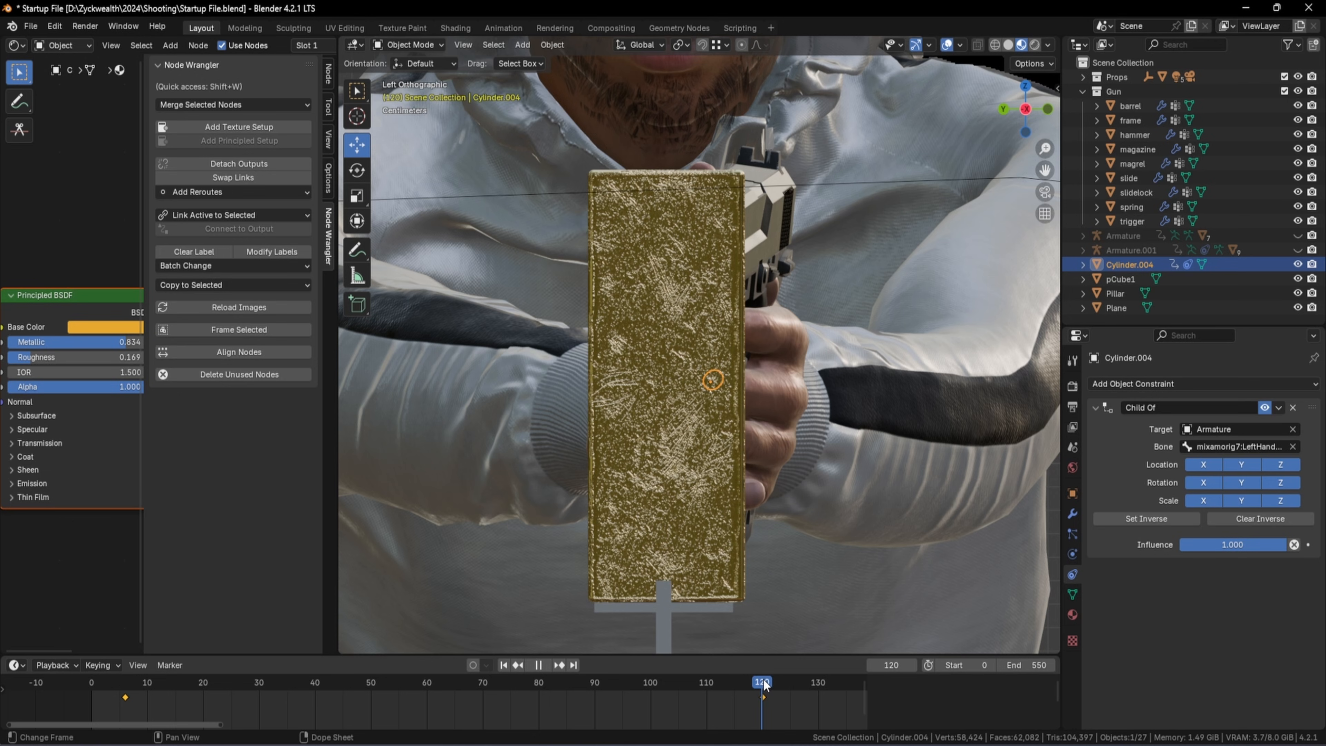
{"action": "key", "text": "space"}
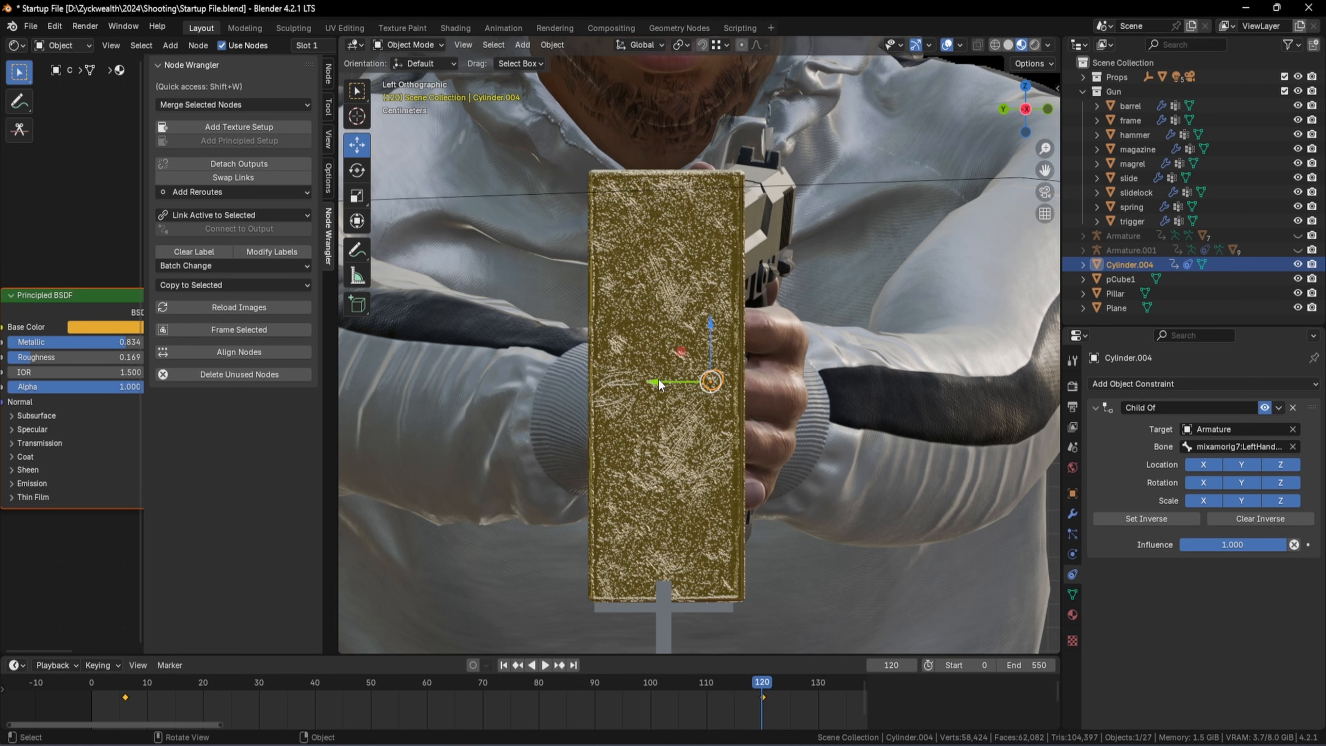
{"action": "left_click_drag", "start_coordinate": [654, 379], "coordinate": [598, 373]}
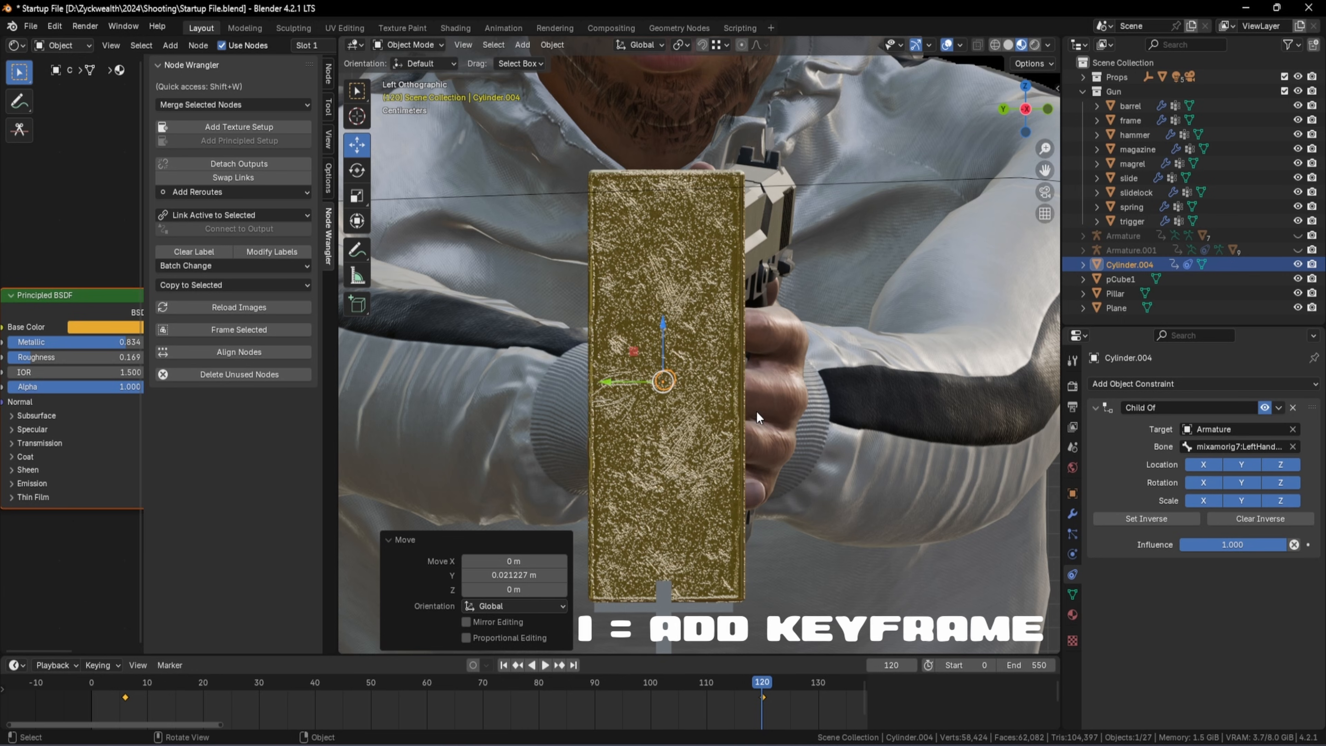
{"action": "key", "text": "i"}
{"action": "mouse_move", "coordinate": [760, 680]}
{"action": "left_mouse_down"}
{"action": "mouse_move", "coordinate": [417, 675]}
{"action": "mouse_move", "coordinate": [629, 666]}
{"action": "mouse_move", "coordinate": [761, 685]}
{"action": "left_mouse_up"}
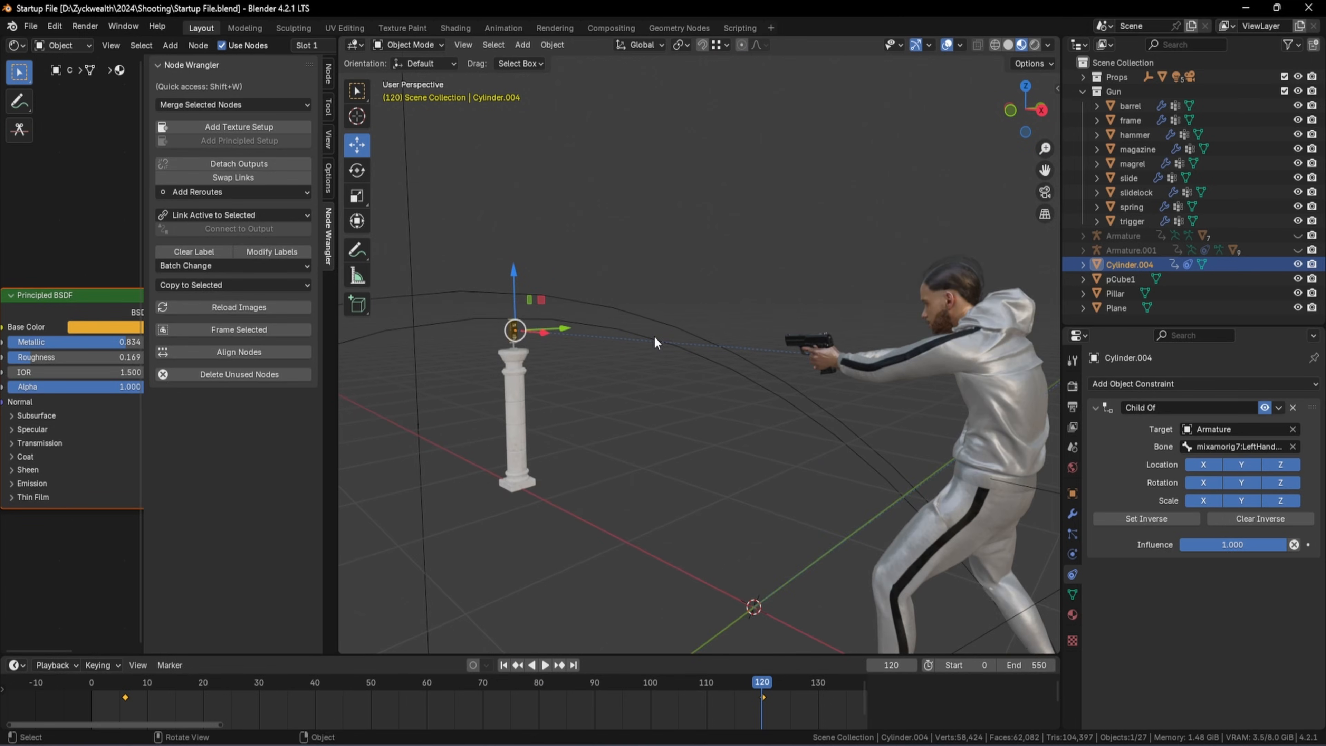
Examine up close where the bullet's tip meets the gold block at frame 120
{"action": "scroll", "coordinate": [650, 331], "scroll_direction": "up", "scroll_amount": 2}
{"action": "mouse_move", "coordinate": [643, 330]}
{"action": "middle_mouse_down"}
{"action": "mouse_move", "coordinate": [577, 298]}
{"action": "mouse_move", "coordinate": [606, 348]}
{"action": "mouse_move", "coordinate": [680, 350]}
{"action": "mouse_move", "coordinate": [644, 327]}
{"action": "mouse_move", "coordinate": [667, 332]}
{"action": "mouse_move", "coordinate": [652, 326]}
{"action": "mouse_move", "coordinate": [584, 385]}
{"action": "mouse_move", "coordinate": [556, 375]}
{"action": "mouse_move", "coordinate": [555, 338]}
{"action": "mouse_move", "coordinate": [608, 360]}
{"action": "middle_mouse_up"}
{"action": "scroll", "coordinate": [524, 327], "scroll_direction": "up", "scroll_amount": 3}
{"action": "scroll", "coordinate": [680, 350], "scroll_direction": "up", "scroll_amount": 2}
{"action": "scroll", "coordinate": [620, 355], "scroll_direction": "up", "scroll_amount": 2}
{"action": "scroll", "coordinate": [621, 339], "scroll_direction": "up", "scroll_amount": 4}
{"action": "scroll", "coordinate": [621, 363], "scroll_direction": "up", "scroll_amount": 4}
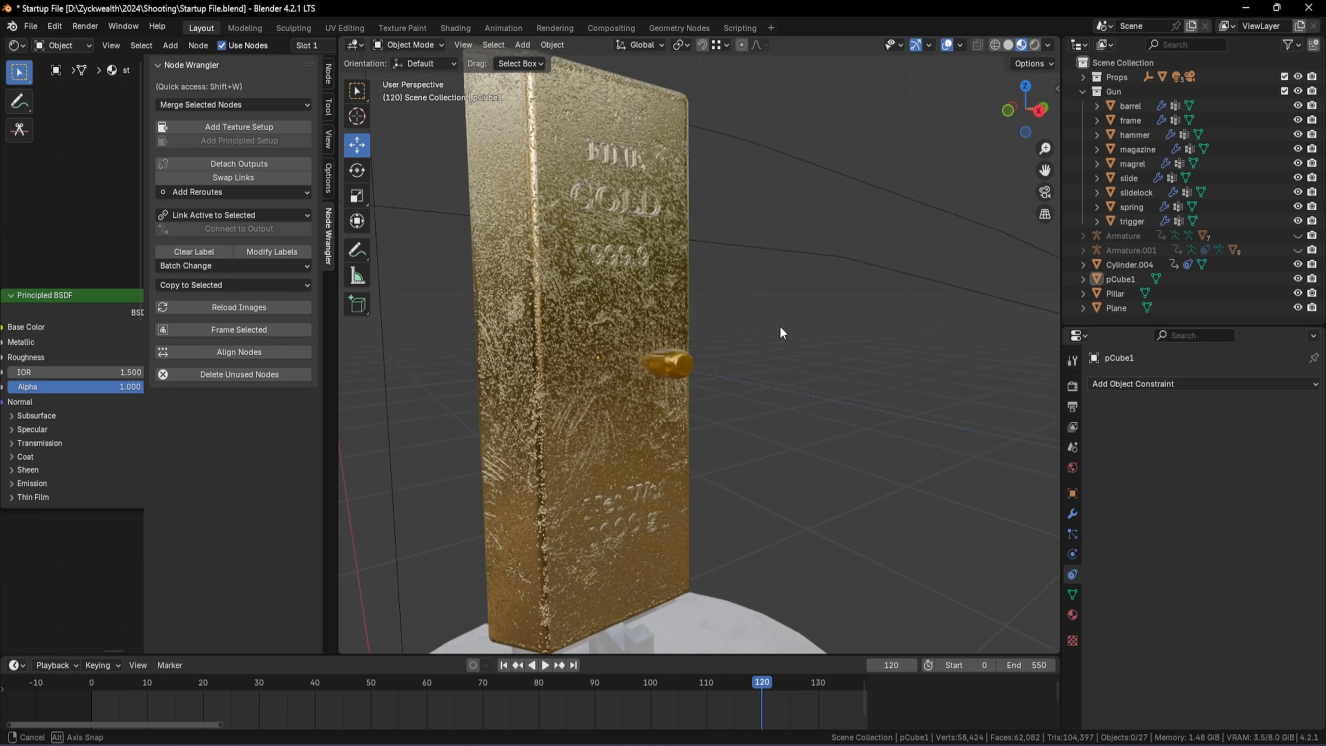
{"action": "middle_click_drag", "start_coordinate": [779, 326], "coordinate": [779, 327]}
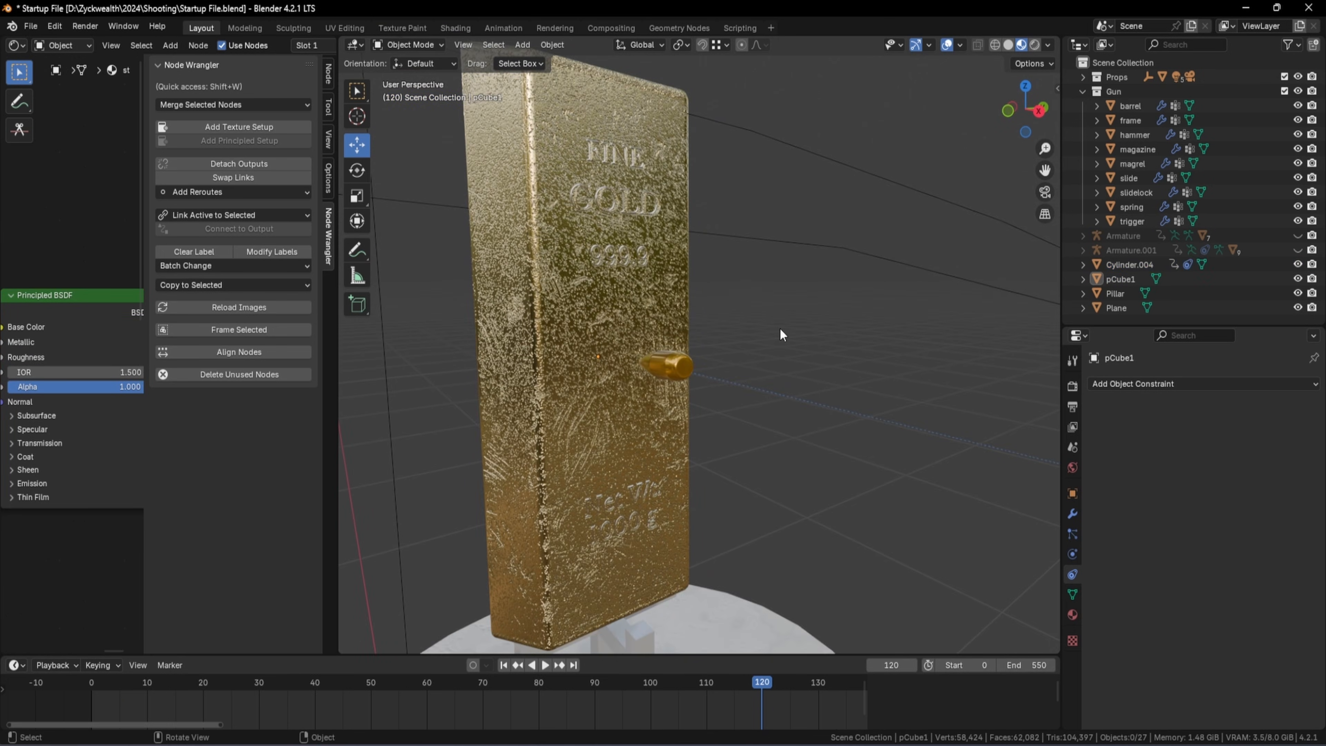
{"action": "mouse_move", "coordinate": [771, 406]}
{"action": "middle_mouse_down"}
{"action": "mouse_move", "coordinate": [771, 392]}
{"action": "mouse_move", "coordinate": [769, 418]}
{"action": "middle_mouse_up"}
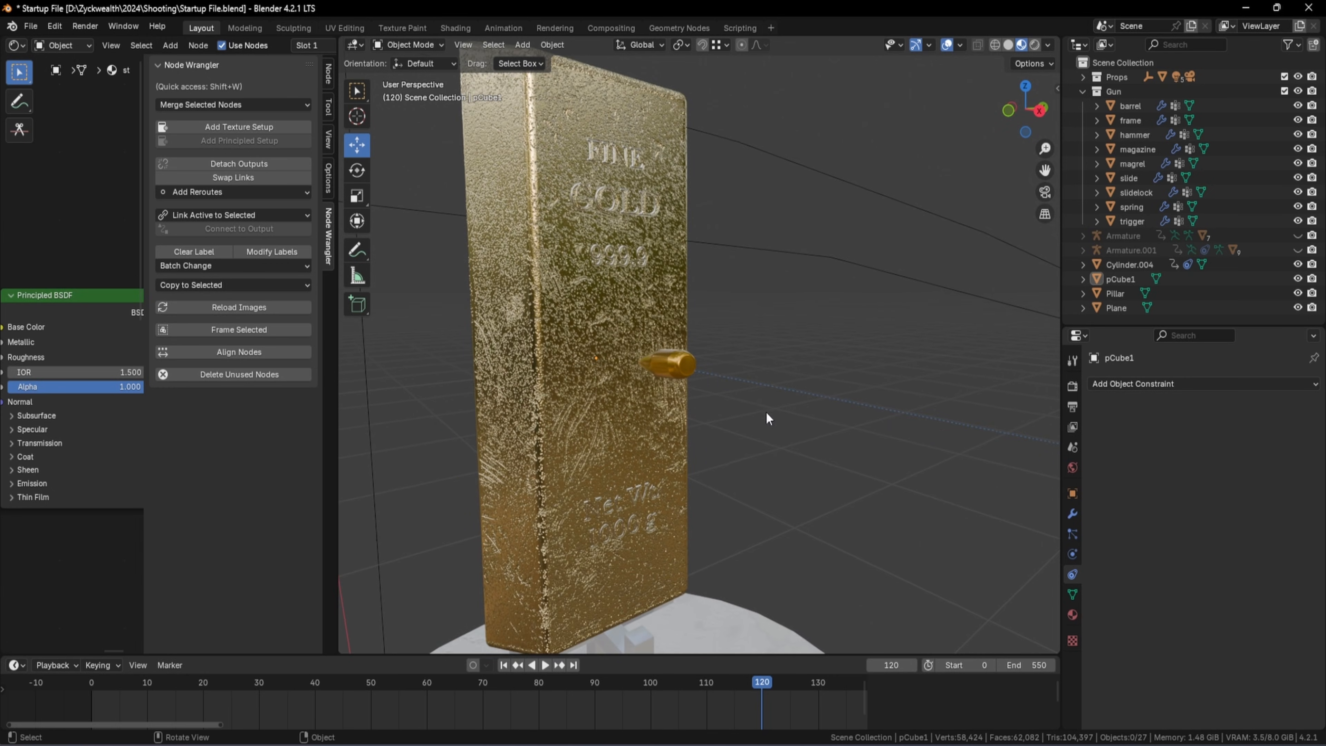
In Edit Mode, select the large front face of pCube1 facing the bullet and subdivide it with 20 cuts
{"action": "left_click", "coordinate": [579, 399]}
{"action": "left_click", "coordinate": [431, 44]}
{"action": "left_click", "coordinate": [426, 67]}
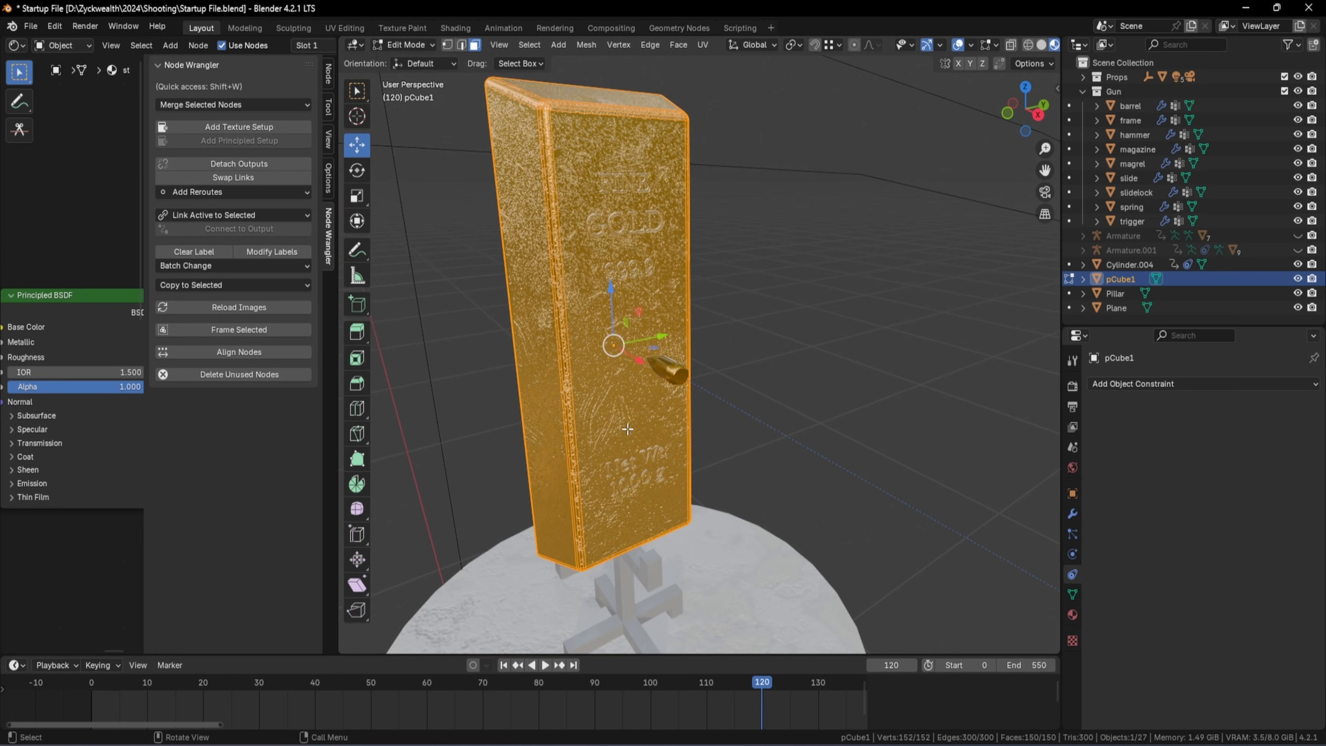
{"action": "scroll", "coordinate": [622, 393], "scroll_direction": "up", "scroll_amount": 2}
{"action": "mouse_move", "coordinate": [622, 375]}
{"action": "middle_mouse_down"}
{"action": "mouse_move", "coordinate": [803, 368]}
{"action": "mouse_move", "coordinate": [616, 366]}
{"action": "middle_mouse_up"}
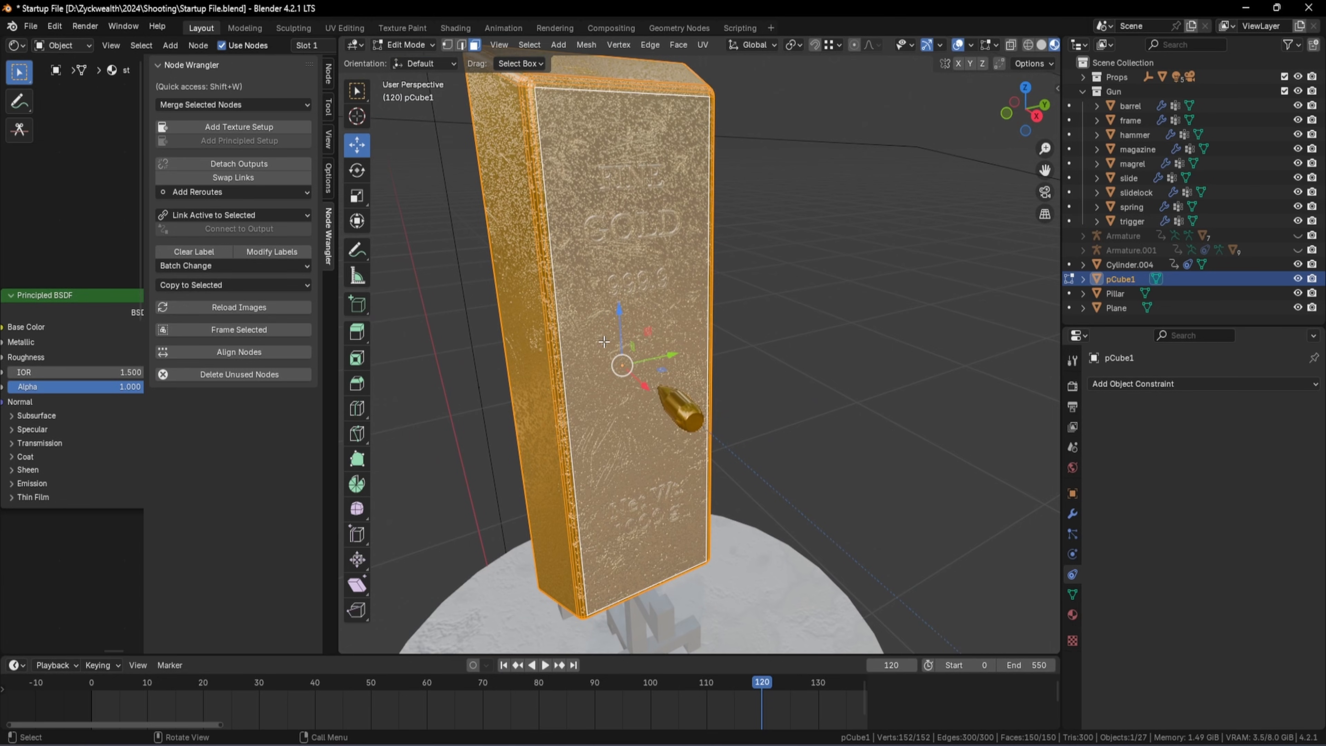
{"action": "middle_click_drag", "start_coordinate": [615, 224], "coordinate": [641, 290]}
{"action": "left_click", "coordinate": [641, 289]}
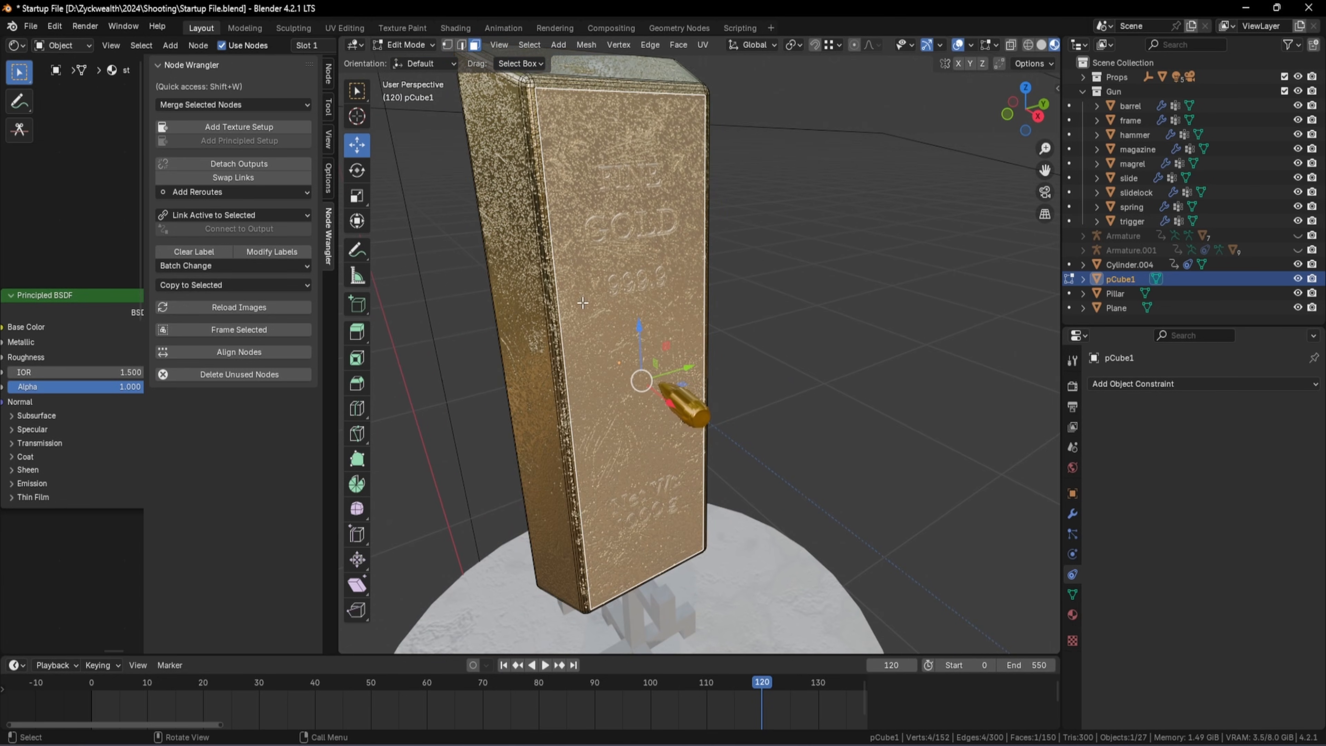
{"action": "right_click", "coordinate": [641, 289]}
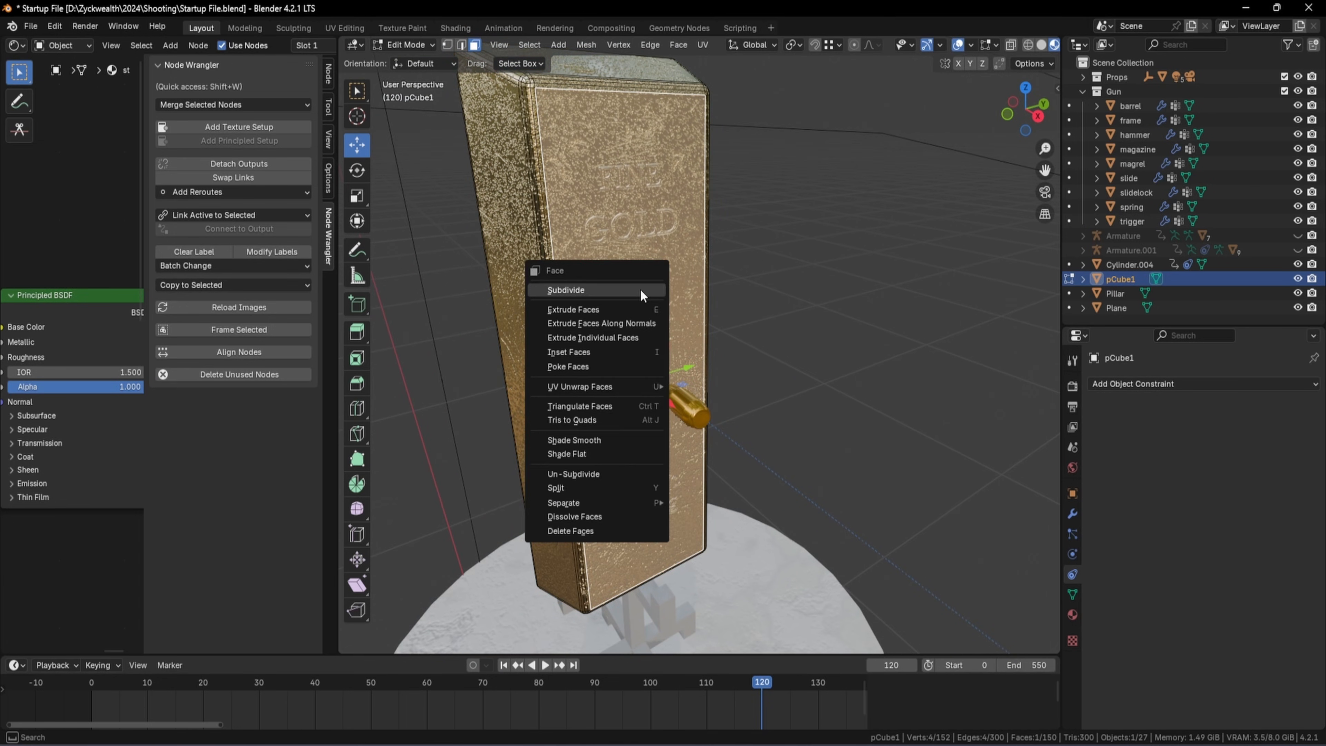
{"action": "left_click", "coordinate": [568, 290]}
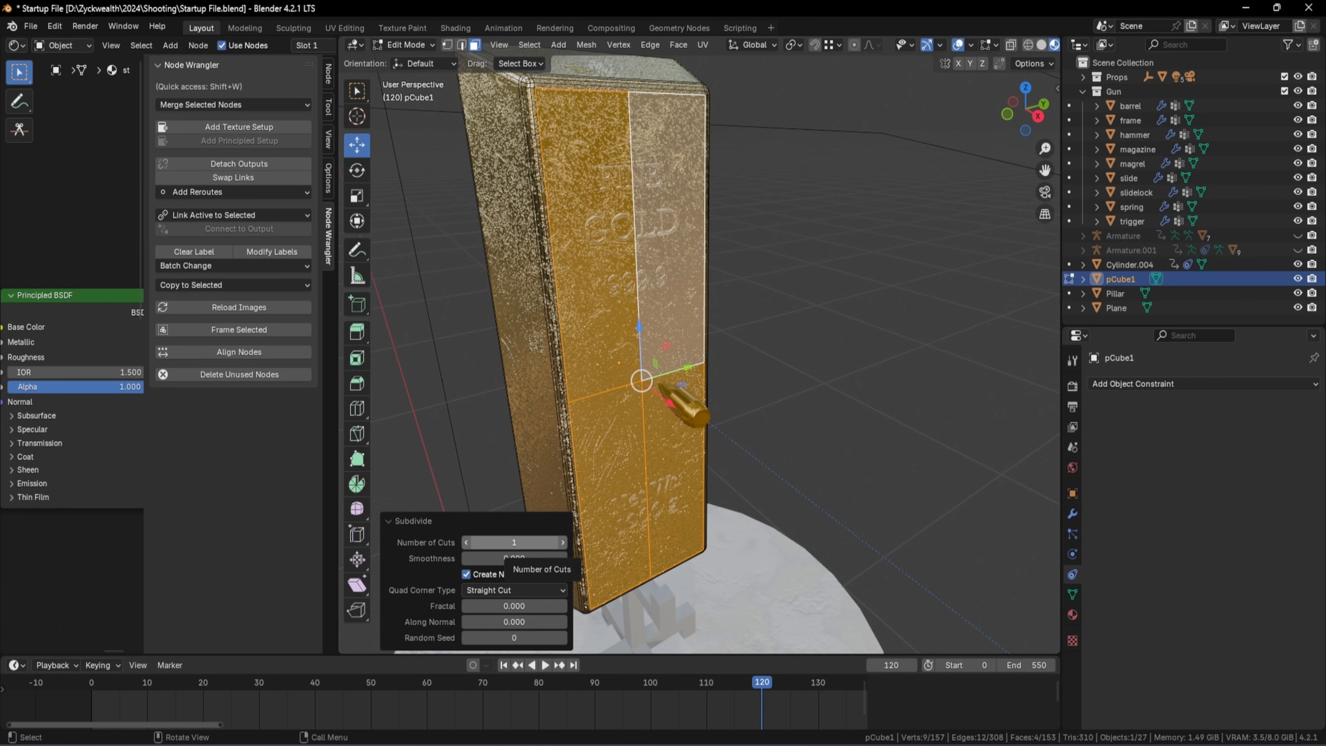
{"action": "left_click", "coordinate": [524, 542]}
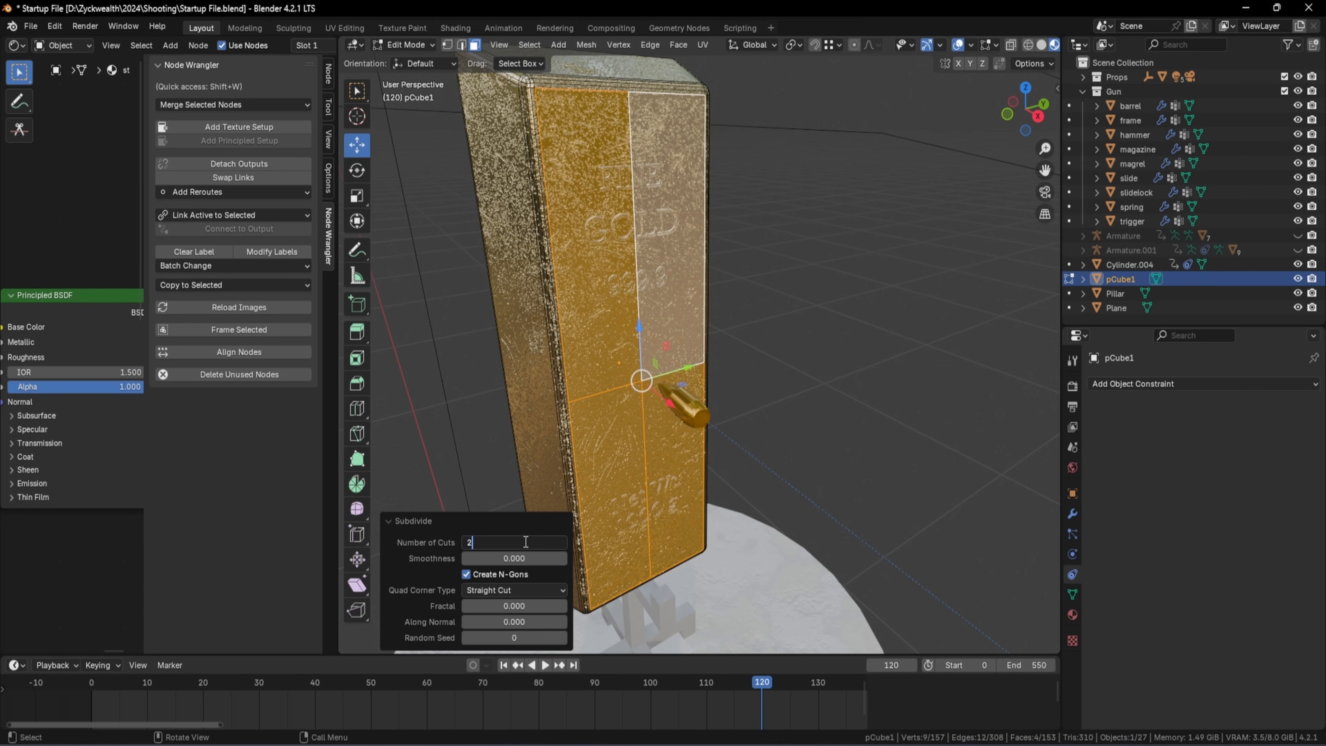
{"action": "key", "text": "Return"}
Raise the front face's subdivision to 60 cuts
{"action": "scroll", "coordinate": [603, 420], "scroll_direction": "up", "scroll_amount": 3}
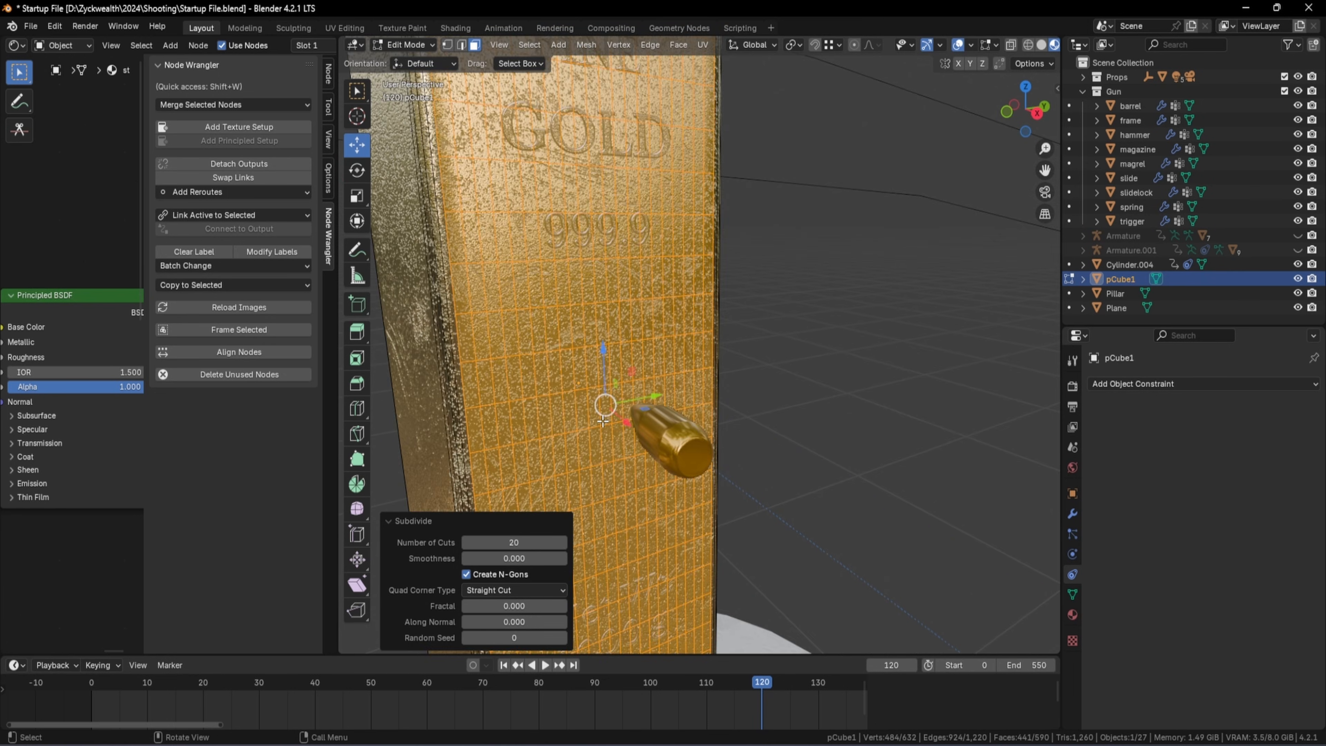
{"action": "left_click", "coordinate": [533, 541]}
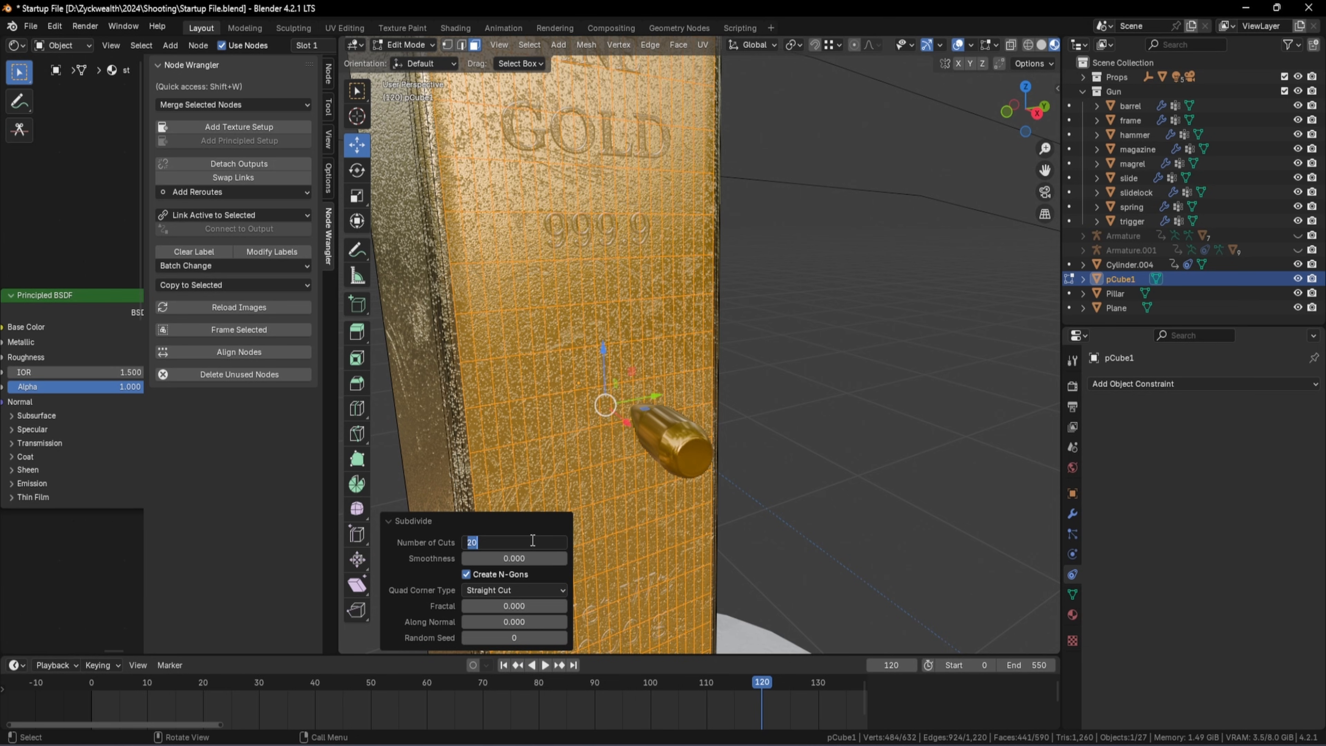
{"action": "key", "text": "Return"}
{"action": "scroll", "coordinate": [559, 405], "scroll_direction": "up", "scroll_amount": 2}
Subdivide the block's opposite large back face with 60 cuts and return to Object Mode
{"action": "scroll", "coordinate": [559, 405], "scroll_direction": "down", "scroll_amount": 3}
{"action": "middle_click_drag", "start_coordinate": [559, 404], "coordinate": [584, 420]}
{"action": "scroll", "coordinate": [716, 386], "scroll_direction": "down", "scroll_amount": 4}
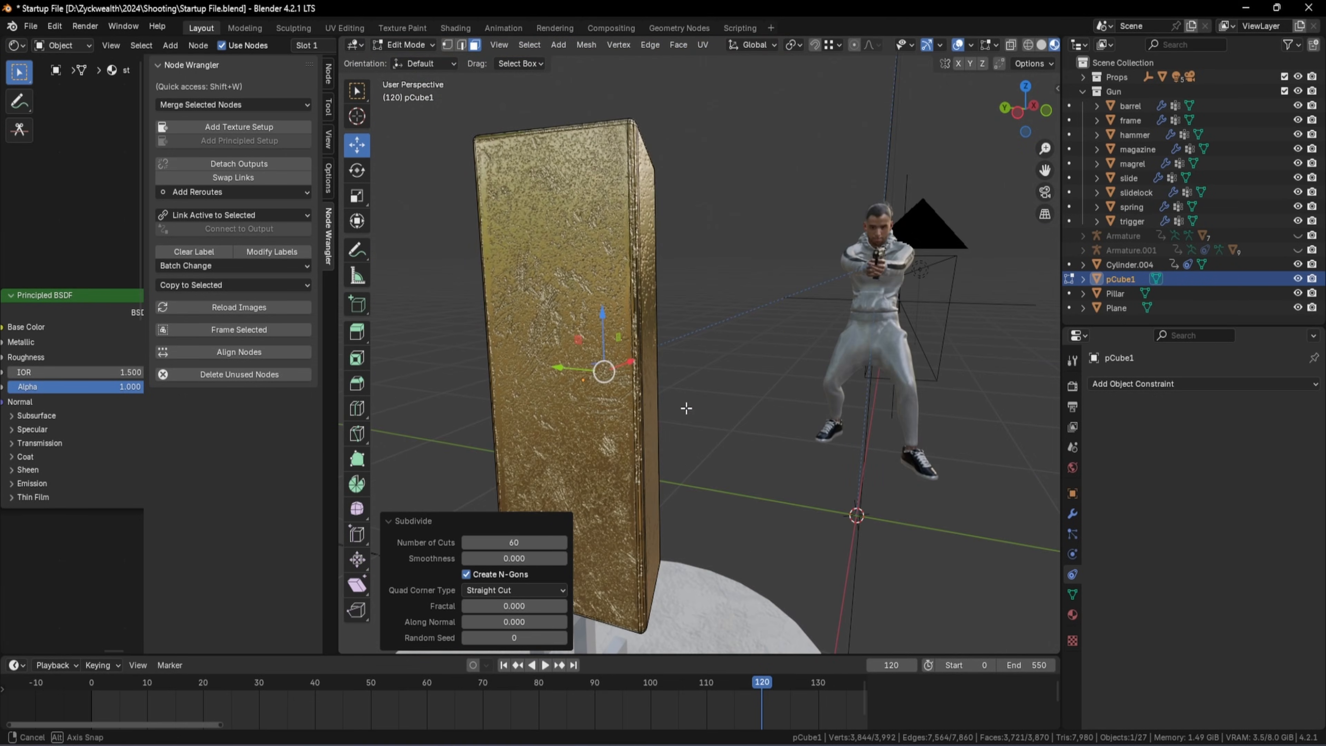
{"action": "left_click", "coordinate": [584, 421]}
{"action": "right_click", "coordinate": [584, 420]}
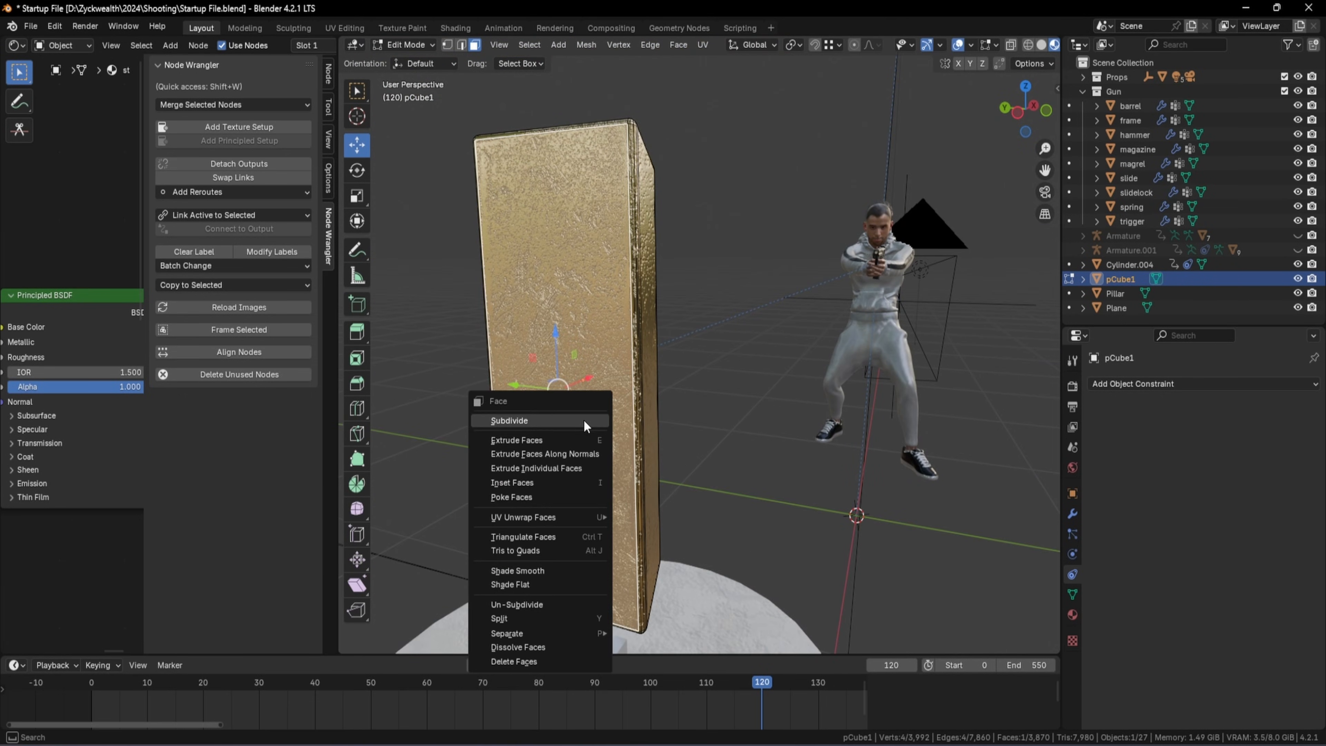
{"action": "left_click", "coordinate": [563, 420]}
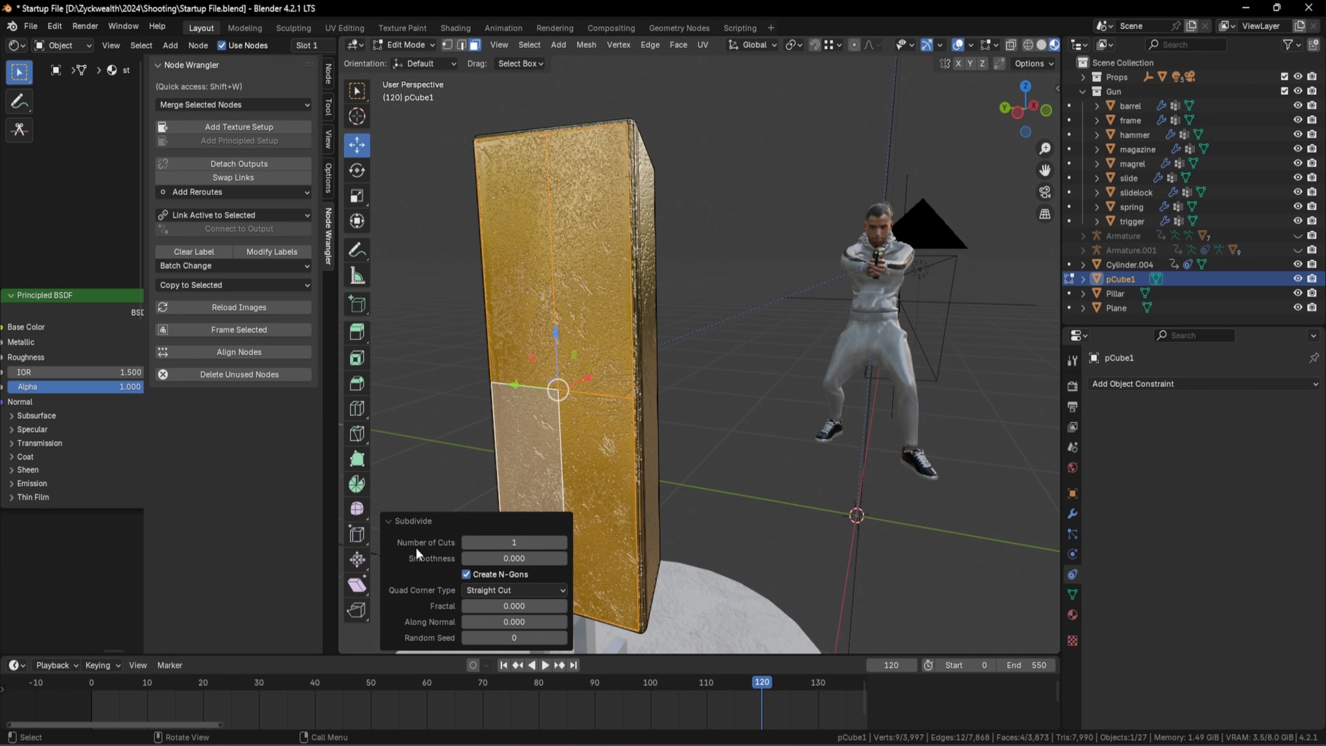
{"action": "left_click", "coordinate": [528, 543]}
{"action": "key", "text": "Return"}
{"action": "middle_click_drag", "start_coordinate": [704, 172], "coordinate": [546, 169]}
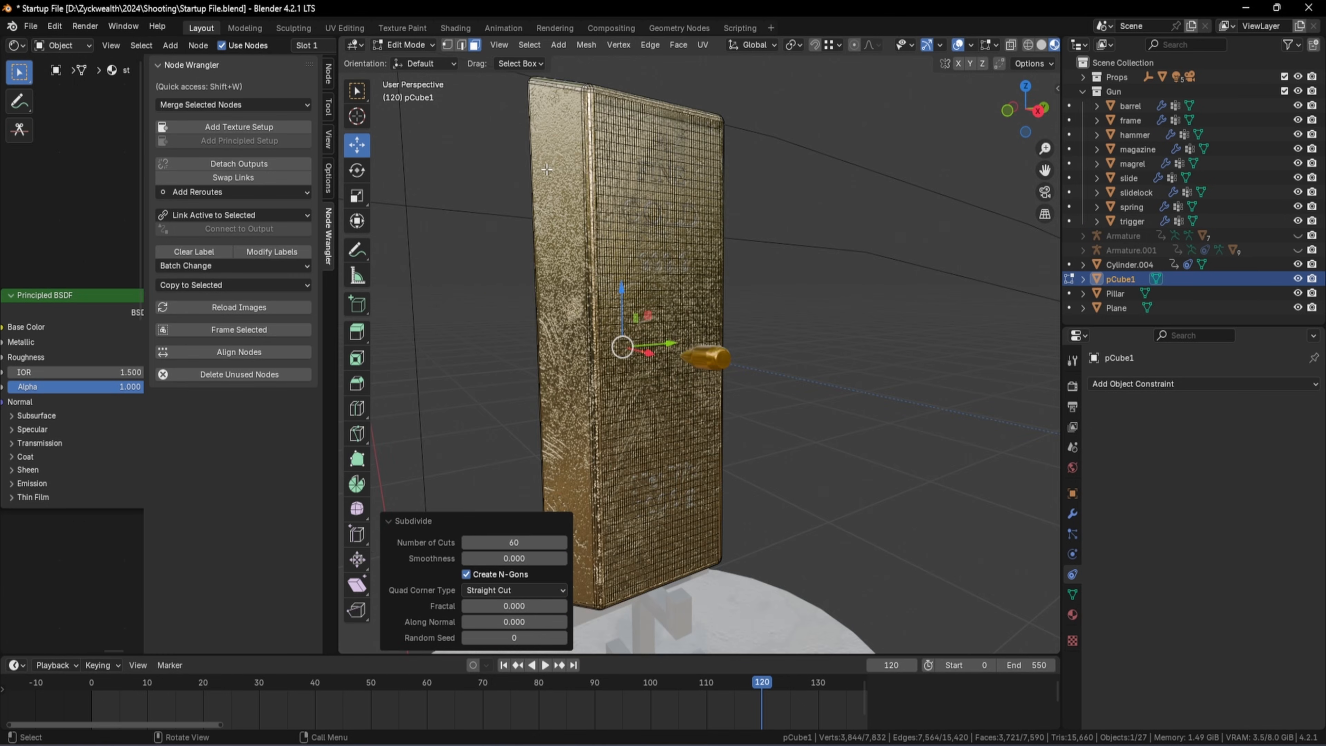
{"action": "left_click", "coordinate": [418, 49]}
{"action": "left_click", "coordinate": [416, 61]}
Add Dynamic Paint physics of type Canvas to pCube1 and create its canvas surface
{"action": "mouse_move", "coordinate": [657, 402]}
{"action": "middle_mouse_down"}
{"action": "mouse_move", "coordinate": [682, 407]}
{"action": "mouse_move", "coordinate": [663, 370]}
{"action": "mouse_move", "coordinate": [684, 400]}
{"action": "middle_mouse_up"}
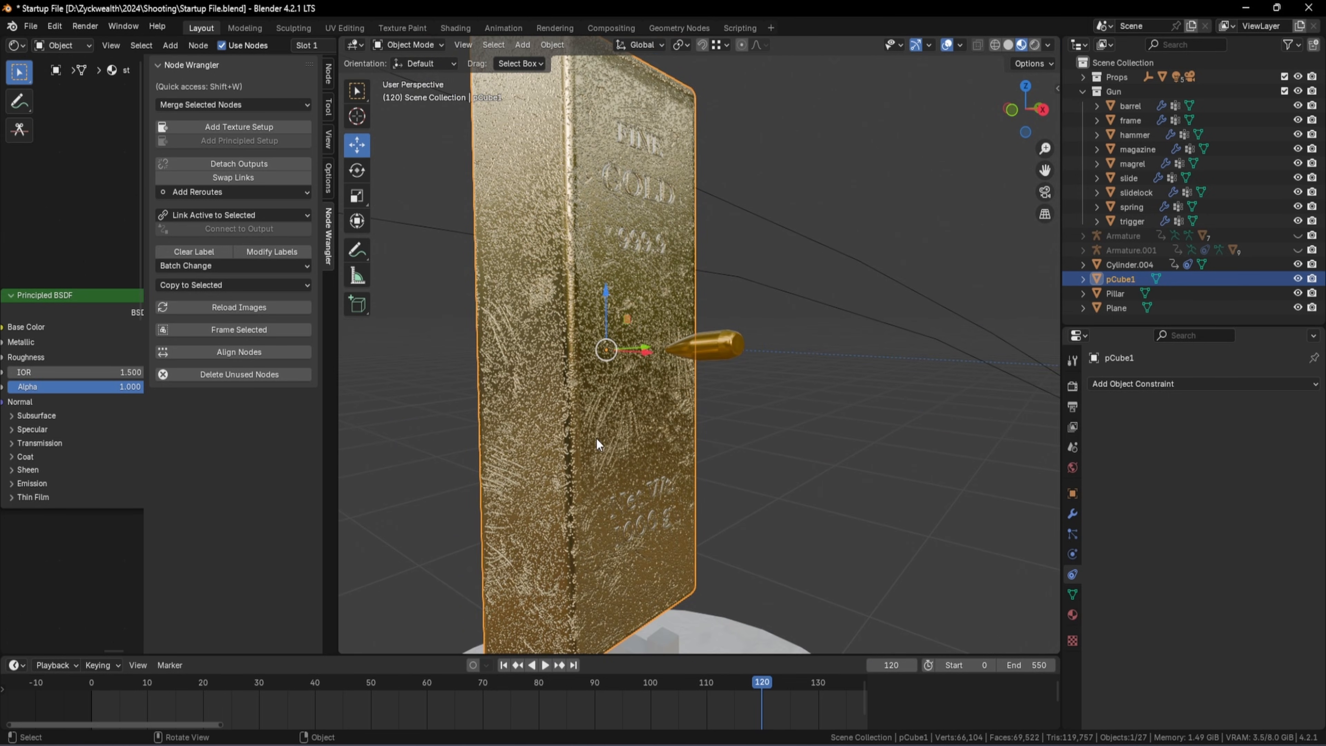
{"action": "left_click", "coordinate": [1074, 556]}
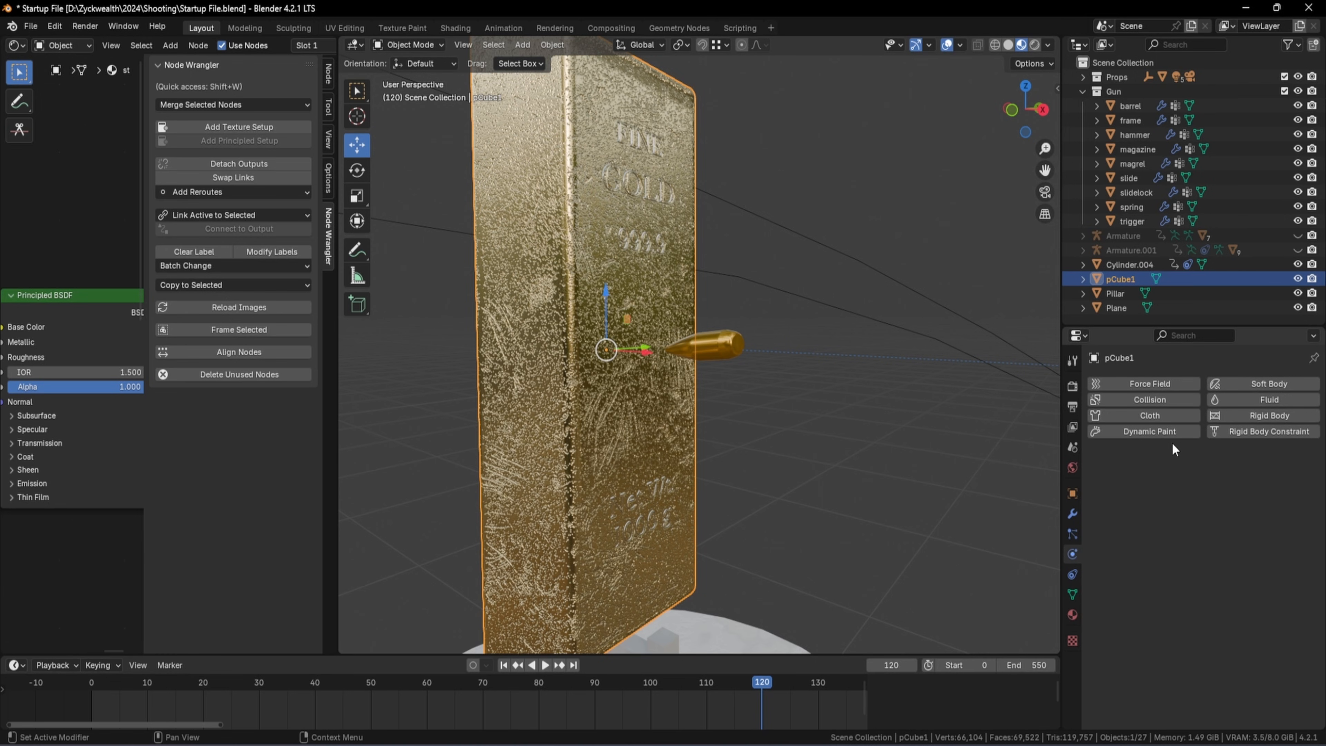
{"action": "left_click", "coordinate": [1146, 431]}
{"action": "left_click", "coordinate": [1241, 476]}
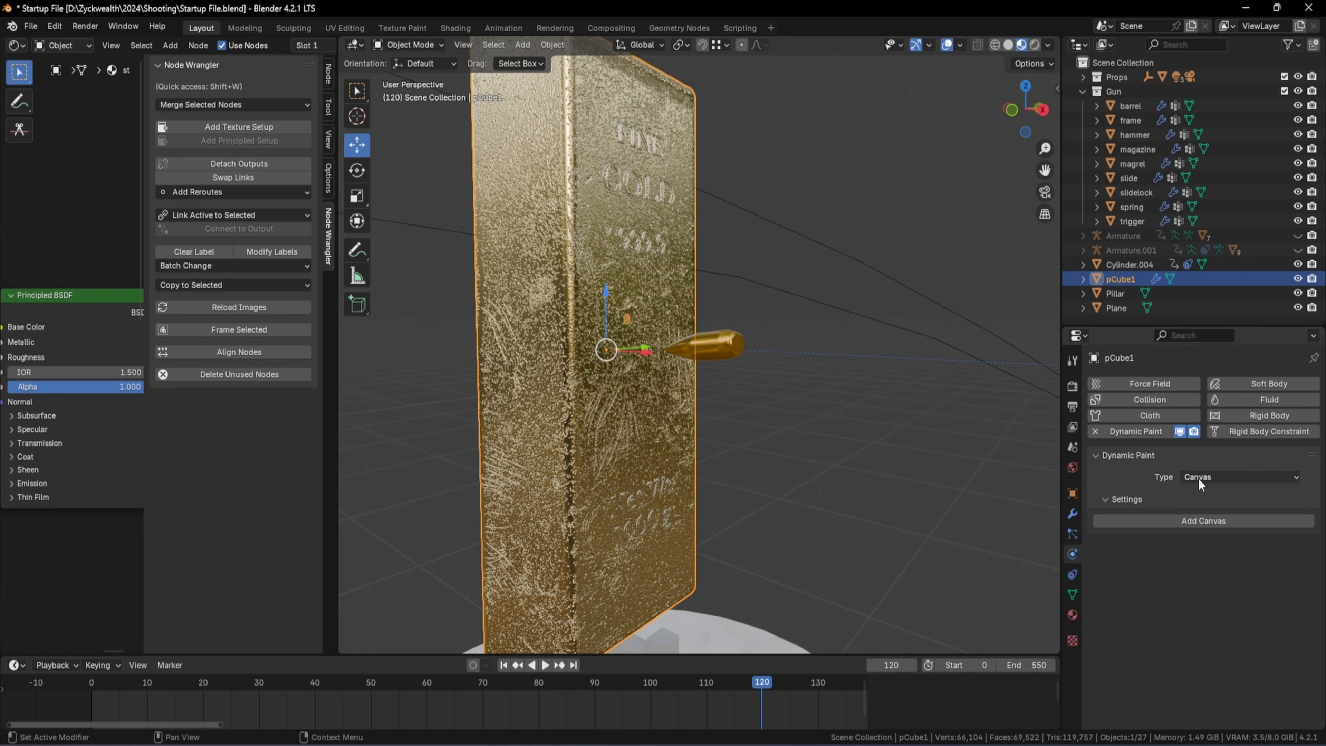
{"action": "left_click", "coordinate": [1211, 520]}
{"action": "scroll", "coordinate": [1099, 476], "scroll_direction": "down", "scroll_amount": 5}
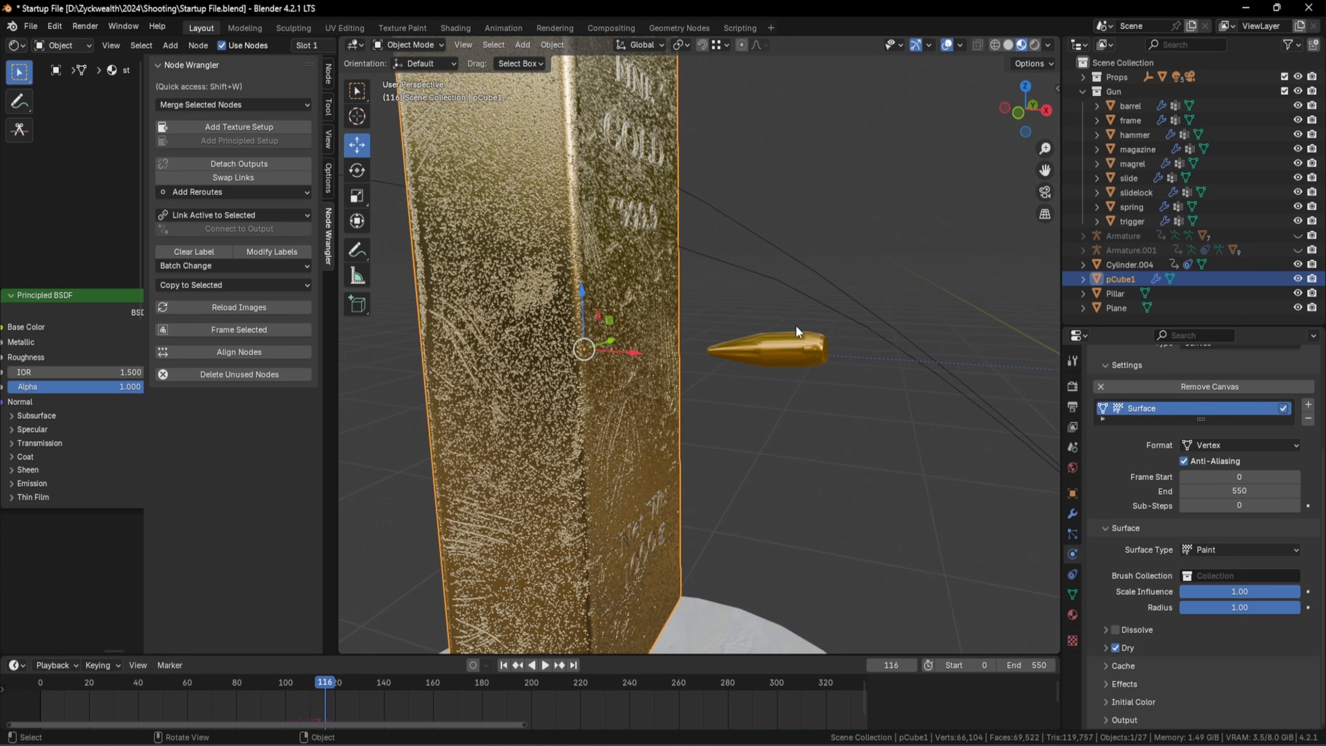
At frame 120, move the bullet -0.1007 m along X through the gold block to its far side and keyframe it
{"action": "left_click", "coordinate": [778, 344]}
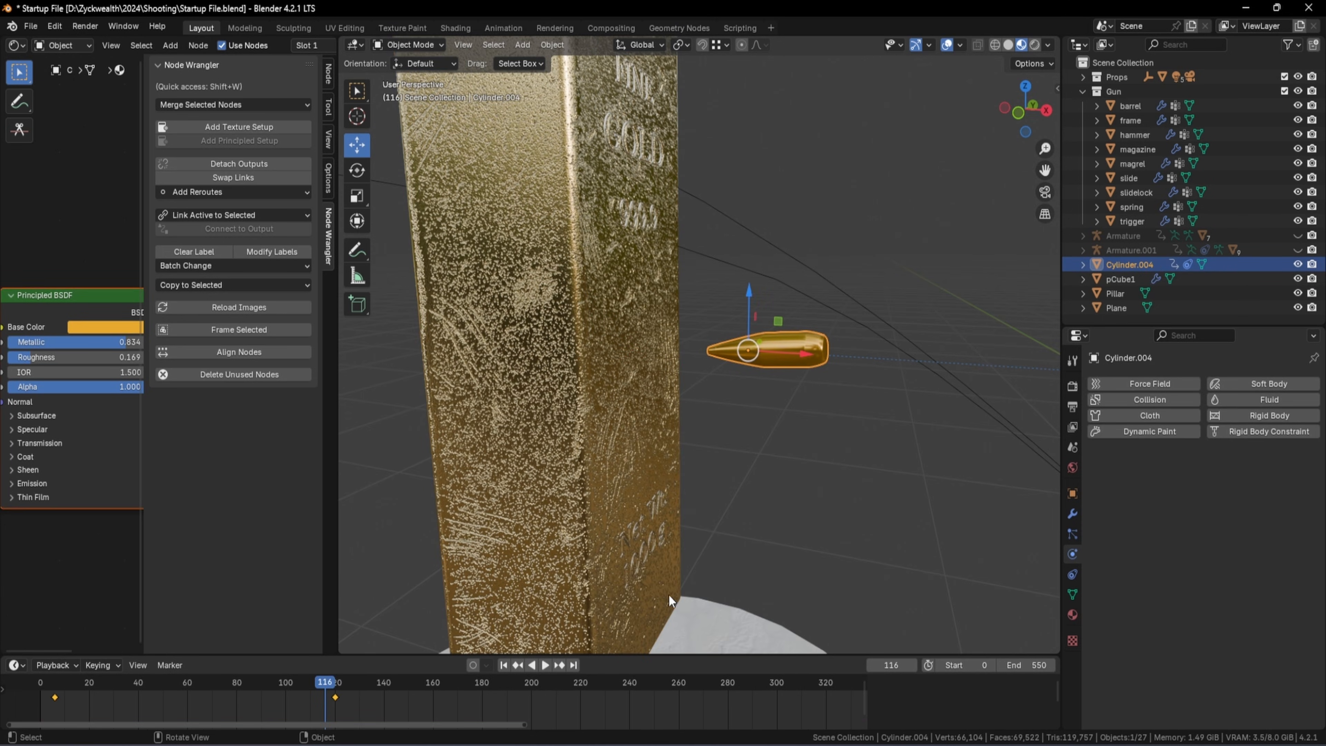
{"action": "middle_click_drag", "start_coordinate": [670, 591], "coordinate": [715, 469]}
{"action": "left_click_drag", "start_coordinate": [323, 687], "coordinate": [334, 694]}
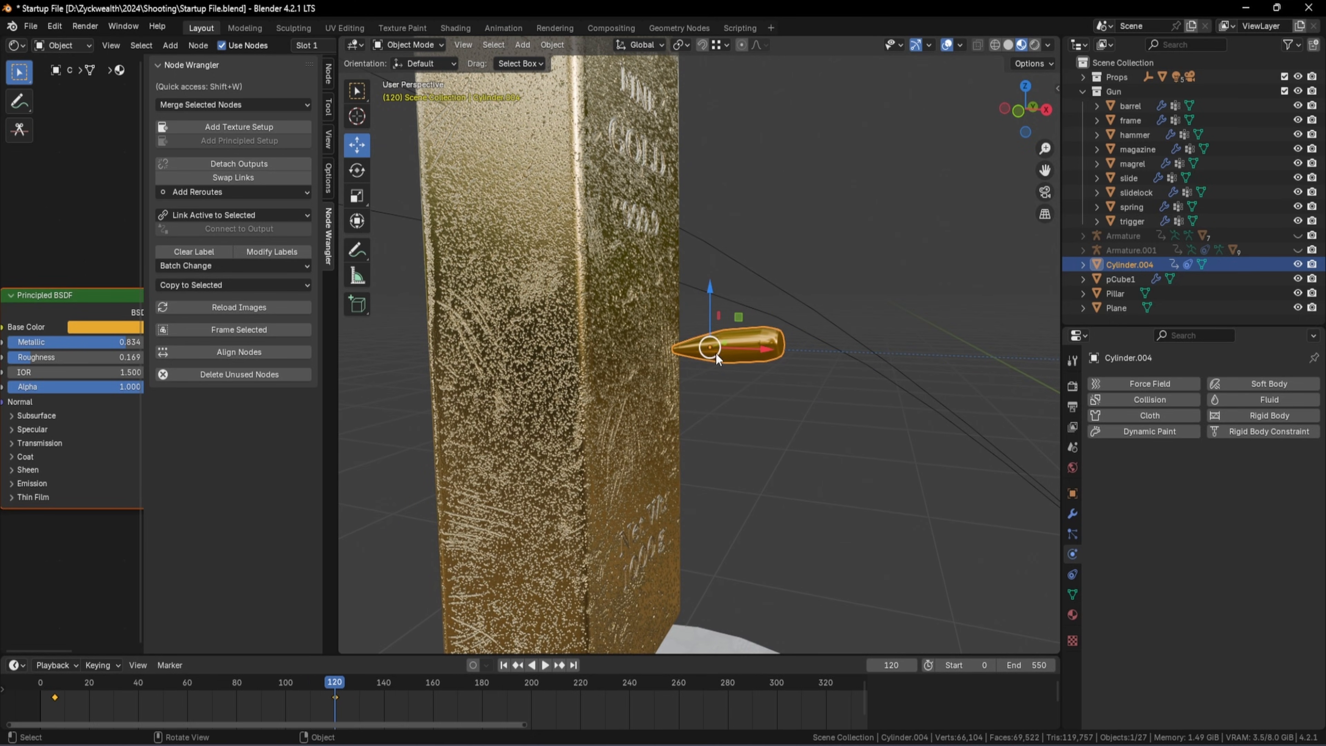
{"action": "left_click_drag", "start_coordinate": [759, 358], "coordinate": [378, 364]}
{"action": "middle_click_drag", "start_coordinate": [527, 342], "coordinate": [572, 374]}
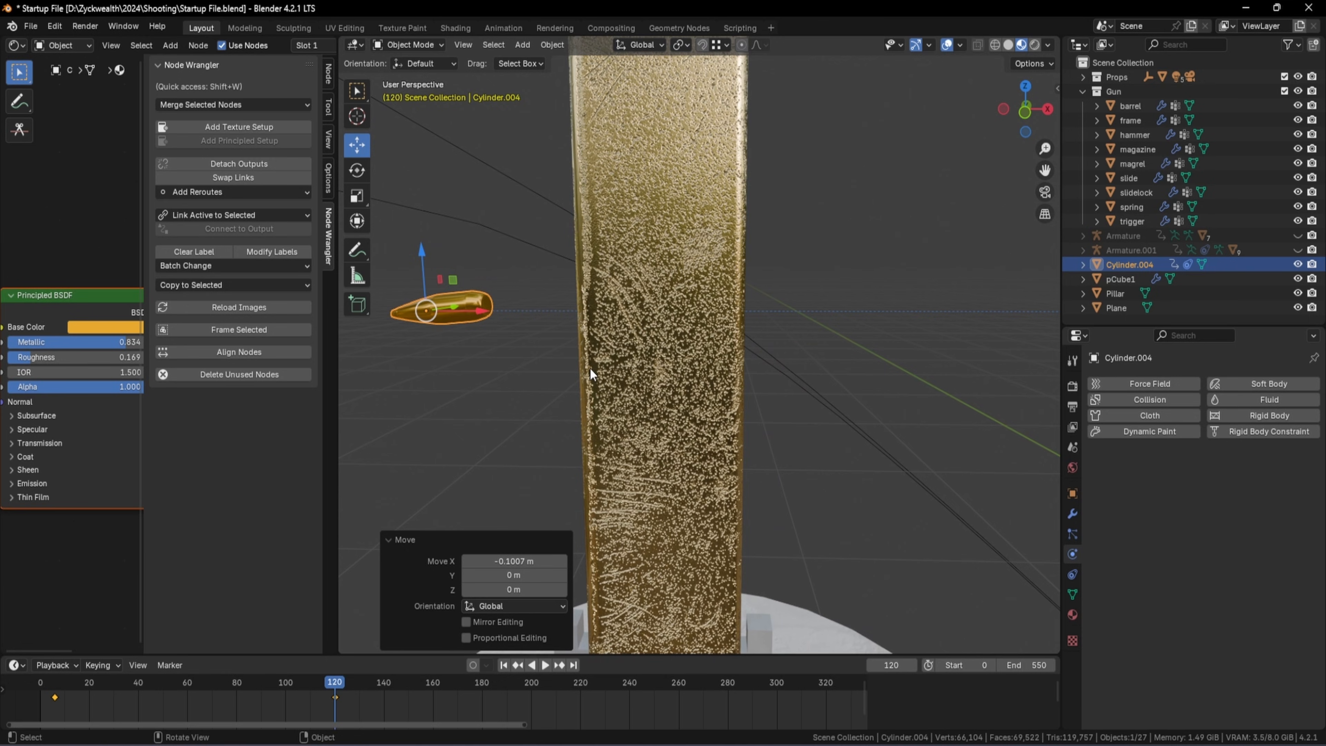
{"action": "key", "text": "i"}
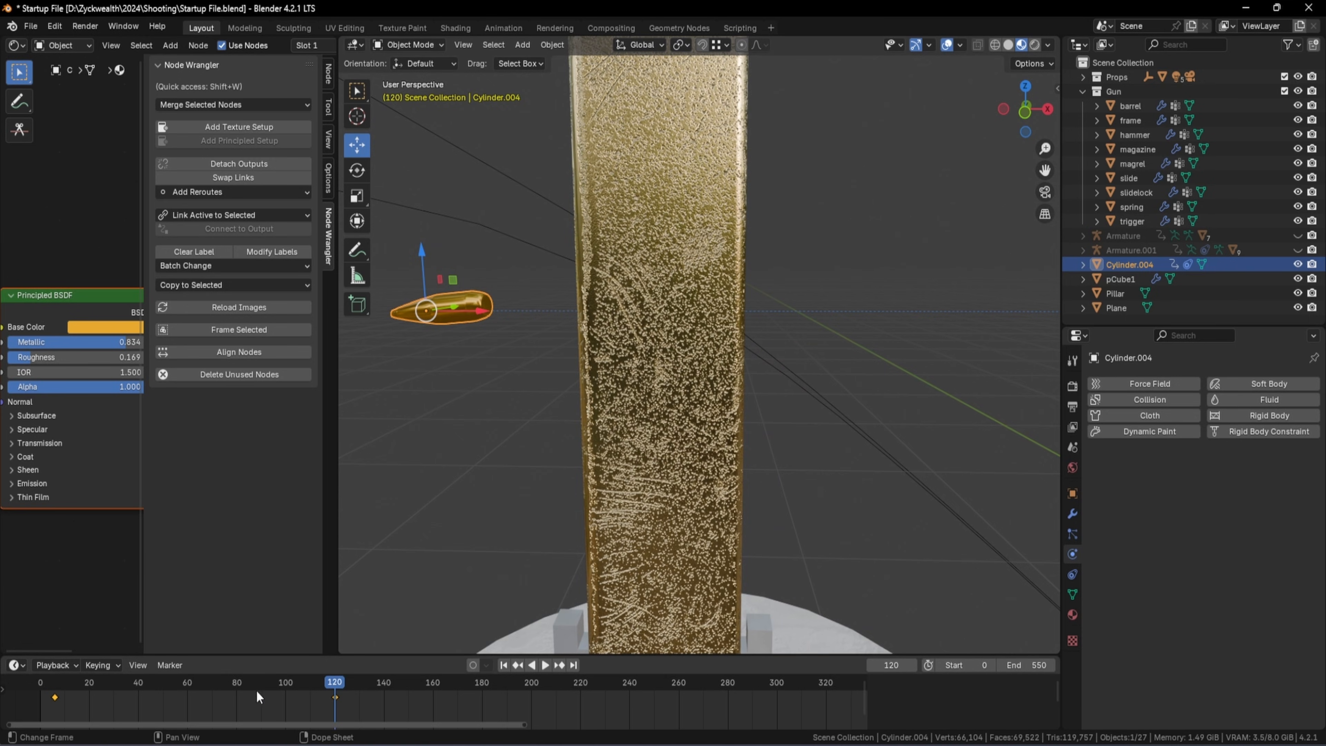
Find frame 107, where the bullet is about to hit the block, and set pCube1's canvas start frame to 107
{"action": "mouse_move", "coordinate": [285, 683]}
{"action": "left_mouse_down"}
{"action": "mouse_move", "coordinate": [270, 682]}
{"action": "mouse_move", "coordinate": [326, 683]}
{"action": "mouse_move", "coordinate": [302, 682]}
{"action": "left_mouse_up"}
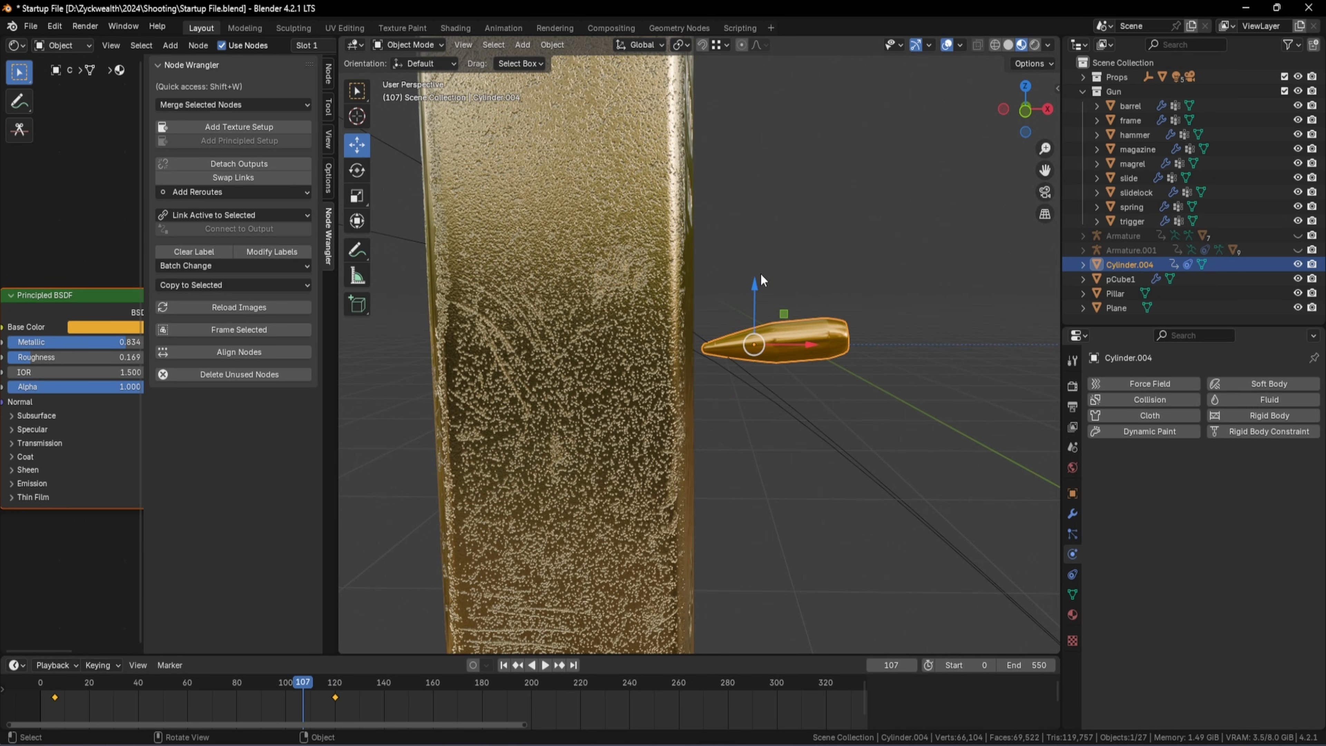
{"action": "middle_click_drag", "start_coordinate": [789, 493], "coordinate": [784, 493]}
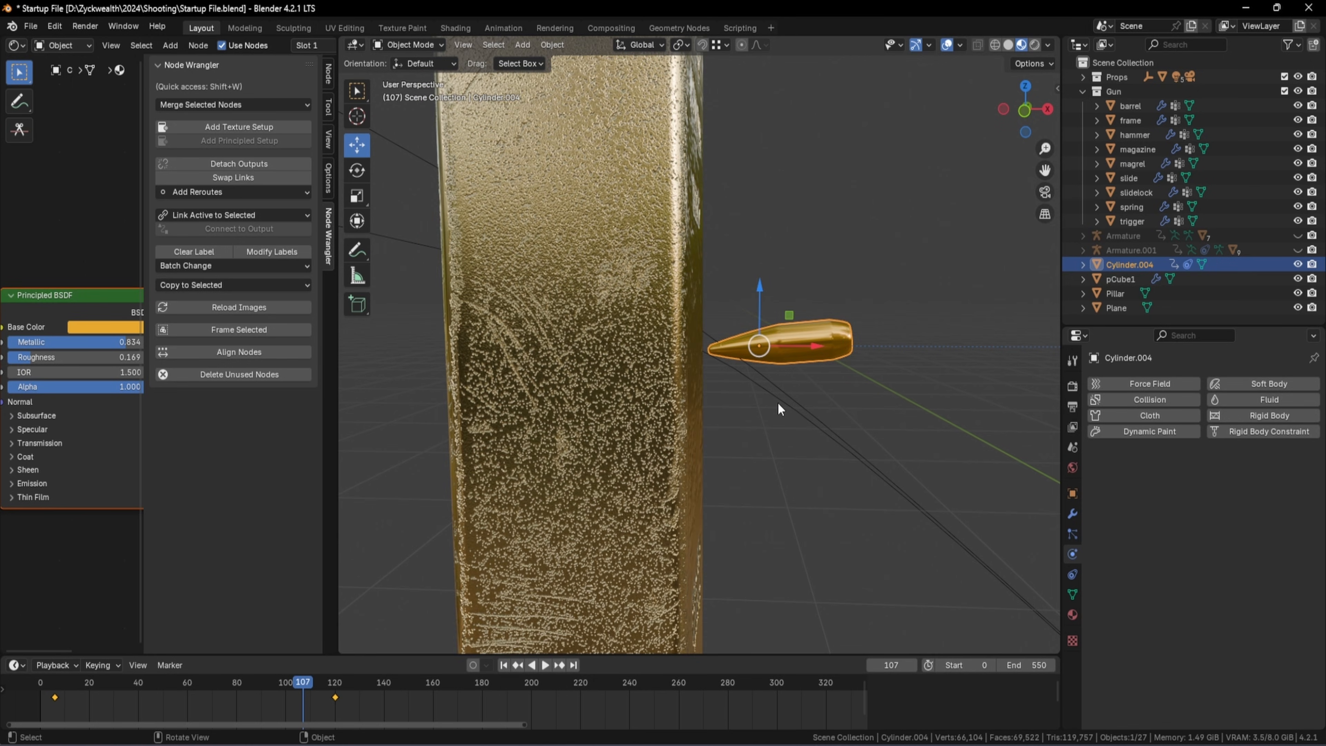
{"action": "middle_click_drag", "start_coordinate": [845, 500], "coordinate": [828, 521]}
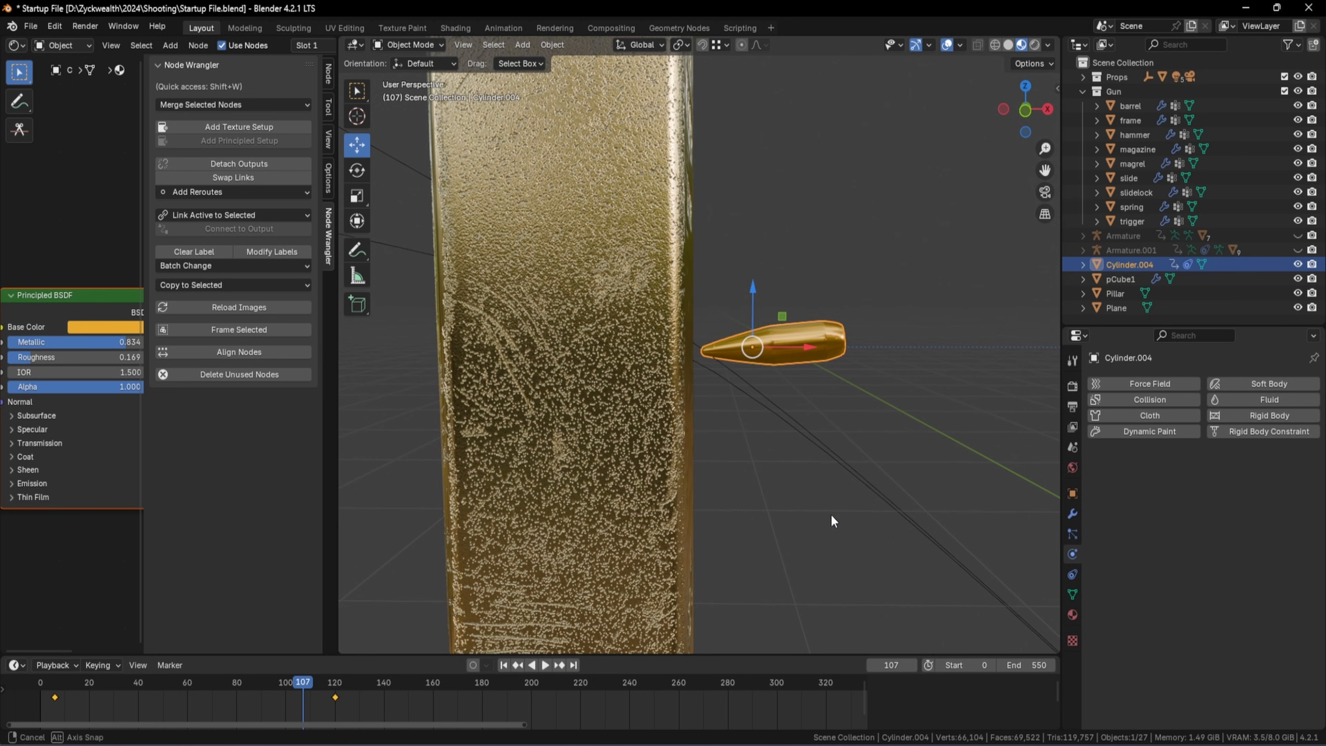
{"action": "left_click", "coordinate": [646, 405]}
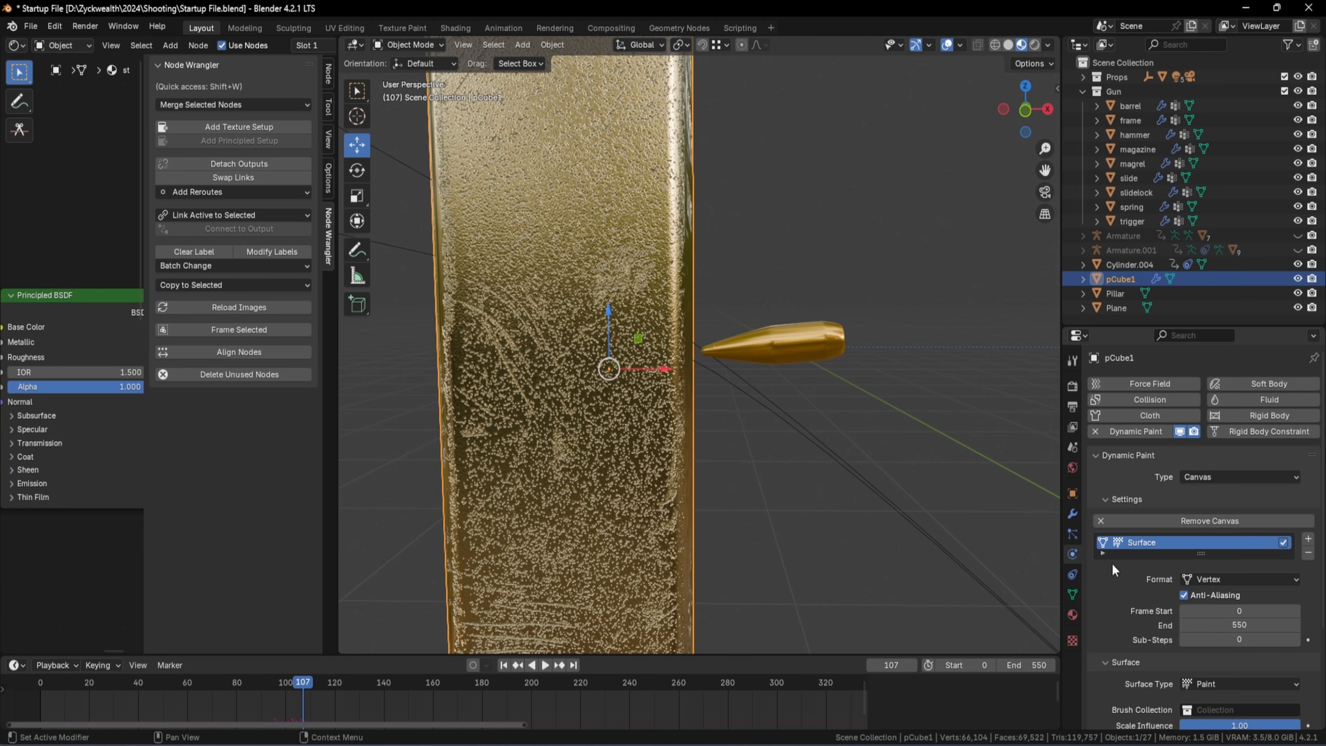
{"action": "scroll", "coordinate": [1112, 574], "scroll_direction": "down", "scroll_amount": 2}
{"action": "left_click", "coordinate": [1261, 580]}
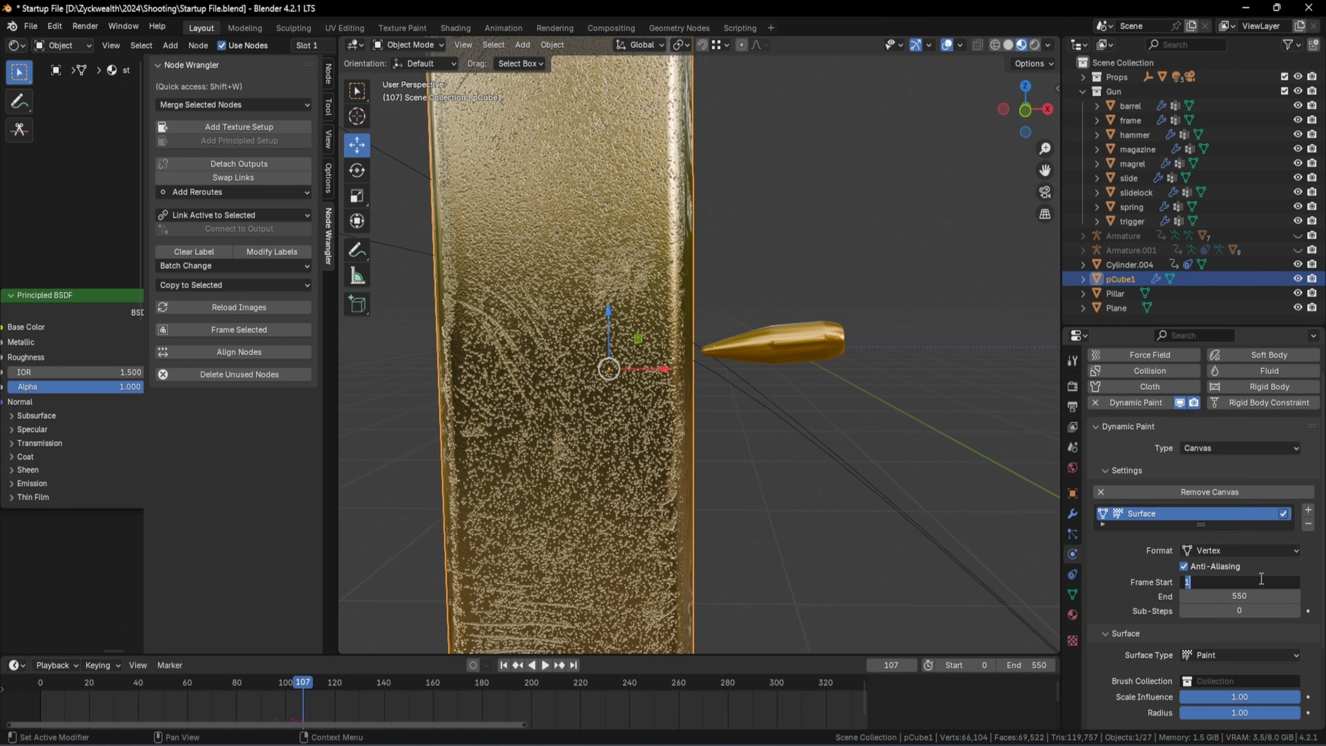
{"action": "type", "text": "10"}
{"action": "type", "text": "7"}
{"action": "key", "text": "Return"}
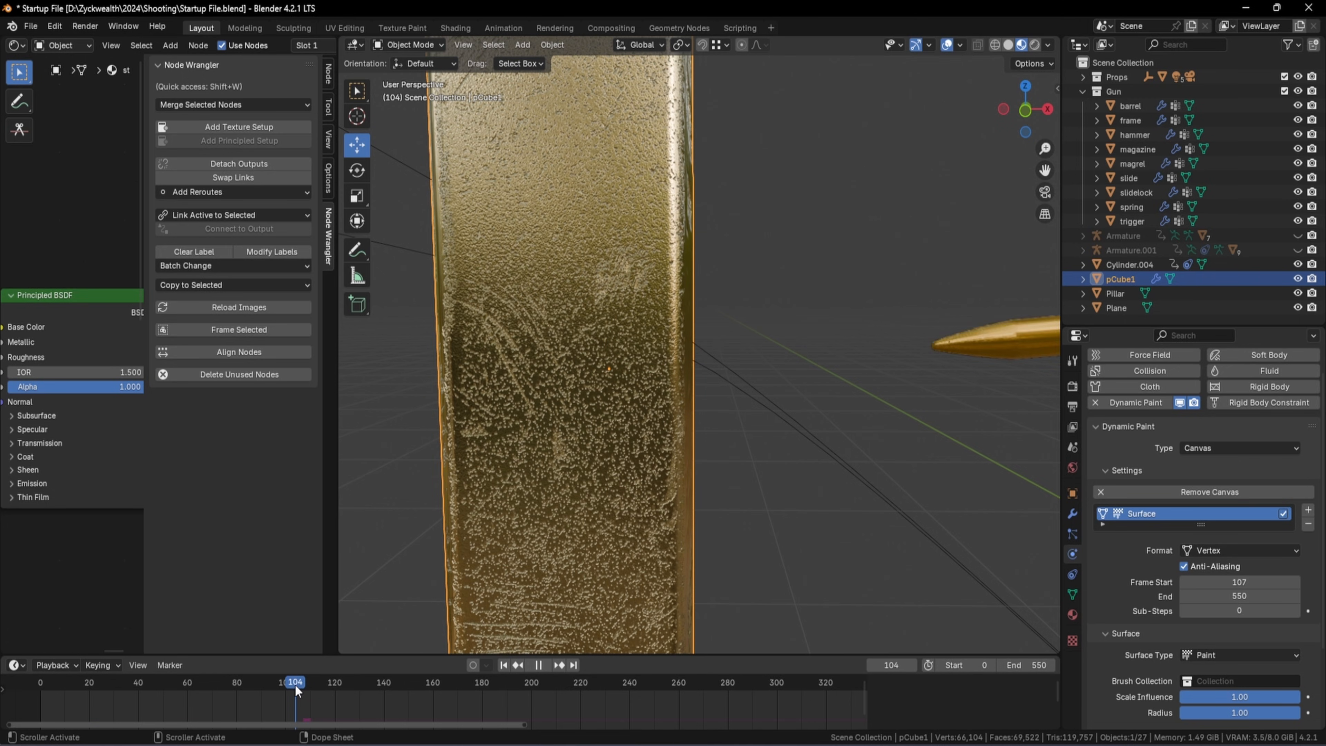
Find frame 113, where the bullet has left the block, and set pCube1's canvas end frame to 113
{"action": "left_click_drag", "start_coordinate": [295, 685], "coordinate": [322, 685]}
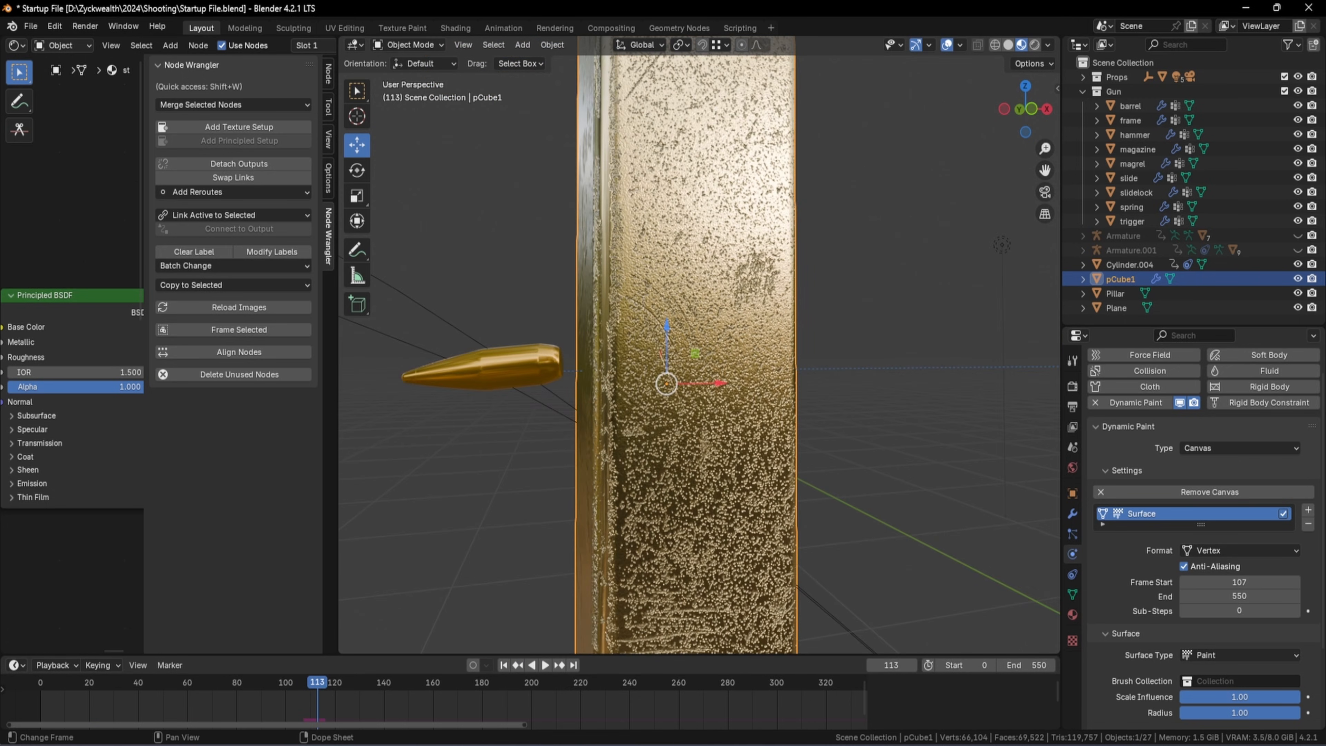
{"action": "double_click", "coordinate": [1217, 598]}
{"action": "type", "text": "113"}
{"action": "key", "text": "Return"}
Set pCube1's Dynamic Paint surface type to Displace
{"action": "scroll", "coordinate": [1195, 569], "scroll_direction": "down", "scroll_amount": 5}
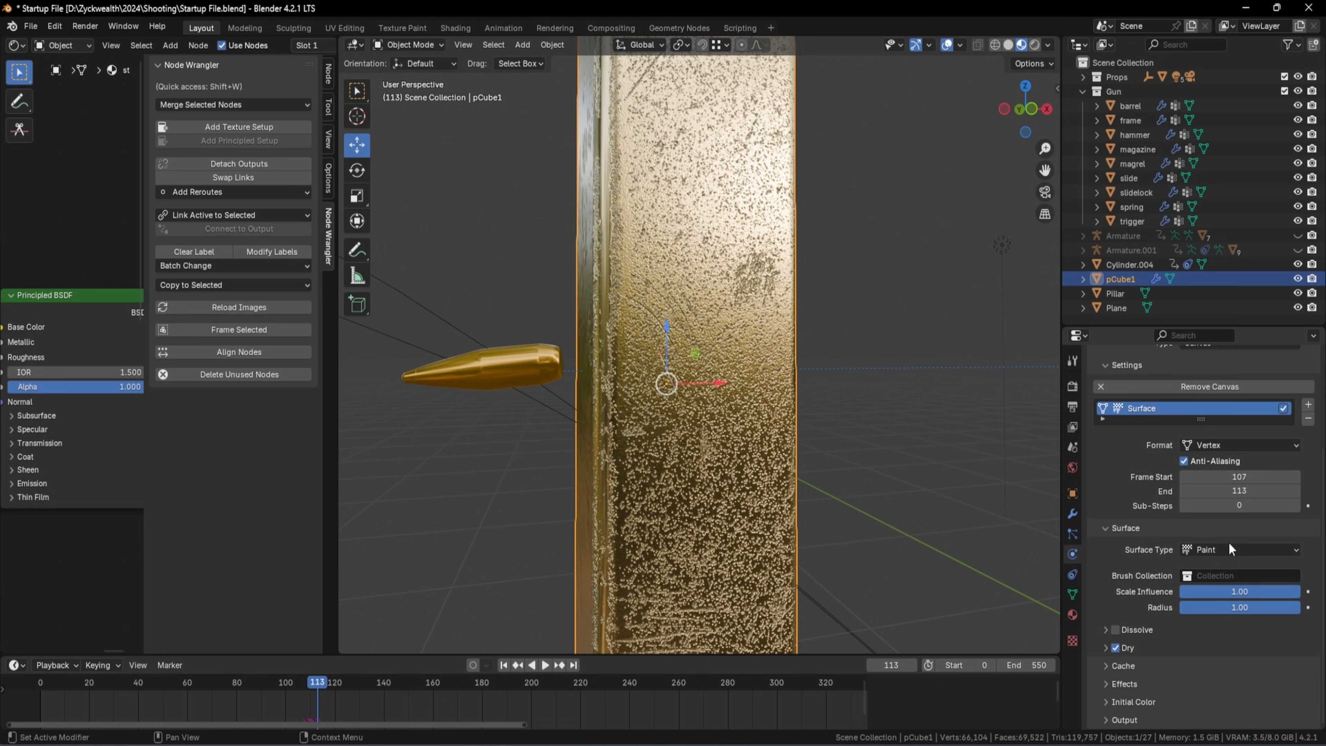
{"action": "left_click", "coordinate": [1228, 546]}
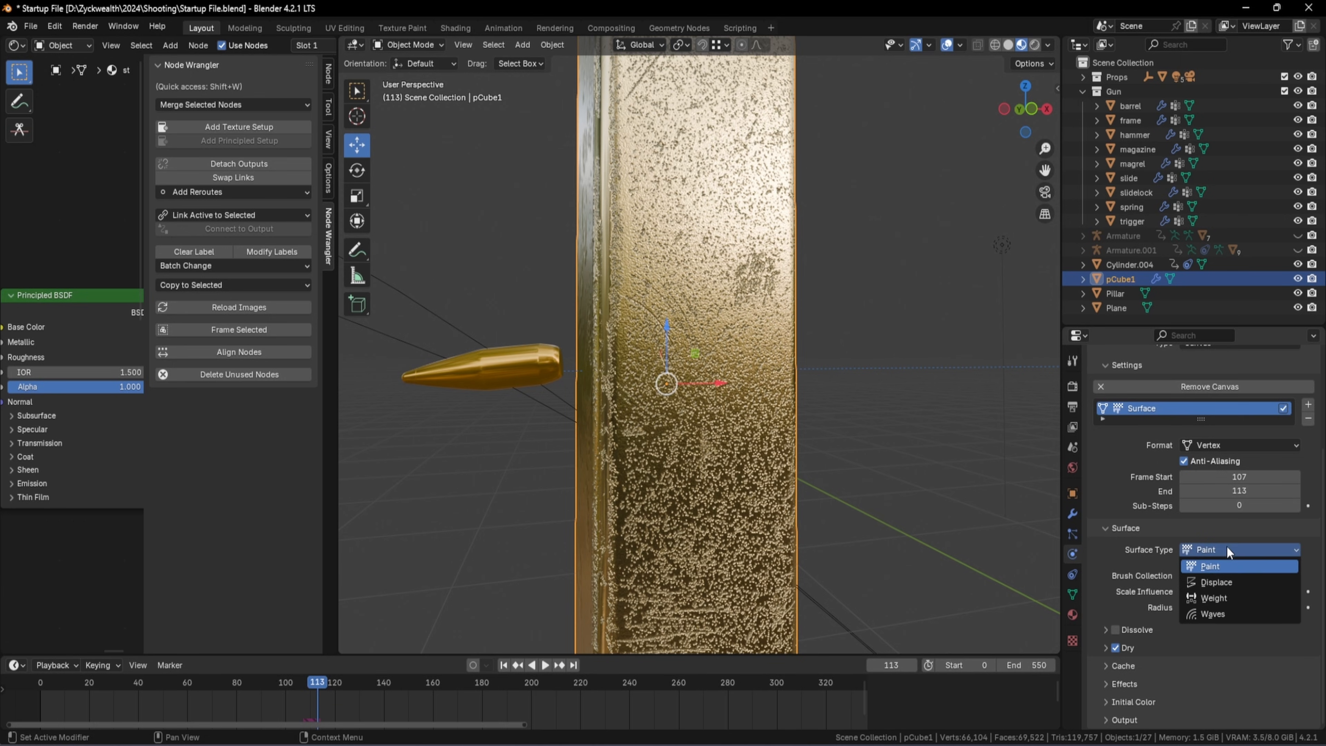
{"action": "left_click", "coordinate": [1231, 580]}
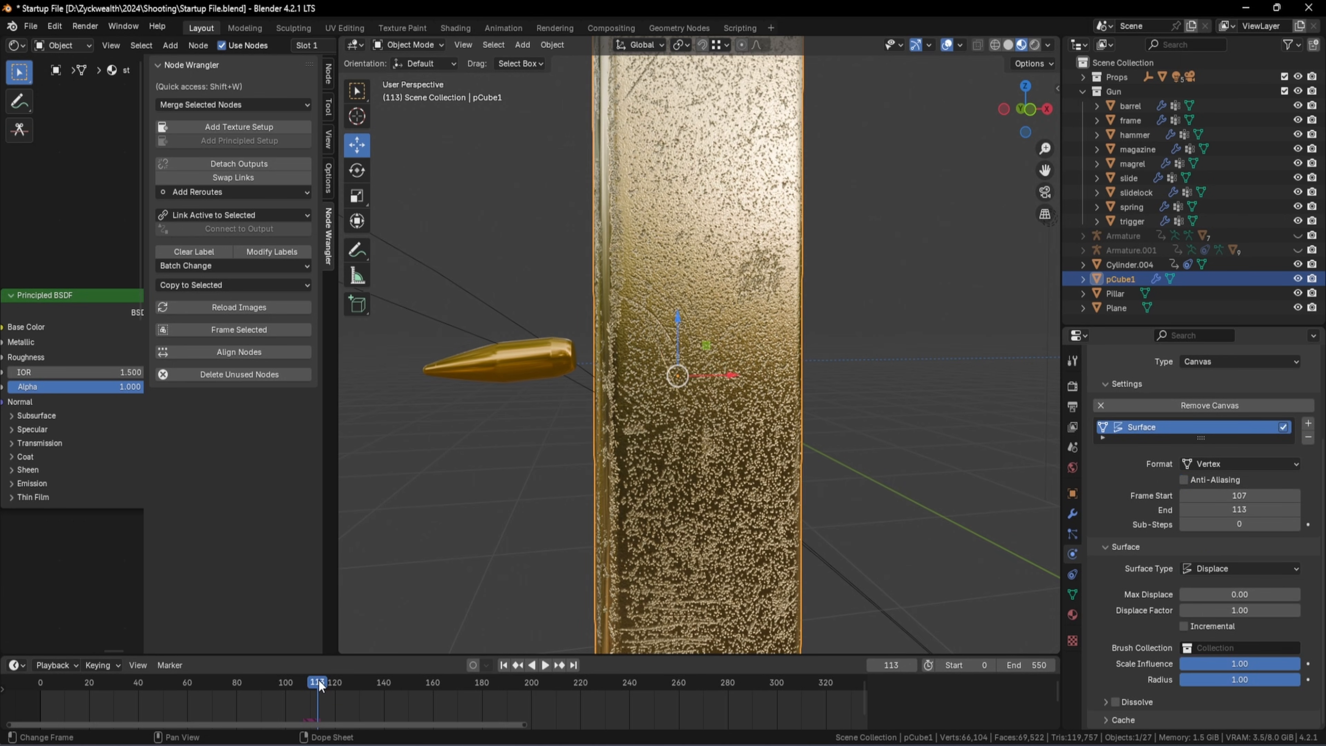
At frame 107, give the bullet Cylinder.004 Dynamic Paint physics of type Brush and create its brush
{"action": "left_click_drag", "start_coordinate": [319, 681], "coordinate": [301, 677]}
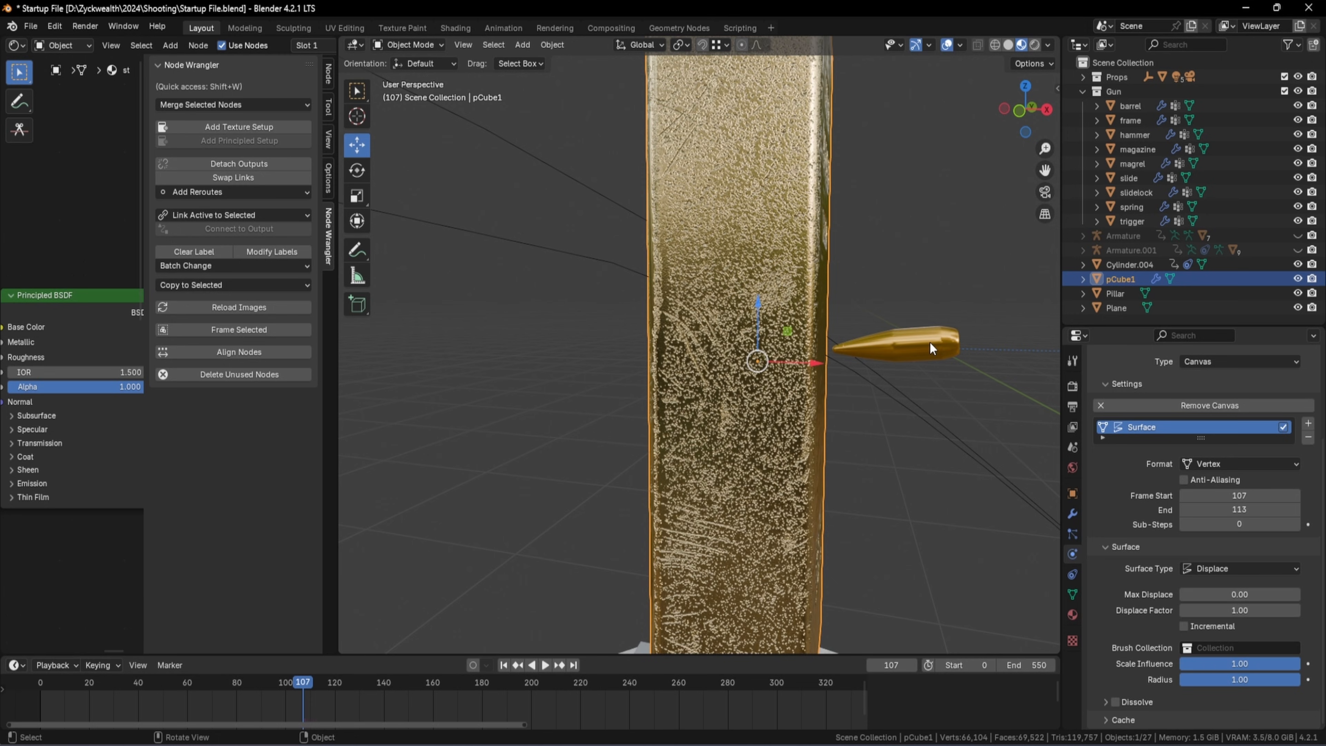
{"action": "left_click", "coordinate": [929, 343]}
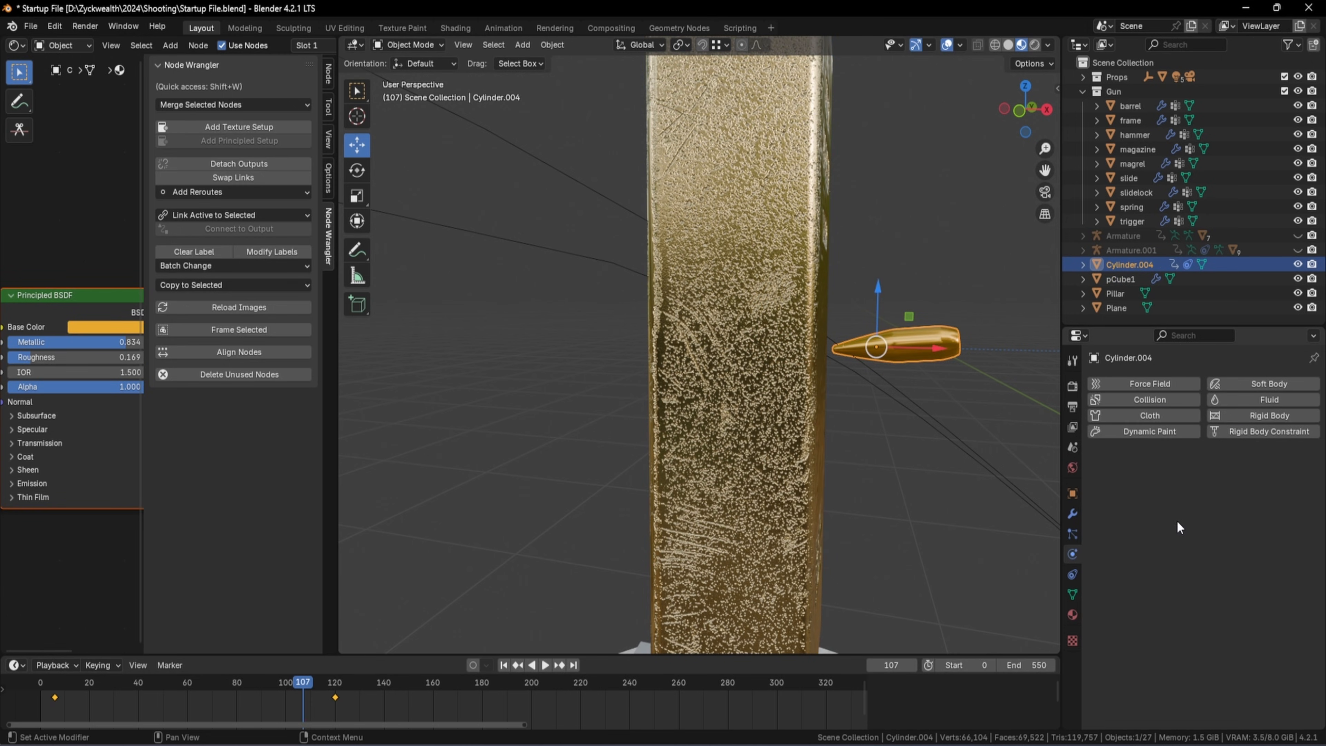
{"action": "left_click", "coordinate": [1175, 433]}
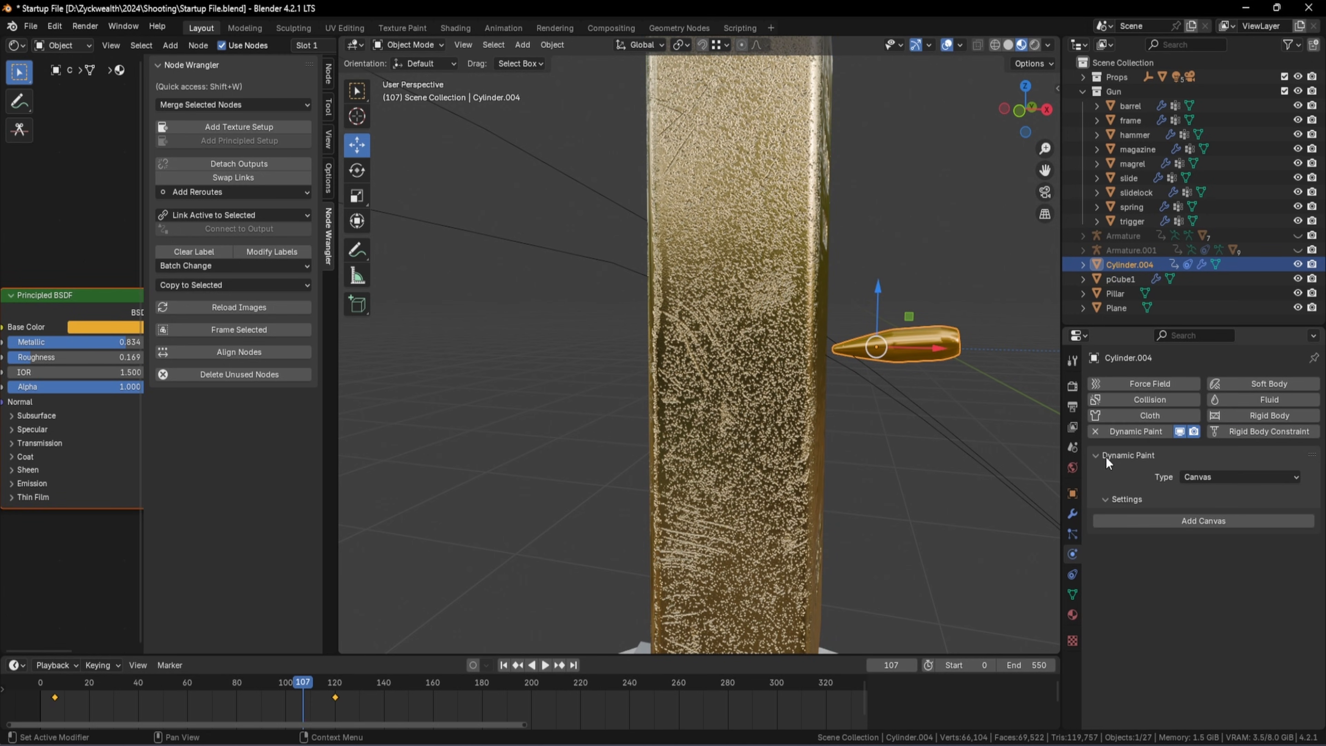
{"action": "left_click", "coordinate": [1196, 478]}
{"action": "left_click", "coordinate": [1204, 504]}
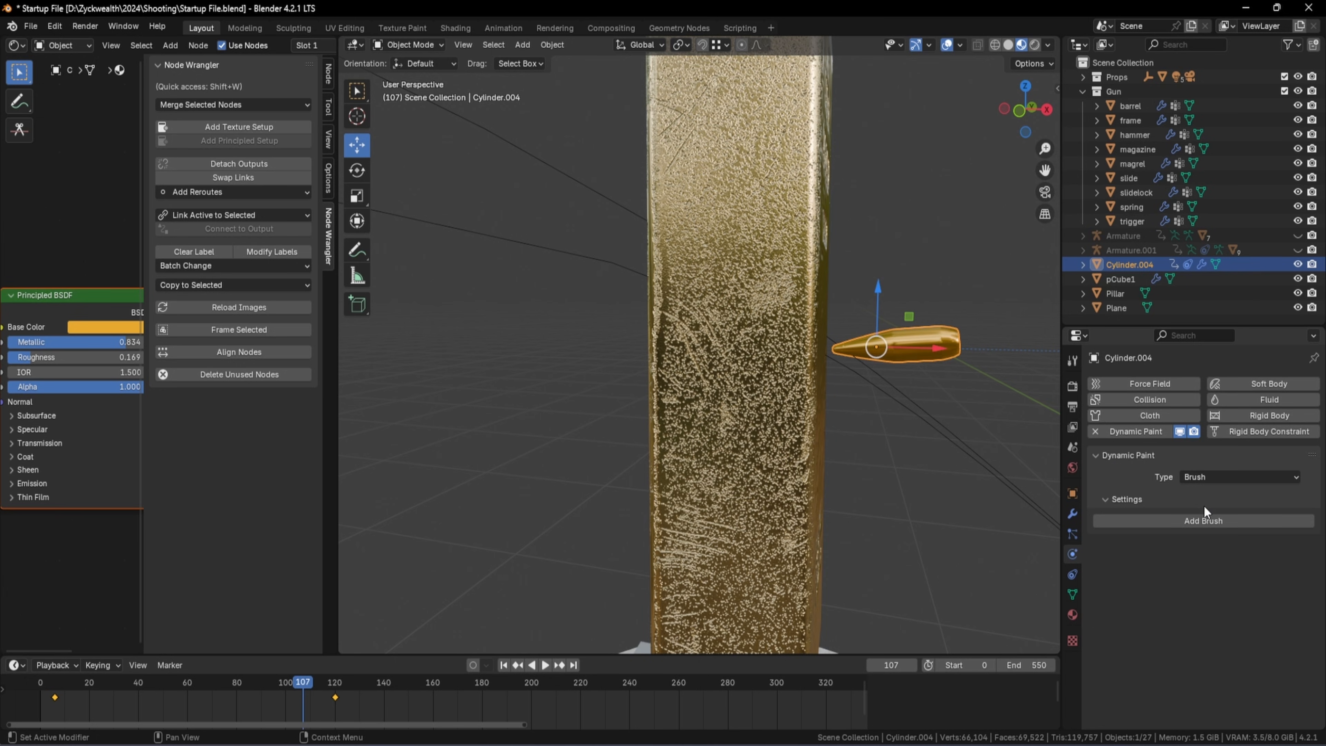
{"action": "left_click", "coordinate": [1239, 519]}
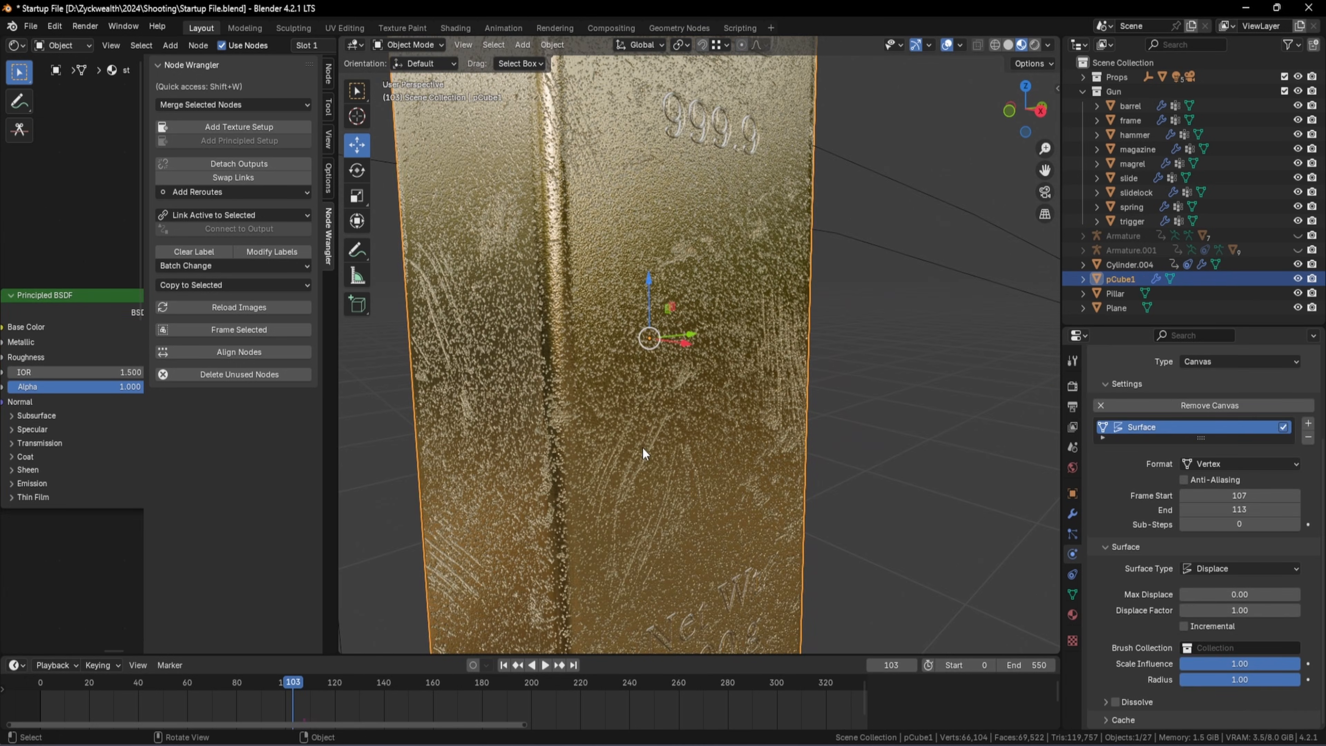
Step through the bullet's impact from frame 103, and give pCube1's canvas anti-aliasing and a Max Displace of 0.72
{"action": "key", "text": "Right"}
{"action": "key", "text": "Right"}
{"action": "key", "text": "Right"}
{"action": "key", "text": "Right"}
{"action": "key", "text": "Right"}
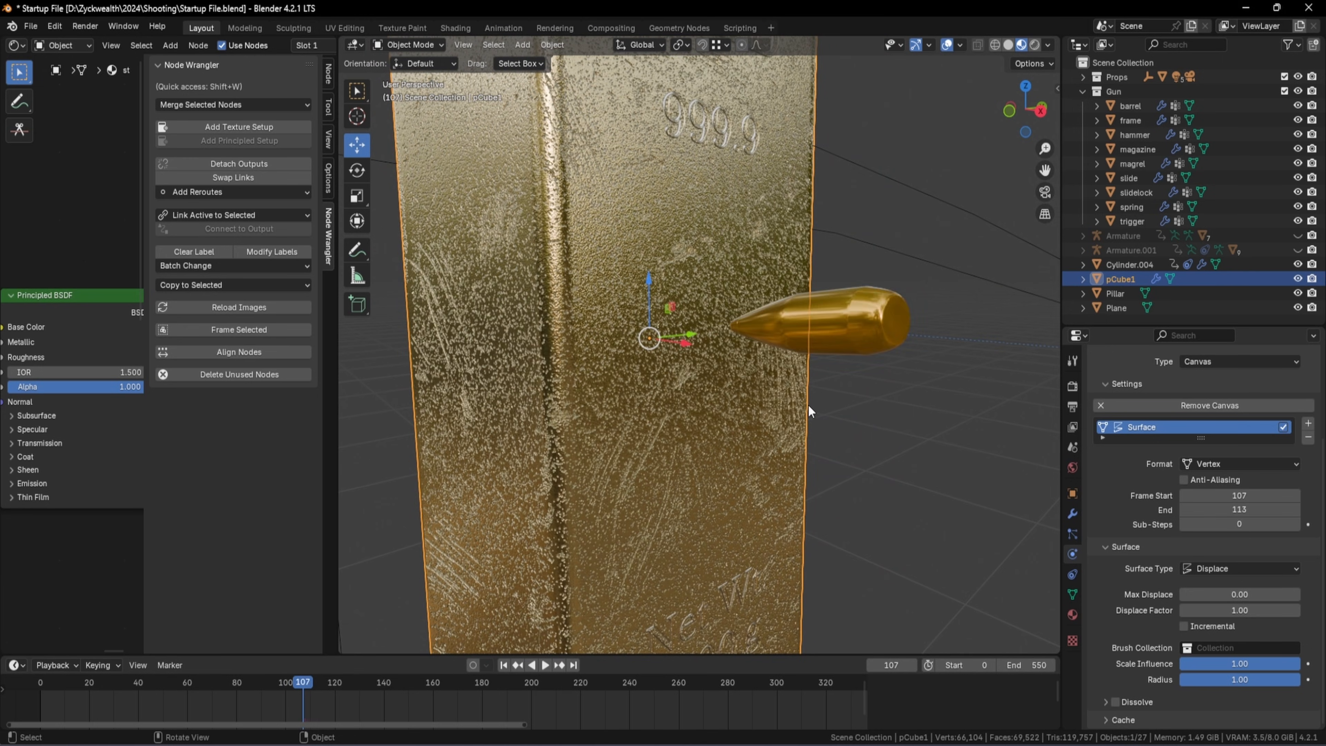
{"action": "key", "text": "Right"}
{"action": "key", "text": "Right"}
{"action": "key", "text": "Right"}
{"action": "middle_click_drag", "start_coordinate": [860, 357], "coordinate": [805, 347]}
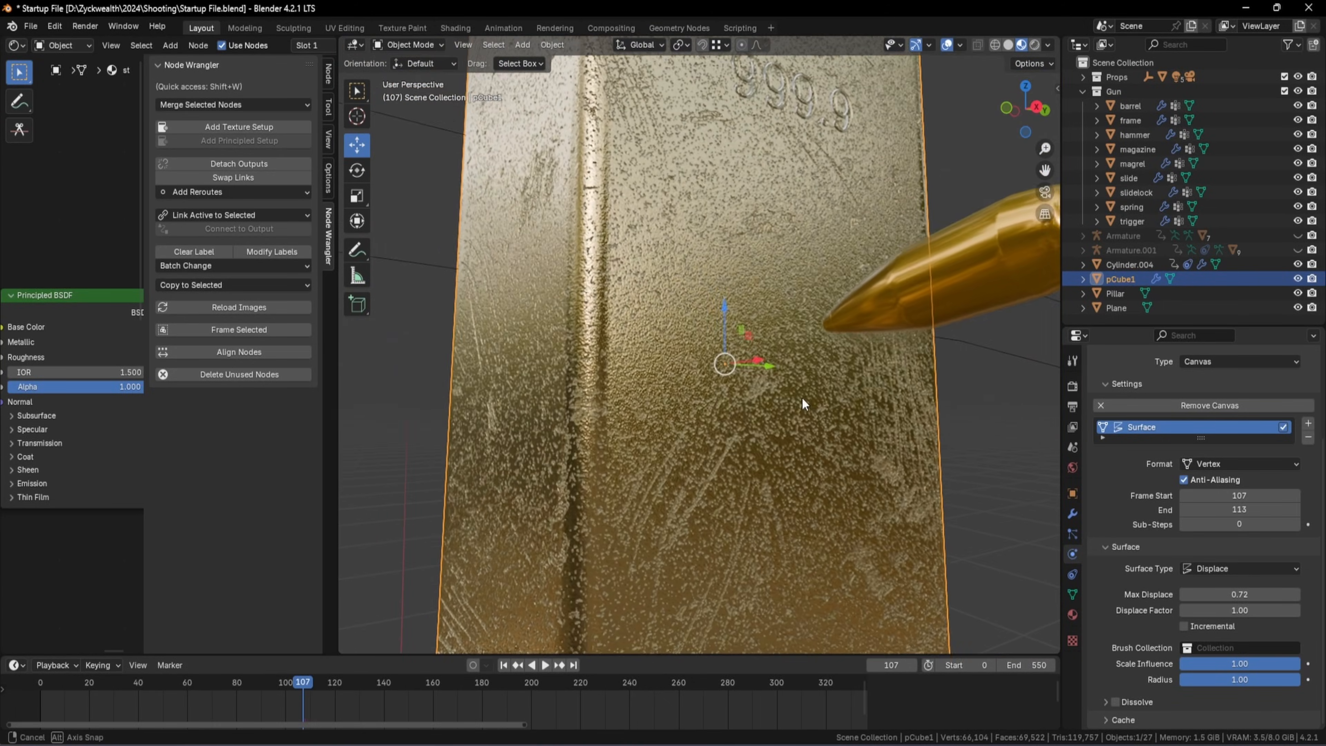
{"action": "middle_click_drag", "start_coordinate": [803, 400], "coordinate": [815, 417]}
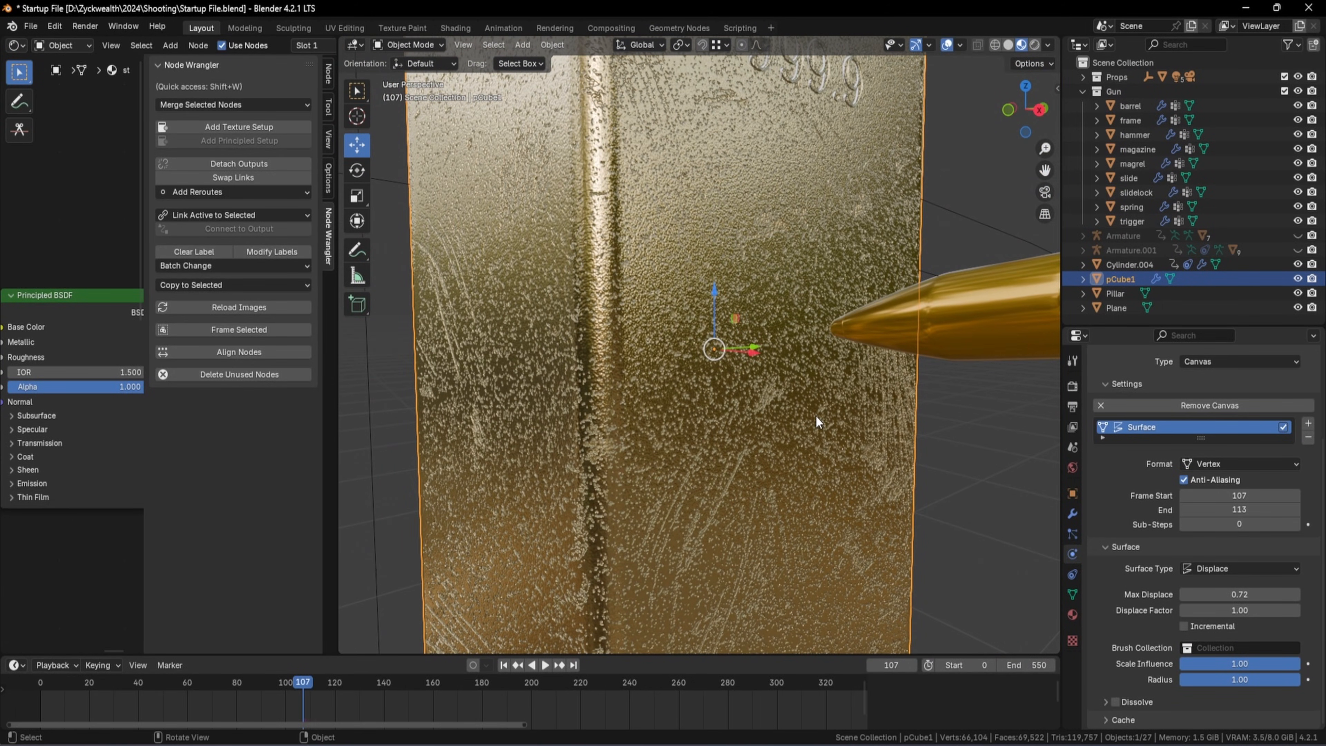
Bake the cache of pCube1's Dynamic Paint surface and inspect the bullet hole on the block's face
{"action": "left_click", "coordinate": [1102, 722]}
{"action": "scroll", "coordinate": [1141, 654], "scroll_direction": "down", "scroll_amount": 5}
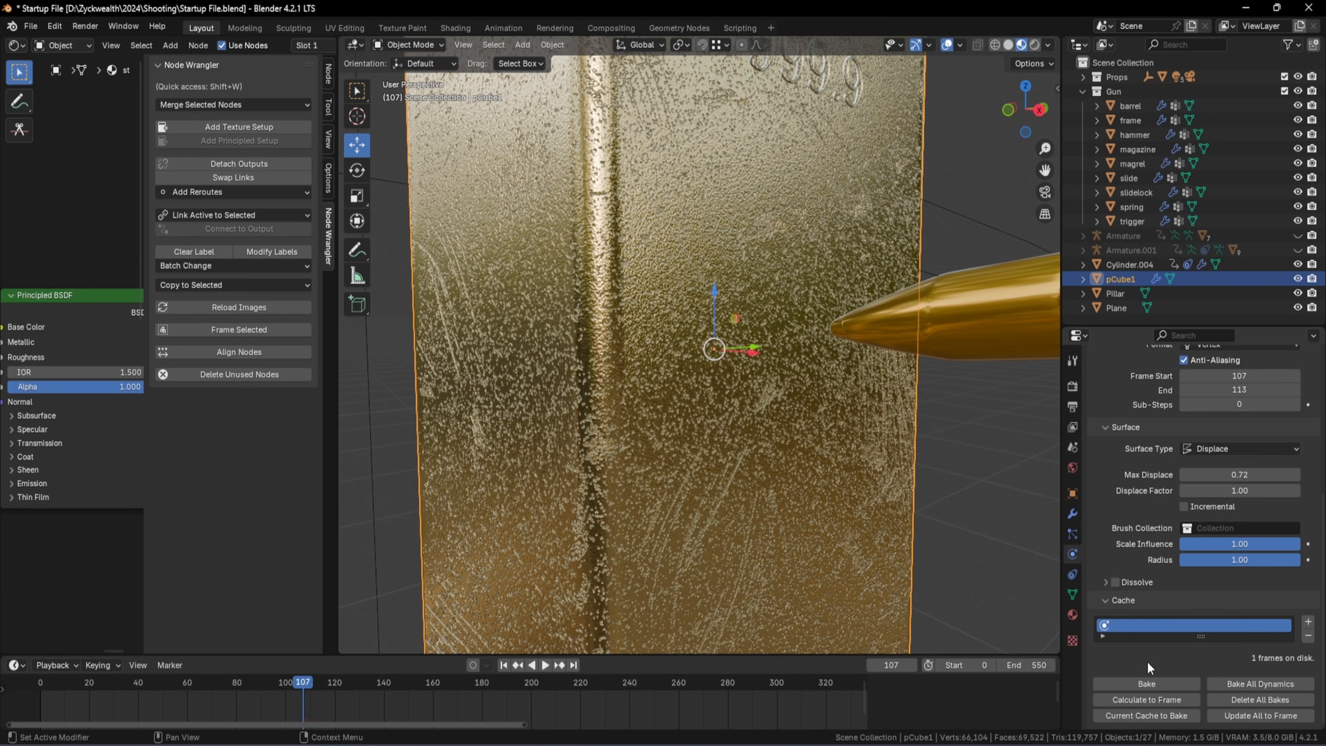
{"action": "left_click", "coordinate": [1161, 686]}
{"action": "middle_click_drag", "start_coordinate": [647, 318], "coordinate": [714, 350]}
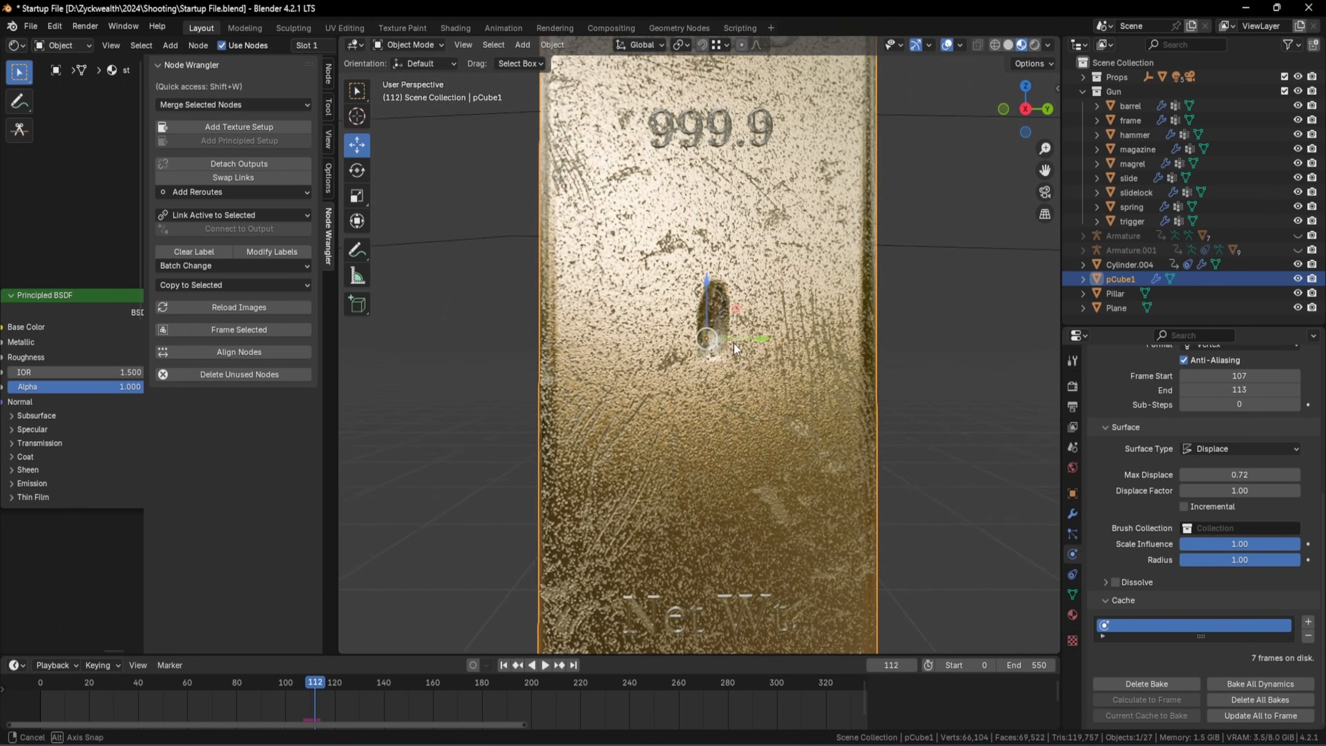
{"action": "mouse_move", "coordinate": [733, 343]}
{"action": "middle_mouse_down"}
{"action": "mouse_move", "coordinate": [757, 351]}
{"action": "mouse_move", "coordinate": [732, 346]}
{"action": "middle_mouse_up"}
Select Camera.001, turn the shader editor area into a second 3D viewport and show the camera view in it
{"action": "scroll", "coordinate": [706, 351], "scroll_direction": "down", "scroll_amount": 8}
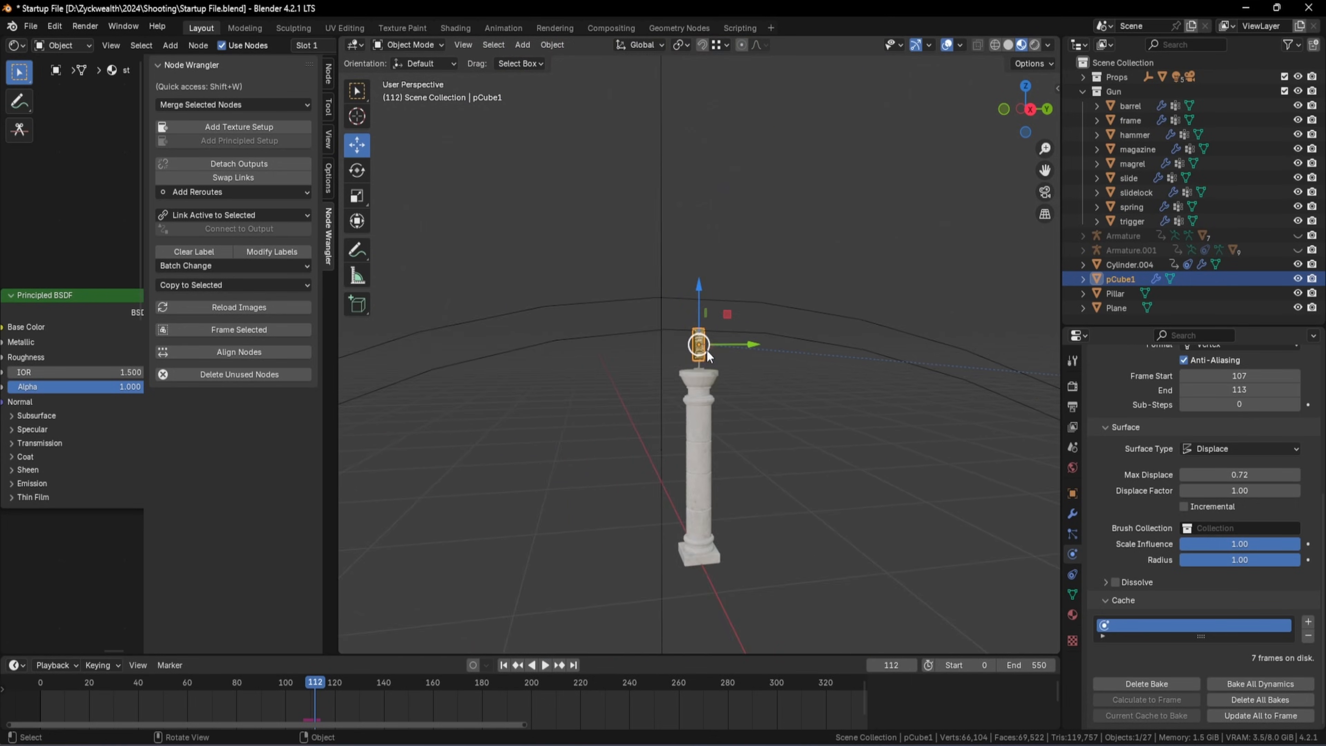
{"action": "scroll", "coordinate": [706, 349], "scroll_direction": "down", "scroll_amount": 4}
{"action": "left_click", "coordinate": [959, 416]}
{"action": "middle_click_drag", "start_coordinate": [959, 412], "coordinate": [118, 128]}
{"action": "left_click", "coordinate": [16, 45]}
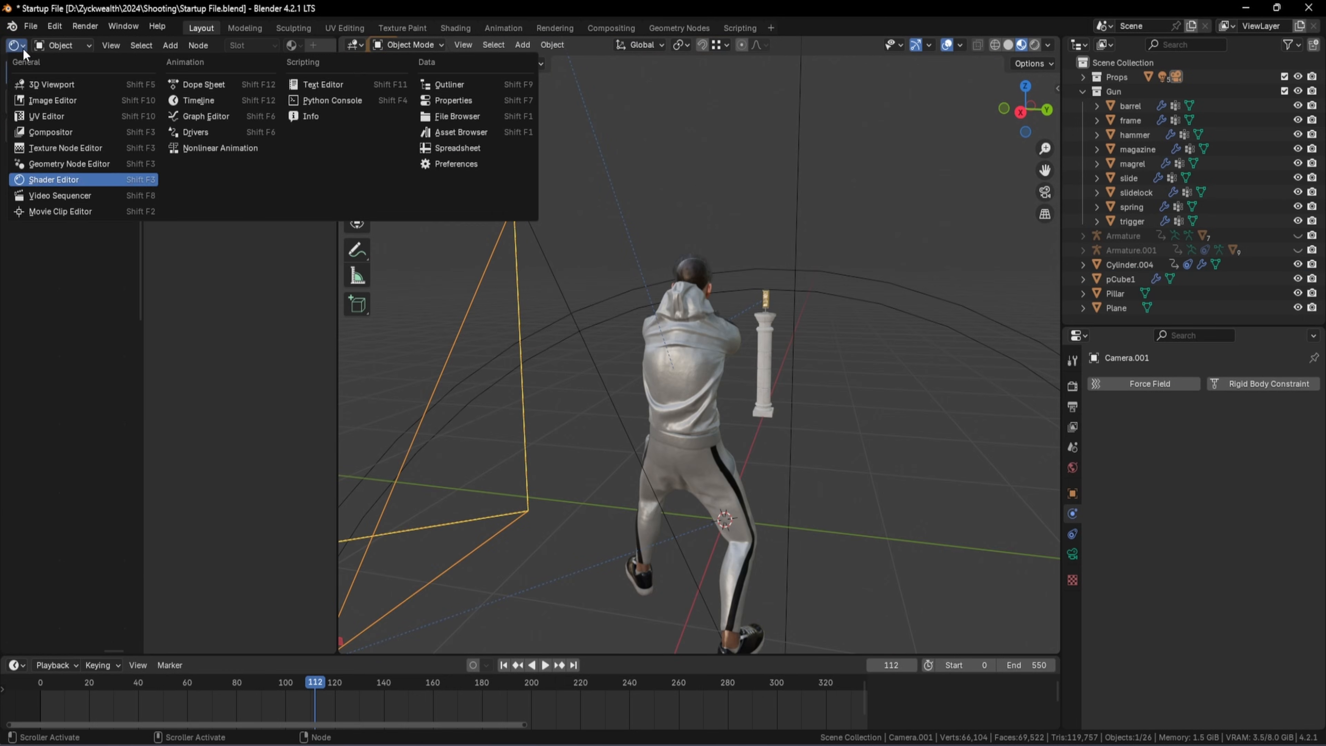
{"action": "left_click", "coordinate": [44, 84]}
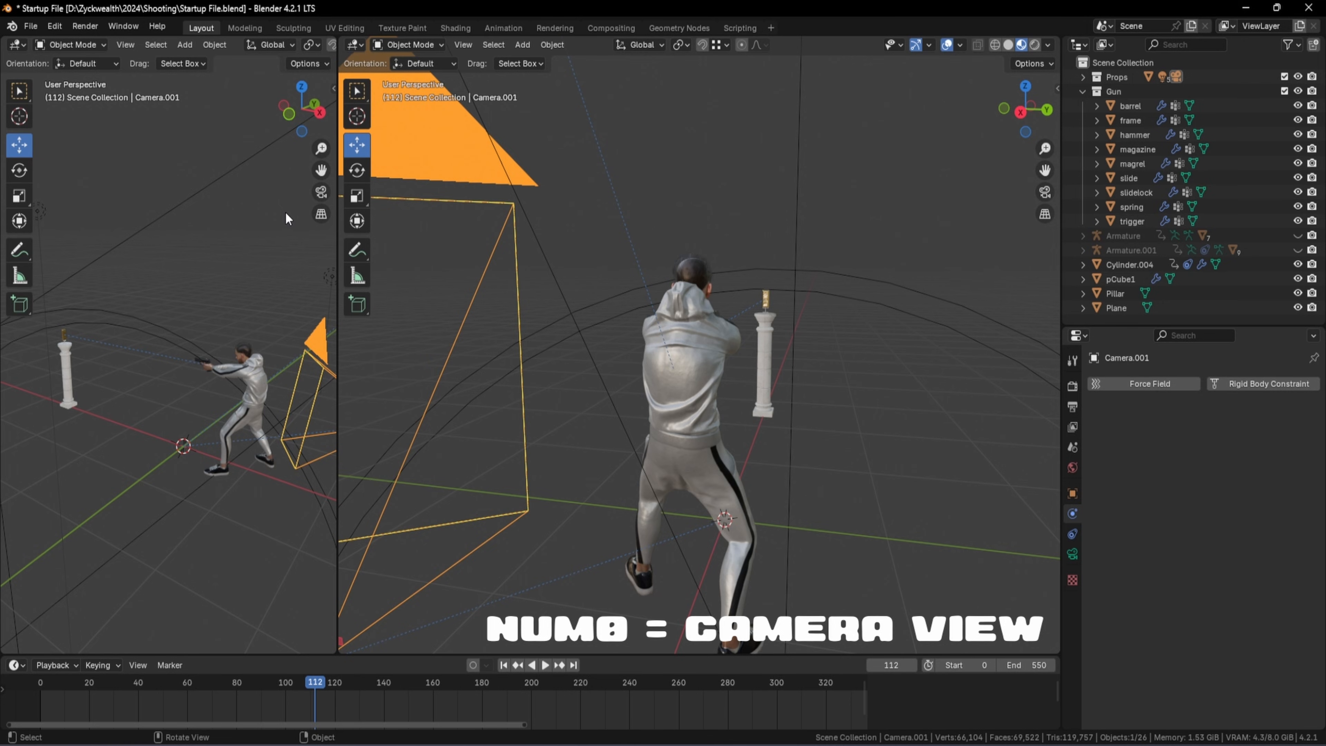
{"action": "key", "text": "KP_0"}
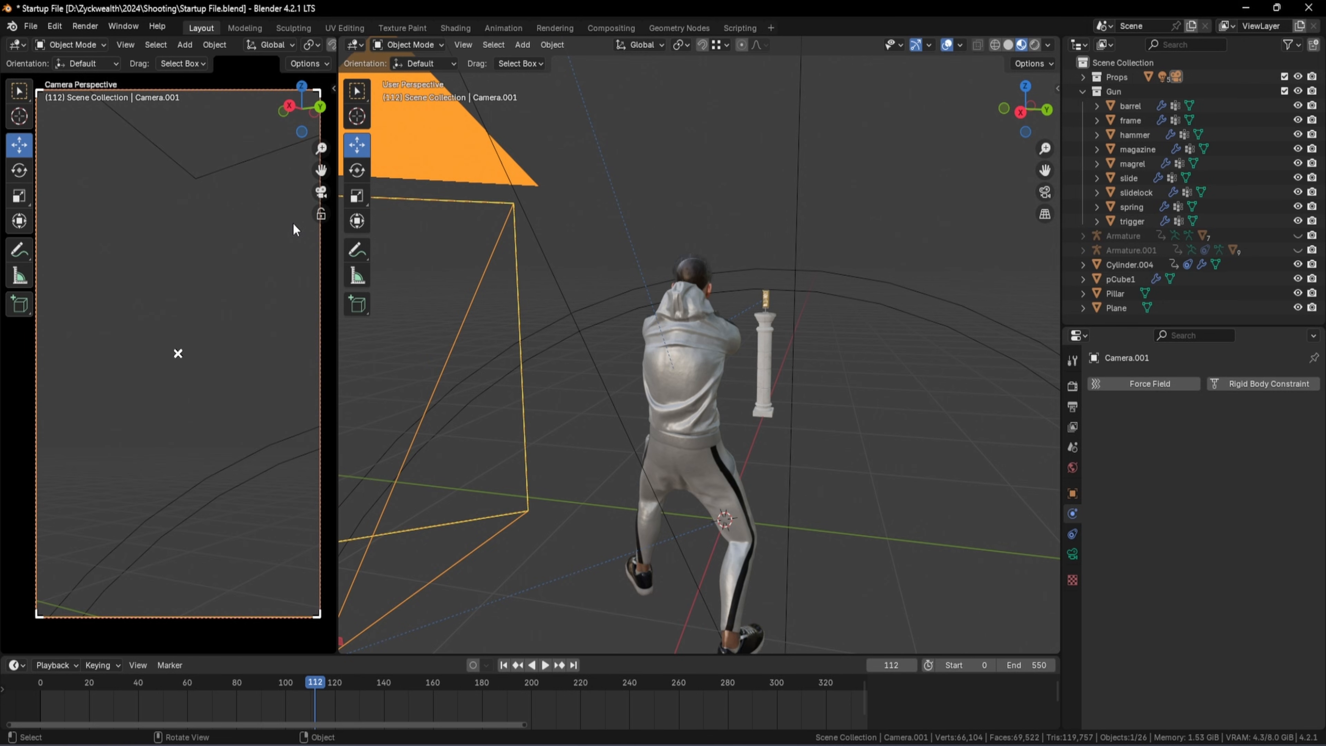
Play the animation backwards and stop at frame 45, with the bullet in flight between gun and pillar
{"action": "middle_click_drag", "start_coordinate": [628, 341], "coordinate": [692, 291]}
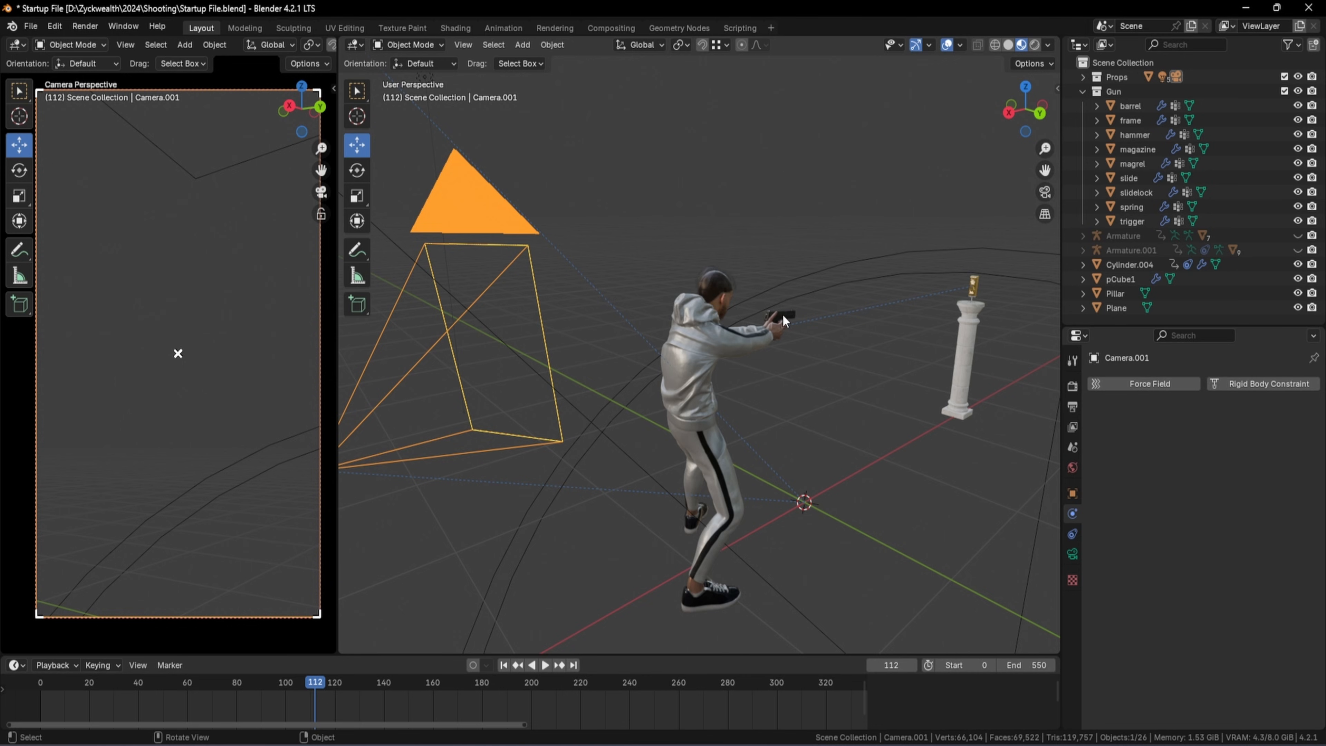
{"action": "key", "text": "shift+ctrl+space"}
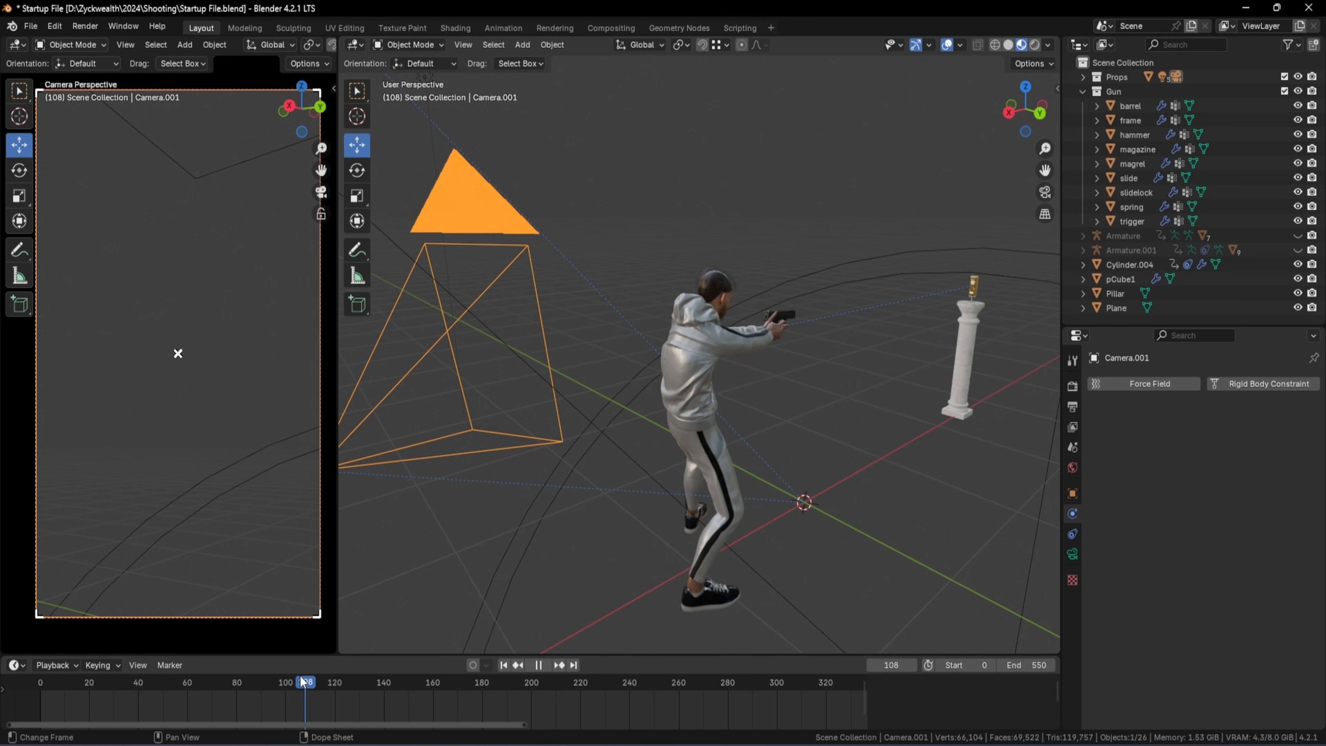
{"action": "key", "text": "space"}
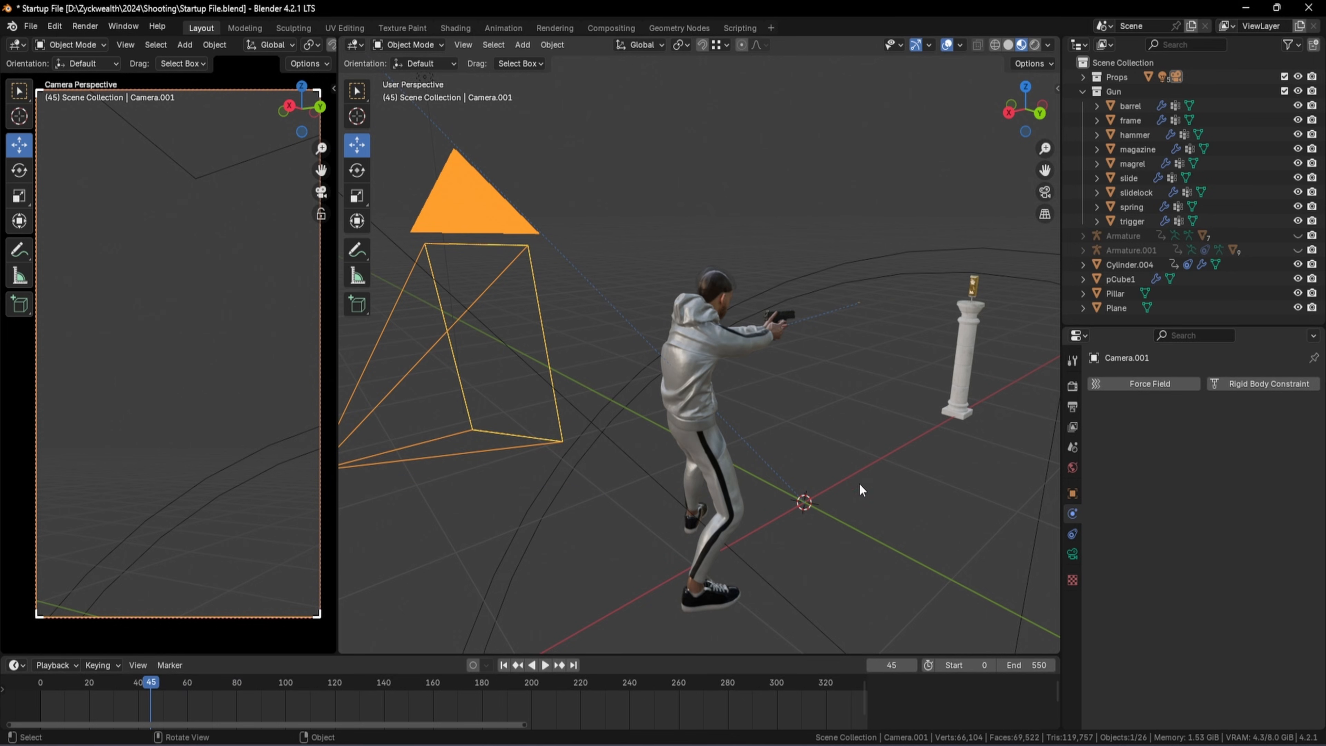
Add a Track To constraint to Camera.001 with the bullet Cylinder.004 as its target
{"action": "left_click", "coordinate": [1072, 534]}
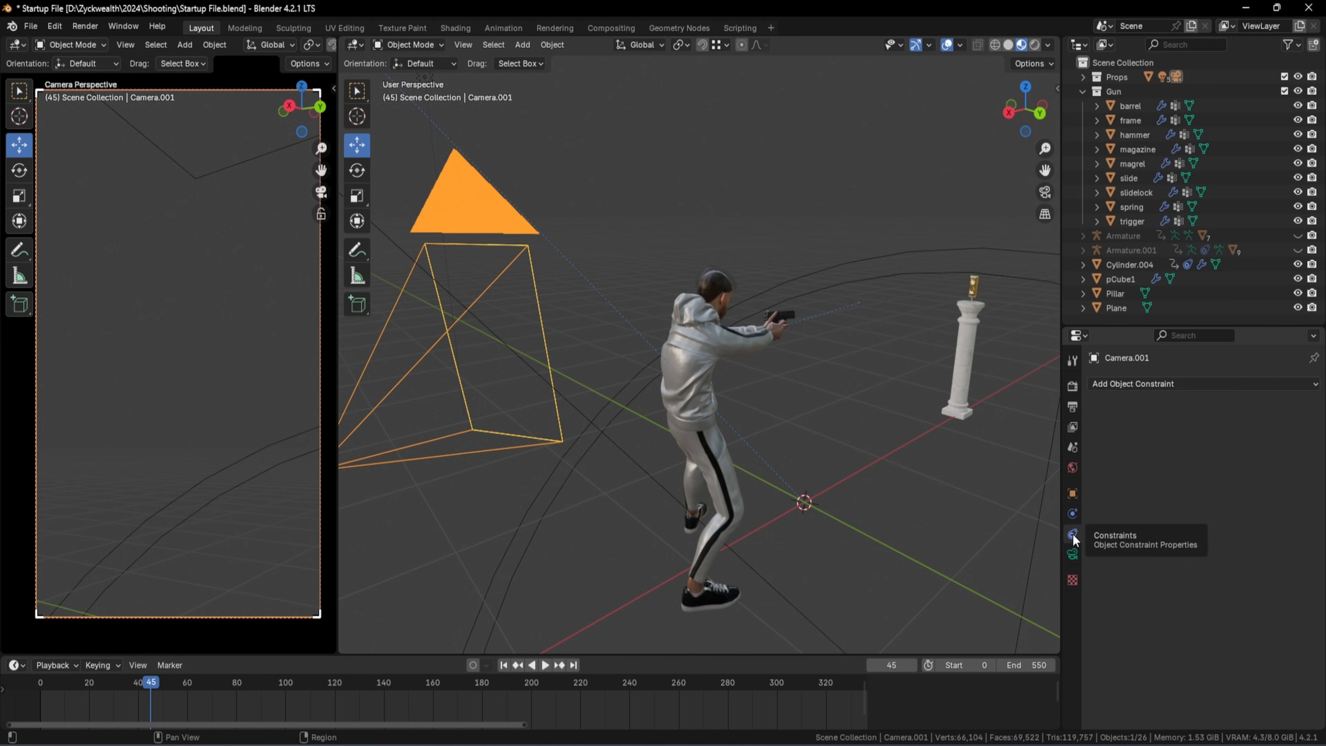
{"action": "left_click", "coordinate": [1293, 386]}
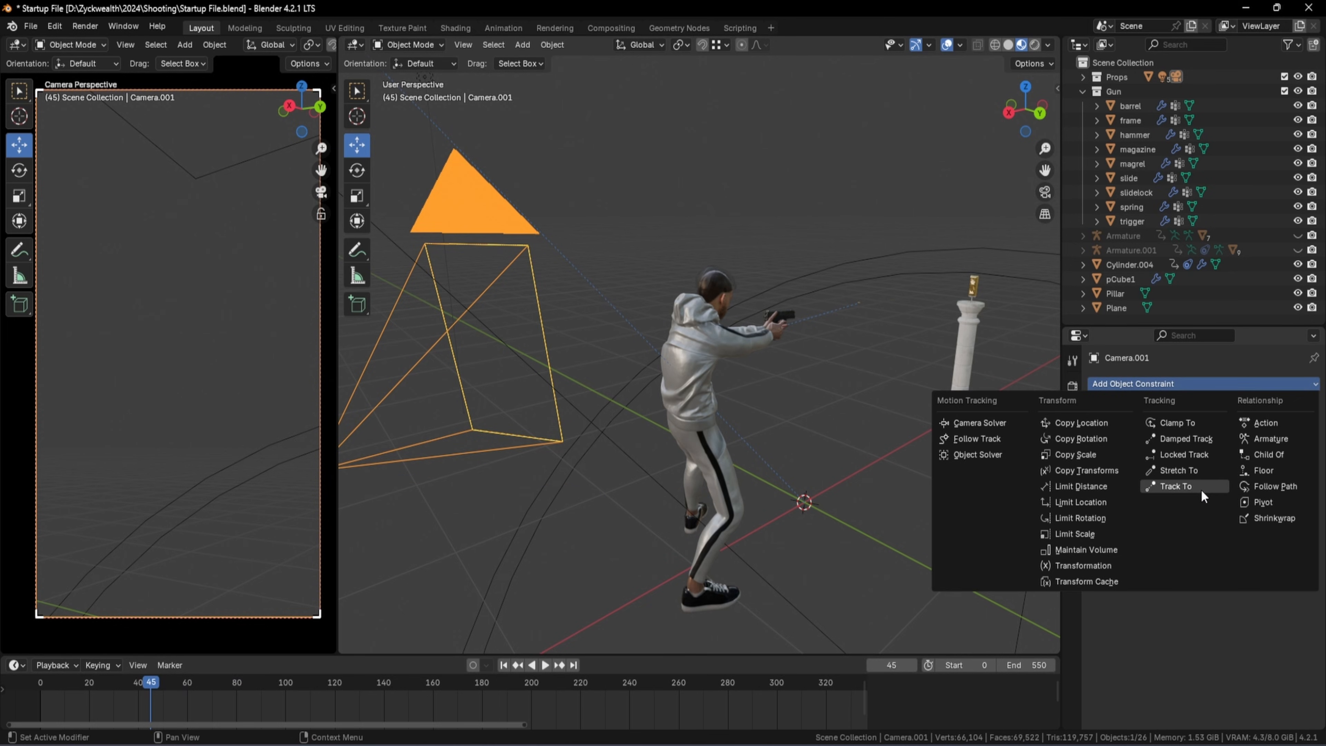
{"action": "left_click", "coordinate": [1175, 486]}
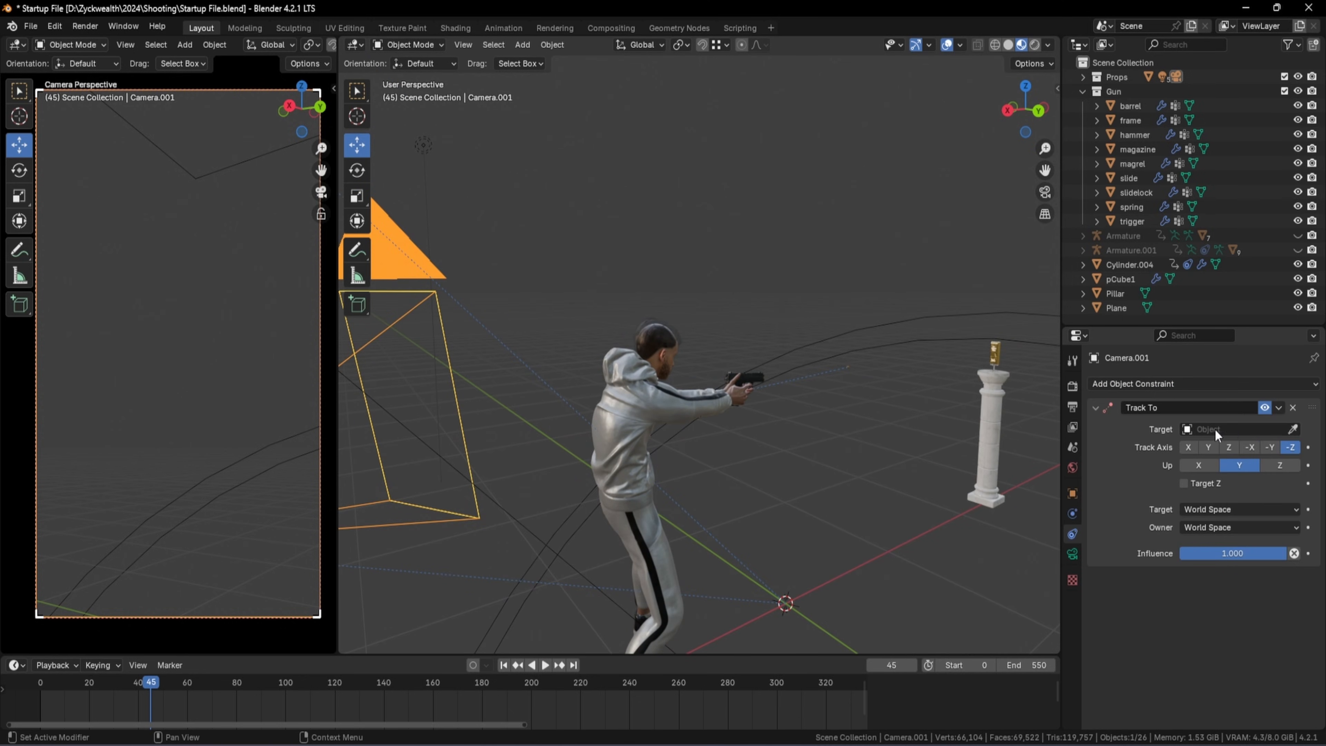
{"action": "left_click", "coordinate": [1293, 429]}
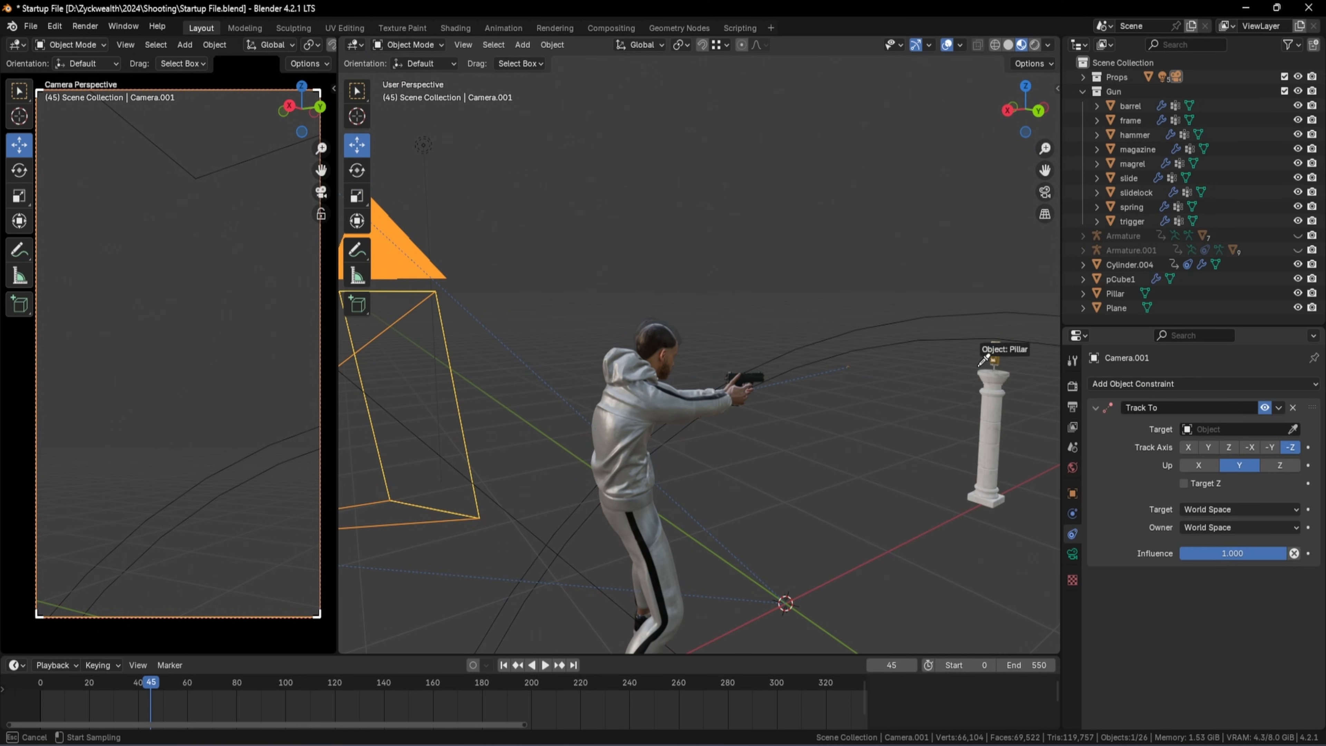
{"action": "left_click", "coordinate": [849, 362]}
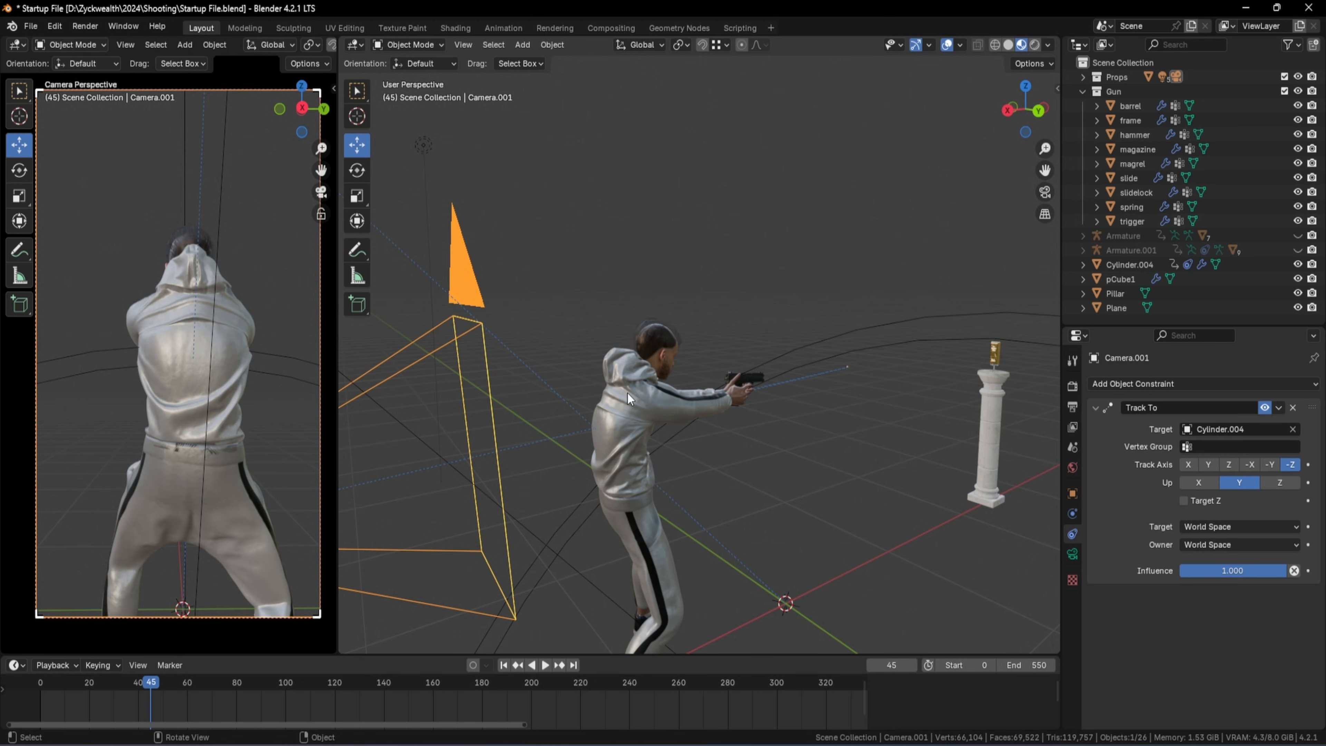
Move Camera.001 forward to just above the gun beside the shooter's head, finishing with -0.1097 m along X
{"action": "scroll", "coordinate": [627, 391], "scroll_direction": "down", "scroll_amount": 3}
{"action": "left_click_drag", "start_coordinate": [409, 392], "coordinate": [499, 141]}
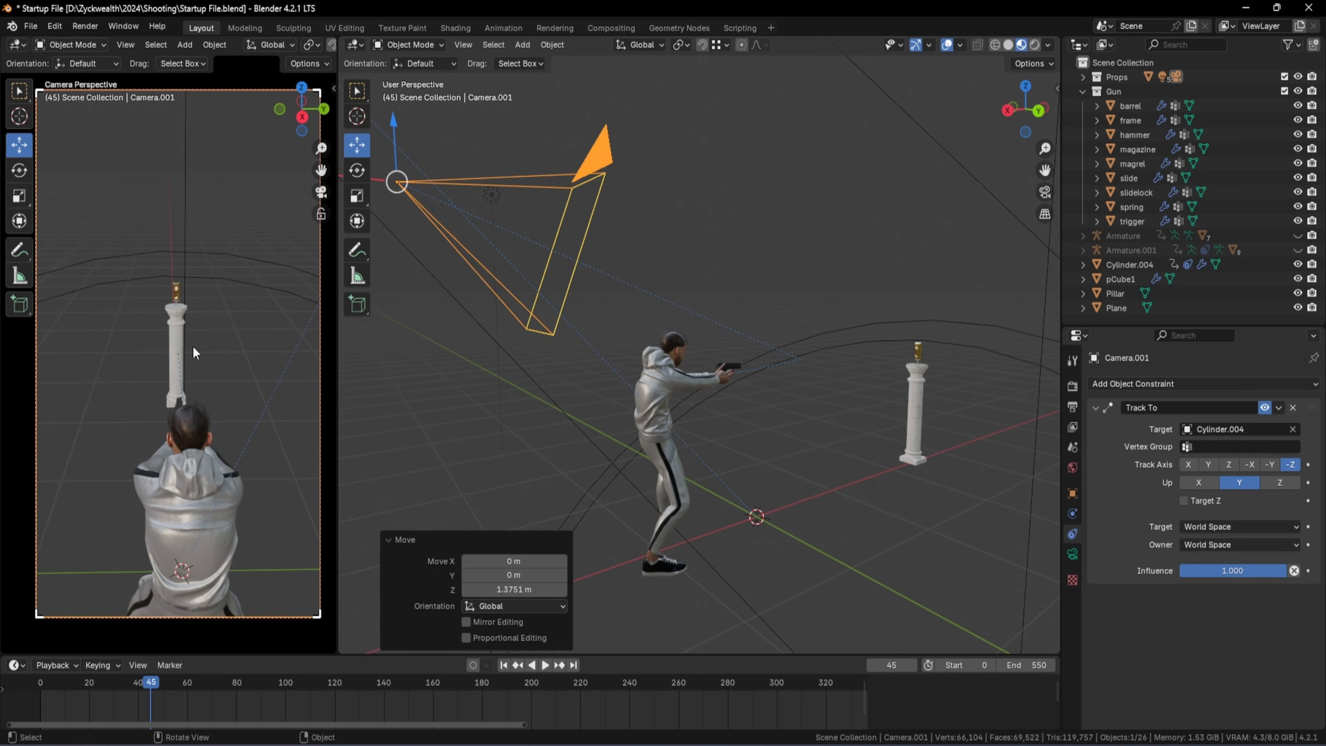
{"action": "middle_click_drag", "start_coordinate": [744, 271], "coordinate": [810, 296], "text": "shift"}
{"action": "left_click_drag", "start_coordinate": [416, 212], "coordinate": [795, 343]}
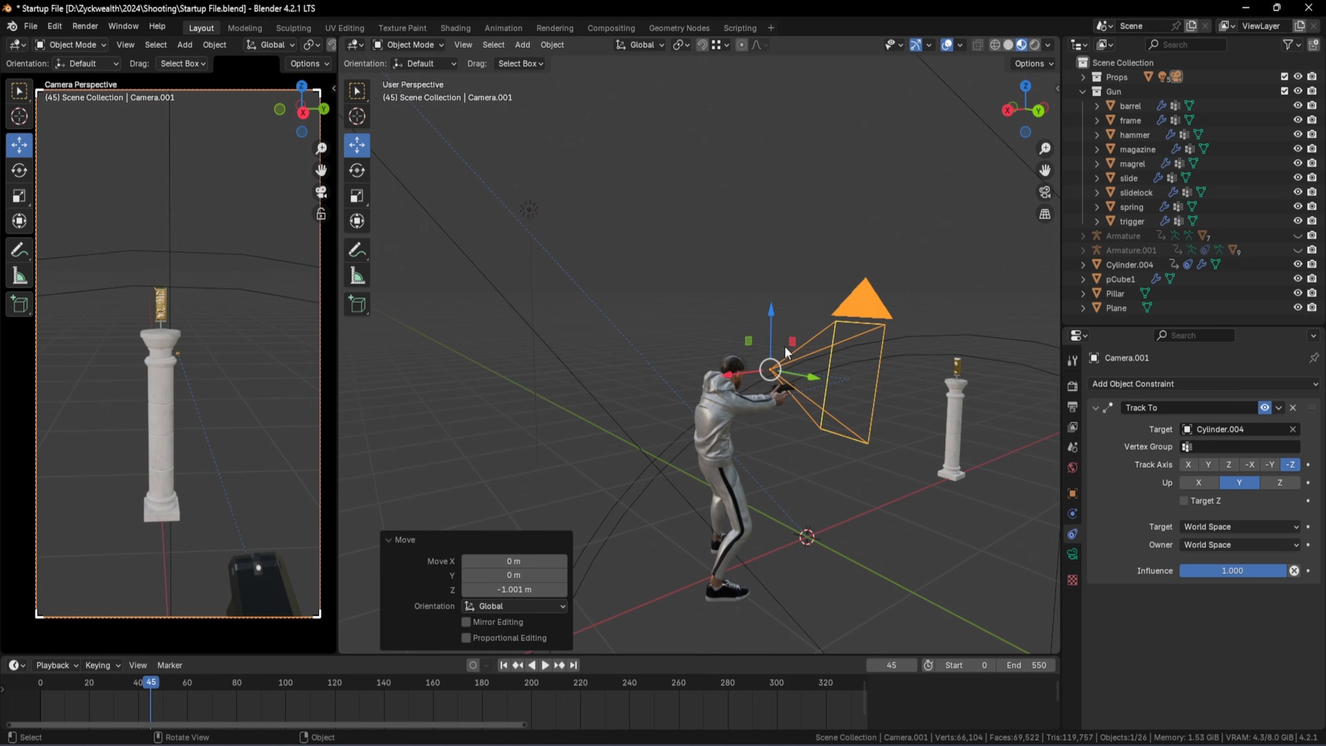
{"action": "left_click_drag", "start_coordinate": [725, 376], "coordinate": [741, 408]}
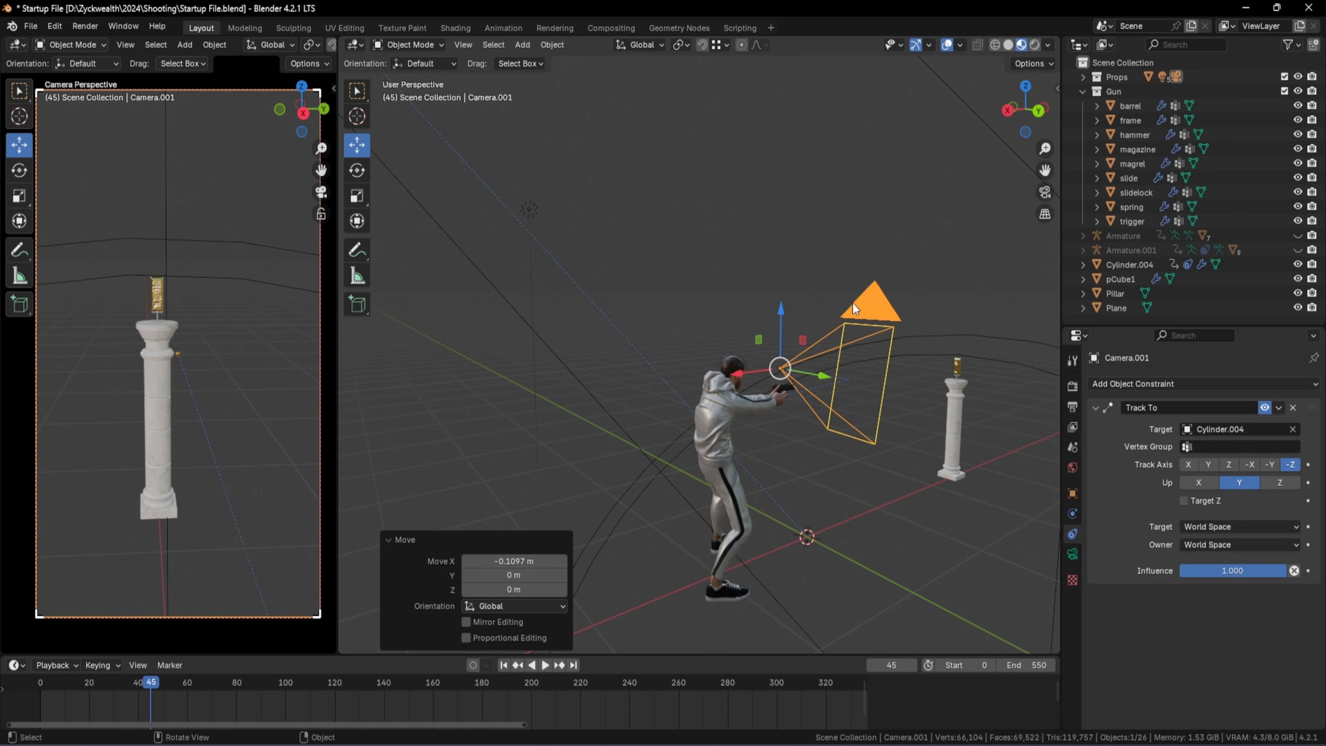
Enable depth of field for Camera.001
{"action": "left_click", "coordinate": [1071, 556]}
{"action": "scroll", "coordinate": [1119, 443], "scroll_direction": "down", "scroll_amount": 6}
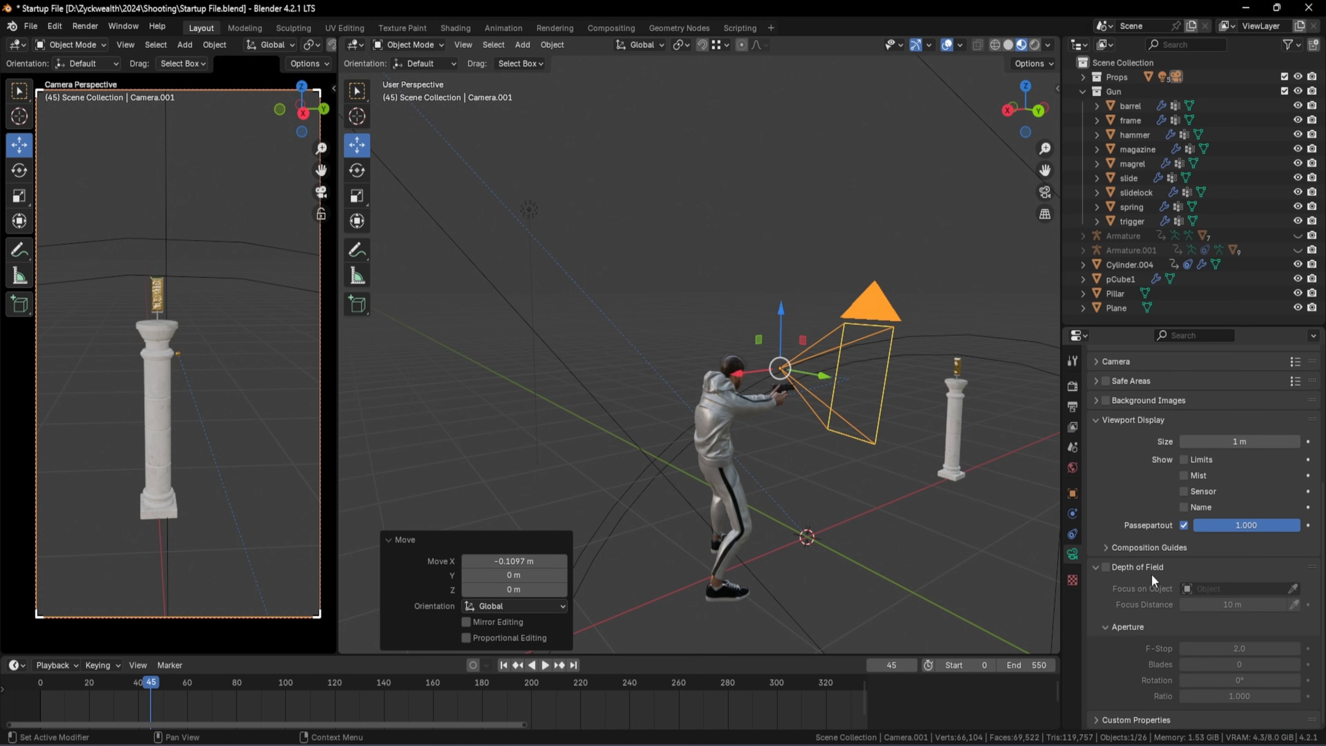
{"action": "left_click", "coordinate": [1105, 567]}
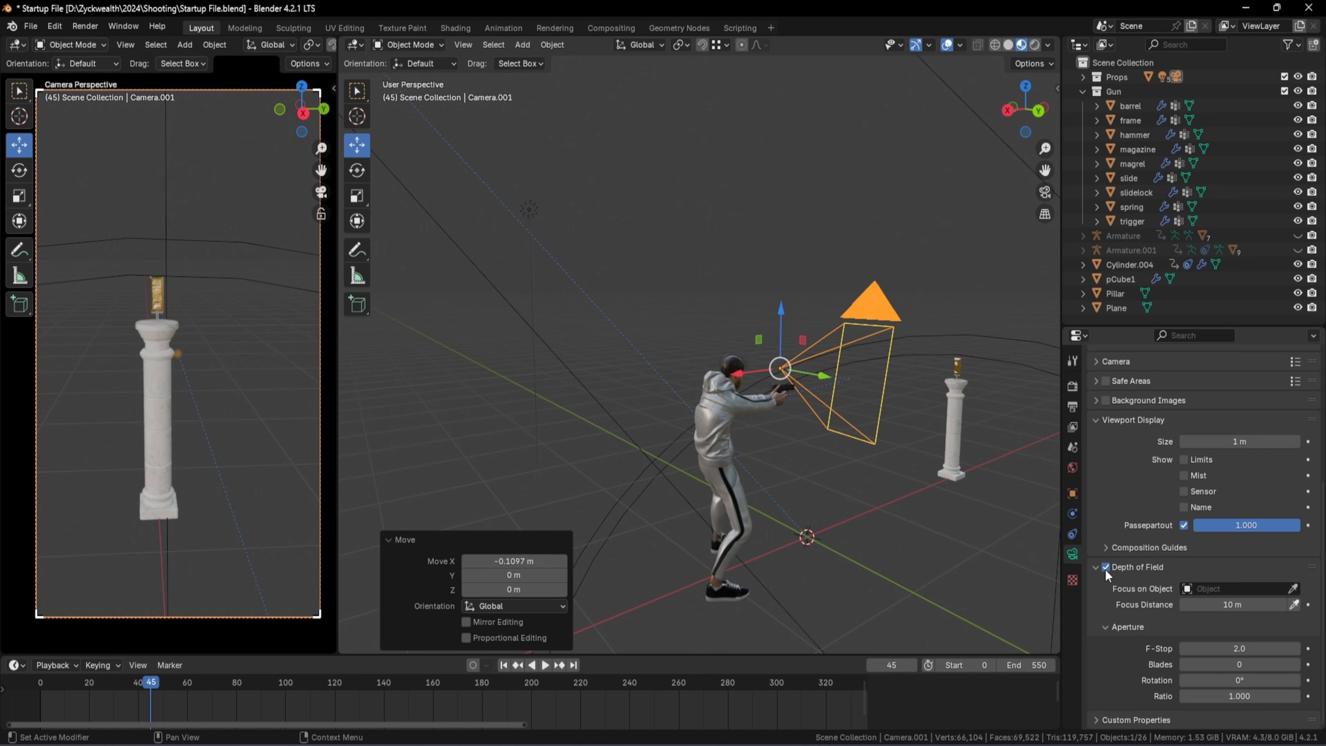
Set the camera's focus object to the bullet Cylinder.004 and the F-Stop to 6.0
{"action": "scroll", "coordinate": [872, 373], "scroll_direction": "up", "scroll_amount": 3}
{"action": "middle_click_drag", "start_coordinate": [929, 351], "coordinate": [829, 339]}
{"action": "left_click", "coordinate": [1293, 589]}
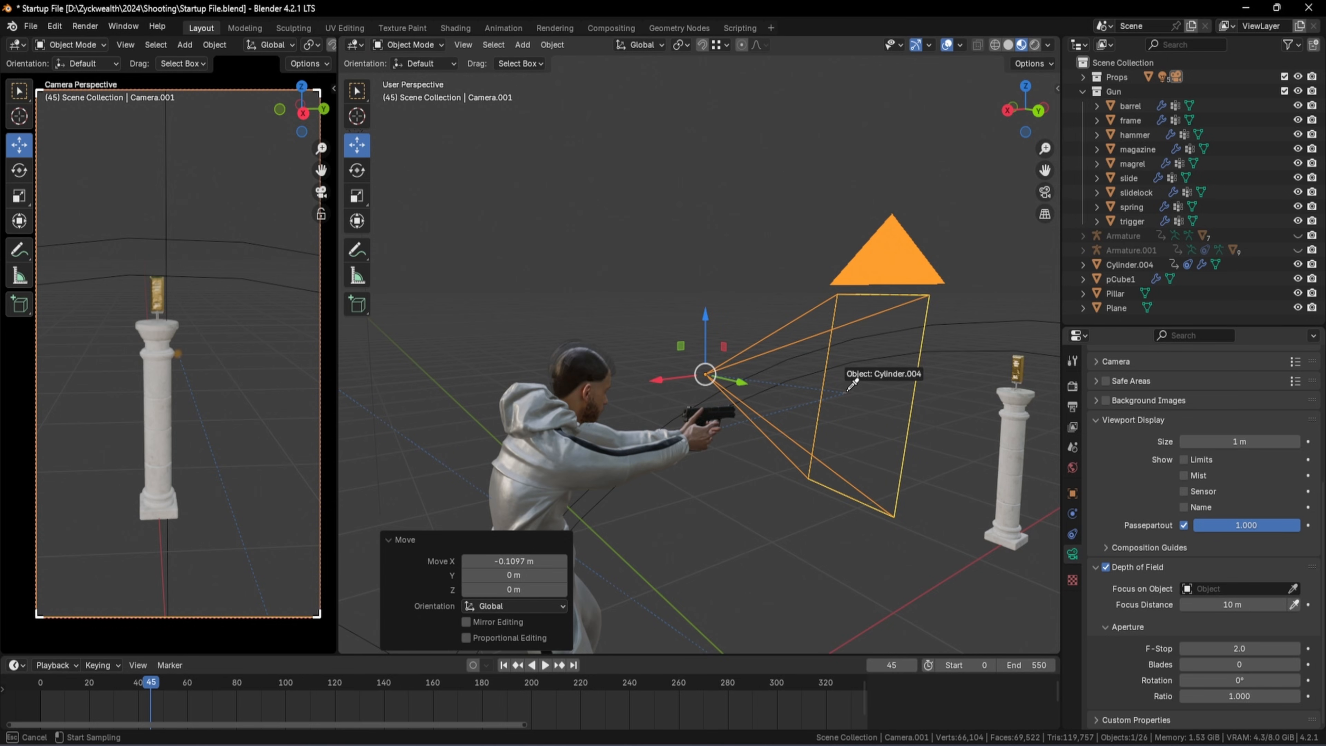
{"action": "left_click", "coordinate": [849, 386]}
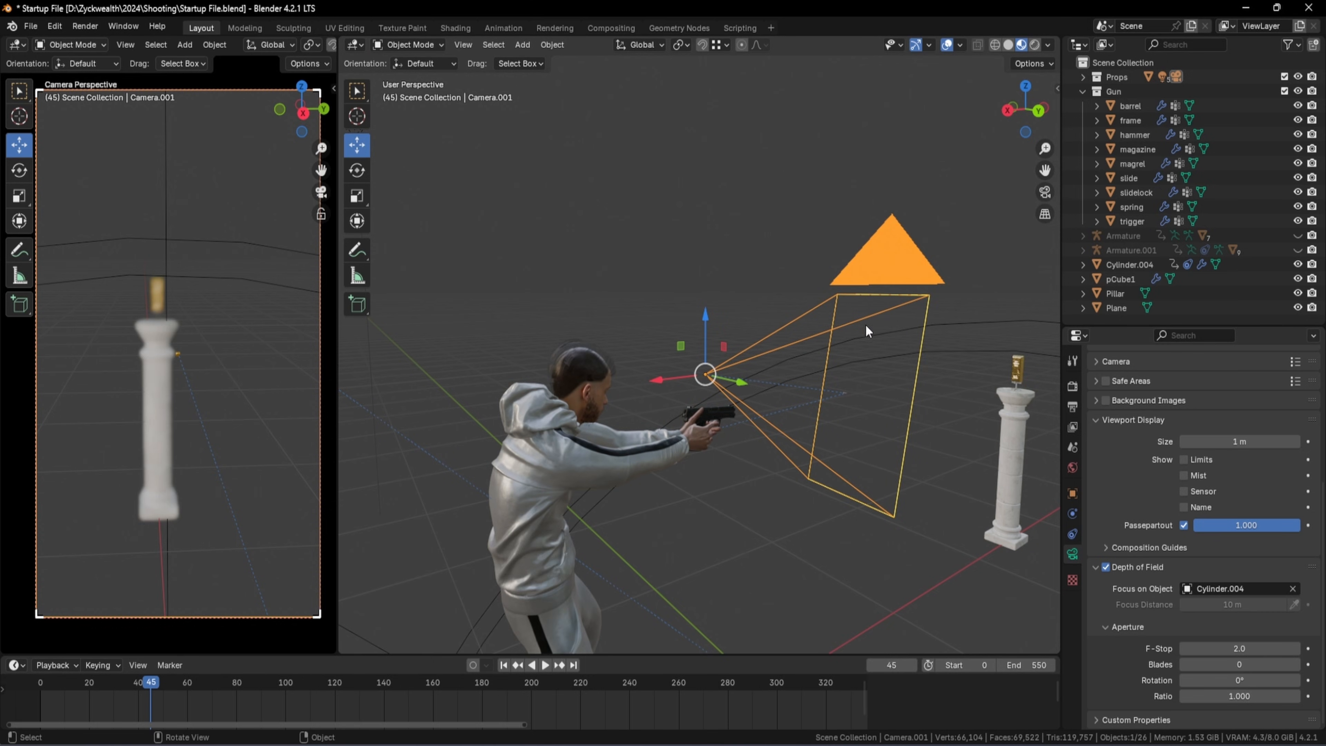
{"action": "left_click", "coordinate": [1263, 646]}
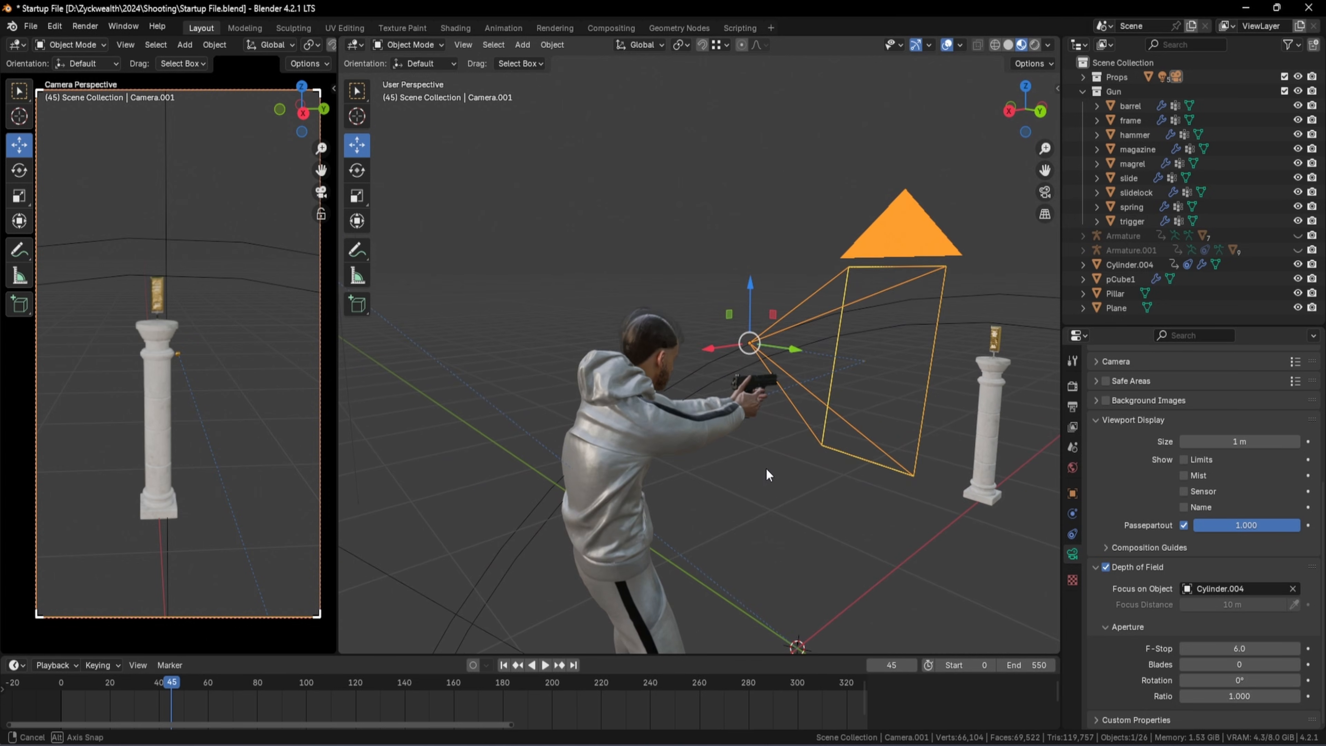
{"action": "middle_click_drag", "start_coordinate": [767, 474], "coordinate": [818, 475]}
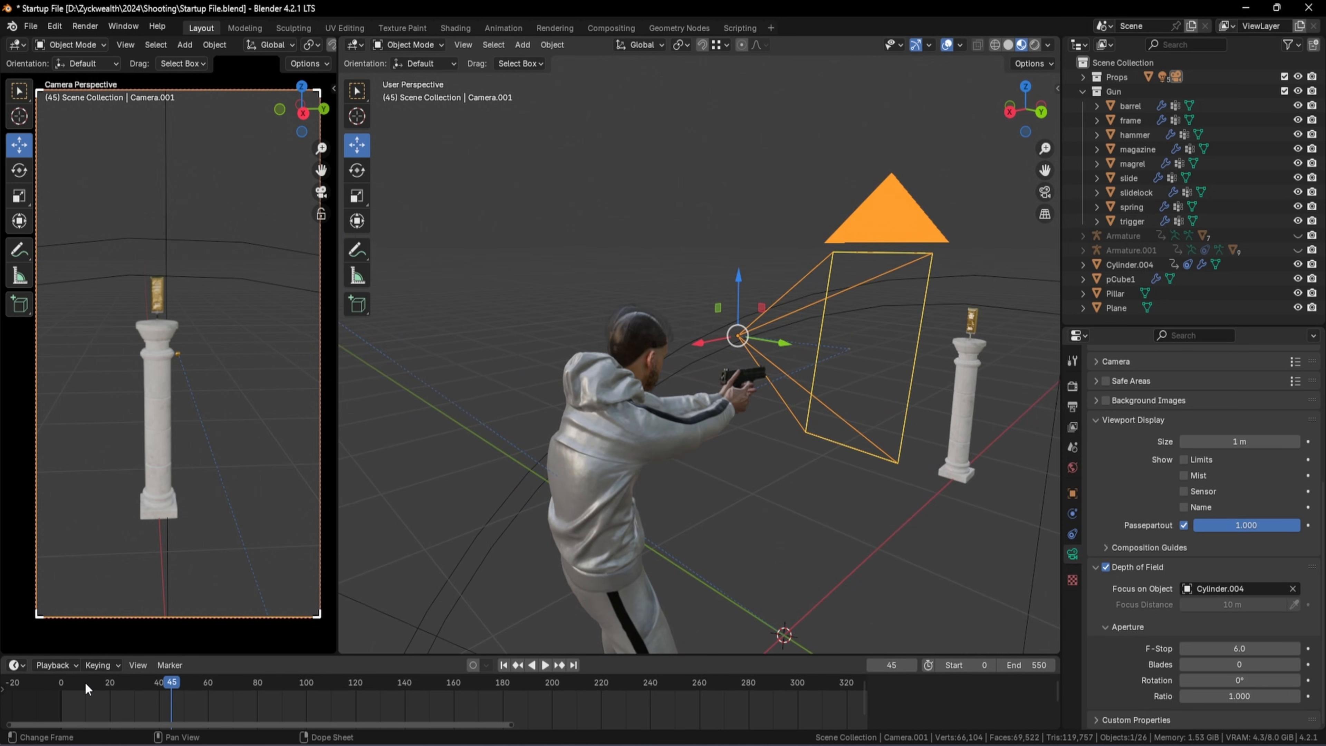
At frame 0, move Camera.001 back behind the shooter's shoulder, finishing with -0.023097 m along Y, and keyframe it
{"action": "left_click_drag", "start_coordinate": [128, 679], "coordinate": [59, 681]}
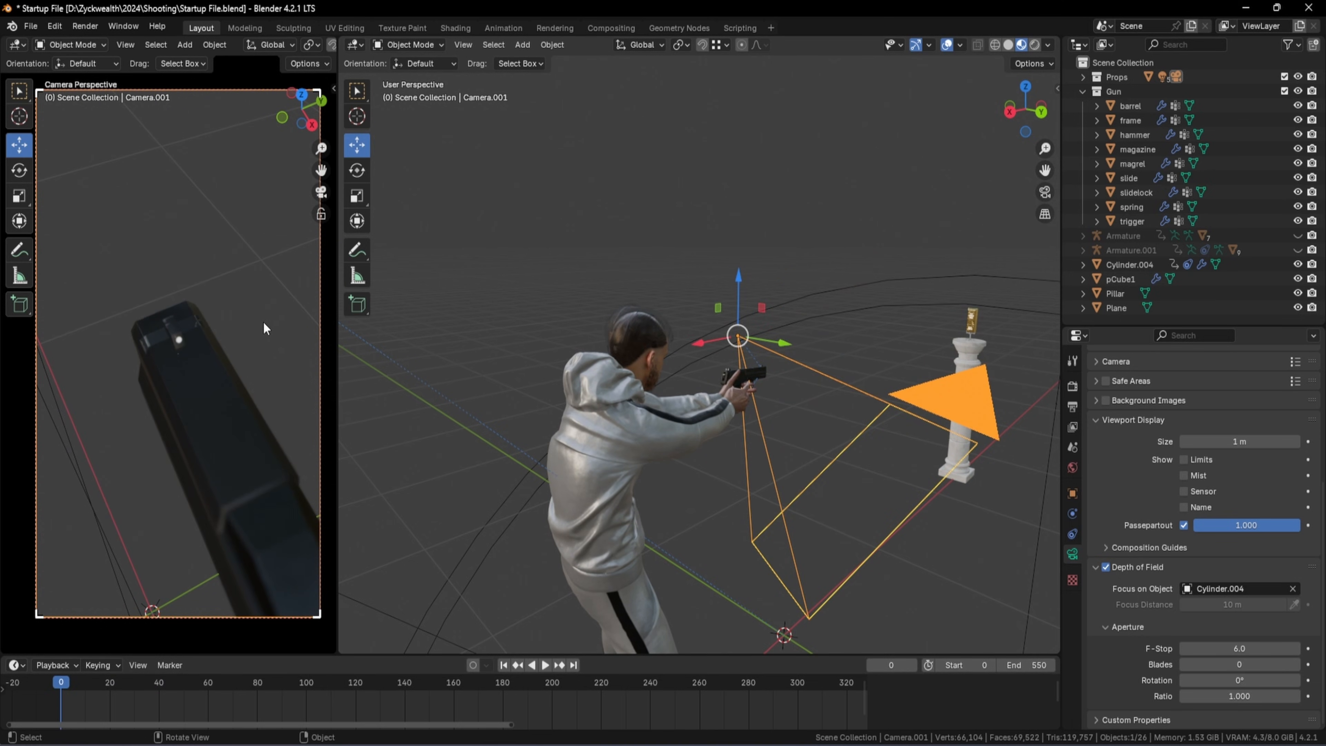
{"action": "left_click_drag", "start_coordinate": [699, 343], "coordinate": [654, 385]}
{"action": "left_click_drag", "start_coordinate": [568, 405], "coordinate": [623, 405]}
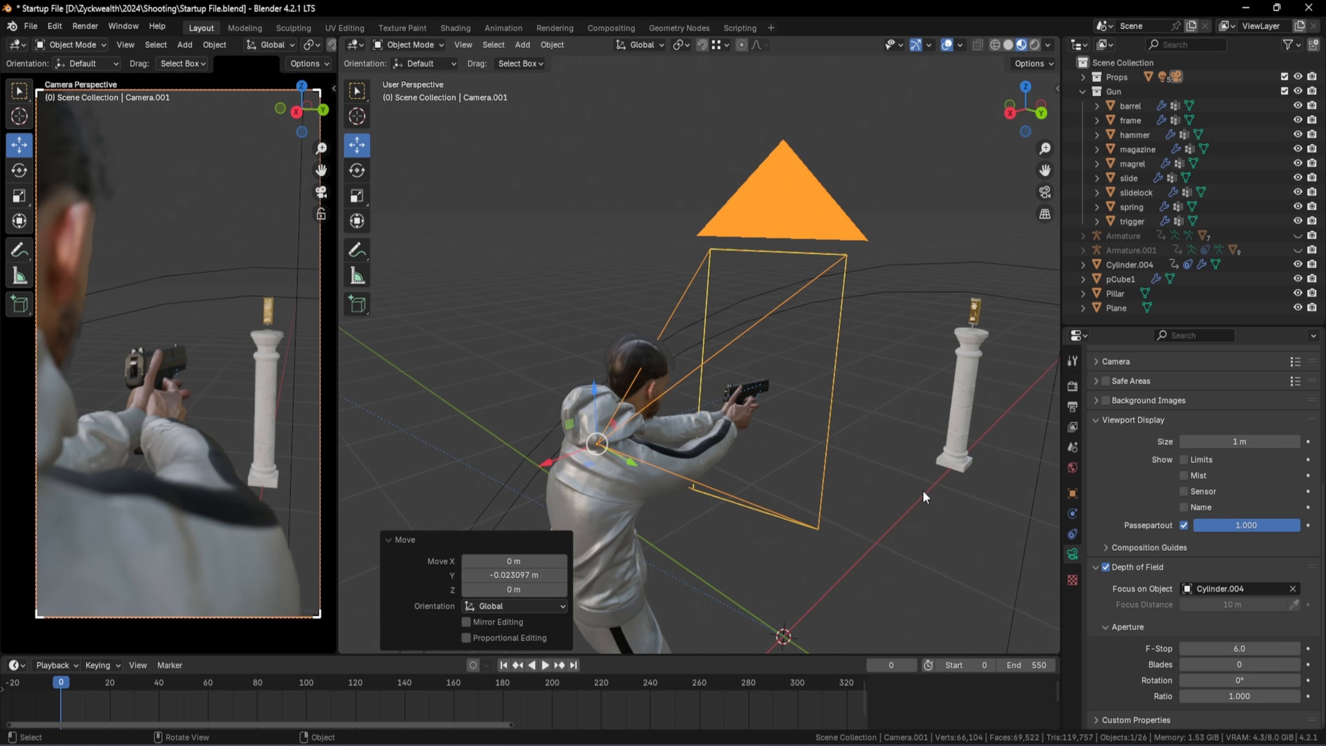
{"action": "key", "text": "i"}
At frame 37, move Camera.001 forward past the gun beside the bullet, finishing with -0.12316 m along Z, and keyframe it
{"action": "key", "text": "space"}
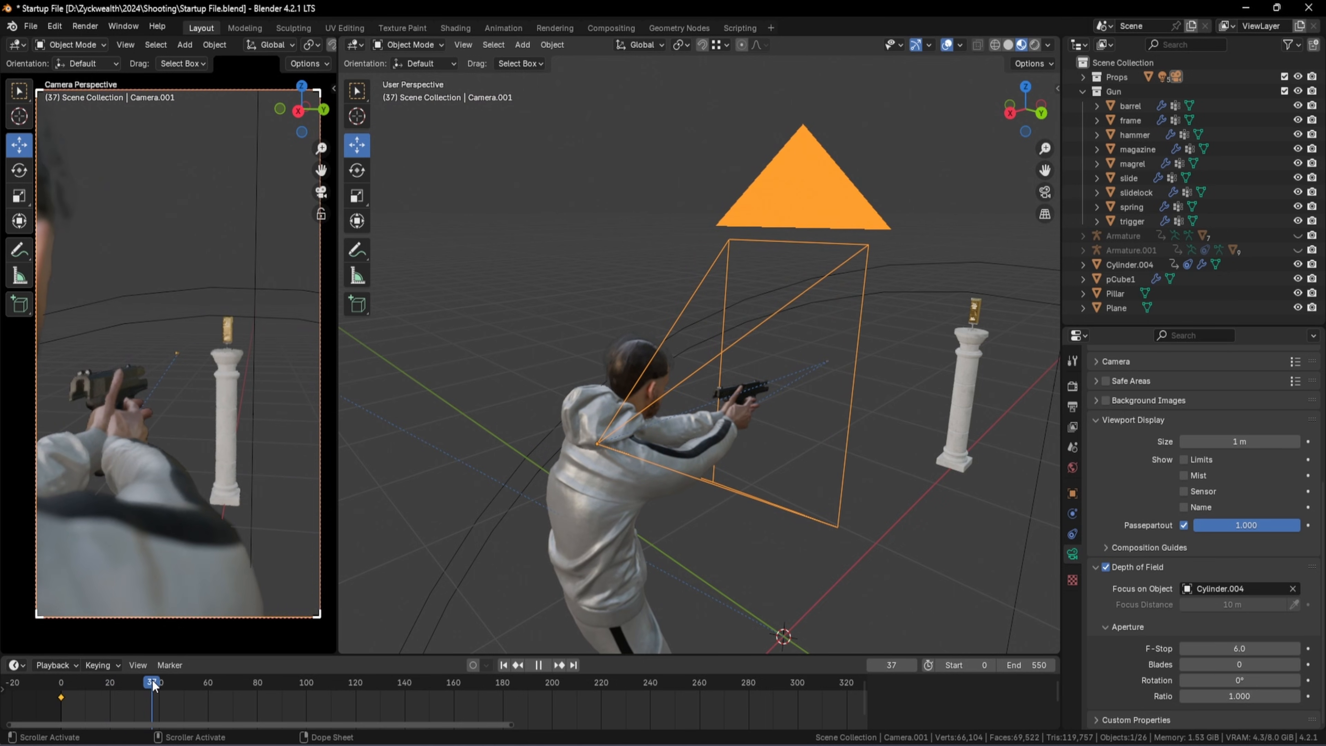
{"action": "key", "text": "space"}
{"action": "left_click_drag", "start_coordinate": [544, 466], "coordinate": [845, 430]}
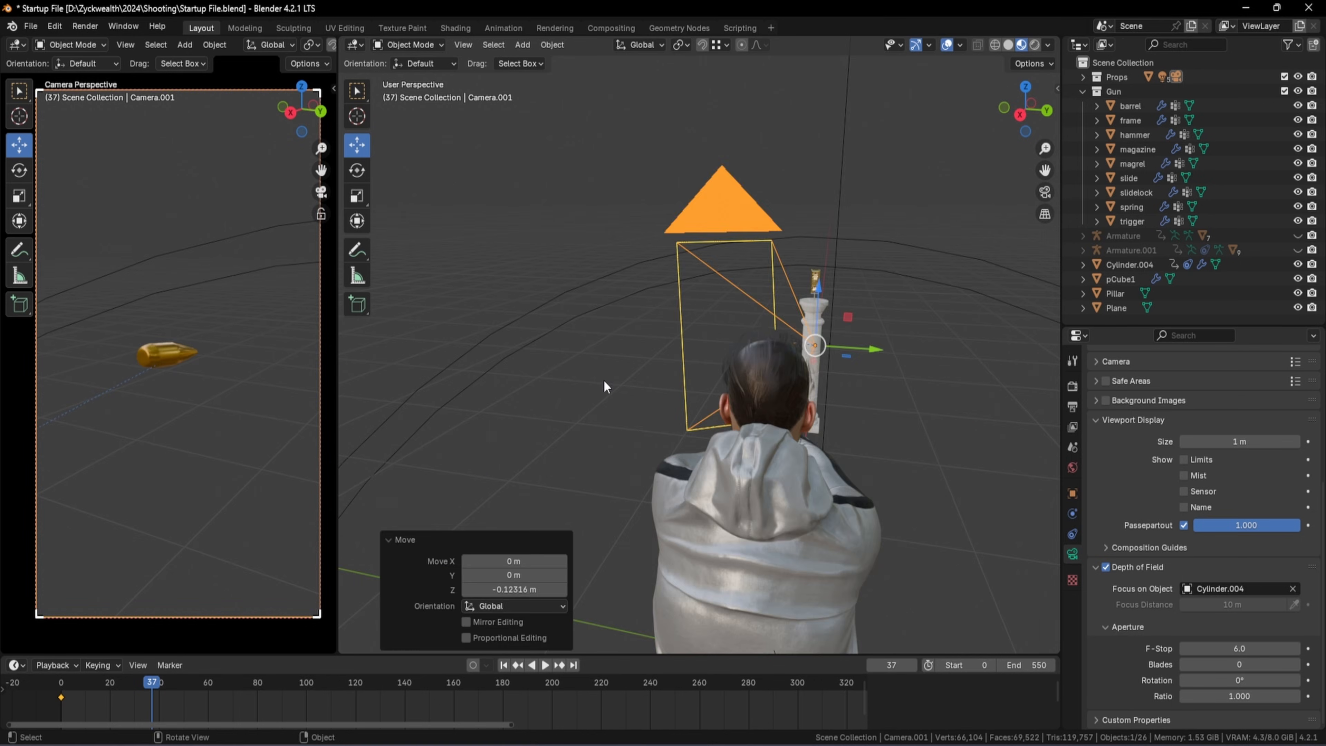
{"action": "middle_click_drag", "start_coordinate": [603, 379], "coordinate": [585, 372]}
{"action": "left_click", "coordinate": [587, 371]}
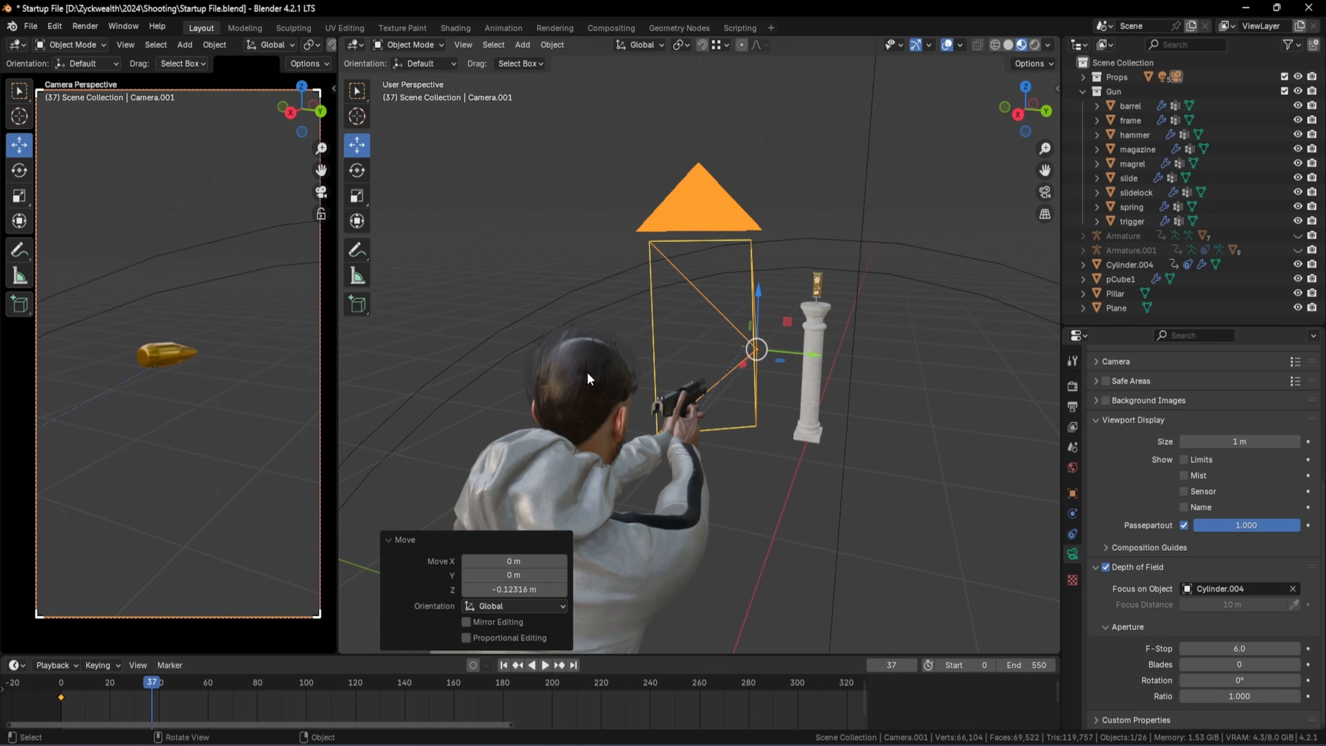
{"action": "key", "text": "i"}
Preview the camera motion, and at frame 75 move Camera.001 towards the pillar, finishing with -0.057133 m along X, and keyframe it
{"action": "left_click", "coordinate": [60, 687]}
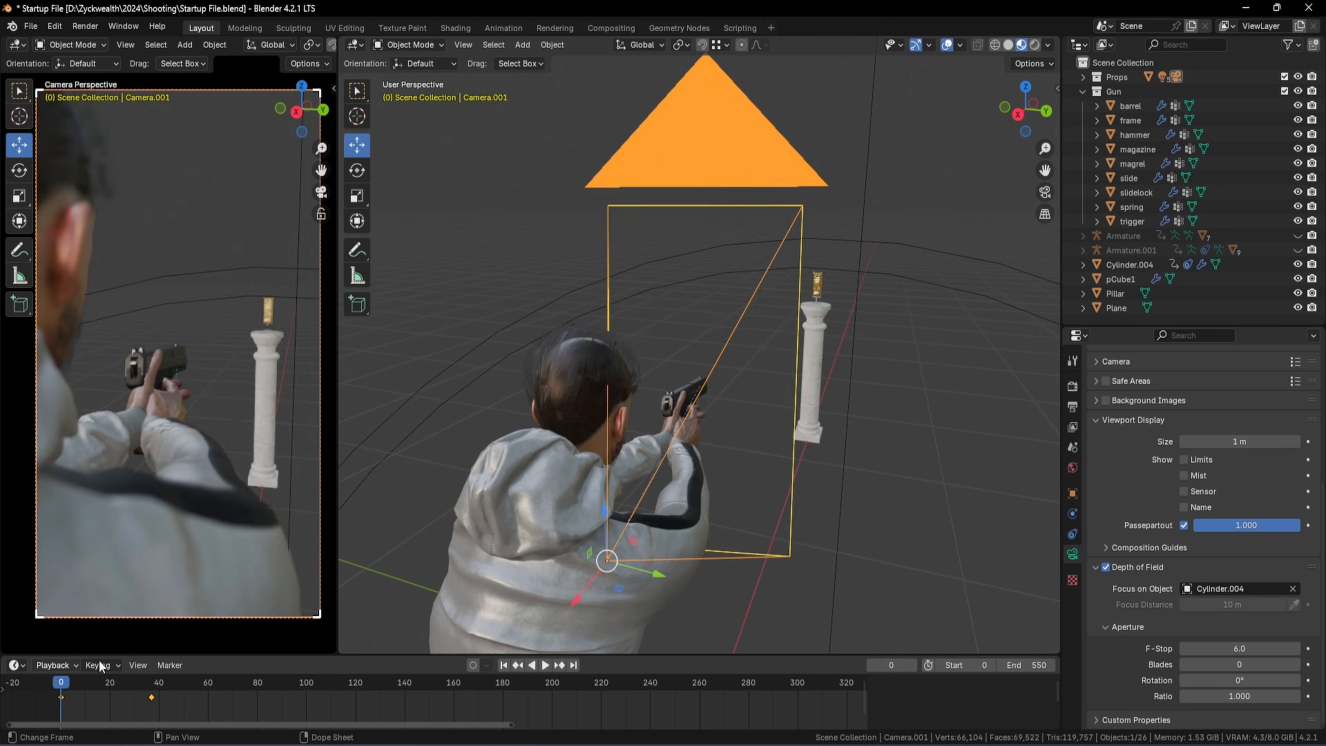
{"action": "middle_click_drag", "start_coordinate": [775, 464], "coordinate": [874, 458]}
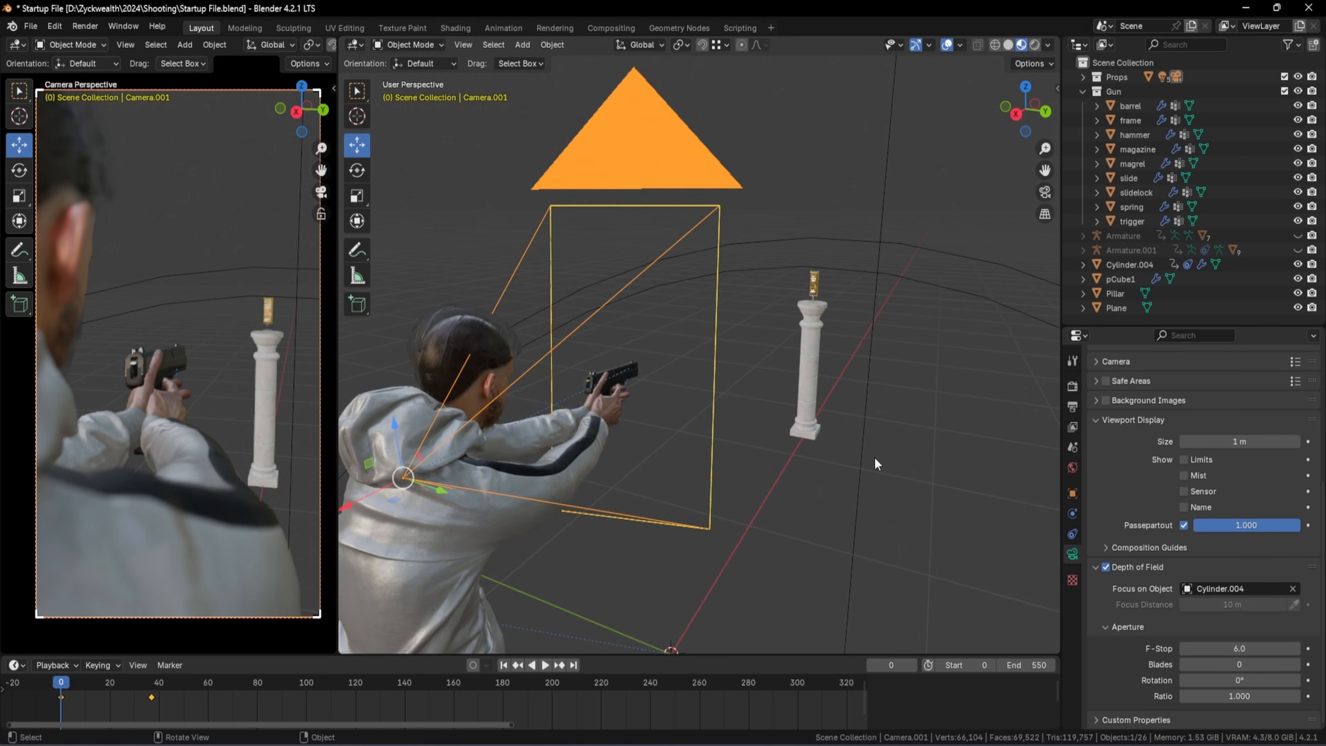
{"action": "key", "text": "space"}
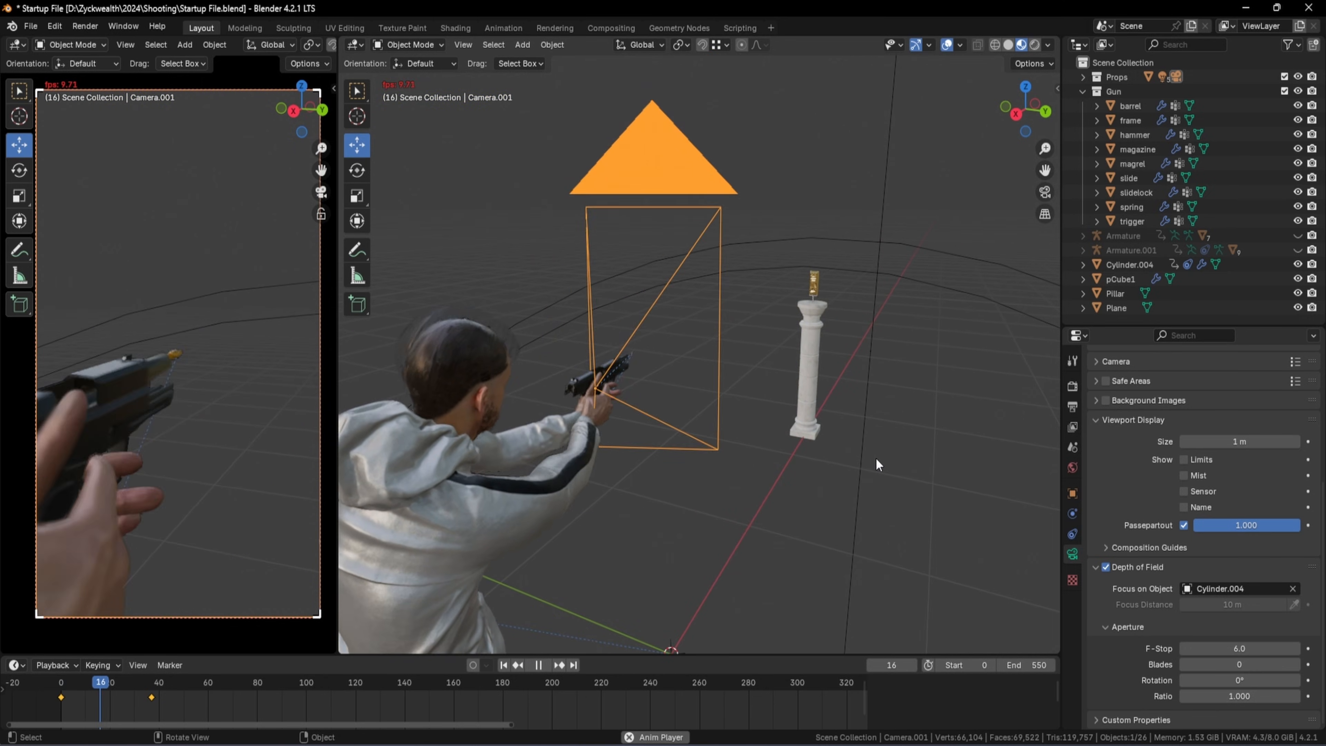
{"action": "key", "text": "space"}
{"action": "left_click_drag", "start_coordinate": [162, 687], "coordinate": [243, 686]}
{"action": "left_click", "coordinate": [810, 343]}
{"action": "middle_click_drag", "start_coordinate": [810, 343], "coordinate": [767, 327]}
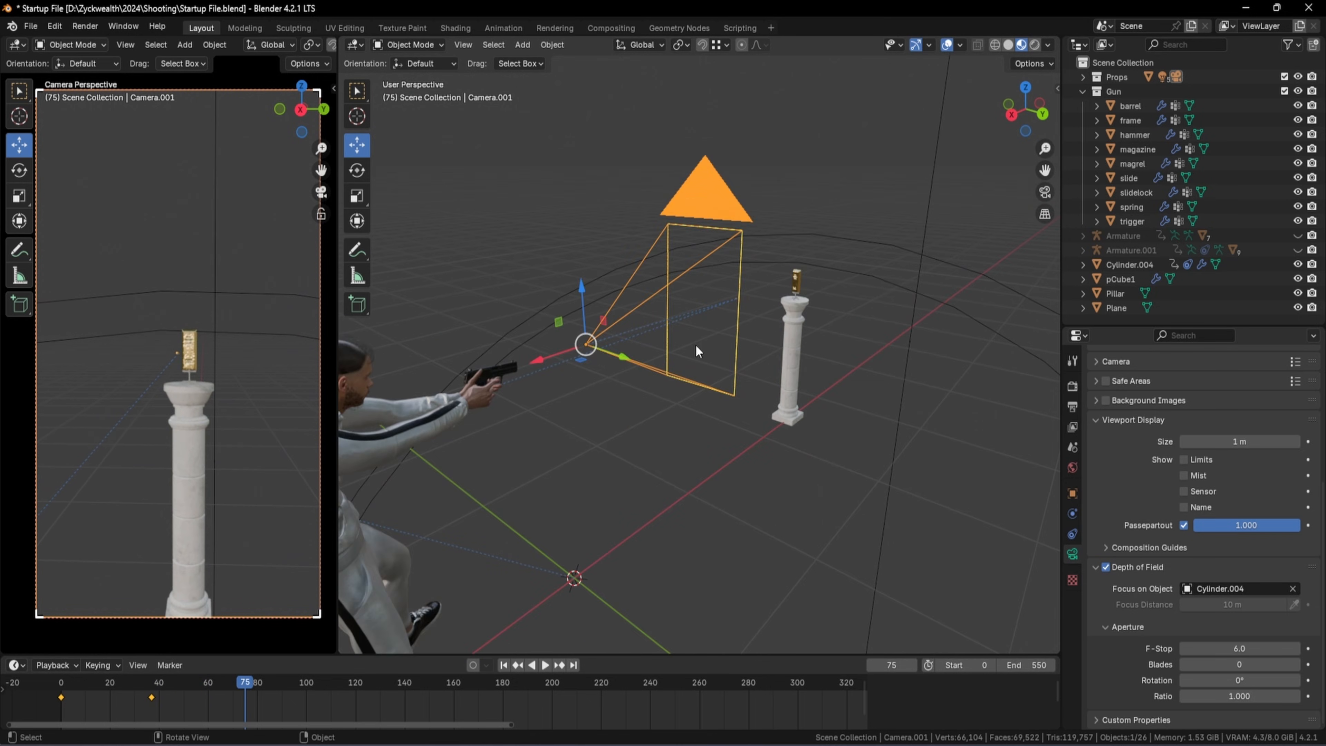
{"action": "left_click_drag", "start_coordinate": [535, 361], "coordinate": [675, 363]}
{"action": "left_click_drag", "start_coordinate": [713, 247], "coordinate": [713, 259]}
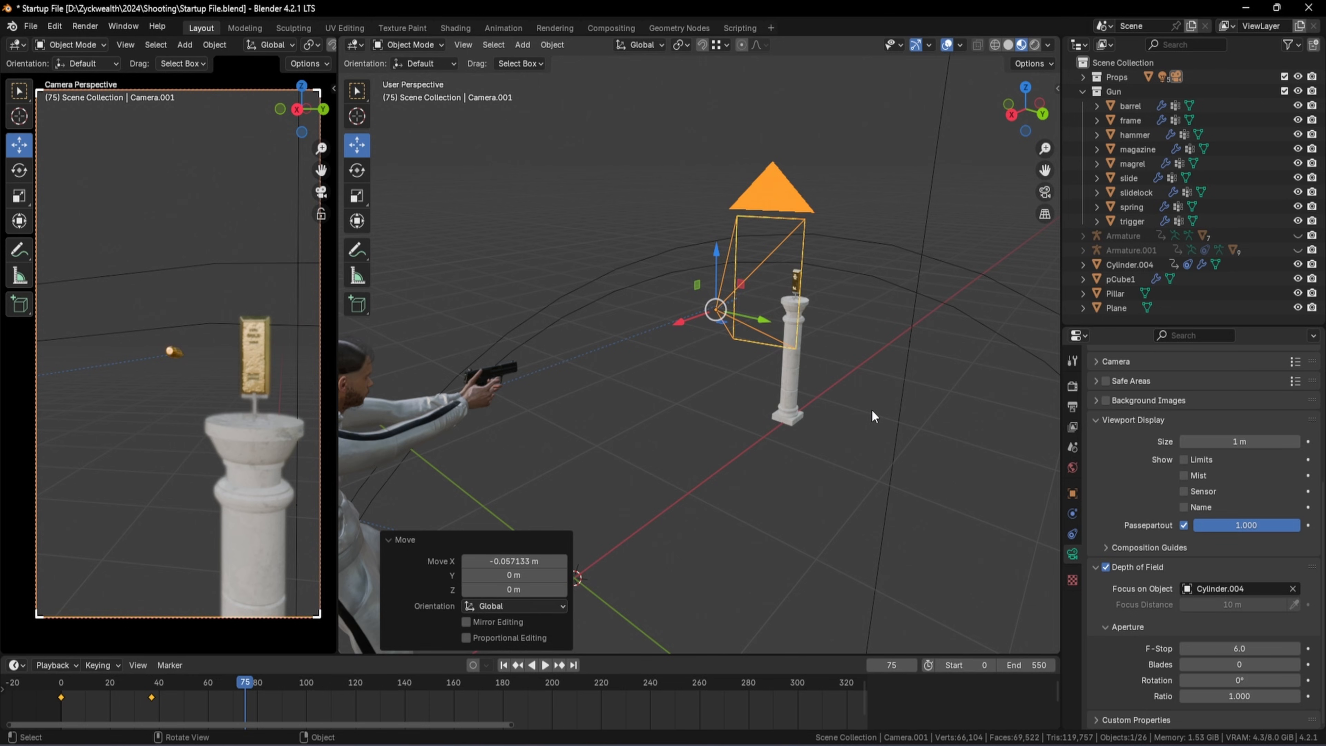
{"action": "key", "text": "i"}
Play and scrub the camera animation up to the moment the bullet reaches the gold block
{"action": "left_click", "coordinate": [126, 681]}
{"action": "key", "text": "space"}
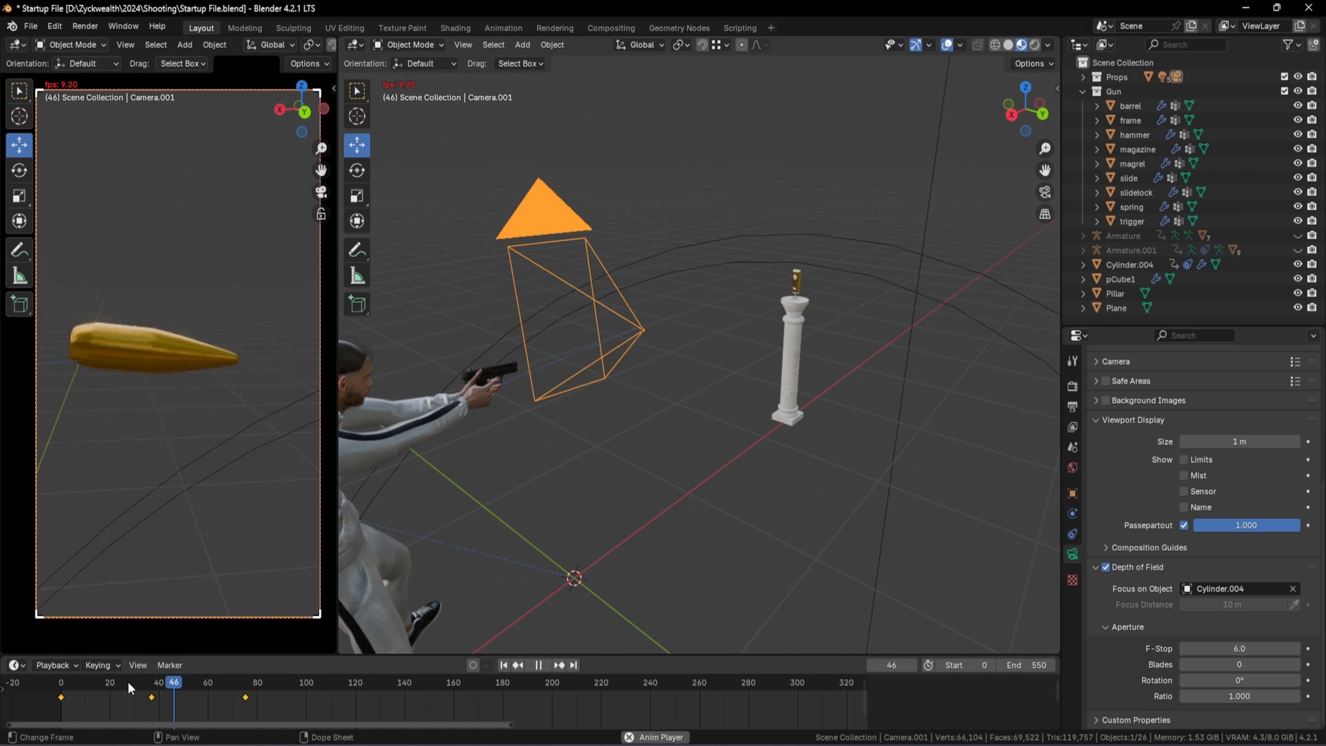
{"action": "left_click_drag", "start_coordinate": [128, 681], "coordinate": [323, 684]}
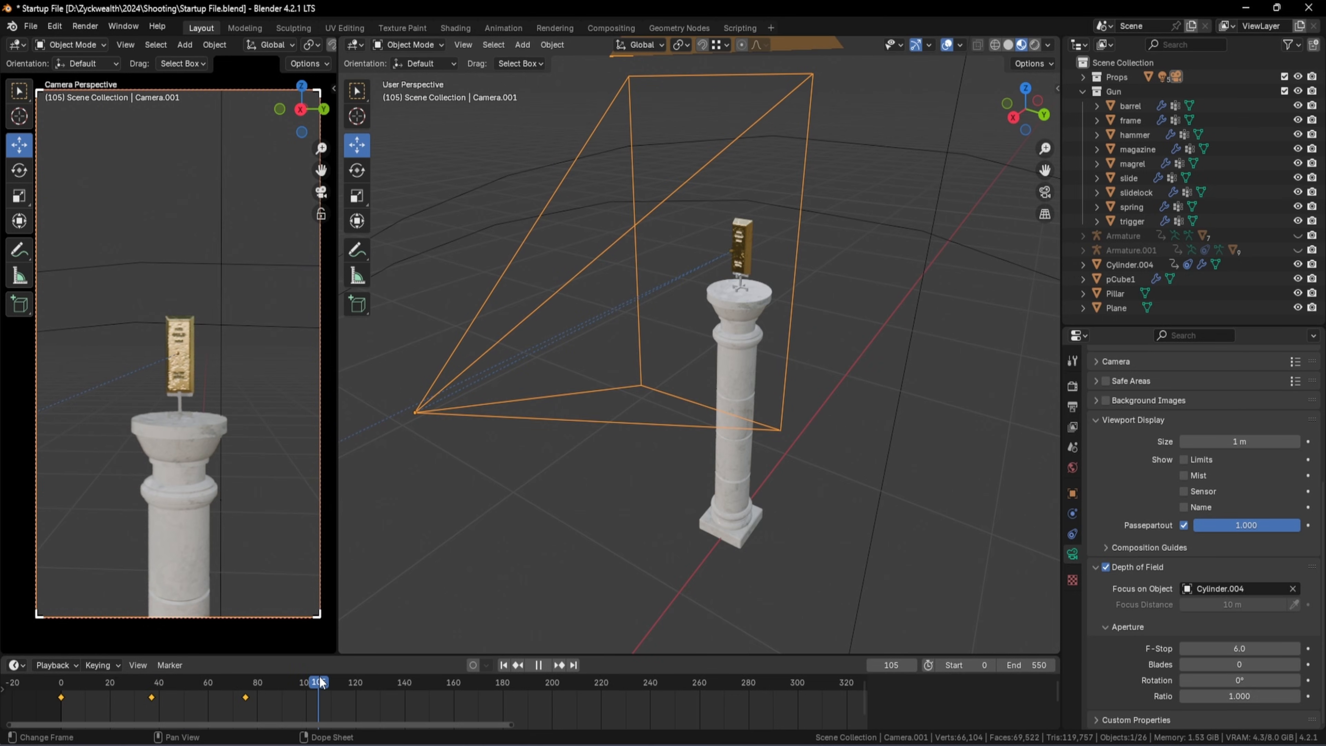
{"action": "key", "text": "space"}
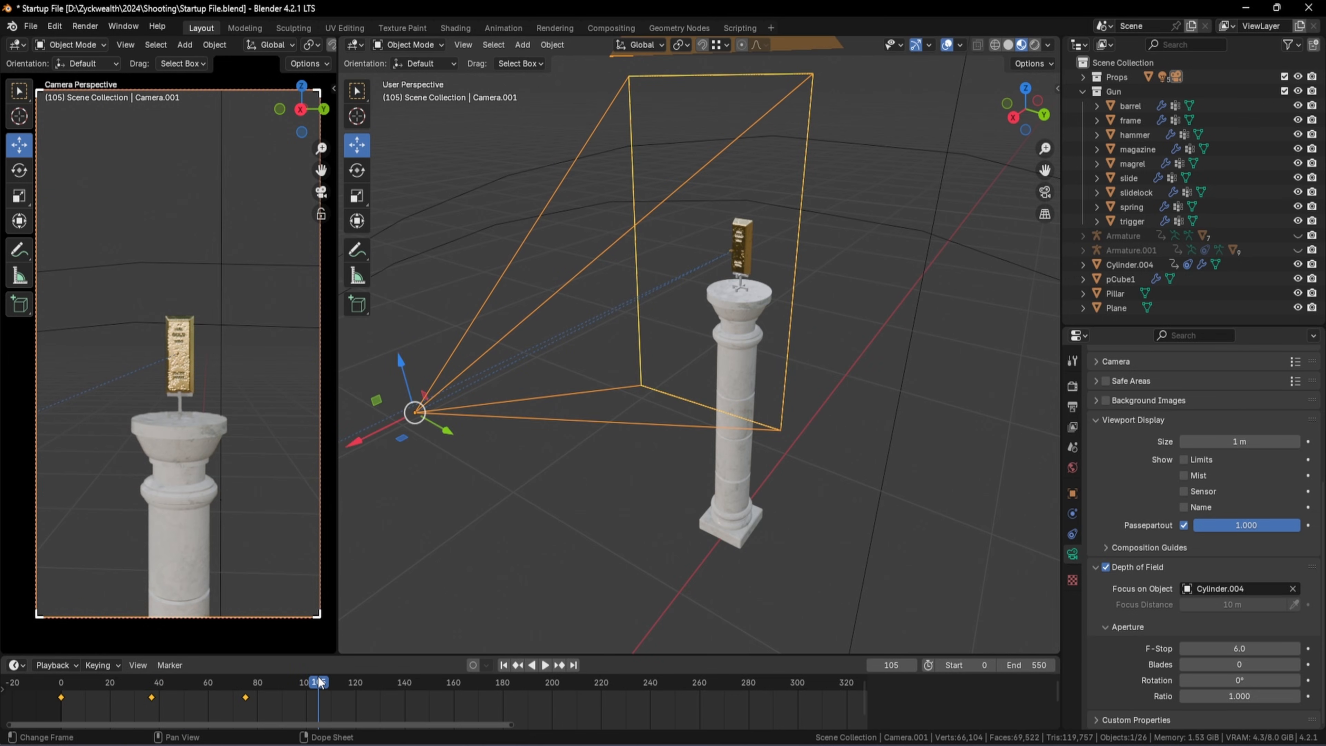
{"action": "left_click_drag", "start_coordinate": [320, 681], "coordinate": [305, 690]}
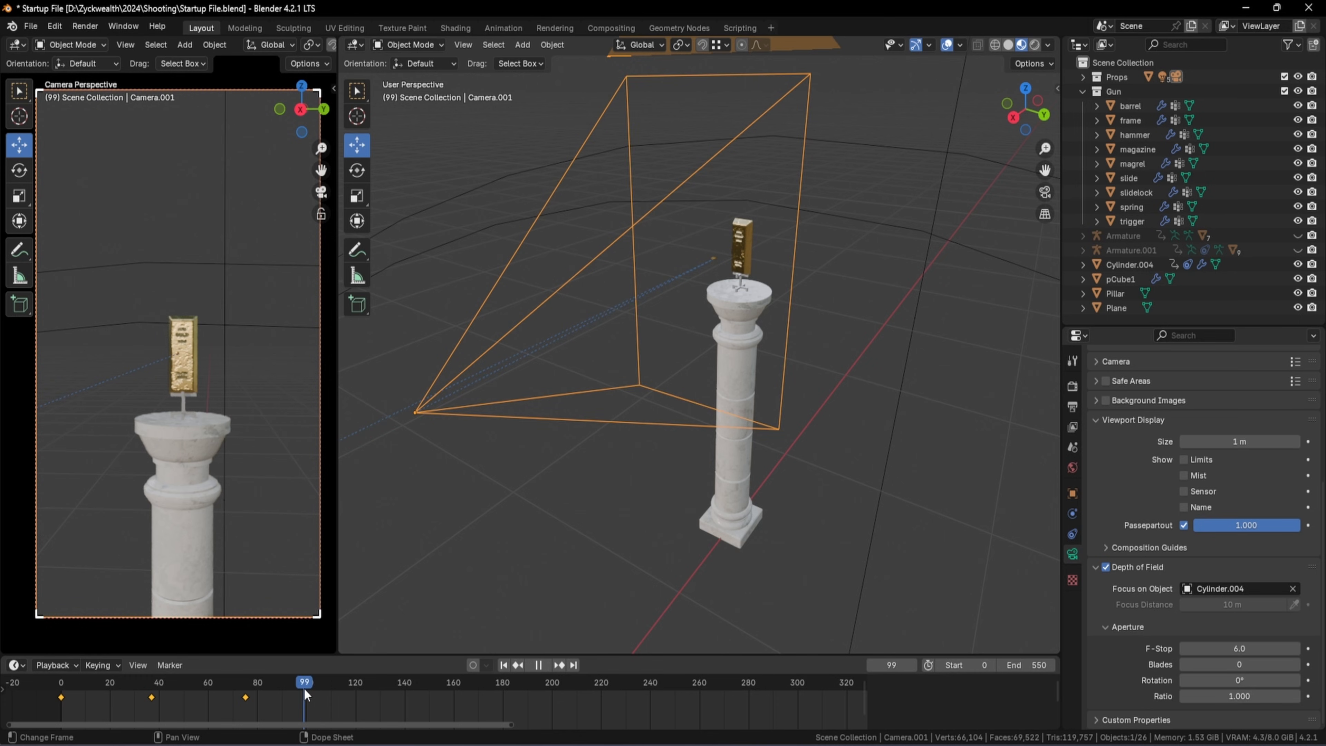
{"action": "key", "text": "space"}
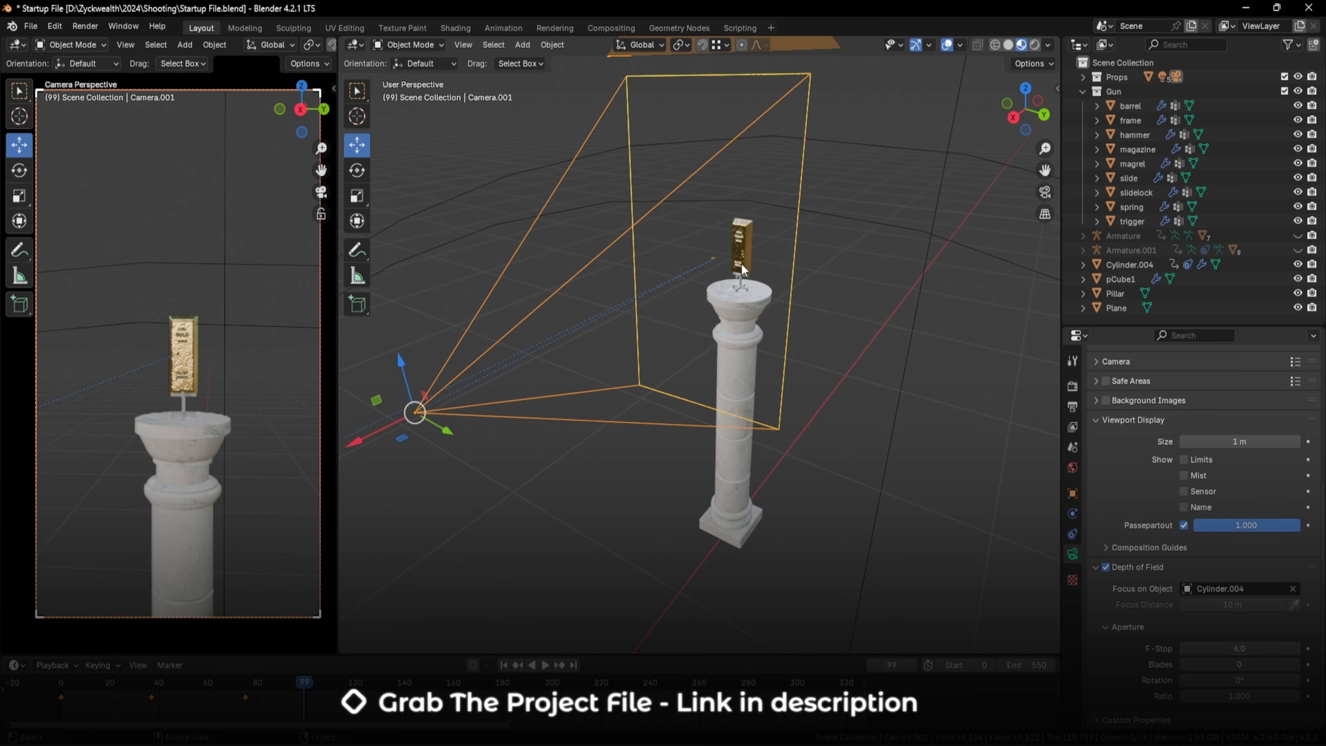
{"action": "left_click_drag", "start_coordinate": [305, 690], "coordinate": [321, 693]}
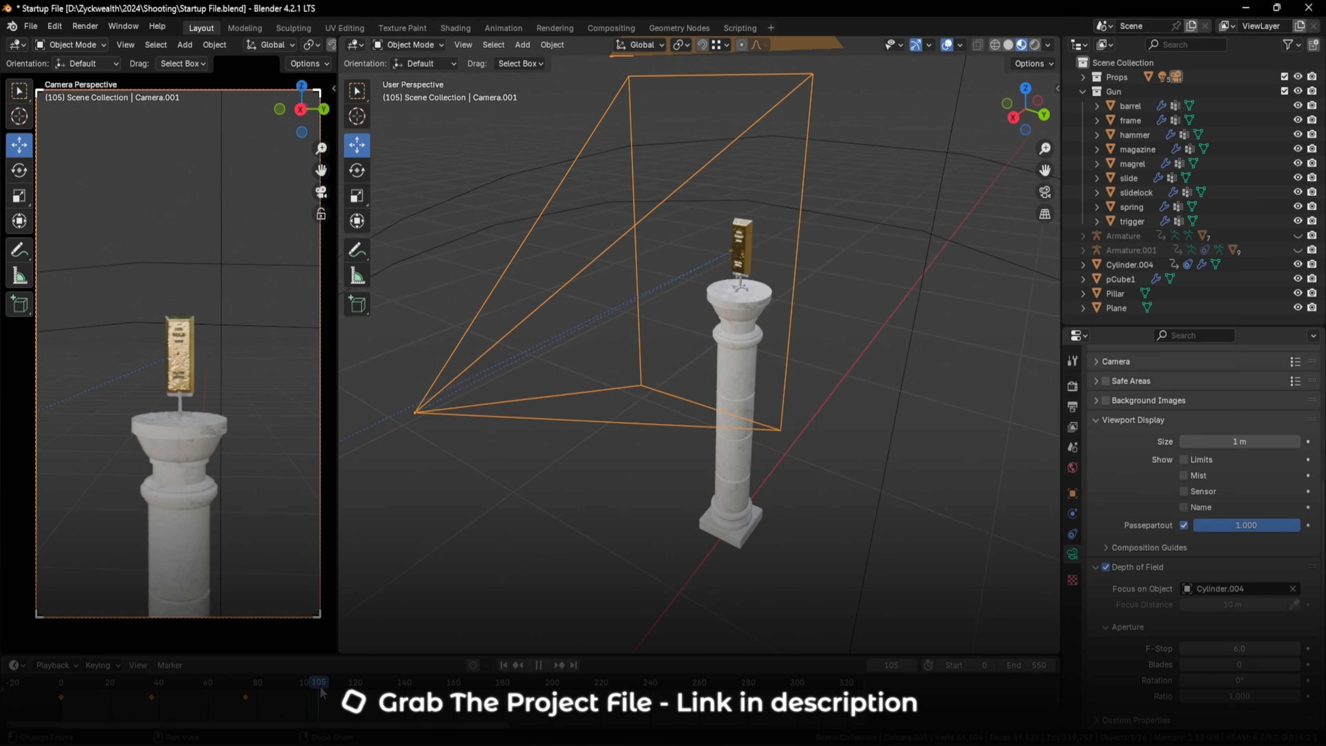
At frame 107, move Camera.001 close beside the gold block, finishing with -0.61463 m along X, and keyframe it
{"action": "key", "text": "g"}
{"action": "key", "text": "x"}
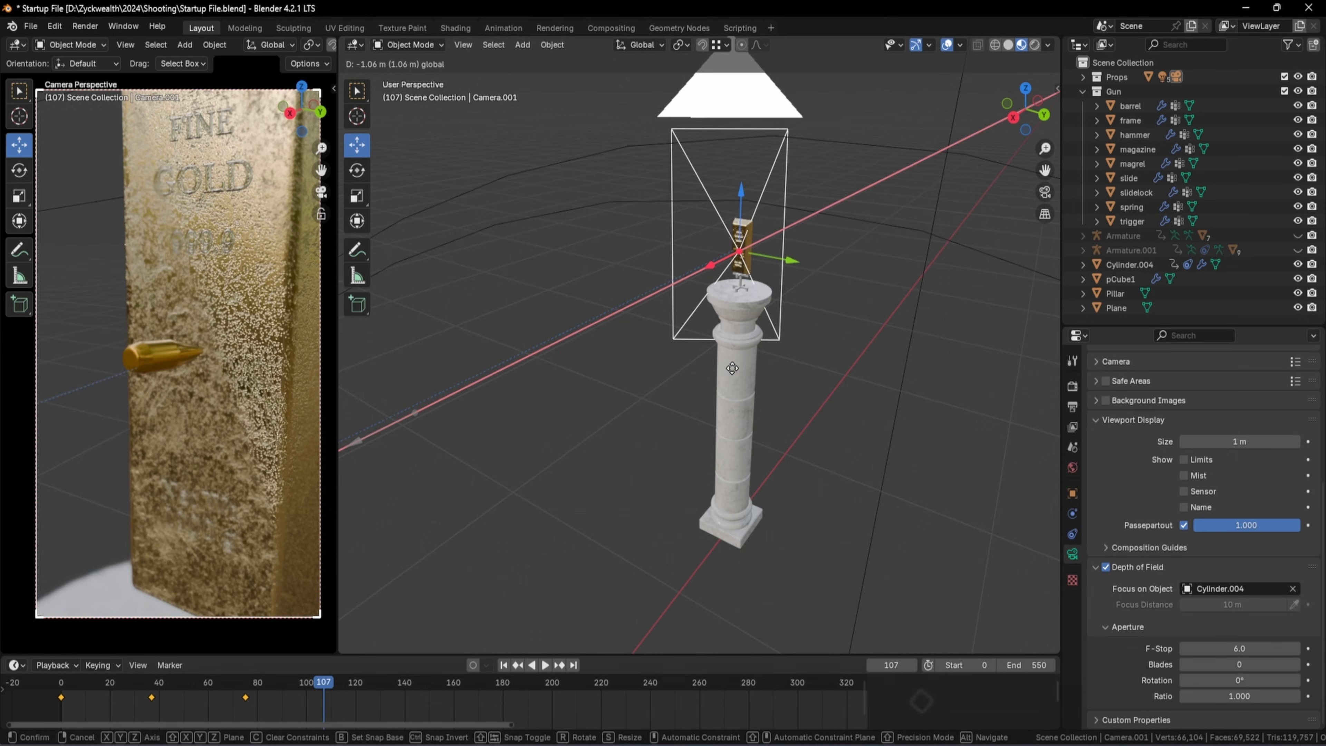
{"action": "left_click", "coordinate": [731, 368]}
{"action": "left_click_drag", "start_coordinate": [783, 261], "coordinate": [820, 268]}
{"action": "left_click_drag", "start_coordinate": [777, 210], "coordinate": [776, 225]}
{"action": "middle_click_drag", "start_coordinate": [898, 433], "coordinate": [898, 434]}
{"action": "key", "text": "i"}
At frame 120, move Camera.001 behind the gold block to face the shooter, finishing with -0.15002 m along Y, and keyframe it
{"action": "key", "text": "space"}
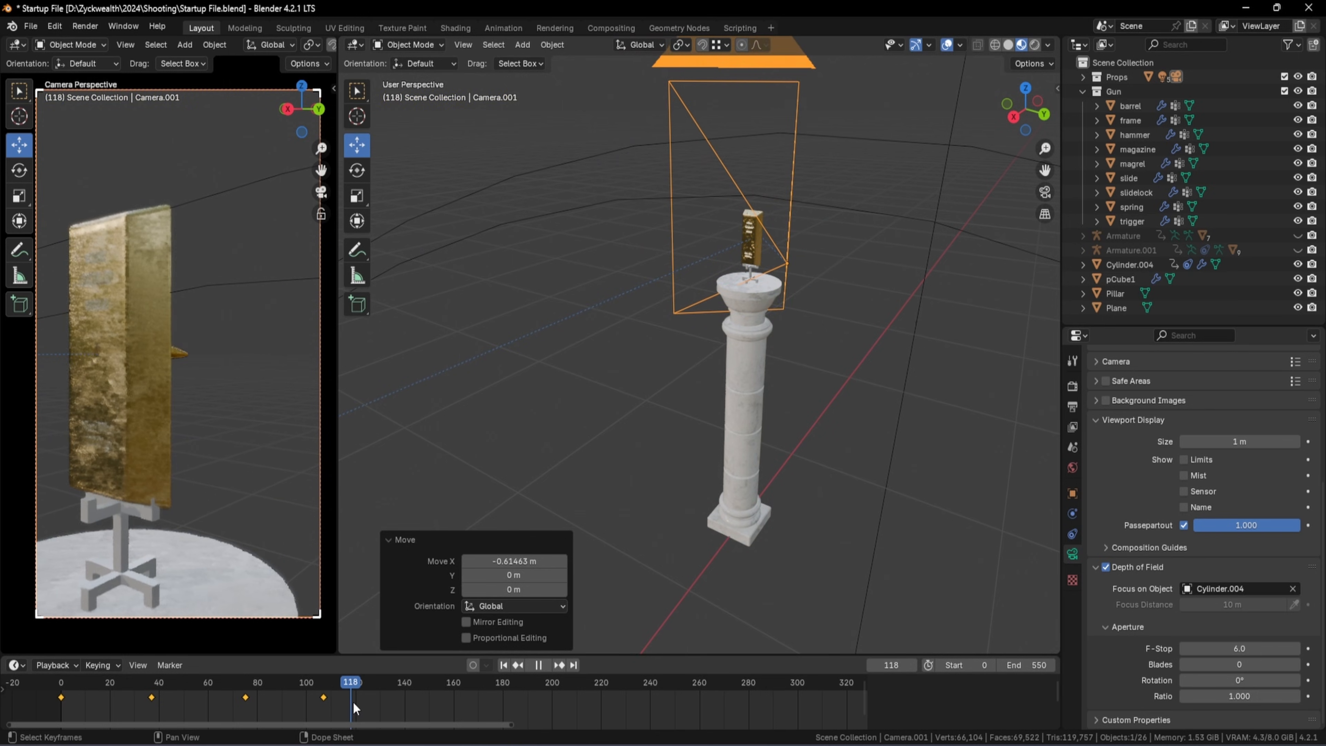
{"action": "key", "text": "space"}
{"action": "left_click_drag", "start_coordinate": [766, 283], "coordinate": [868, 282]}
{"action": "left_click_drag", "start_coordinate": [914, 226], "coordinate": [882, 230]}
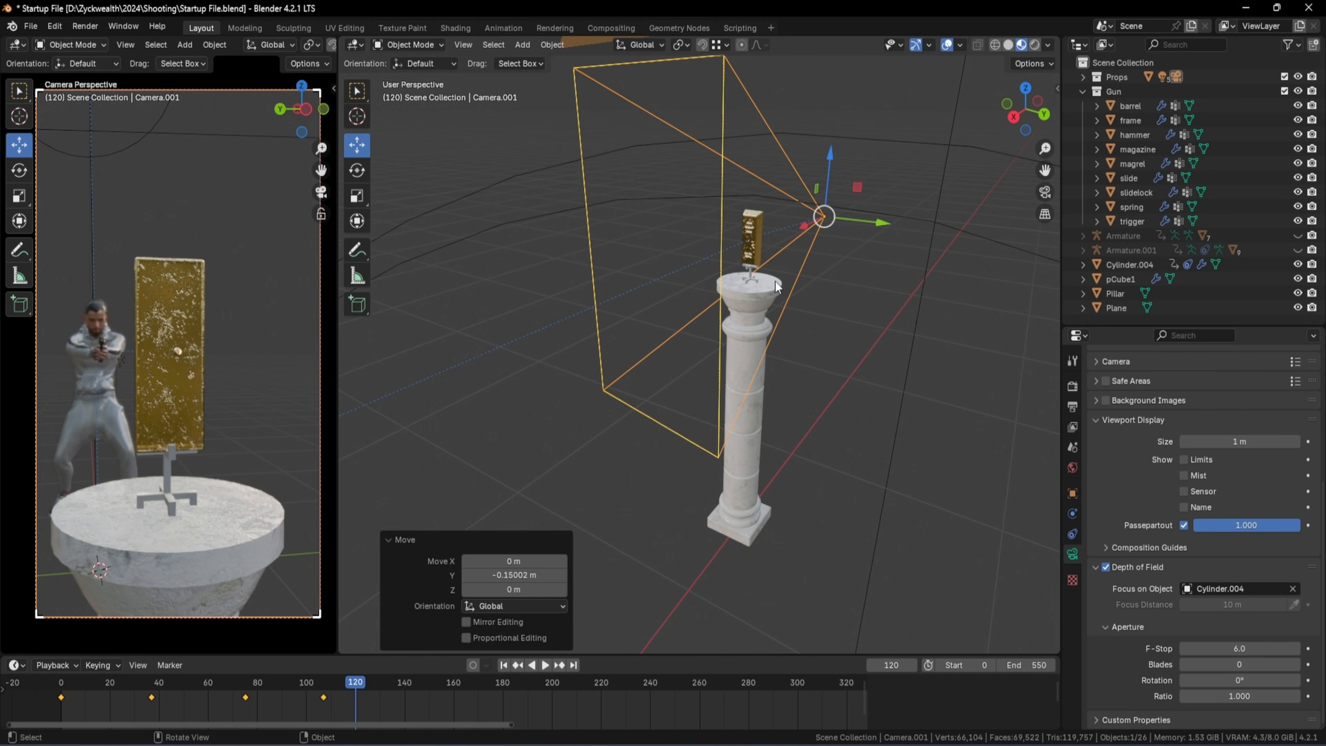
{"action": "key", "text": "i"}
Play the full camera animation from the start and scrub through the bullet's approach to the gold block
{"action": "key", "text": "shift+Left"}
{"action": "key", "text": "space"}
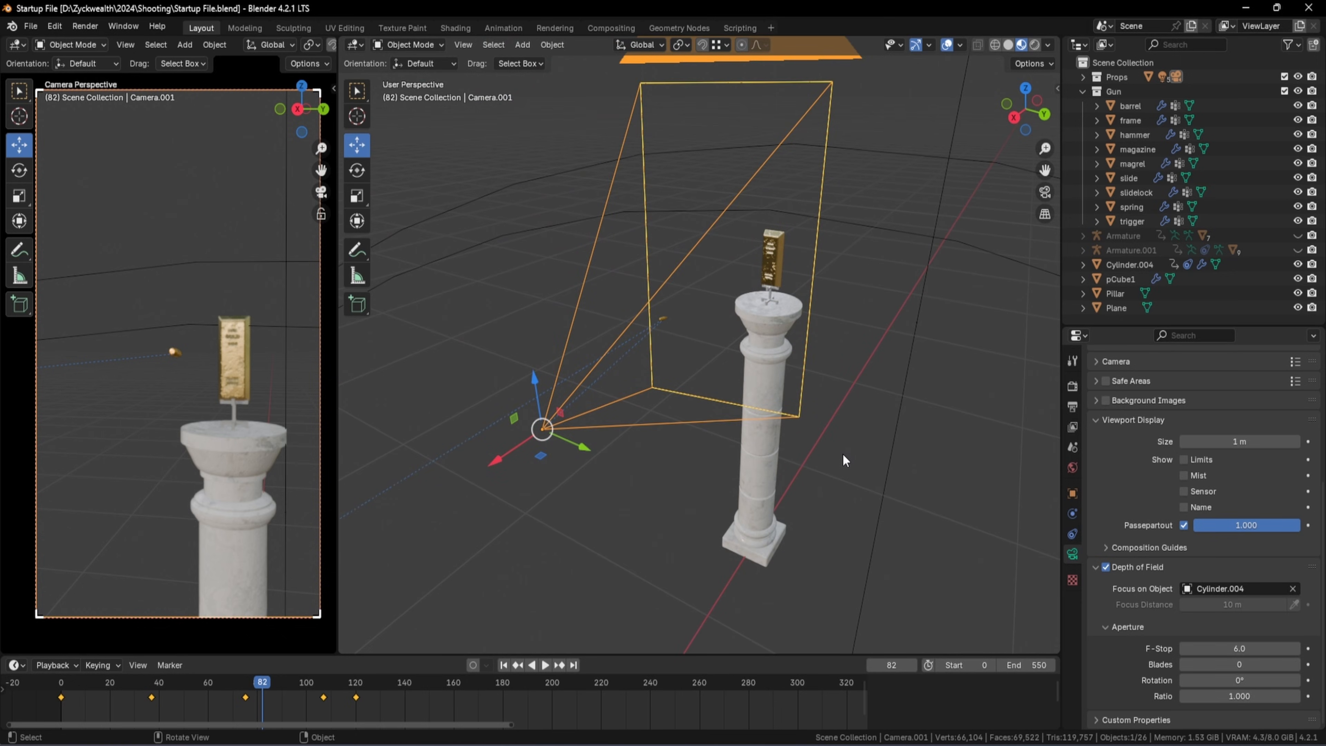
{"action": "key", "text": "space"}
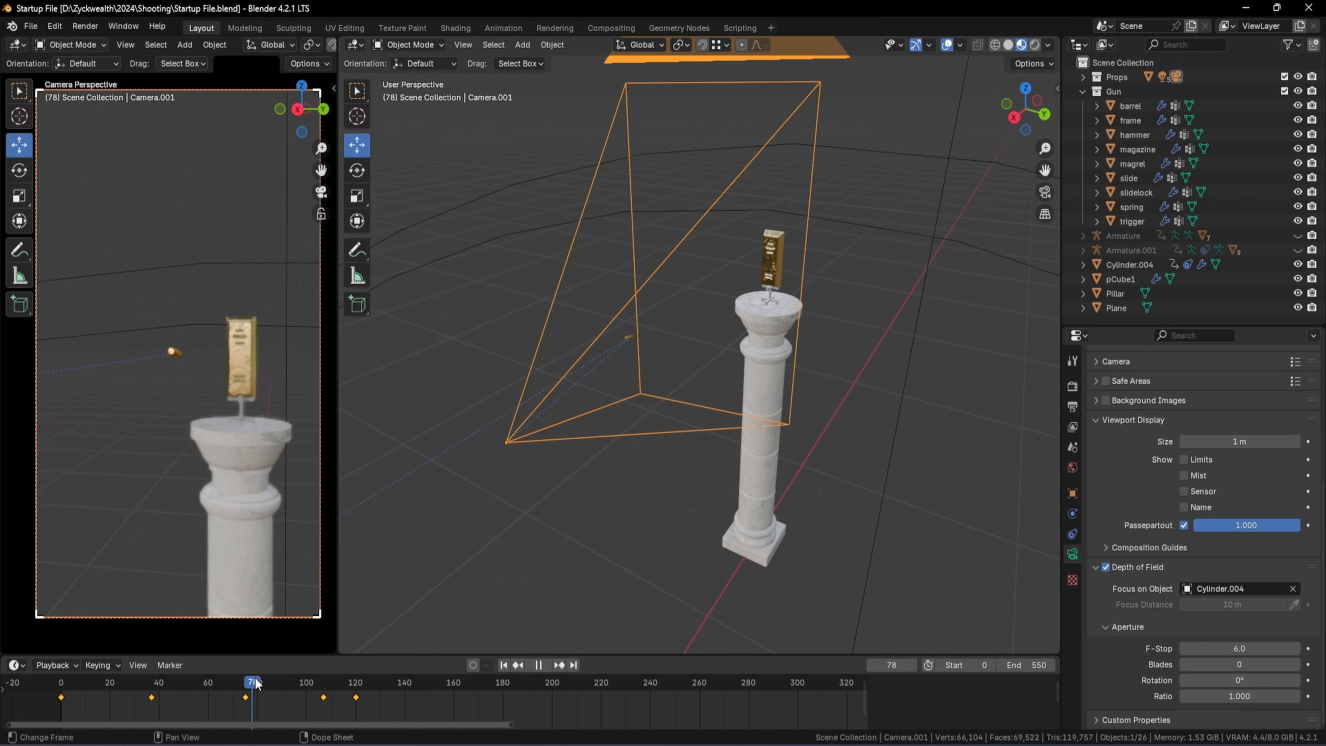
{"action": "left_click", "coordinate": [261, 681]}
{"action": "key", "text": "space"}
{"action": "left_click_drag", "start_coordinate": [262, 682], "coordinate": [272, 680]}
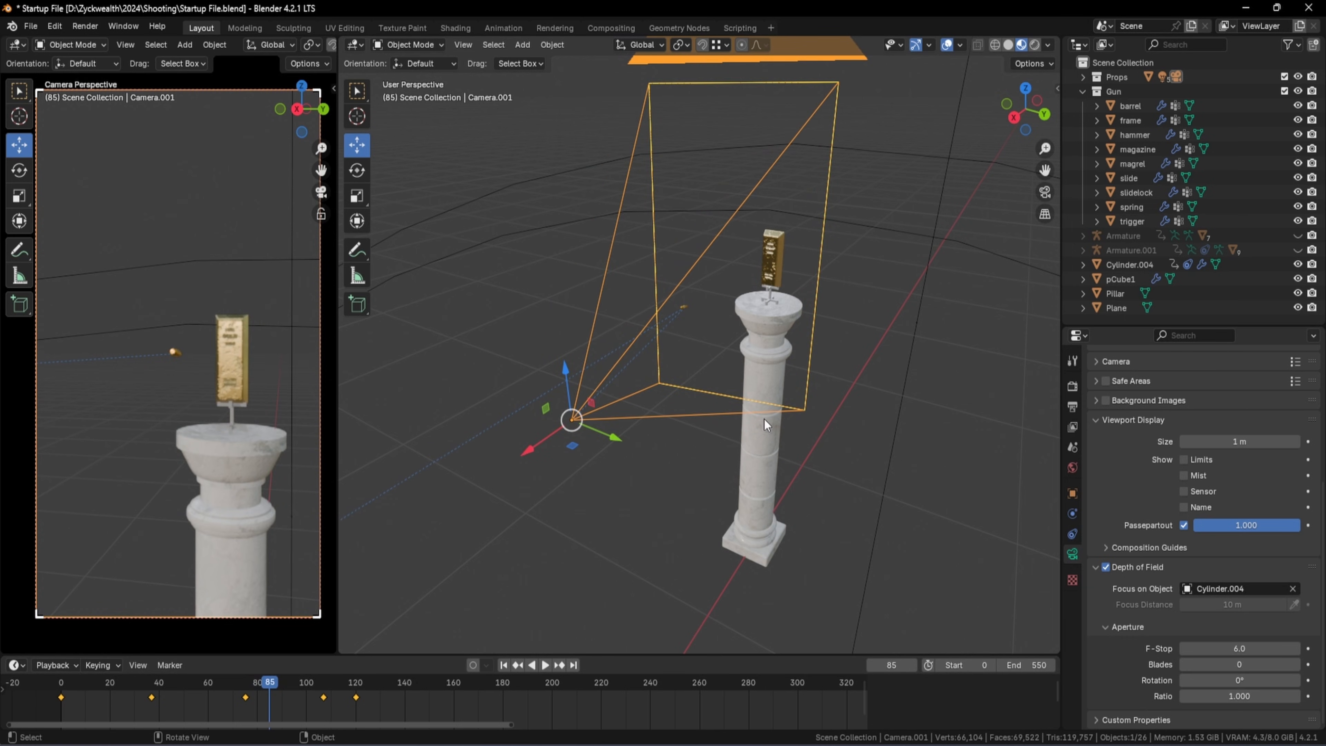
Render frame 107 and examine the lighting on the bullet and gold block up close
{"action": "key", "text": "F12"}
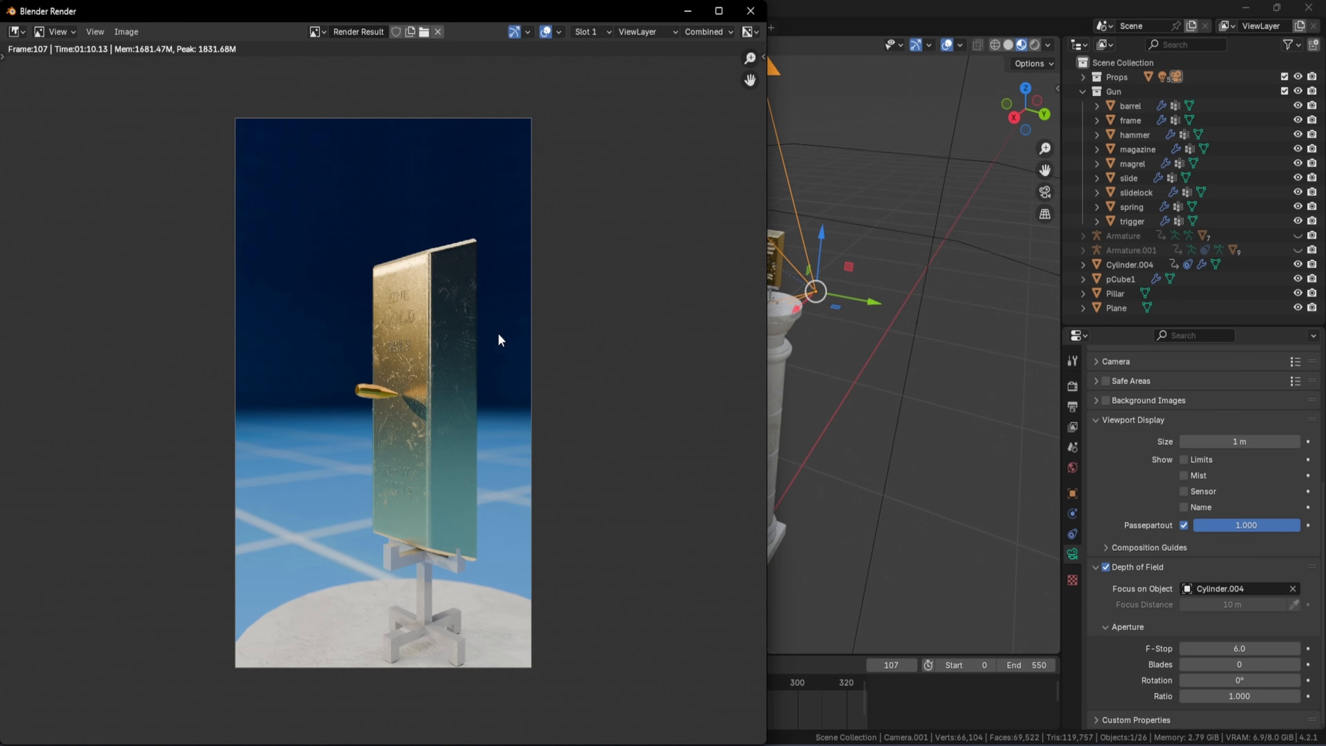
{"action": "scroll", "coordinate": [429, 375], "scroll_direction": "up", "scroll_amount": 1}
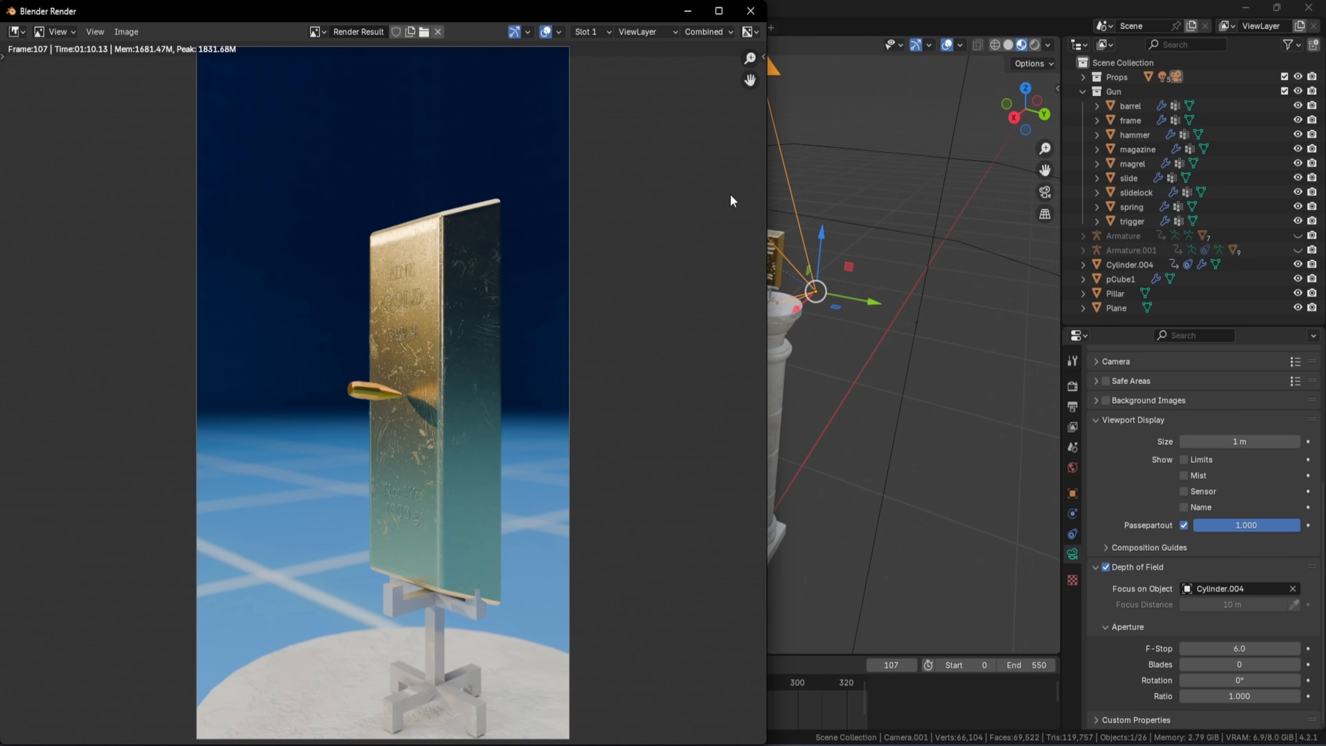
{"action": "left_click", "coordinate": [759, 11]}
Switch the main viewport to wireframe shading and add a Spot light to the scene
{"action": "middle_click_drag", "start_coordinate": [851, 295], "coordinate": [846, 192]}
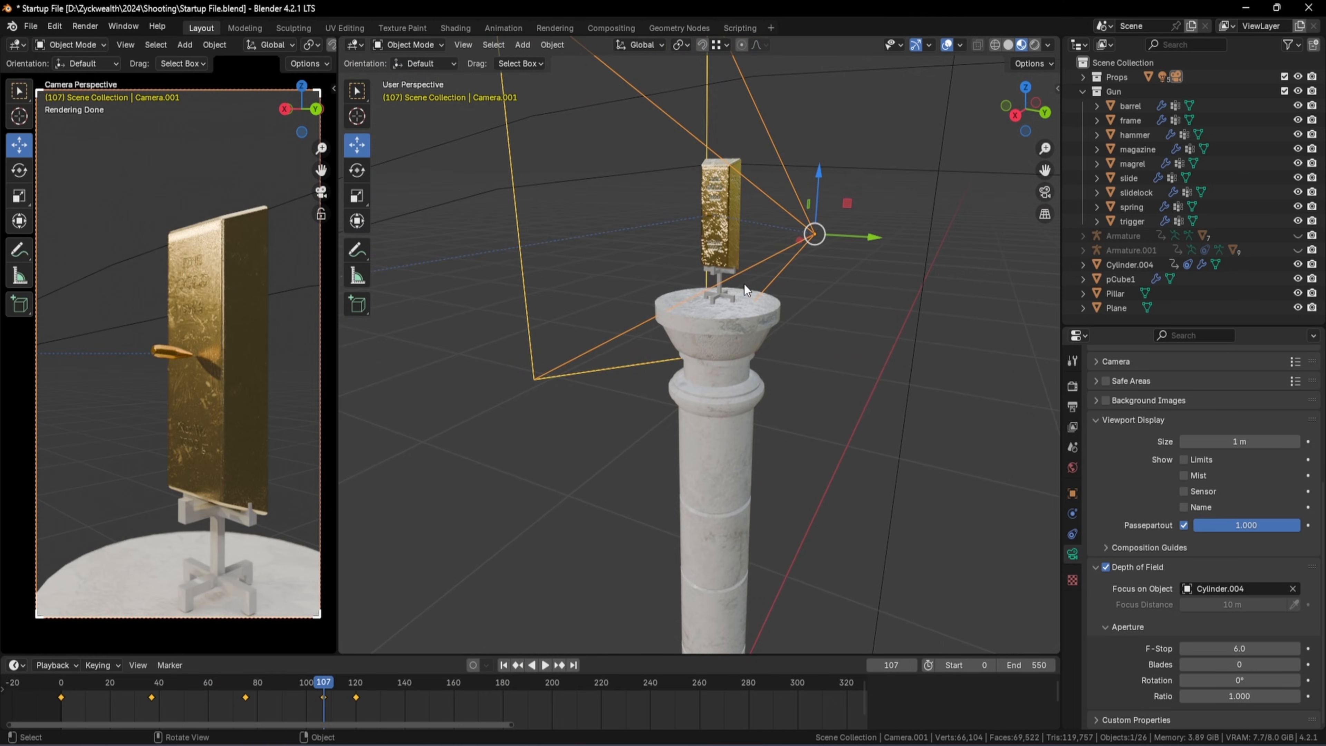
{"action": "left_click", "coordinate": [995, 44]}
{"action": "mouse_move", "coordinate": [835, 293]}
{"action": "middle_mouse_down"}
{"action": "mouse_move", "coordinate": [769, 360]}
{"action": "mouse_move", "coordinate": [787, 360]}
{"action": "mouse_move", "coordinate": [866, 459]}
{"action": "middle_mouse_up"}
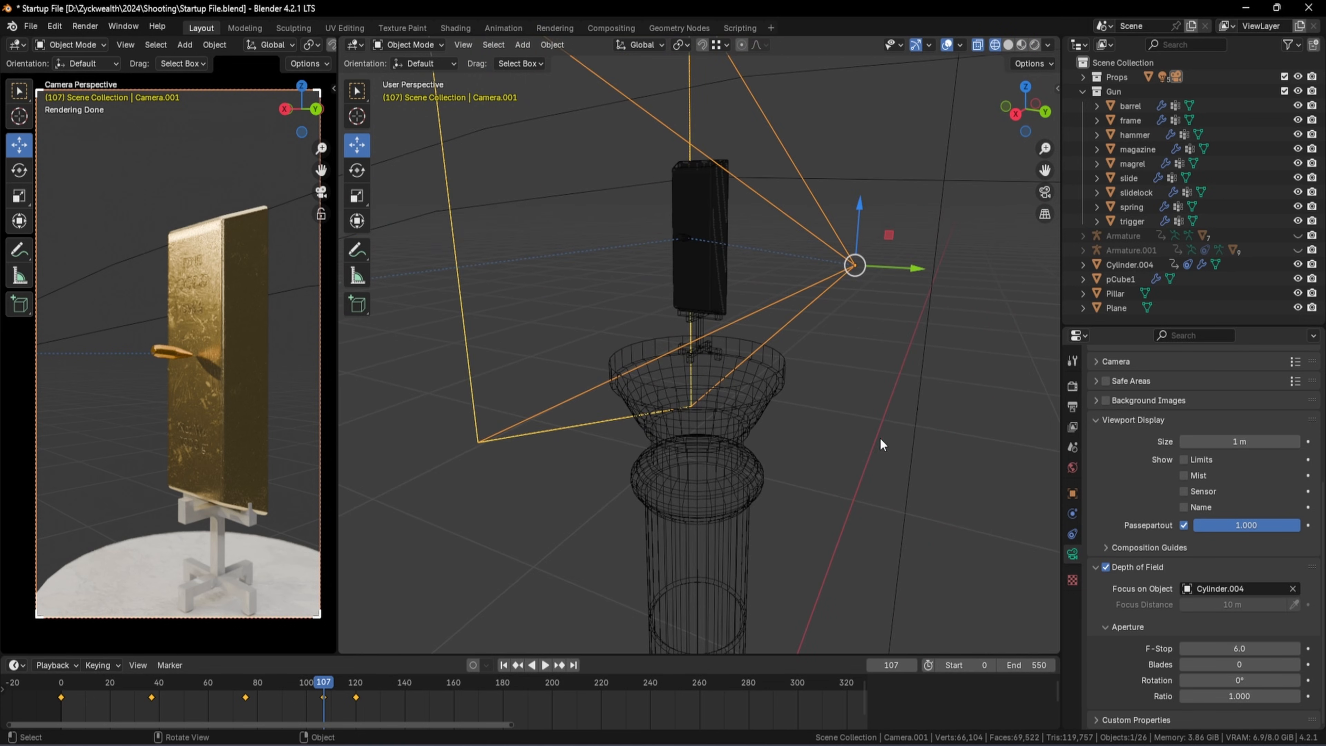
{"action": "left_click", "coordinate": [522, 45]}
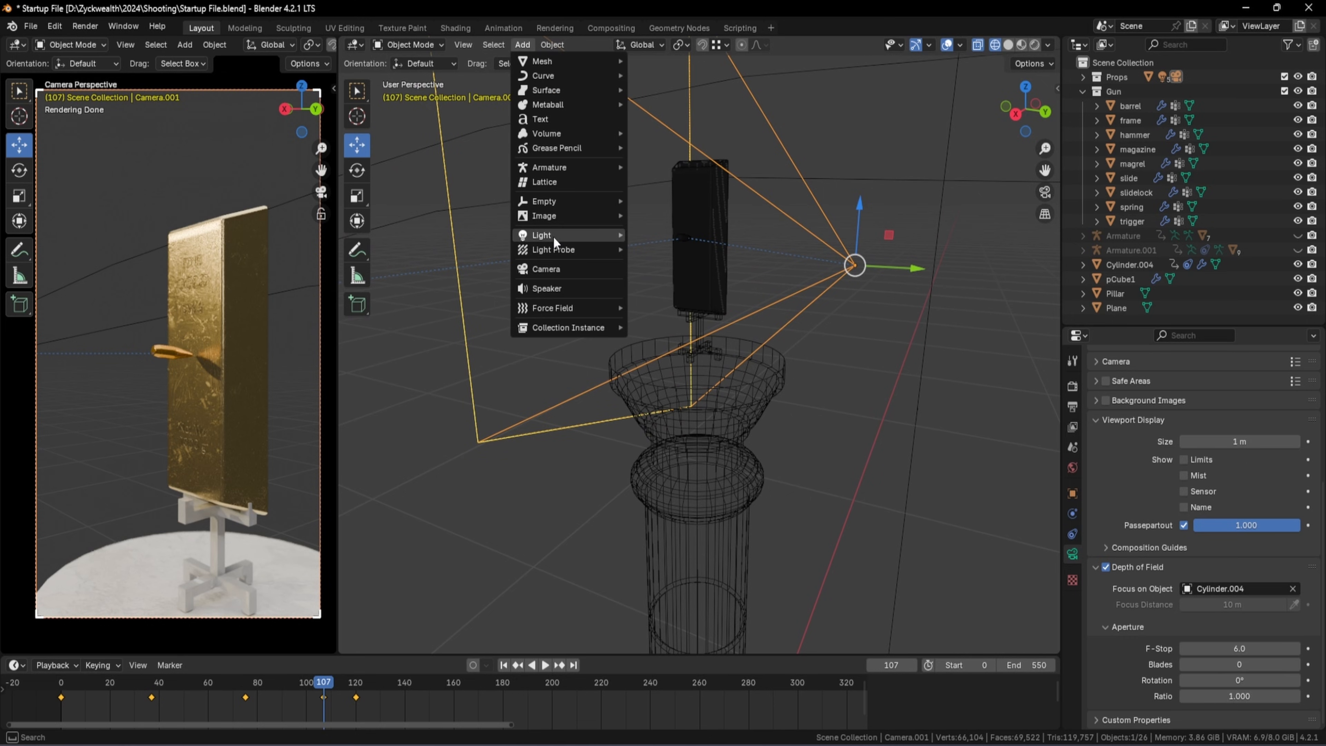
{"action": "mouse_move", "coordinate": [554, 236]}
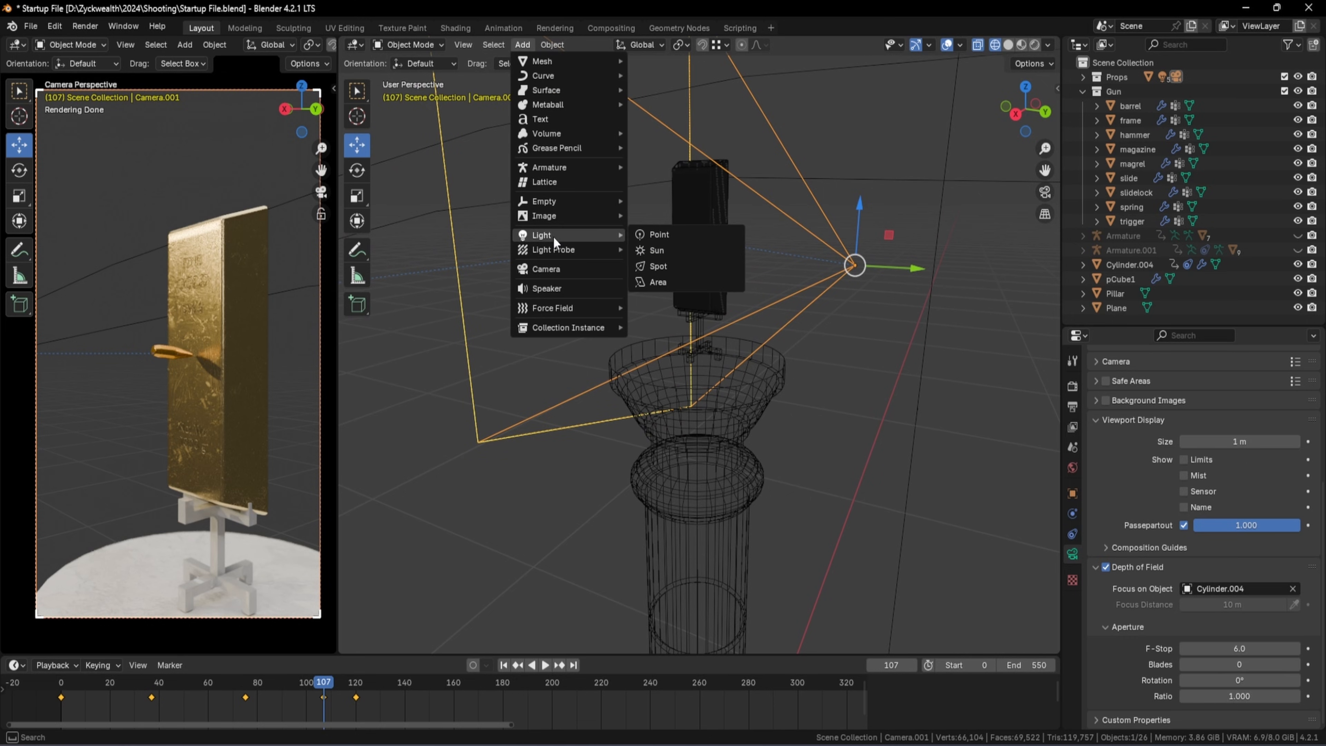
{"action": "left_click", "coordinate": [689, 265]}
{"action": "scroll", "coordinate": [747, 409], "scroll_direction": "down", "scroll_amount": 14}
{"action": "scroll", "coordinate": [694, 457], "scroll_direction": "up", "scroll_amount": 3}
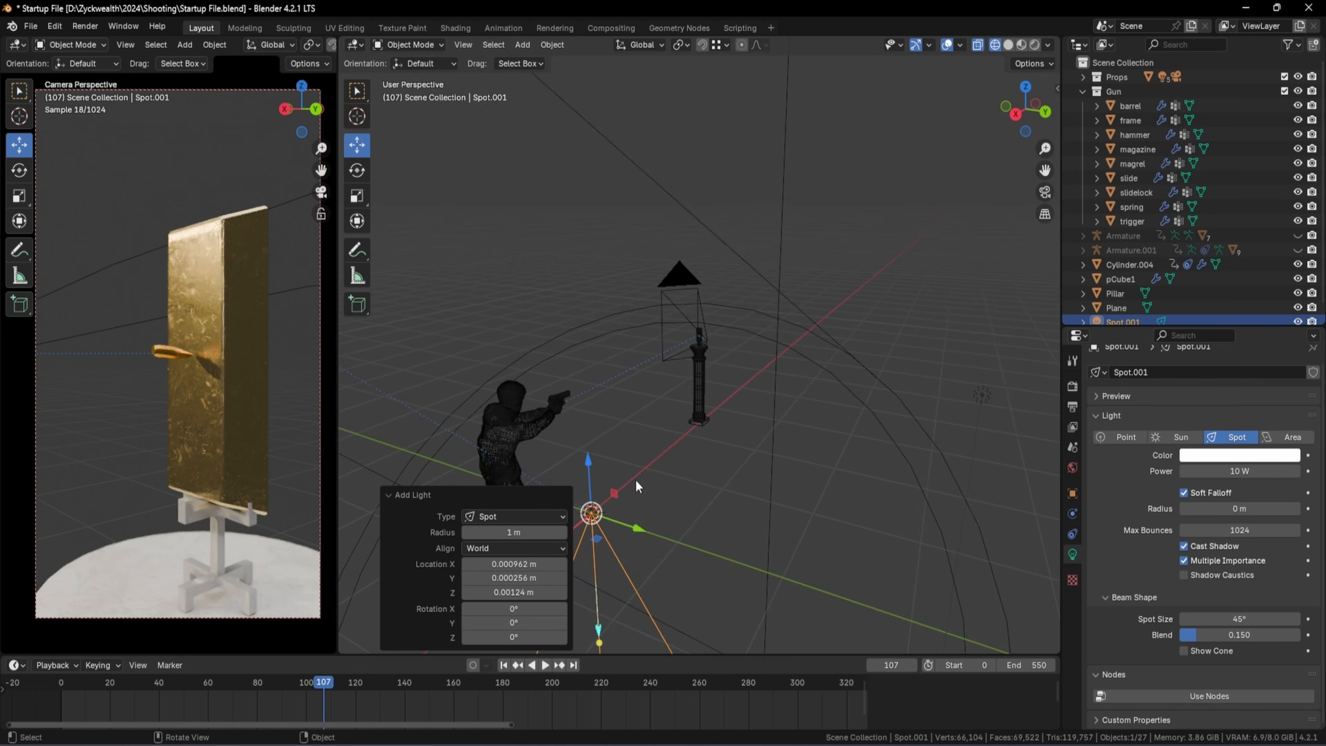
Move the spot light above the pillar and gold block, finishing with 0.093455 m along Z
{"action": "left_click_drag", "start_coordinate": [591, 468], "coordinate": [583, 302]}
{"action": "left_click_drag", "start_coordinate": [564, 360], "coordinate": [659, 277]}
{"action": "scroll", "coordinate": [666, 287], "scroll_direction": "up", "scroll_amount": 6}
{"action": "left_click_drag", "start_coordinate": [729, 131], "coordinate": [730, 107]}
{"action": "scroll", "coordinate": [772, 209], "scroll_direction": "up", "scroll_amount": 2}
{"action": "middle_click_drag", "start_coordinate": [801, 264], "coordinate": [821, 282]}
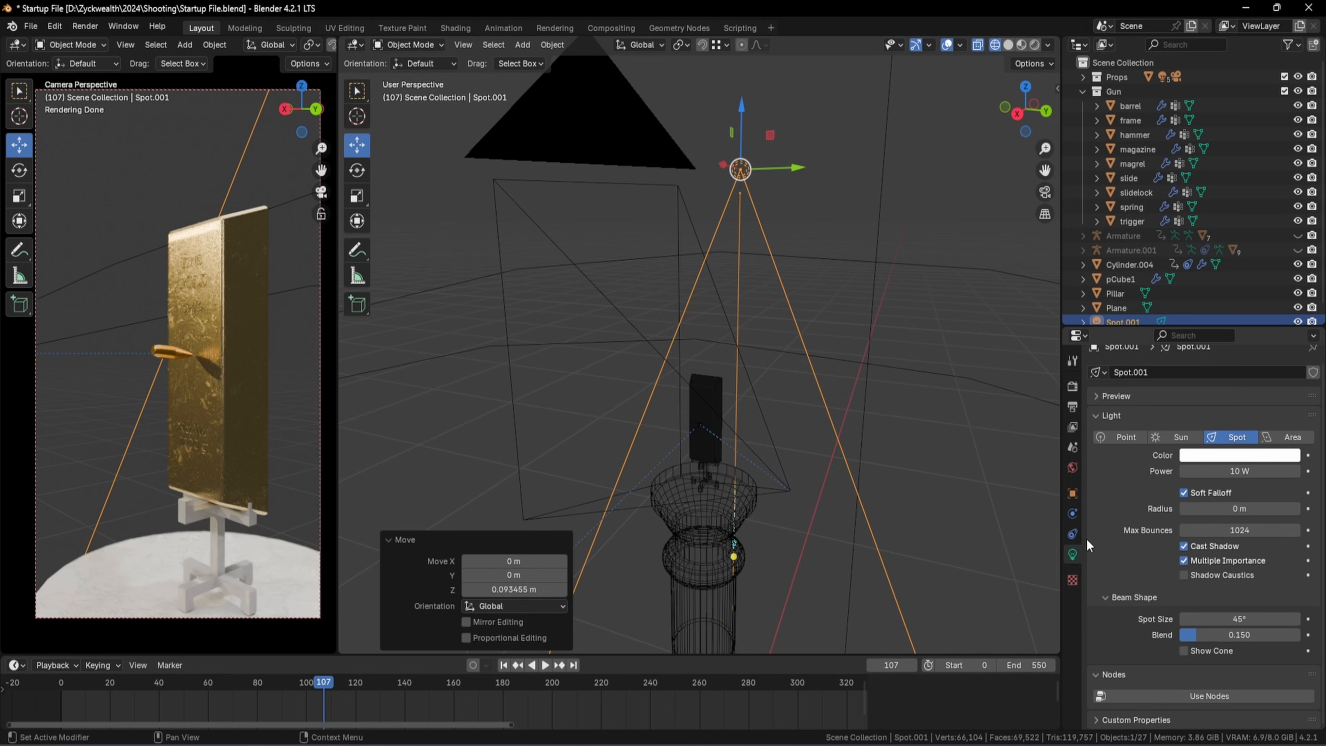
Add a Track To constraint to the spot light with the gold block pCube1 as its target
{"action": "left_click", "coordinate": [1076, 531]}
{"action": "left_click", "coordinate": [1223, 384]}
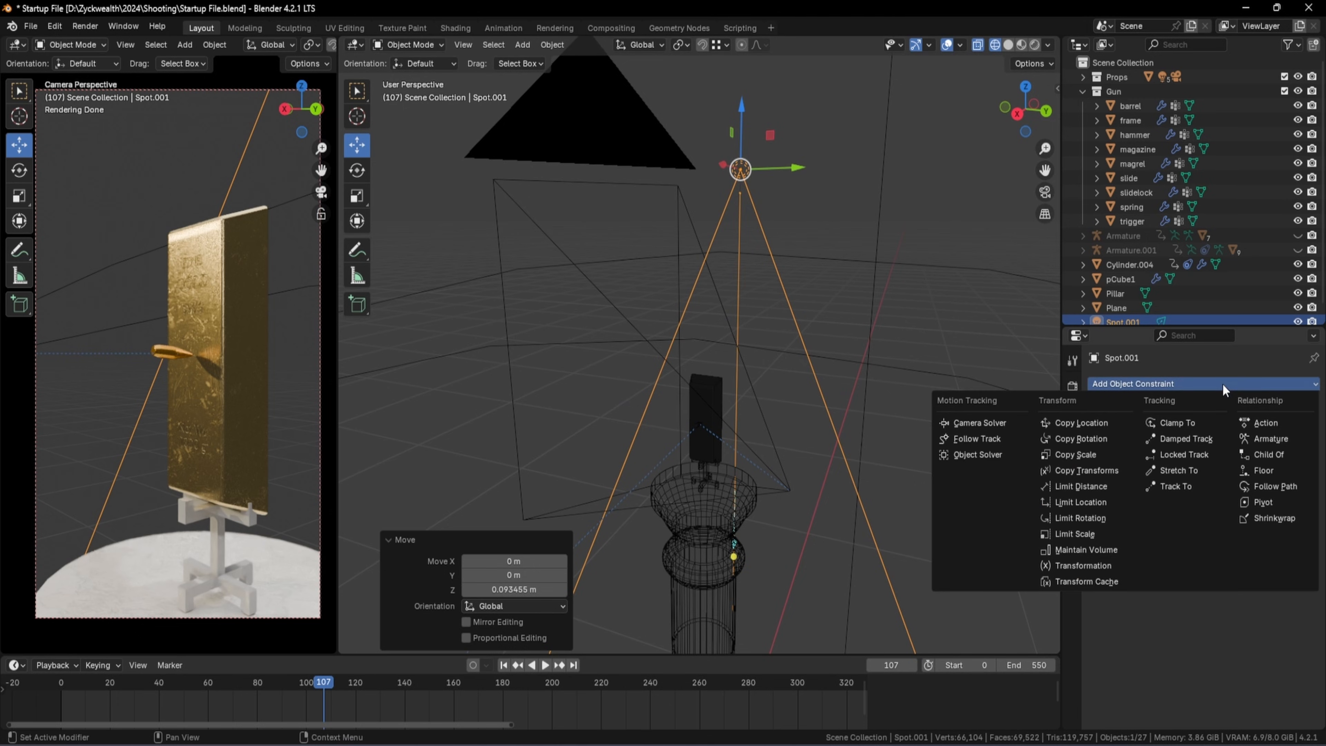
{"action": "left_click", "coordinate": [1172, 486]}
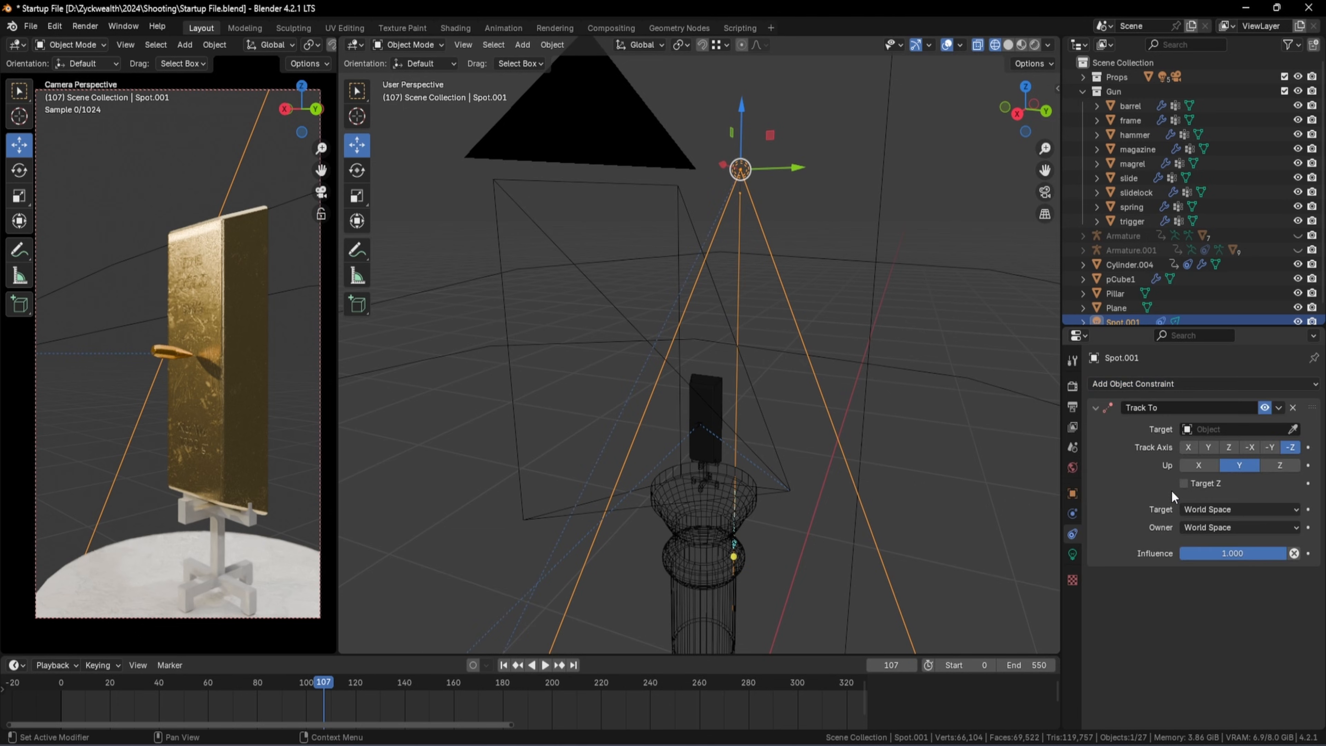
{"action": "left_click", "coordinate": [1292, 428]}
{"action": "left_click", "coordinate": [713, 383]}
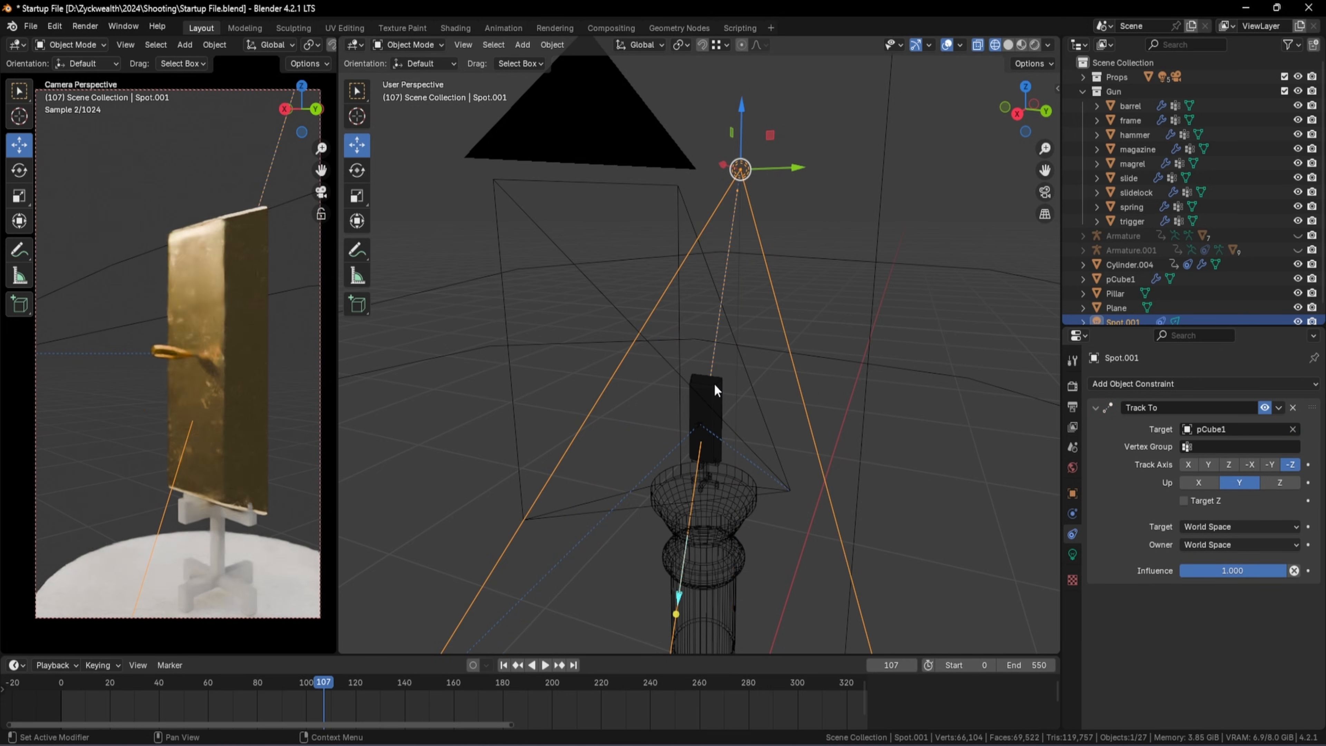
Lower the spot light beside the gold block, finishing with -0.40548 m along Z, and open its light settings
{"action": "left_click_drag", "start_coordinate": [722, 165], "coordinate": [810, 489]}
{"action": "middle_click_drag", "start_coordinate": [792, 401], "coordinate": [809, 392]}
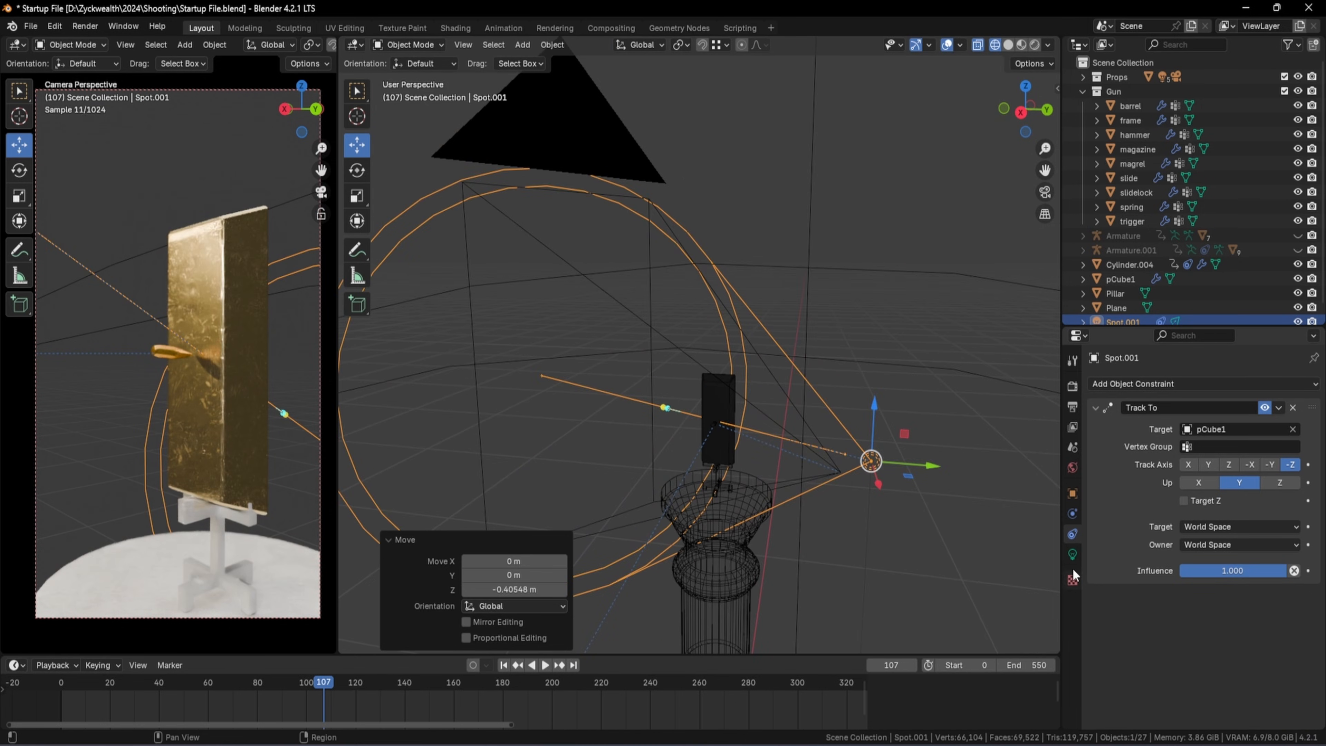
{"action": "left_click", "coordinate": [1072, 552]}
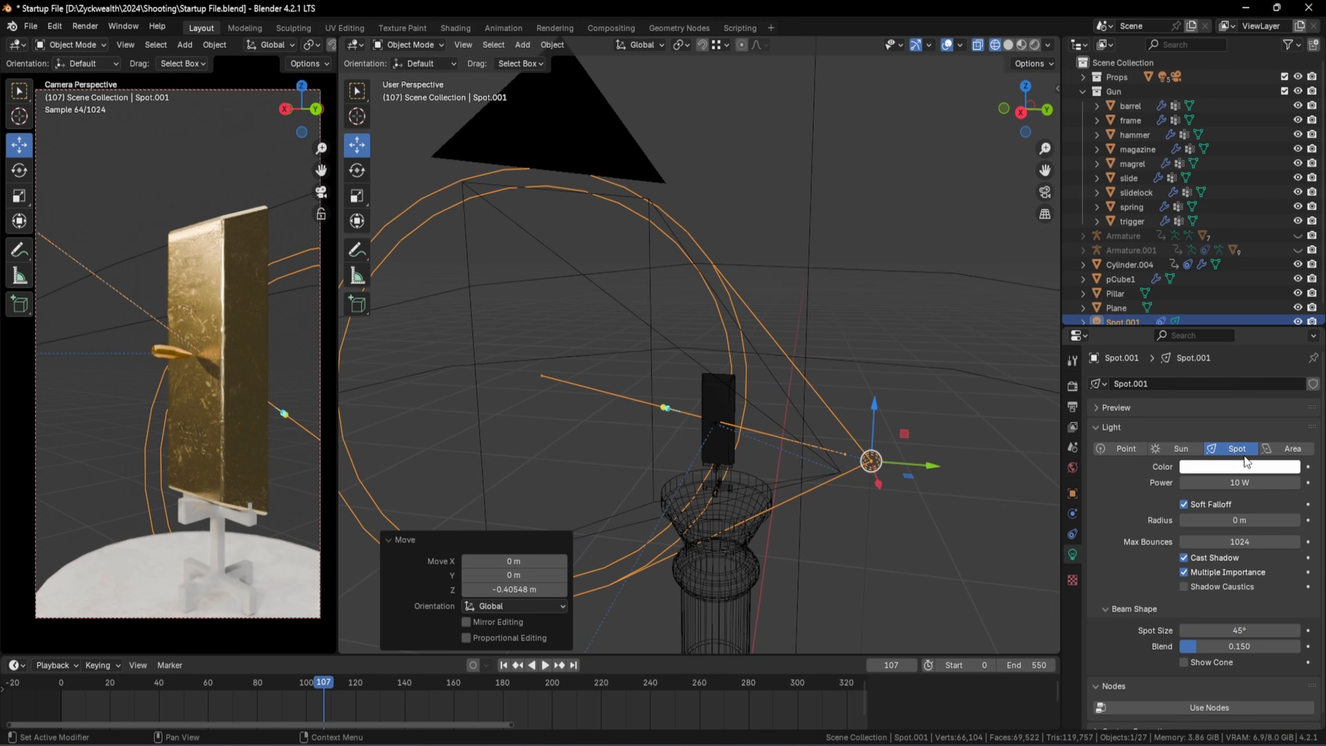
Give the spot light a pale orange color and 70 W power, and shift it -0.097626 m along Y
{"action": "left_click", "coordinate": [1242, 467]}
{"action": "left_click_drag", "start_coordinate": [1216, 317], "coordinate": [1203, 334]}
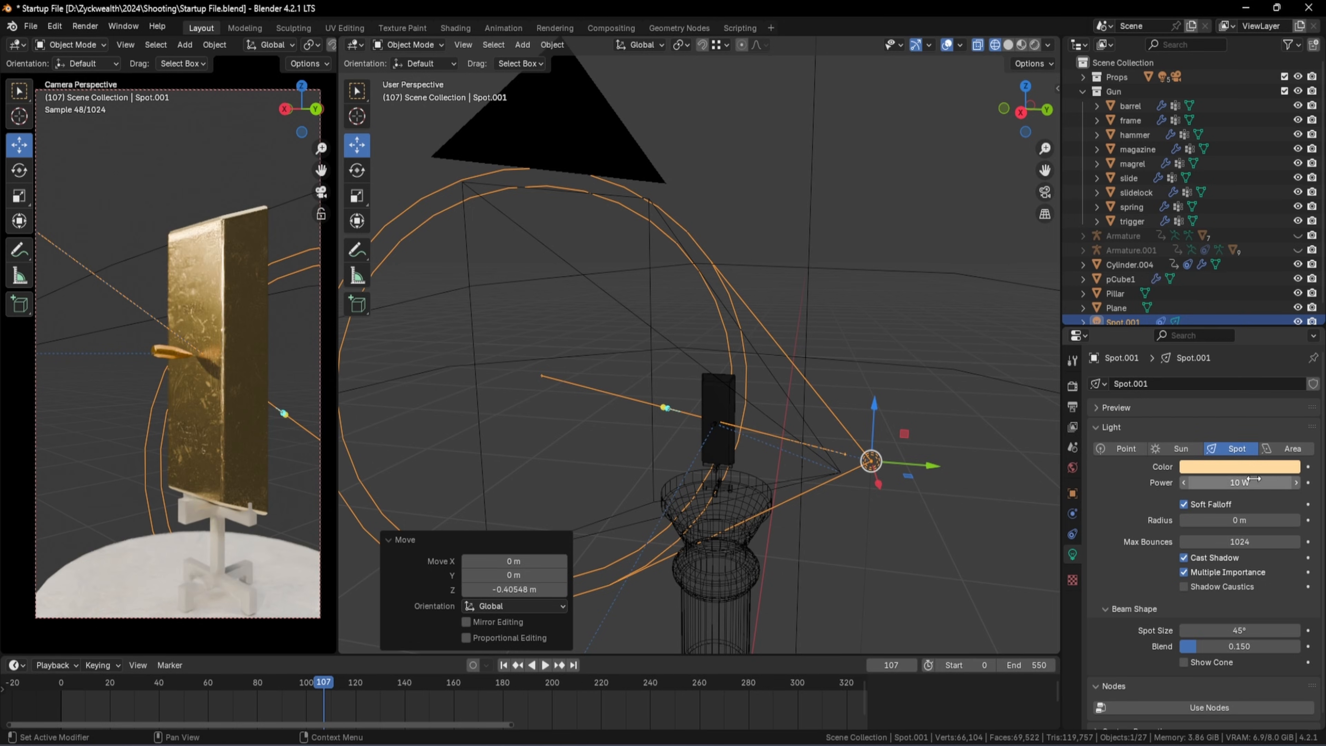
{"action": "left_click_drag", "start_coordinate": [1225, 483], "coordinate": [1246, 483]}
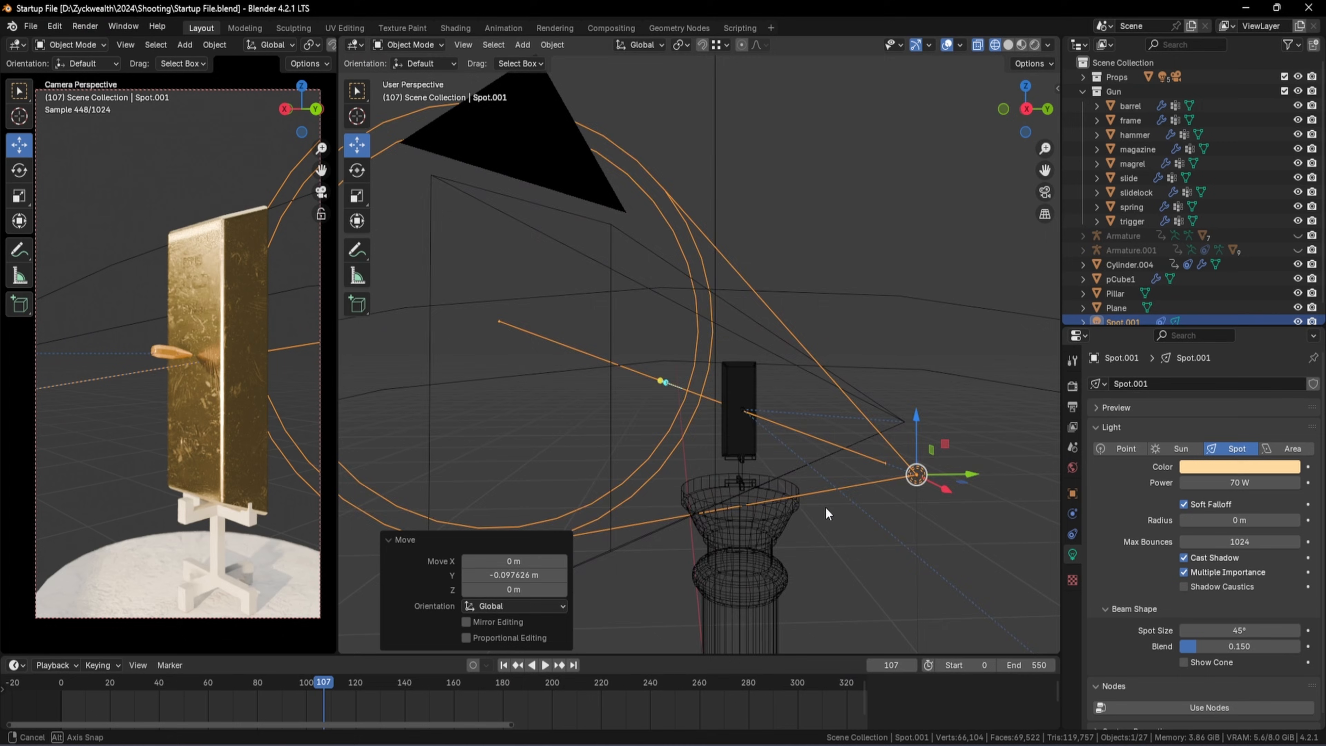
Run a test render of frame 107 to check the spot light on the gold block
{"action": "middle_click_drag", "start_coordinate": [826, 506], "coordinate": [814, 496]}
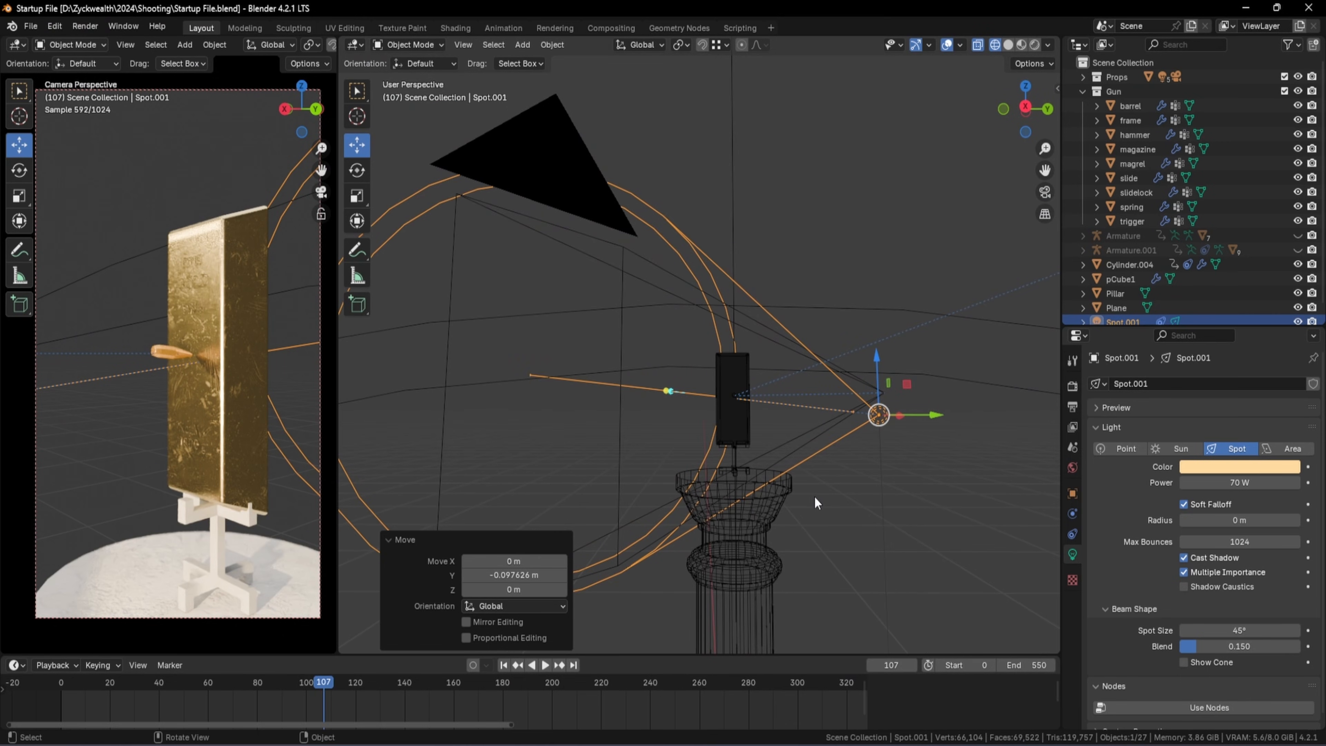
{"action": "key", "text": "F12"}
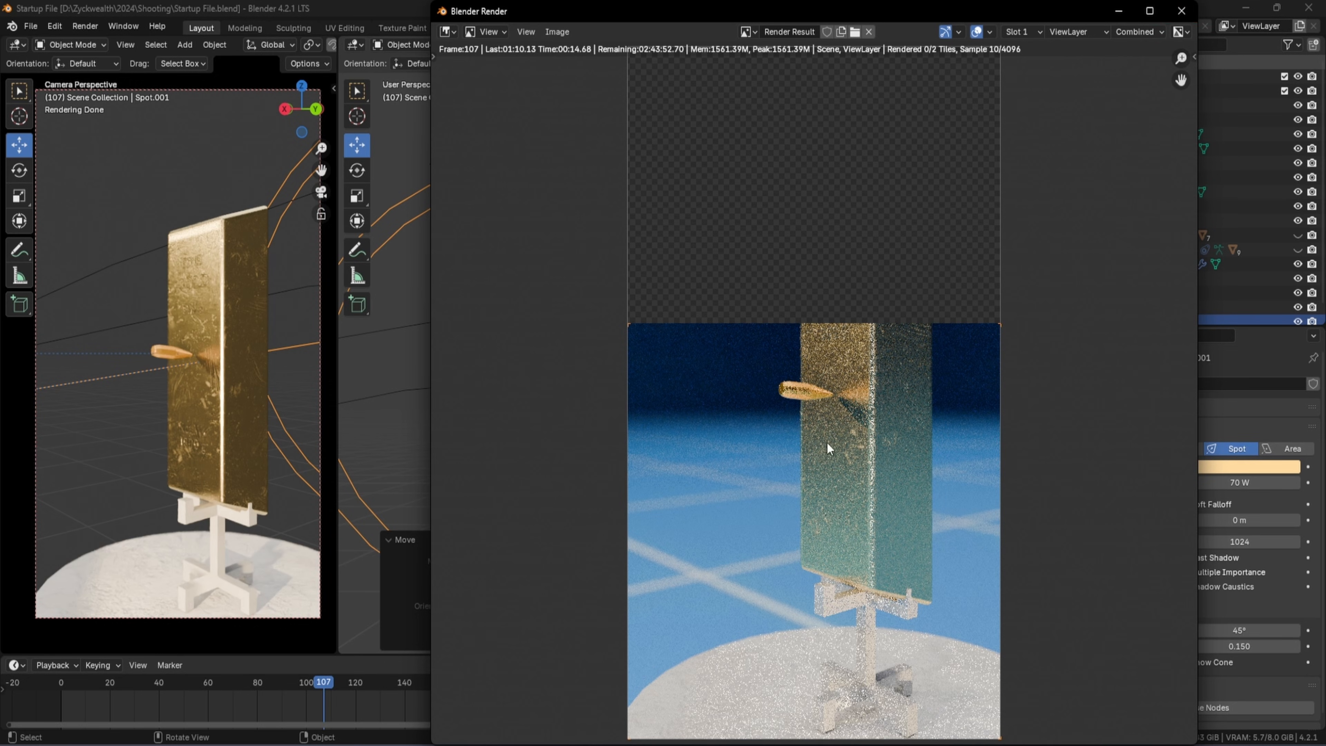
{"action": "key", "text": "Escape"}
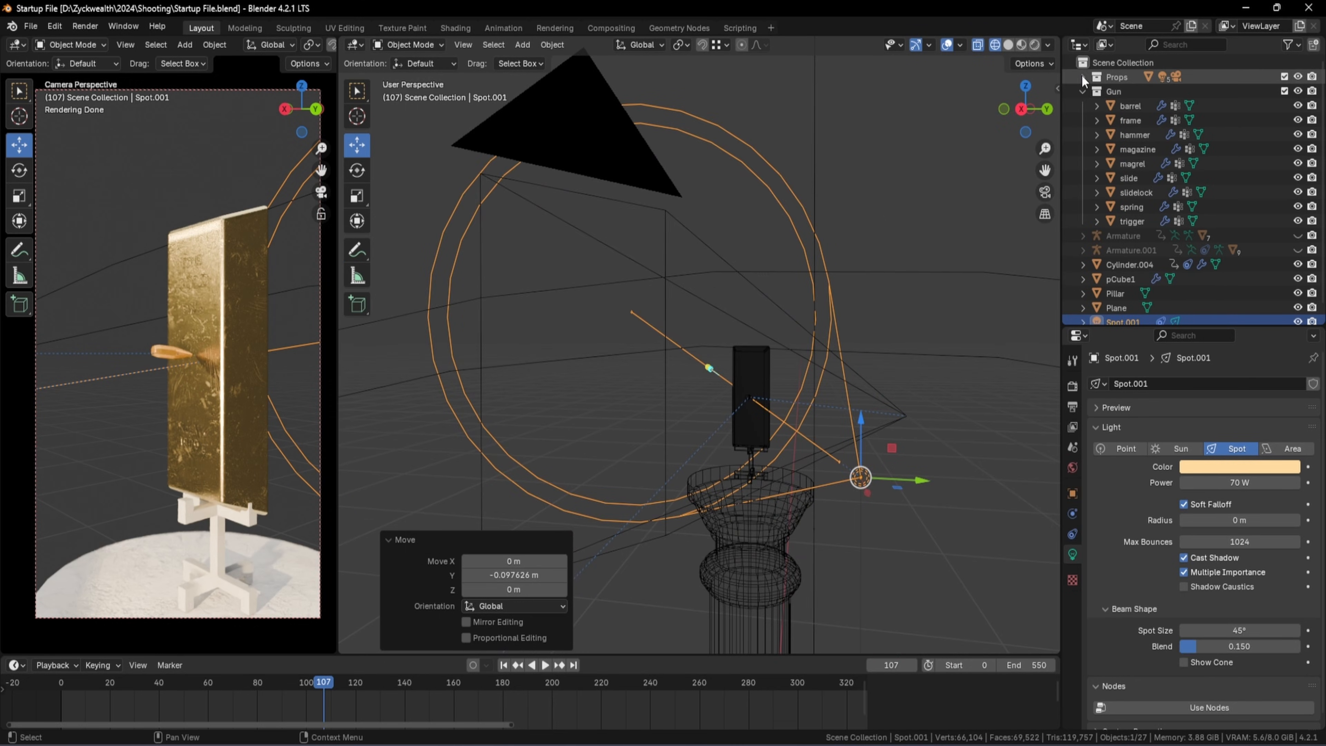
Unhide the Cube.002 backdrop in the Props collection
{"action": "left_click", "coordinate": [1081, 77]}
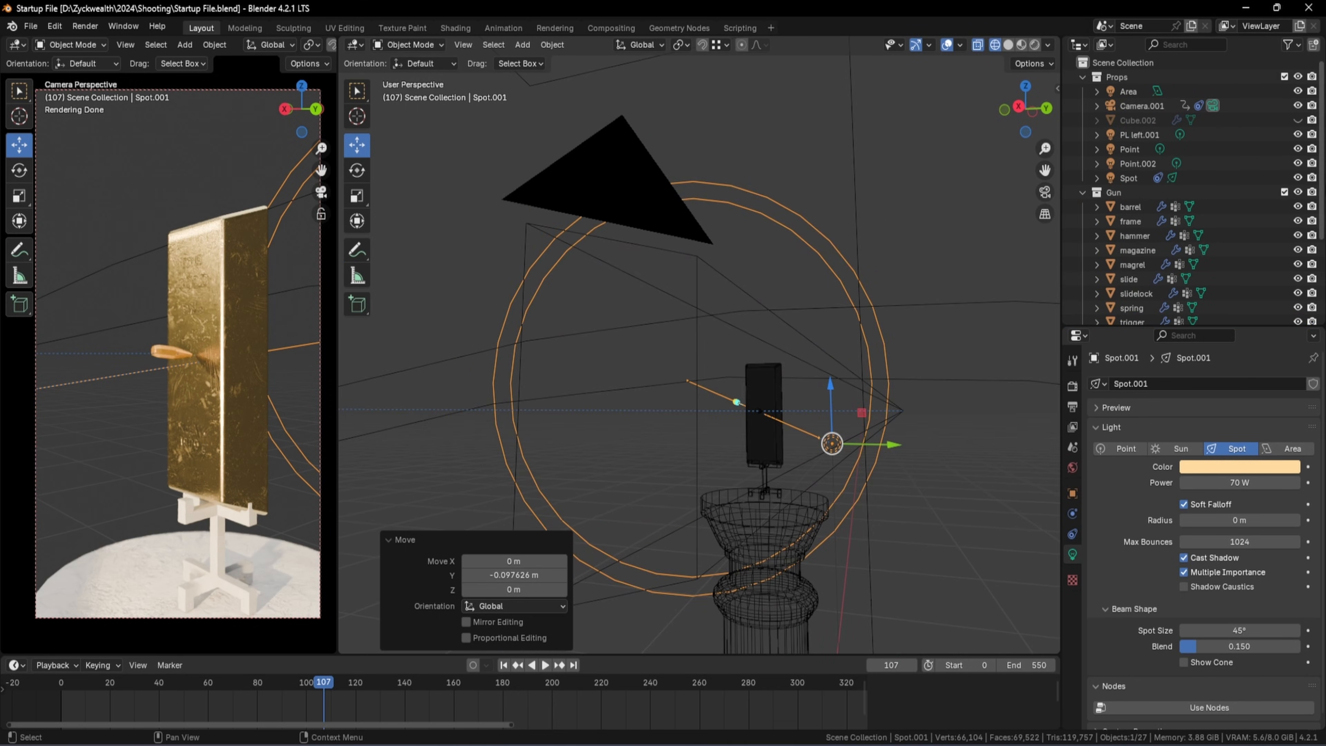
{"action": "left_click", "coordinate": [1297, 120]}
{"action": "scroll", "coordinate": [914, 299], "scroll_direction": "up", "scroll_amount": 2}
{"action": "key", "text": "n"}
Duplicate the spot light and place the copy high above the shooter, finishing with 1.0484 m along Z
{"action": "middle_click_drag", "start_coordinate": [914, 300], "coordinate": [787, 361]}
{"action": "key", "text": "shift+d"}
{"action": "left_click", "coordinate": [772, 490]}
{"action": "scroll", "coordinate": [771, 452], "scroll_direction": "down", "scroll_amount": 4}
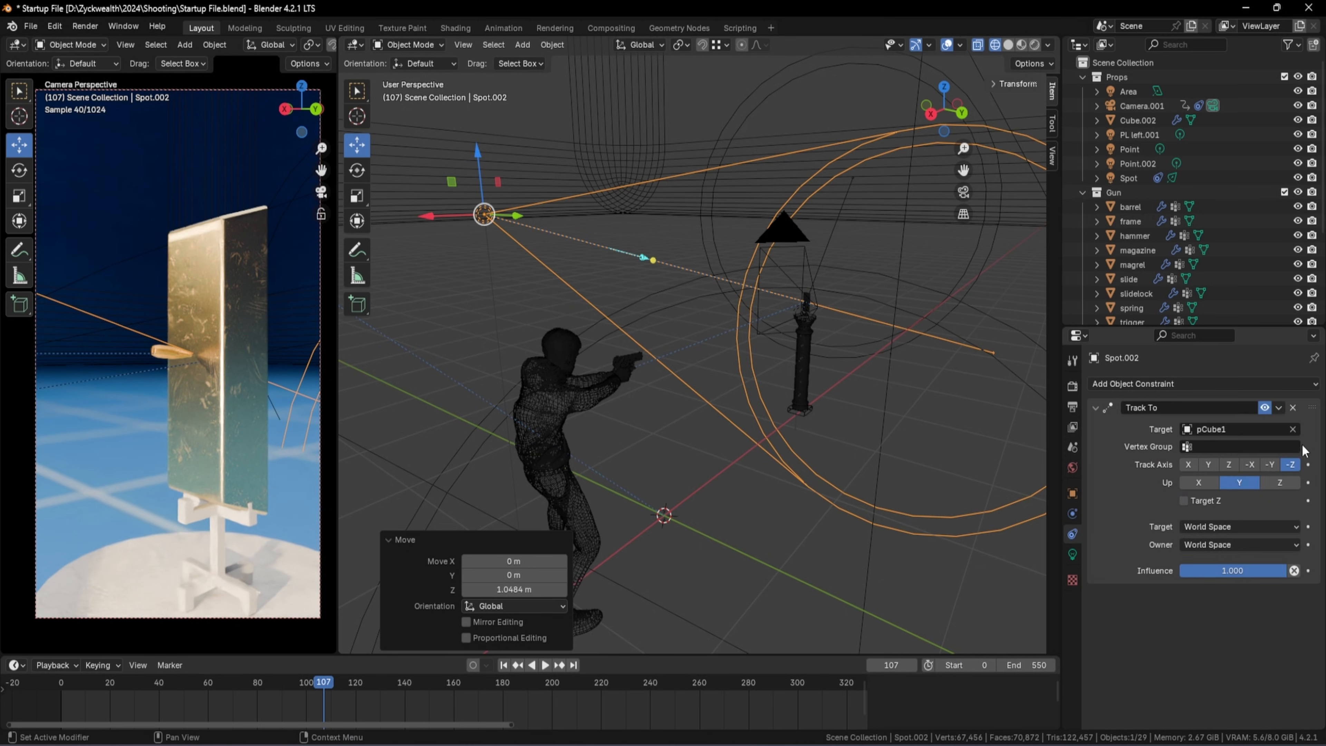
Retarget the duplicated spot light's Track To constraint to Ch08_Hair and reposition the light, finishing with -0.015855 m along Z
{"action": "left_click", "coordinate": [1293, 428]}
{"action": "left_click", "coordinate": [1293, 429]}
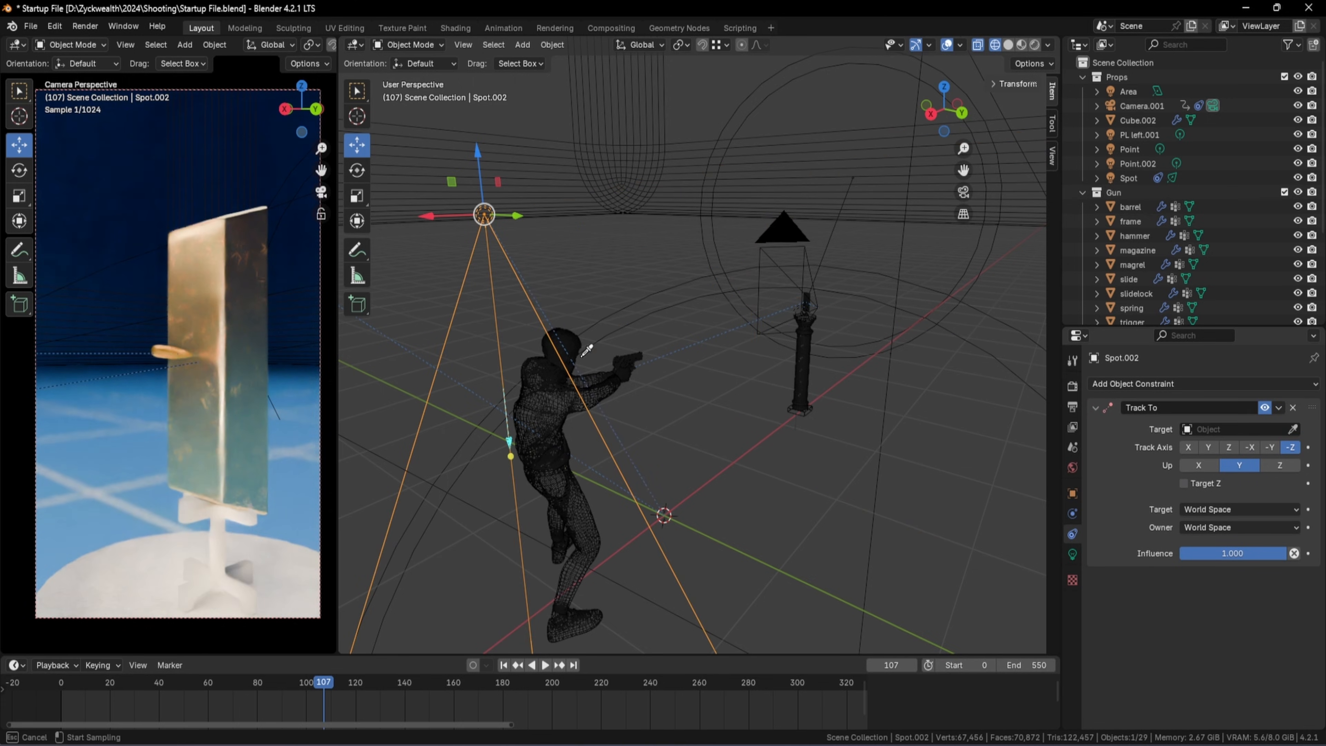
{"action": "left_click", "coordinate": [552, 360]}
{"action": "left_click_drag", "start_coordinate": [517, 215], "coordinate": [767, 334]}
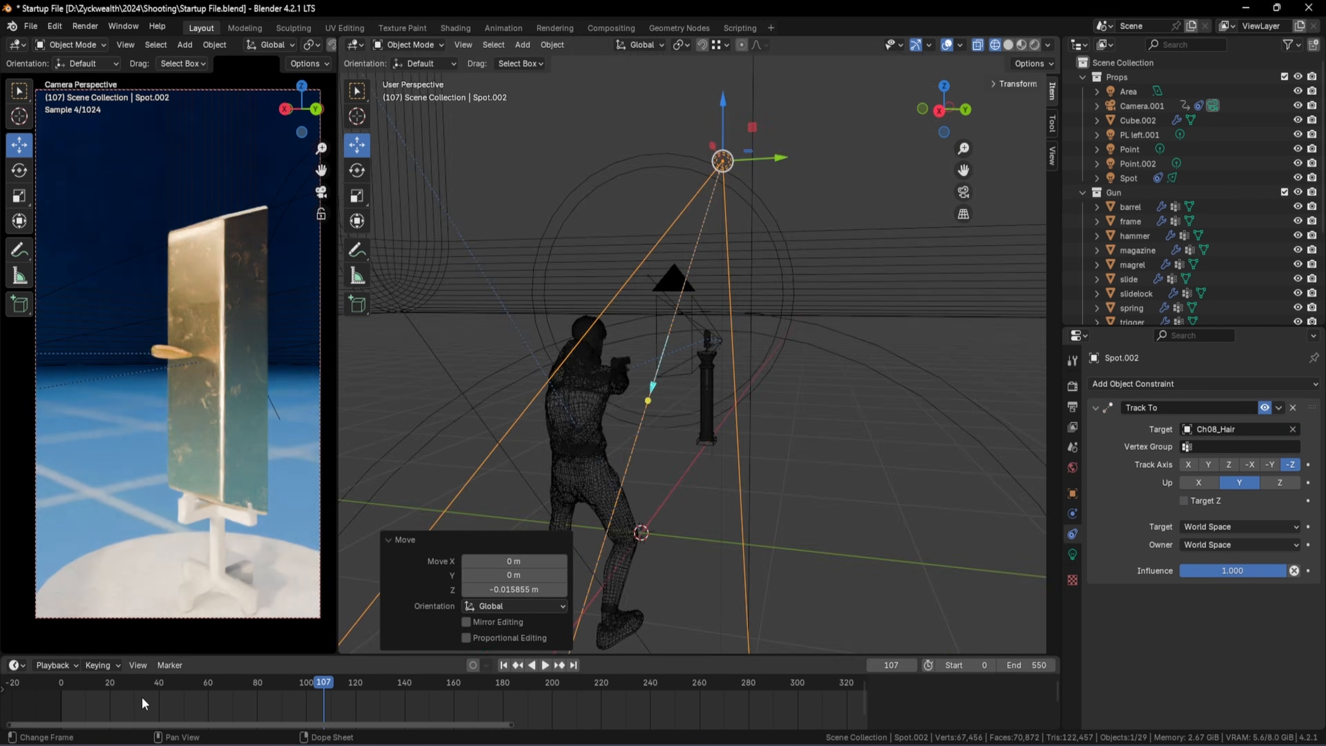
Go to frame 0 and raise the duplicated spot light's power to 219.1 W
{"action": "left_click_drag", "start_coordinate": [76, 679], "coordinate": [60, 681]}
{"action": "left_click", "coordinate": [1072, 554]}
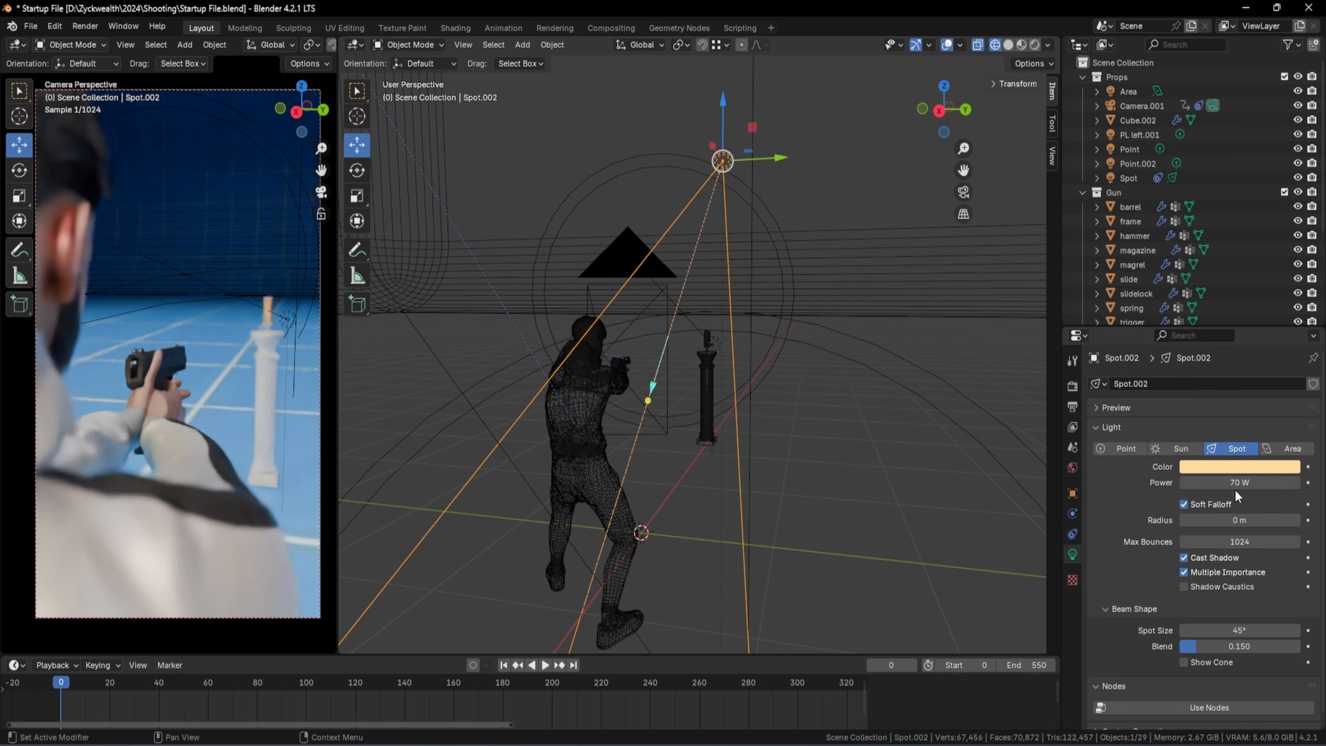
{"action": "left_click_drag", "start_coordinate": [1239, 483], "coordinate": [1289, 483]}
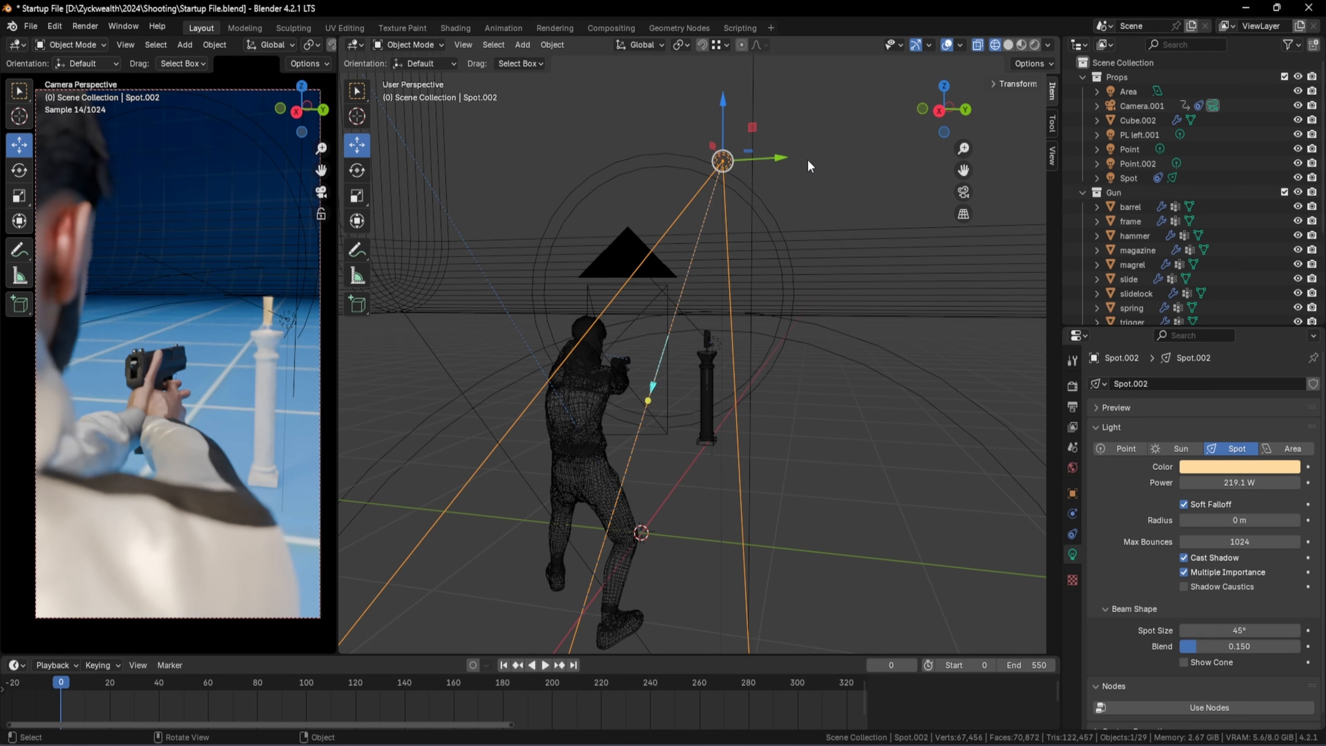
{"action": "mouse_move", "coordinate": [737, 340]}
{"action": "middle_mouse_down"}
{"action": "mouse_move", "coordinate": [731, 313]}
{"action": "mouse_move", "coordinate": [734, 324]}
{"action": "middle_mouse_up"}
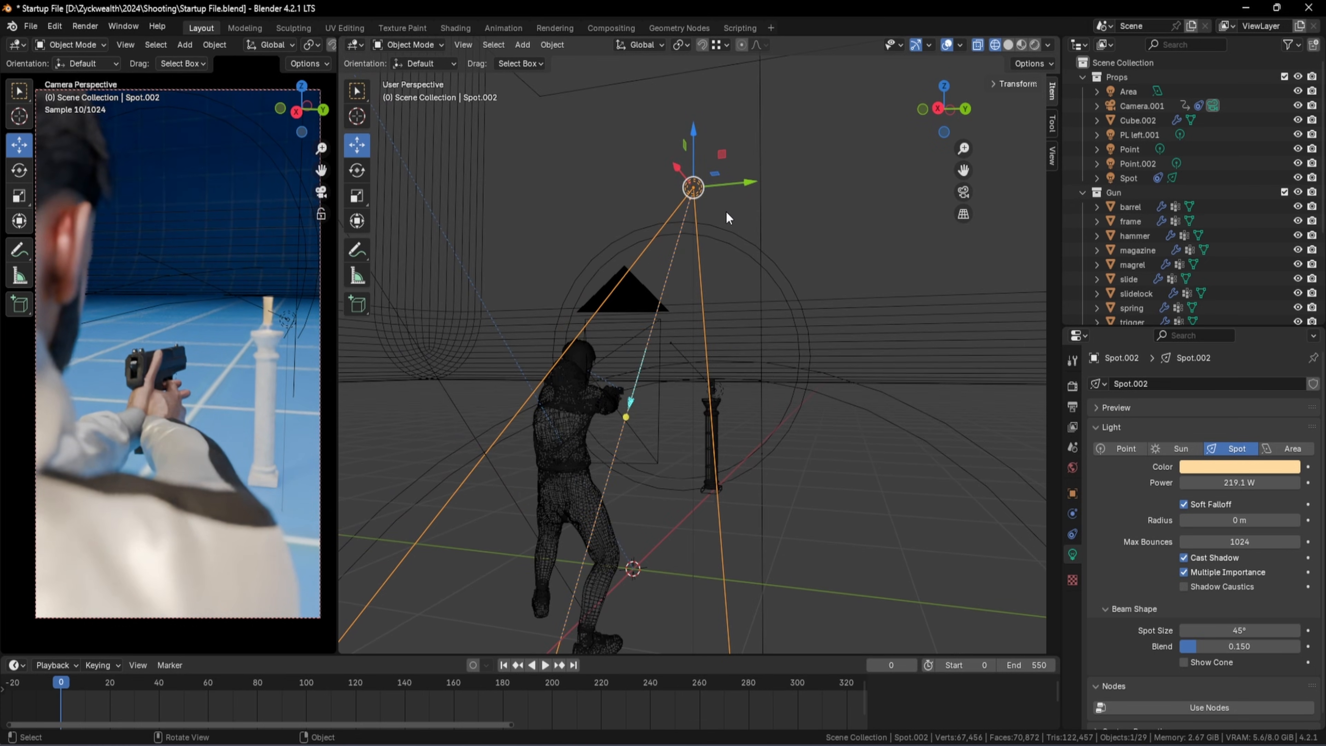
Review the settings and placement of the Area, PL left.001 and Point lights around the shooter, and save the file
{"action": "middle_click_drag", "start_coordinate": [726, 211], "coordinate": [774, 229]}
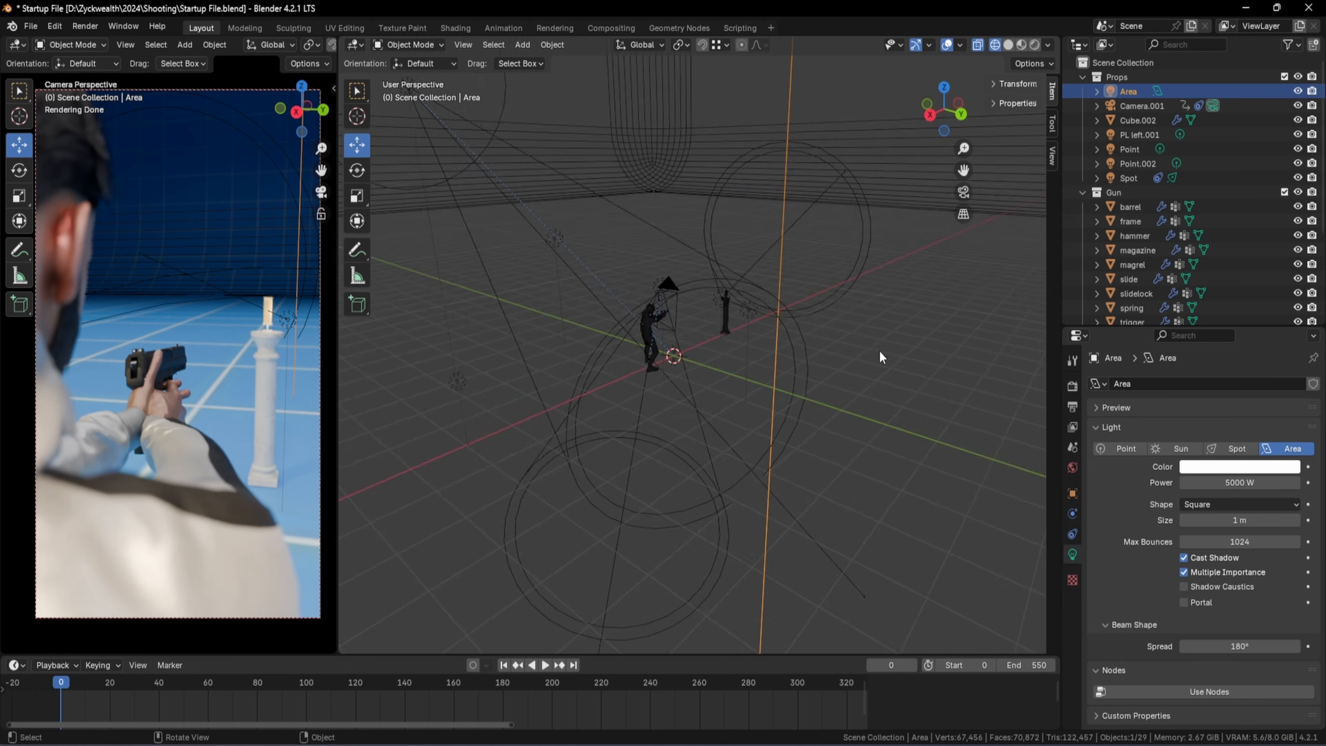
{"action": "middle_click_drag", "start_coordinate": [879, 350], "coordinate": [883, 359]}
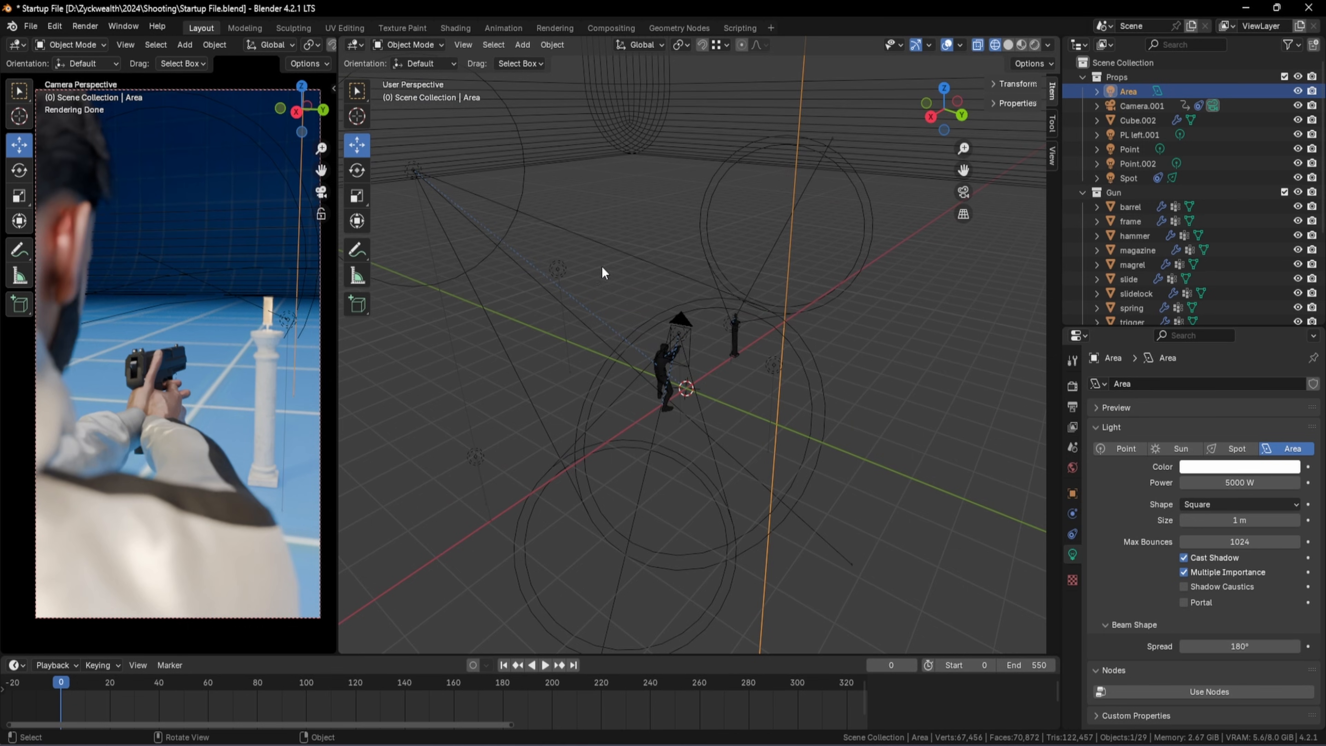
{"action": "left_click", "coordinate": [559, 265]}
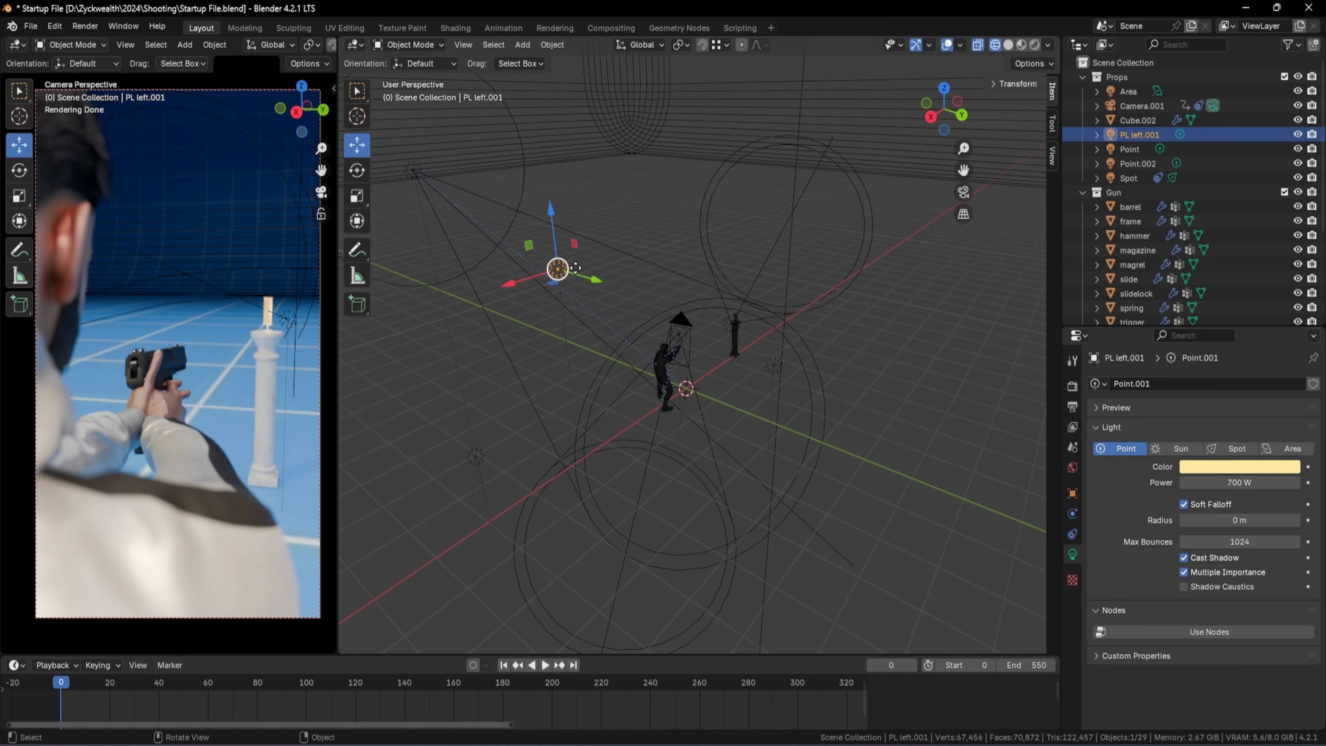
{"action": "left_click", "coordinate": [767, 364]}
{"action": "scroll", "coordinate": [601, 351], "scroll_direction": "up", "scroll_amount": 2}
{"action": "key", "text": "ctrl+s"}
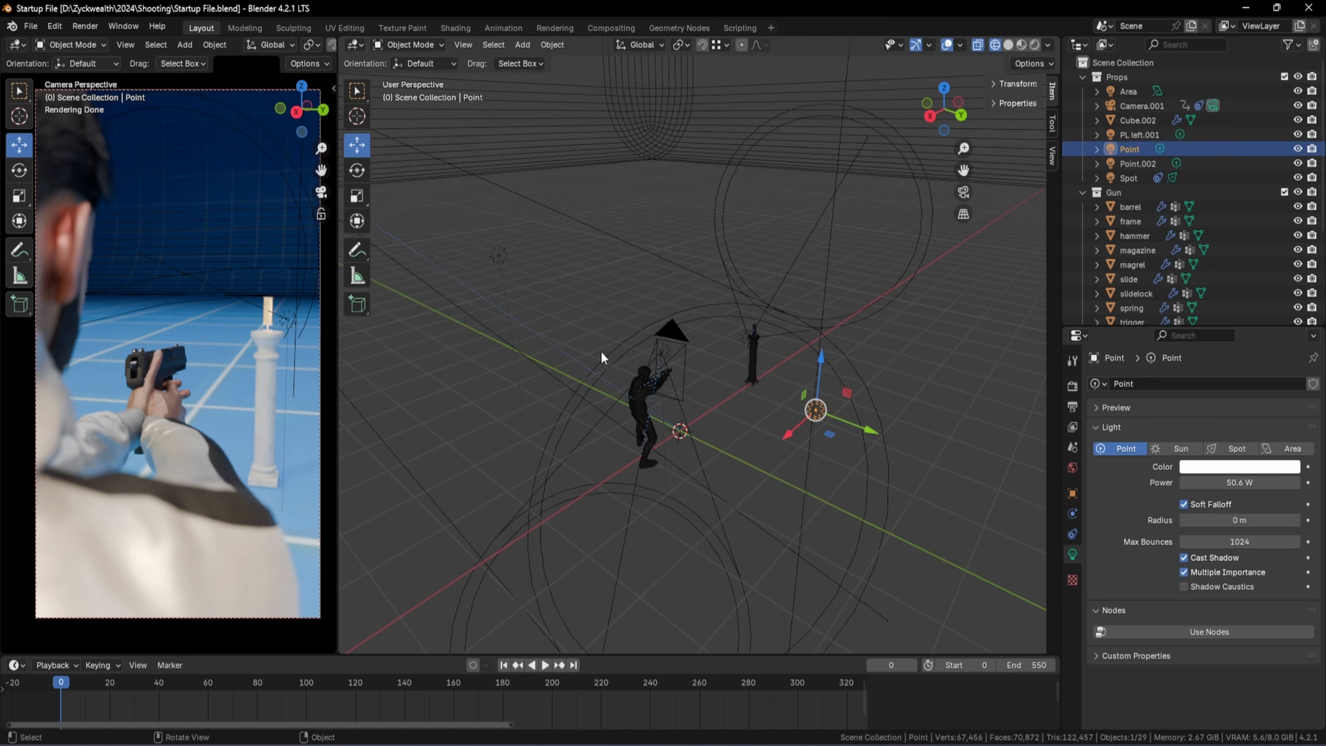
{"action": "scroll", "coordinate": [600, 351], "scroll_direction": "down", "scroll_amount": 4}
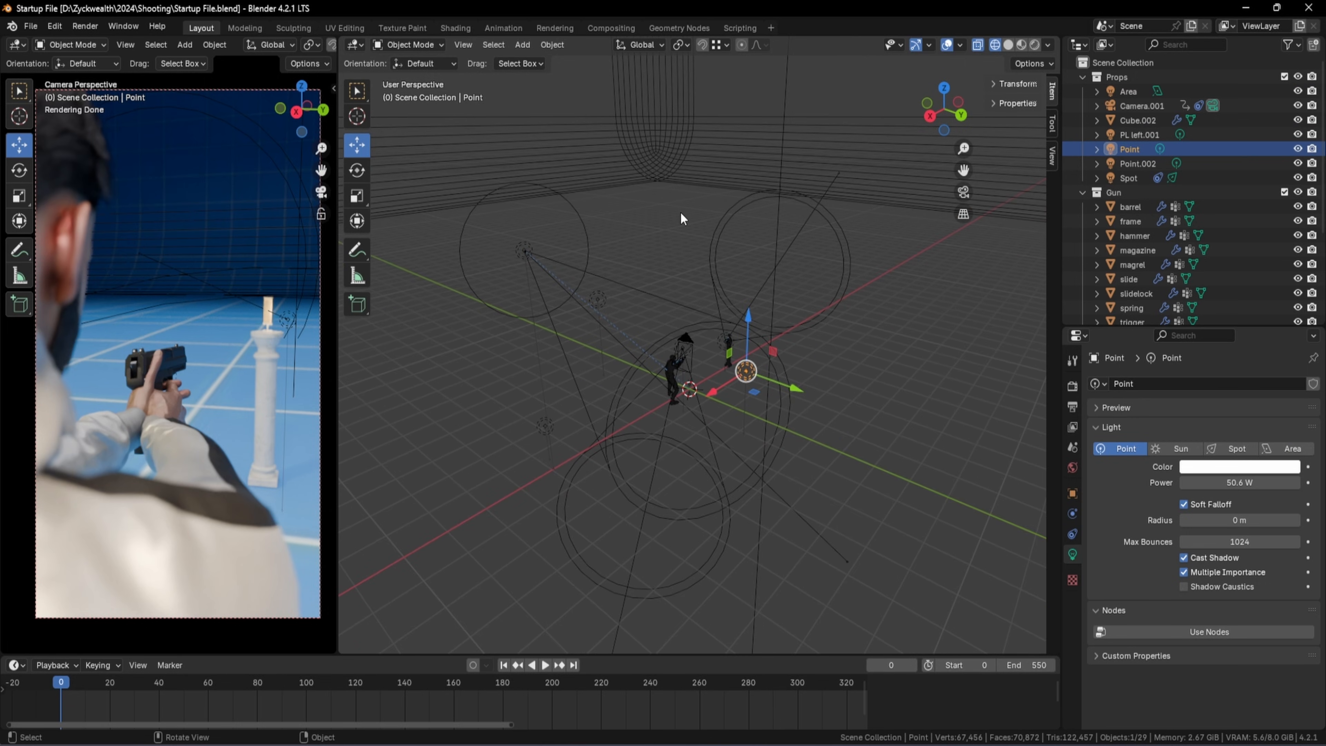
{"action": "scroll", "coordinate": [612, 298], "scroll_direction": "up", "scroll_amount": 4}
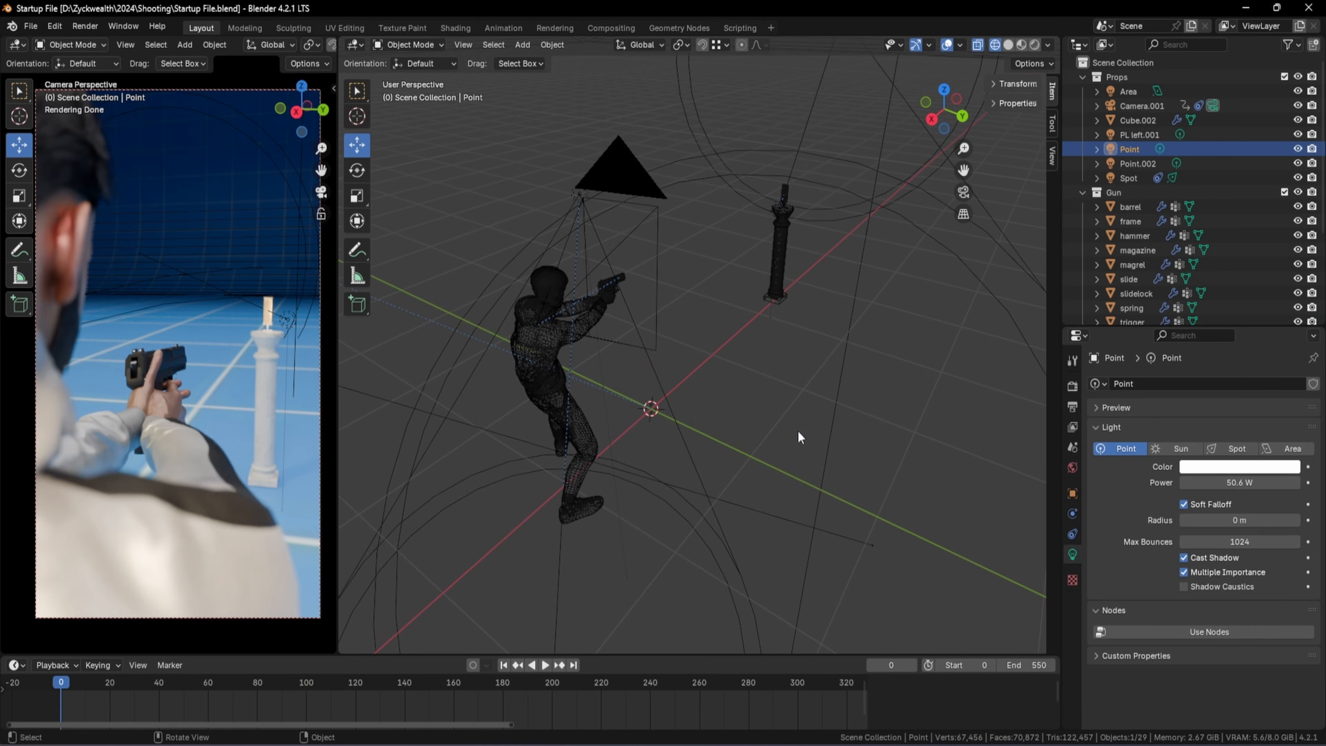
Set the scene's end frame to 120 in the output frame range
{"action": "left_click", "coordinate": [1072, 406]}
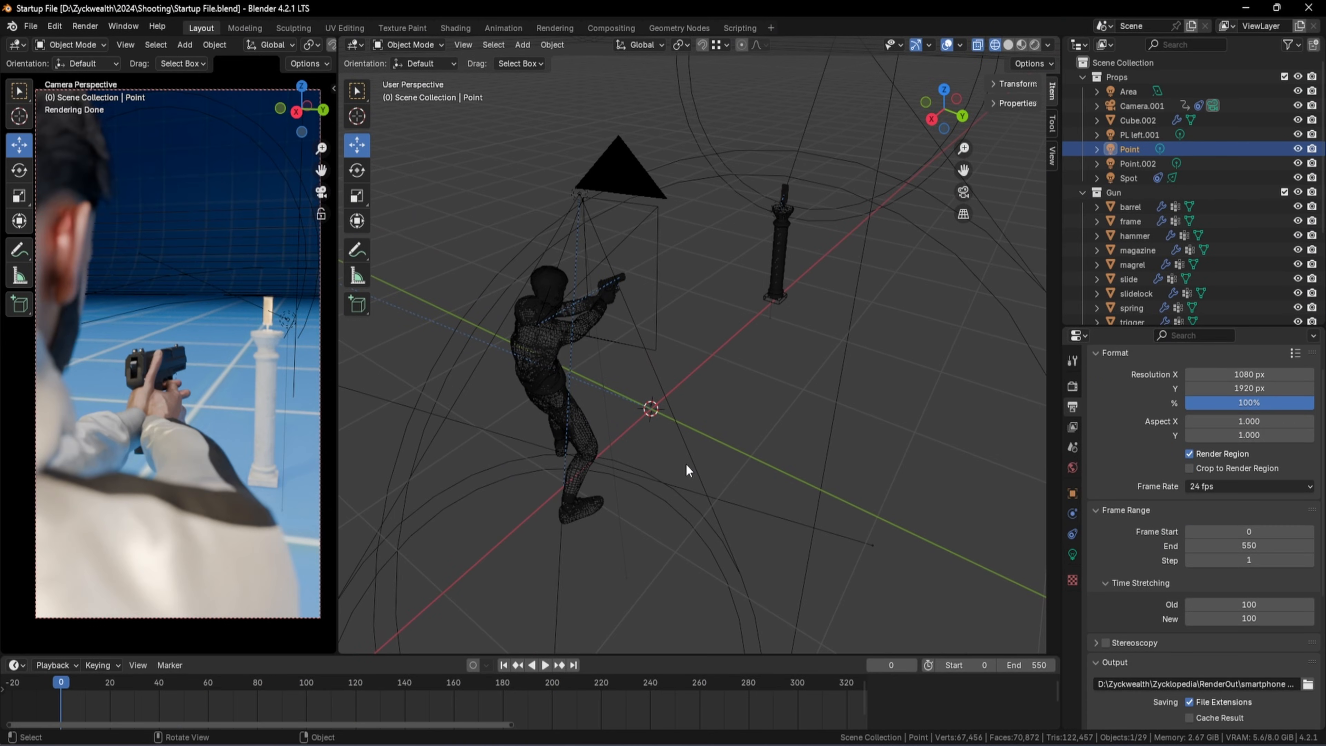
{"action": "left_click", "coordinate": [1255, 549]}
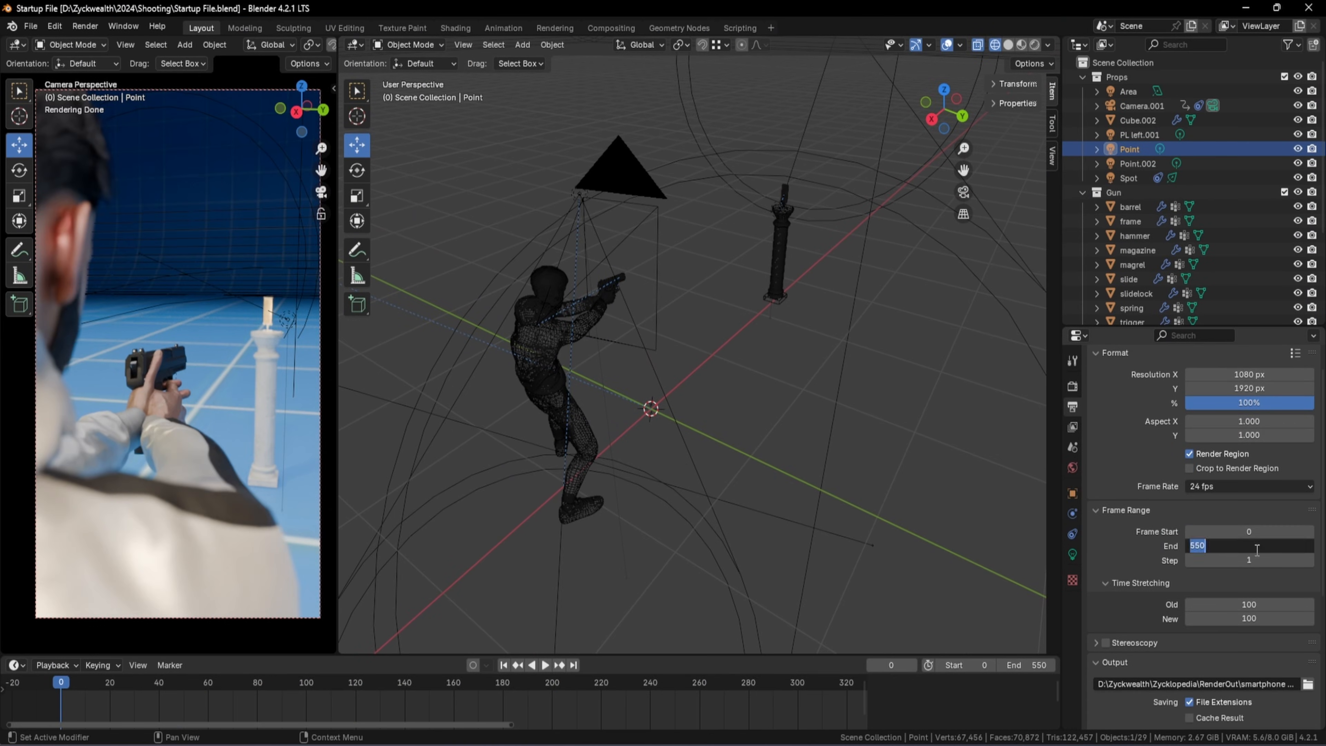
{"action": "type", "text": "120"}
{"action": "key", "text": "Return"}
{"action": "scroll", "coordinate": [1256, 549], "scroll_direction": "down", "scroll_amount": 5}
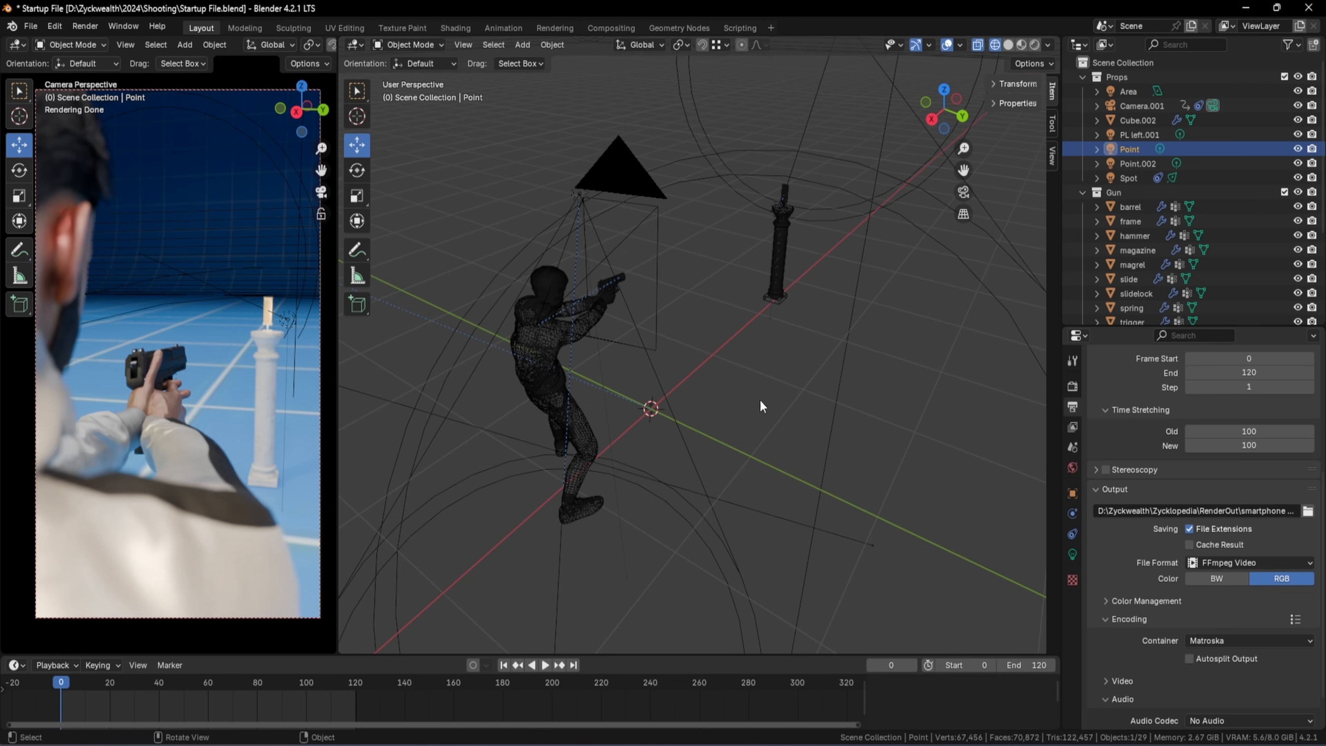
Set the render output file to "shooting animataion zw 001" in the RenderOut folder
{"action": "left_click", "coordinate": [1307, 510]}
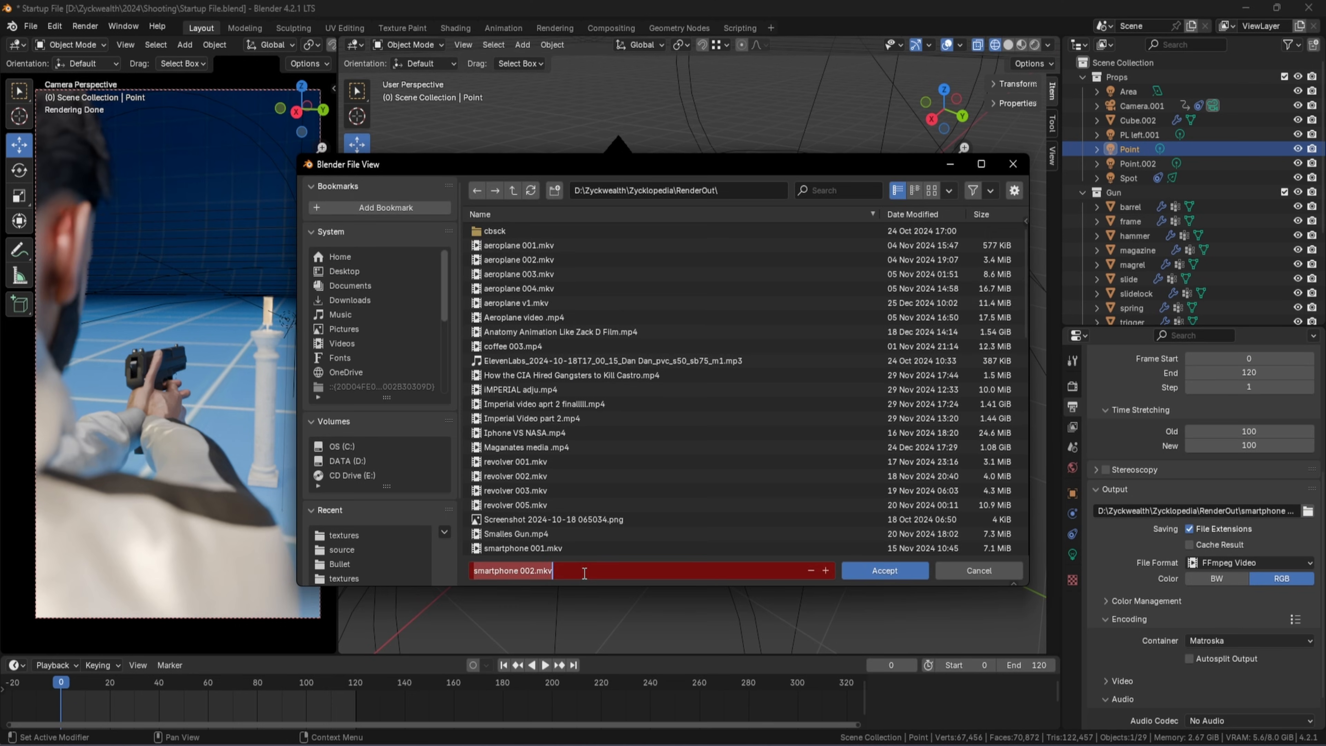
{"action": "type", "text": "shooting animataion zw 001"}
{"action": "left_click", "coordinate": [894, 575]}
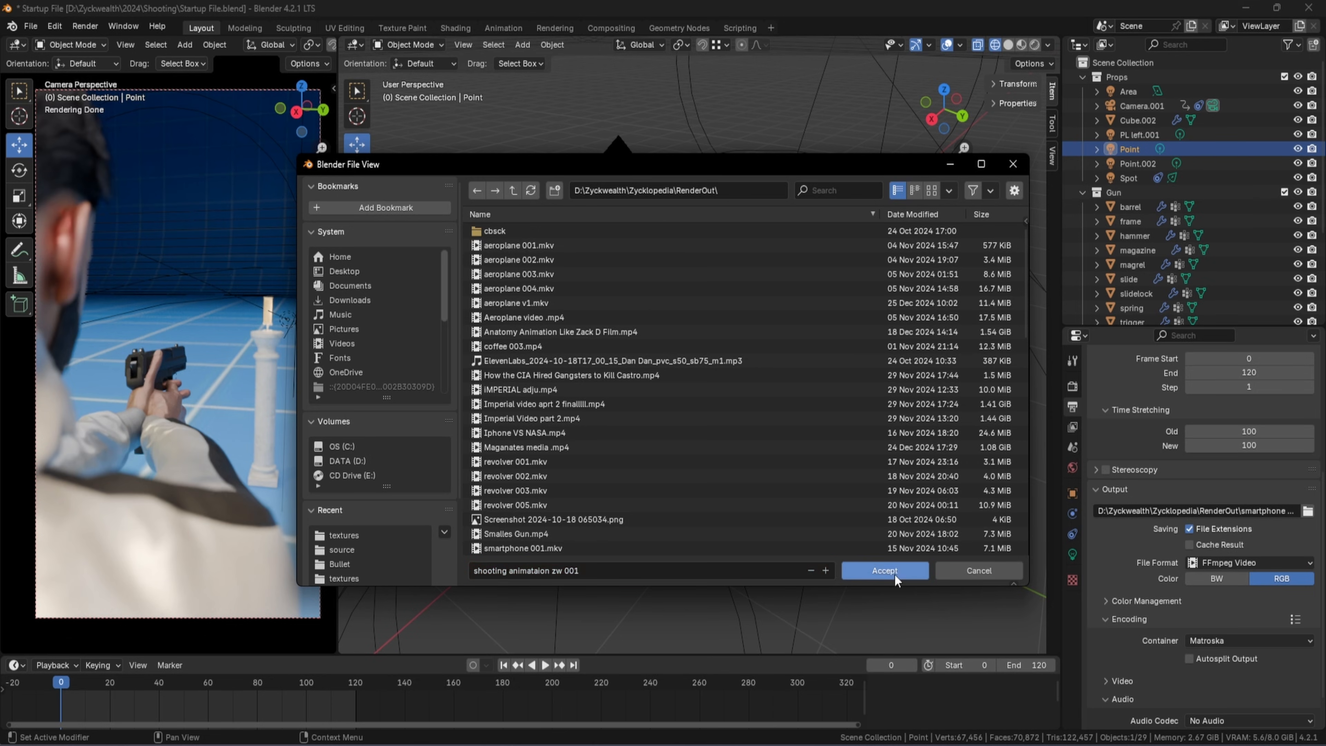
{"action": "left_click", "coordinate": [894, 574]}
Close the camera-view viewport and start rendering the animation
{"action": "scroll", "coordinate": [1135, 514], "scroll_direction": "down", "scroll_amount": 2}
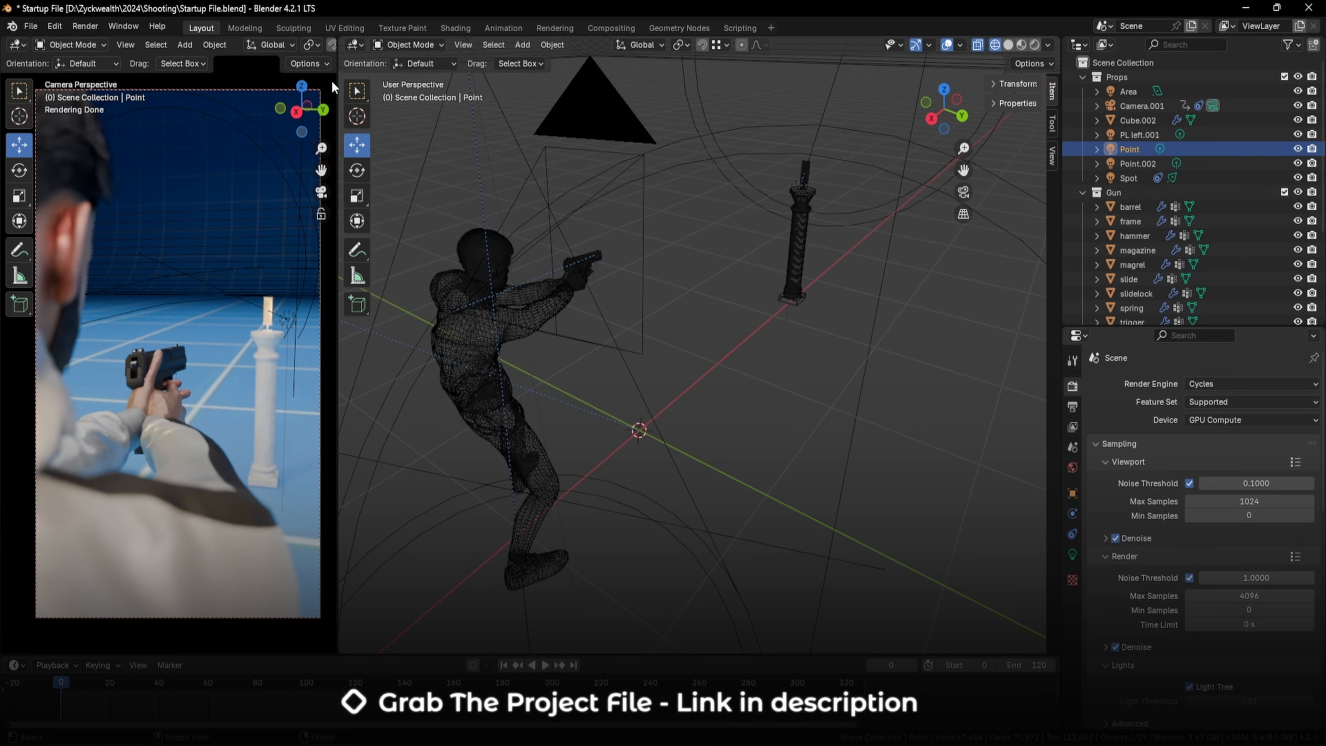
{"action": "right_click", "coordinate": [326, 71]}
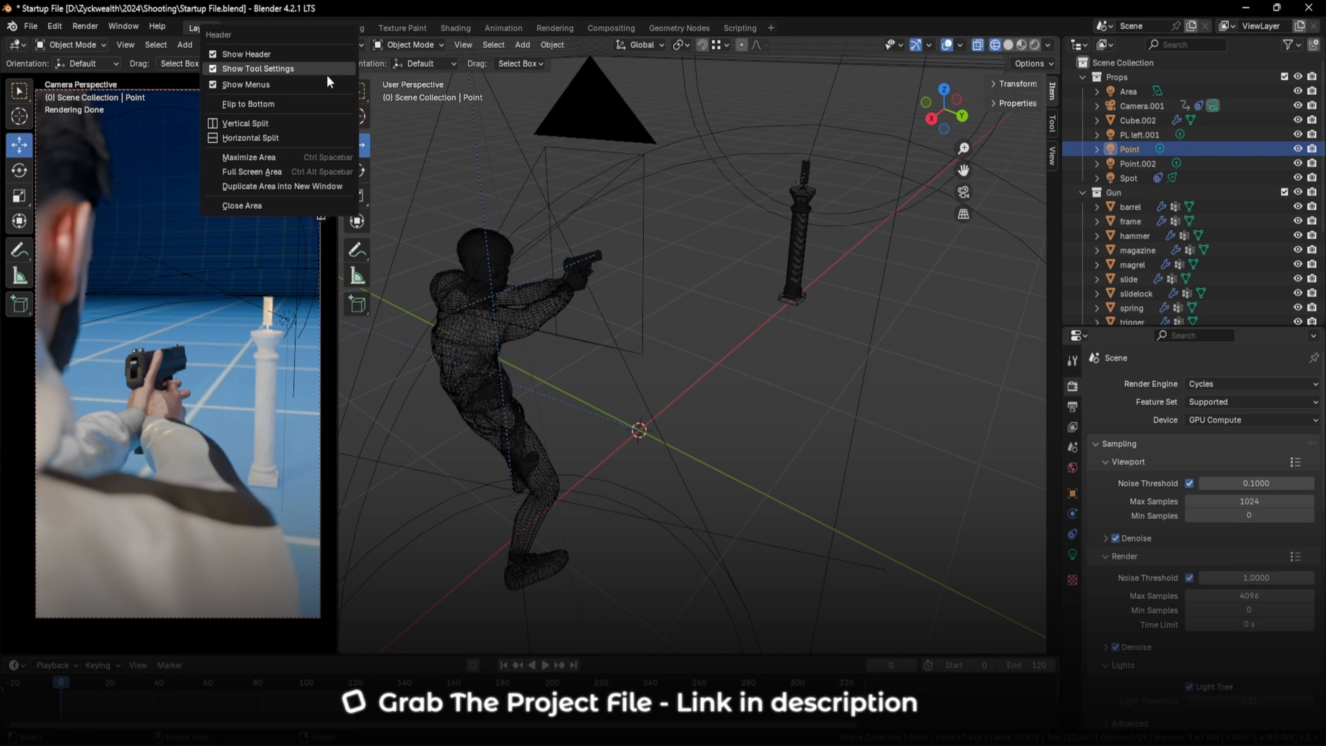
{"action": "left_click", "coordinate": [269, 206]}
{"action": "scroll", "coordinate": [660, 528], "scroll_direction": "down", "scroll_amount": 4}
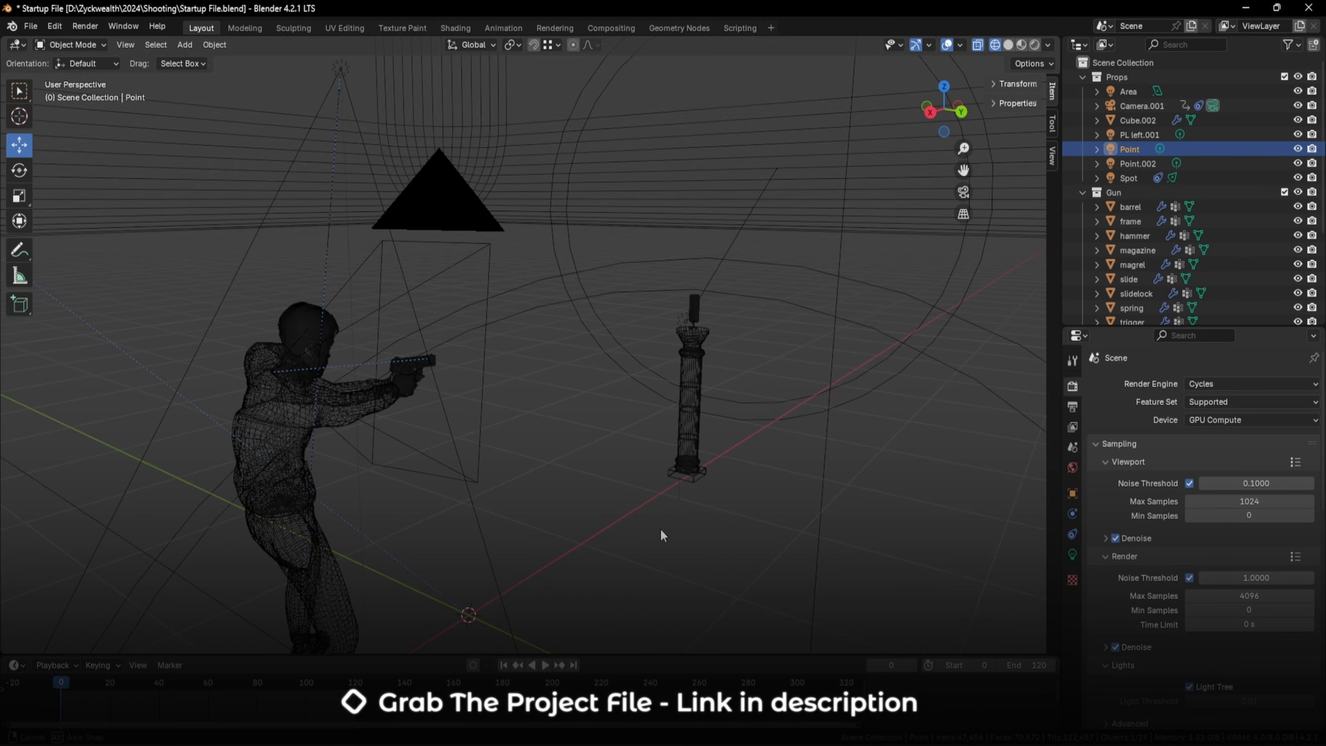
{"action": "left_click", "coordinate": [84, 24]}
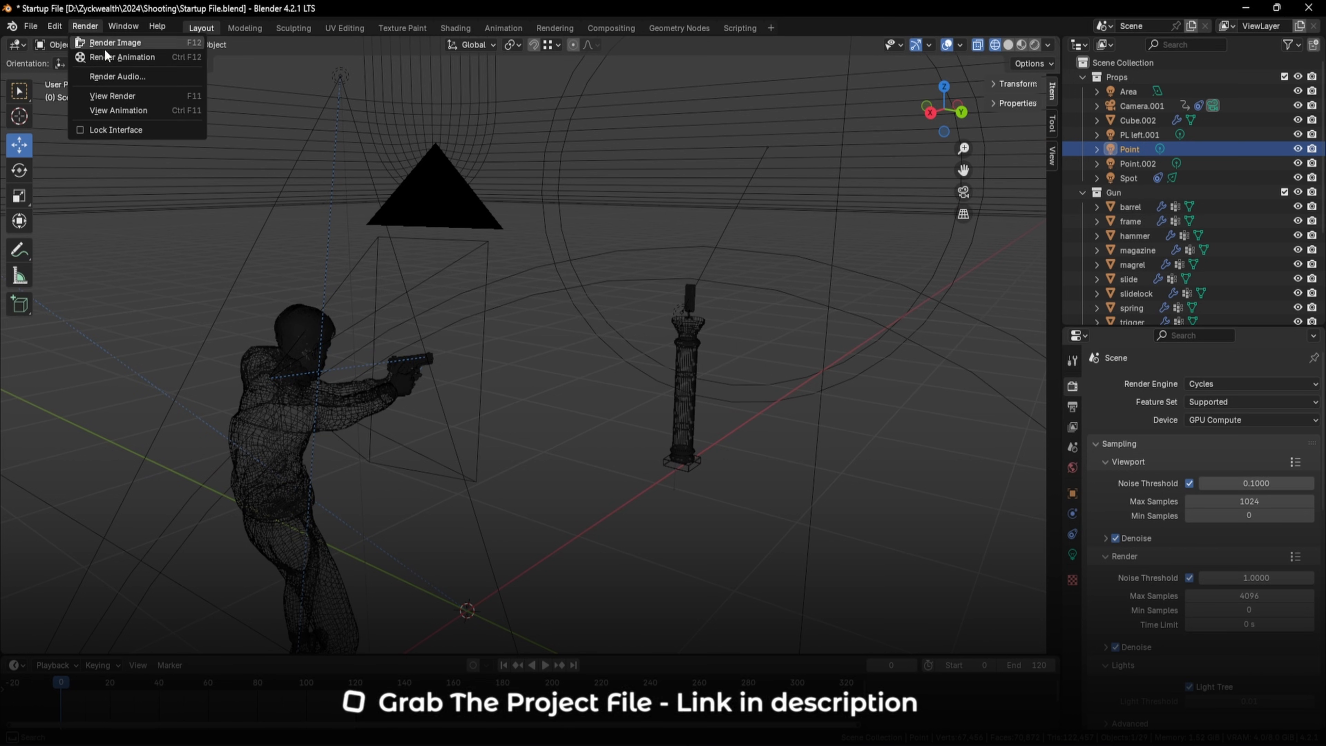
{"action": "left_click", "coordinate": [104, 49]}
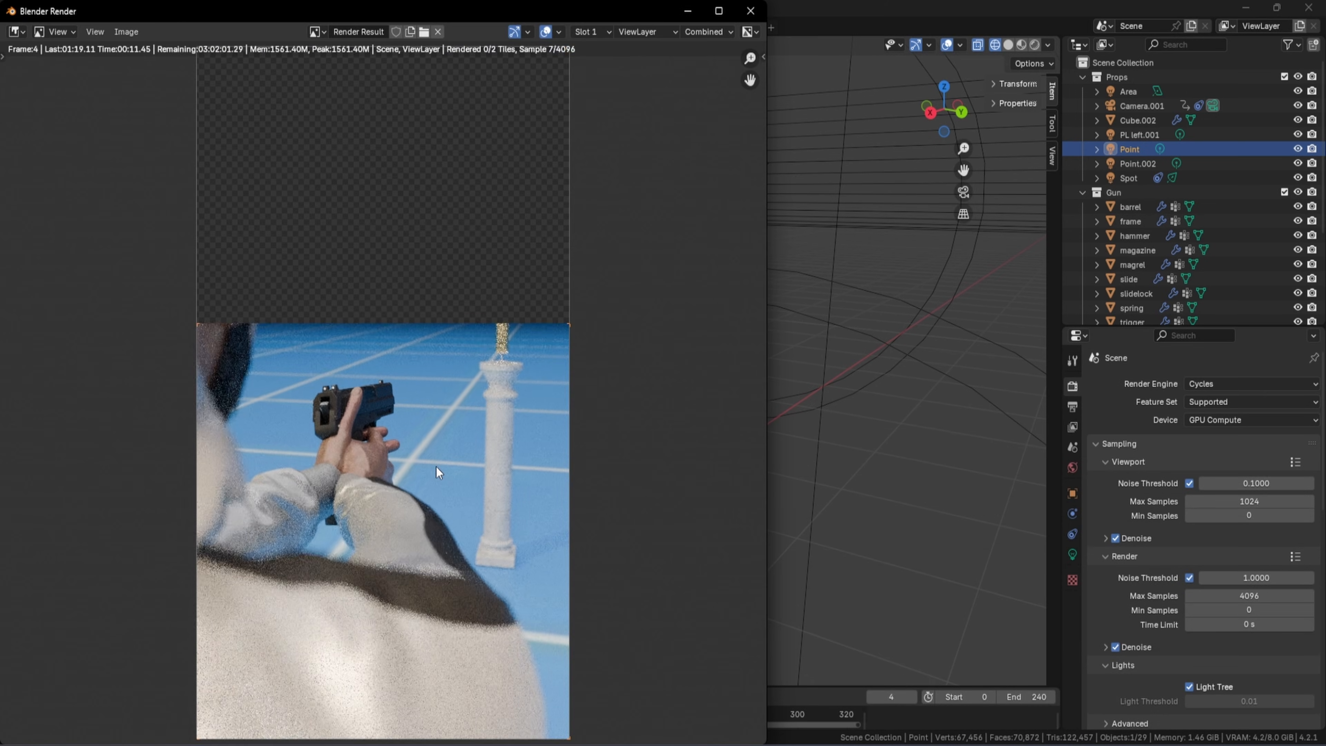